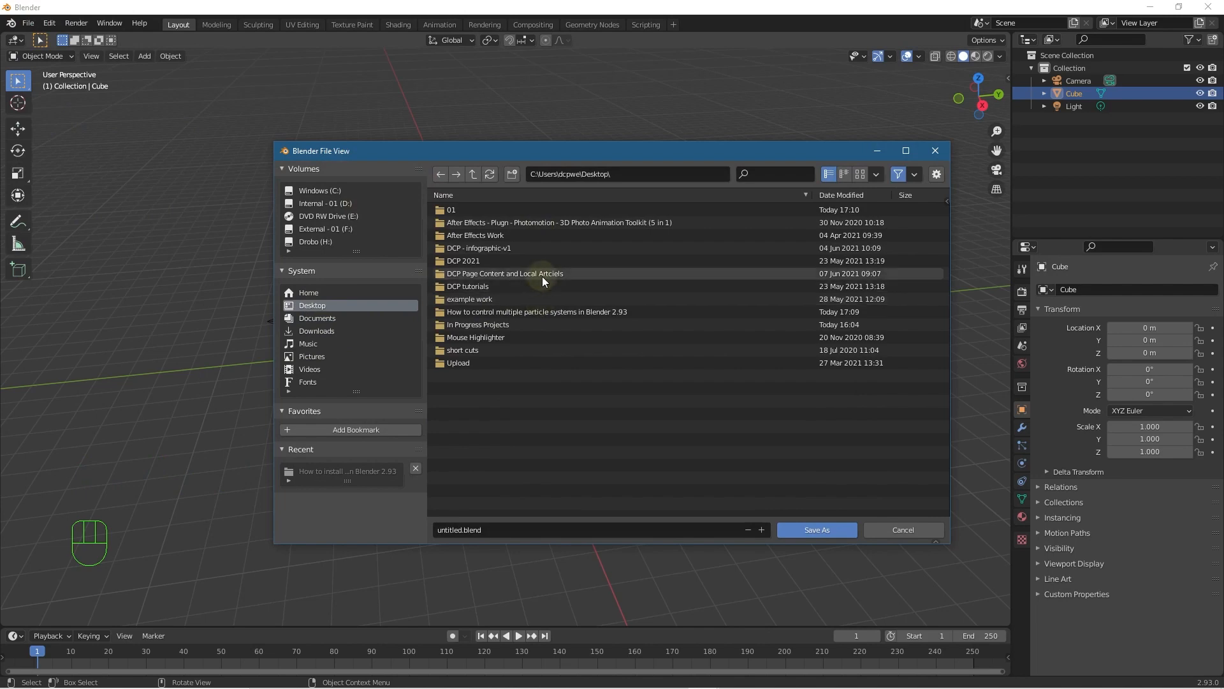
# - Save the file as "particle - 01.blend" in the "How to control multiple particle systems in Blender 2.93" folder
pyautogui.doubleClick(560, 311)
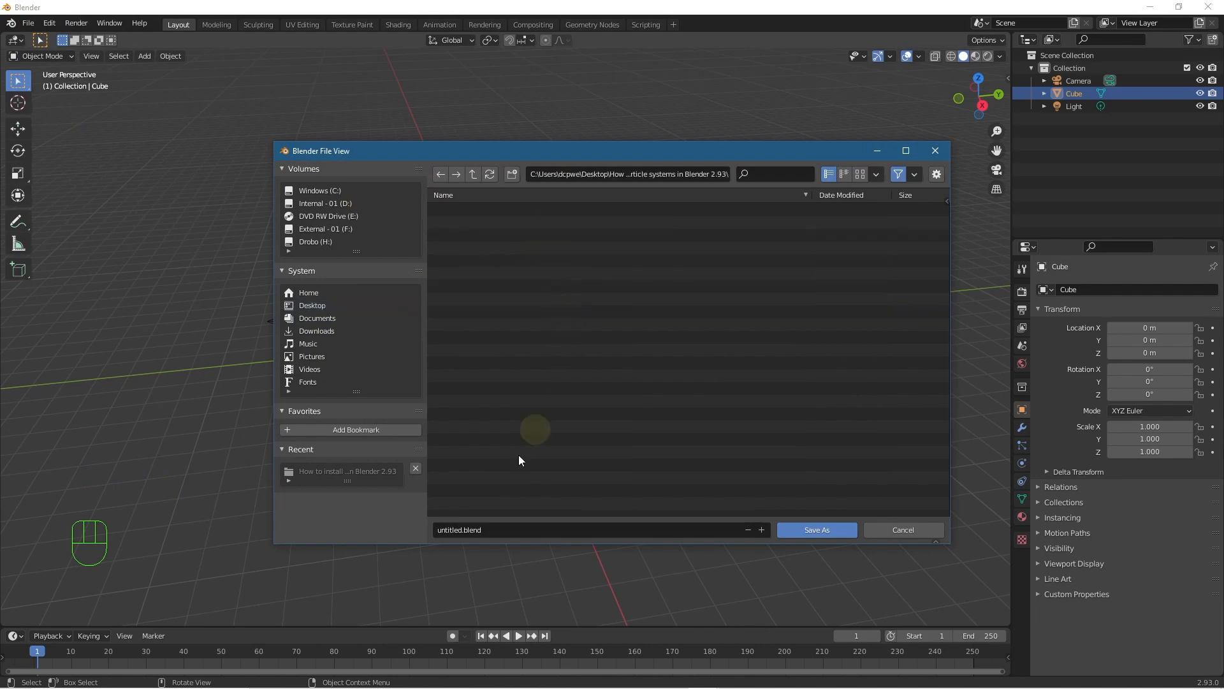
pyautogui.click(503, 530)
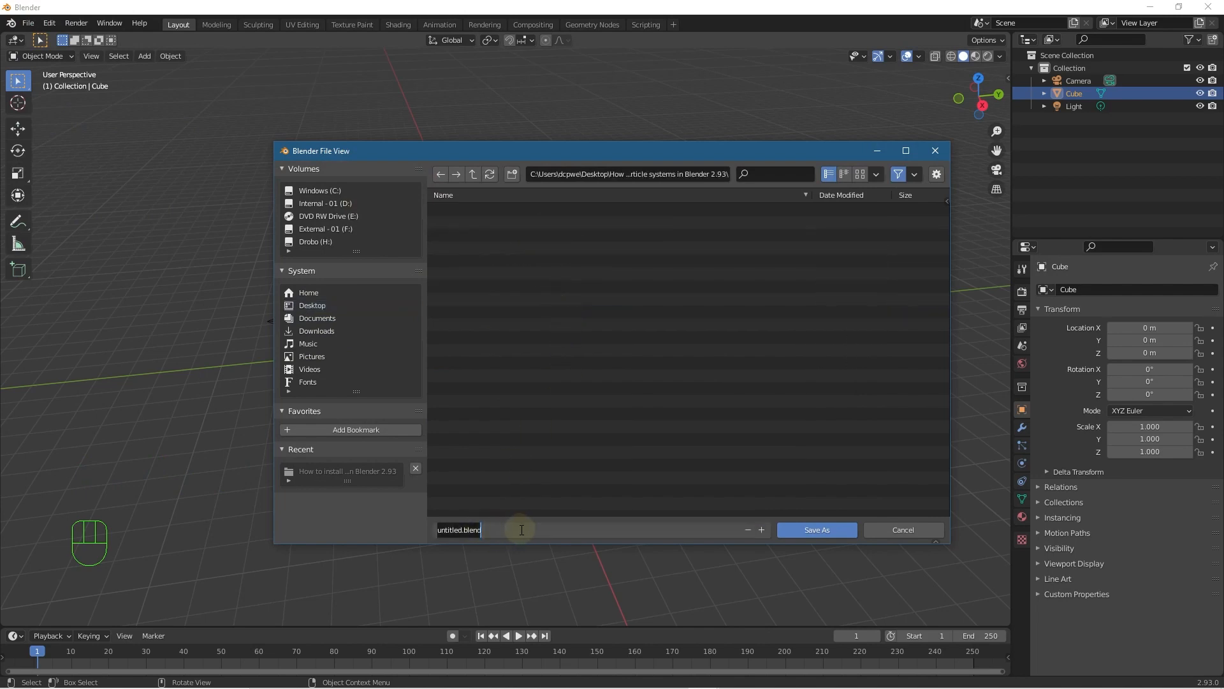
pyautogui.write('pa')
pyautogui.click(822, 529)
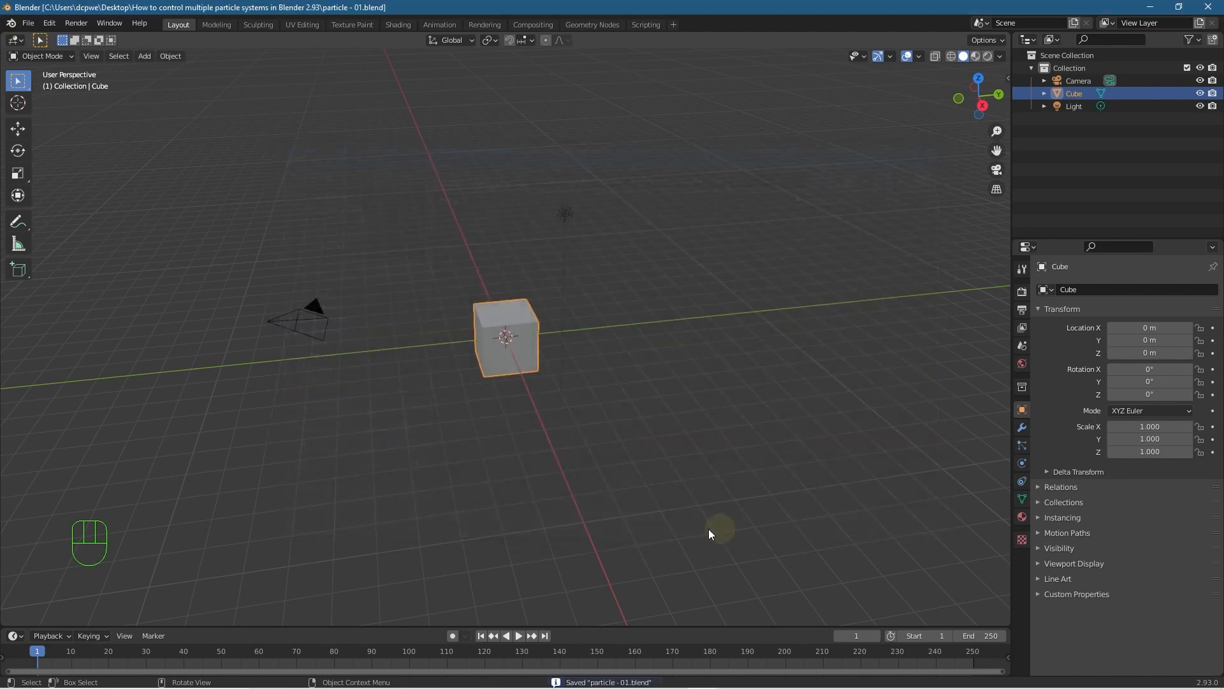
# - Delete the default cube and the light from the scene
pyautogui.click(482, 377)
pyautogui.click(482, 347)
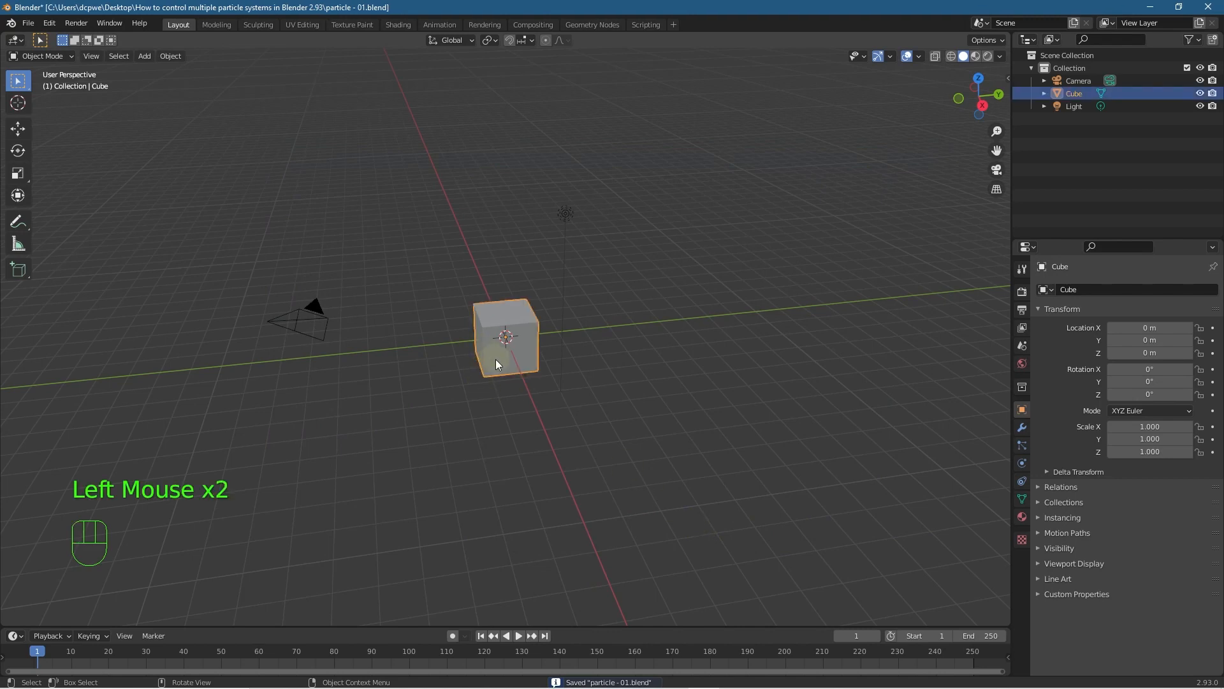
pyautogui.press('Delete')
pyautogui.click(561, 210)
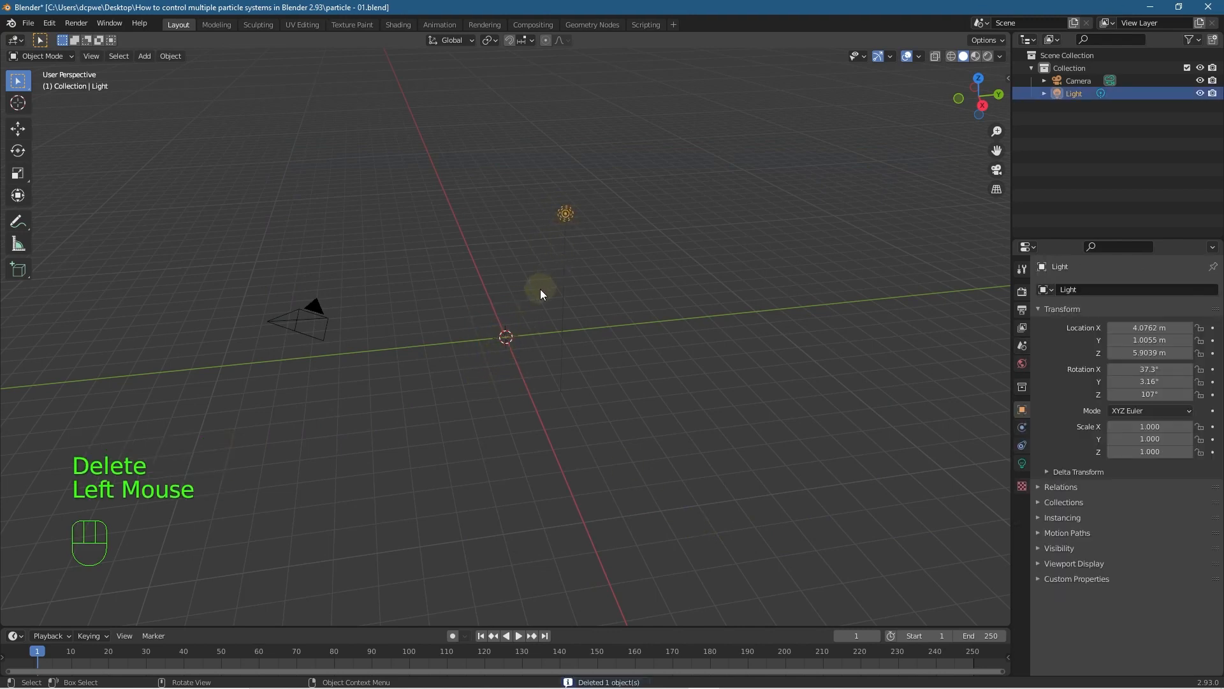
pyautogui.press('Delete')
# - Add a UV sphere mesh at the world origin
pyautogui.moveTo(288, 435); pyautogui.dragTo(399, 436, button='middle')
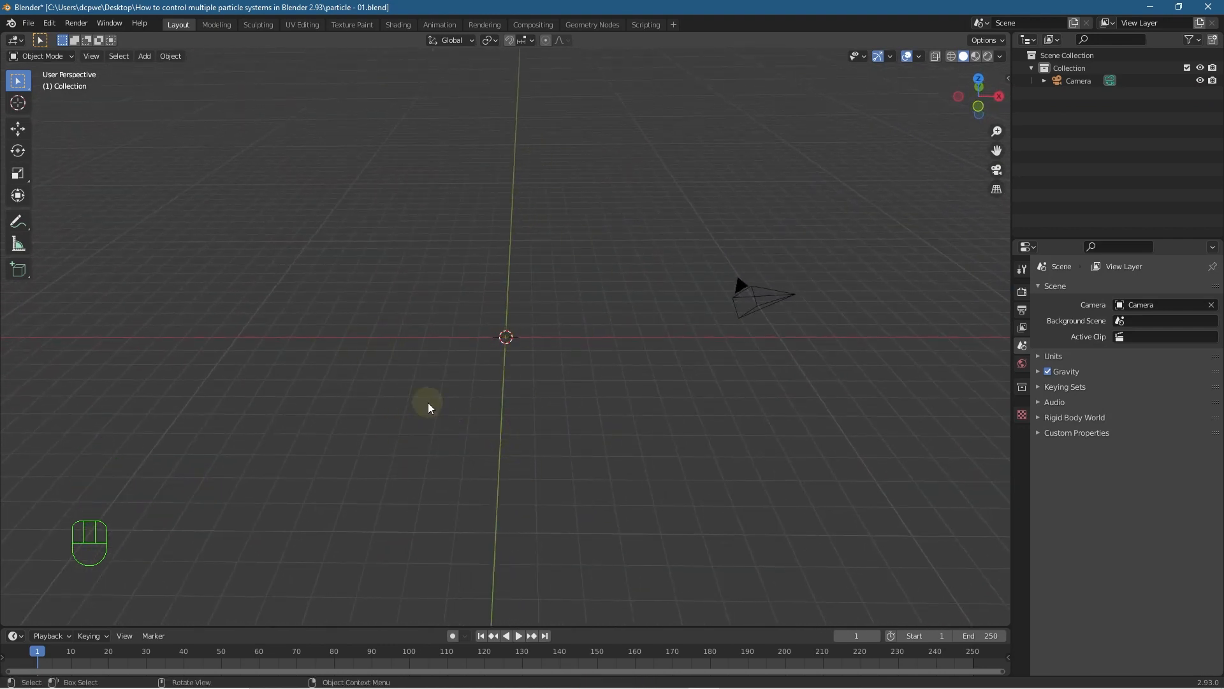
pyautogui.hotkey('shift', 'a')
pyautogui.moveTo(431, 408)
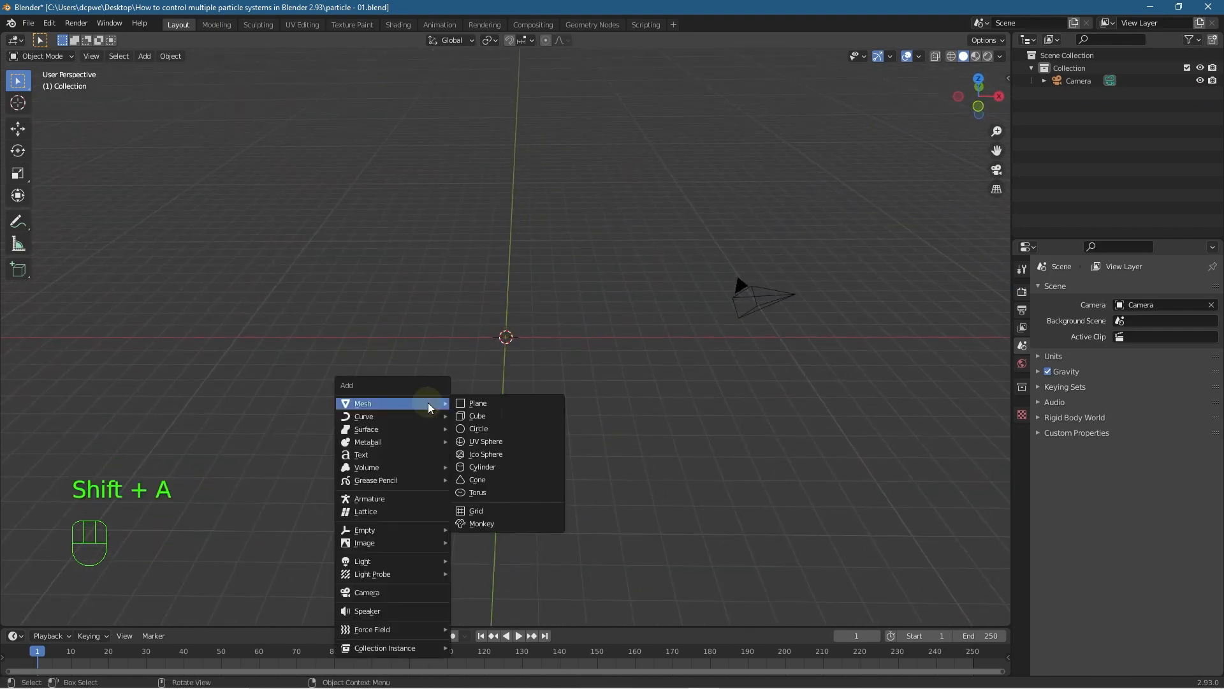
pyautogui.click(478, 441)
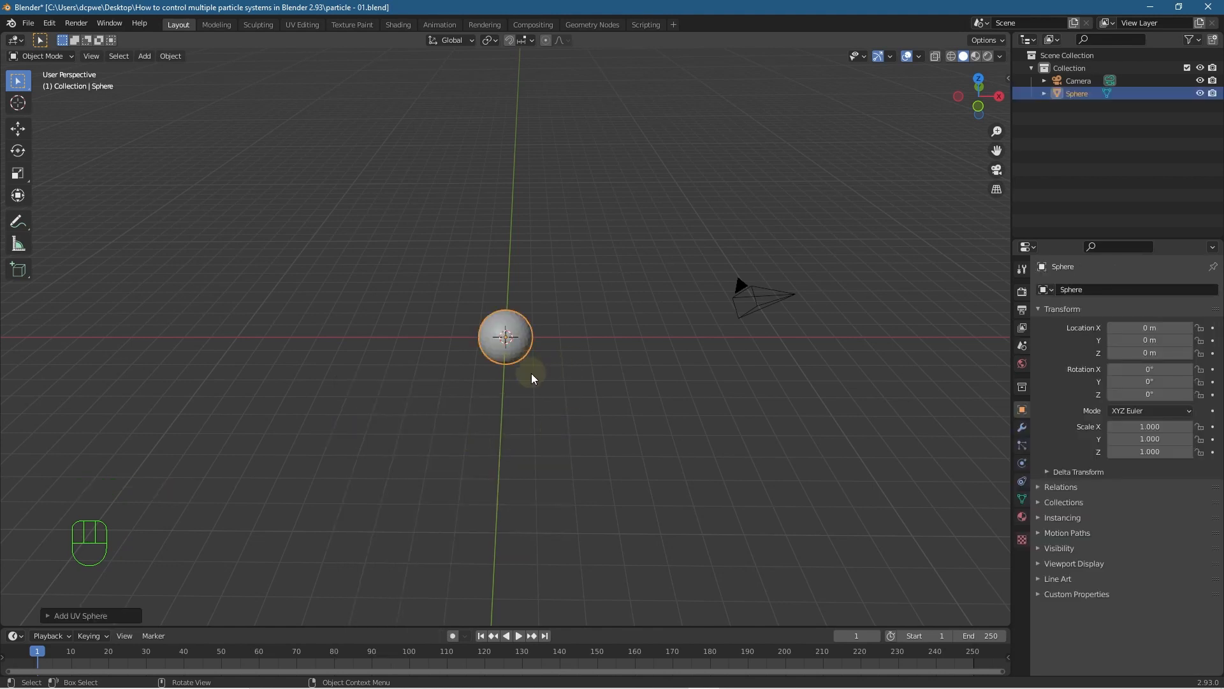
# - Add an emitter particle system to the sphere and play the animation briefly to preview the particles
pyautogui.click(523, 326)
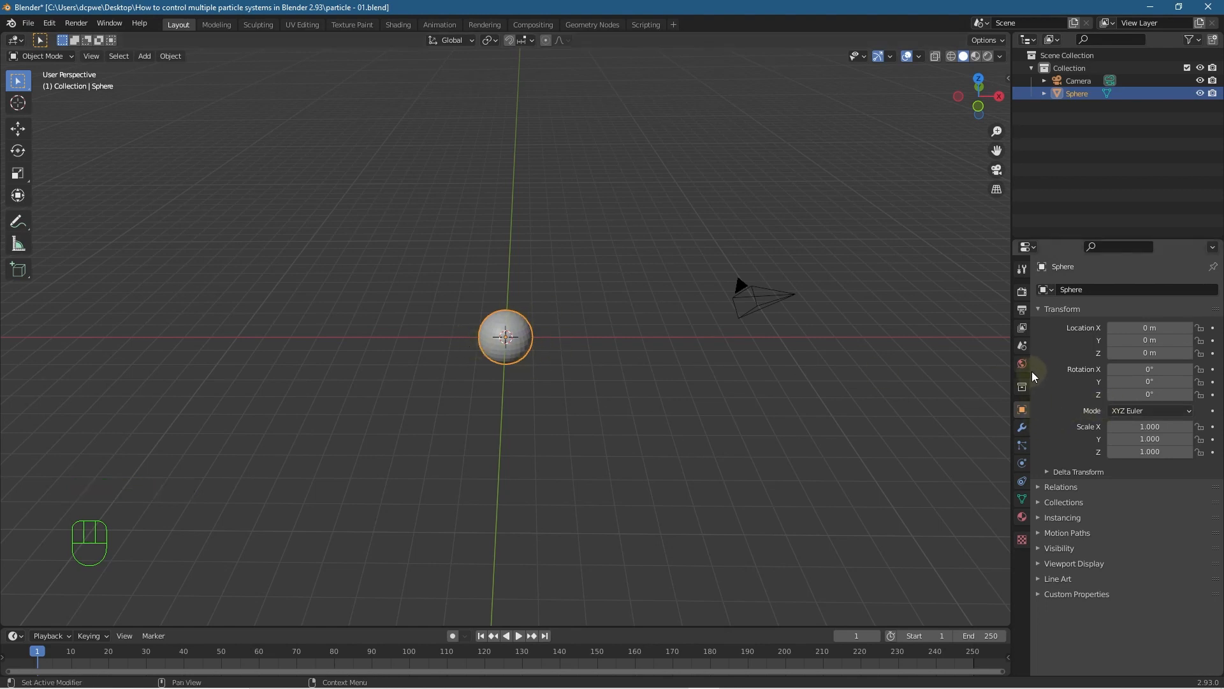
pyautogui.click(1023, 446)
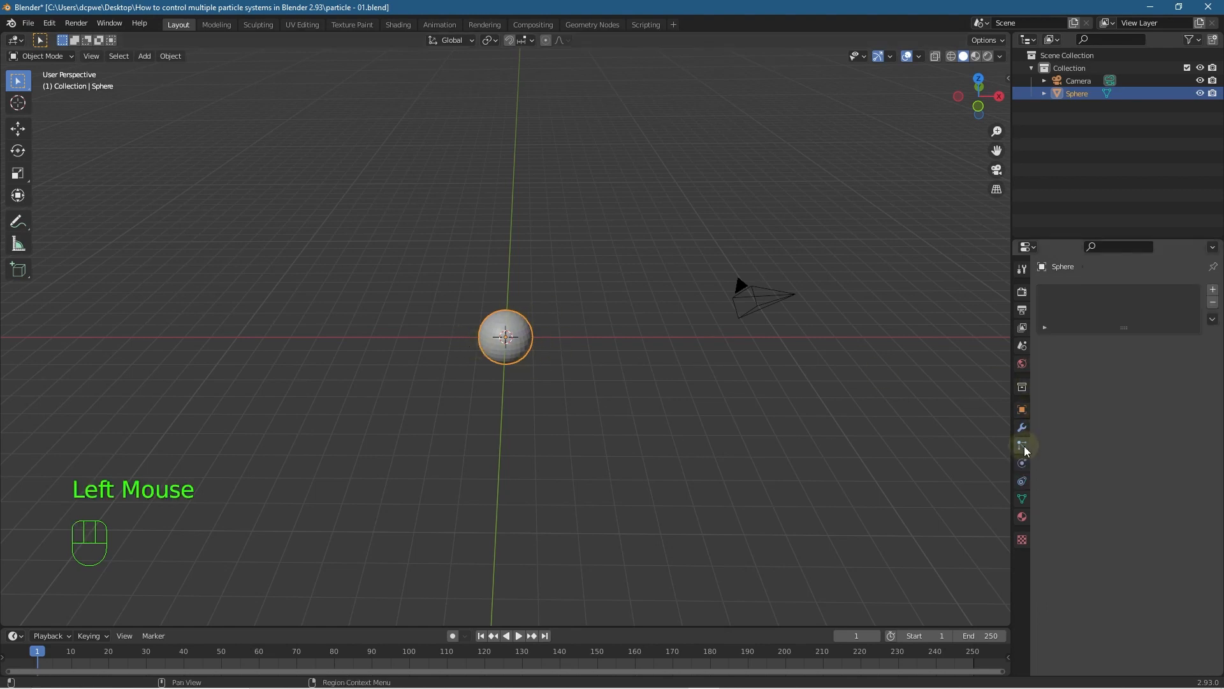
pyautogui.click(1213, 291)
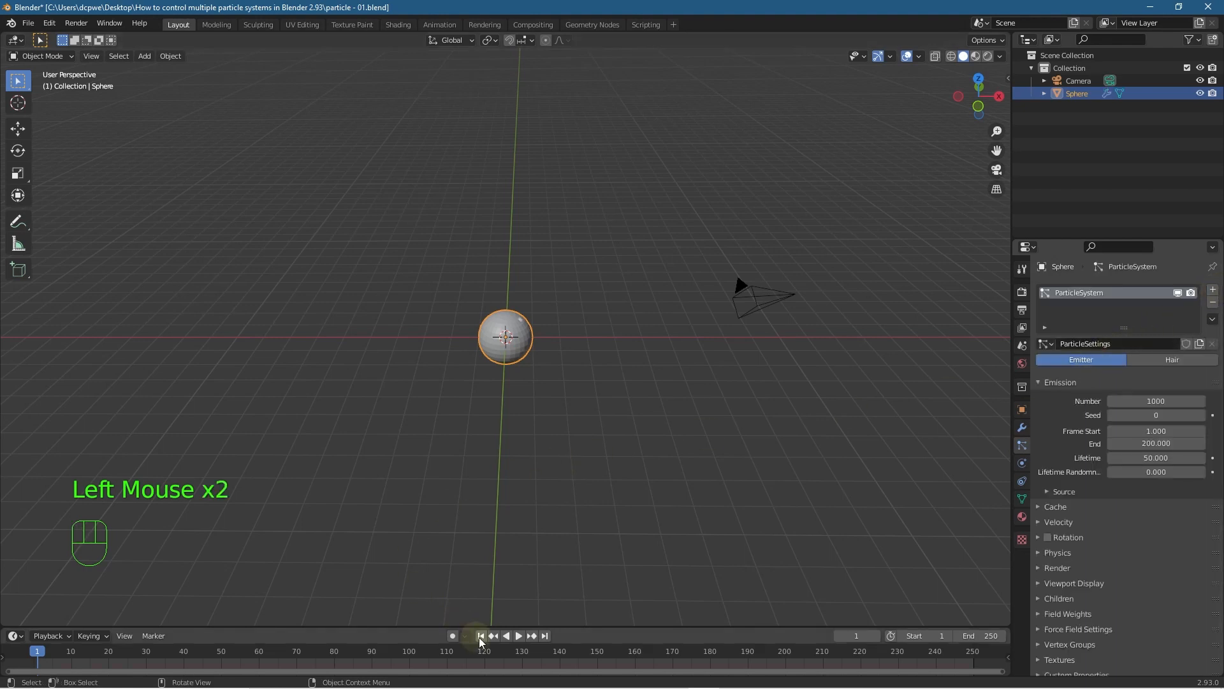
pyautogui.click(519, 636)
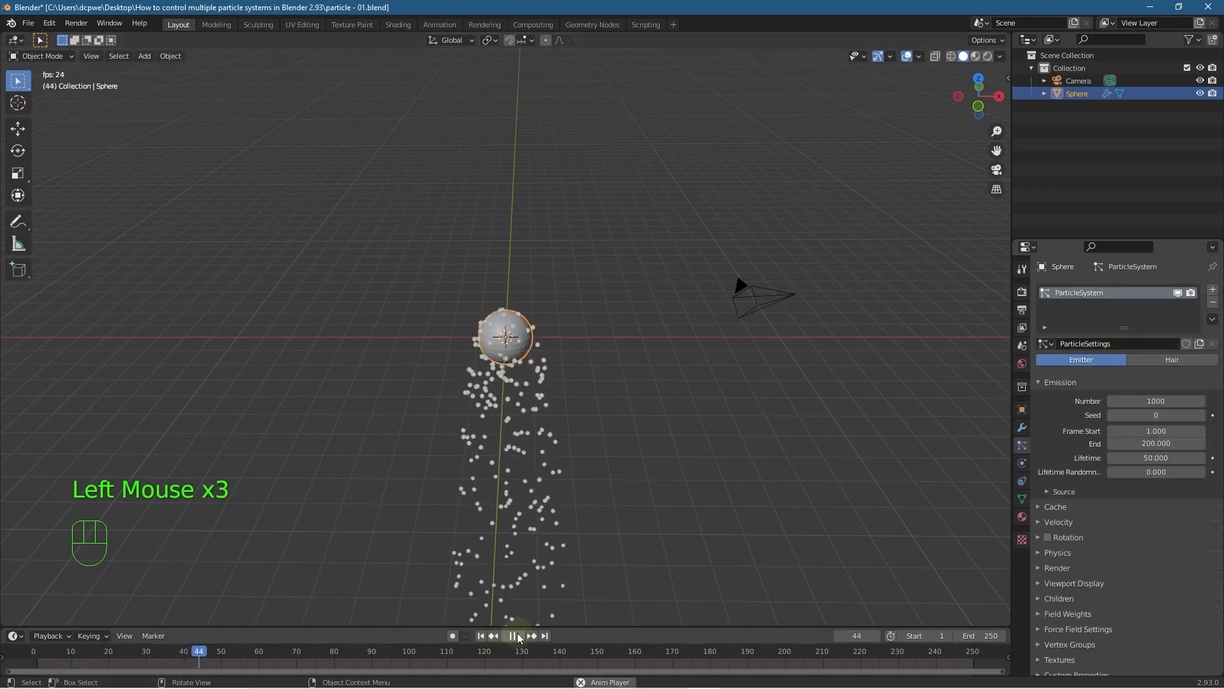
pyautogui.click(514, 635)
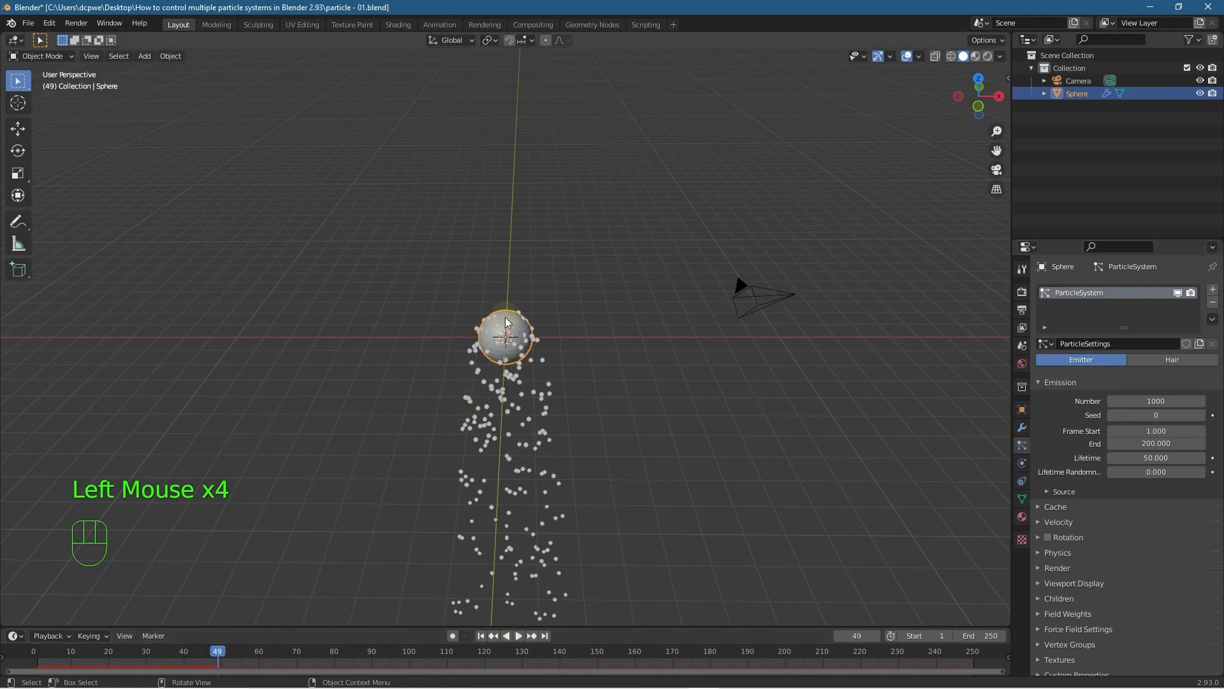
# - In the front view, move the sphere straight up along Z, well above the origin
pyautogui.press('KP_1')
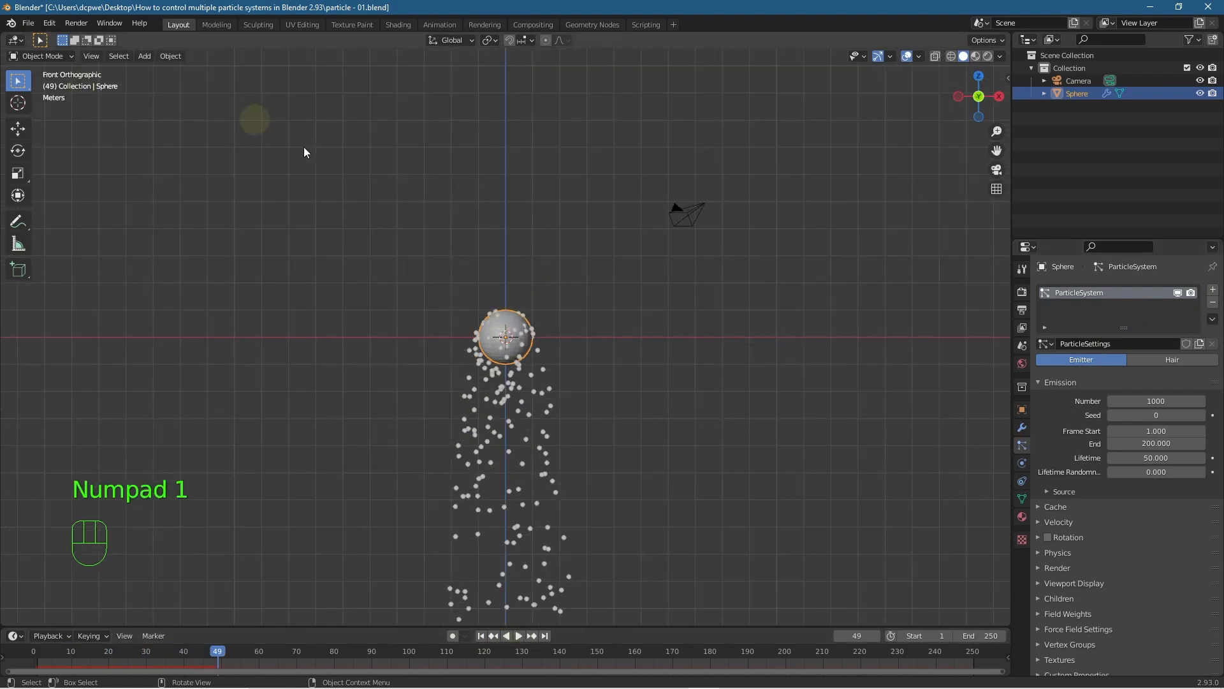
pyautogui.click(13, 133)
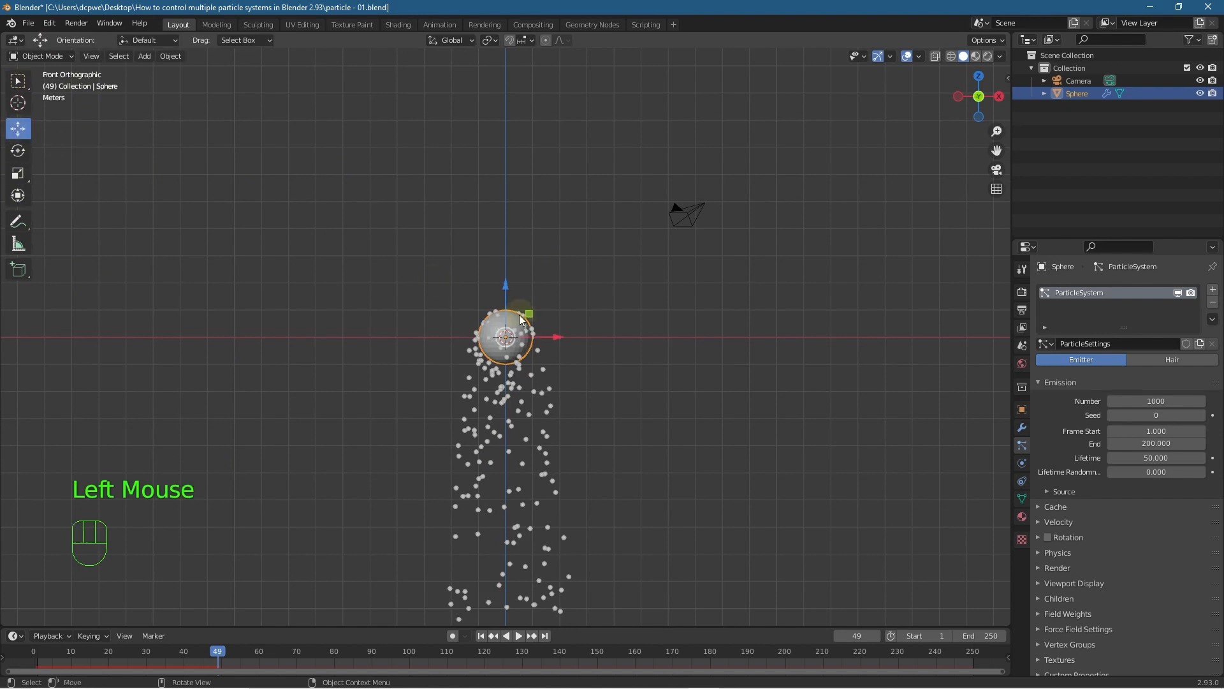
pyautogui.moveTo(507, 287); pyautogui.dragTo(504, 605)
pyautogui.scroll(-1, 530, 365)
pyautogui.scroll(-2, 529, 357)
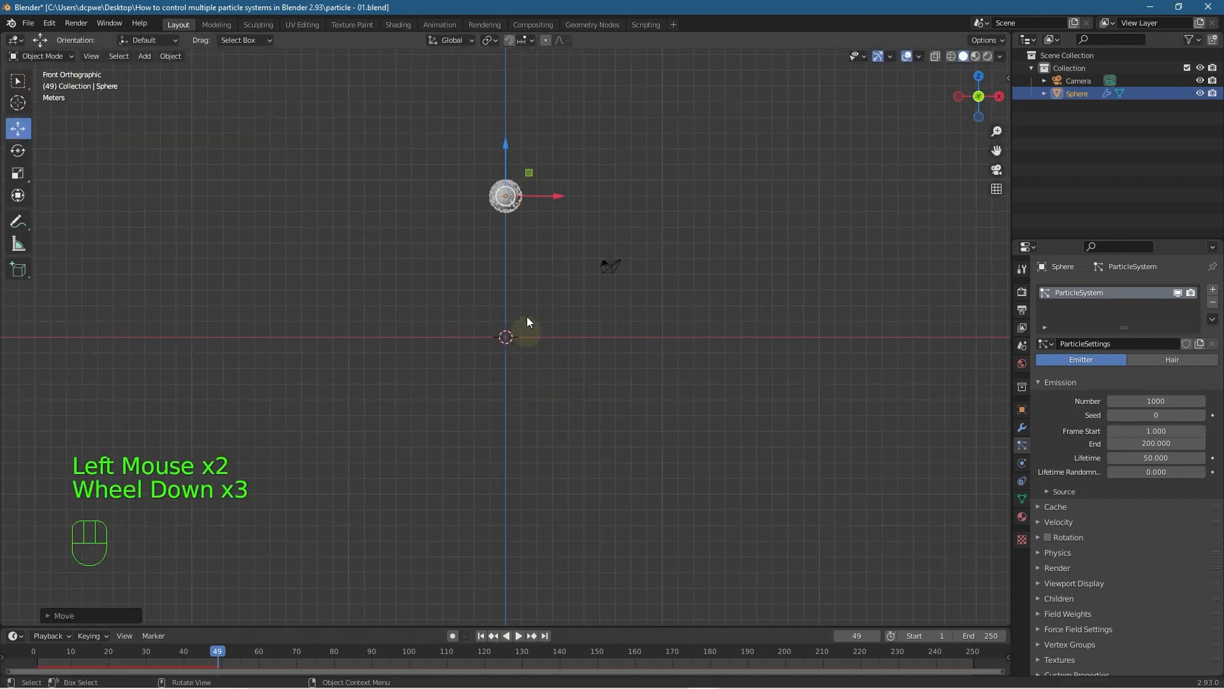
pyautogui.moveTo(507, 160); pyautogui.dragTo(509, 148)
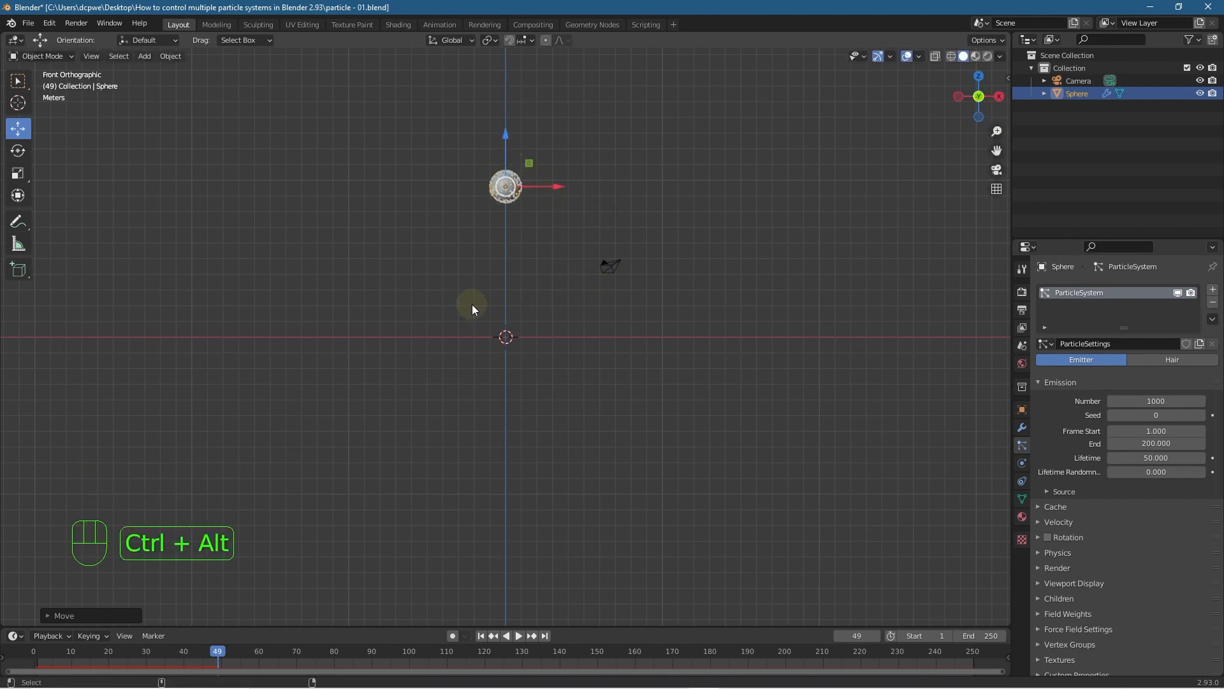
# - Align the camera to the front view and place the sphere above the camera frame, shifted 9 m along negative X
pyautogui.press('ctrl+alt+KP_0')
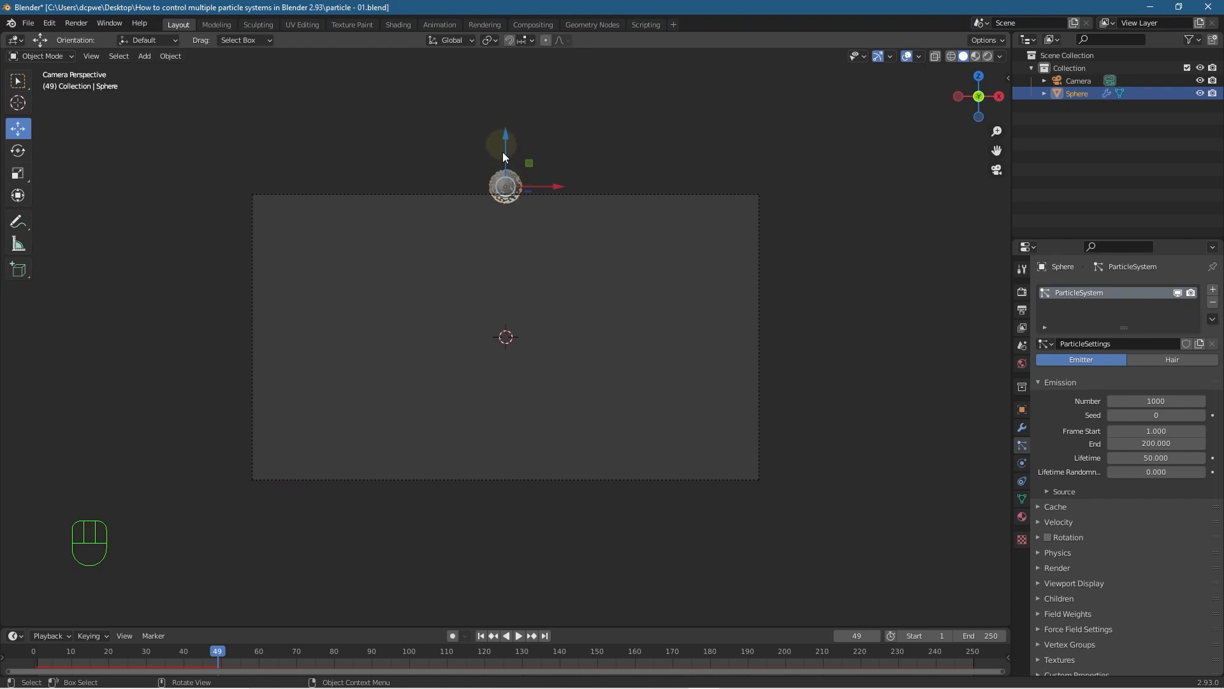
pyautogui.moveTo(505, 136); pyautogui.dragTo(506, 114)
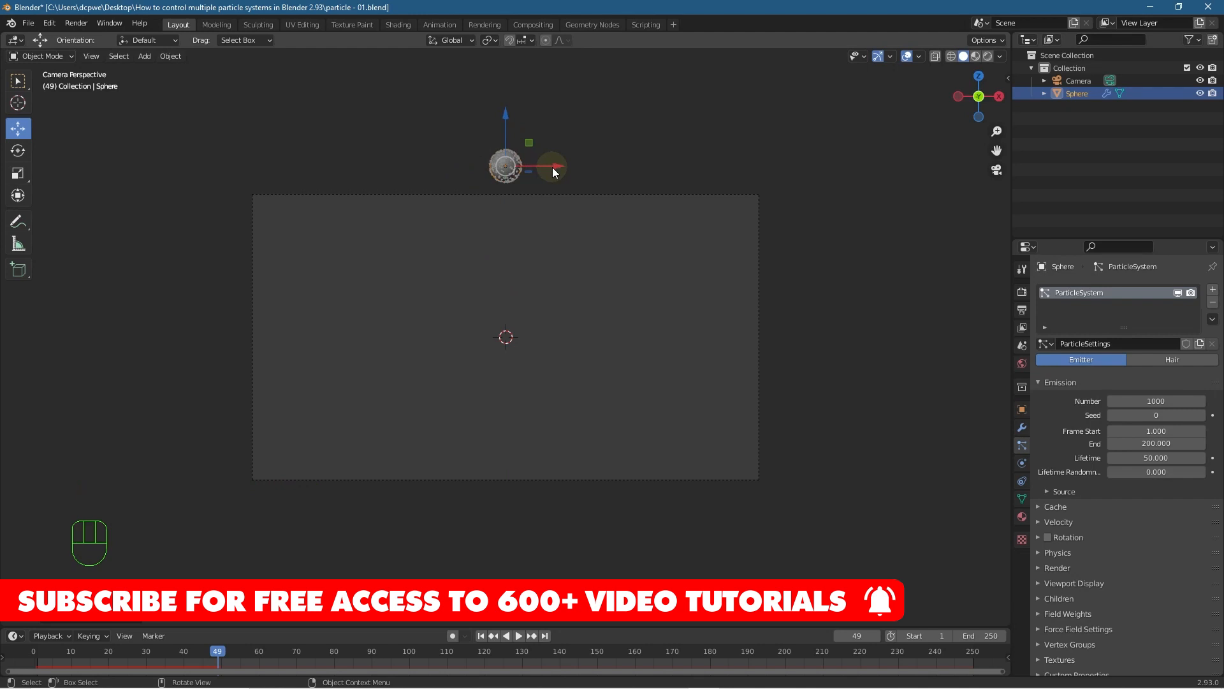
pyautogui.keyDown('shift'); pyautogui.moveTo(553, 168); pyautogui.dragTo(416, 166); pyautogui.keyUp('shift')
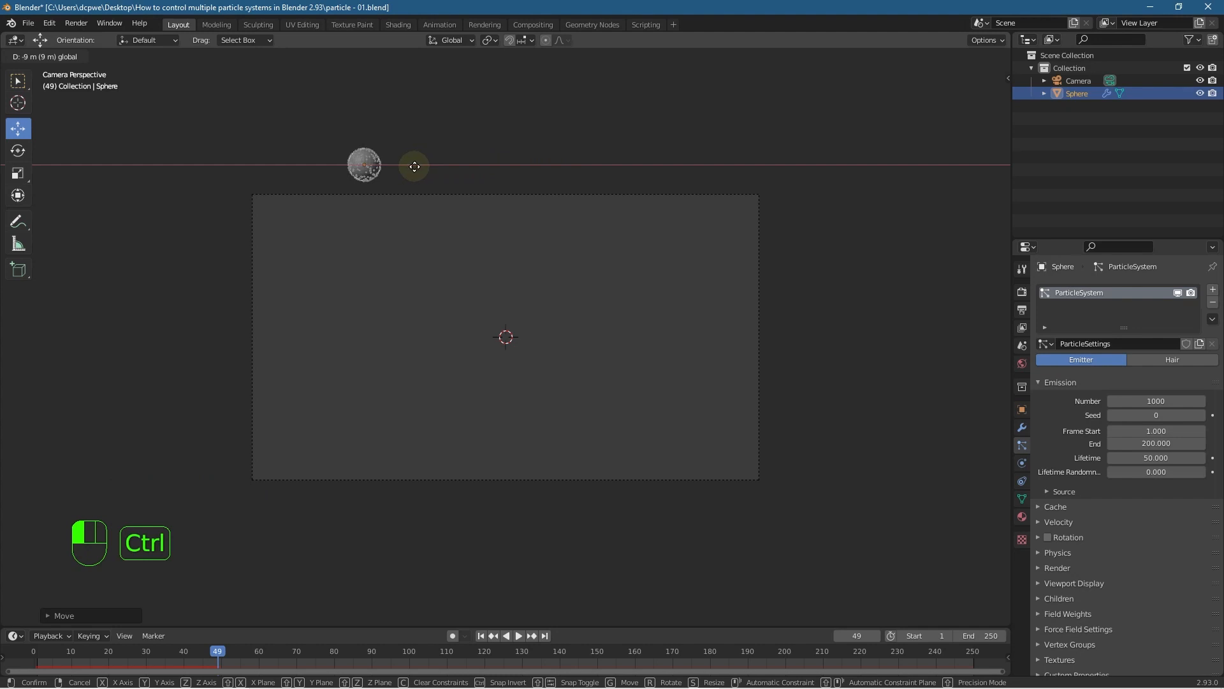
pyautogui.keyDown('ctrl'); pyautogui.moveTo(415, 166); pyautogui.dragTo(415, 166); pyautogui.keyUp('ctrl')
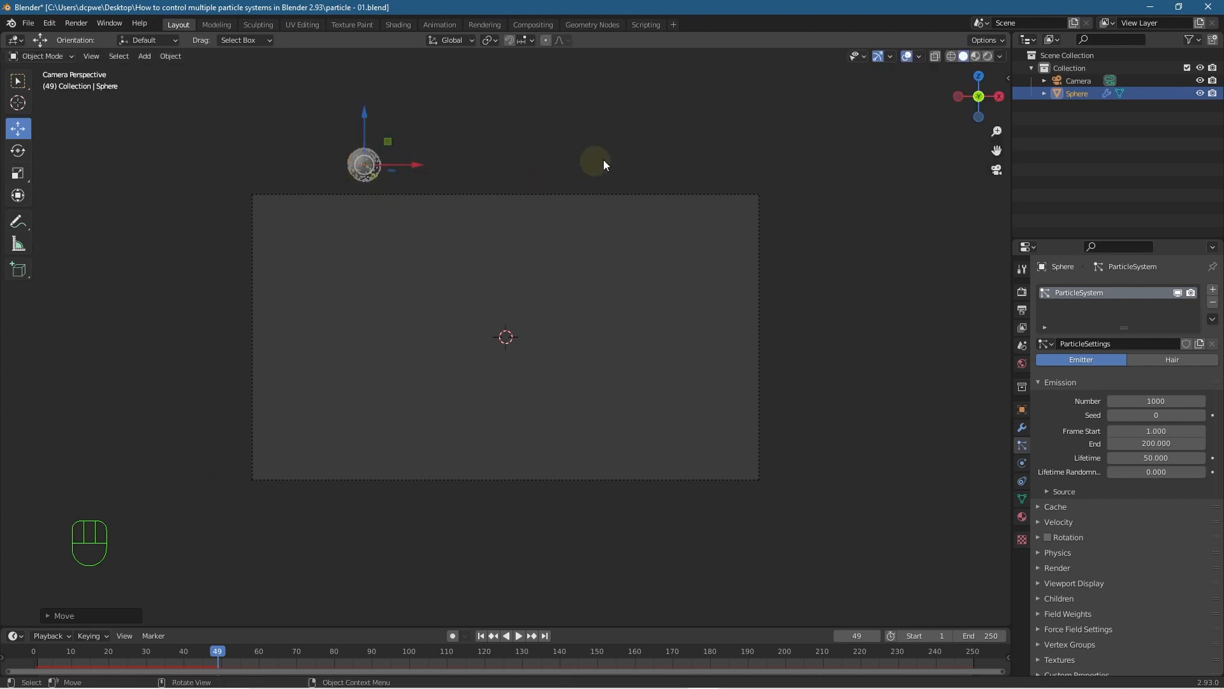
# - Duplicate the sphere twice along X, spacing the copies evenly with one above the frame's centre and one toward its right side
pyautogui.click(517, 163)
pyautogui.click(364, 163)
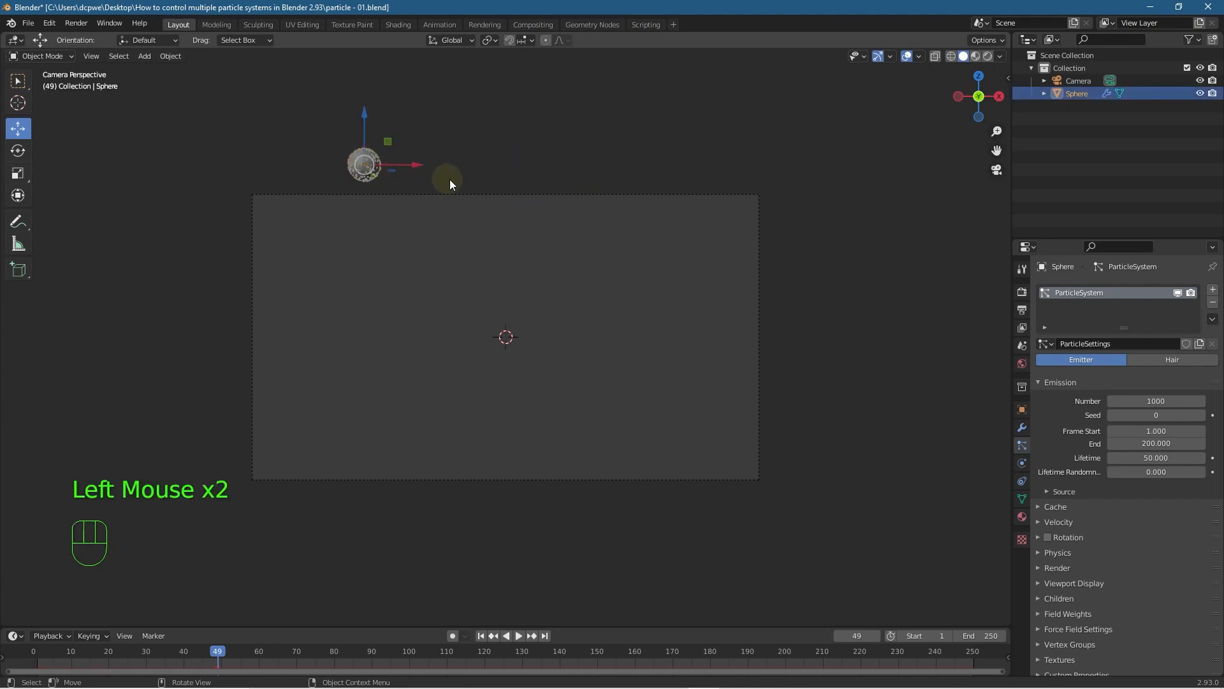
pyautogui.hotkey('shift', 'd')
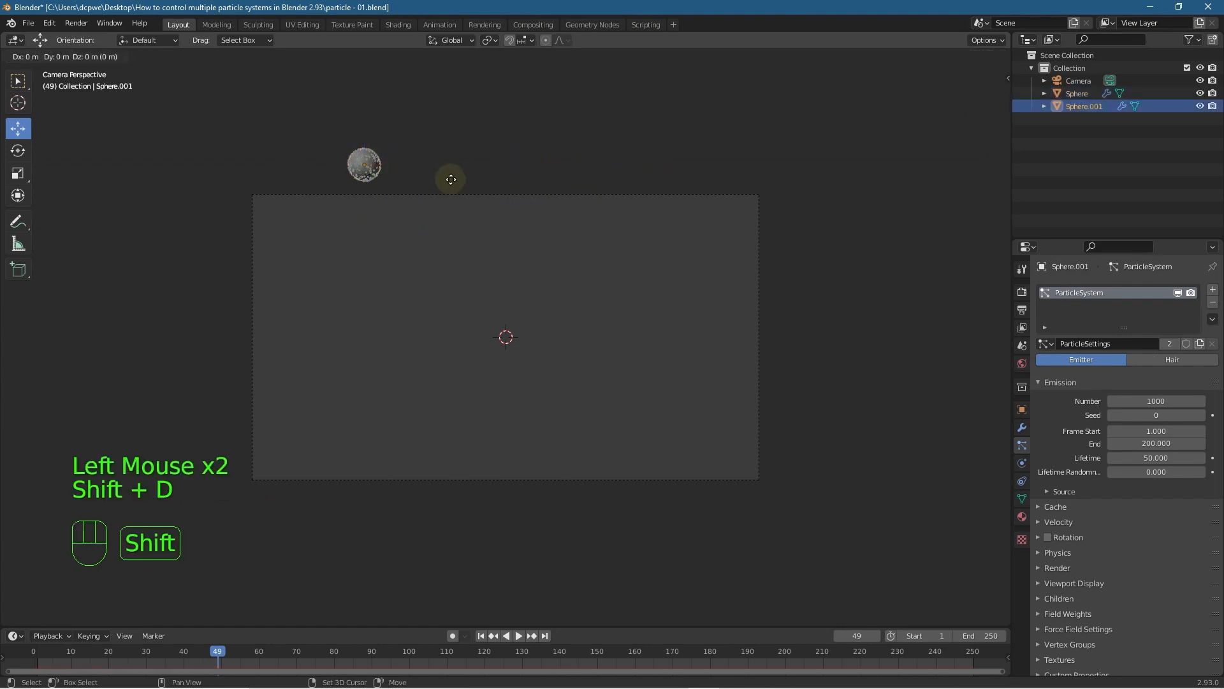
pyautogui.rightClick(450, 178)
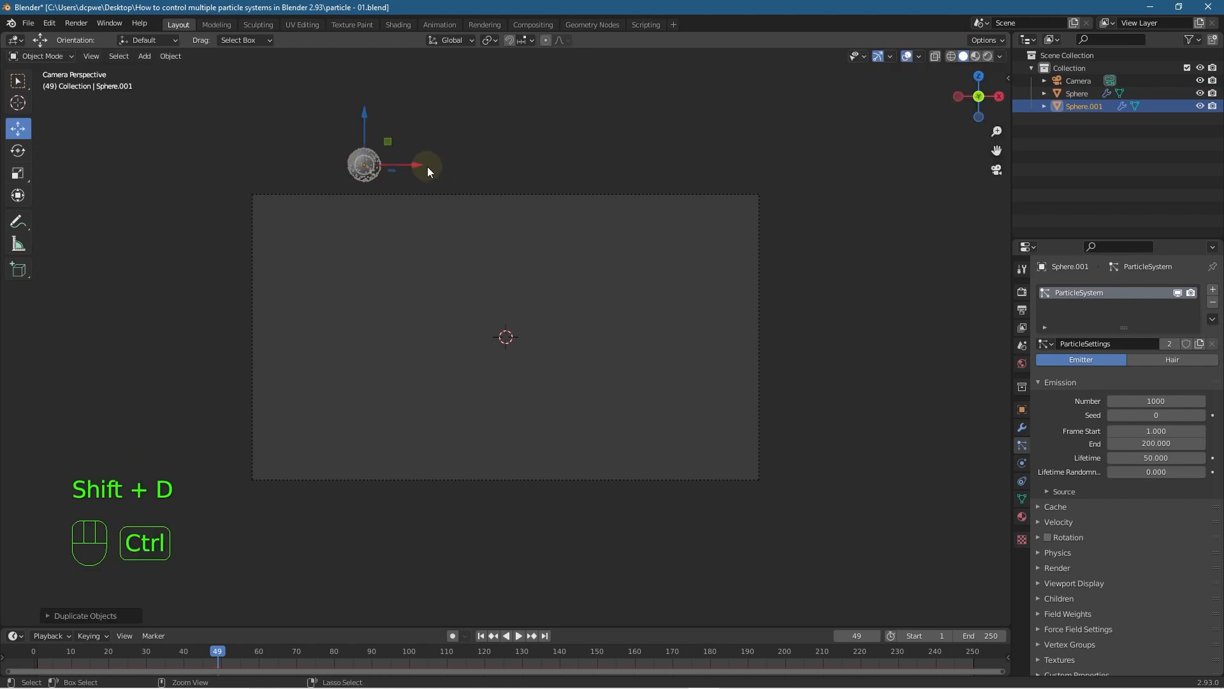
pyautogui.keyDown('ctrl'); pyautogui.moveTo(415, 163); pyautogui.dragTo(543, 182); pyautogui.keyUp('ctrl')
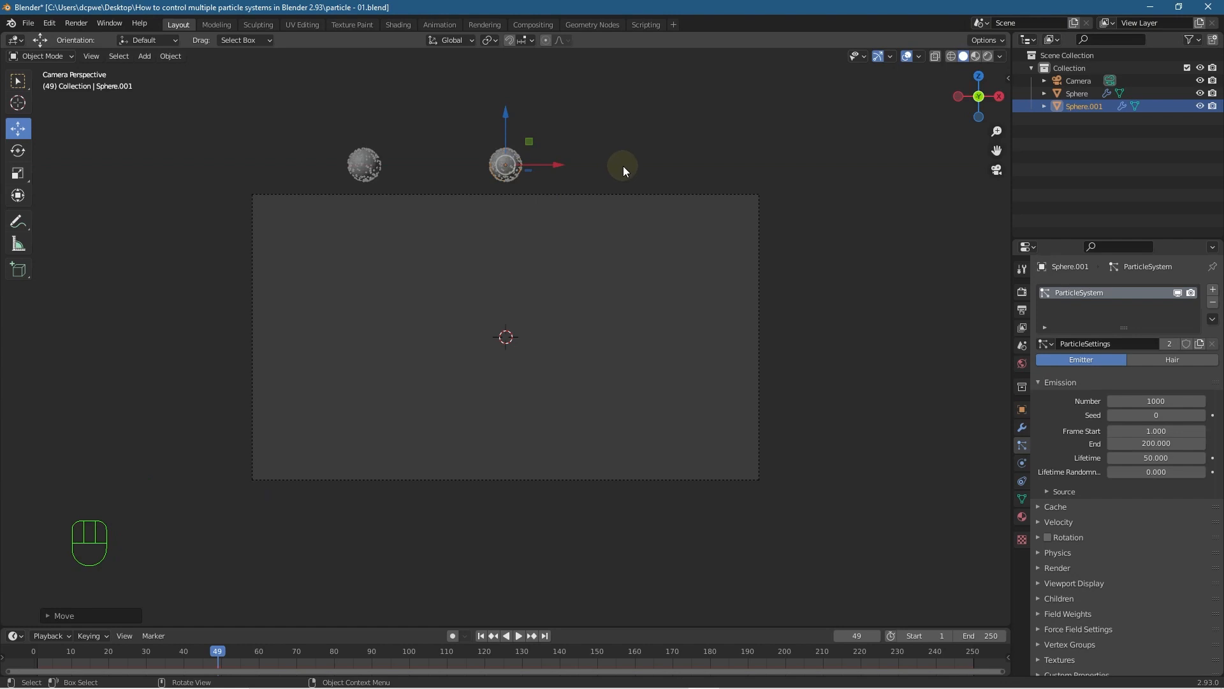
pyautogui.hotkey('shift', 'd')
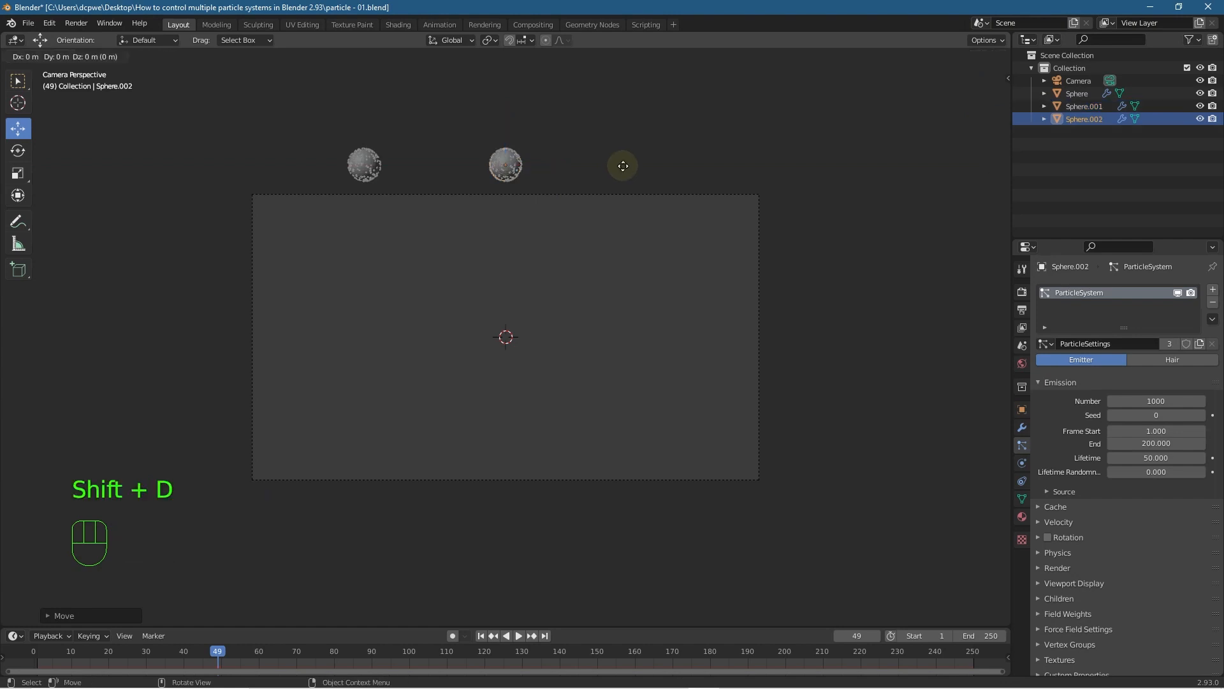
pyautogui.rightClick(623, 166)
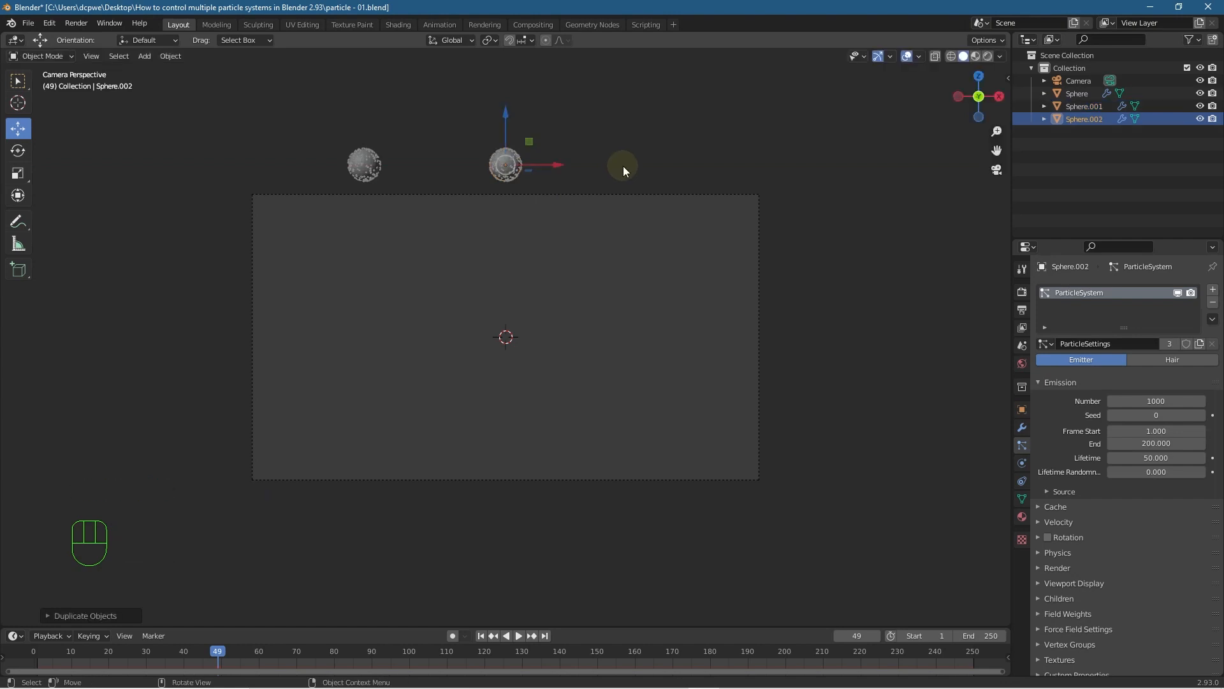
pyautogui.keyDown('ctrl'); pyautogui.moveTo(556, 164); pyautogui.dragTo(705, 168); pyautogui.keyUp('ctrl')
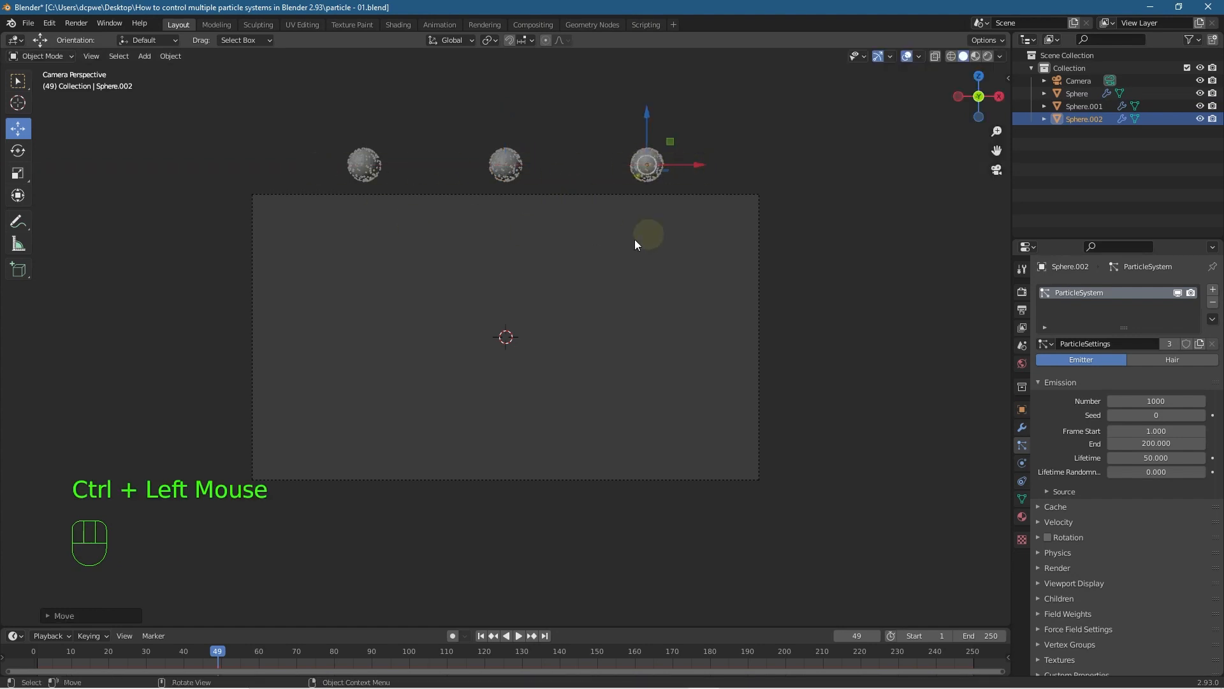
# - Play the animation to preview the three particle emitters and inspect the camera's placement relative to them
pyautogui.click(517, 635)
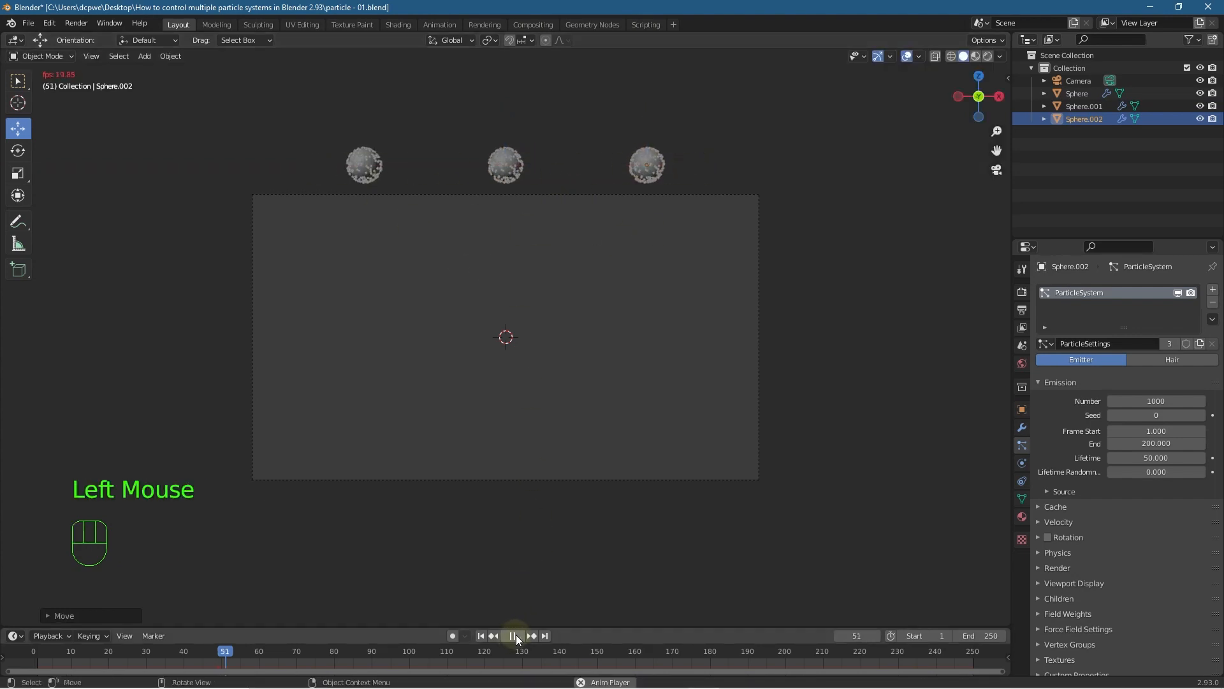
pyautogui.click(517, 636)
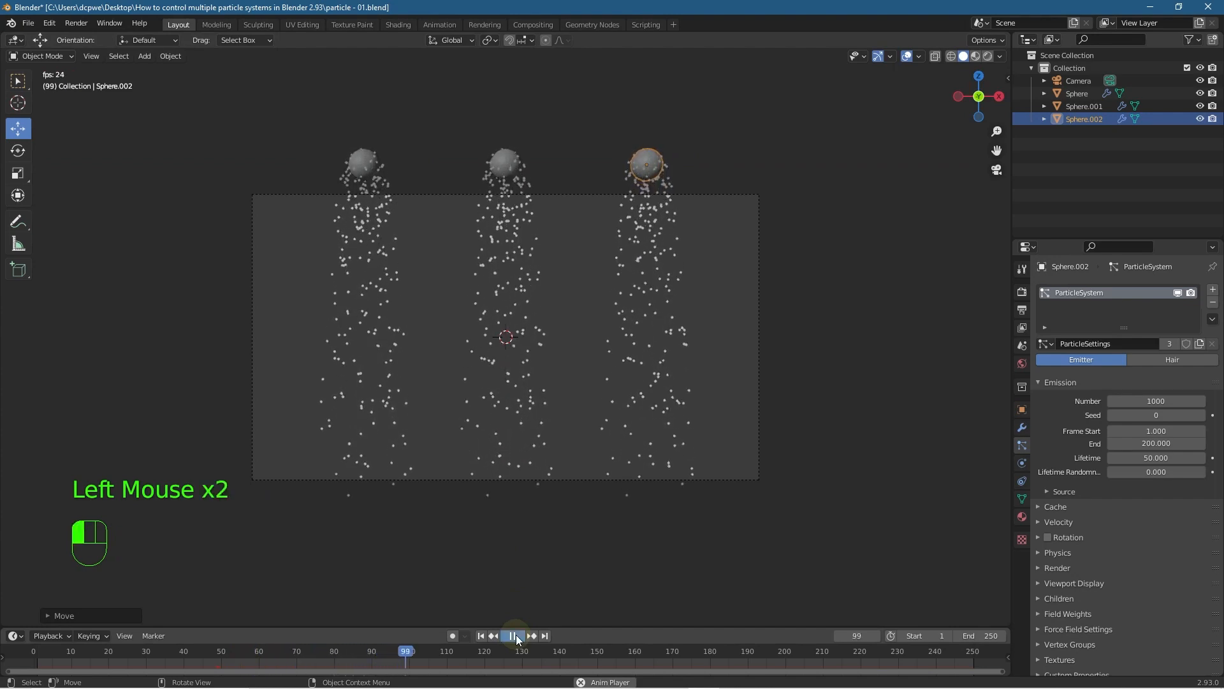
pyautogui.moveTo(189, 361); pyautogui.dragTo(323, 384, button='middle')
pyautogui.scroll(-4, 561, 434)
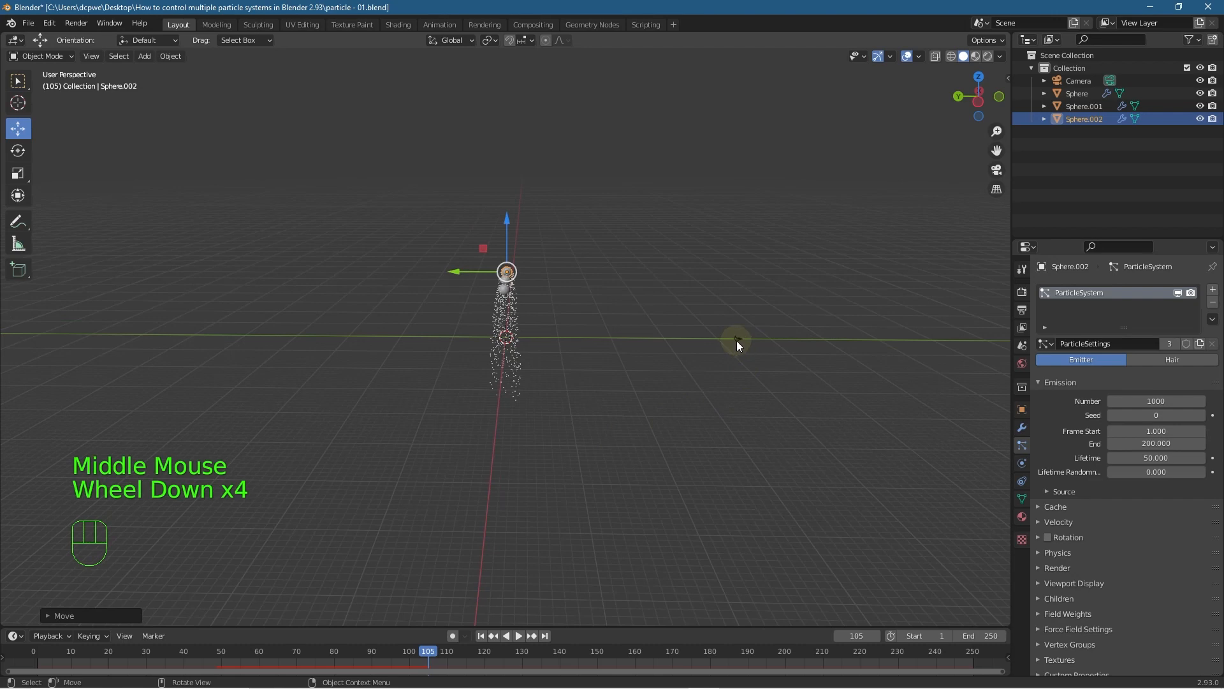
pyautogui.click(737, 341)
pyautogui.moveTo(734, 339); pyautogui.dragTo(617, 470, button='middle')
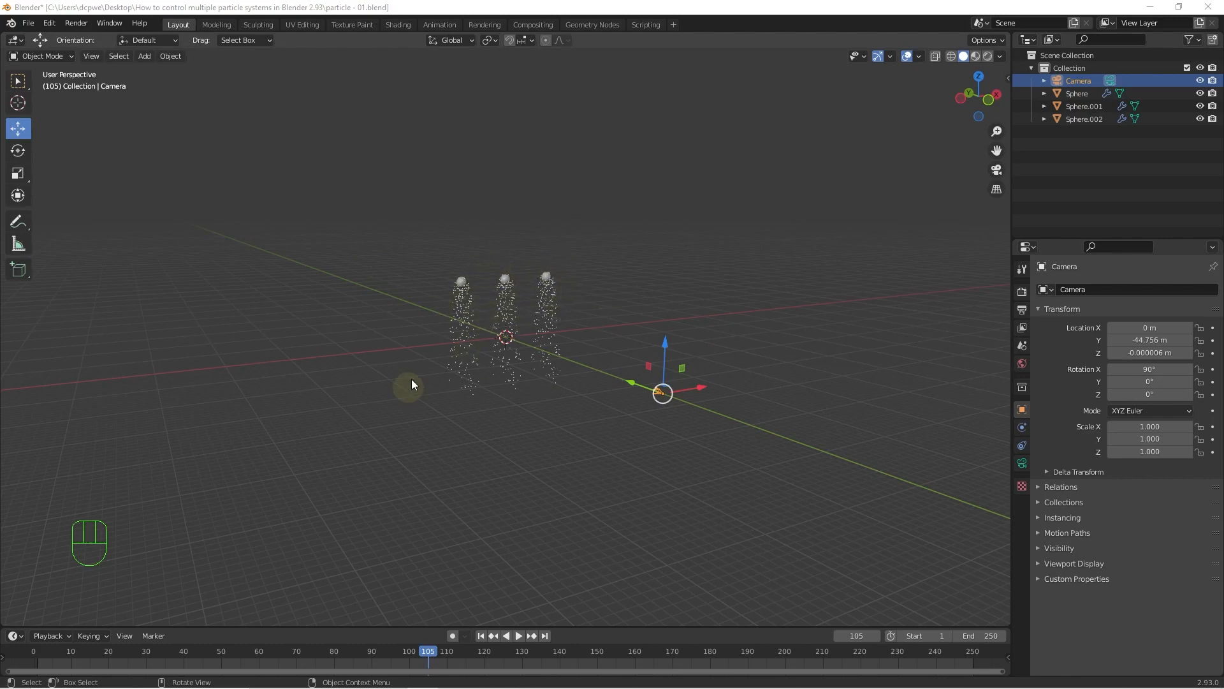
# - In the front view, select the left sphere and rename its particle settings to ParticleSettingsLeft
pyautogui.click(463, 284)
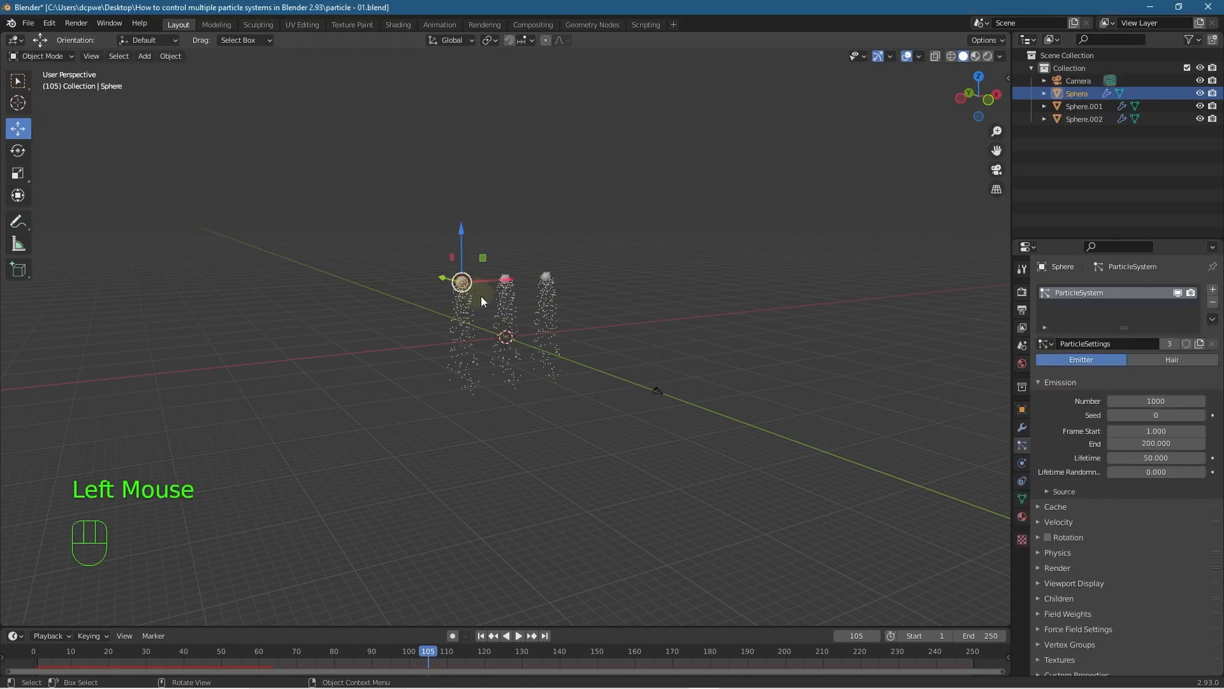
pyautogui.press('KP_1')
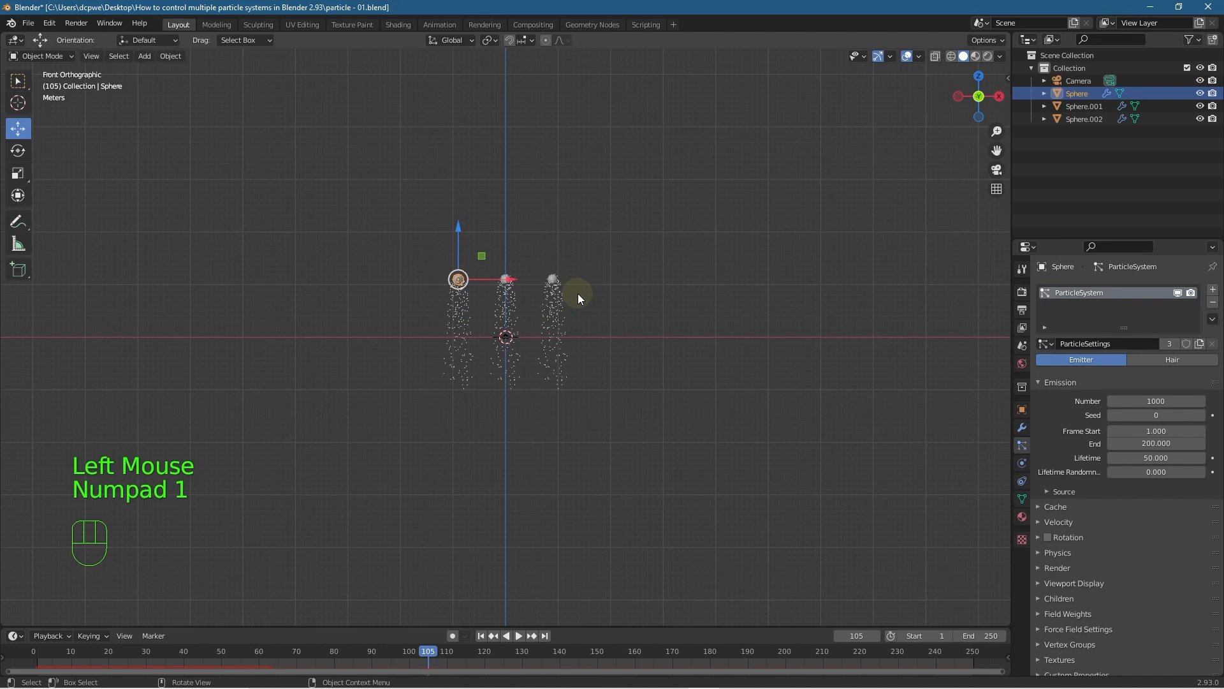
pyautogui.scroll(4, 315, 255)
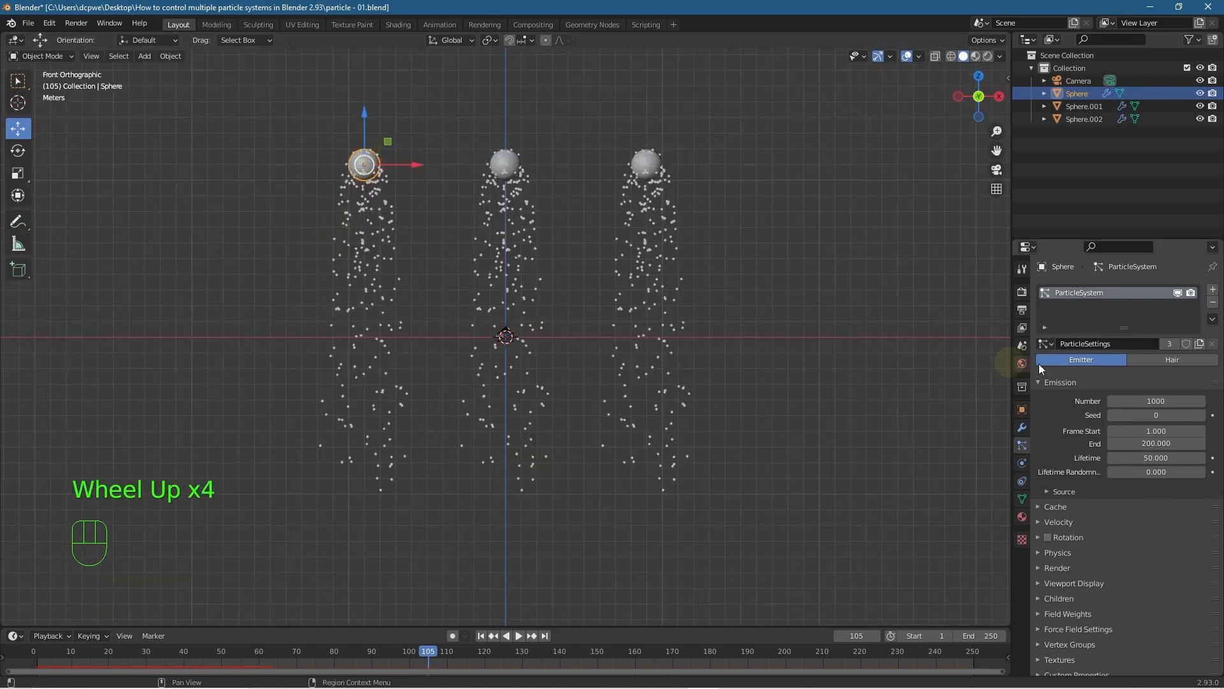
pyautogui.click(1122, 345)
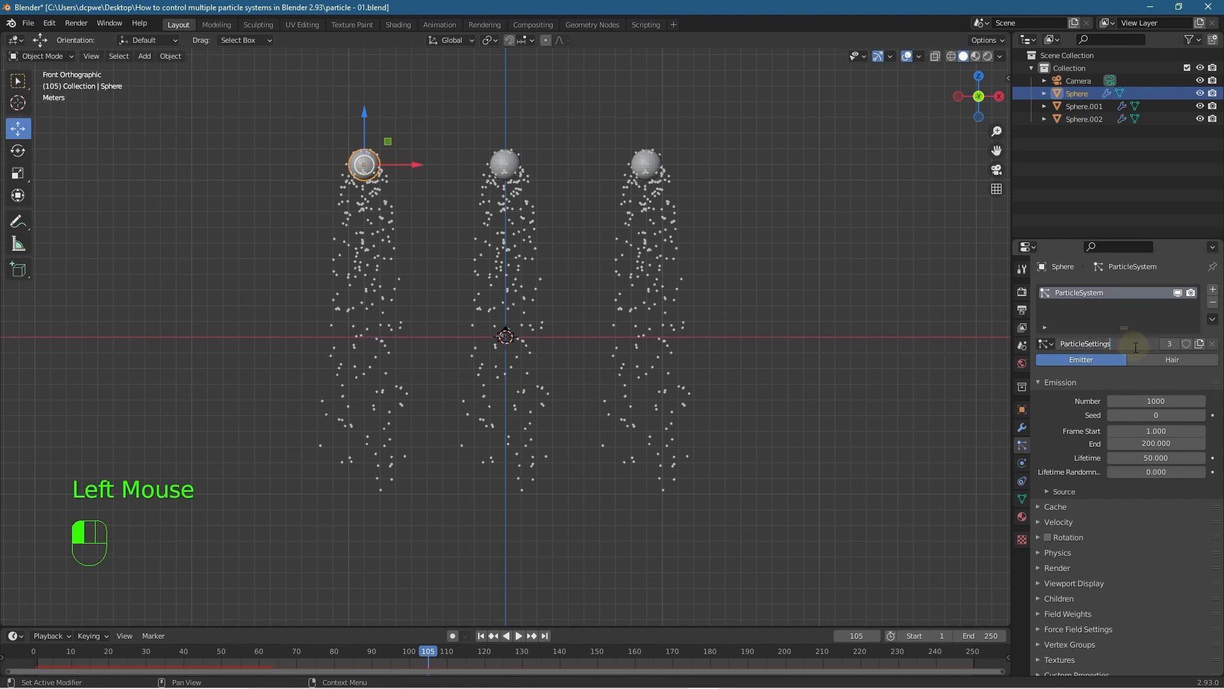
pyautogui.write('_')
pyautogui.press('Return')
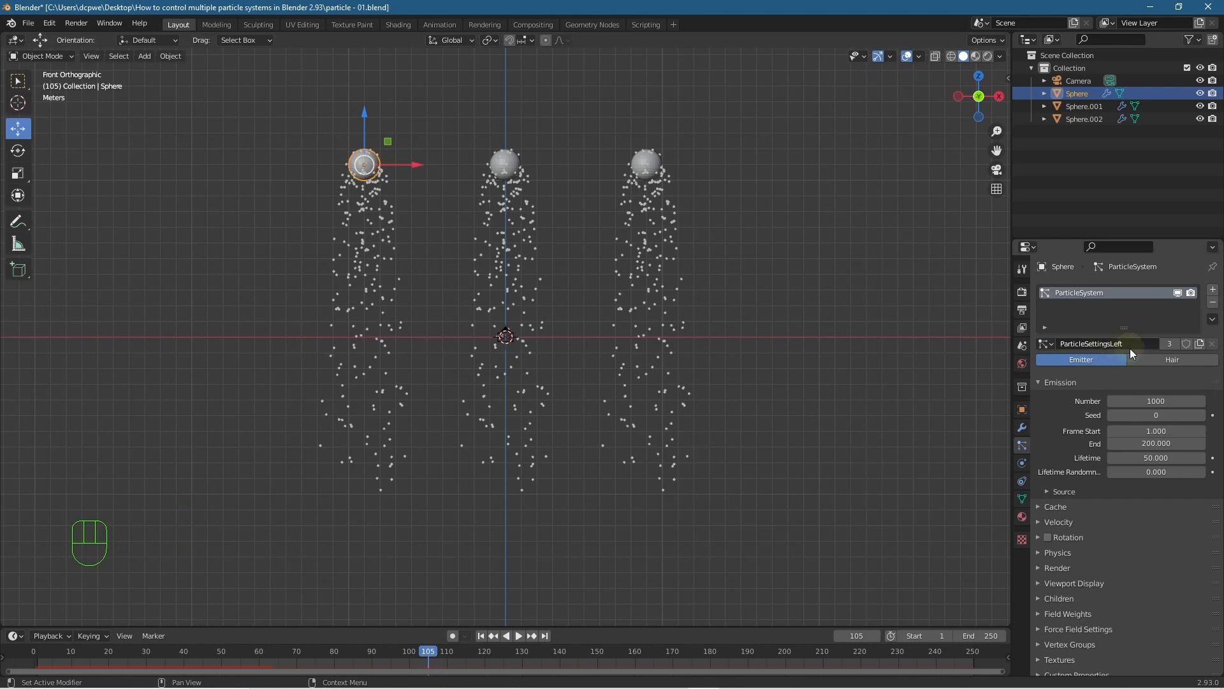
# - Make the middle sphere's particle settings a single-user copy and rename them ParticleSettingsMiddle
pyautogui.click(502, 167)
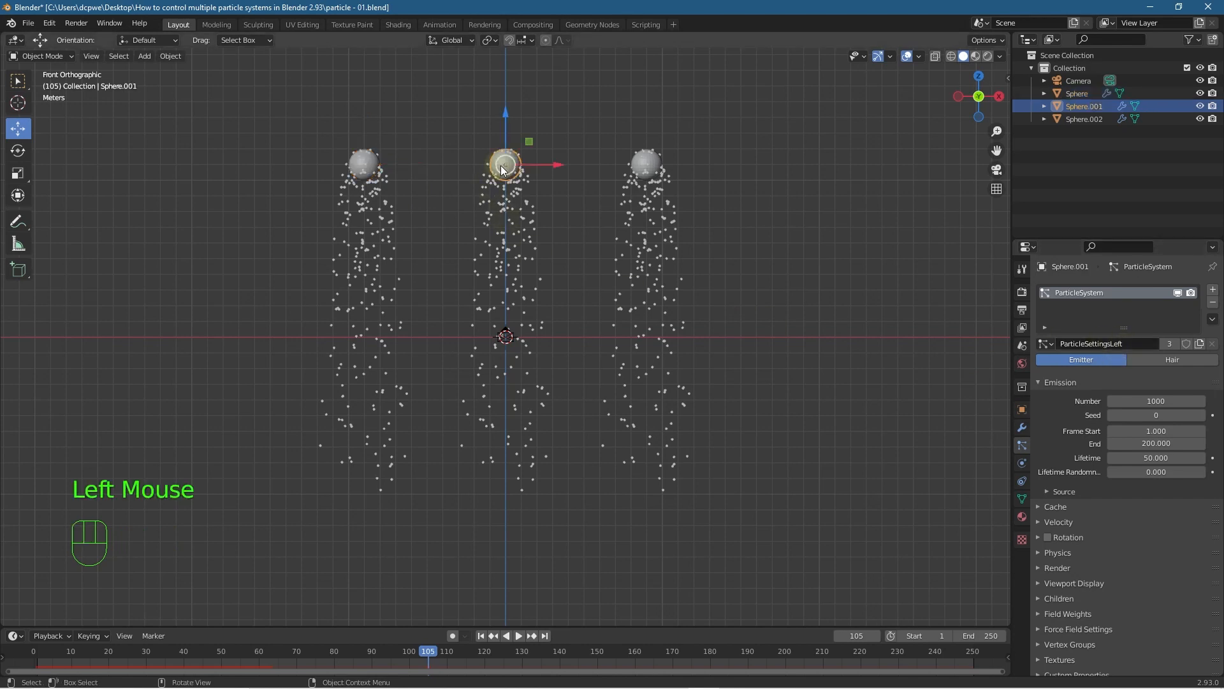
pyautogui.click(1170, 344)
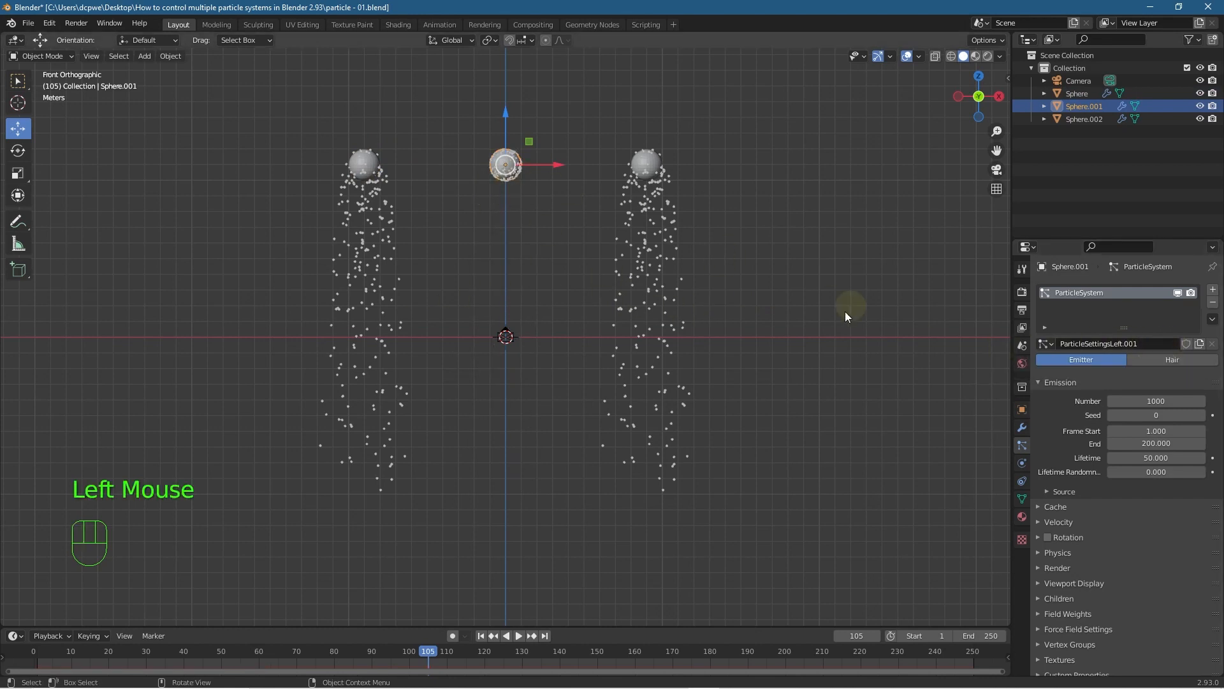
pyautogui.click(1115, 343)
pyautogui.moveTo(1114, 343); pyautogui.dragTo(1166, 338)
pyautogui.press('BackSpace')
pyautogui.write('Middl')
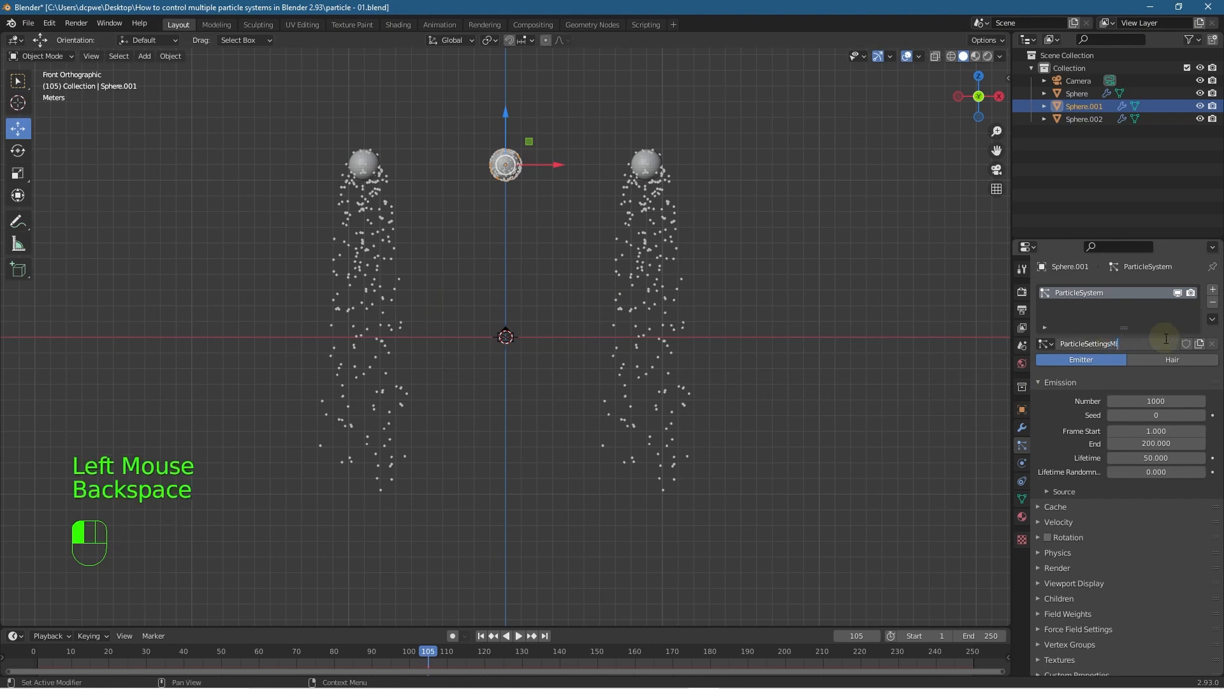
pyautogui.write('e')
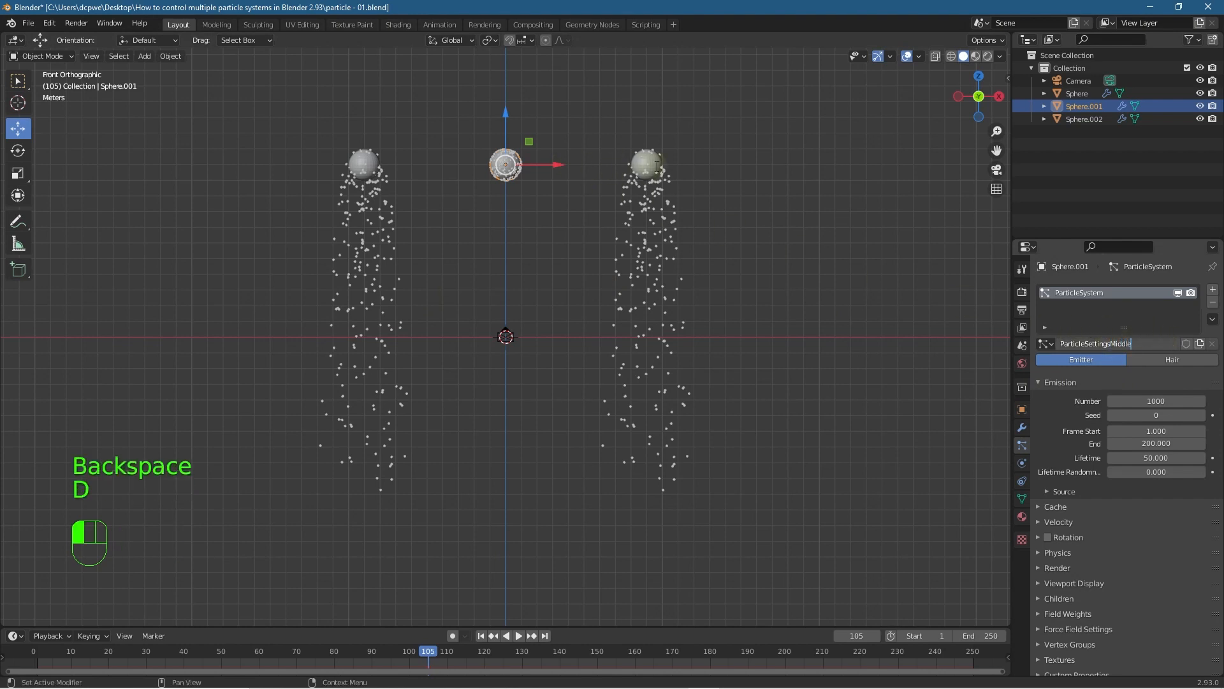
# - Make the right sphere's particle settings a single-user copy and rename them ParticleSettingsRight
pyautogui.click(648, 166)
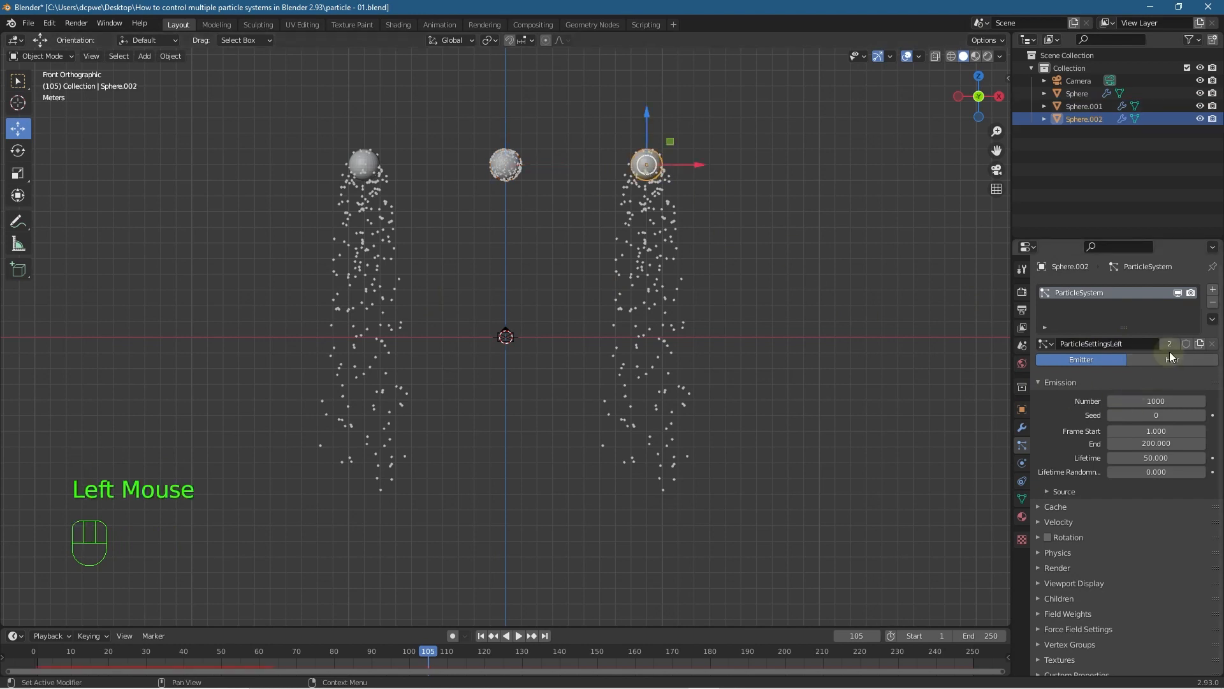
pyautogui.click(1170, 343)
pyautogui.click(1150, 342)
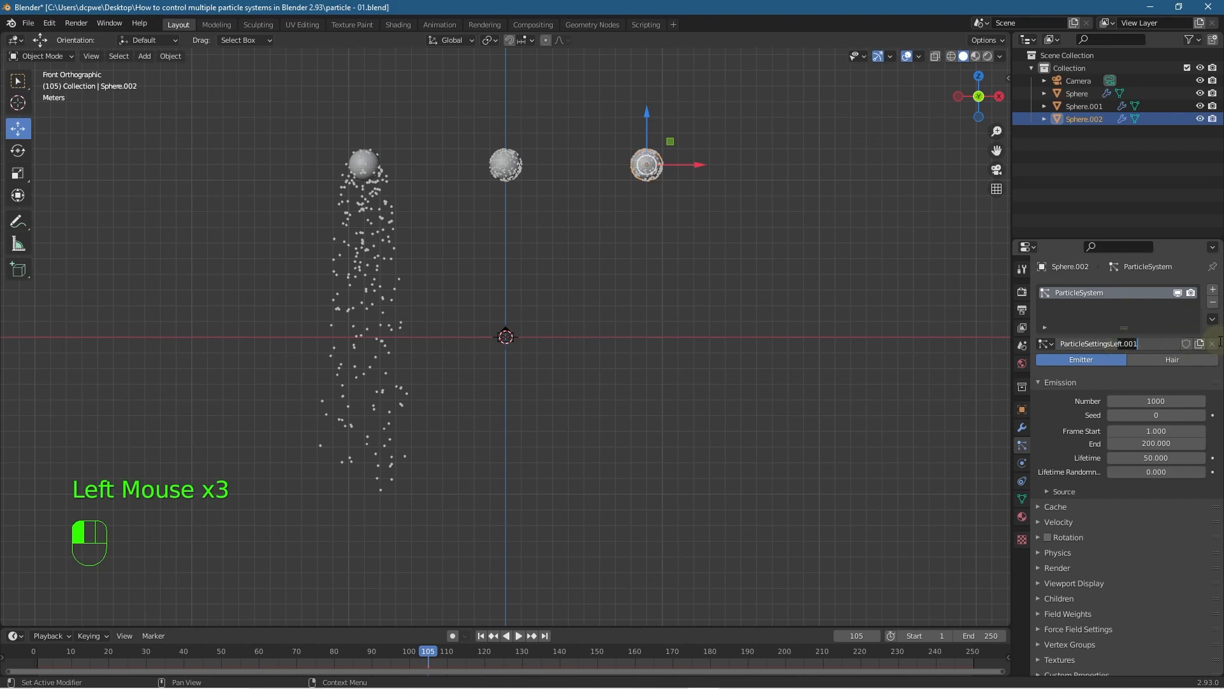
pyautogui.press('BackSpace')
pyautogui.press('BackSpace')
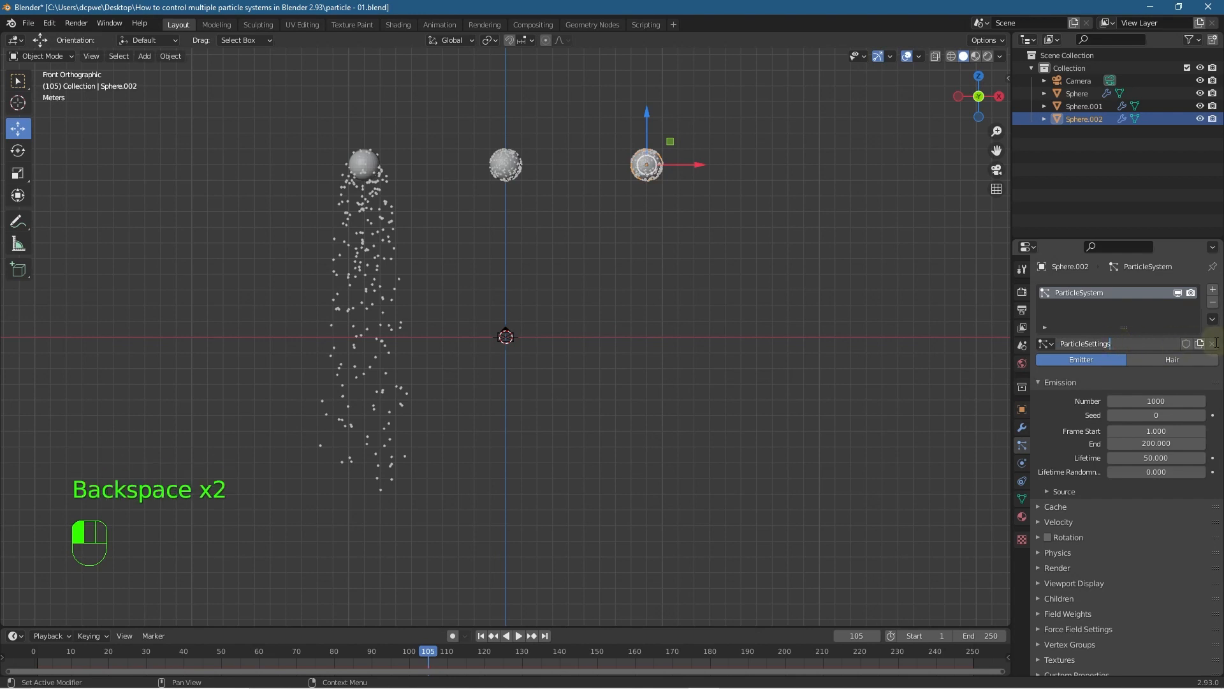
pyautogui.write('Right')
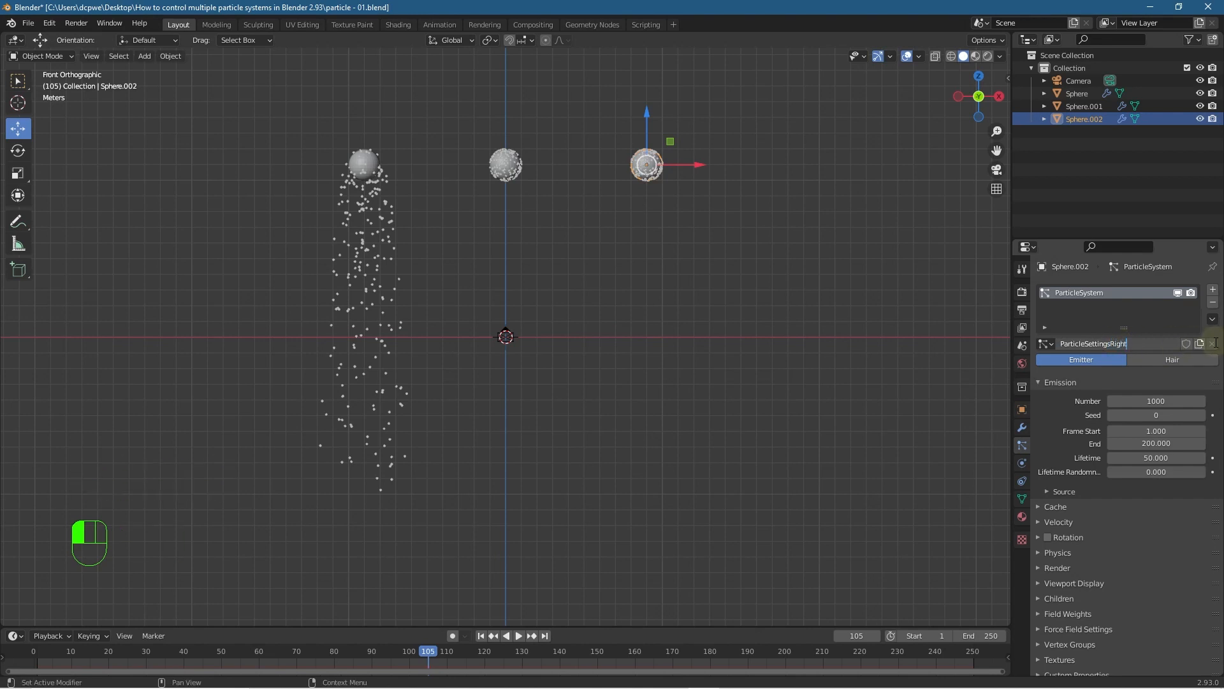
pyautogui.click(1213, 343)
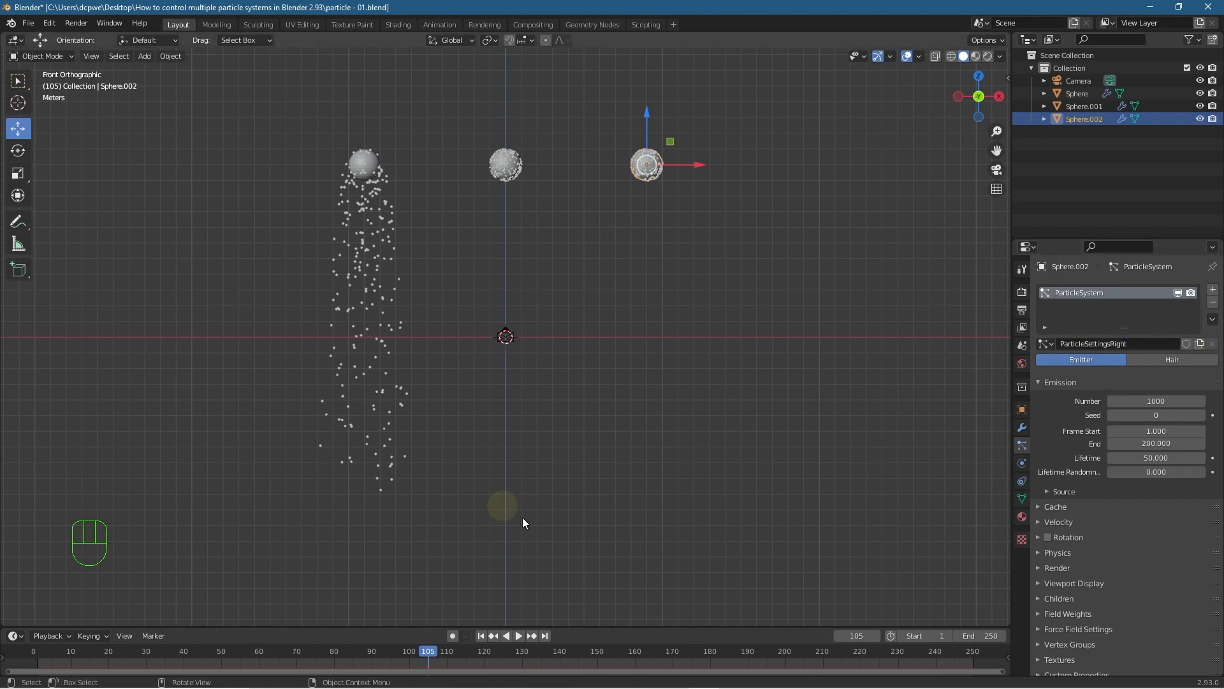
# - Return the timeline to frame 1 and set the middle sphere's particle emission number to 100
pyautogui.click(481, 636)
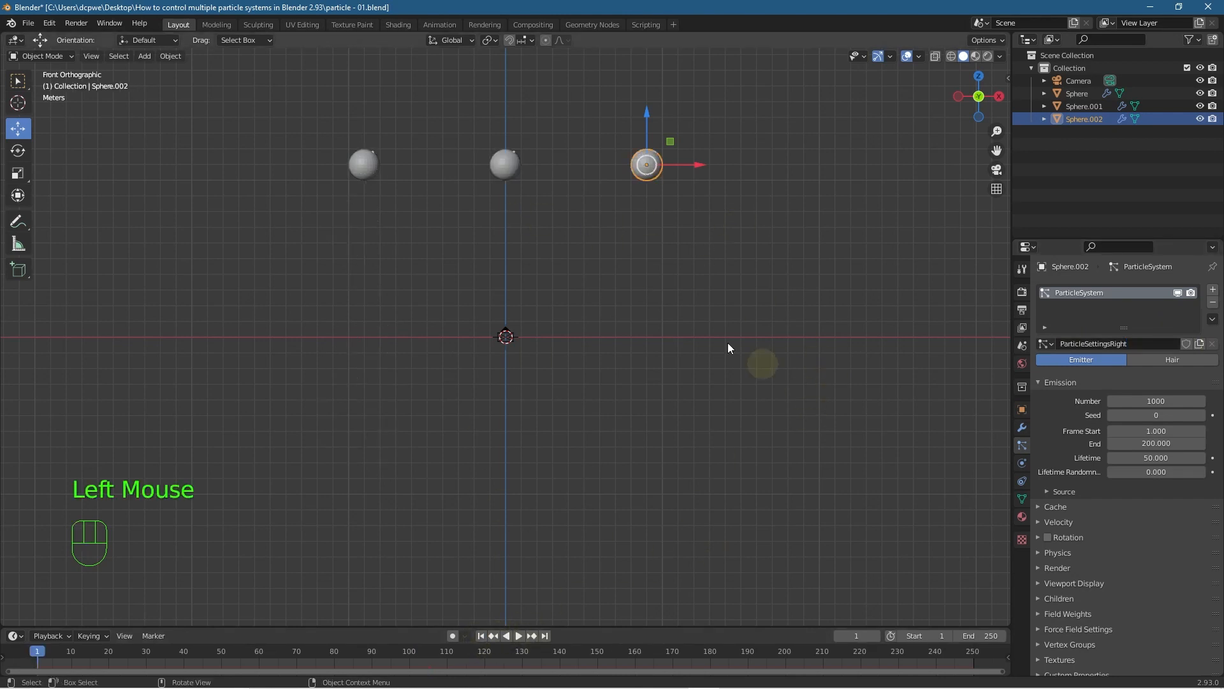
pyautogui.click(374, 163)
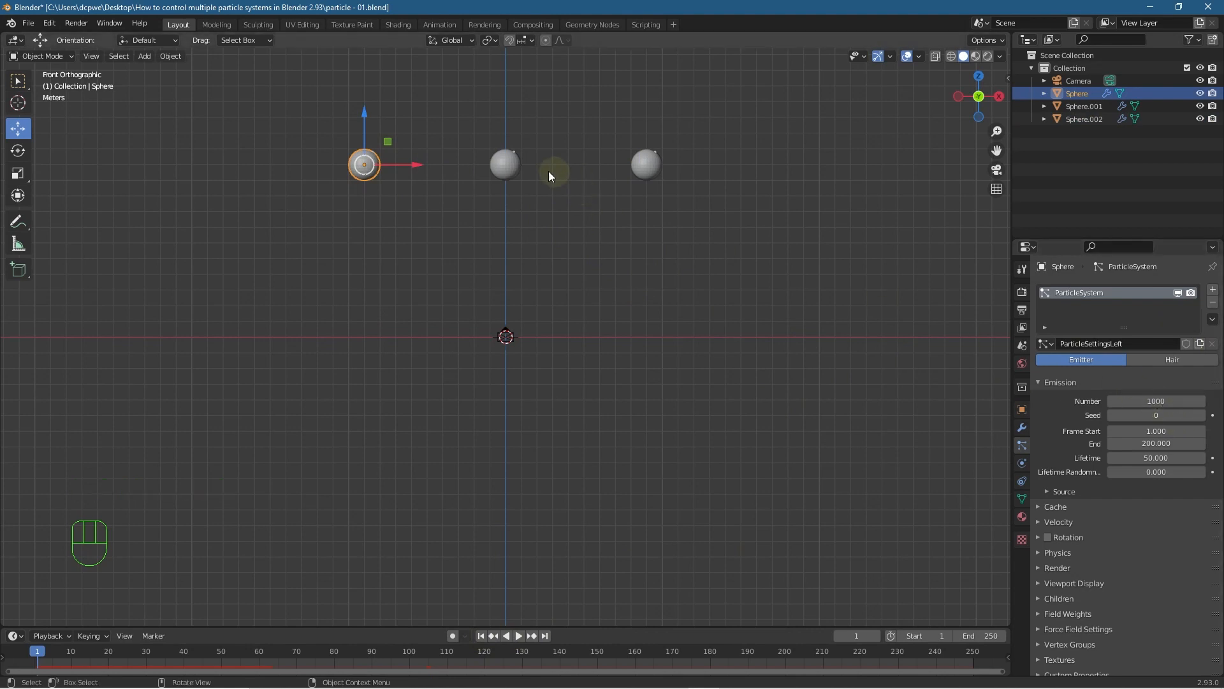
pyautogui.click(514, 163)
pyautogui.doubleClick(1166, 401)
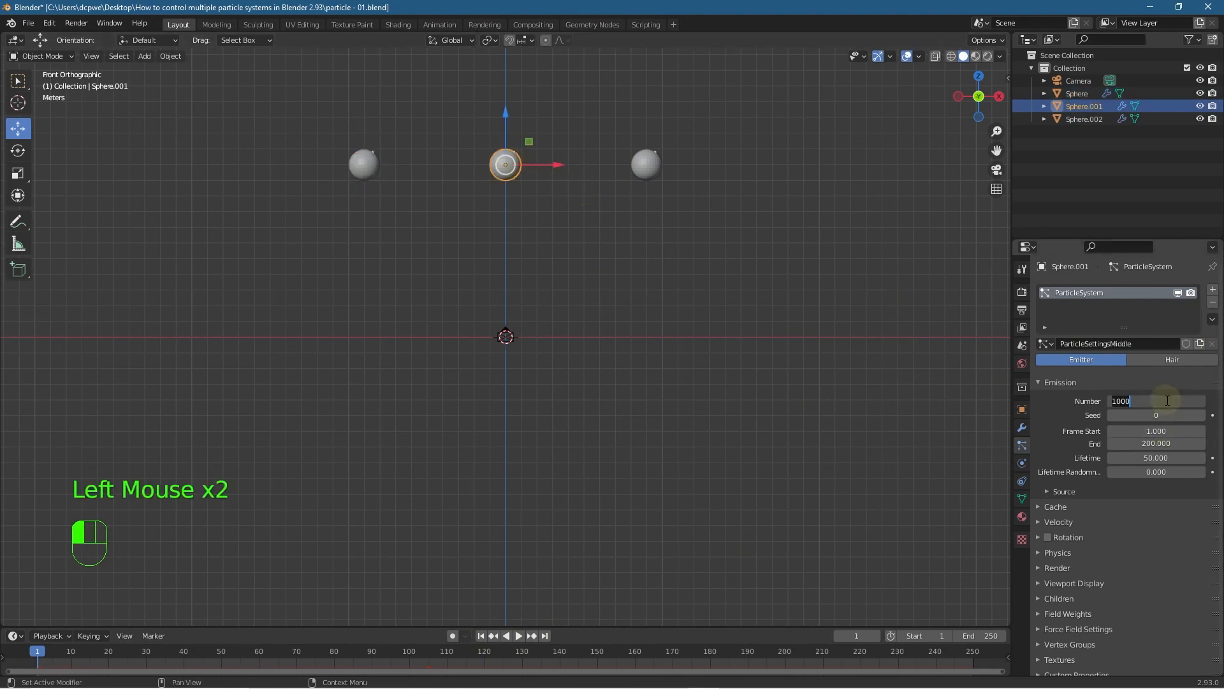
pyautogui.write('10')
pyautogui.press('Return')
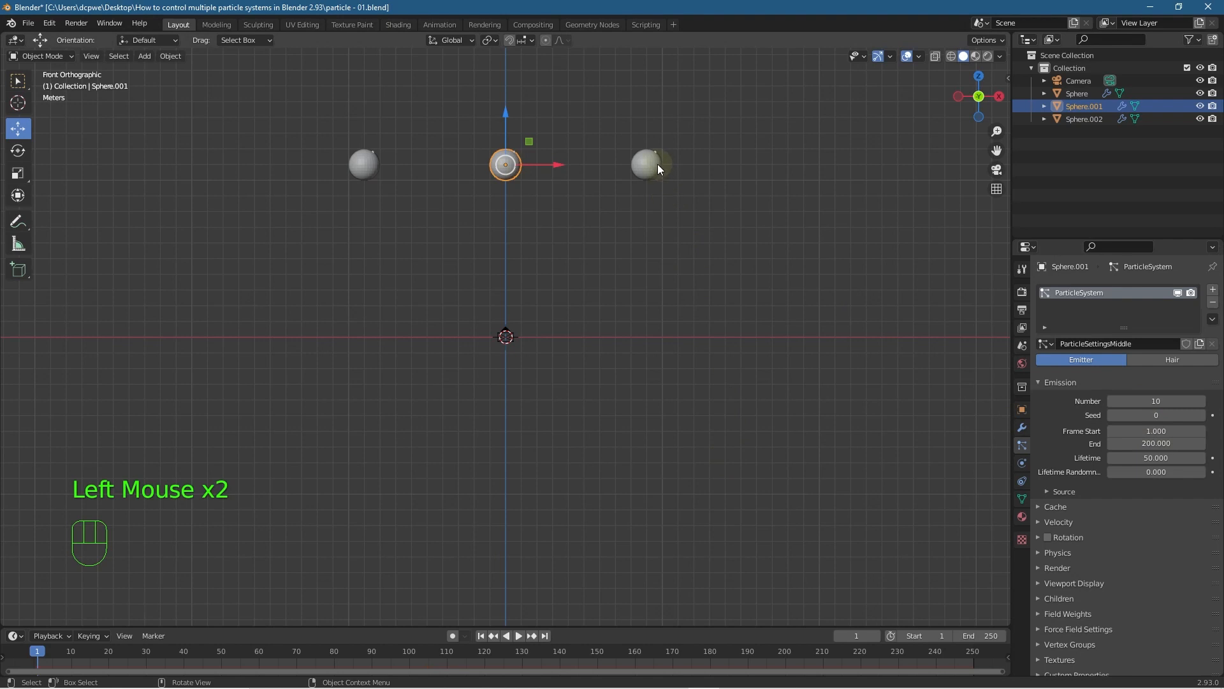
pyautogui.click(656, 164)
pyautogui.click(1151, 400)
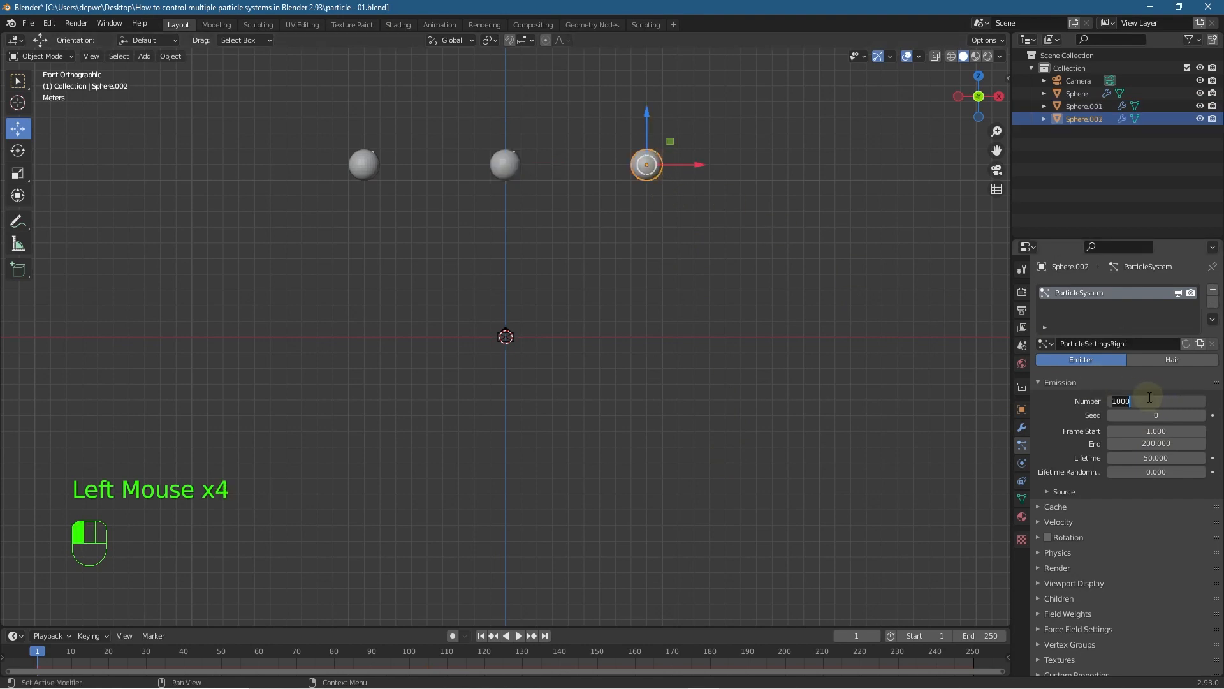
pyautogui.click(500, 160)
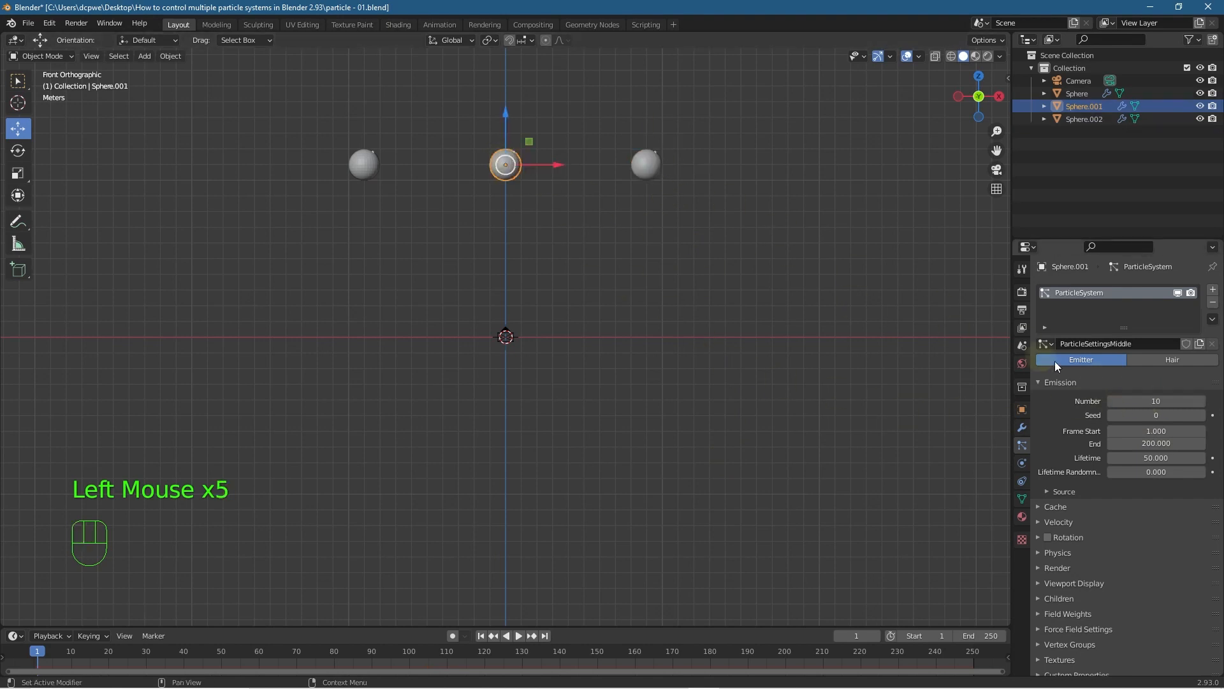
pyautogui.click(1147, 401)
pyautogui.write('0')
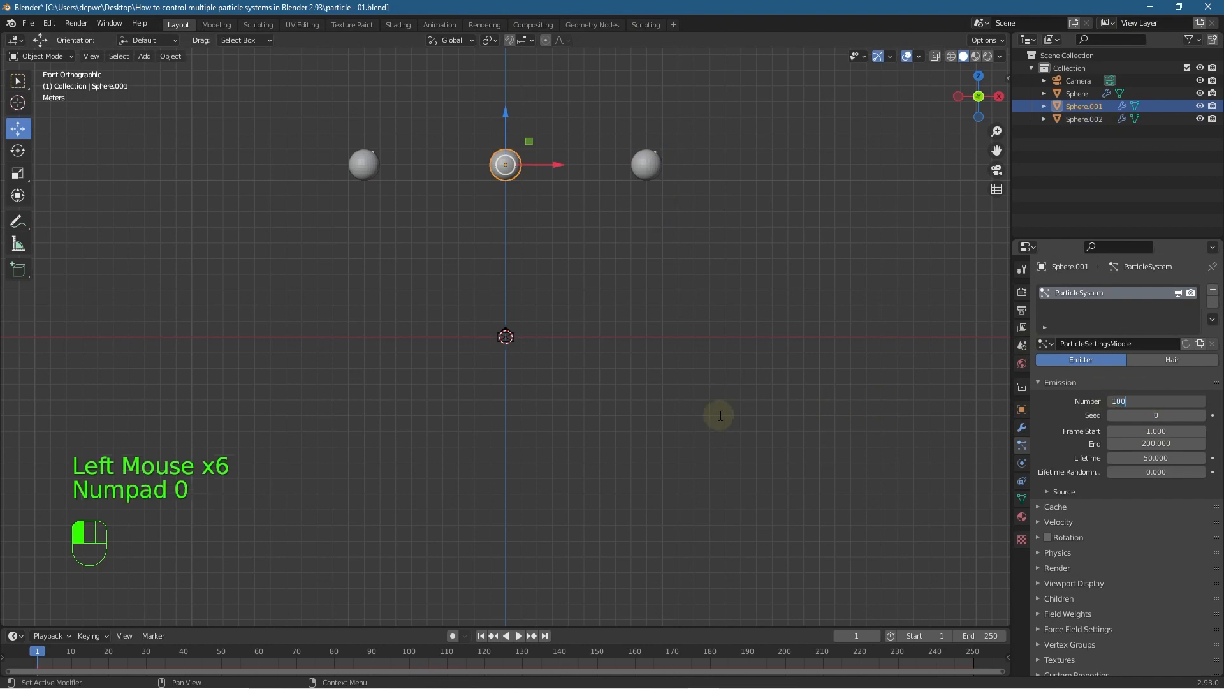
# - Set the right sphere's particle emission number to 50
pyautogui.click(657, 167)
pyautogui.click(1153, 400)
pyautogui.write('20')
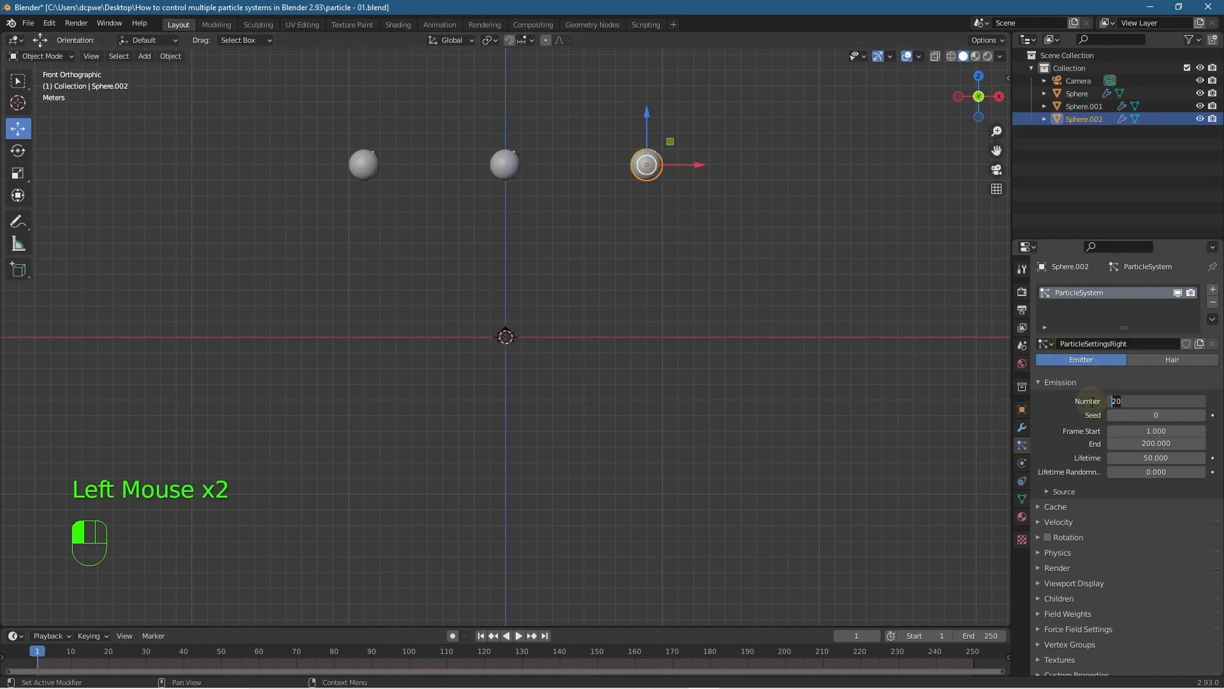
pyautogui.press('BackSpace')
pyautogui.write('50')
pyautogui.press('Return')
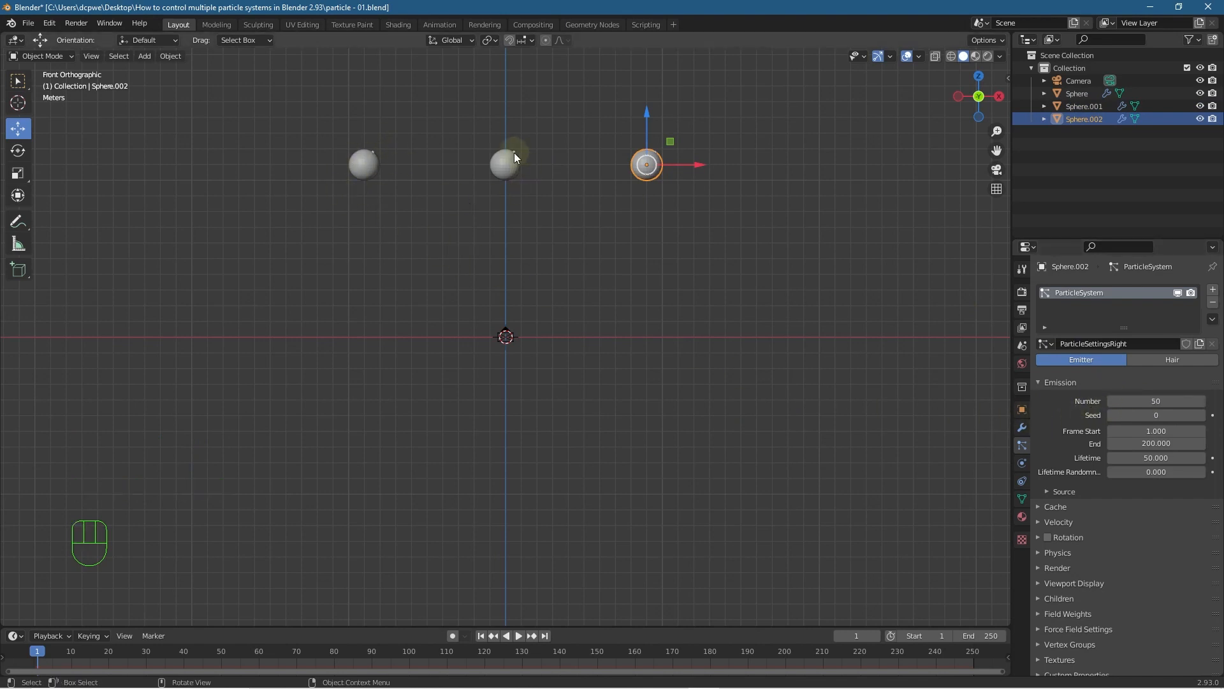
# - Play the animation from the first frame and compare the three emitters' particle density from front and angled views
pyautogui.click(482, 636)
pyautogui.click(518, 636)
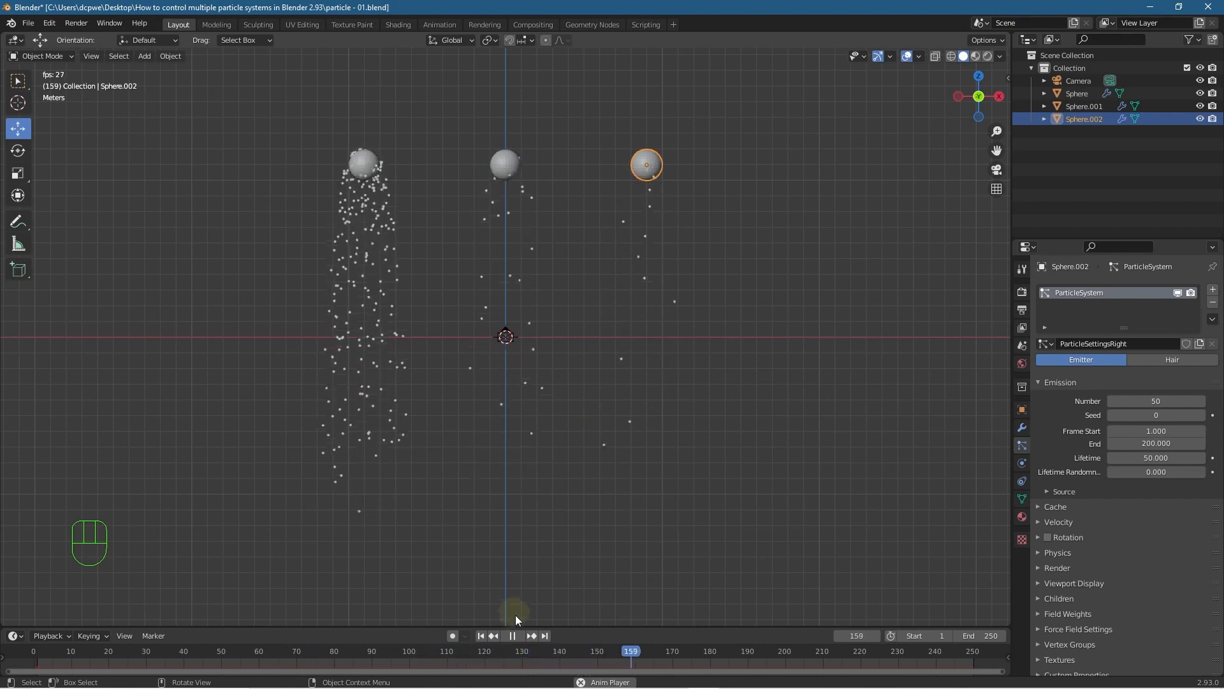
pyautogui.click(512, 635)
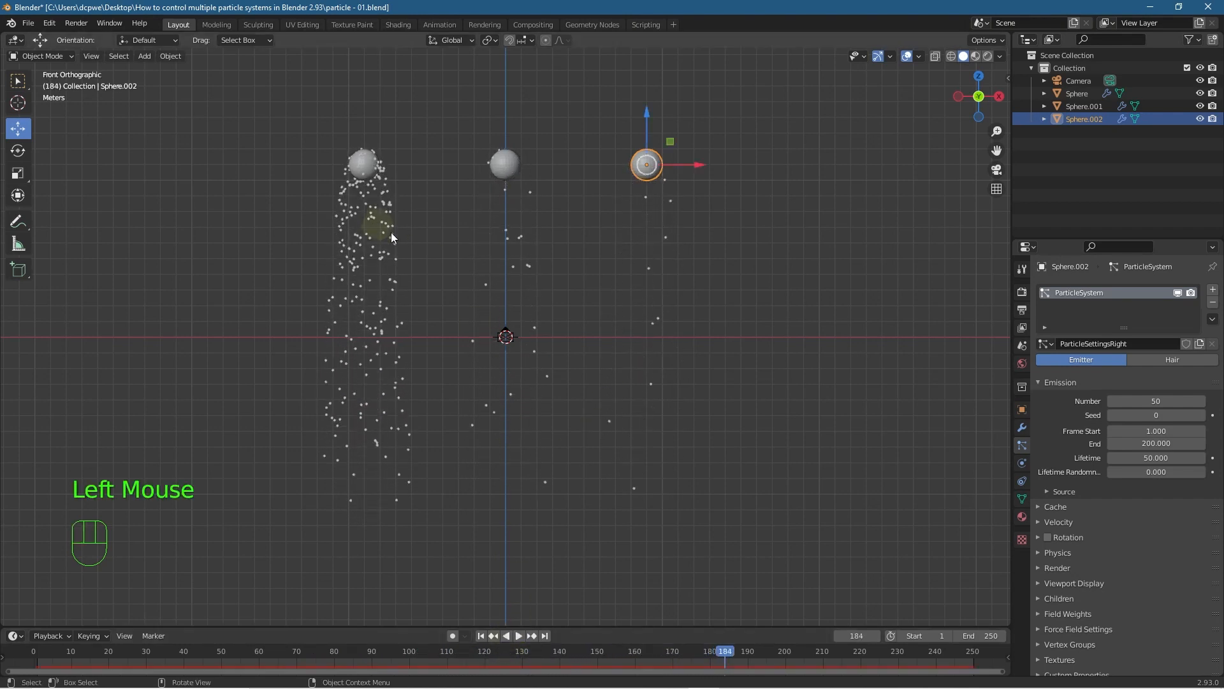
pyautogui.click(481, 635)
pyautogui.click(518, 636)
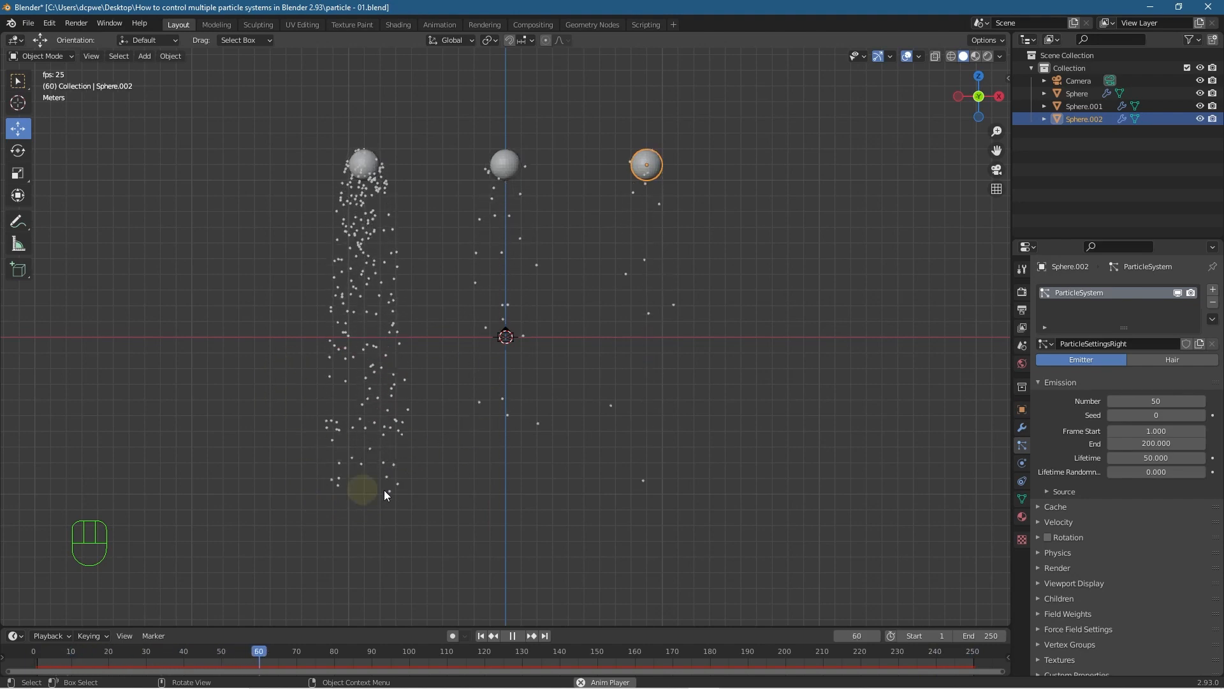
pyautogui.moveTo(254, 415); pyautogui.dragTo(386, 430, button='middle')
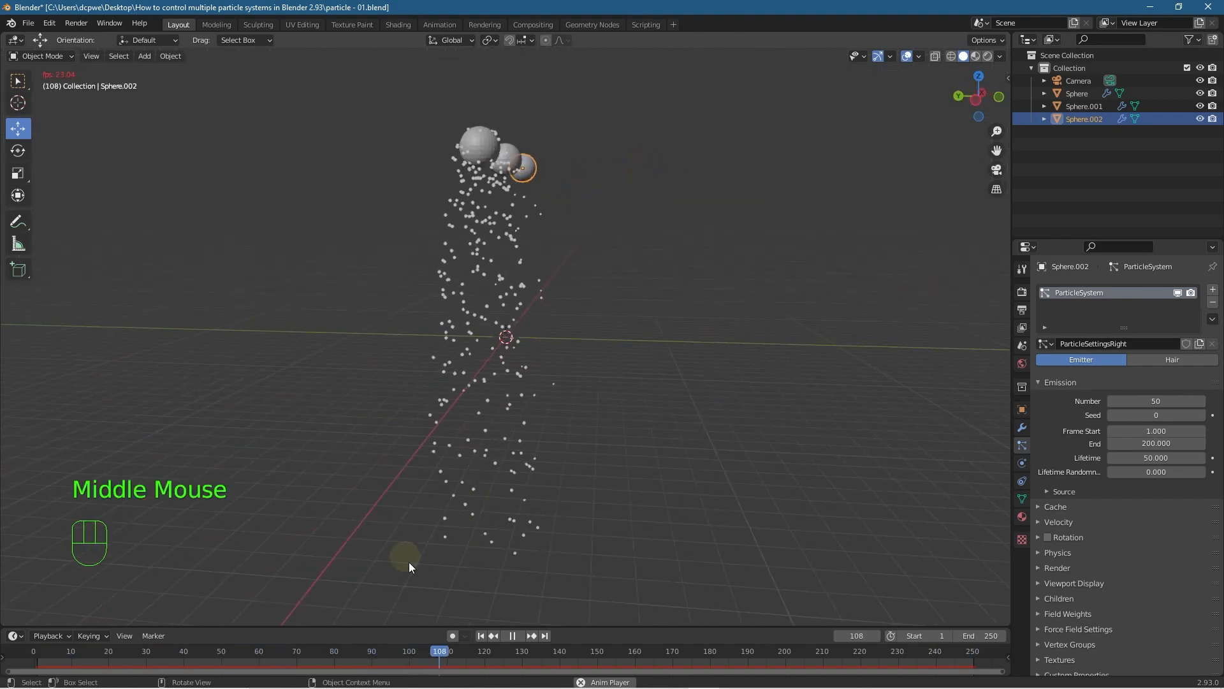
pyautogui.moveTo(492, 552); pyautogui.dragTo(513, 495, button='middle')
pyautogui.press('KP_1')
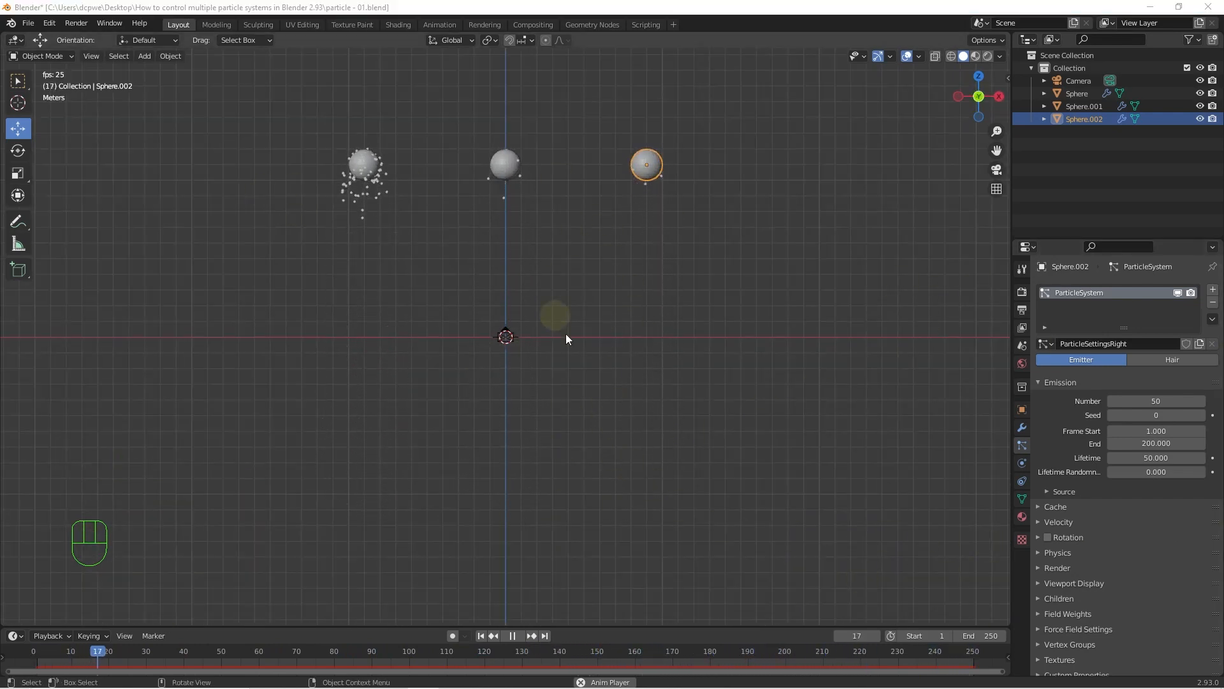
# - Stop playback at frame 50, render a test image of that frame and close the render window
pyautogui.click(518, 636)
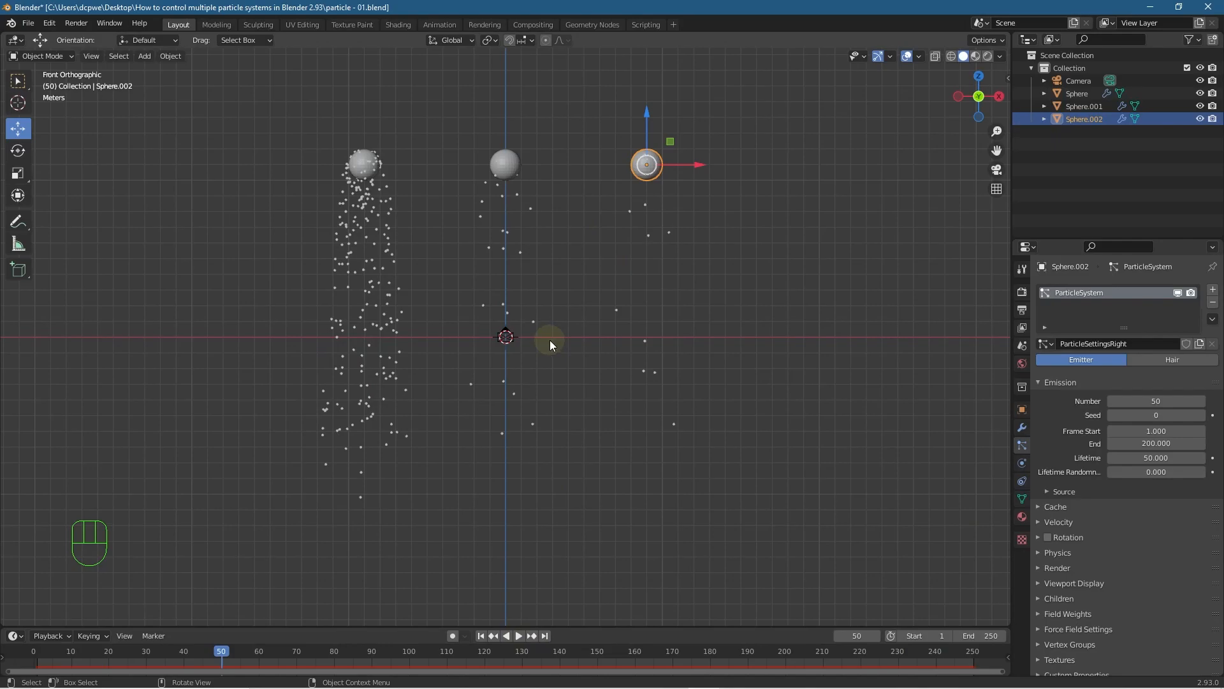
pyautogui.press('F12')
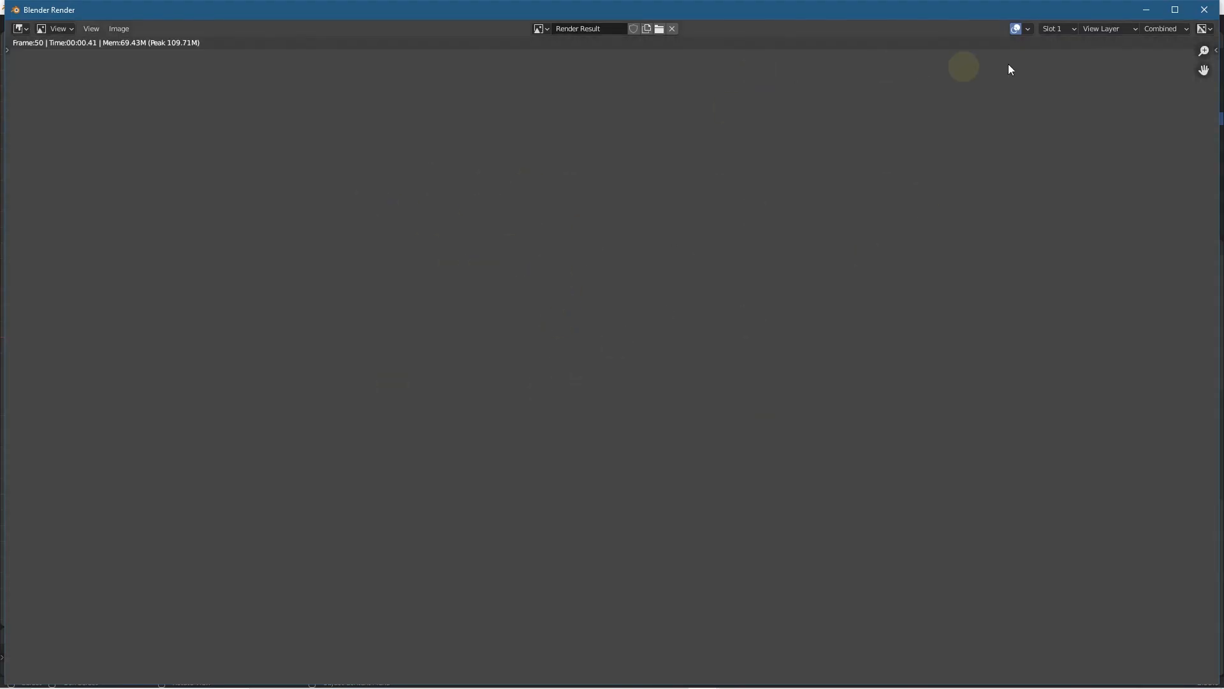
pyautogui.click(1204, 10)
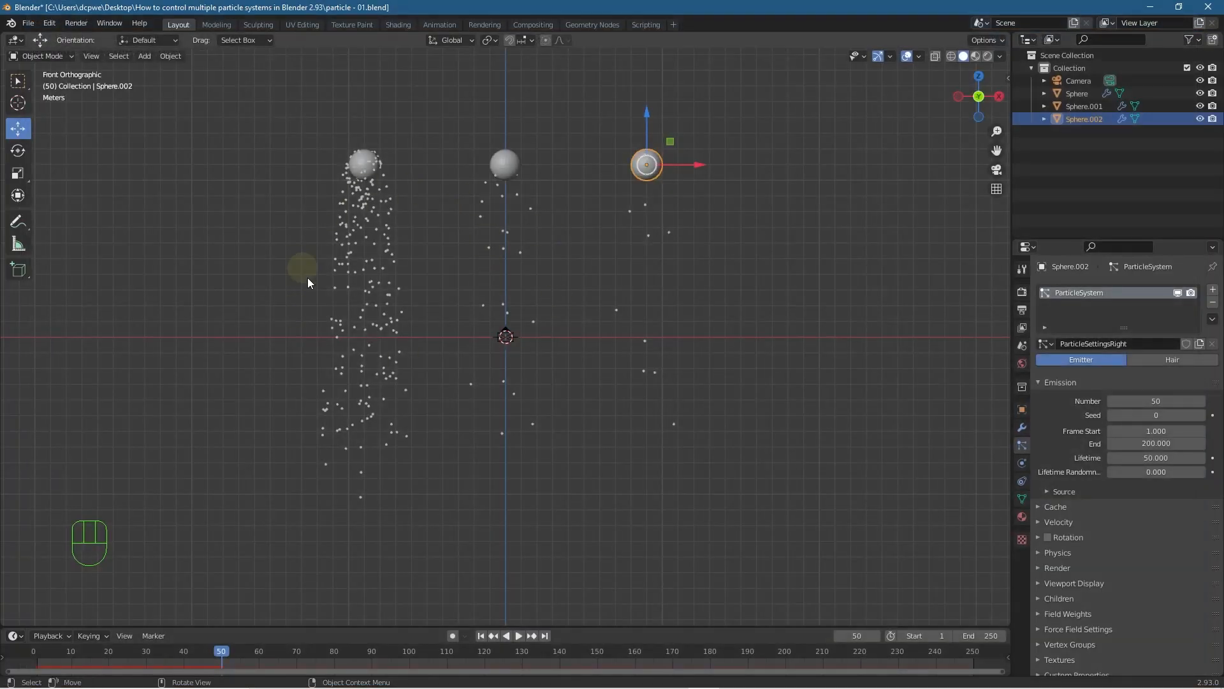
# - Expand the left sphere's particle Render settings and examine its Render As options
pyautogui.click(363, 164)
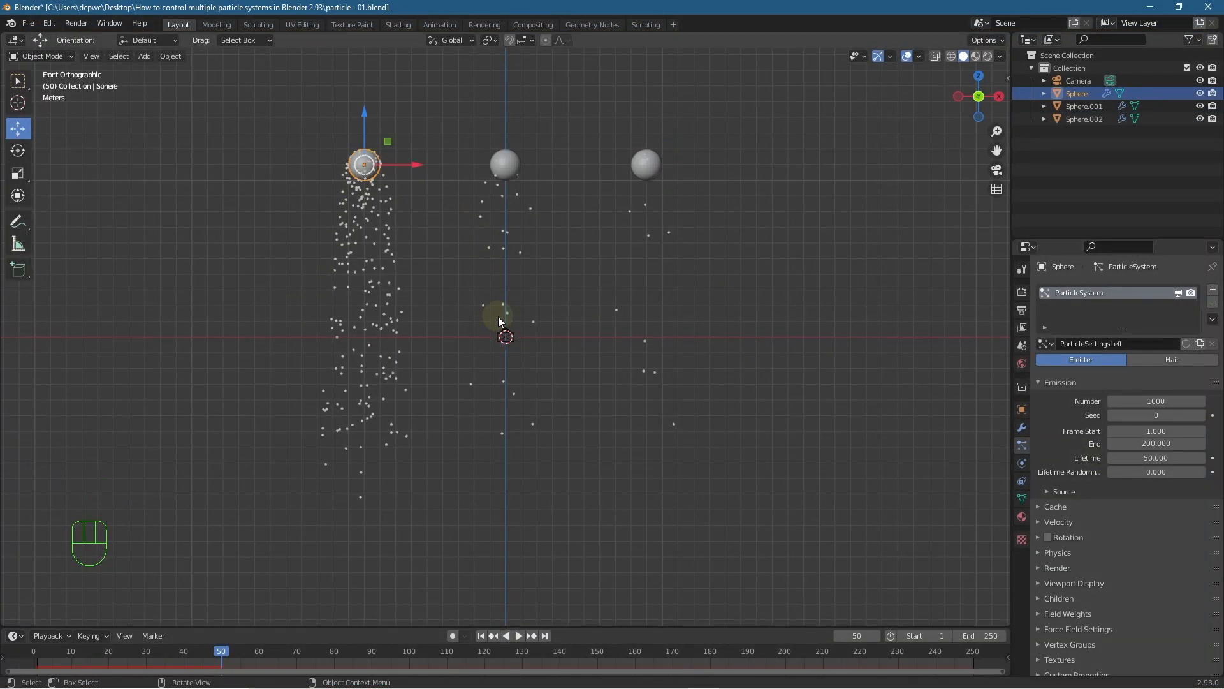
pyautogui.click(1041, 569)
pyautogui.scroll(-2, 1120, 602)
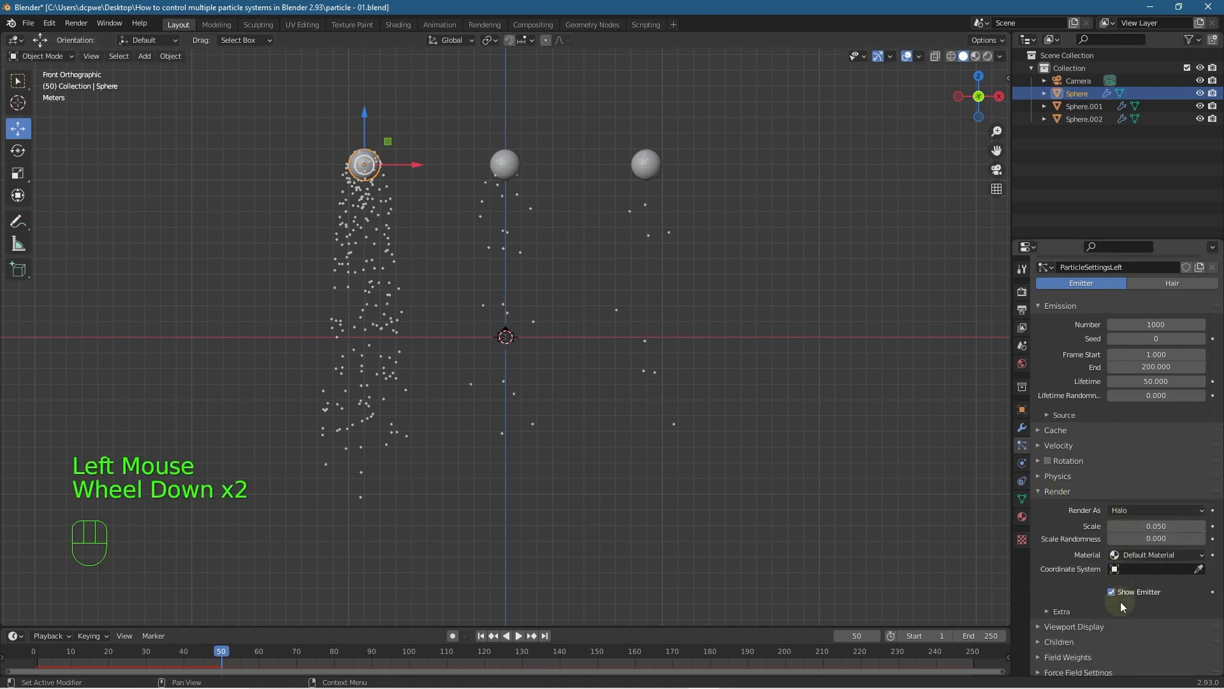
pyautogui.click(1135, 510)
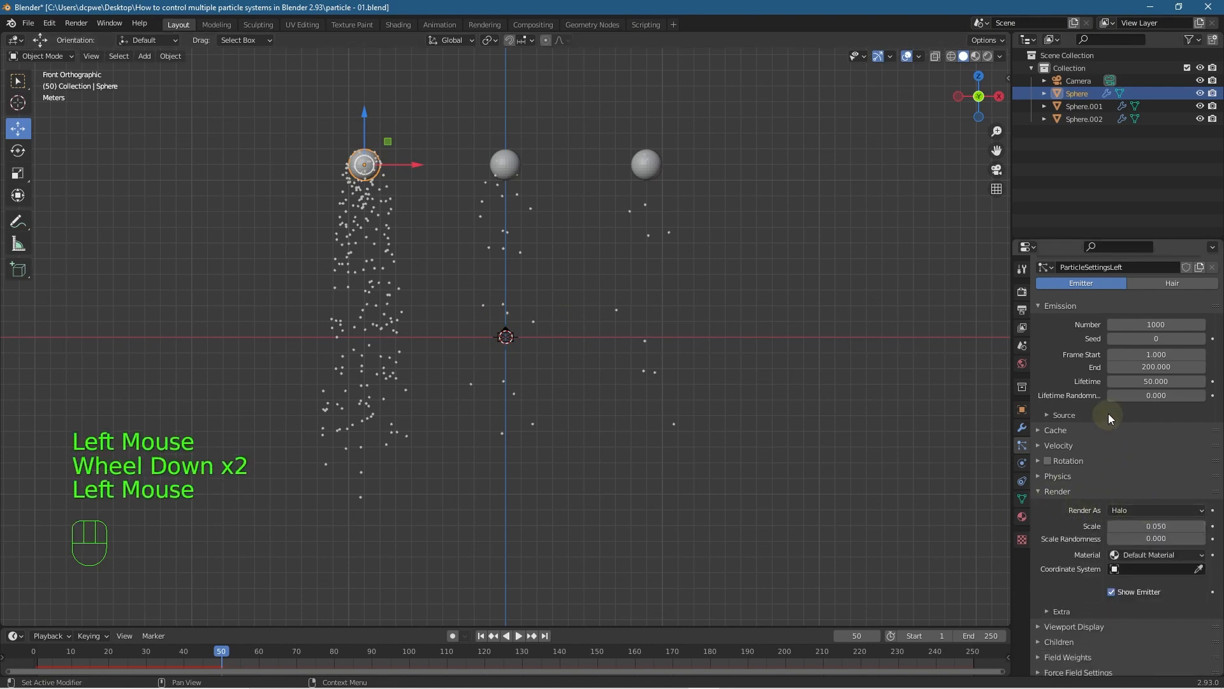
# - Rename the left sphere as "01 - Particle Emitter Left" and copy the name for reuse
pyautogui.click(1084, 92)
pyautogui.doubleClick(1084, 92)
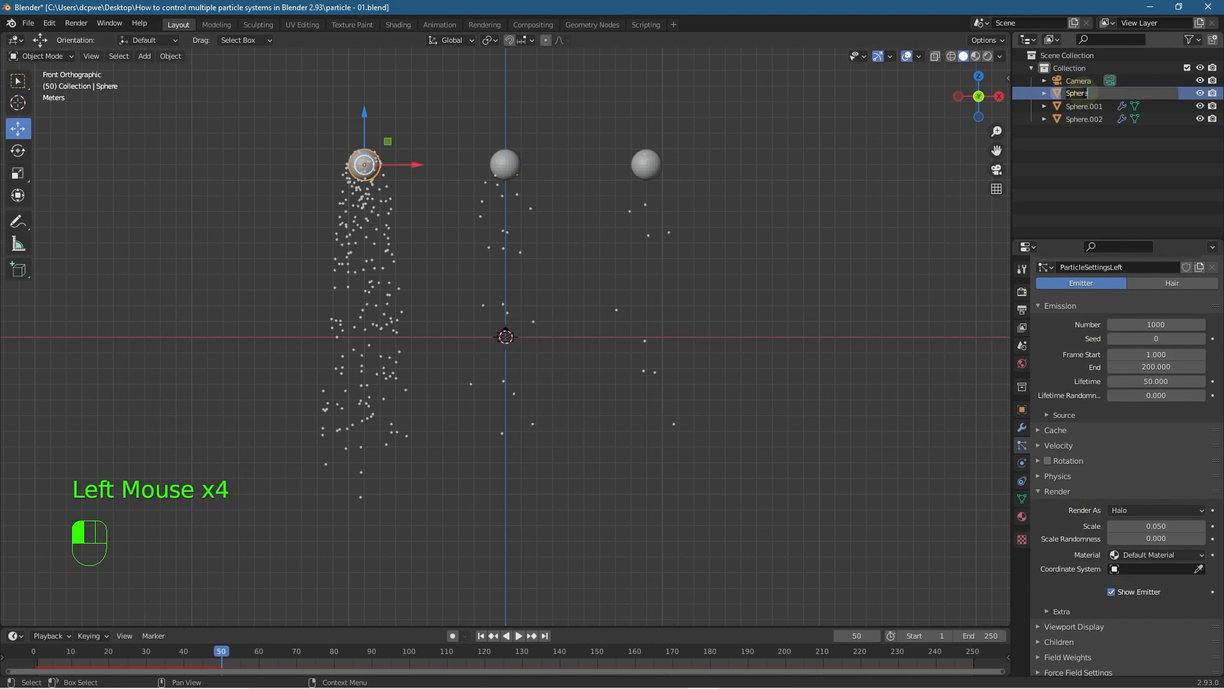
pyautogui.write('01 -')
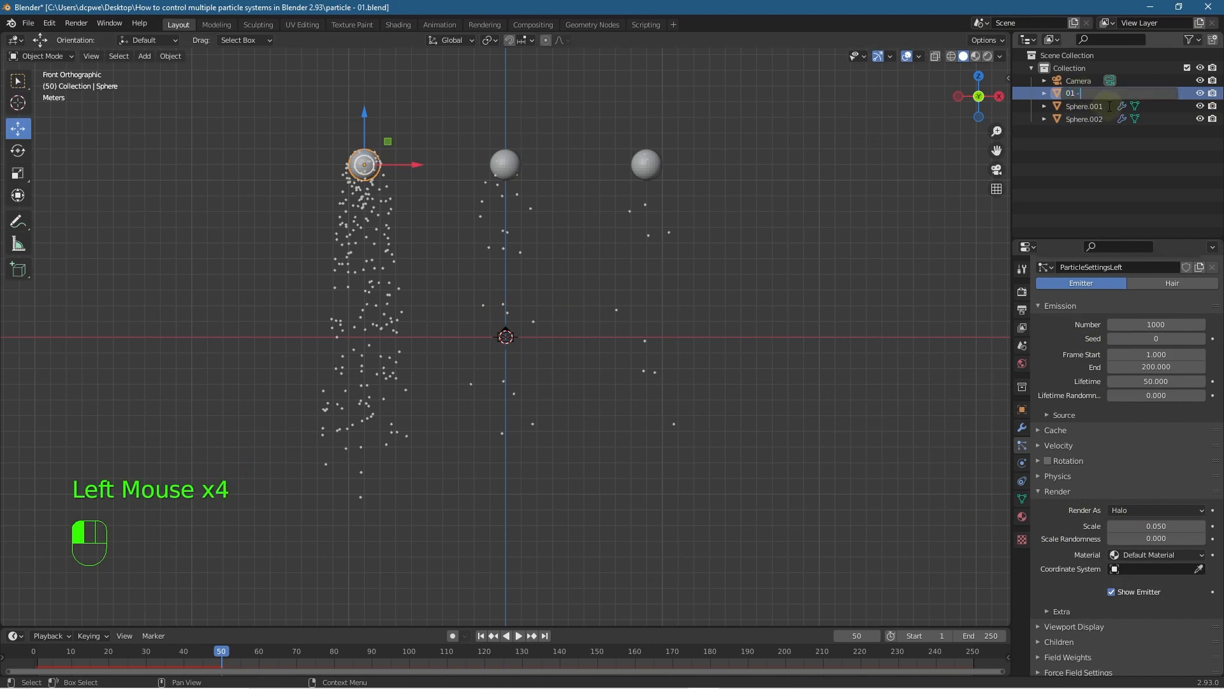
pyautogui.press('shift')
pyautogui.write('Particle E')
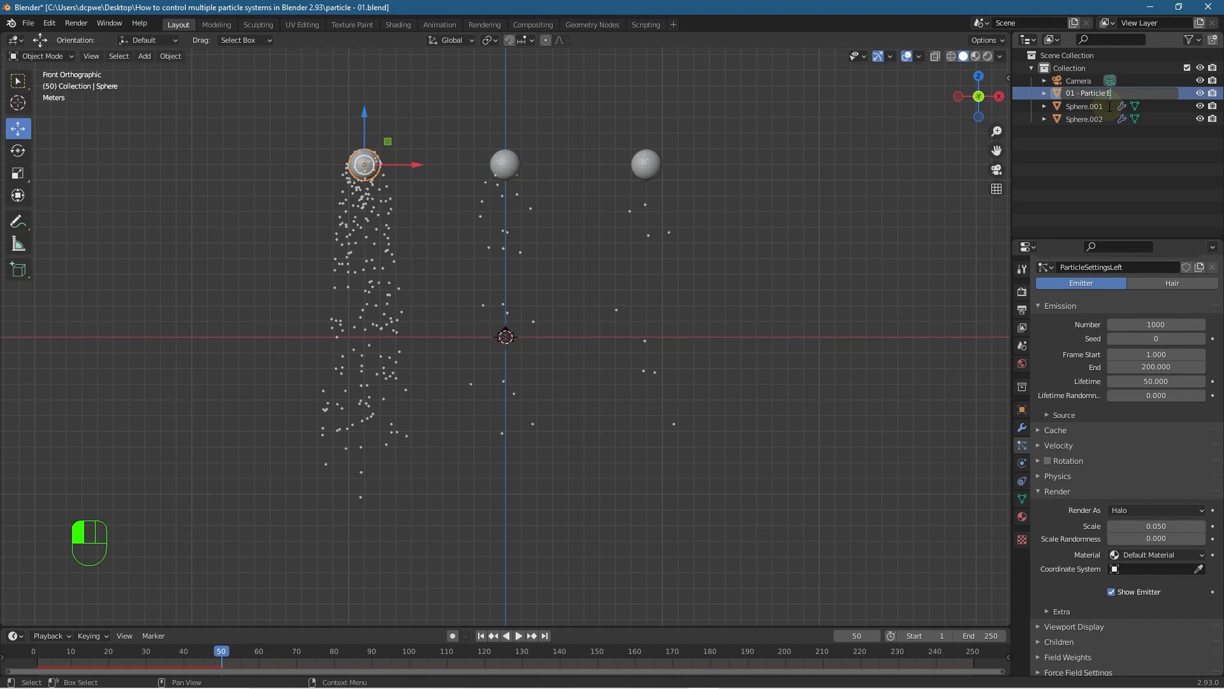
pyautogui.write('mitter Left')
pyautogui.keyDown('ctrl'); pyautogui.click(1109, 107); pyautogui.keyUp('ctrl')
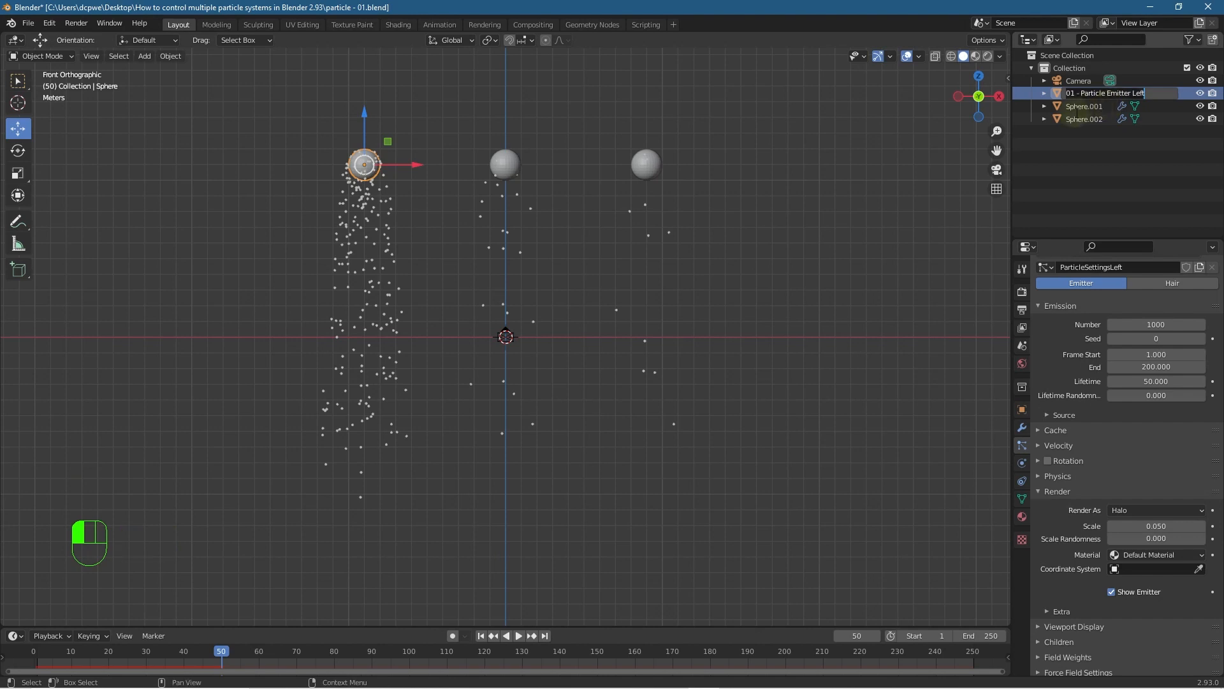
# - Rename the middle sphere, Sphere.001, as "01 - Particle Emitter Right" by reusing the copied name
pyautogui.click(1084, 105)
pyautogui.doubleClick(1084, 104)
pyautogui.write('01 - Particle Emitter Left')
pyautogui.hotkey('ctrl', 'BackSpace')
pyautogui.write('R')
pyautogui.click(1149, 120)
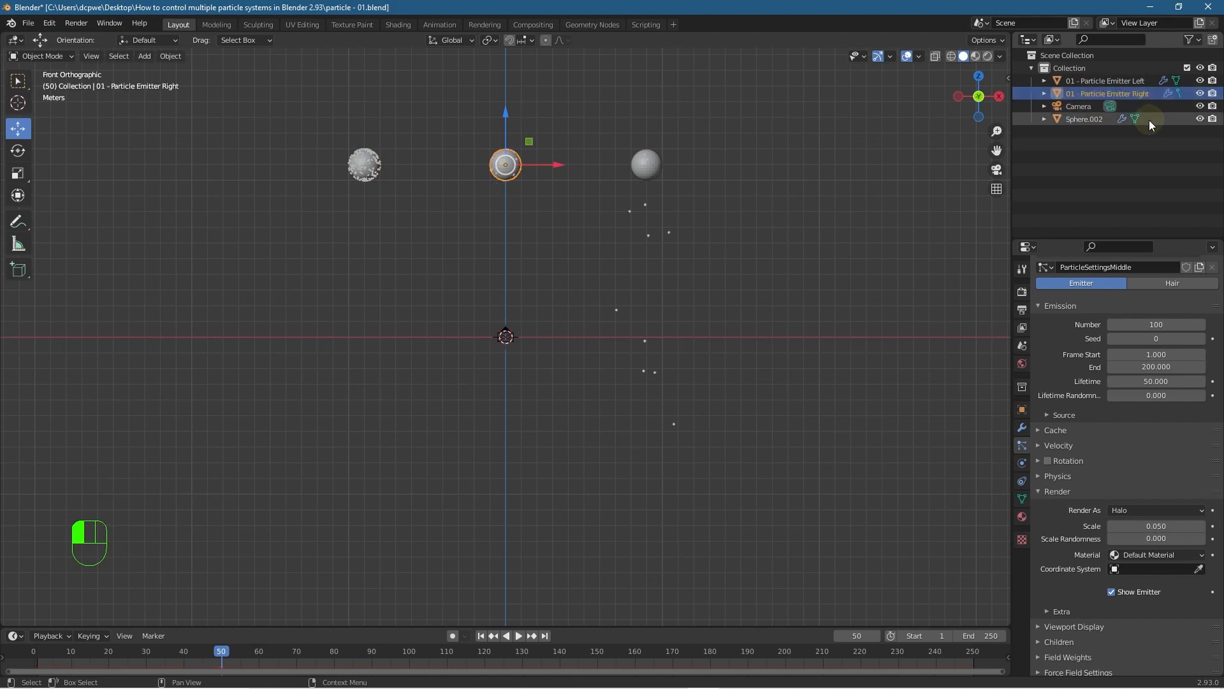
# - Rename the right sphere, Sphere.002, with the copied name "01 - Particle Emitter Left"
pyautogui.doubleClick(1103, 119)
pyautogui.write('01 - Particle Emitter Left')
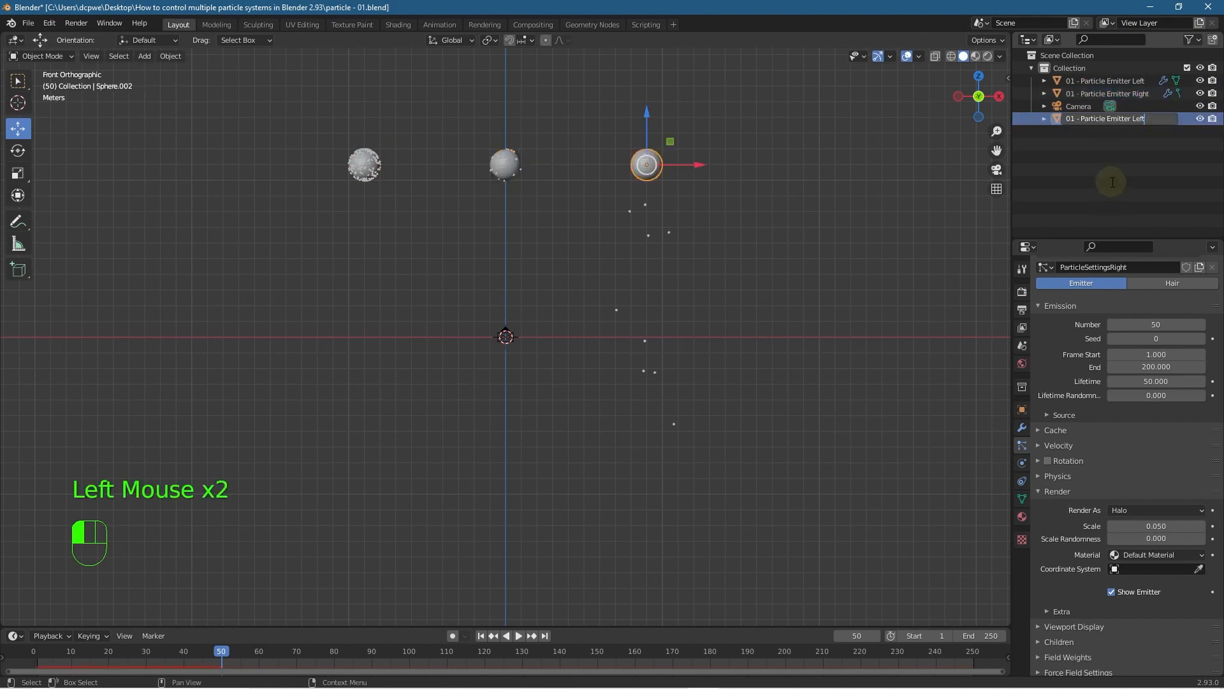
pyautogui.hotkey('shift', 'ctrl')
pyautogui.hotkey('ctrl', 'Left')
pyautogui.click(1104, 155)
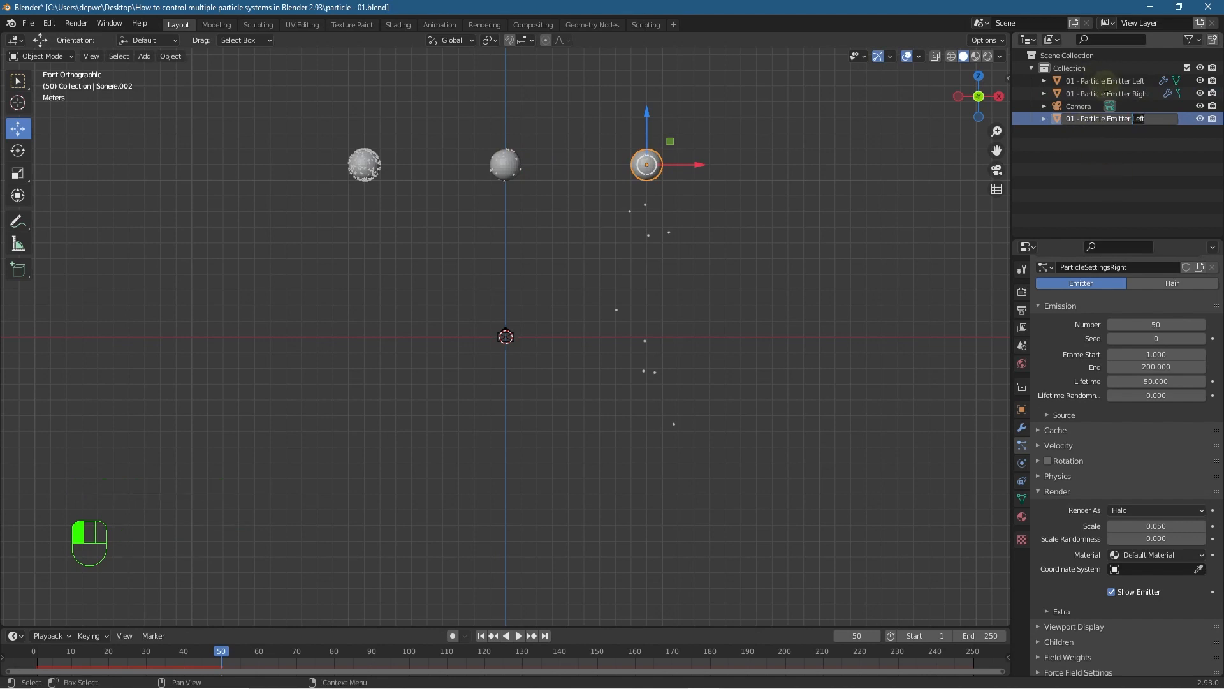
# - Correct the middle sphere's name to "01 - Particle Emitter Middle"
pyautogui.click(1126, 106)
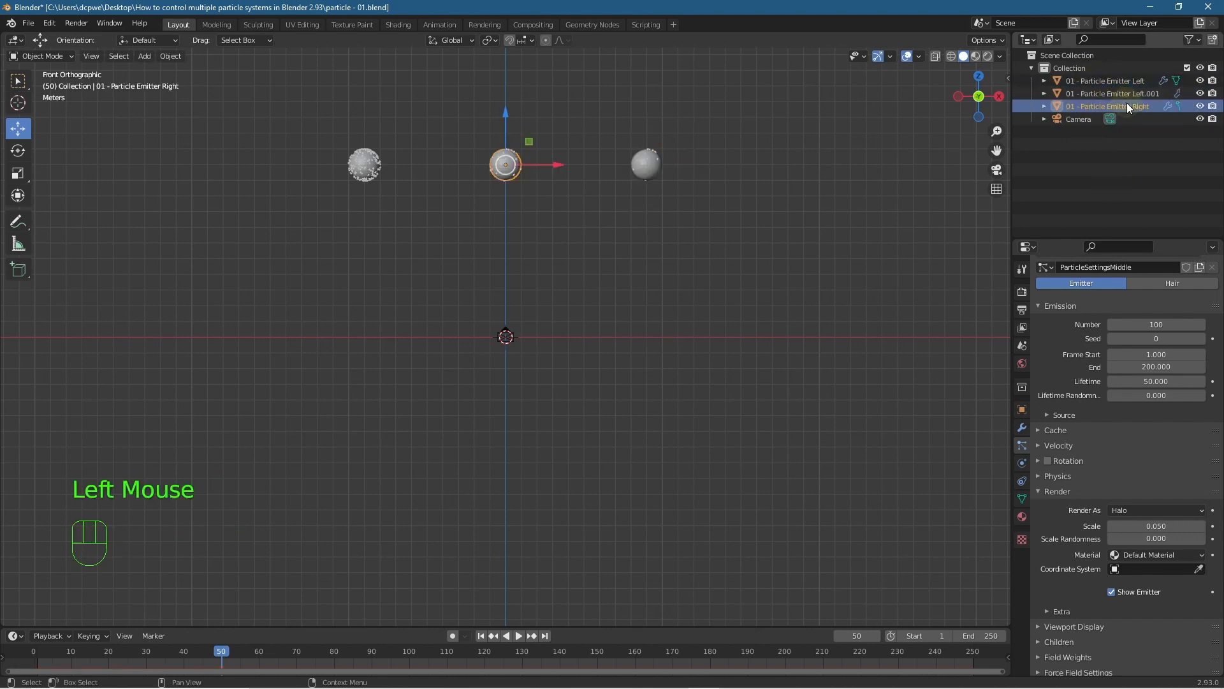
pyautogui.doubleClick(1126, 104)
pyautogui.moveTo(1132, 104); pyautogui.dragTo(1160, 108)
pyautogui.press('BackSpace')
pyautogui.write('Mi')
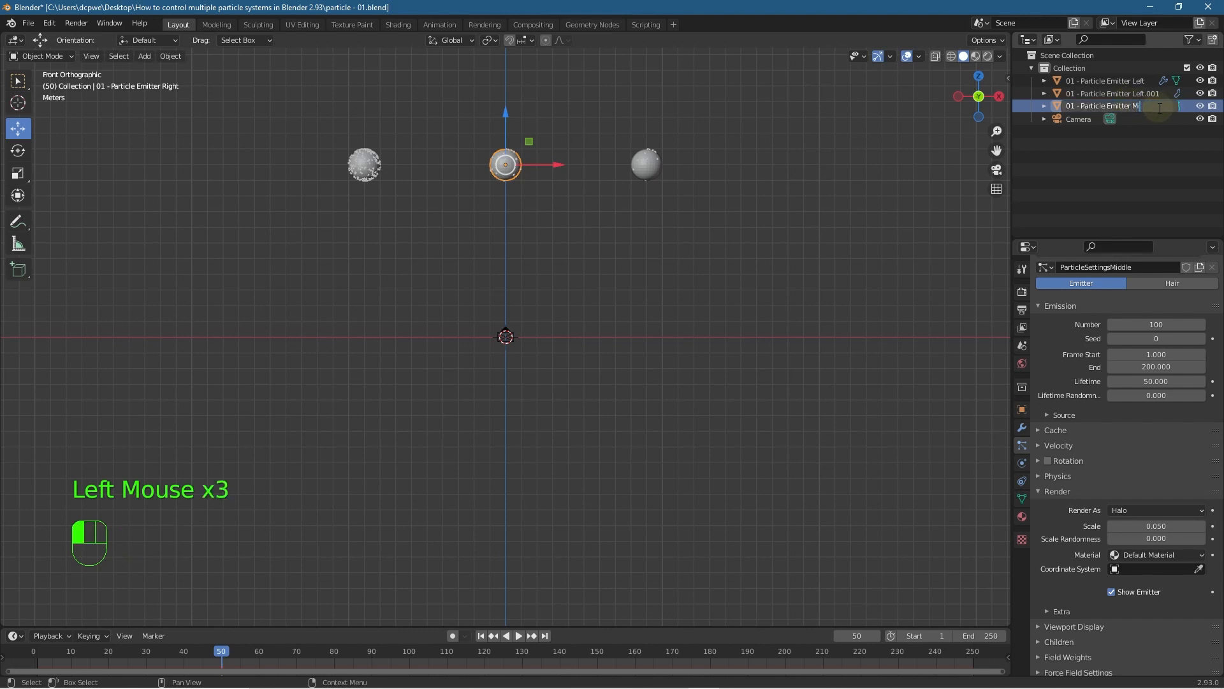
pyautogui.write('ddle')
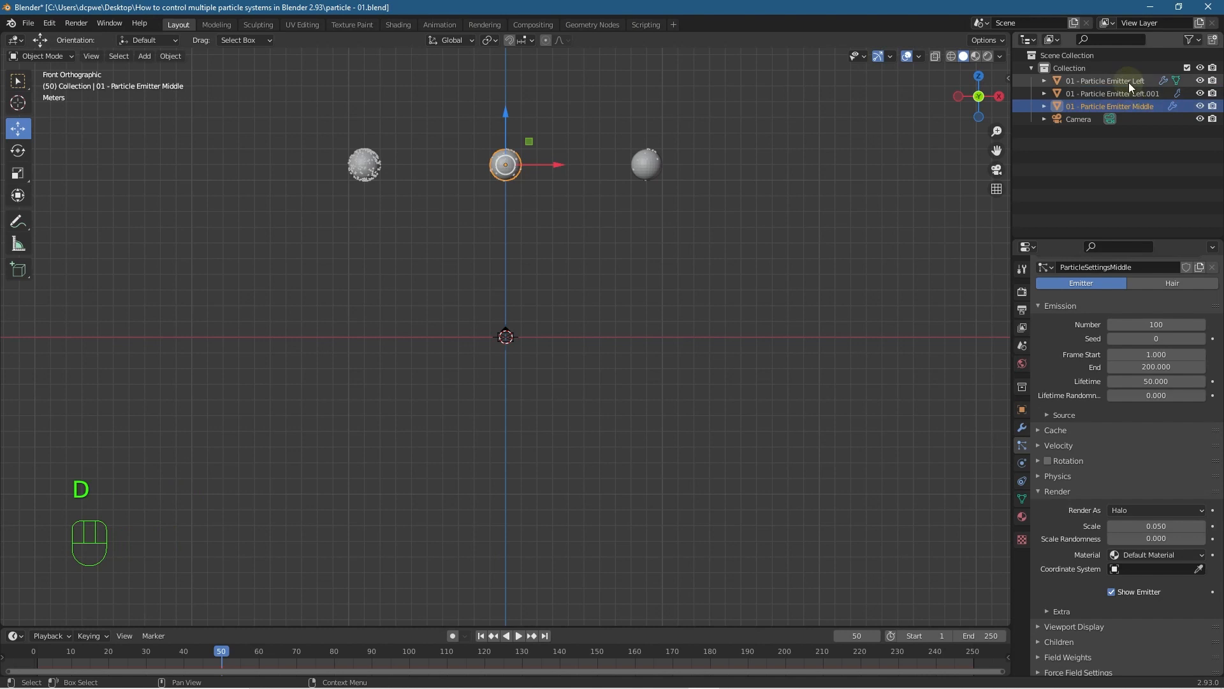
# - Correct the right sphere's name to "01 - Particle Emitter Right"
pyautogui.click(1134, 93)
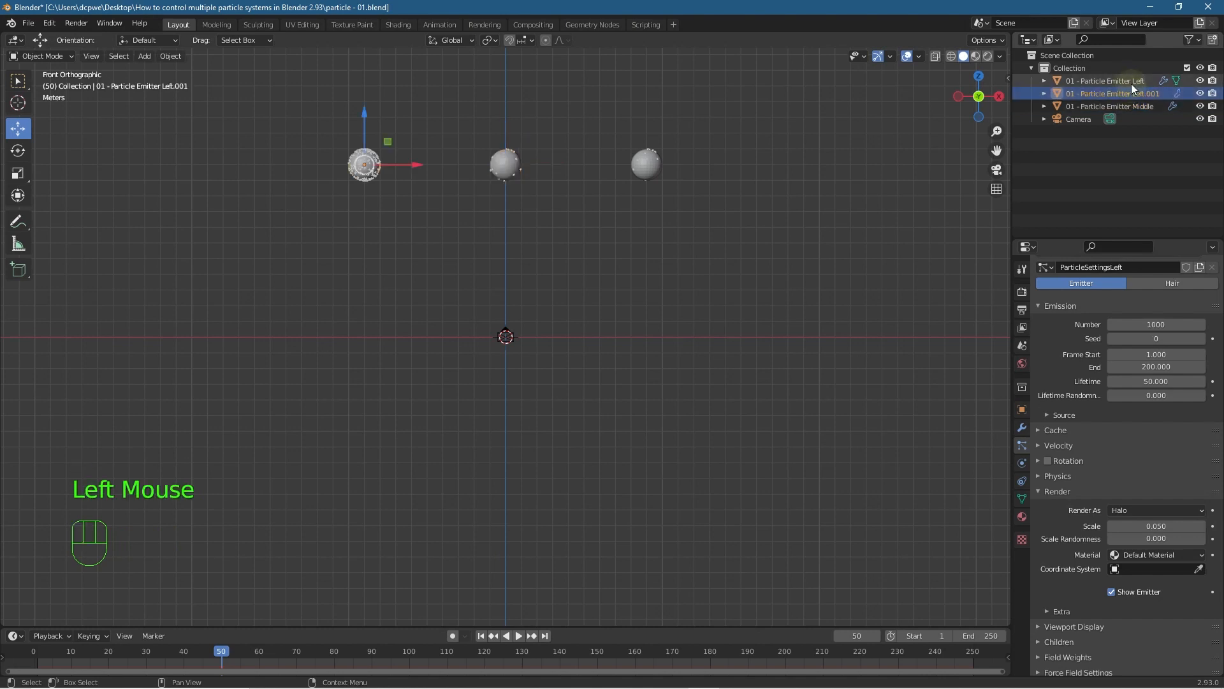
pyautogui.click(1131, 81)
pyautogui.doubleClick(1134, 83)
pyautogui.press('BackSpace')
pyautogui.press('BackSpace')
pyautogui.press('BackSpace')
pyautogui.press('BackSpace')
pyautogui.write('Right')
pyautogui.press('Return')
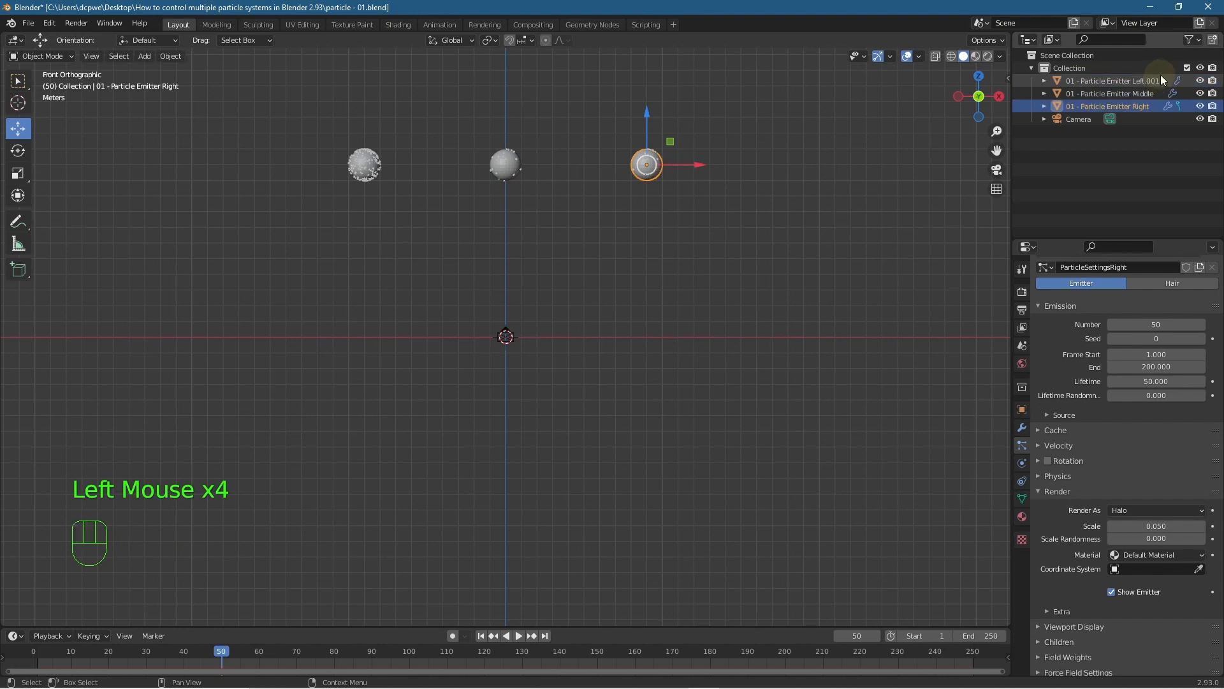
# - Remove the .001 suffix from the left sphere's name so it reads "01 - Particle Emitter Left"
pyautogui.click(1154, 80)
pyautogui.doubleClick(1150, 79)
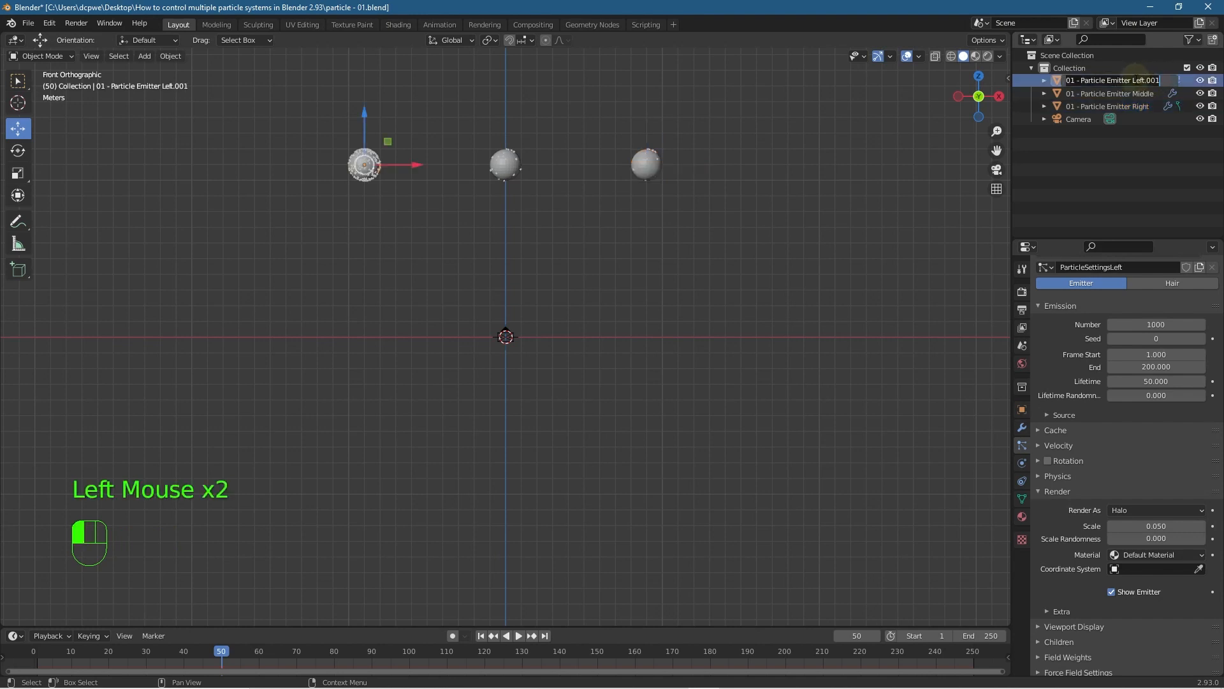
pyautogui.press('BackSpace')
pyautogui.click(1204, 82)
# - Select the left, middle and right emitters in turn and check that each name matches its sphere and particle settings
pyautogui.click(1093, 93)
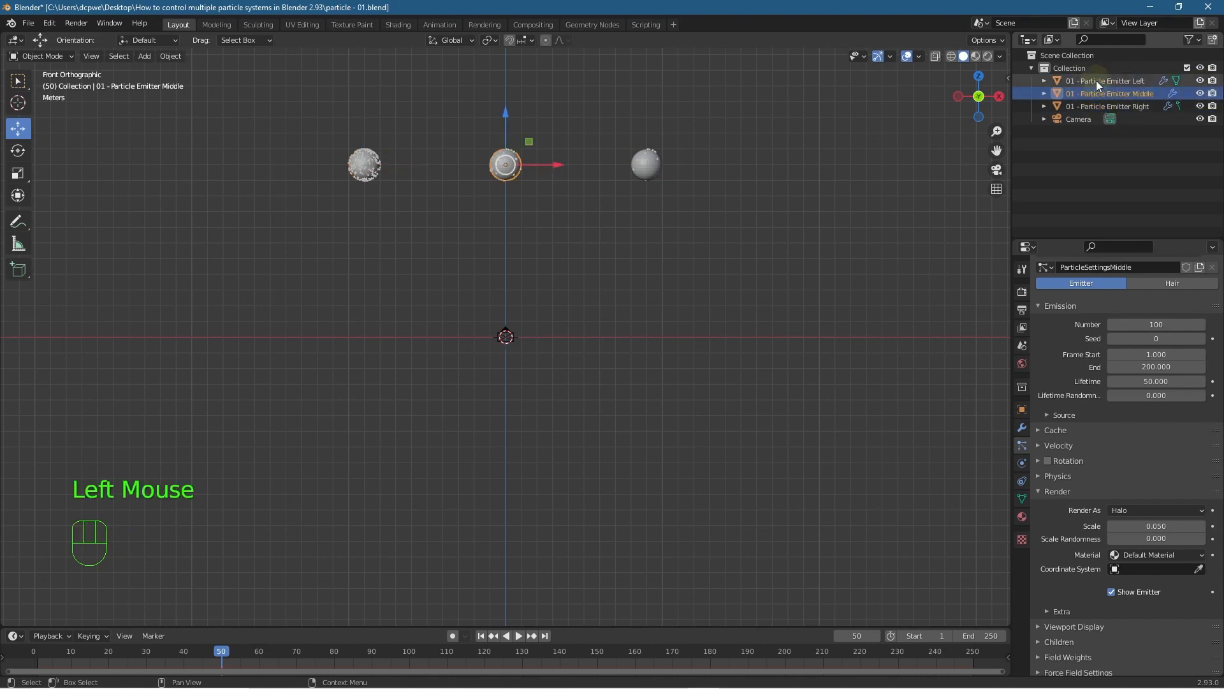
pyautogui.click(1105, 83)
pyautogui.click(1103, 93)
pyautogui.click(1102, 106)
pyautogui.click(1103, 81)
pyautogui.click(1103, 93)
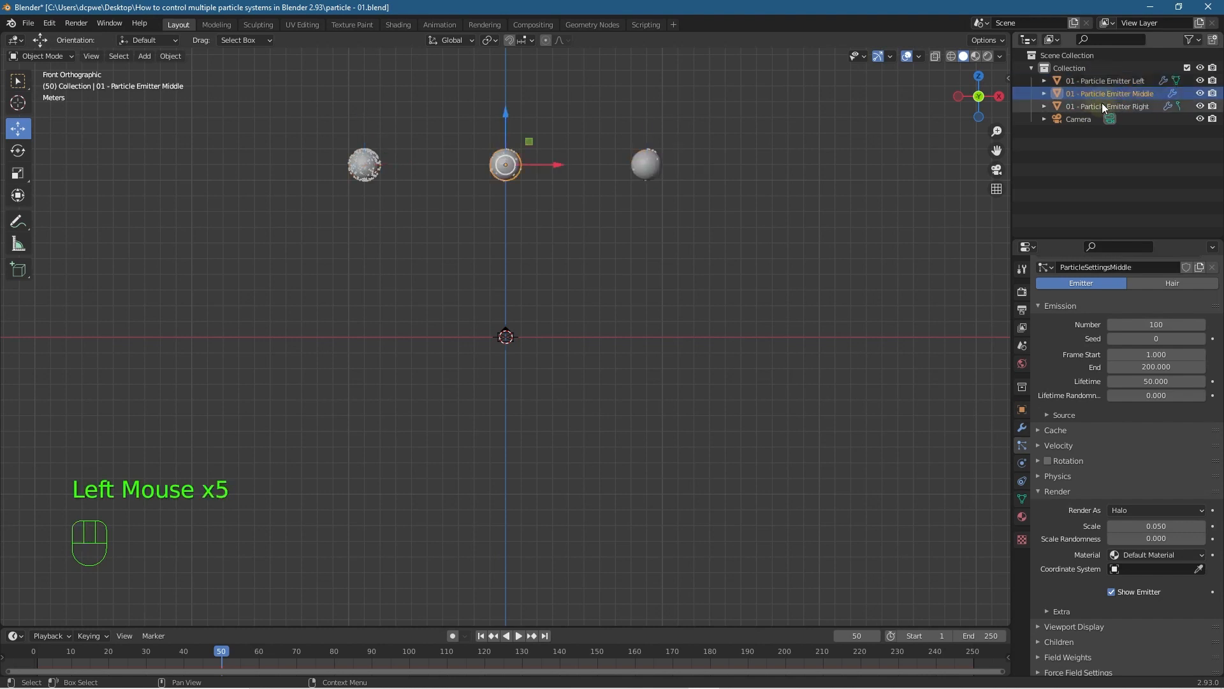
pyautogui.click(1102, 103)
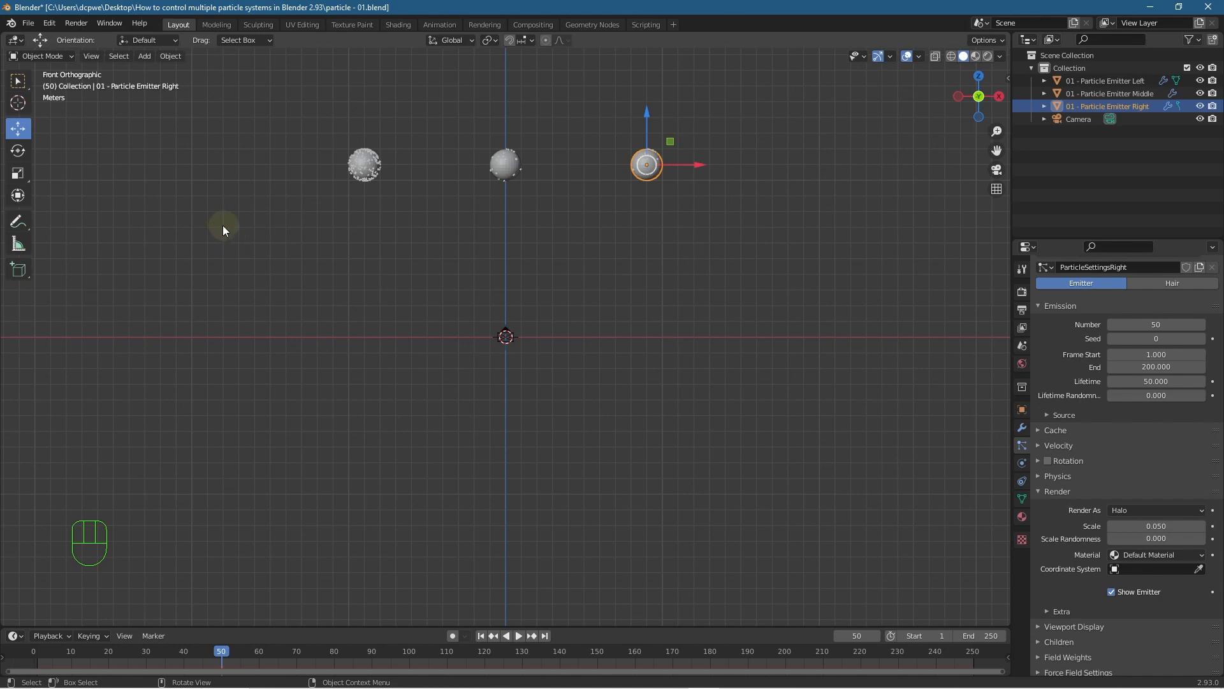
# - Add a UV sphere and move it above and to the left of the left emitter
pyautogui.click(362, 166)
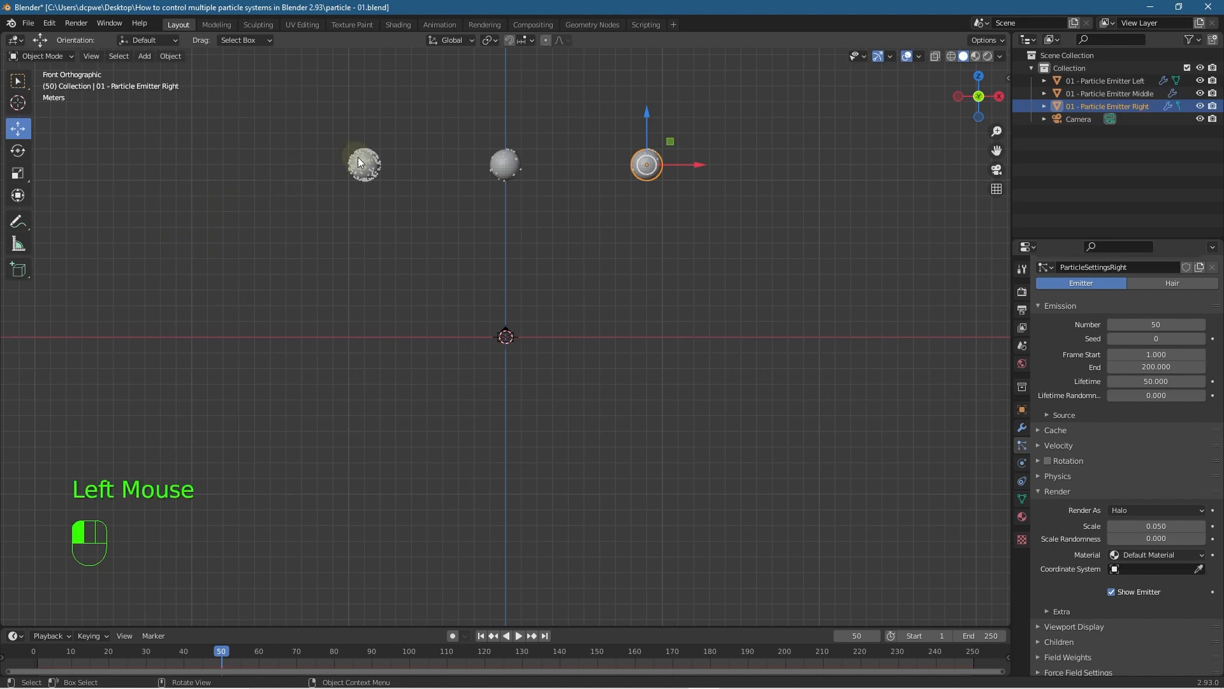
pyautogui.click(393, 255)
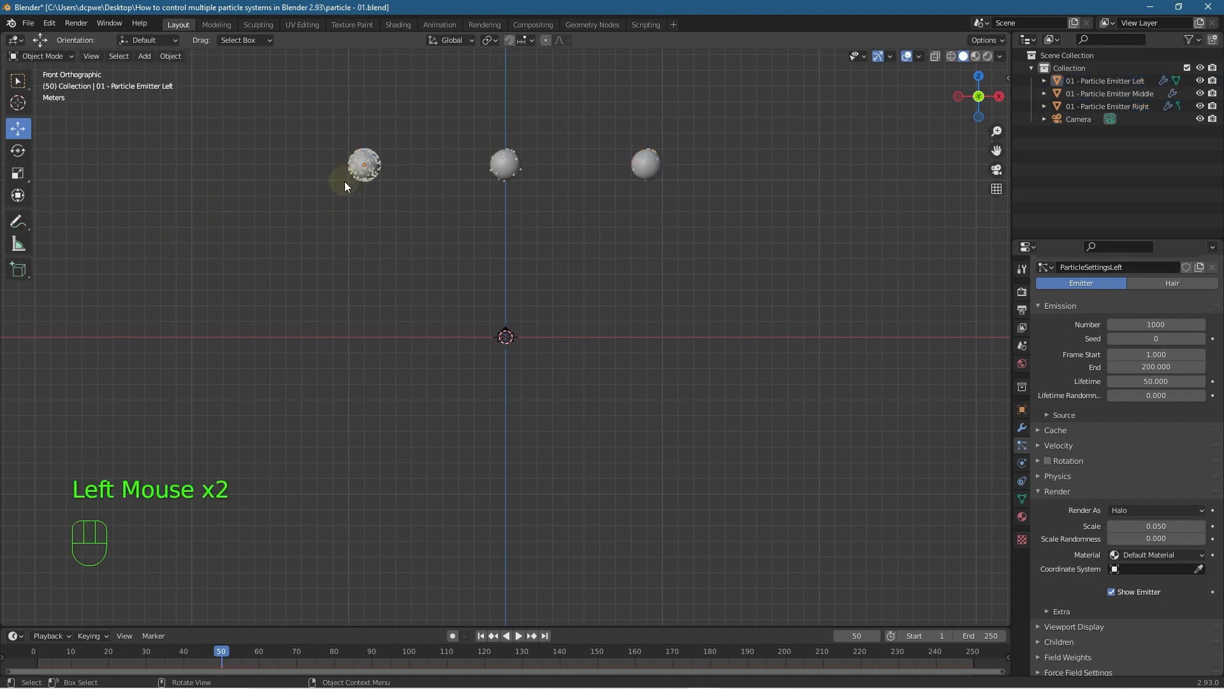
pyautogui.hotkey('shift', 'a')
pyautogui.moveTo(335, 259)
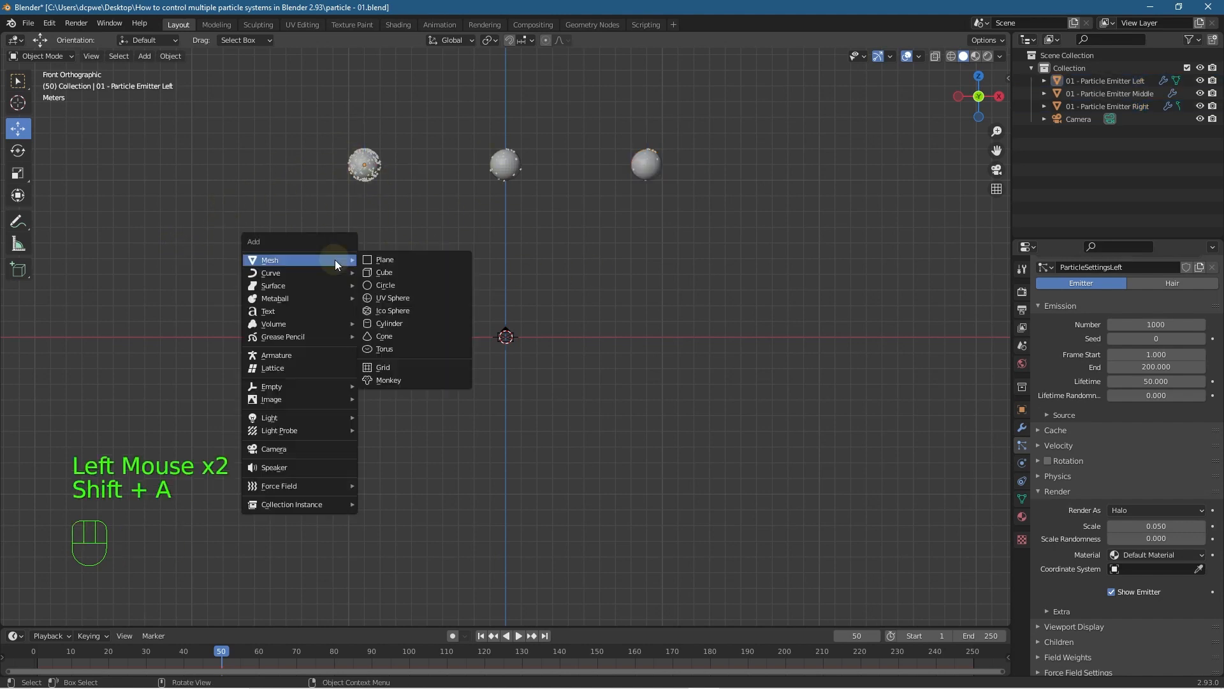
pyautogui.click(404, 300)
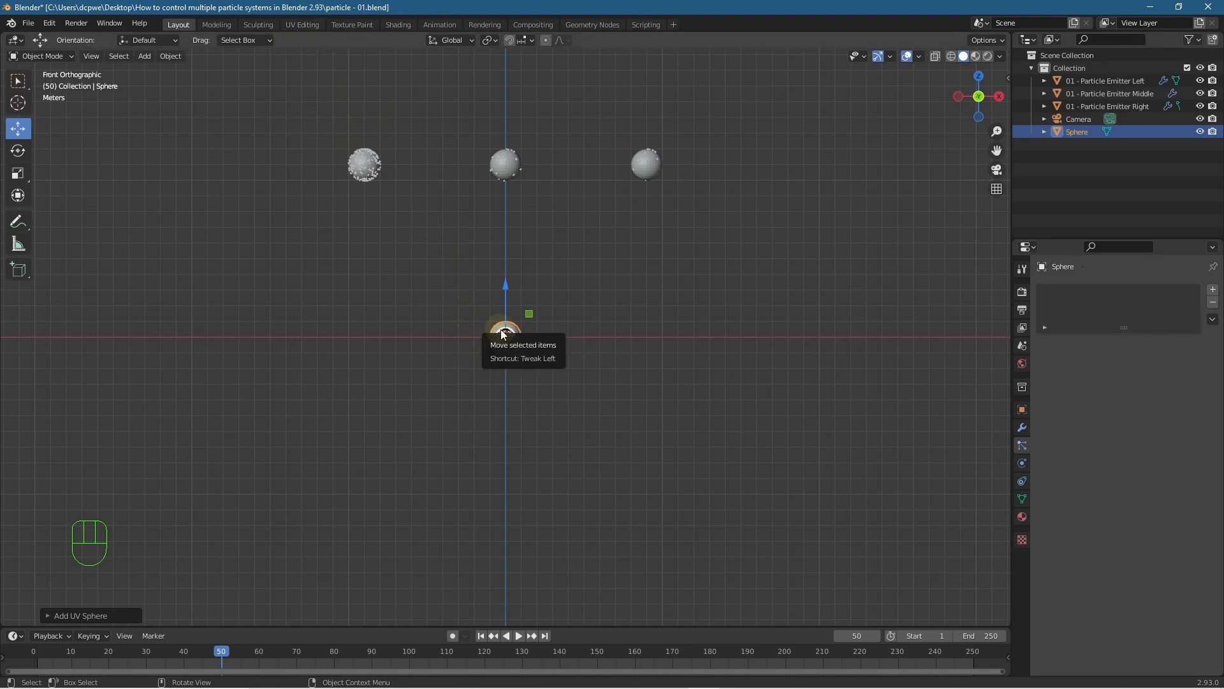
pyautogui.press('g')
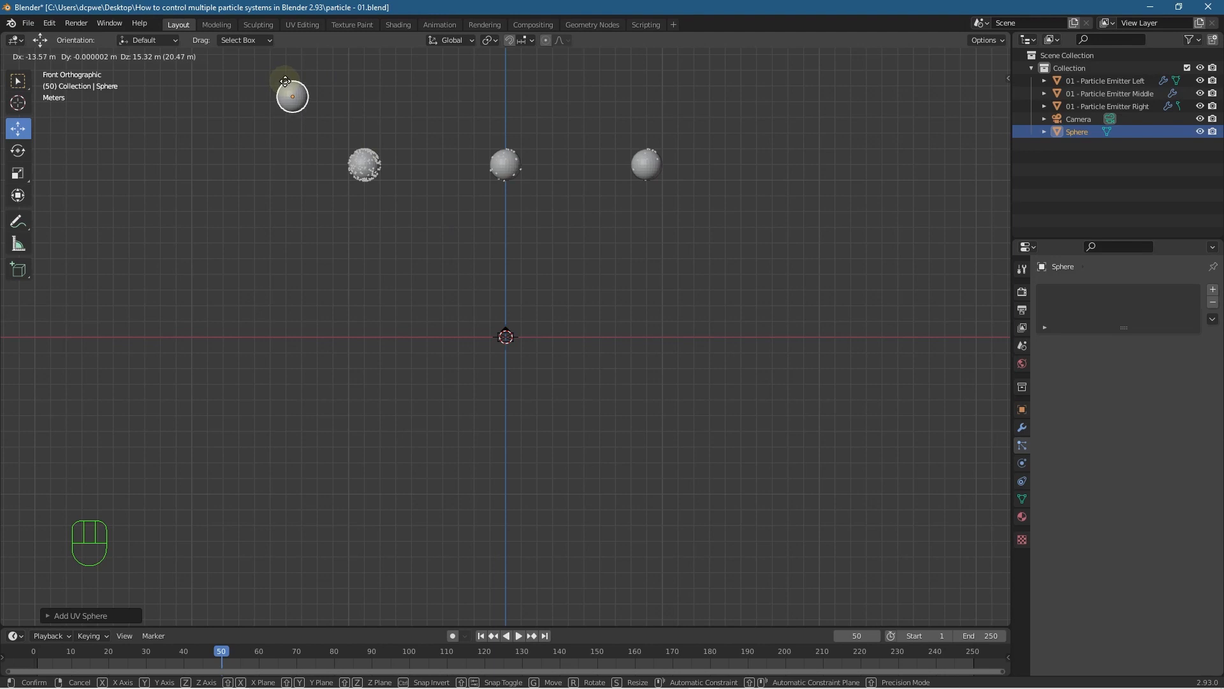
pyautogui.click(283, 71)
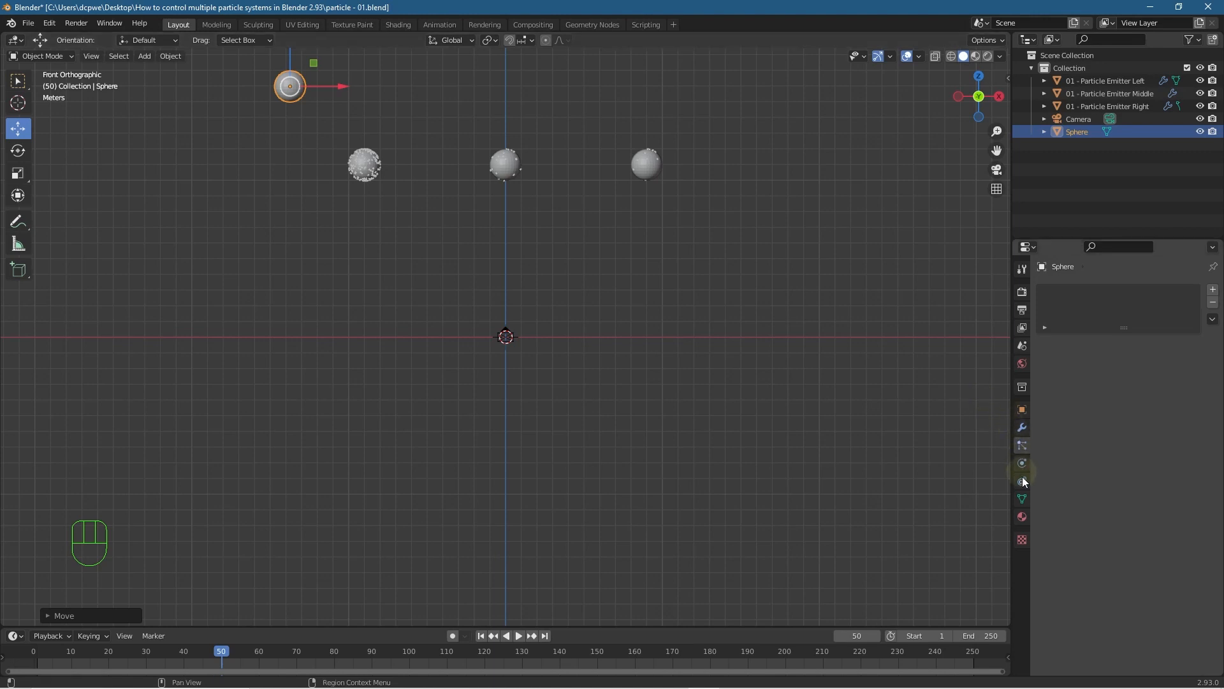
# - Switch the viewport to rendered shading and give the new sphere a new material named "left 1"
pyautogui.doubleClick(988, 58)
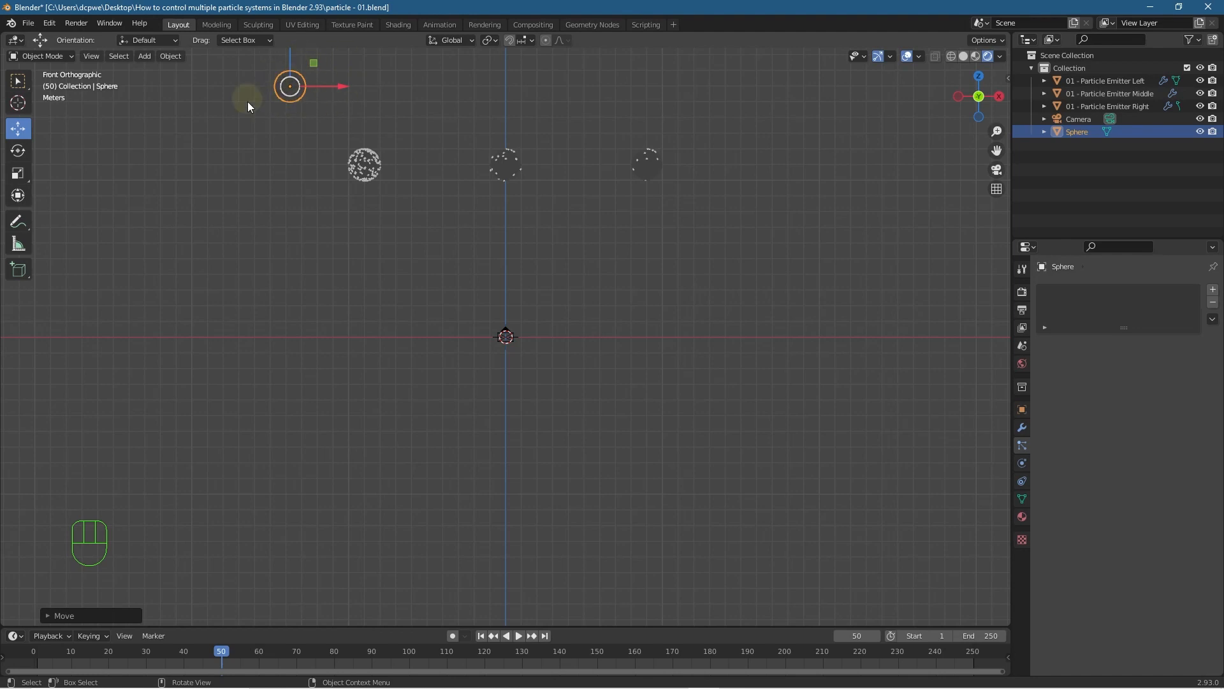
pyautogui.click(1021, 517)
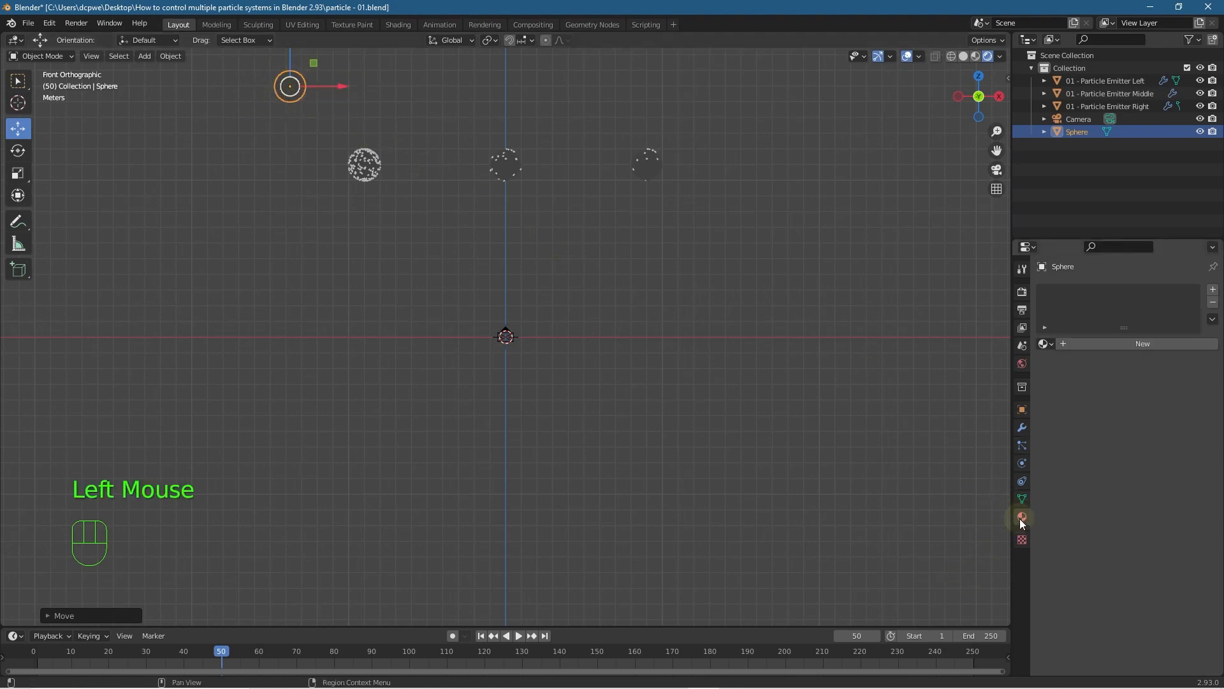
pyautogui.click(1116, 343)
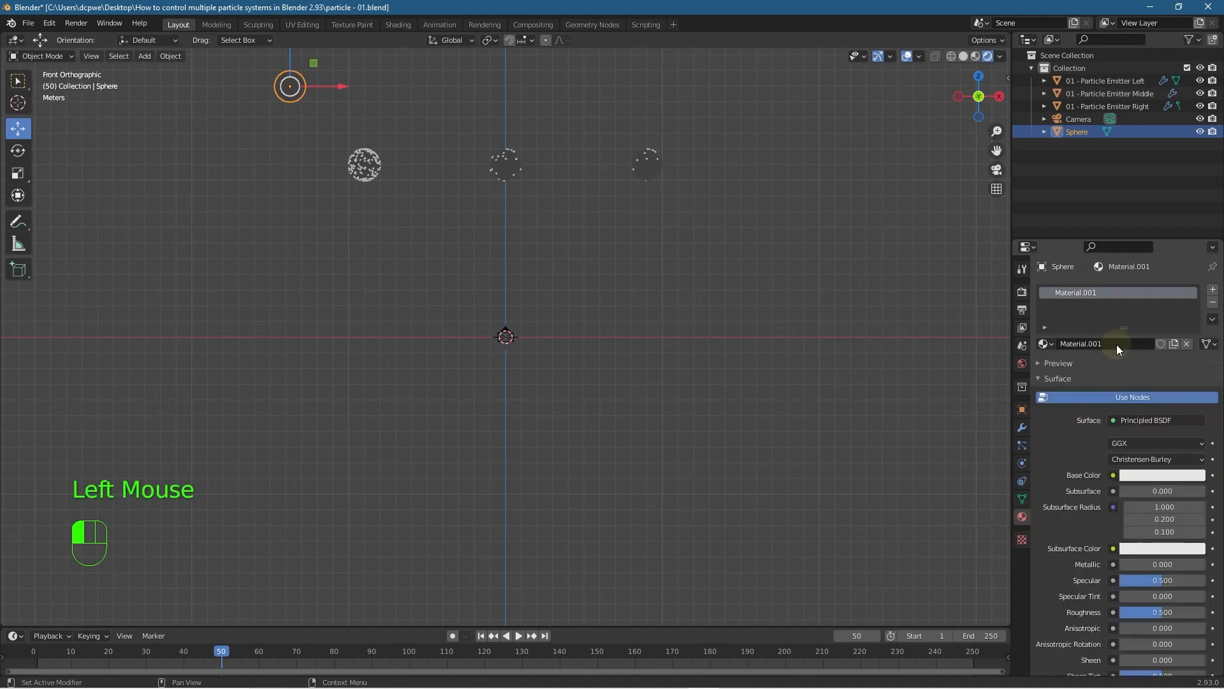
pyautogui.doubleClick(1115, 343)
pyautogui.write('left')
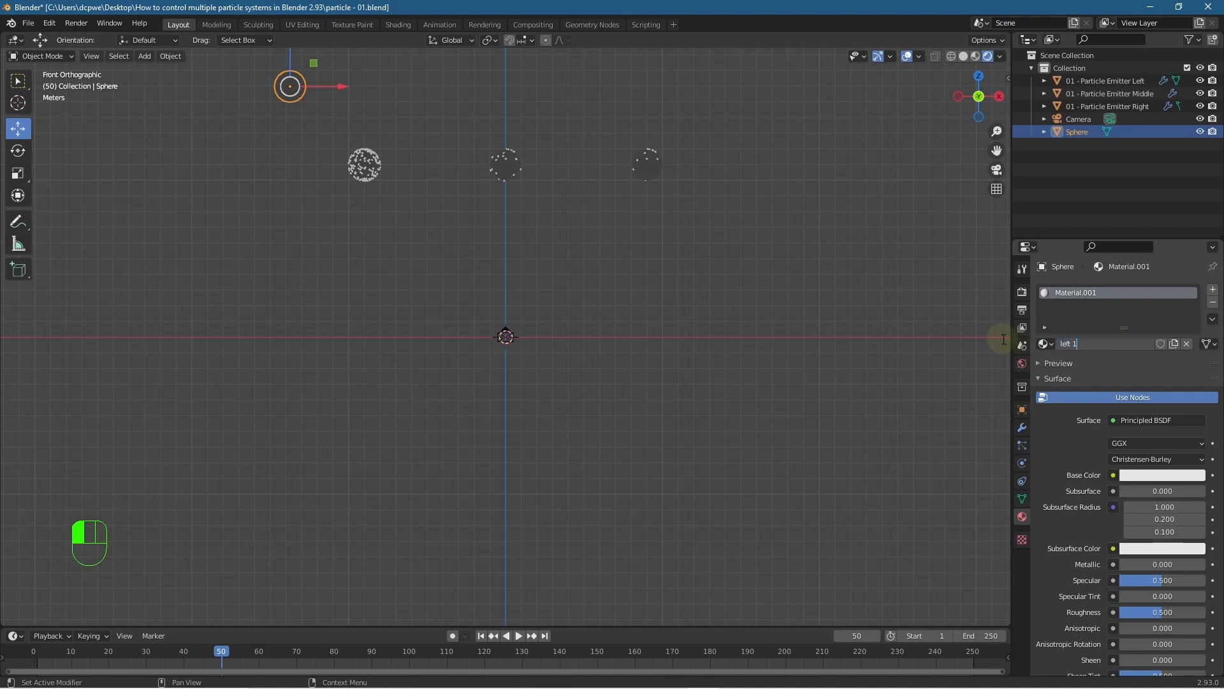
pyautogui.write(' 1')
pyautogui.click(1003, 339)
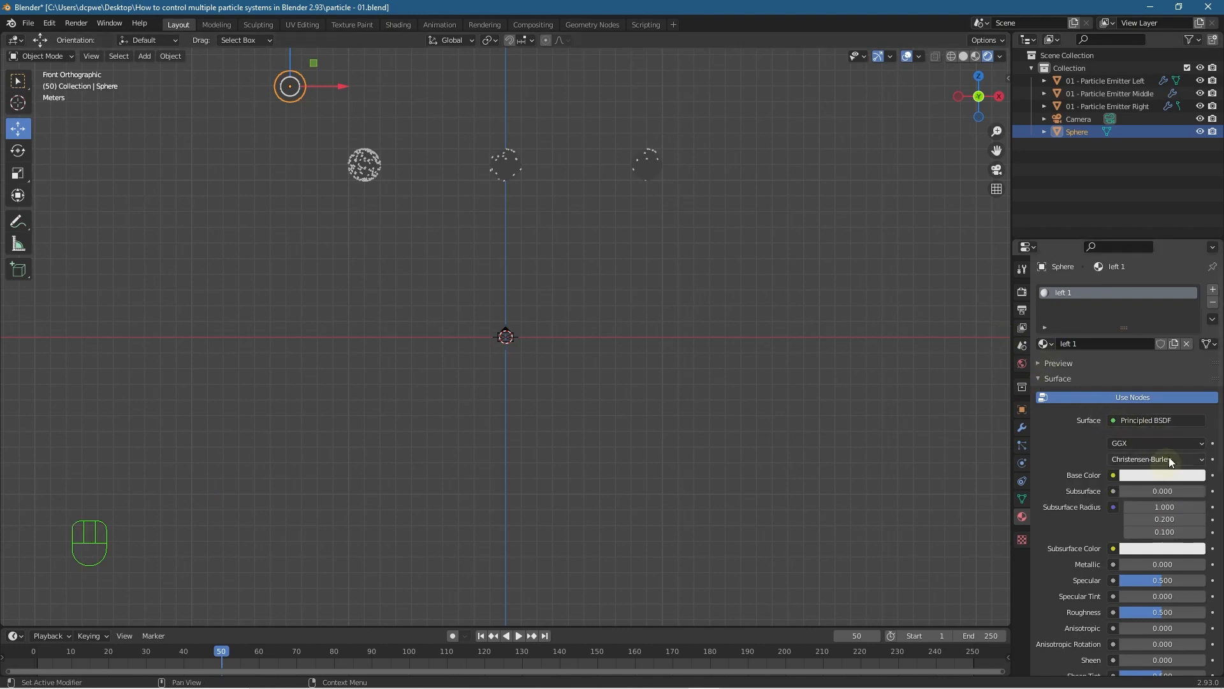
# - Change the "left 1" material's surface to Emission with a strength of 10
pyautogui.click(1164, 422)
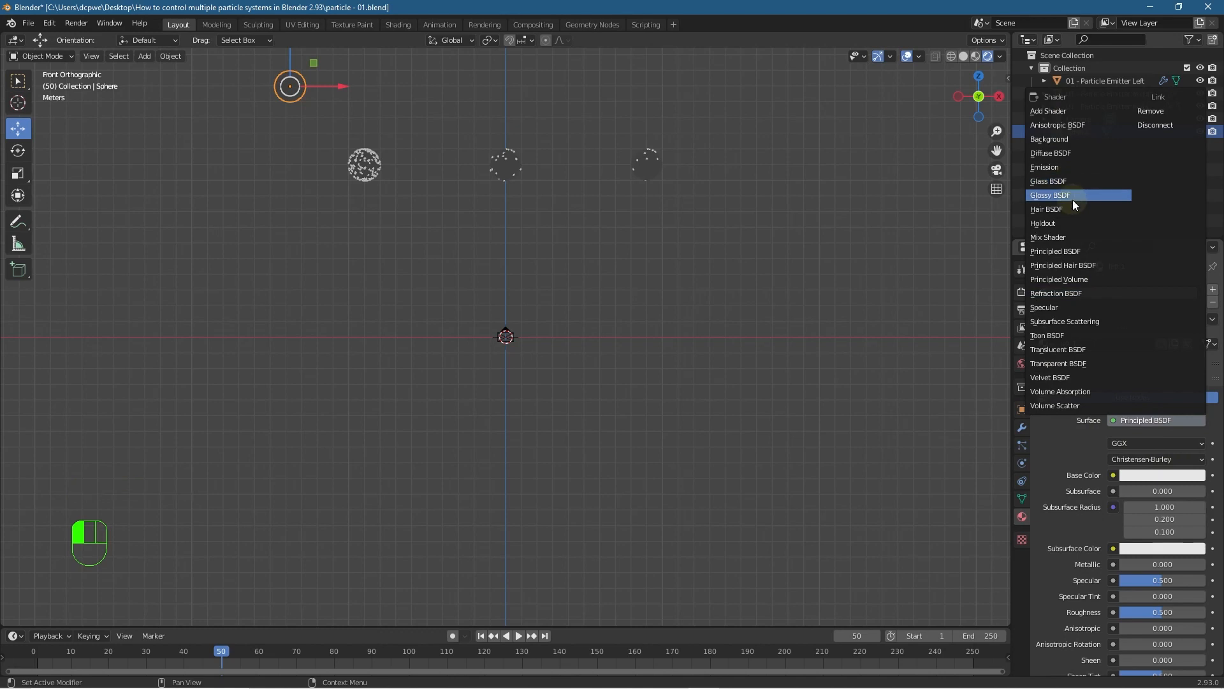
pyautogui.click(1084, 165)
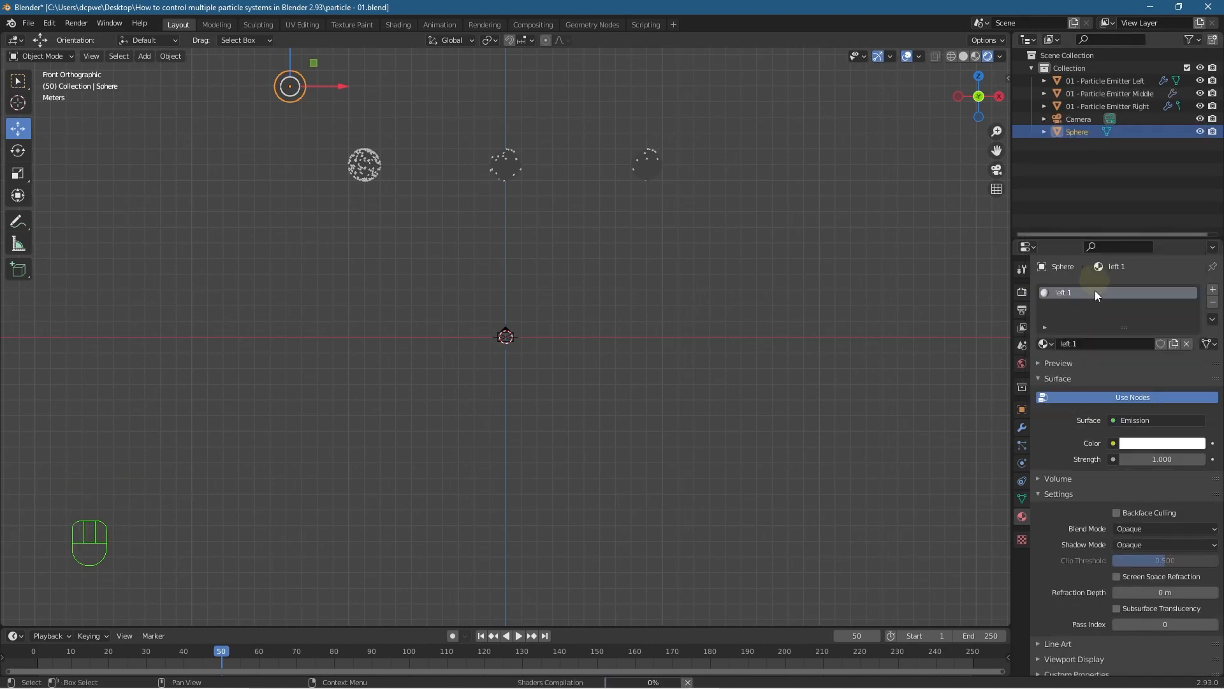
pyautogui.click(1139, 421)
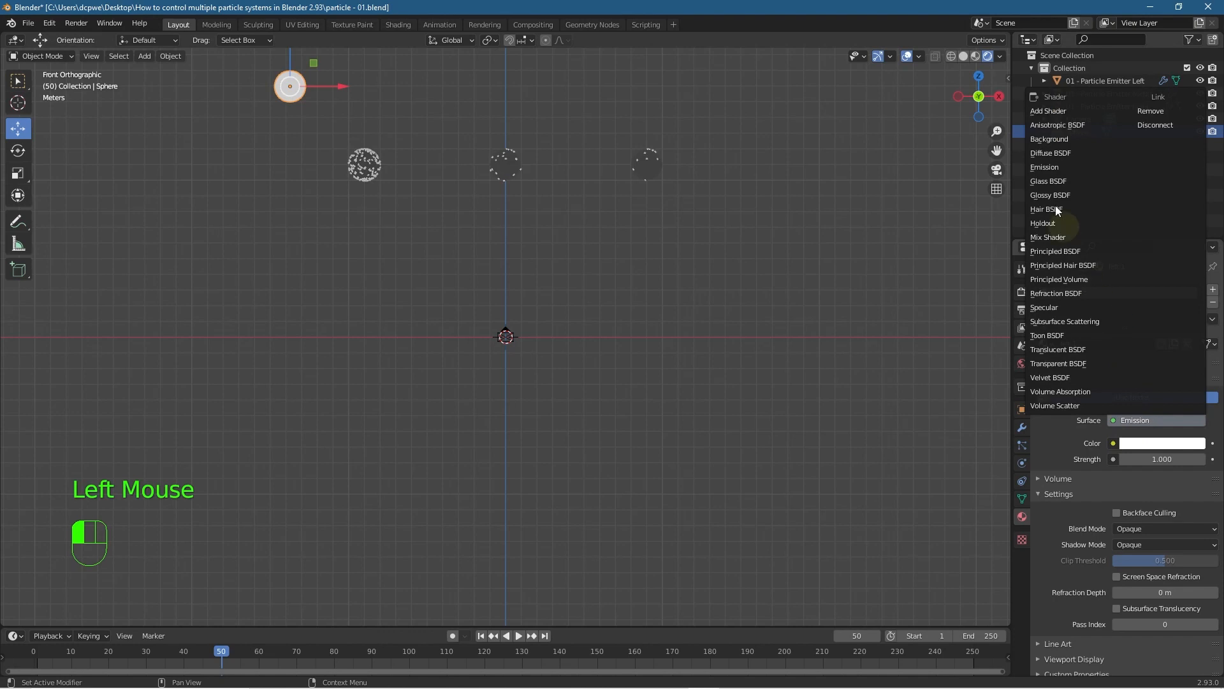
pyautogui.click(1046, 166)
pyautogui.doubleClick(1190, 461)
pyautogui.write('10')
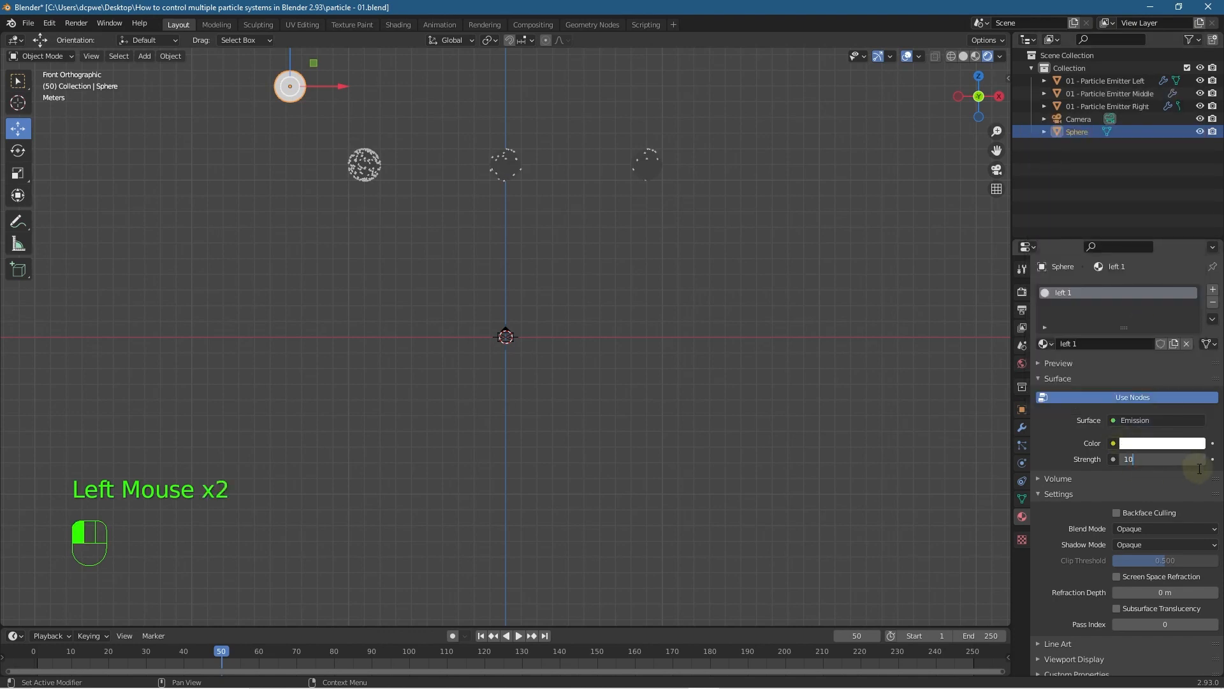
# - Set the emission color to cyan and enable Bloom in the Eevee render settings
pyautogui.click(1166, 445)
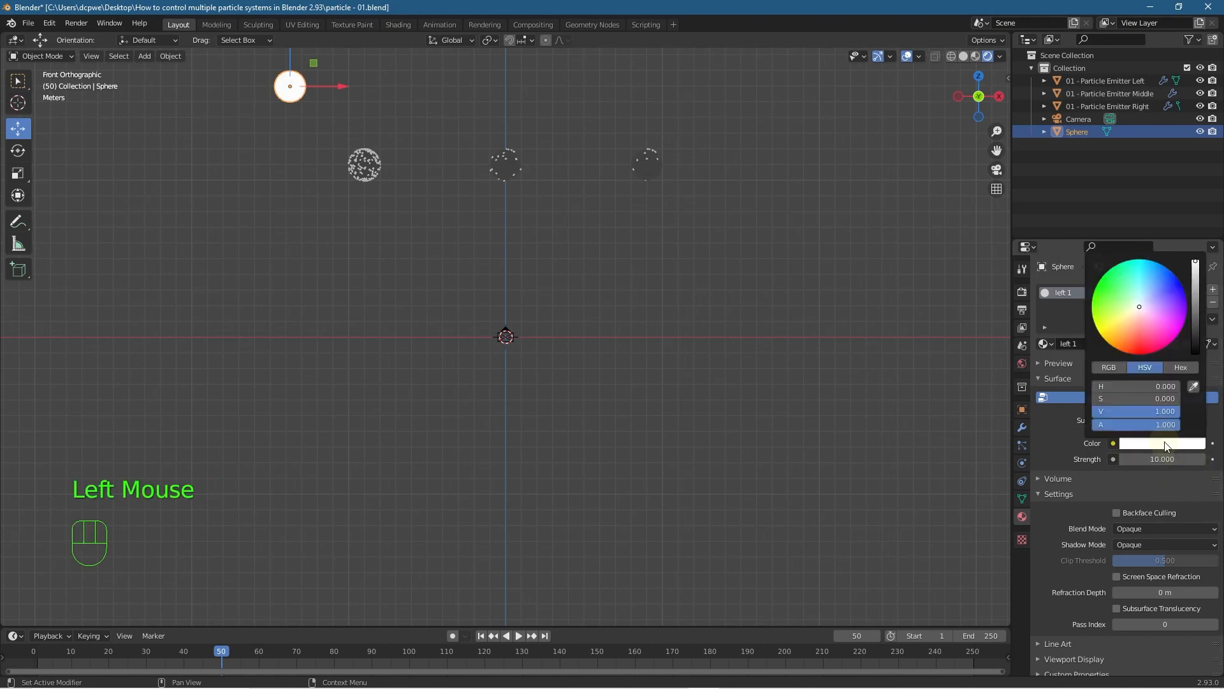
pyautogui.click(1141, 262)
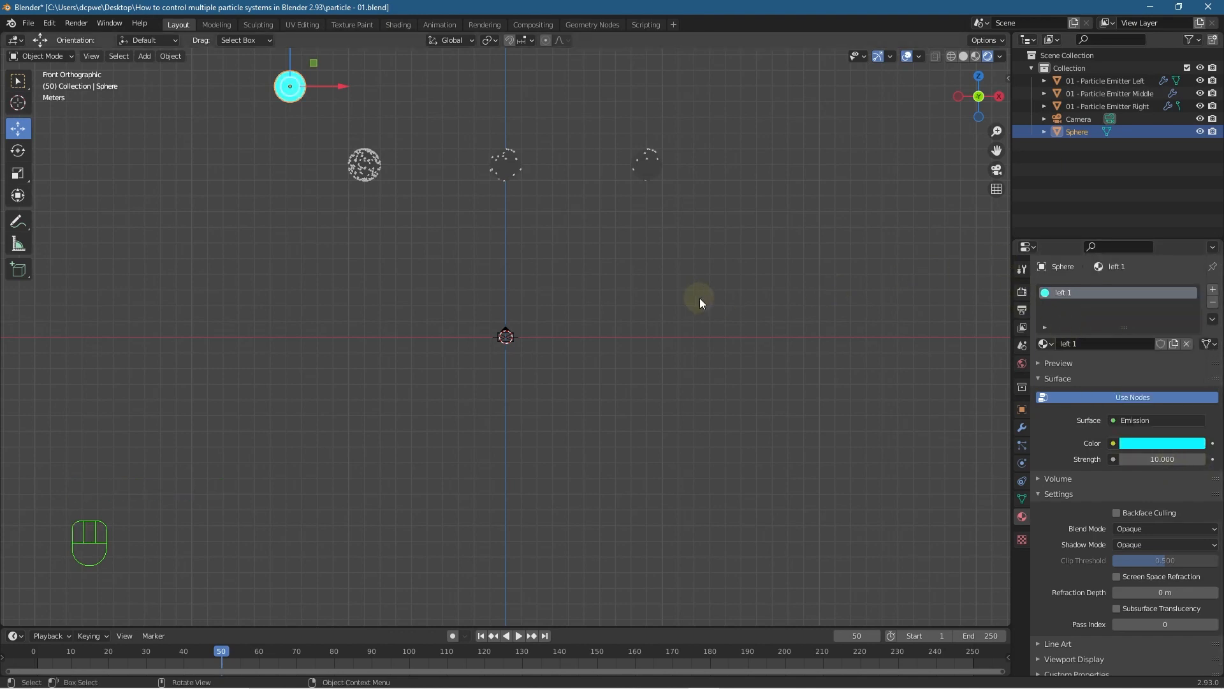
pyautogui.click(1023, 292)
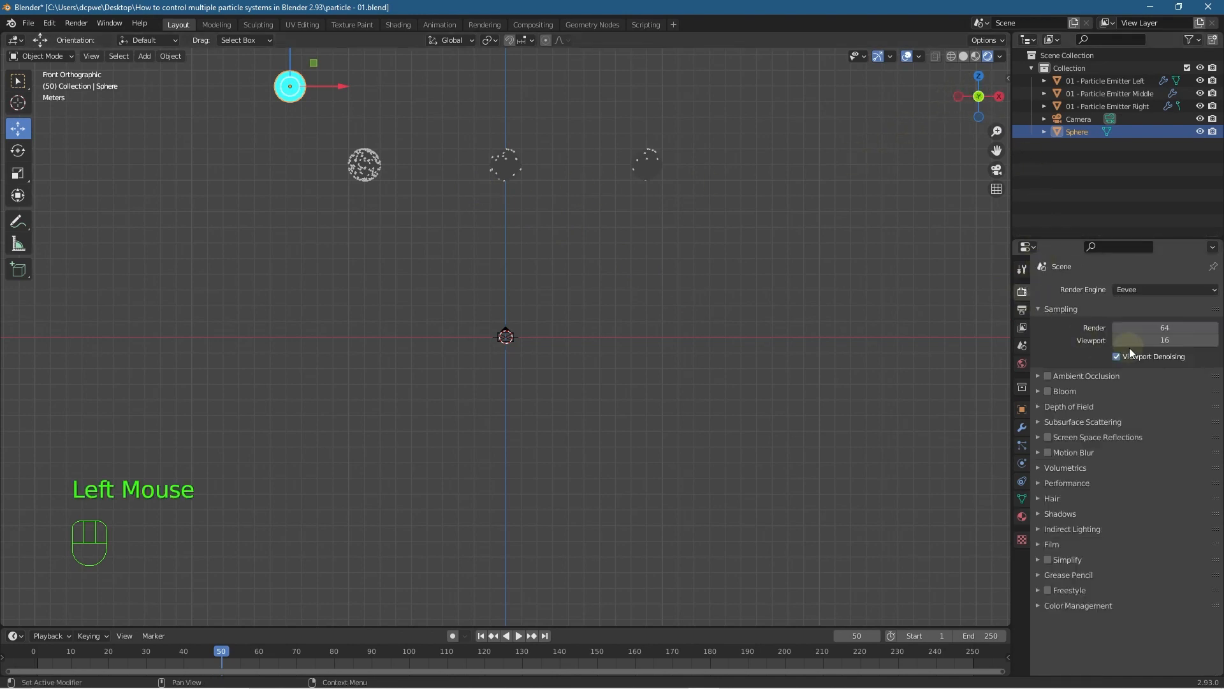
pyautogui.click(1047, 391)
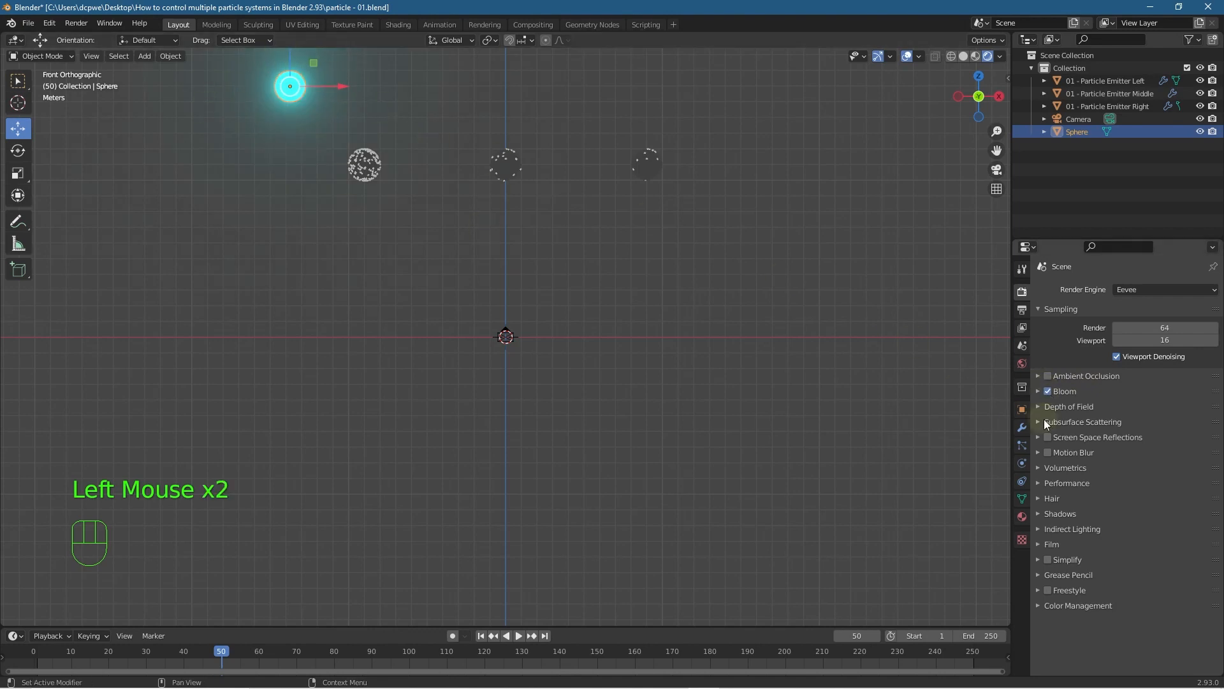
# - Lower the Bloom radius to about 2.85 in the render settings
pyautogui.click(1039, 391)
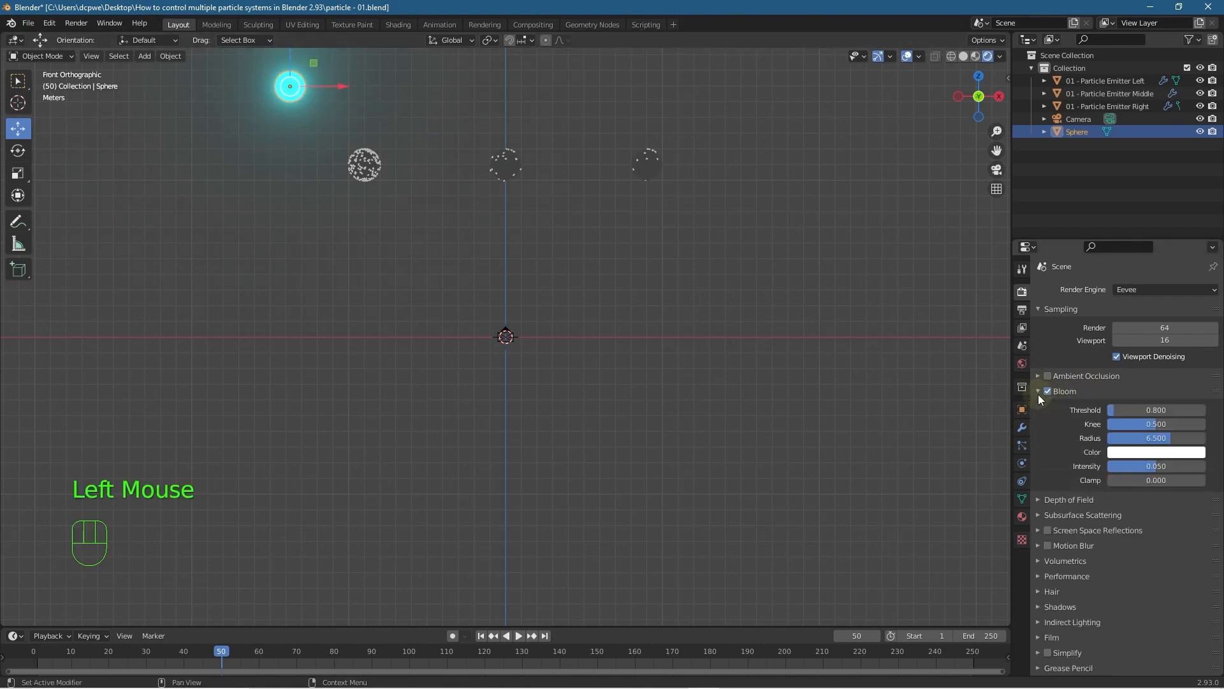
pyautogui.click(1160, 437)
pyautogui.moveTo(1155, 437); pyautogui.dragTo(1135, 438)
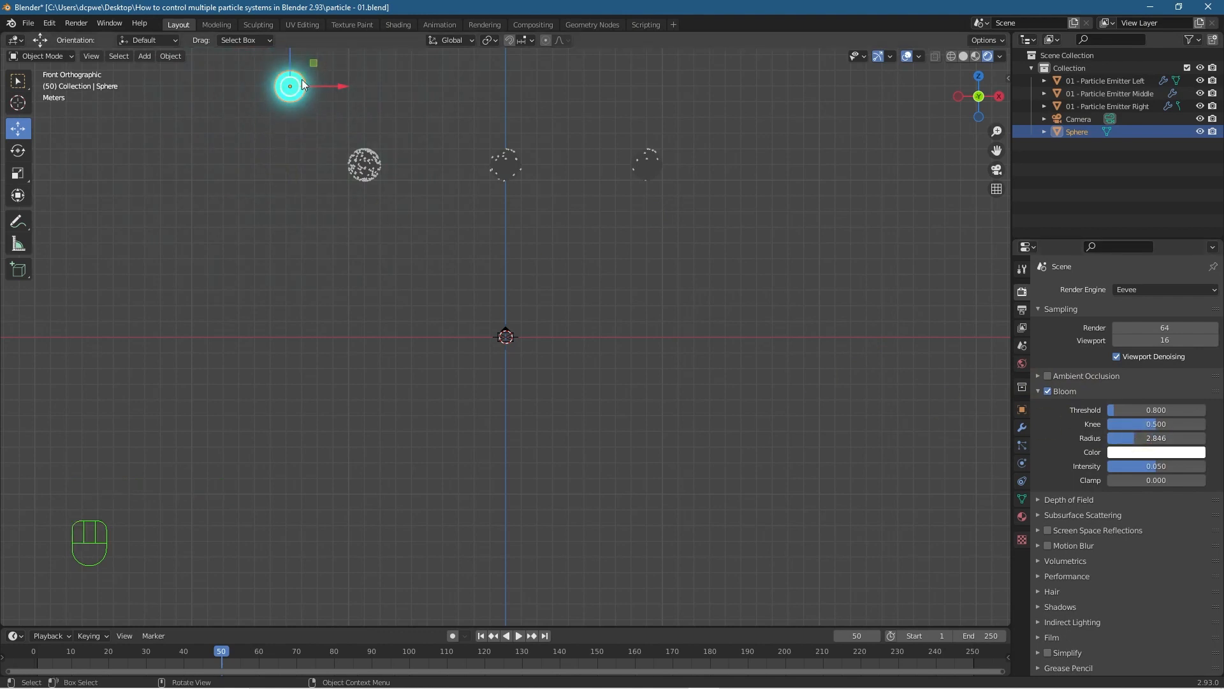
# - Render the current frame to check the background, and close the render result
pyautogui.scroll(2, 290, 174)
pyautogui.keyDown('shift'); pyautogui.moveTo(289, 176); pyautogui.dragTo(389, 393, button='middle'); pyautogui.keyUp('shift')
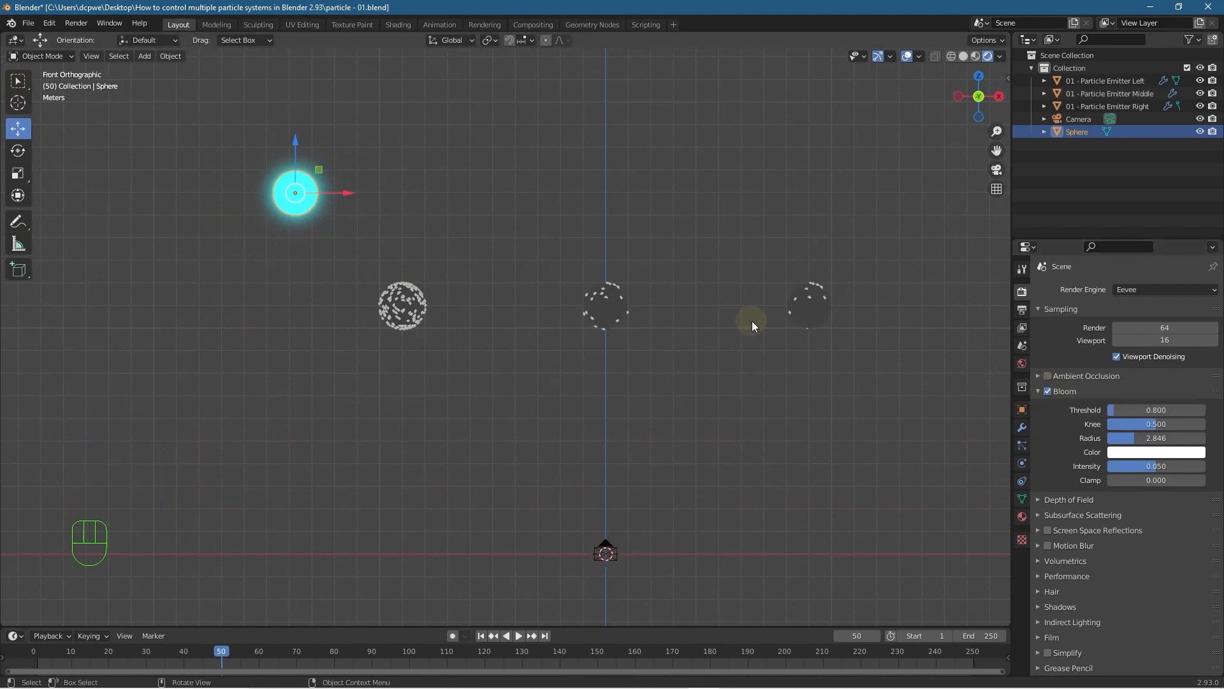
pyautogui.press('F12')
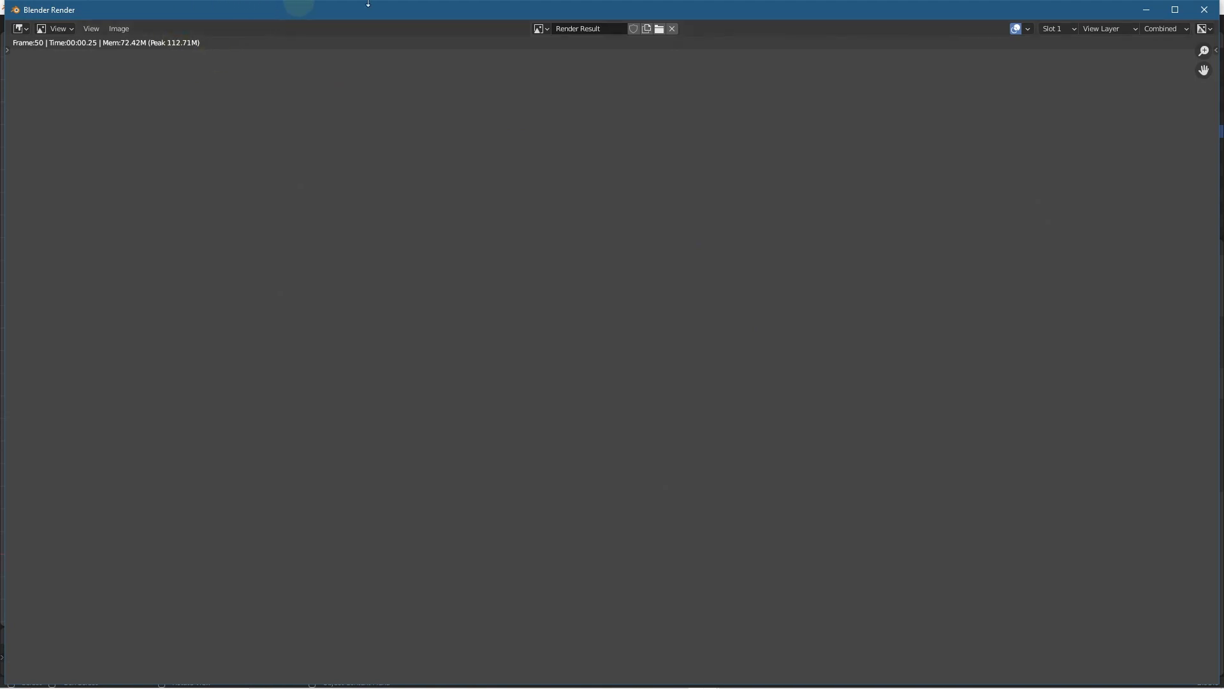
pyautogui.click(1206, 13)
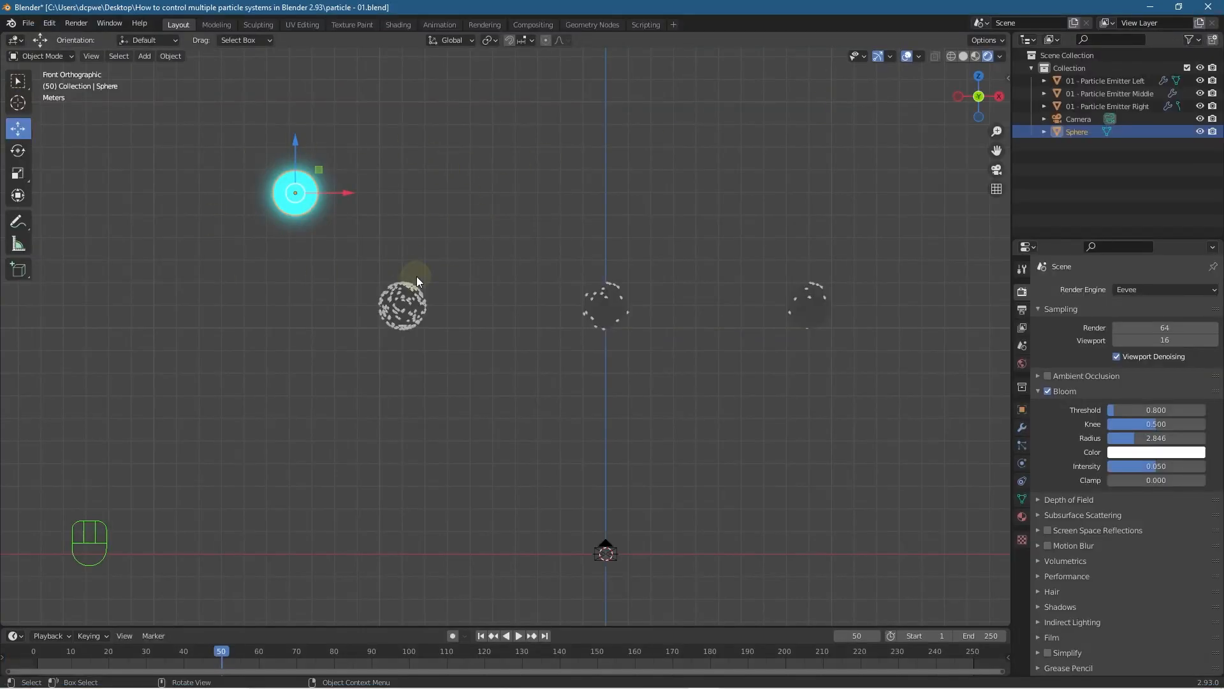
# - Set the world background color to black and briefly preview the scene without viewport overlays
pyautogui.click(1022, 364)
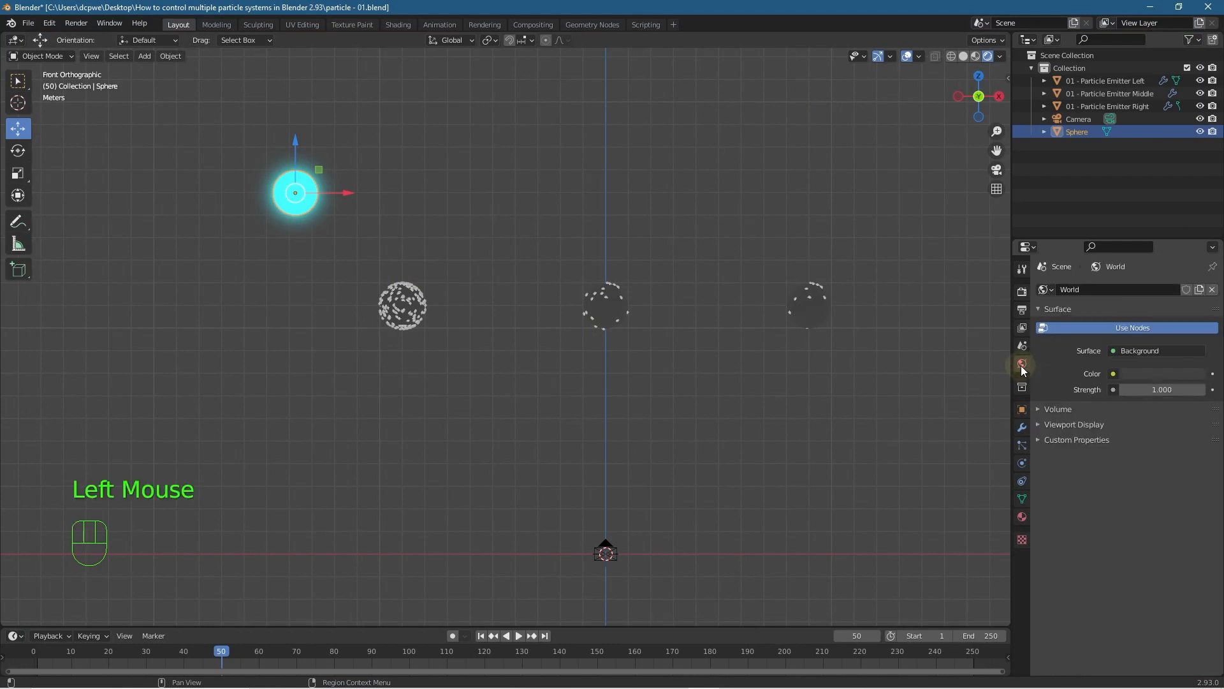
pyautogui.click(1161, 376)
pyautogui.moveTo(1195, 278); pyautogui.dragTo(1194, 291)
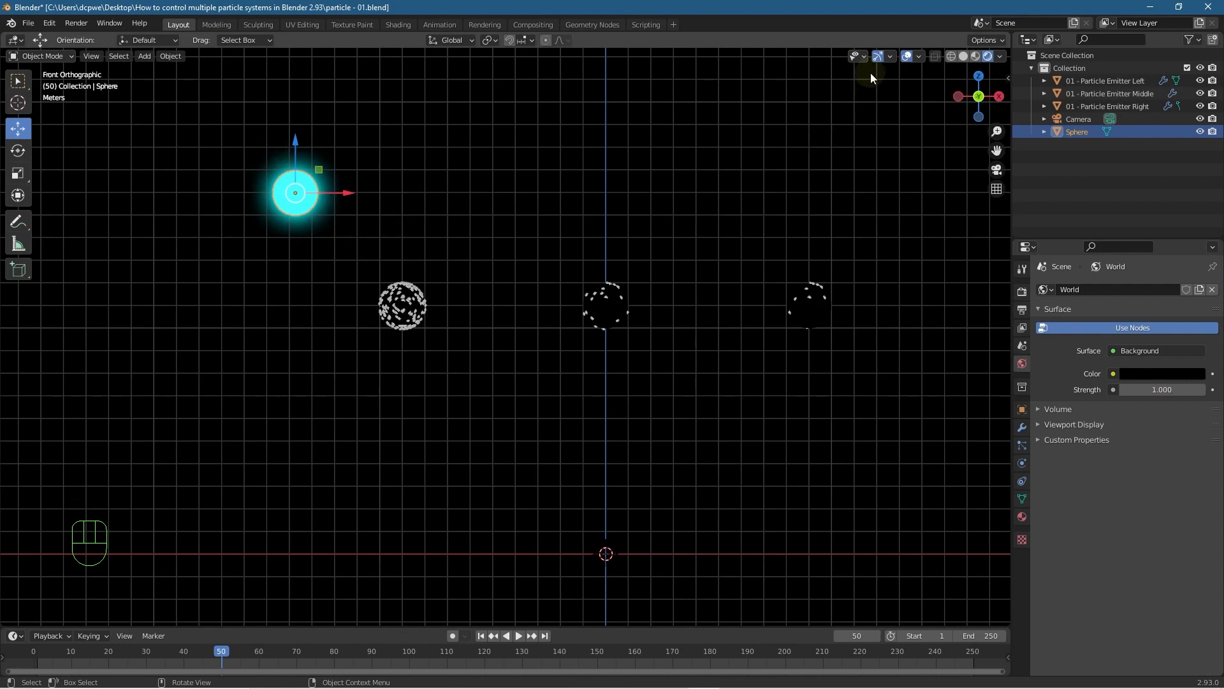
pyautogui.click(906, 56)
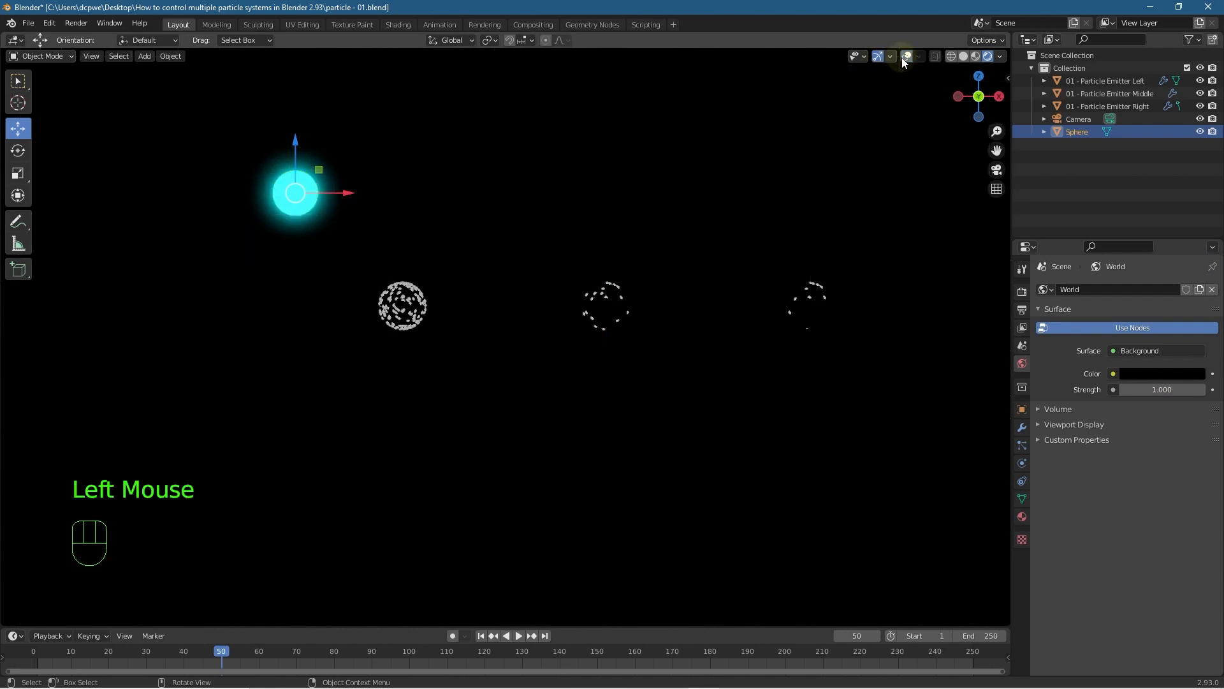
pyautogui.click(904, 57)
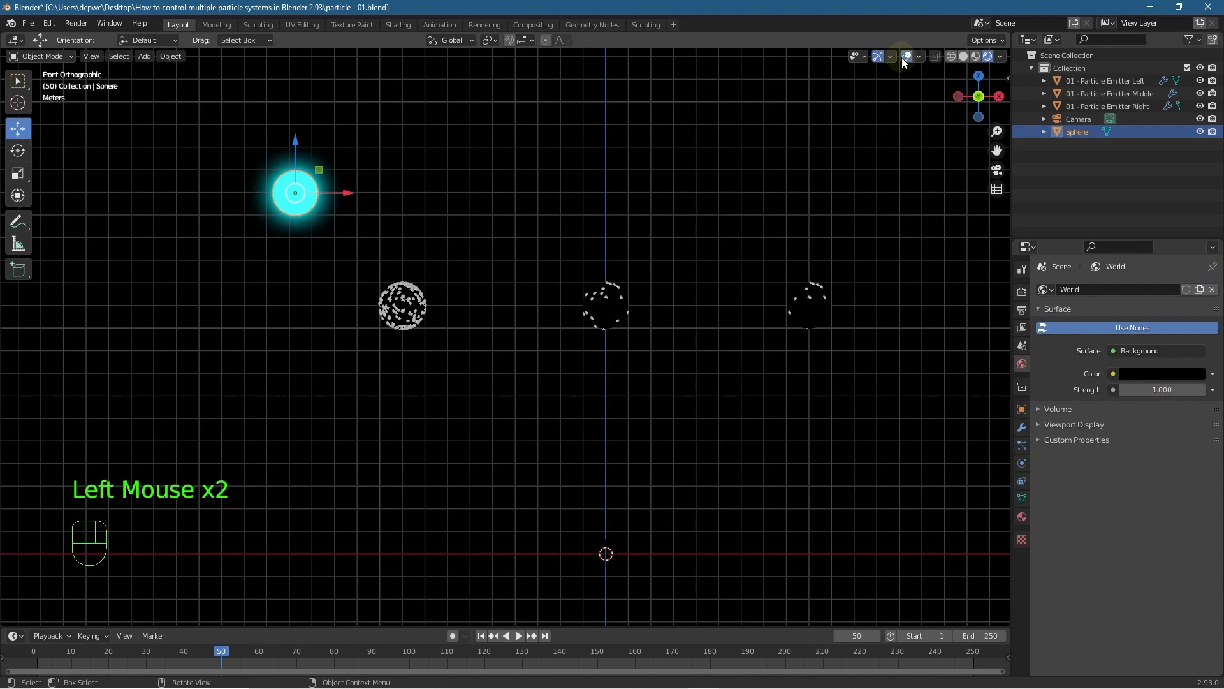
# - Duplicate the glowing cyan sphere and move the copy along X to sit just right of the original
pyautogui.click(392, 212)
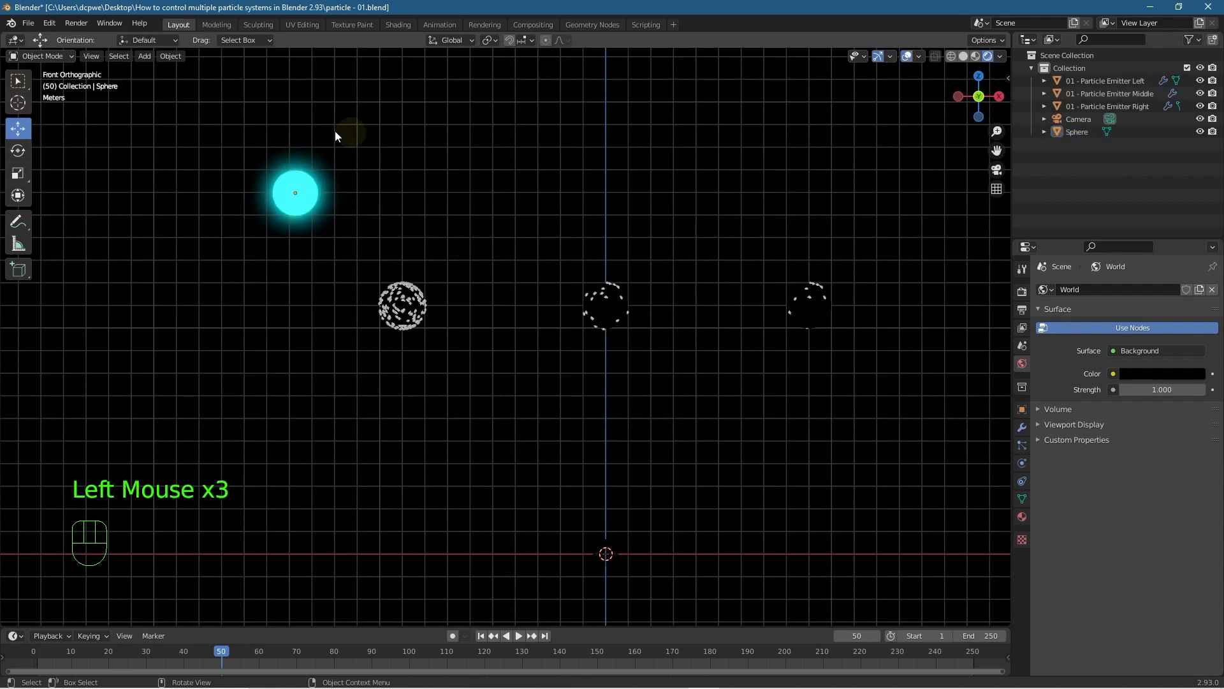
pyautogui.click(311, 185)
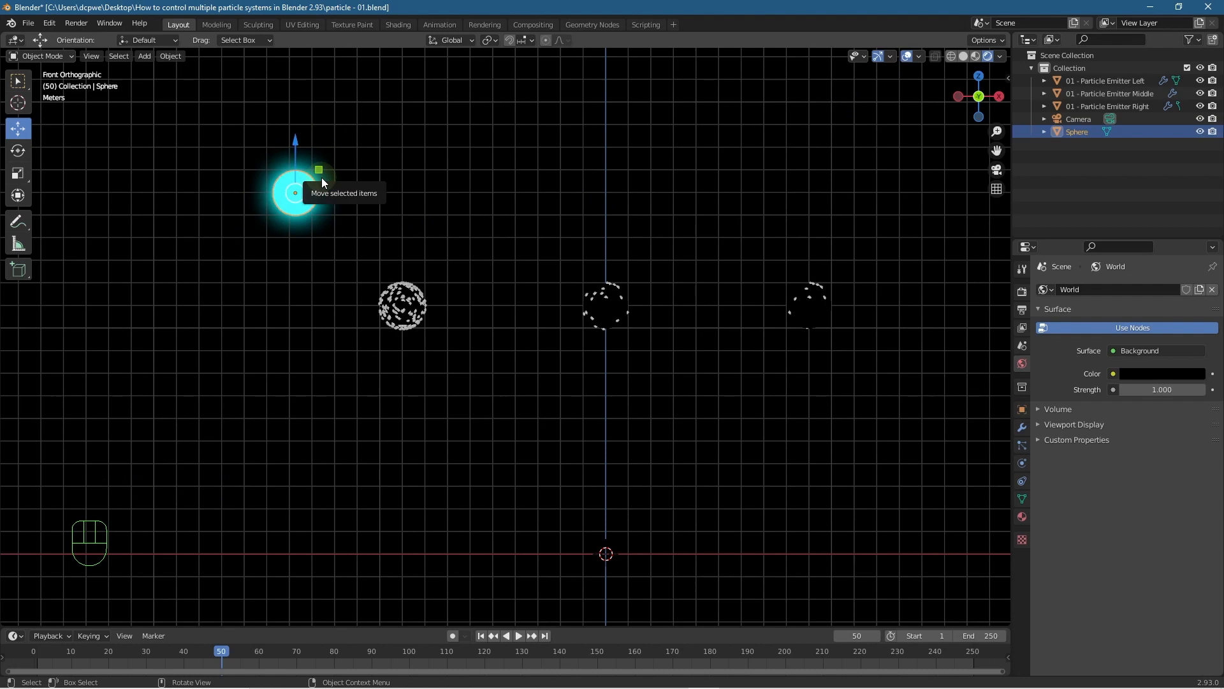
pyautogui.hotkey('shift', 'd')
pyautogui.click(323, 182)
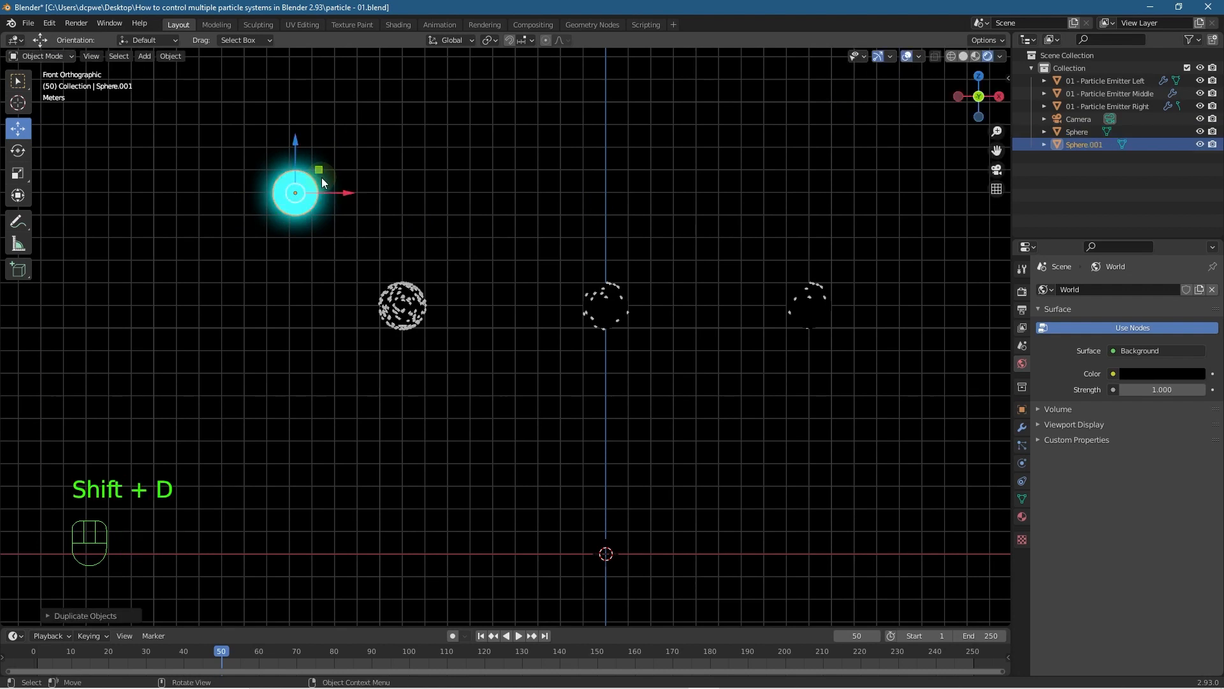
pyautogui.moveTo(311, 192); pyautogui.dragTo(373, 192)
pyautogui.click(366, 181)
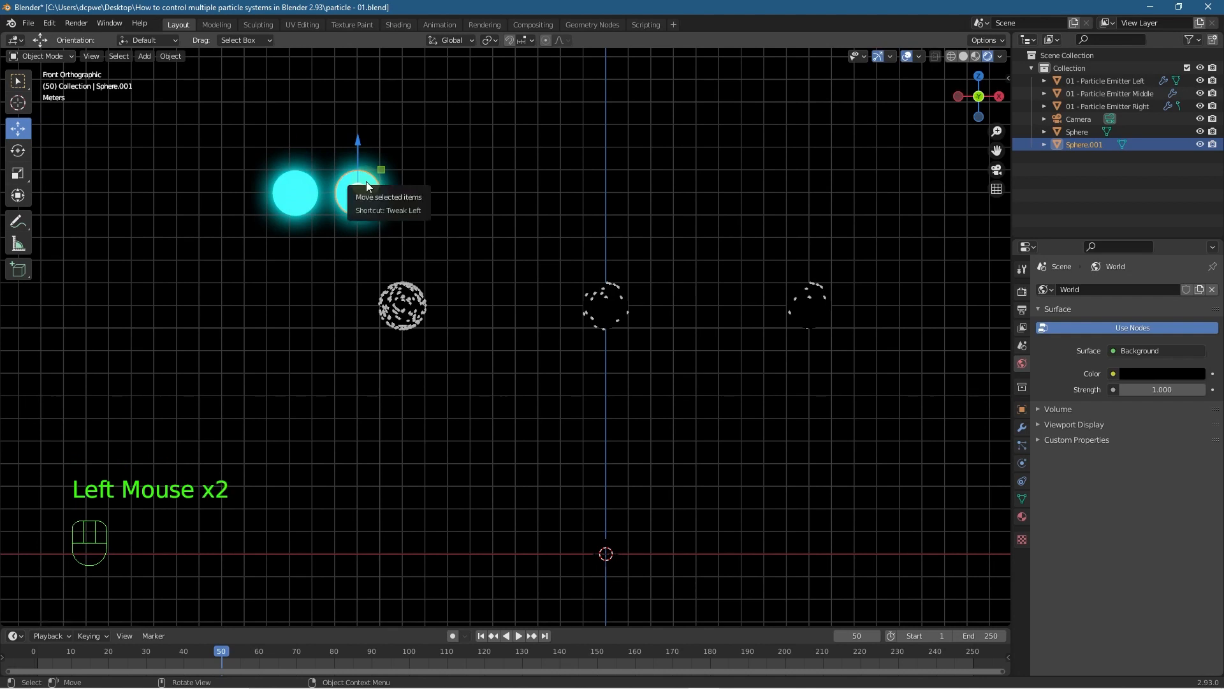
# - Make the duplicated sphere's material a single-user copy and rename it "left 2"
pyautogui.click(1022, 516)
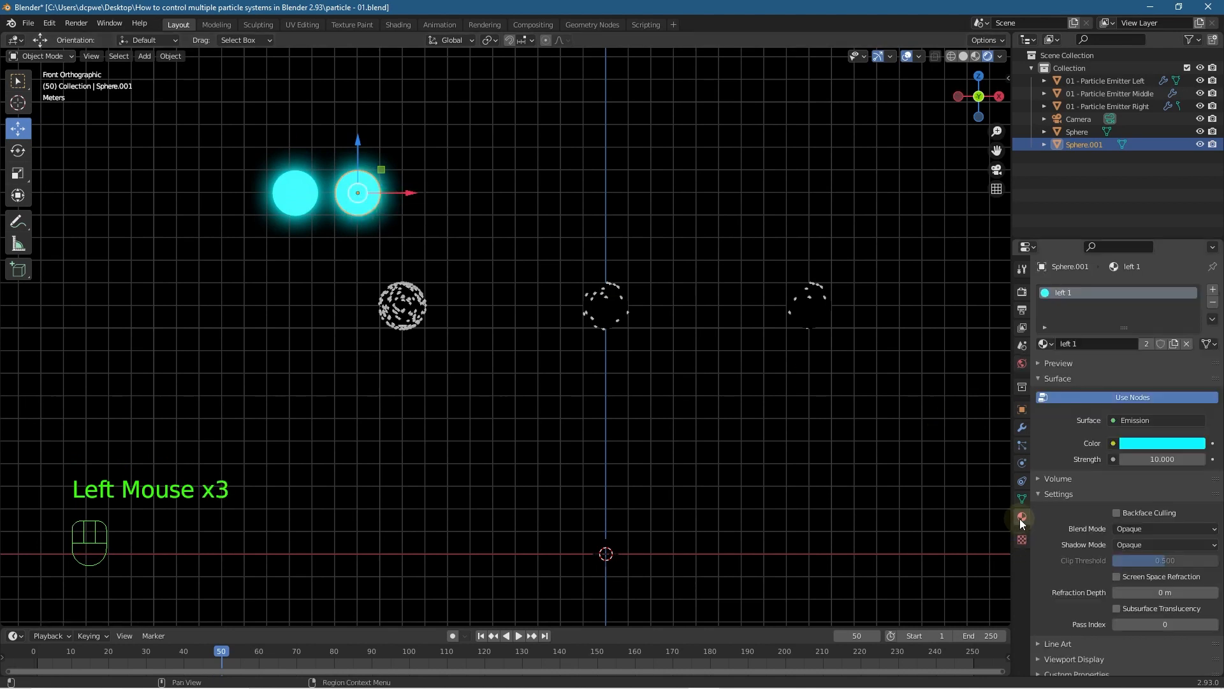
pyautogui.click(1145, 345)
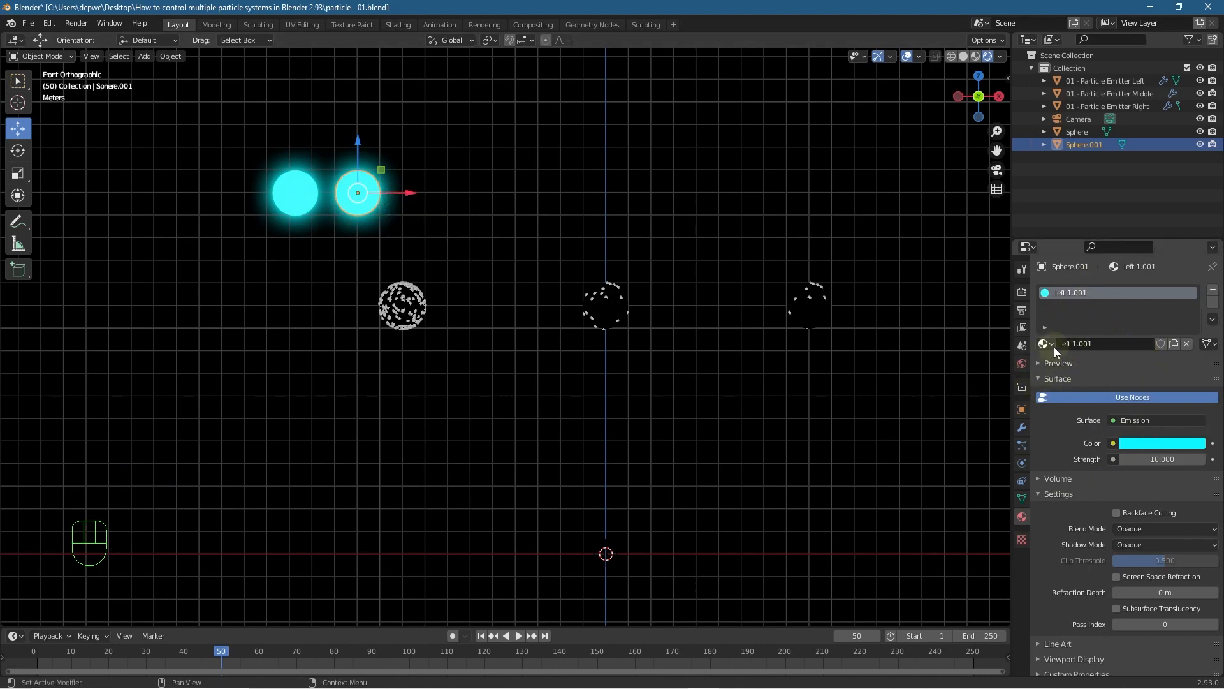
pyautogui.click(1077, 344)
pyautogui.moveTo(1076, 343); pyautogui.dragTo(1137, 344)
pyautogui.write('2')
pyautogui.press('Return')
pyautogui.click(1044, 344)
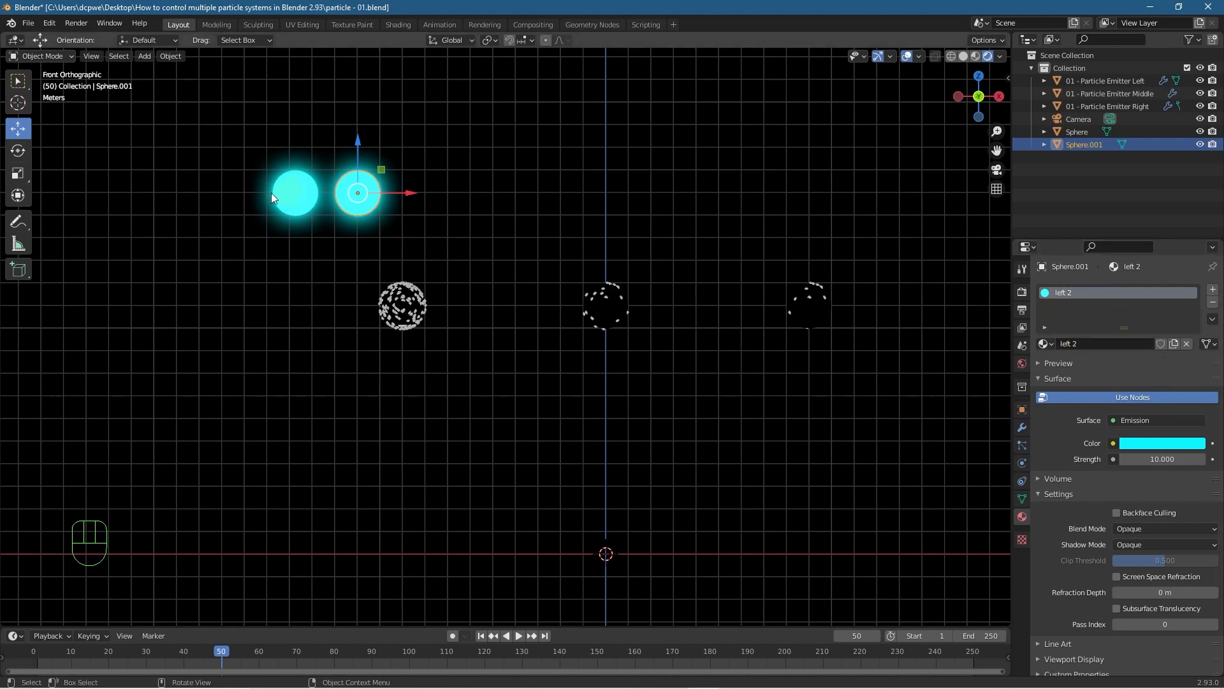
# - Move the second sphere slightly farther right along X and set its emission color to light blue with hue 0.619
pyautogui.moveTo(404, 194); pyautogui.dragTo(422, 195)
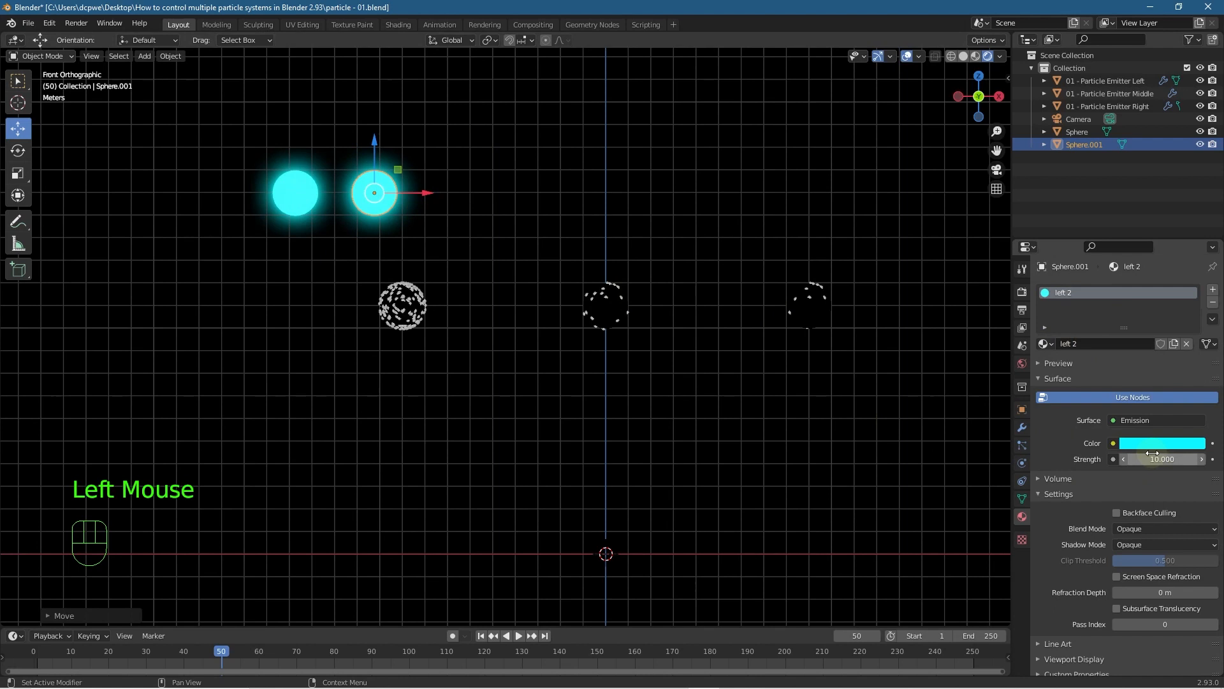
pyautogui.click(1157, 445)
pyautogui.click(1100, 279)
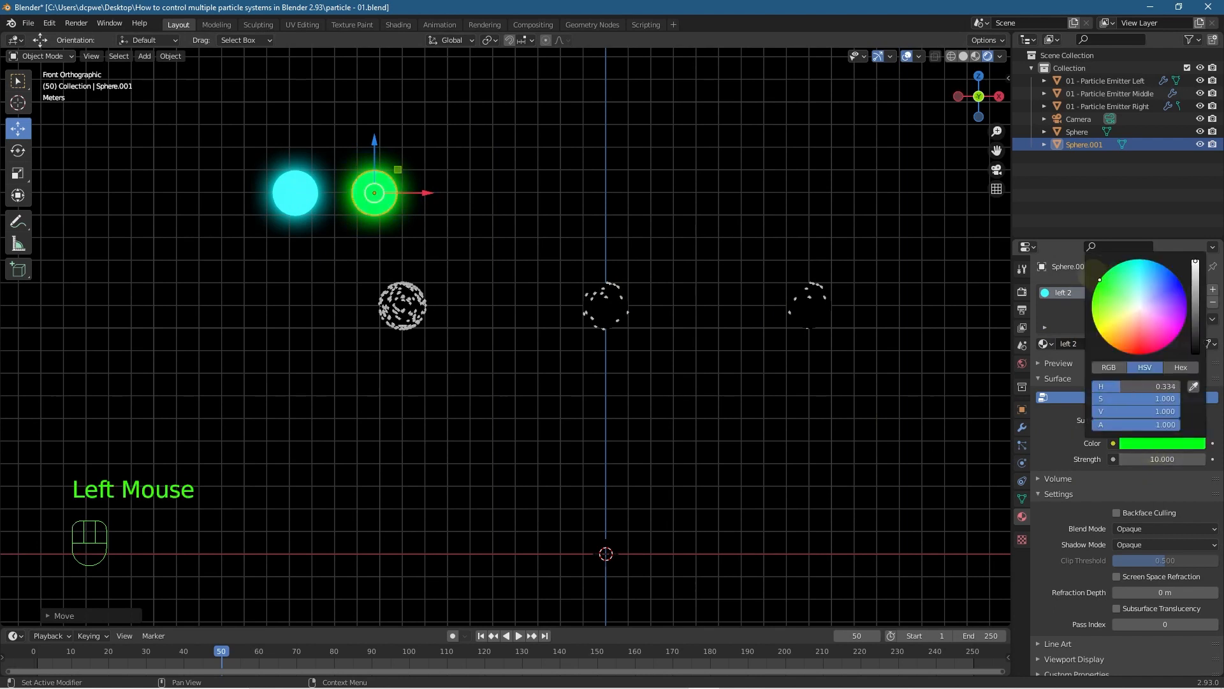
pyautogui.moveTo(1105, 273); pyautogui.dragTo(1167, 250)
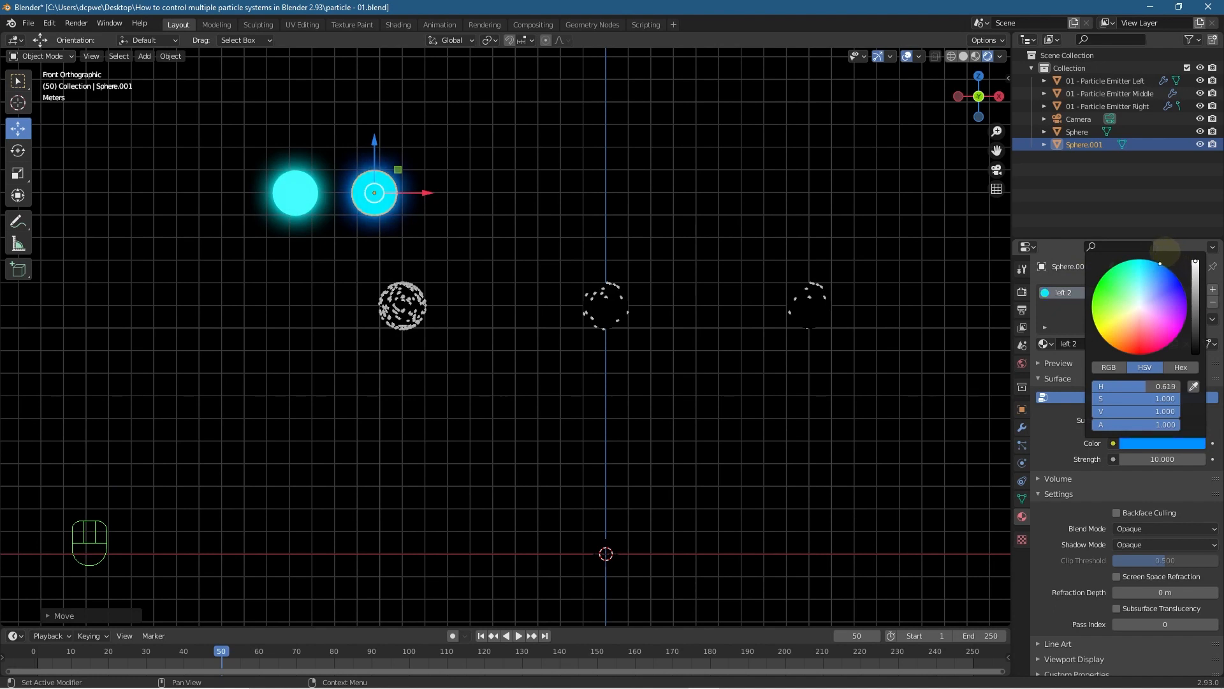
pyautogui.click(438, 218)
# - Duplicate the second sphere and place the copy to its right, level with the others and evenly spaced
pyautogui.click(394, 199)
pyautogui.hotkey('shift', 'd')
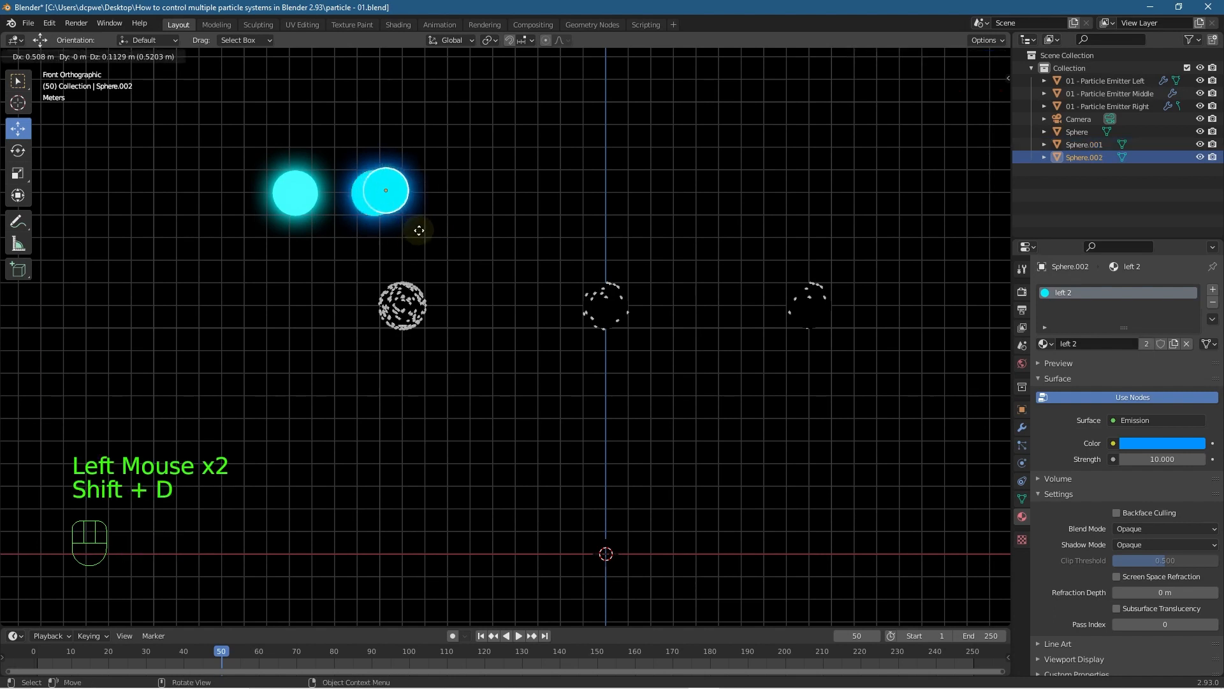
pyautogui.click(419, 230)
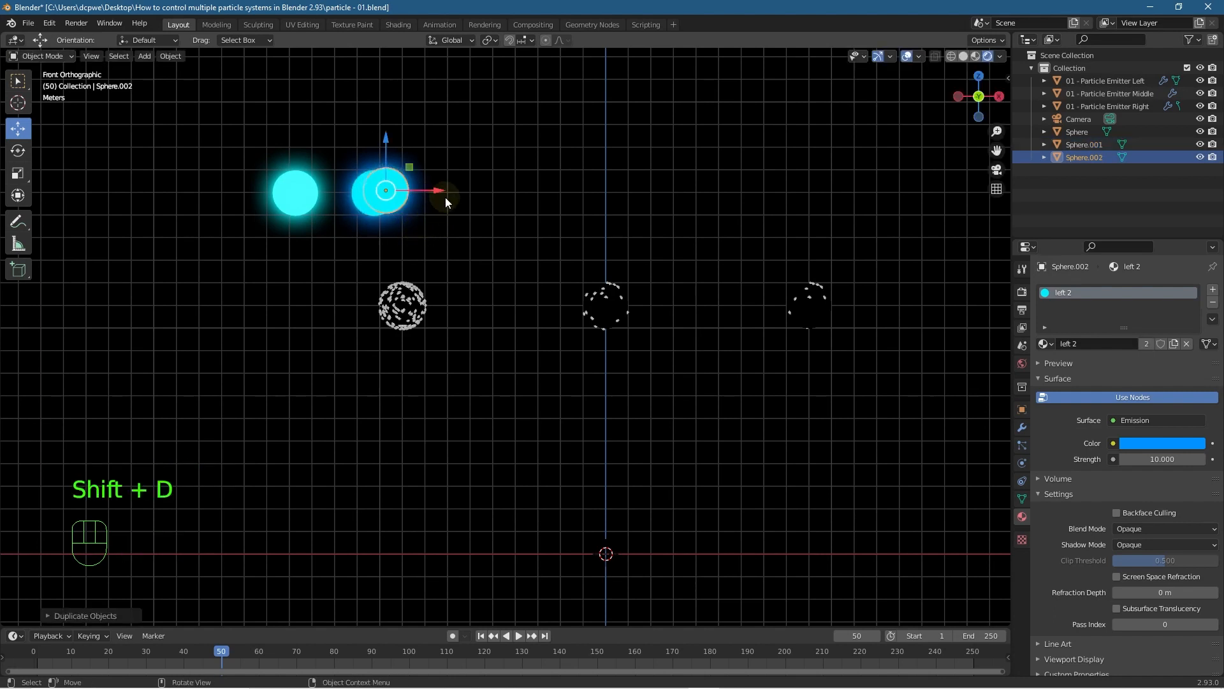
pyautogui.press('ctrl')
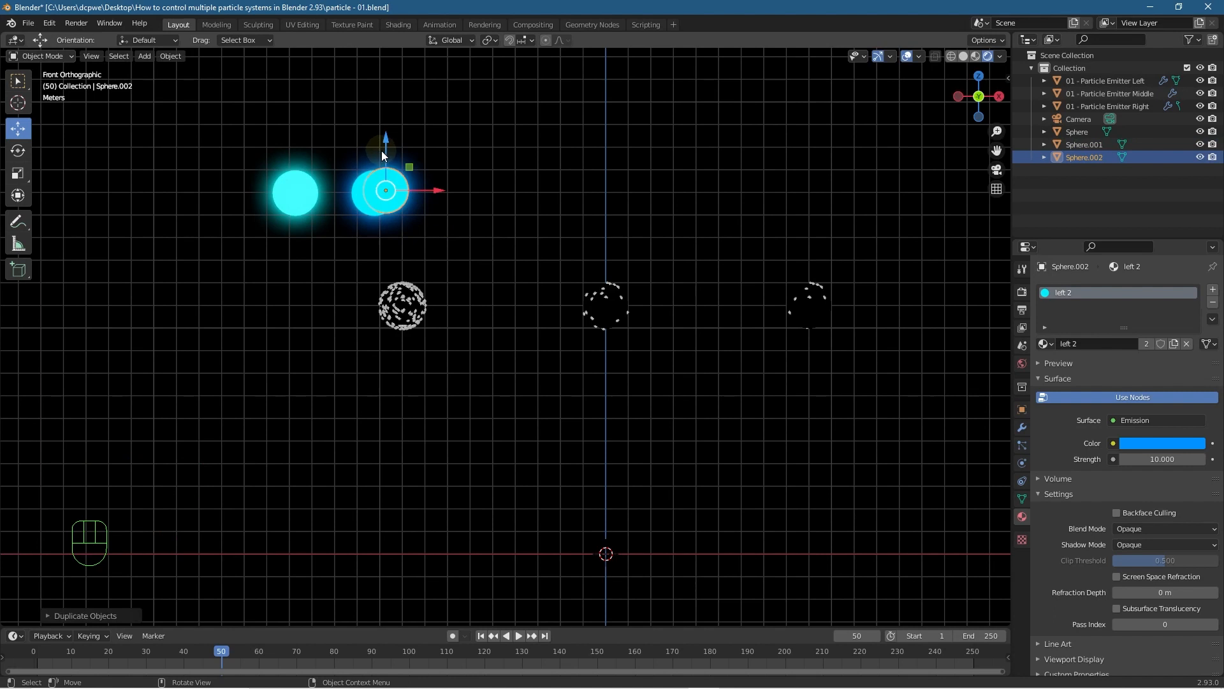
pyautogui.moveTo(387, 146); pyautogui.dragTo(387, 150)
pyautogui.moveTo(416, 190); pyautogui.dragTo(497, 189)
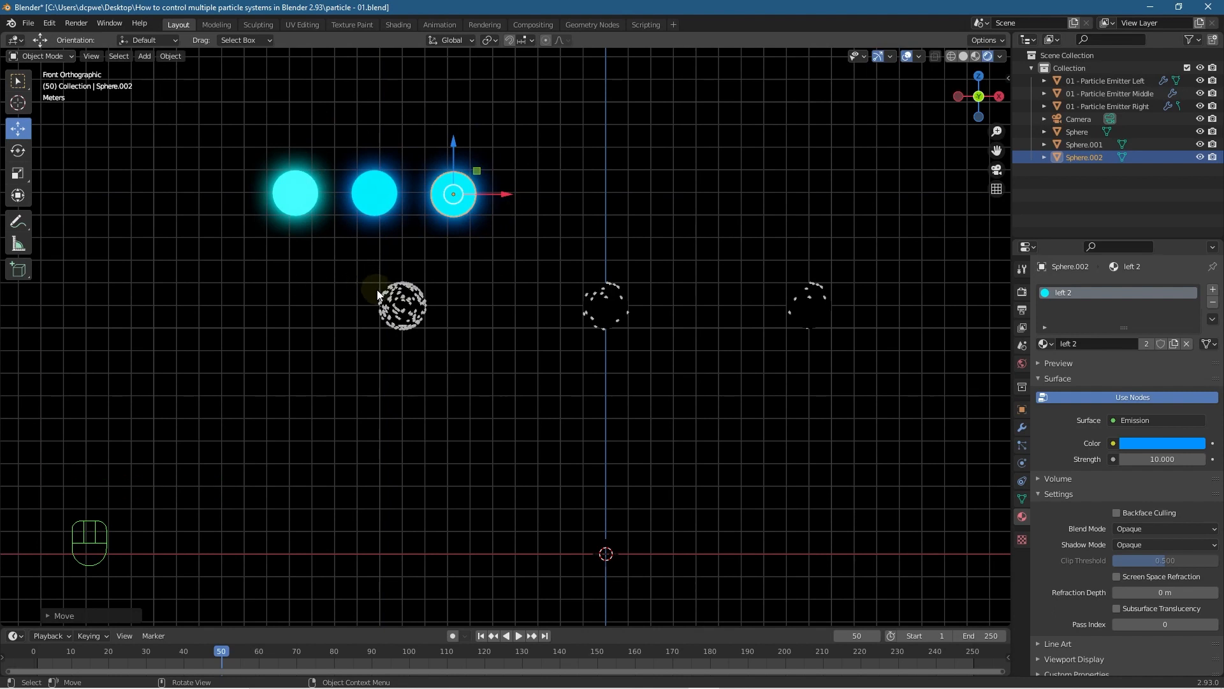
pyautogui.moveTo(500, 194); pyautogui.dragTo(493, 197)
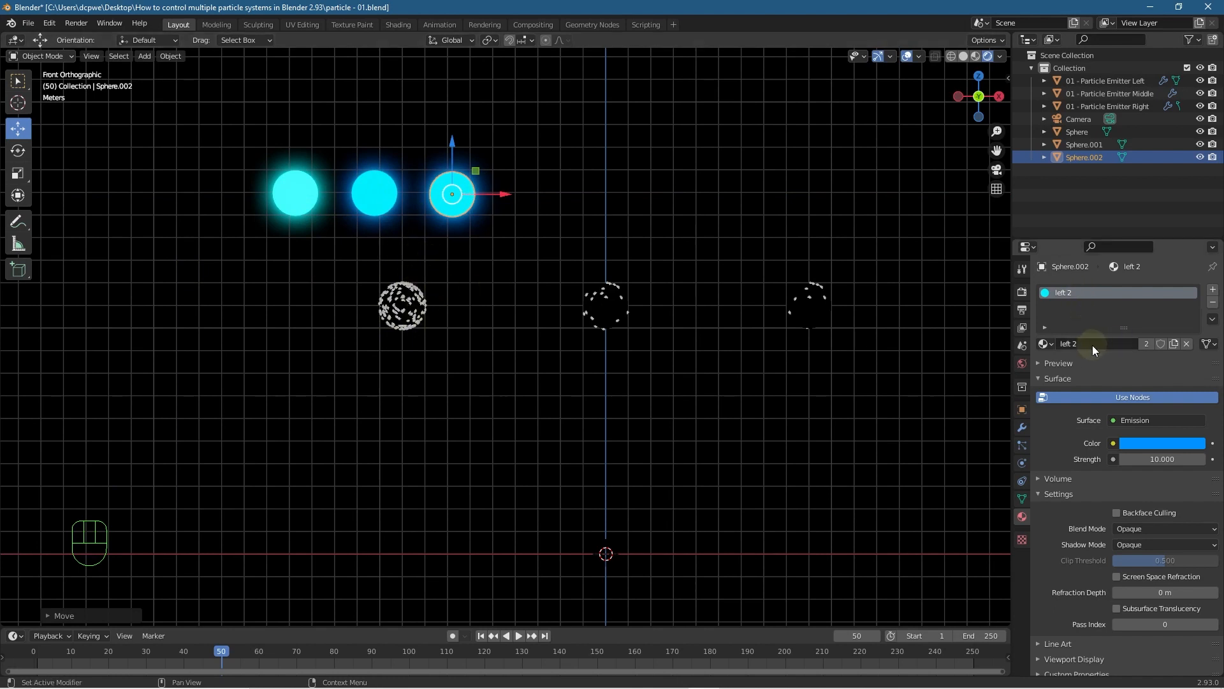
# - Make the third sphere's material a single-user copy and rename it "left 3"
pyautogui.click(1146, 345)
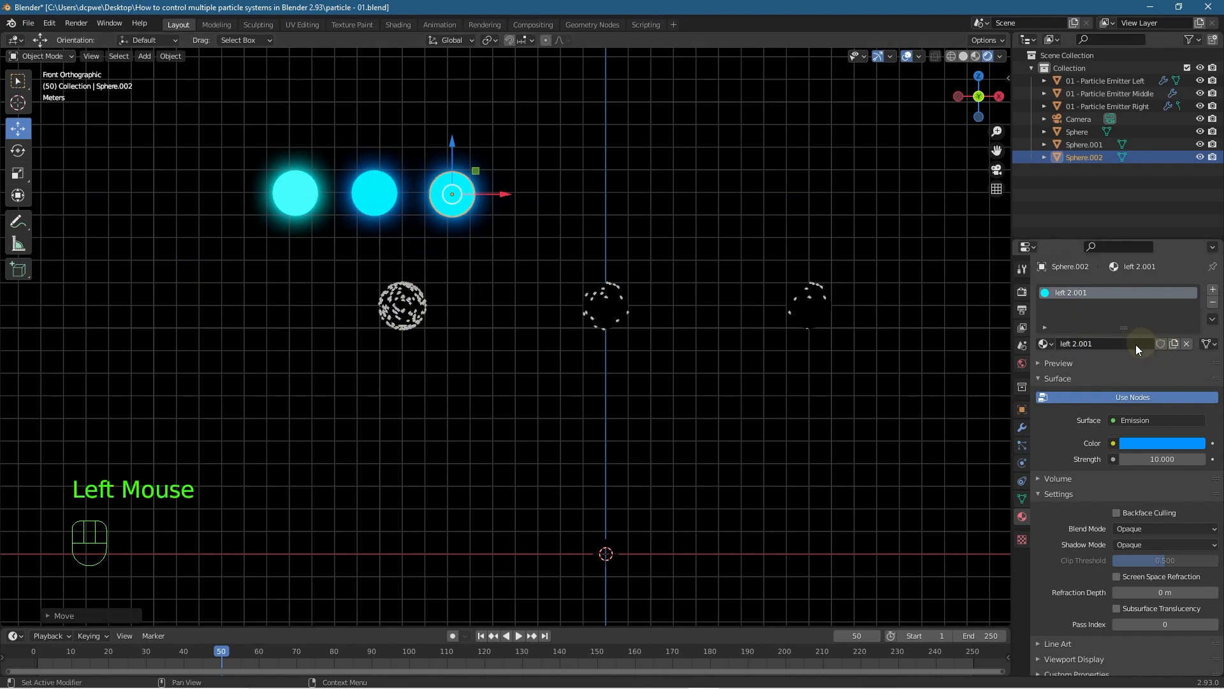
pyautogui.click(1120, 340)
pyautogui.moveTo(1075, 345); pyautogui.dragTo(1133, 345)
pyautogui.write('3')
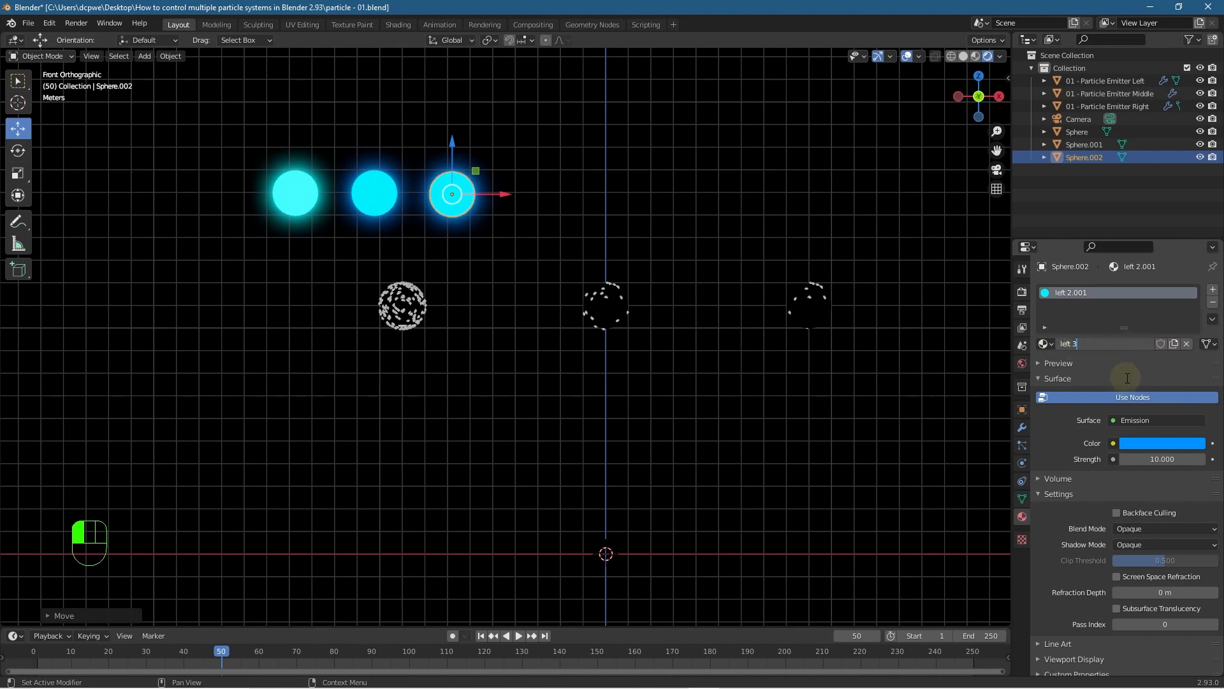
pyautogui.click(1059, 437)
# - Set the emission color of the "left 3" material to deep blue
pyautogui.click(1141, 445)
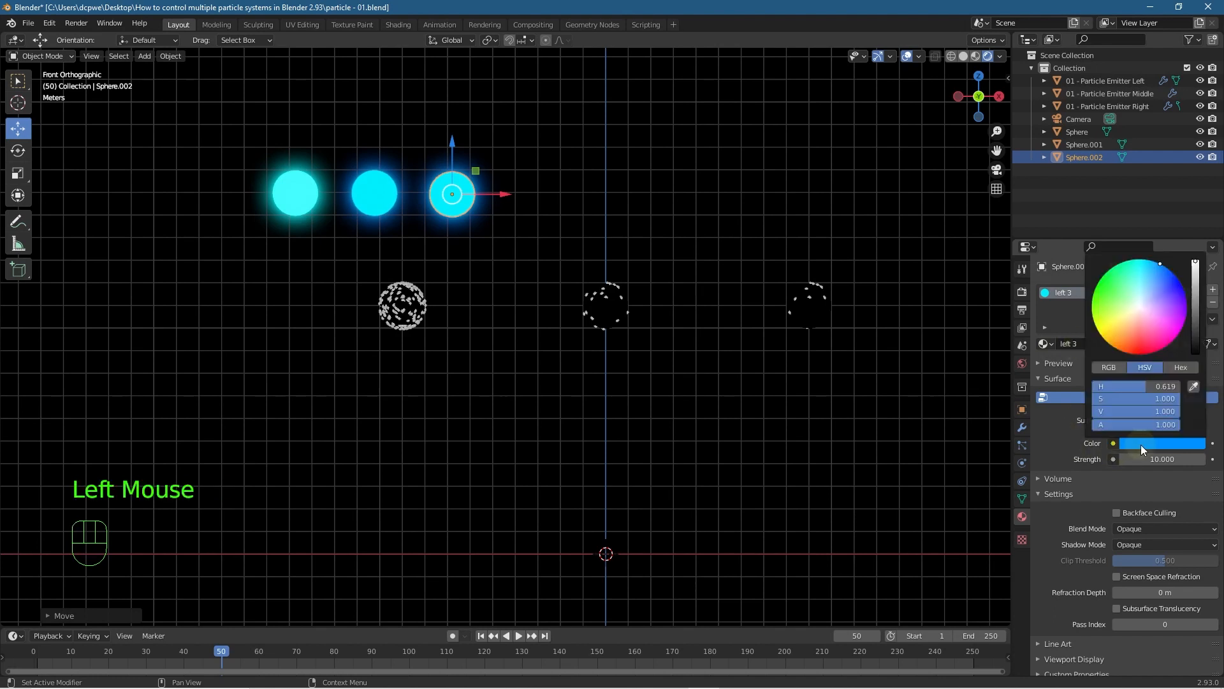
pyautogui.moveTo(1161, 264); pyautogui.dragTo(1178, 277)
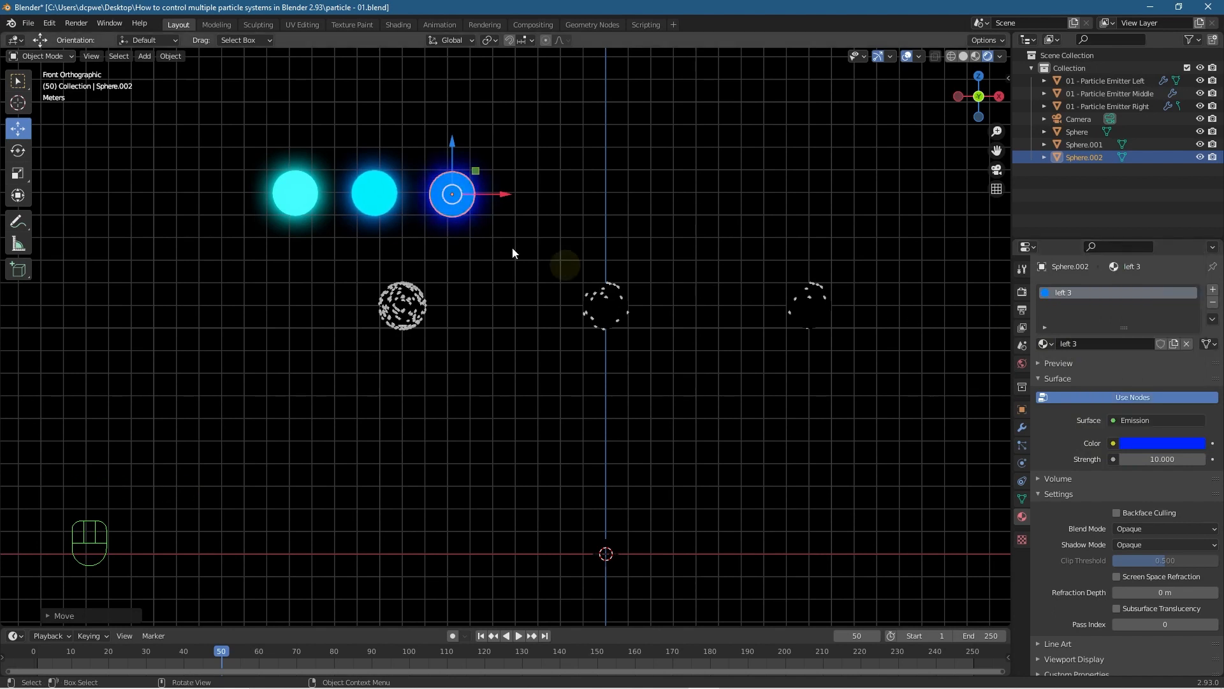
pyautogui.click(491, 262)
# - Move all three glowing spheres together to the left along X and deselect them
pyautogui.moveTo(517, 133); pyautogui.dragTo(227, 237)
pyautogui.moveTo(422, 193); pyautogui.dragTo(368, 190)
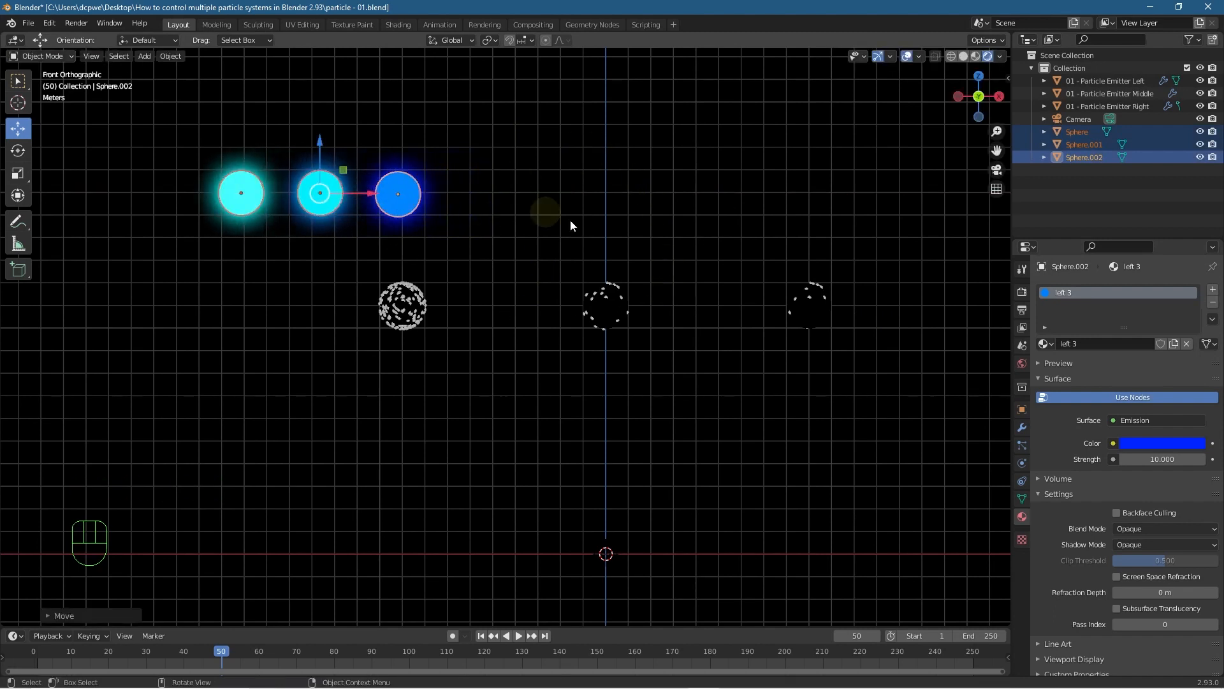
pyautogui.click(621, 222)
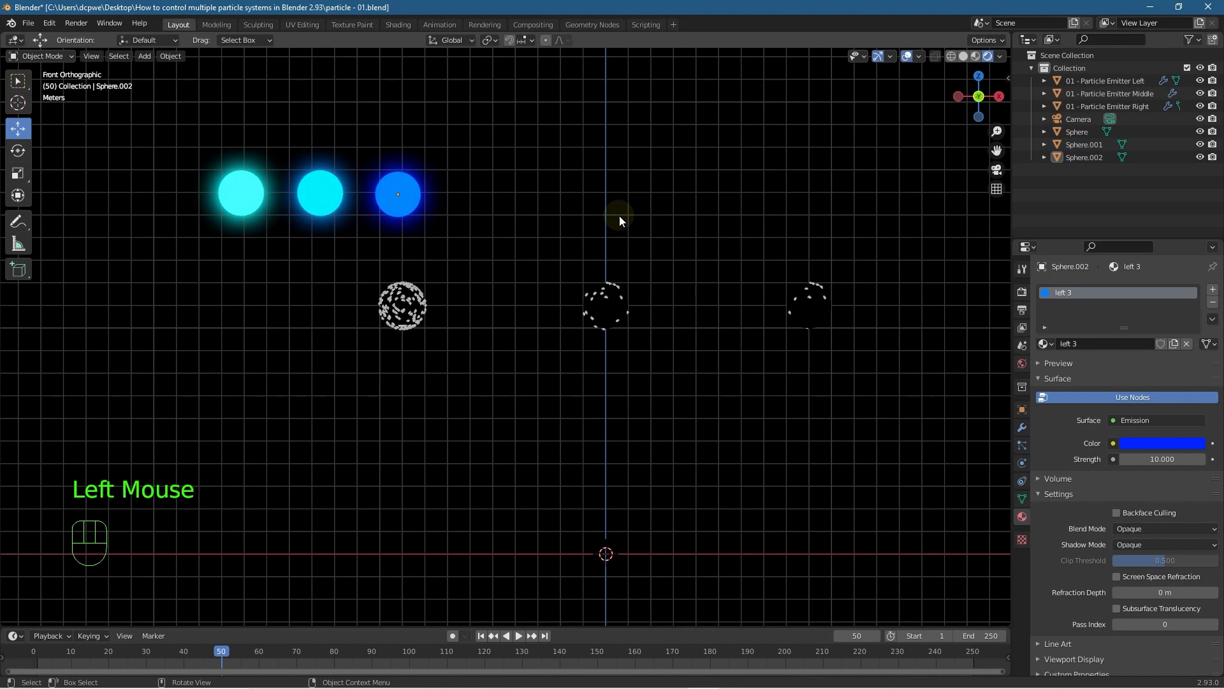
# - Rename the cyan sphere object to "left 1" and the middle sphere object to "left 2", matching their materials
pyautogui.click(1079, 132)
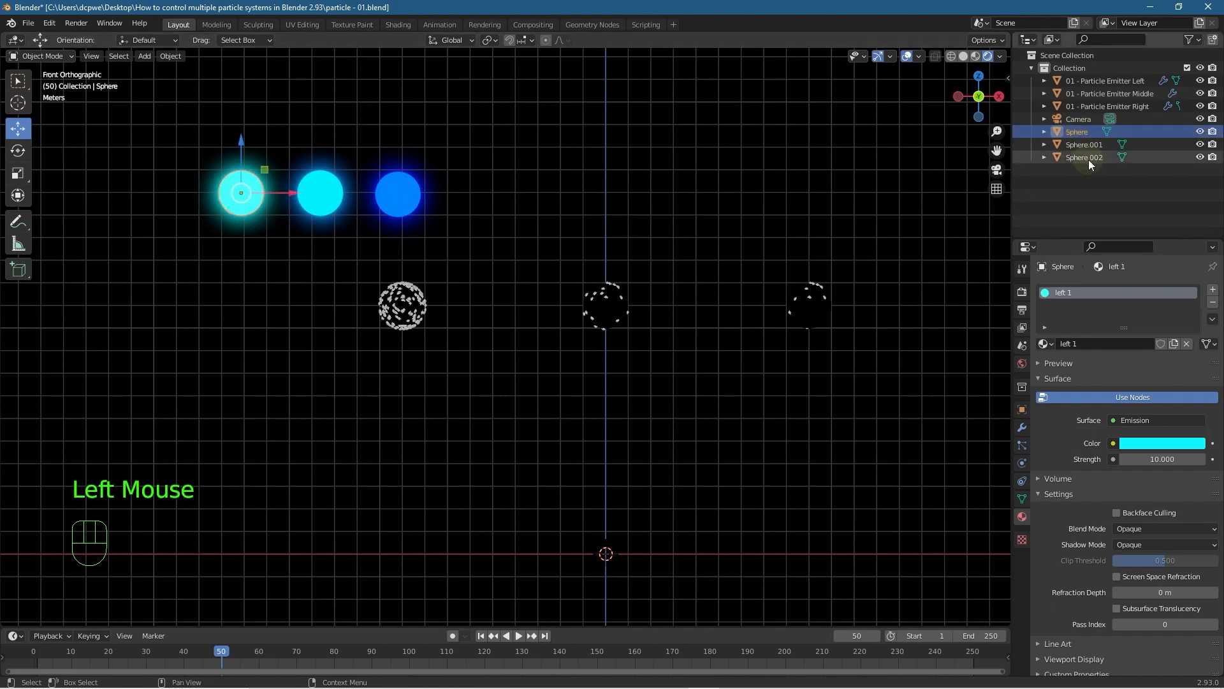
pyautogui.doubleClick(1086, 343)
pyautogui.hotkey('ctrl', 'c')
pyautogui.click(1078, 131)
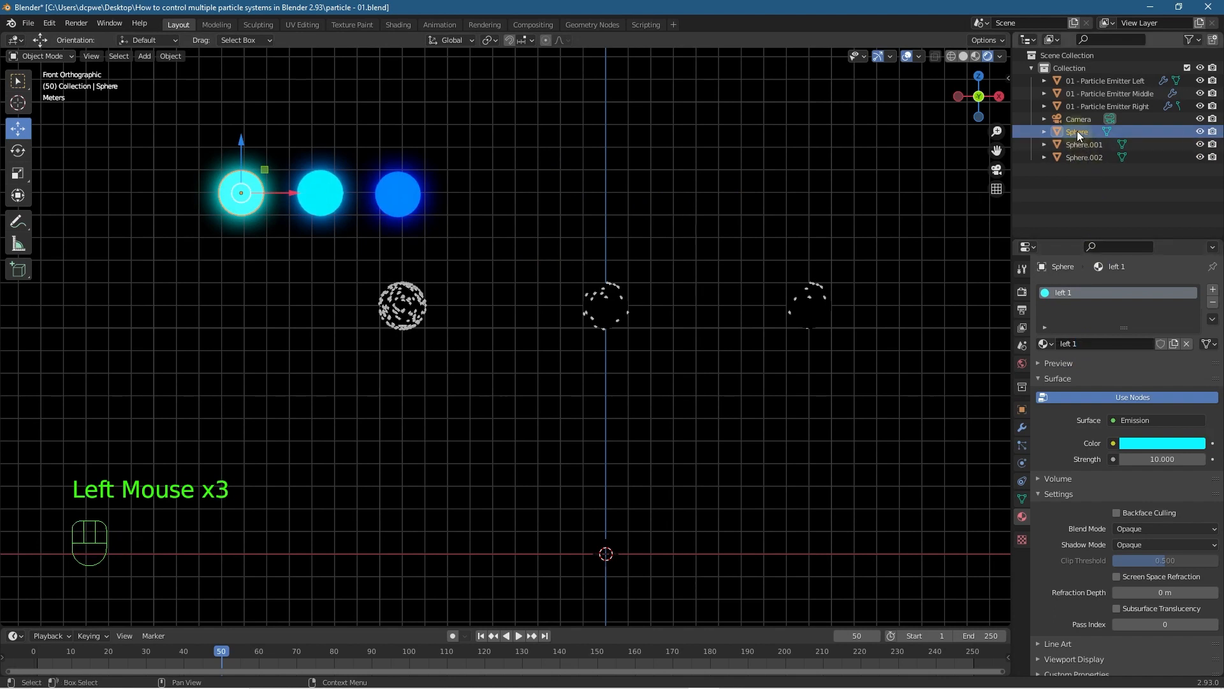
pyautogui.doubleClick(1077, 131)
pyautogui.hotkey('ctrl', 'v')
pyautogui.press('Return')
pyautogui.doubleClick(1081, 143)
pyautogui.hotkey('ctrl', 'v')
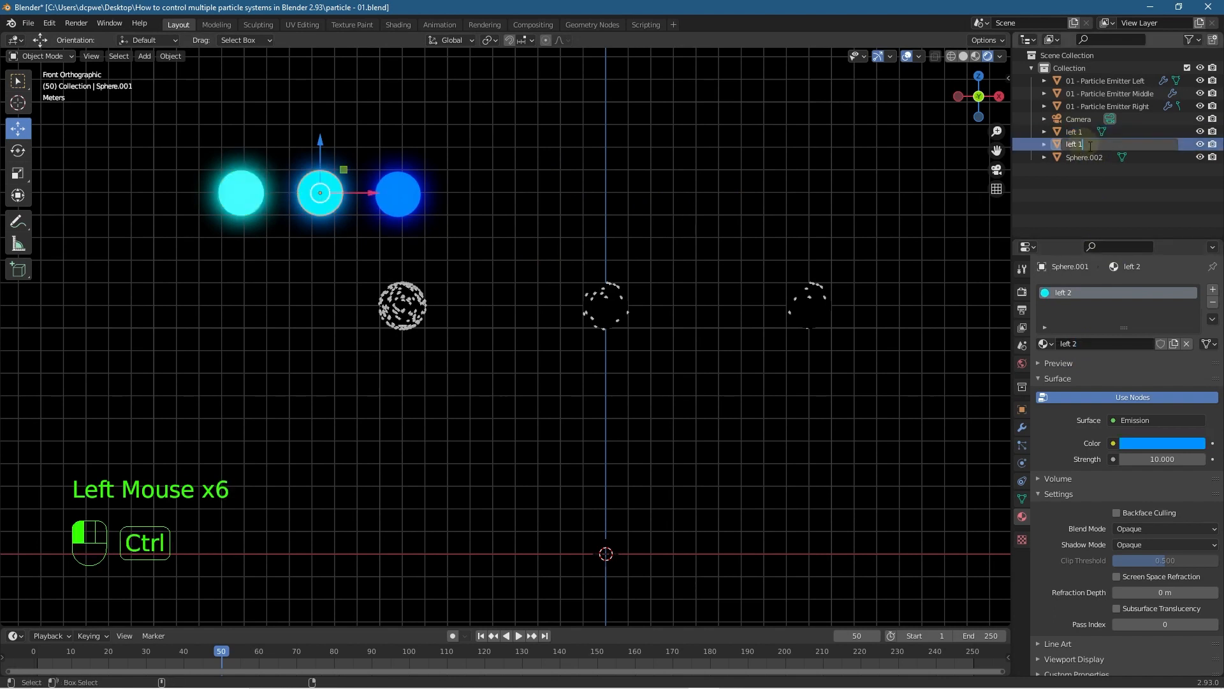
pyautogui.press('Return')
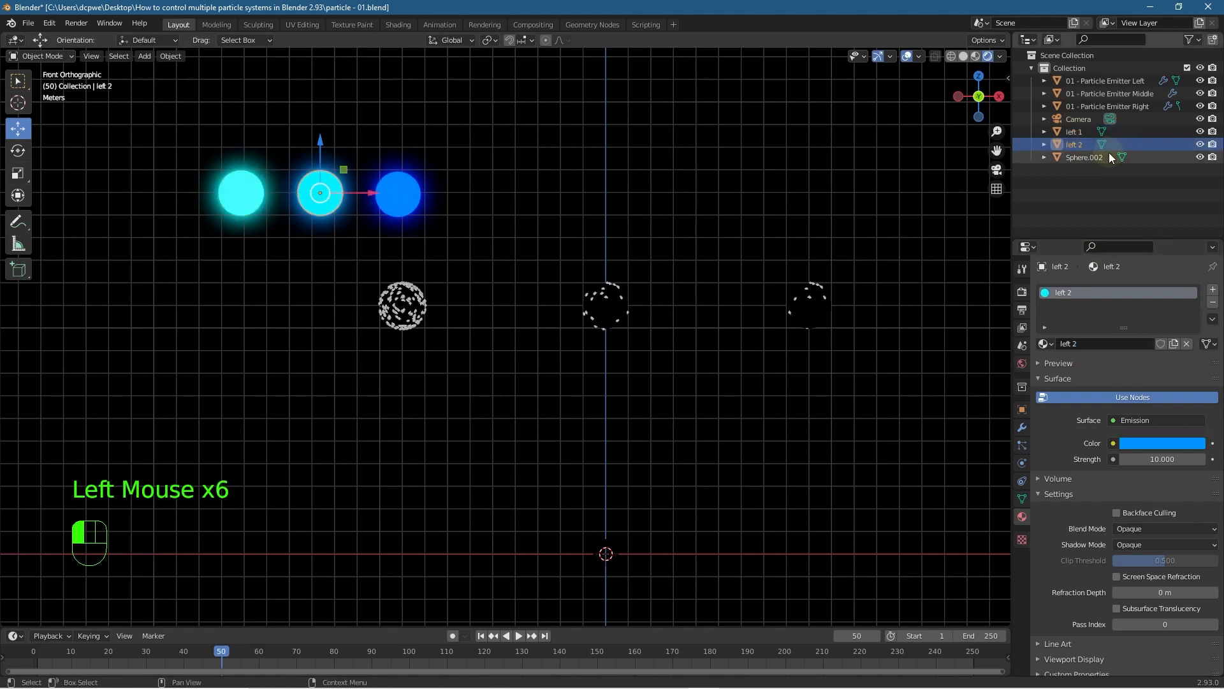
# - Rename the deep blue sphere object to "left 3" and deselect it
pyautogui.doubleClick(1087, 157)
pyautogui.hotkey('ctrl', 'v')
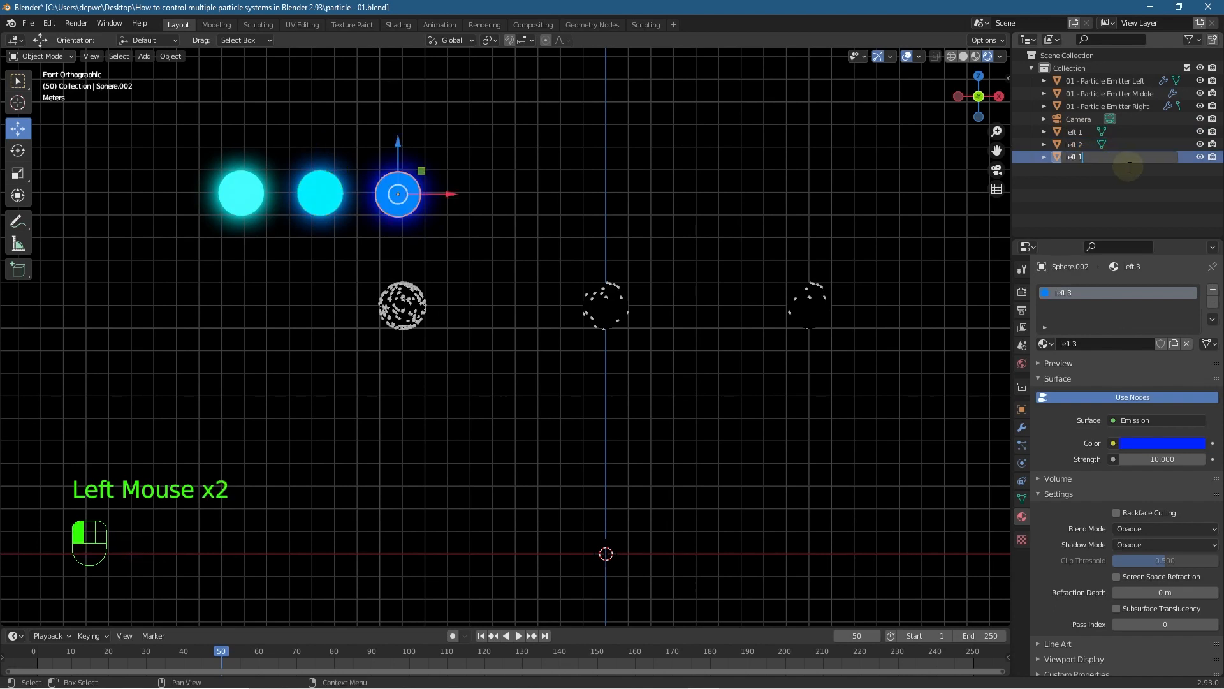
pyautogui.write('3')
pyautogui.press('Return')
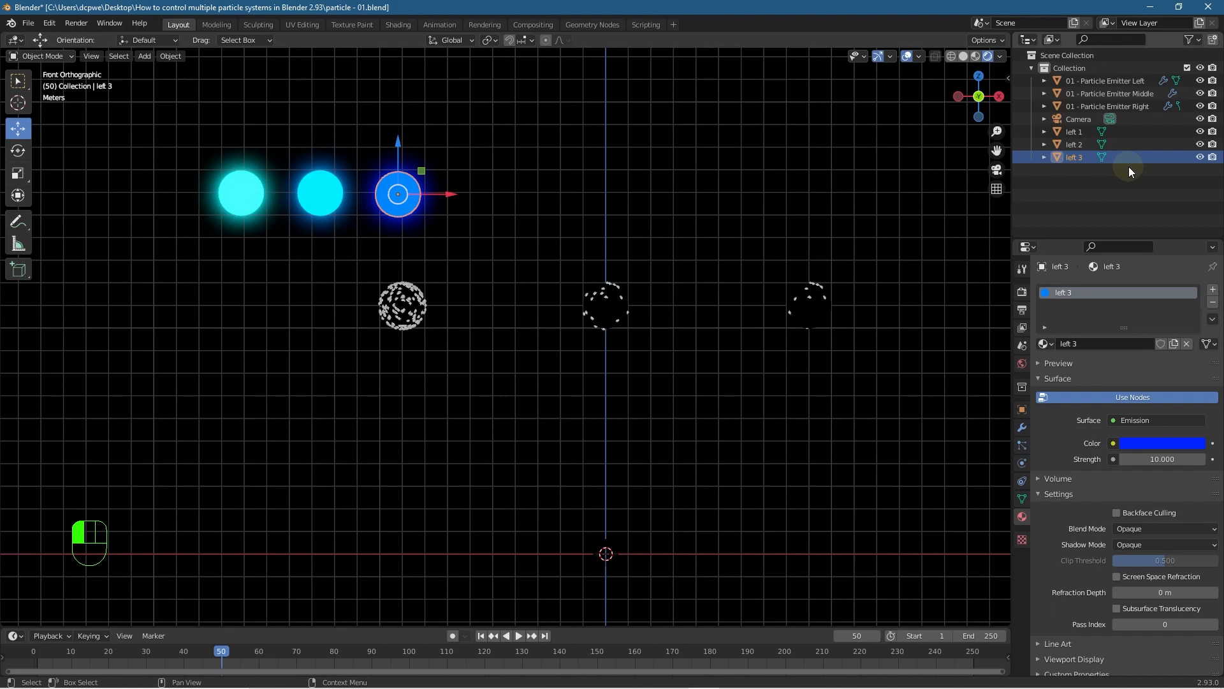
pyautogui.click(1126, 183)
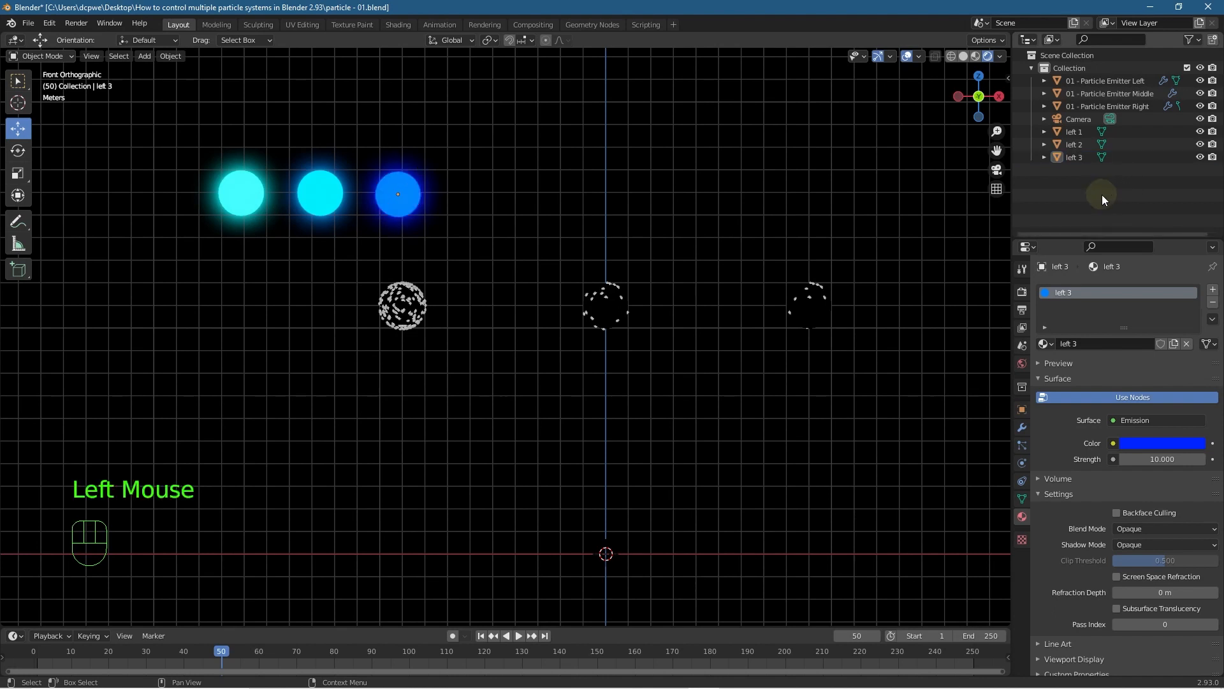
pyautogui.click(1119, 185)
# - Create a new collection in the scene and name it "left particles"
pyautogui.rightClick(1106, 202)
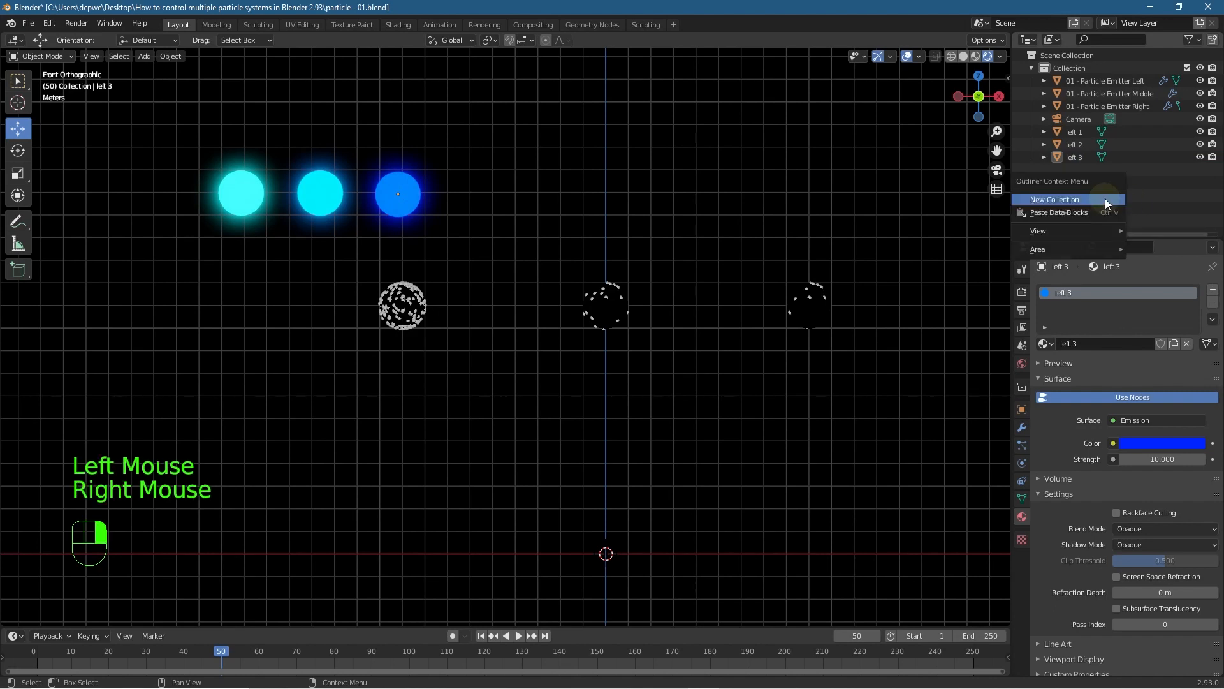
pyautogui.click(1063, 204)
pyautogui.doubleClick(1074, 173)
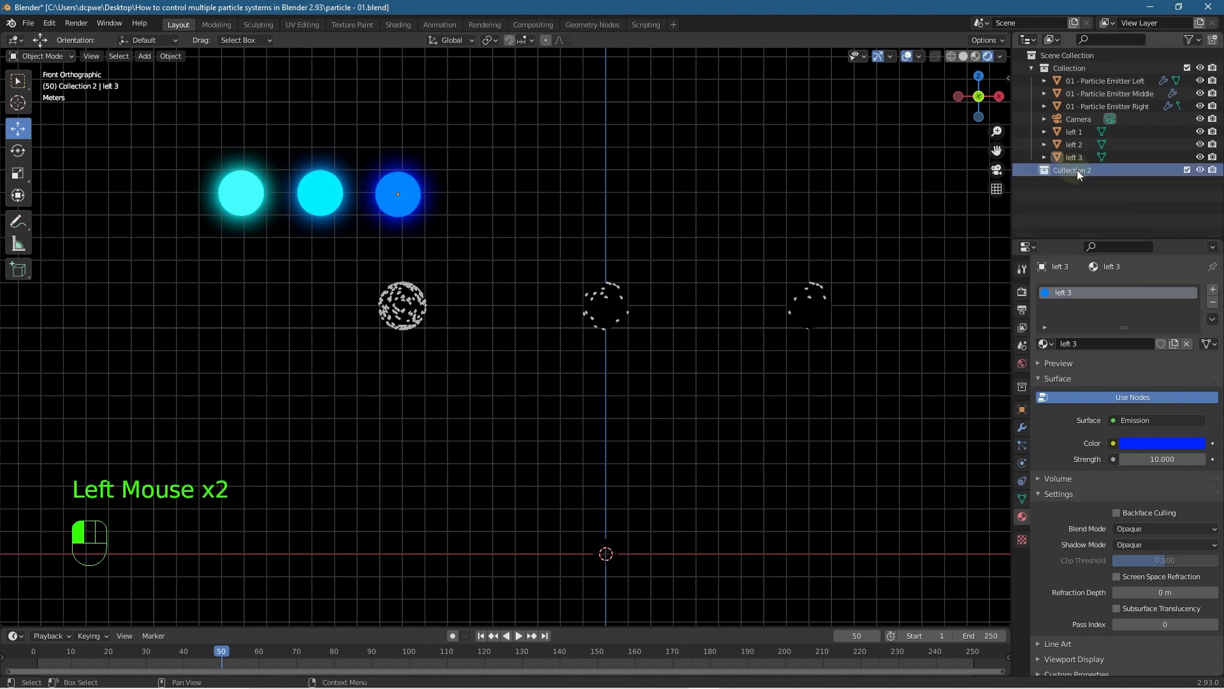
pyautogui.doubleClick(1121, 171)
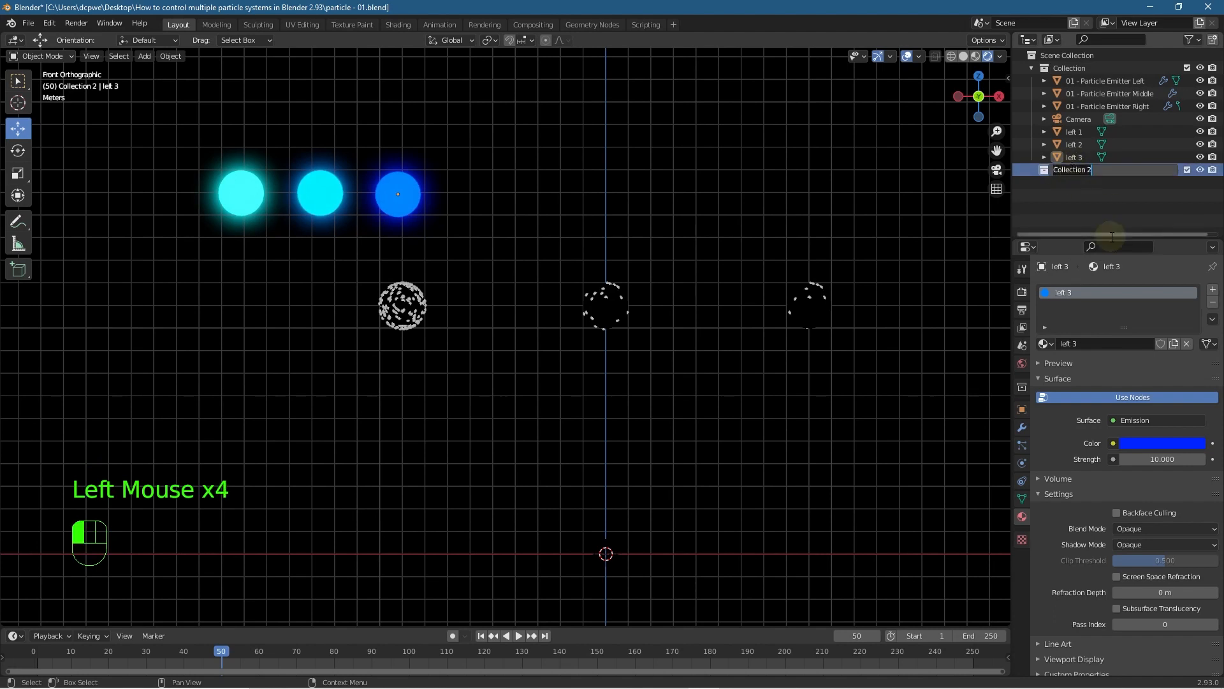
pyautogui.write('left')
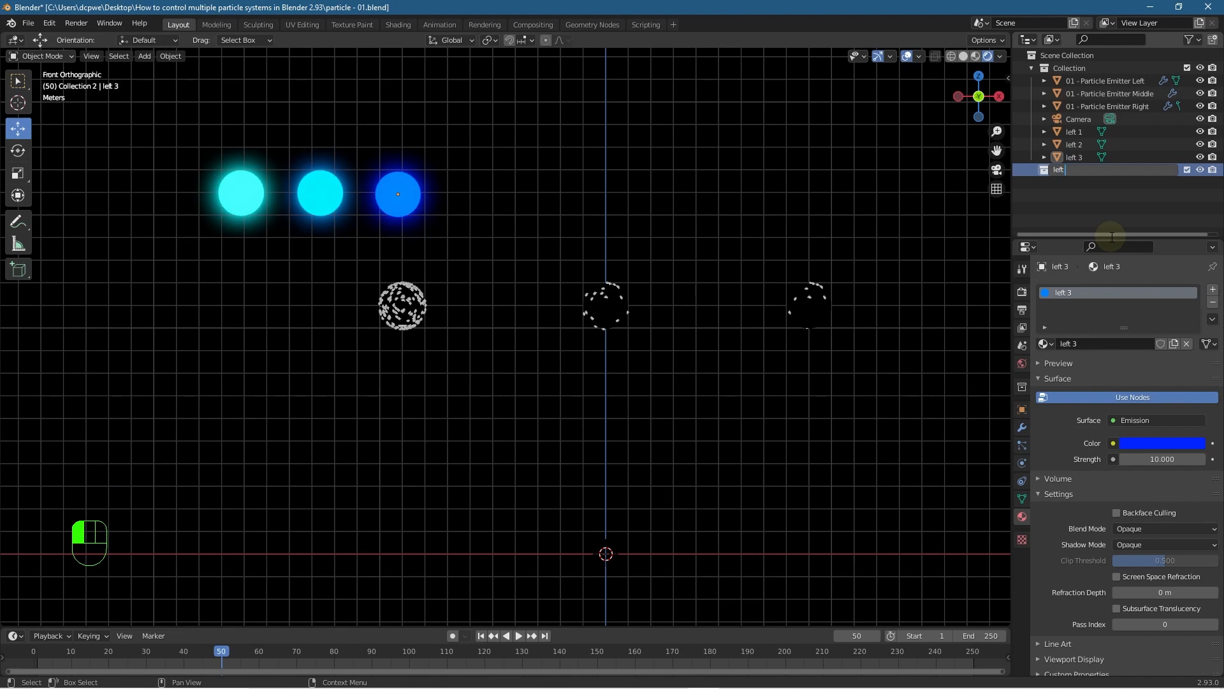
pyautogui.write(' particles')
pyautogui.press('Return')
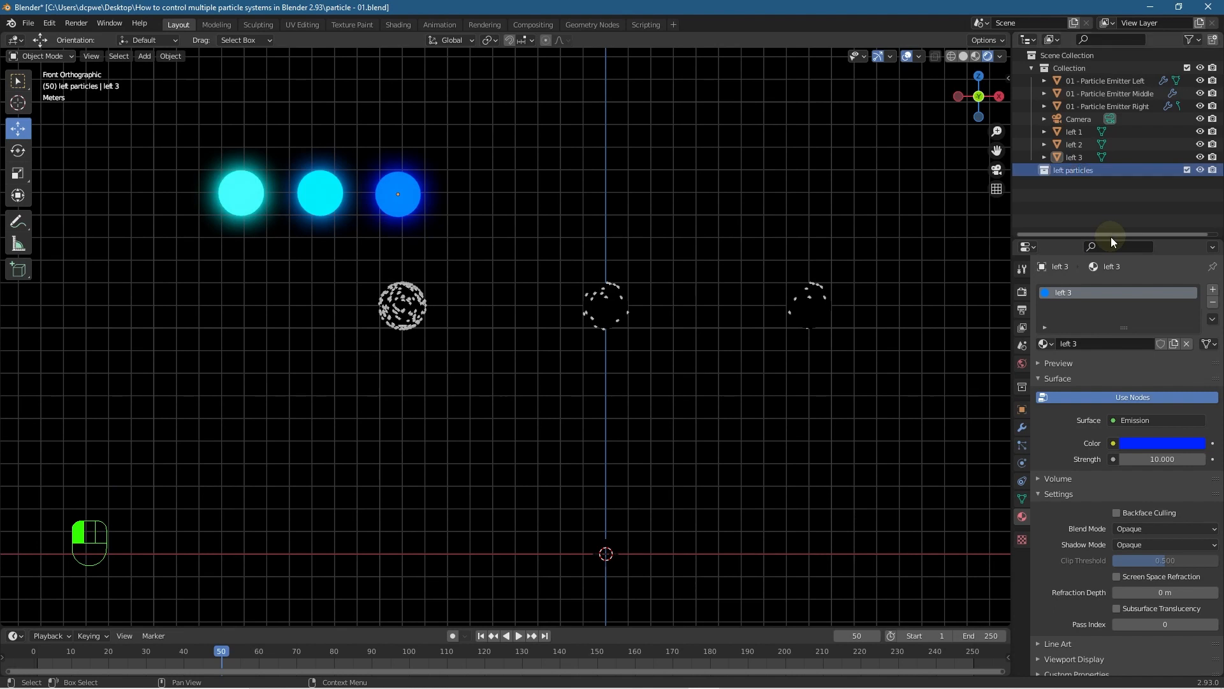
# - Move the "left 1", "left 2" and "left 3" spheres into the "left particles" collection and collapse it
pyautogui.click(1087, 132)
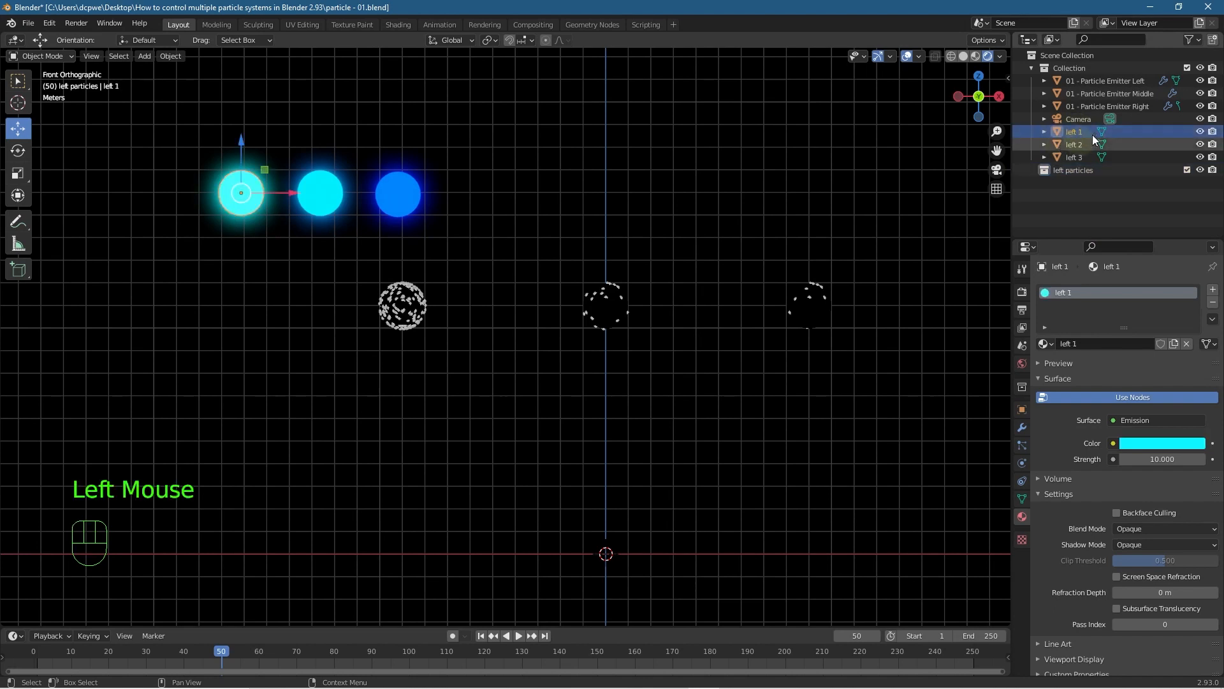
pyautogui.keyDown('shift'); pyautogui.click(1078, 144); pyautogui.keyUp('shift')
pyautogui.keyDown('shift'); pyautogui.click(1075, 159); pyautogui.keyUp('shift')
pyautogui.moveTo(1076, 159); pyautogui.dragTo(1090, 177)
pyautogui.click(1032, 132)
pyautogui.click(1031, 132)
pyautogui.click(1031, 132)
pyautogui.click(1031, 132)
pyautogui.click(1031, 132)
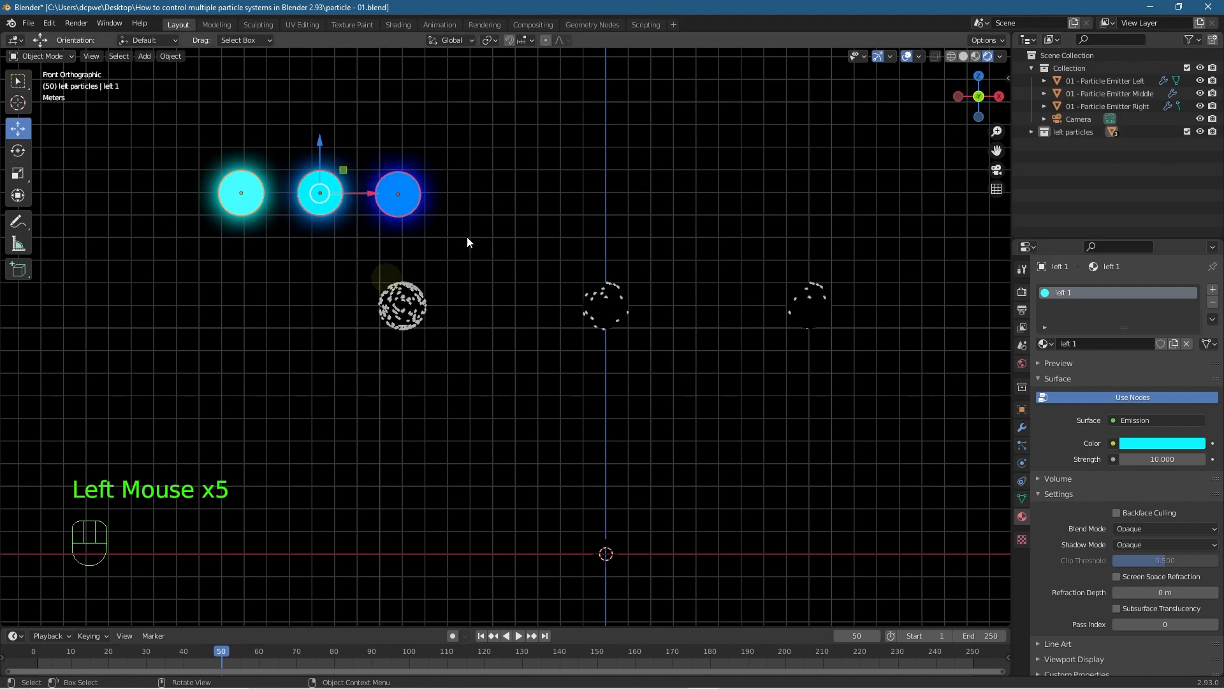
# - Duplicate the "left particles" collection and move its three copied spheres right along X to above the middle emitter
pyautogui.rightClick(1077, 133)
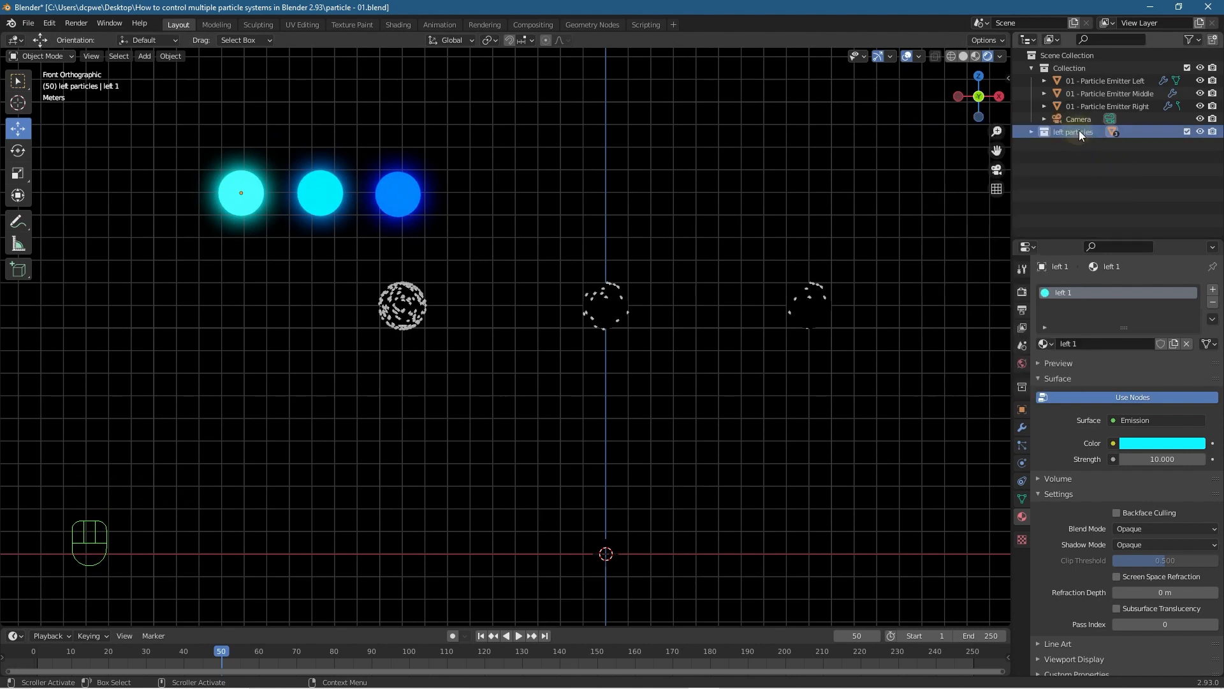
pyautogui.rightClick(1081, 134)
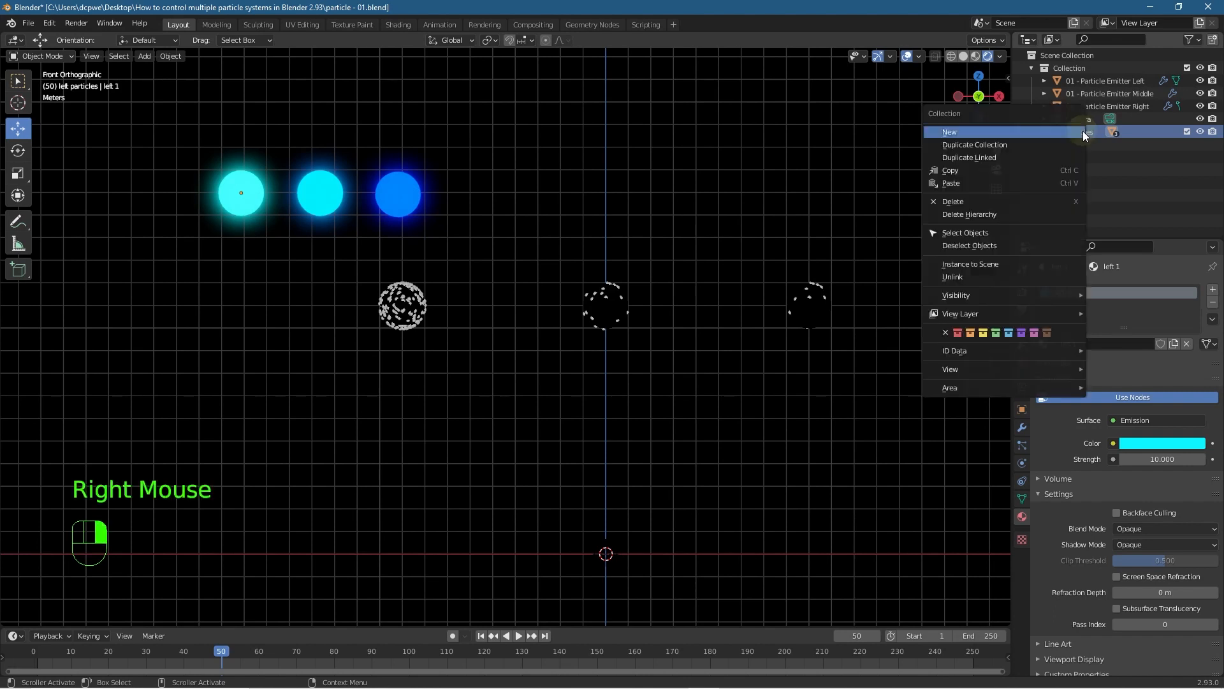
pyautogui.click(982, 145)
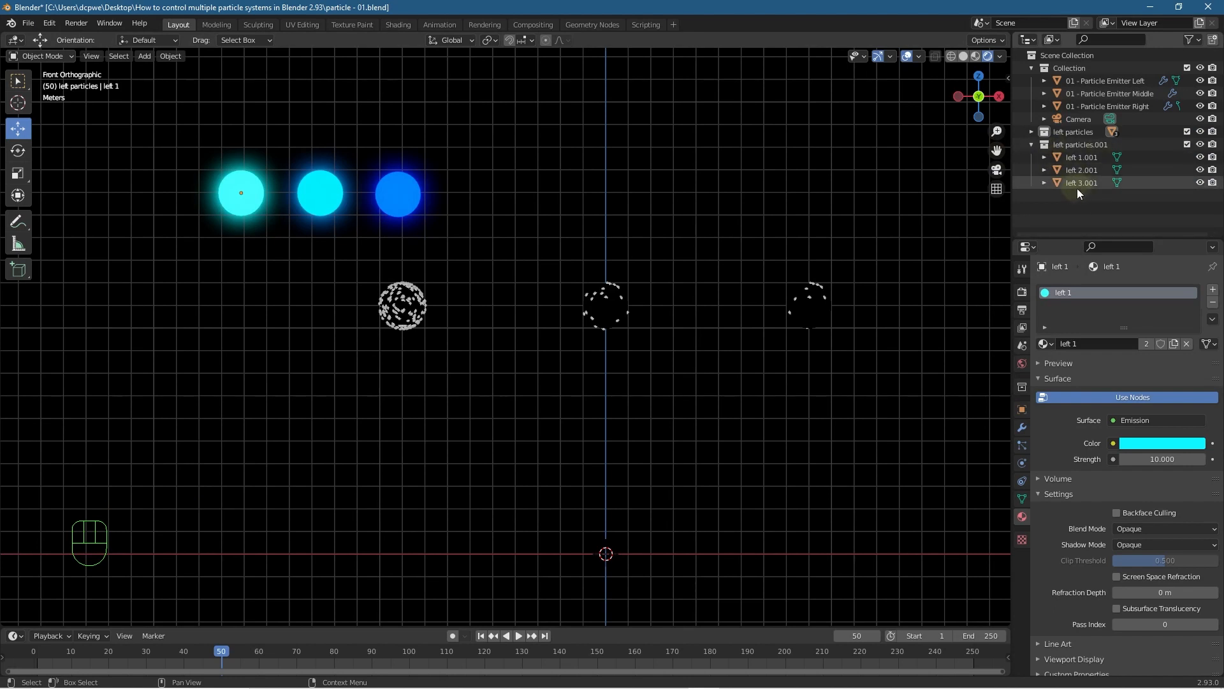
pyautogui.click(1077, 157)
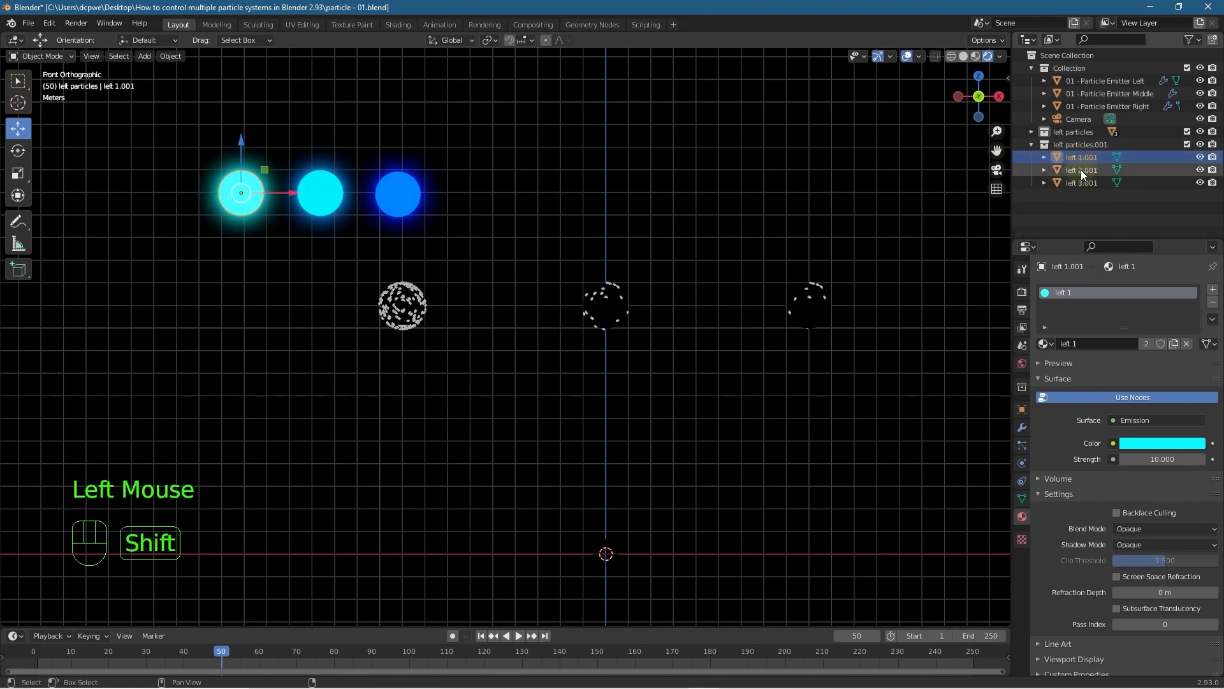
pyautogui.keyDown('shift'); pyautogui.click(1081, 170); pyautogui.keyUp('shift')
pyautogui.keyDown('shift'); pyautogui.click(1082, 182); pyautogui.keyUp('shift')
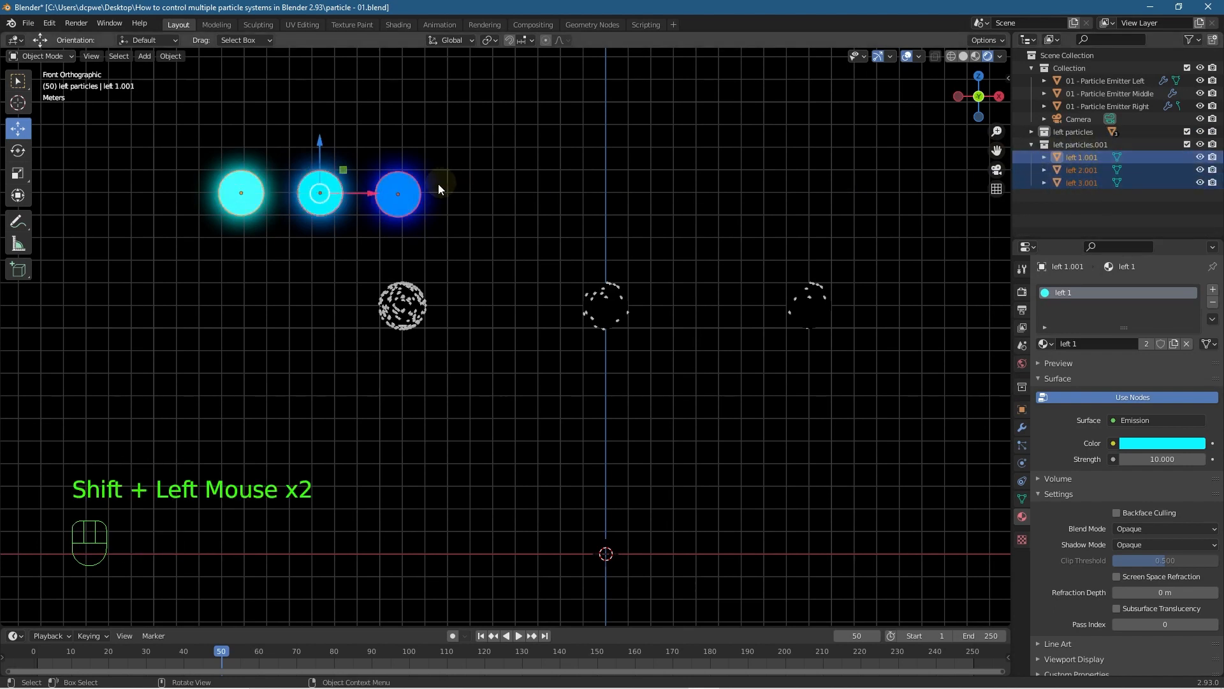
pyautogui.moveTo(374, 193); pyautogui.dragTo(651, 191)
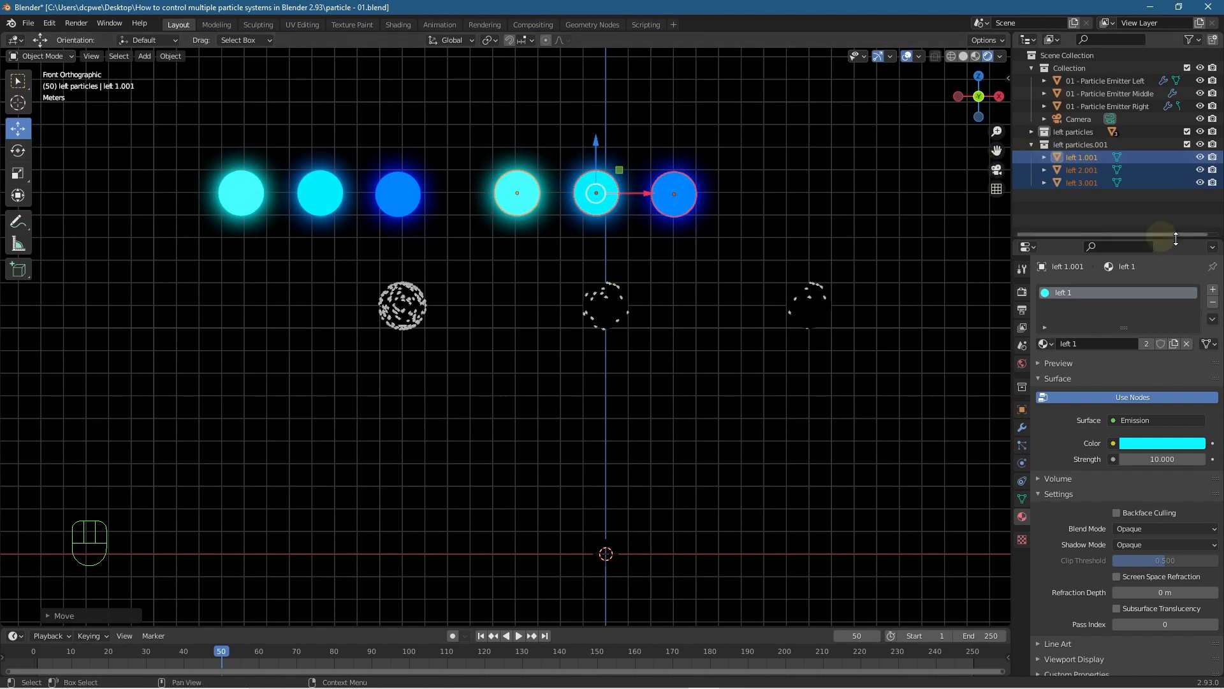
# - Rename the duplicated collection "left particles.001" to "midddle particles"
pyautogui.rightClick(1072, 132)
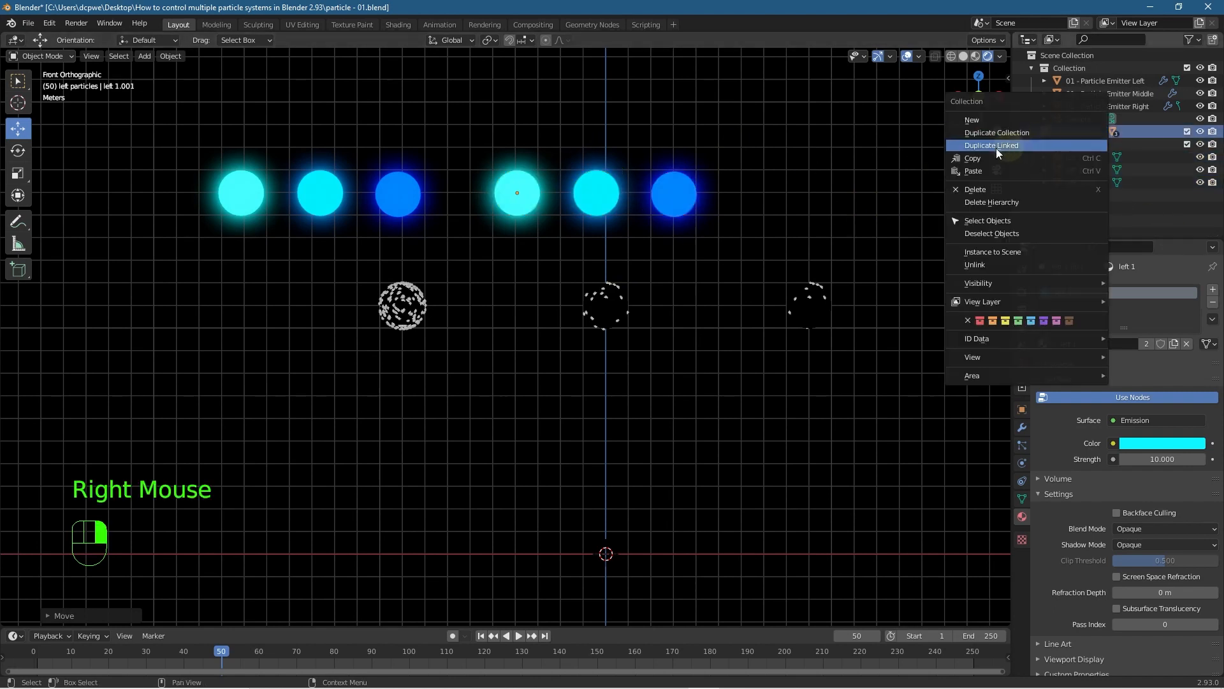
pyautogui.click(972, 133)
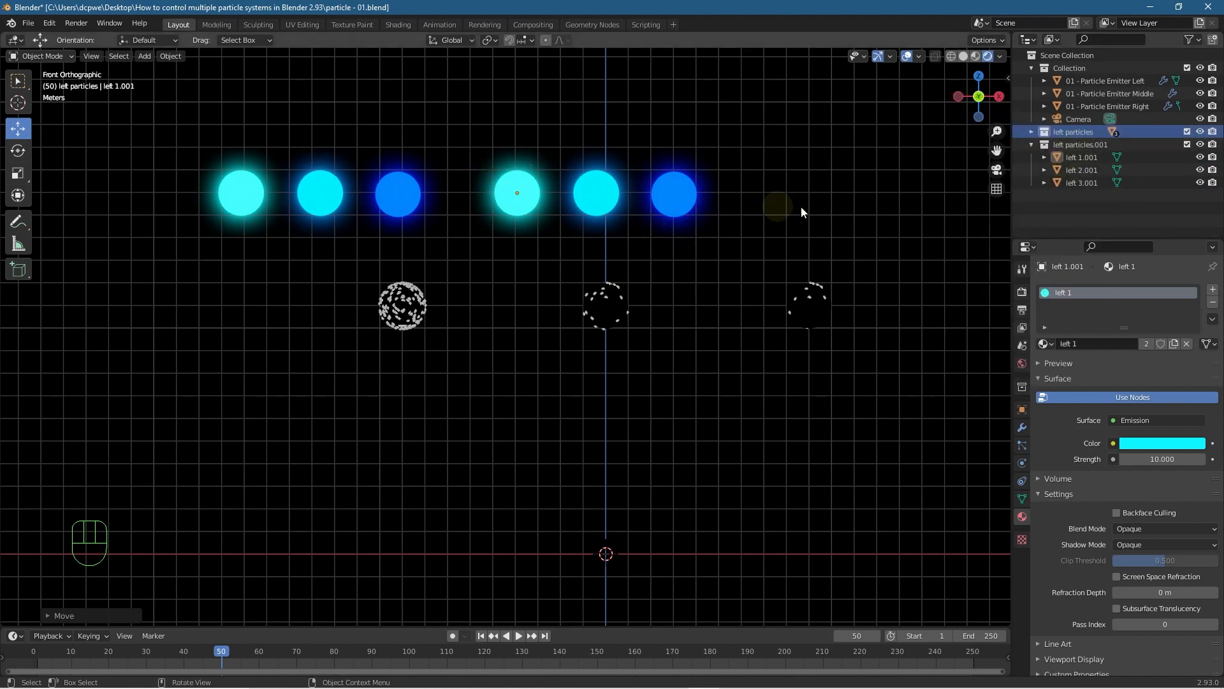
pyautogui.doubleClick(1086, 144)
pyautogui.moveTo(1112, 145); pyautogui.dragTo(1093, 144)
pyautogui.press('BackSpace')
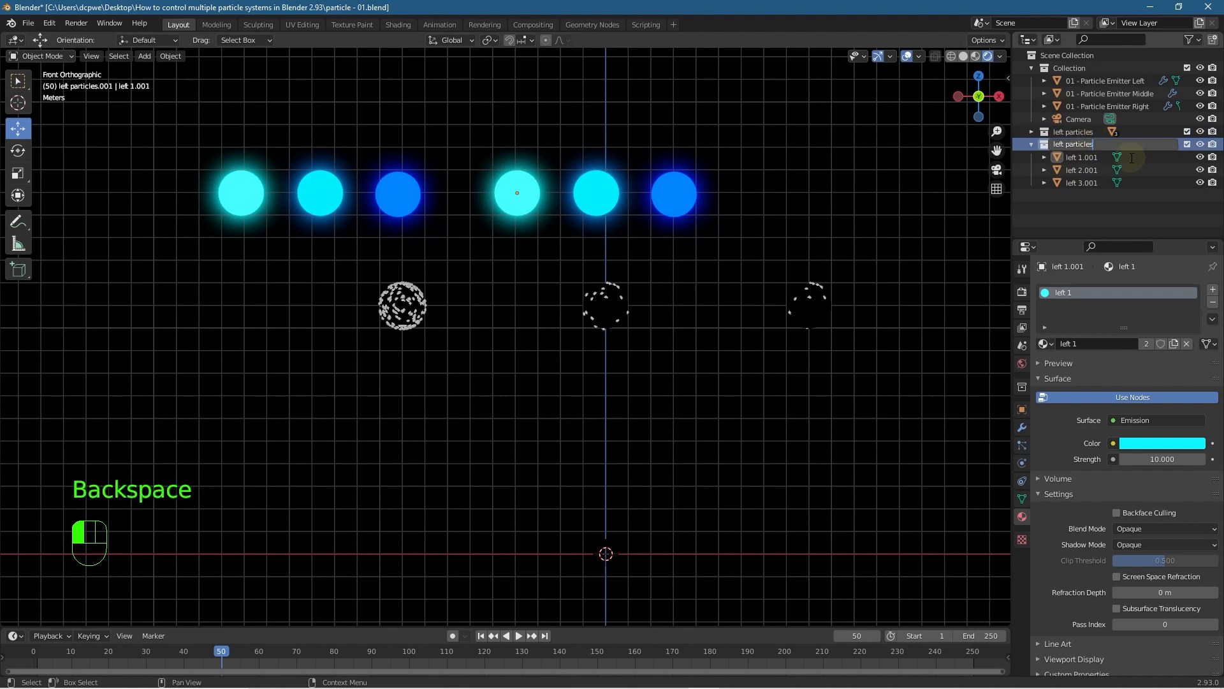
pyautogui.press('BackSpace')
pyautogui.press('BackSpace')
pyautogui.press('BackSpace')
pyautogui.press('BackSpace')
pyautogui.write('middle')
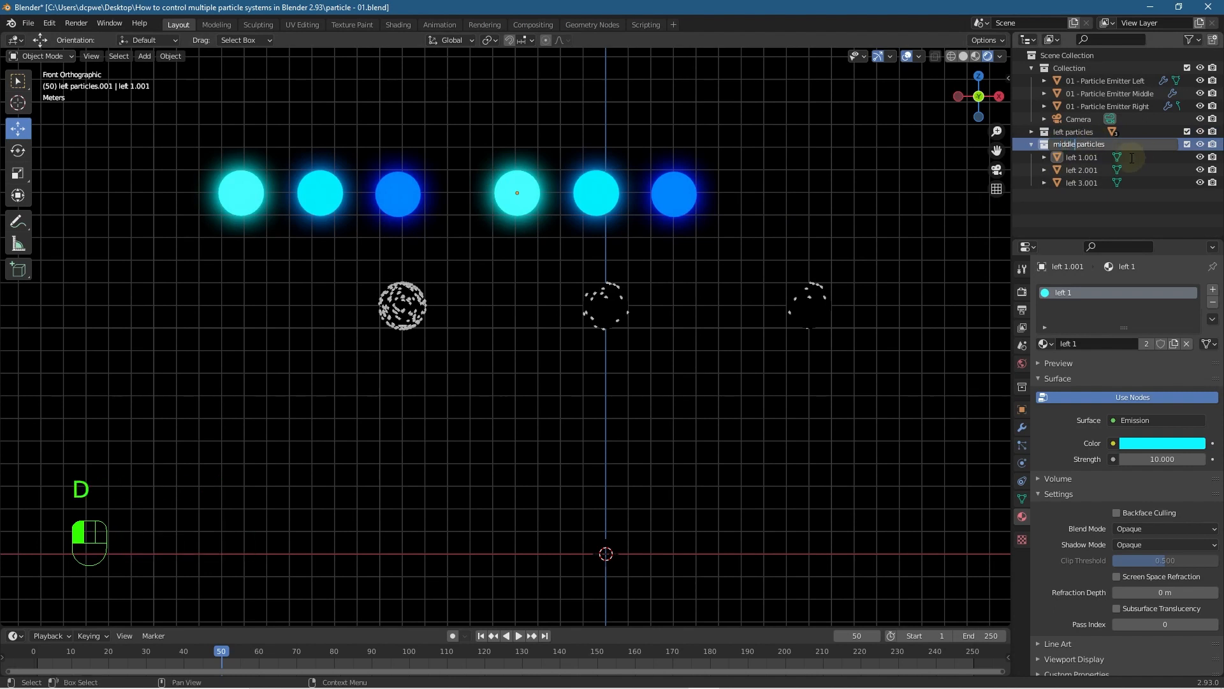
pyautogui.press('BackSpace')
pyautogui.press('BackSpace')
pyautogui.write('d')
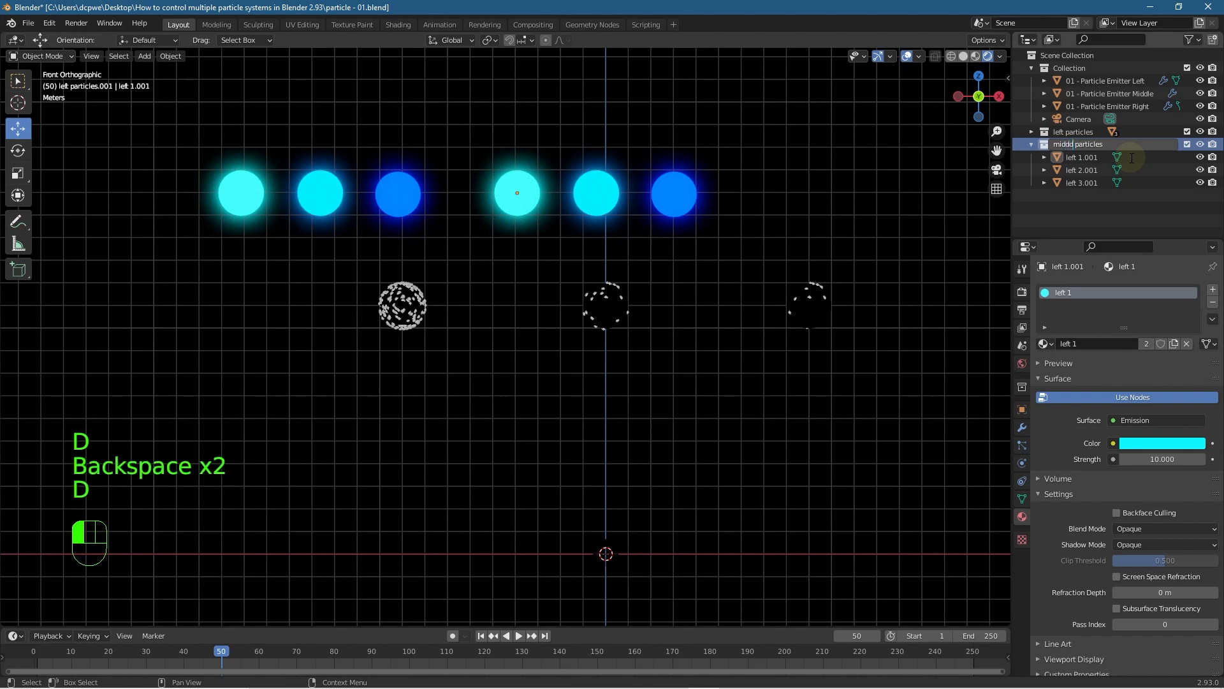
pyautogui.click(1132, 158)
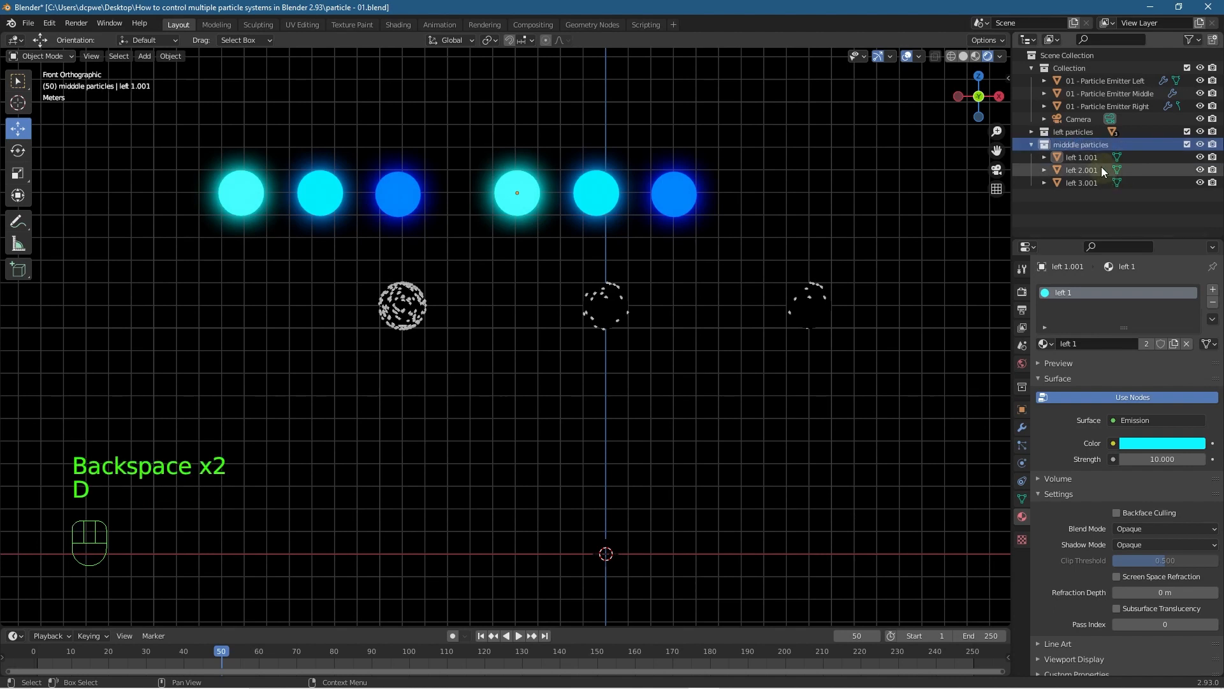
# - Rename the copied cyan sphere object "left 1.001" to "middle 1"
pyautogui.doubleClick(1089, 157)
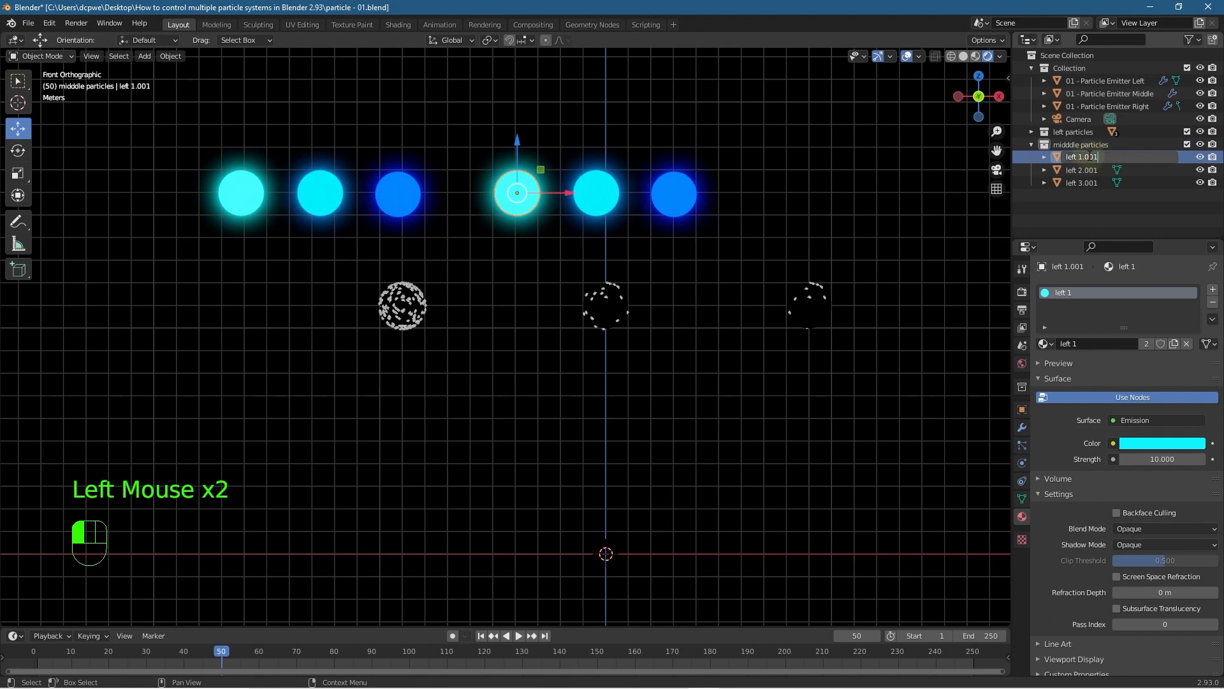
pyautogui.write('Mi')
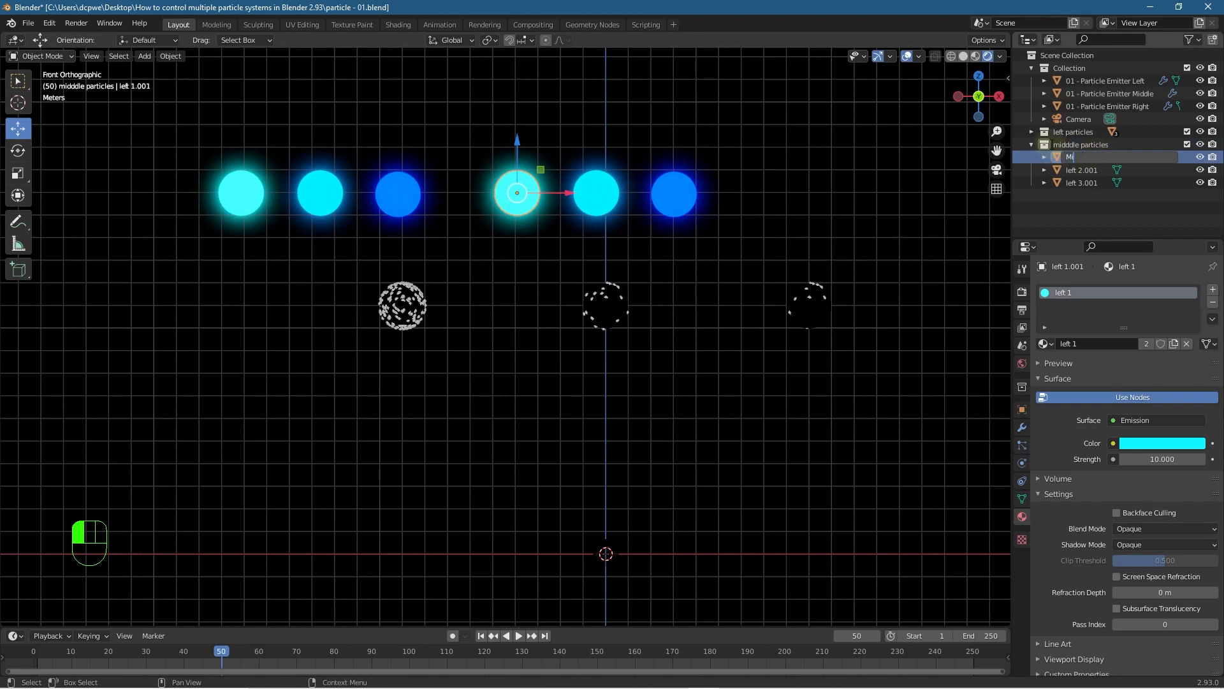
pyautogui.write('d')
pyautogui.press('BackSpace')
pyautogui.press('BackSpace')
pyautogui.press('BackSpace')
pyautogui.write('middle 1')
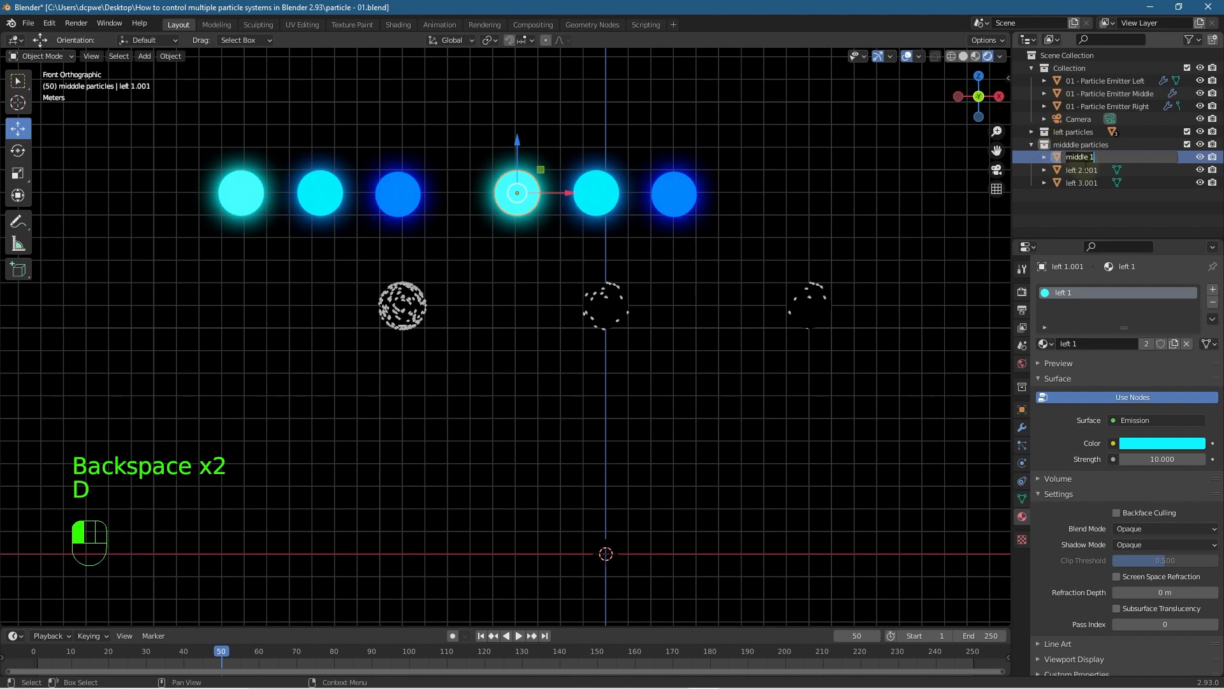
pyautogui.click(1087, 171)
# - Give the copied deep blue sphere object the name "middle 1"
pyautogui.doubleClick(1087, 171)
pyautogui.write('middle 1')
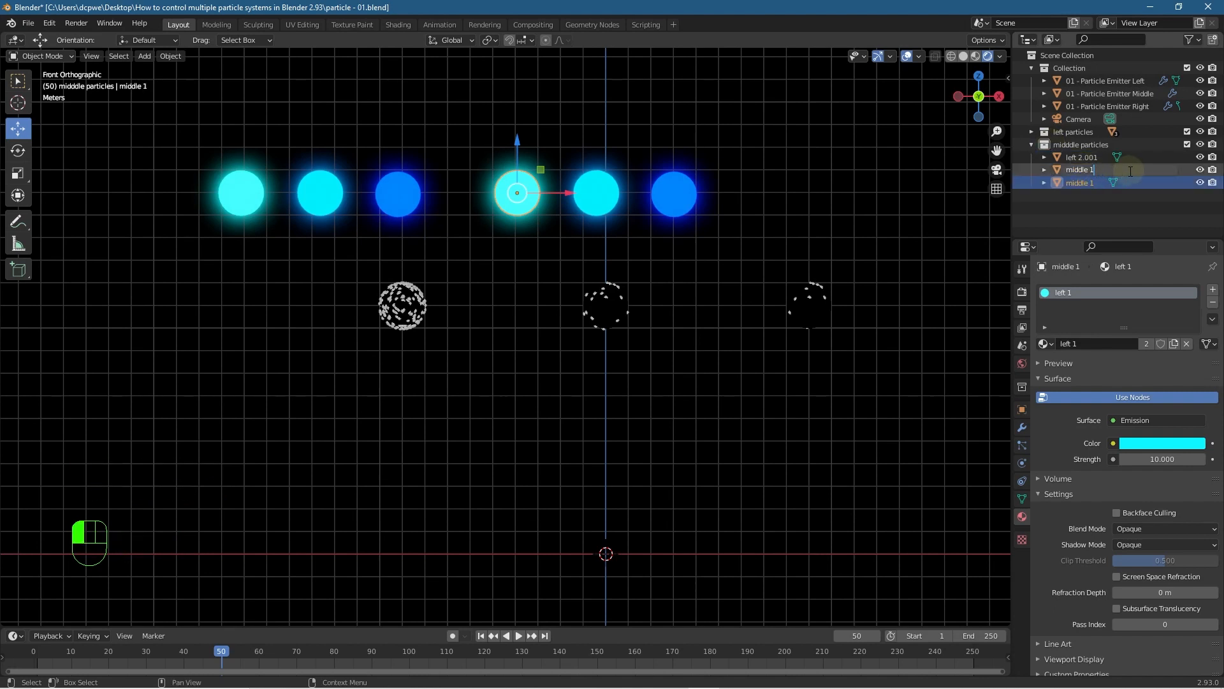
pyautogui.click(1115, 227)
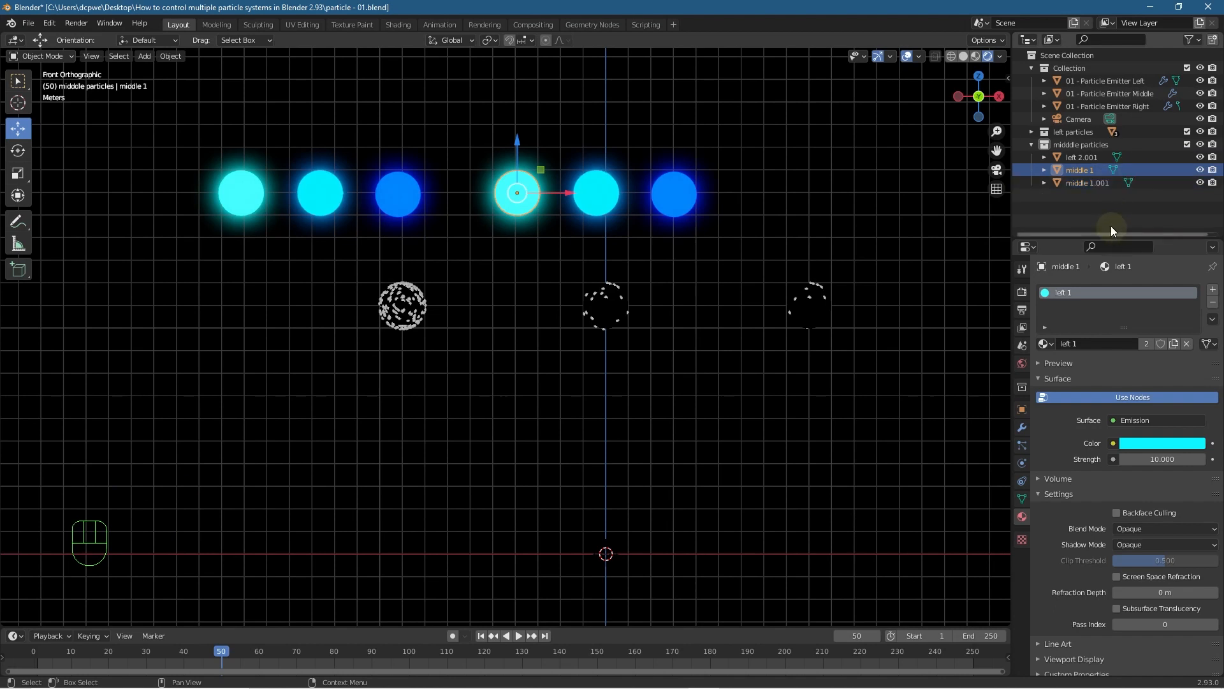
pyautogui.click(1086, 171)
pyautogui.click(1096, 181)
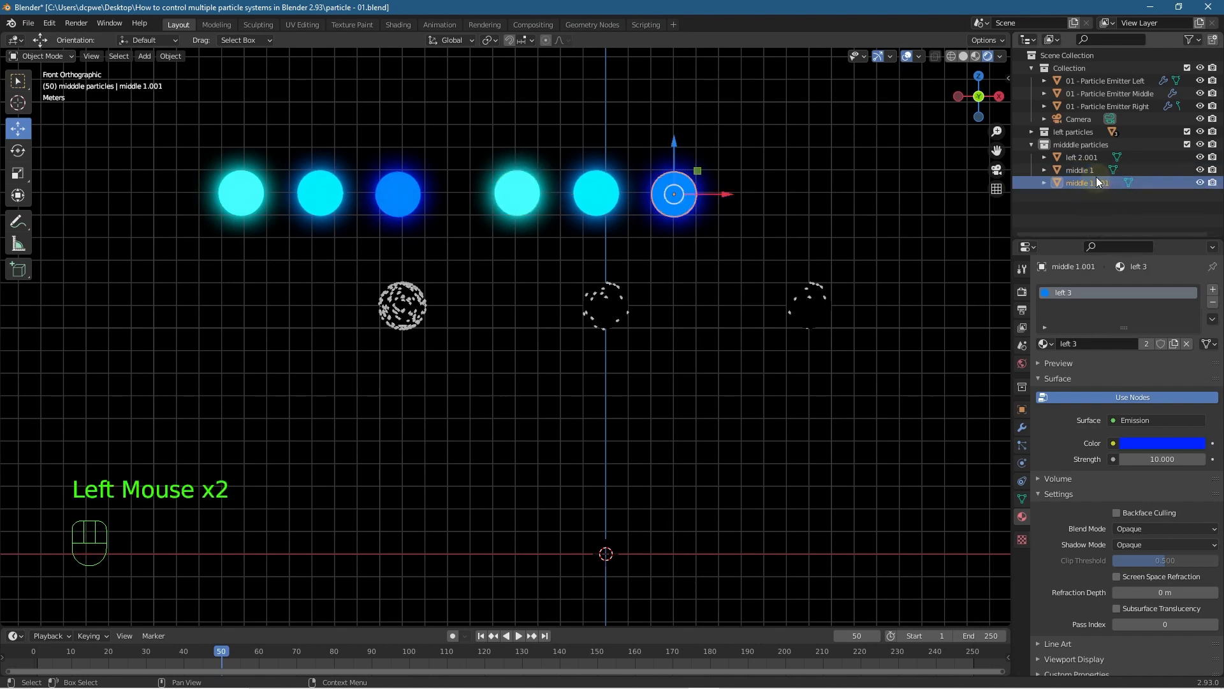
# - Rename the copied second sphere object "left 2.001" to "middle 2"
pyautogui.click(1092, 159)
pyautogui.doubleClick(1088, 157)
pyautogui.write('middle')
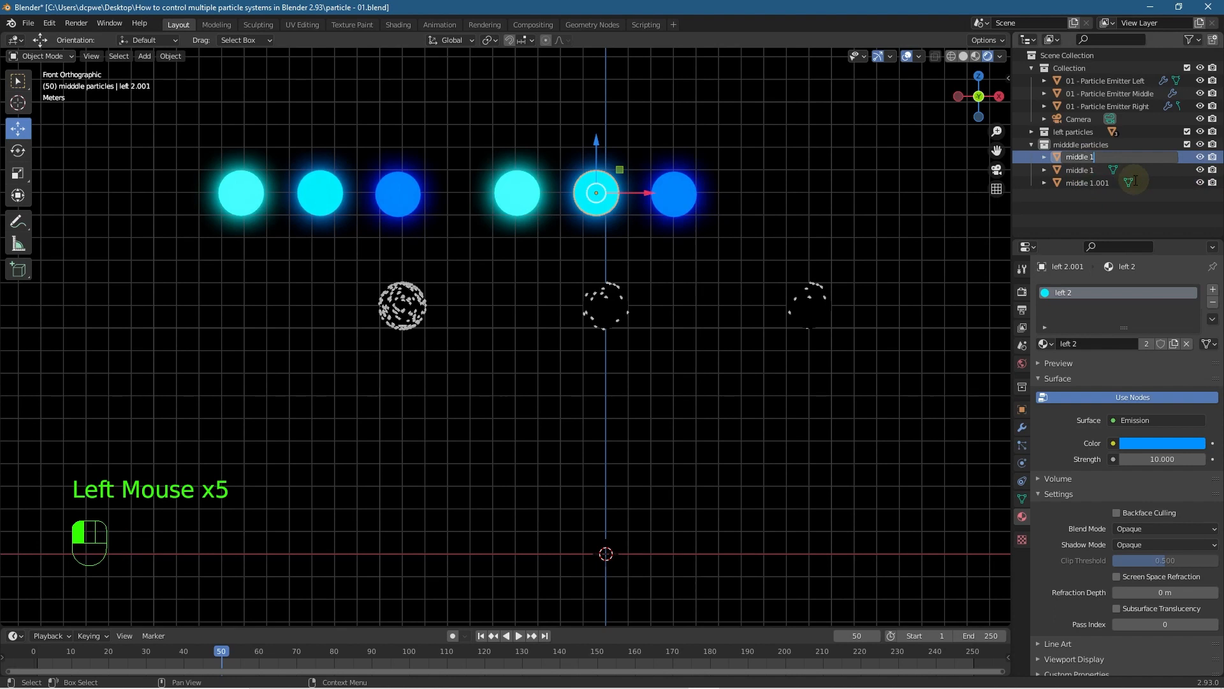
pyautogui.write('2')
pyautogui.click(1134, 182)
# - Rename the copied deep blue sphere object to "middle 3"
pyautogui.click(1103, 169)
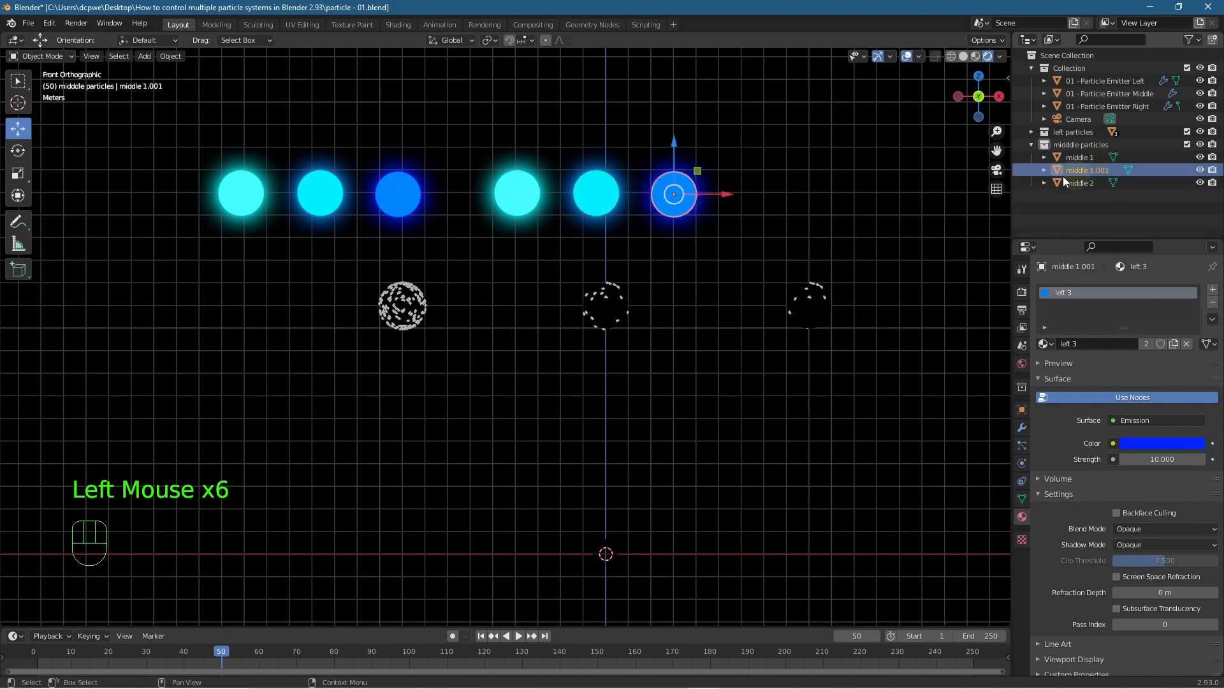
pyautogui.click(1088, 169)
pyautogui.doubleClick(1088, 168)
pyautogui.write('middle 1')
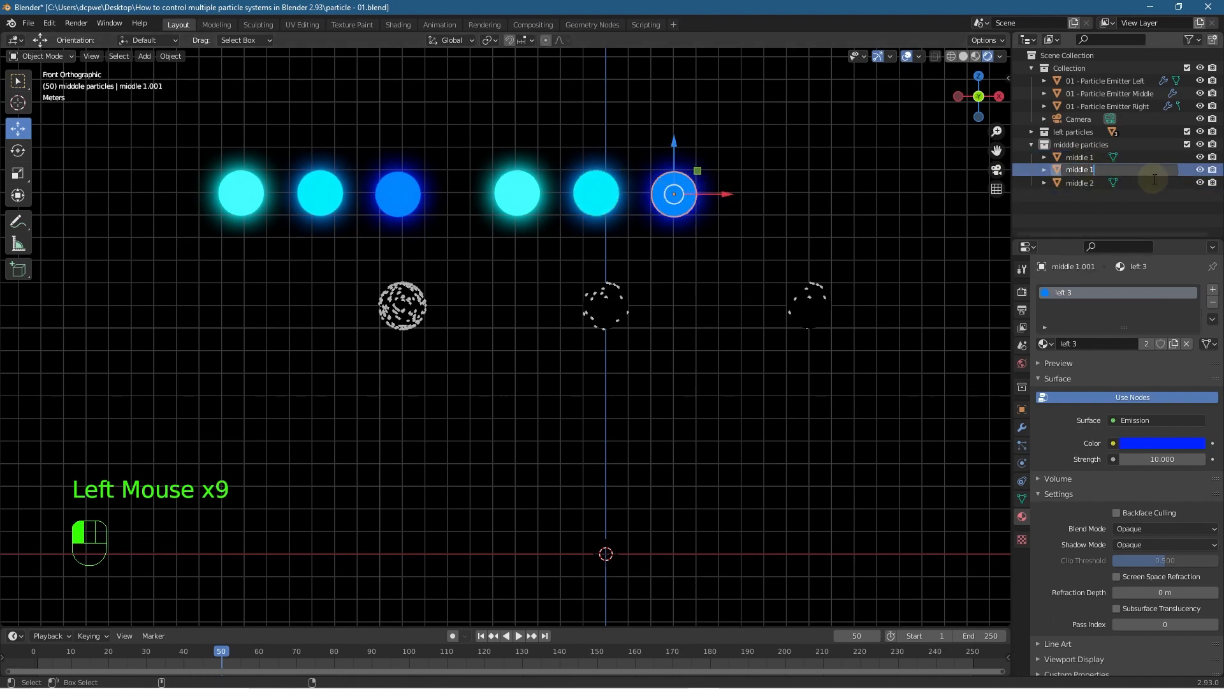
pyautogui.click(1151, 179)
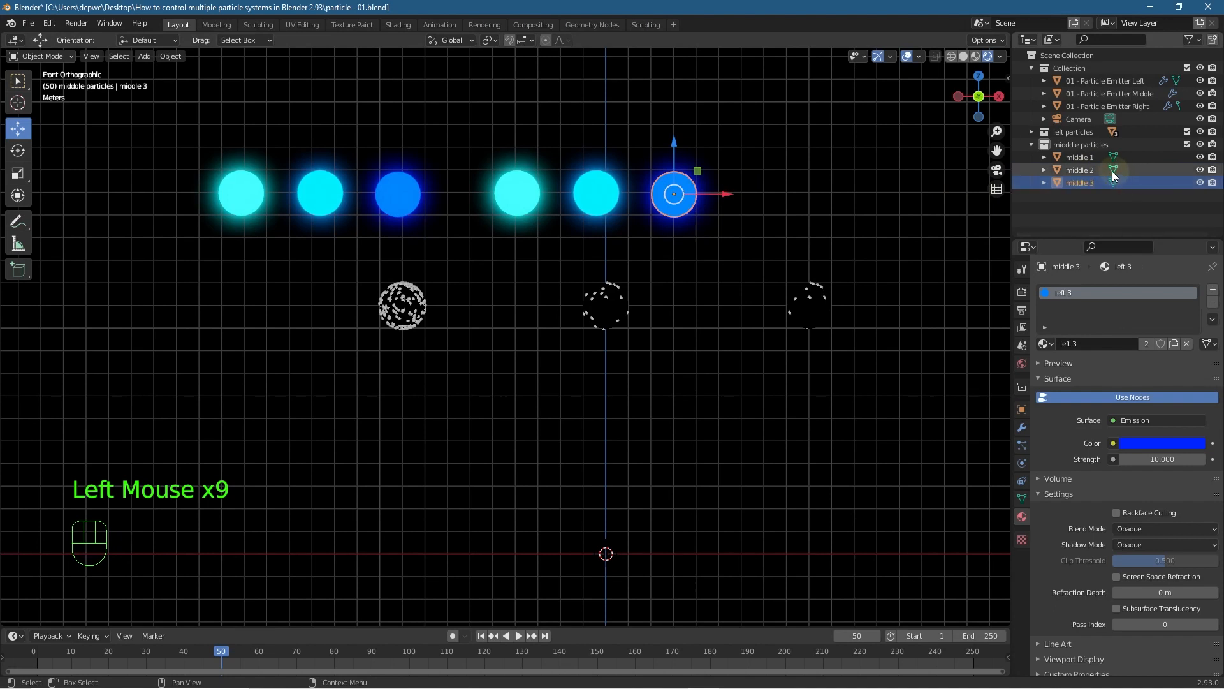
# - Make the "middle 1" sphere's material a single-user copy and rename it "middle 1" to match the object
pyautogui.click(1081, 162)
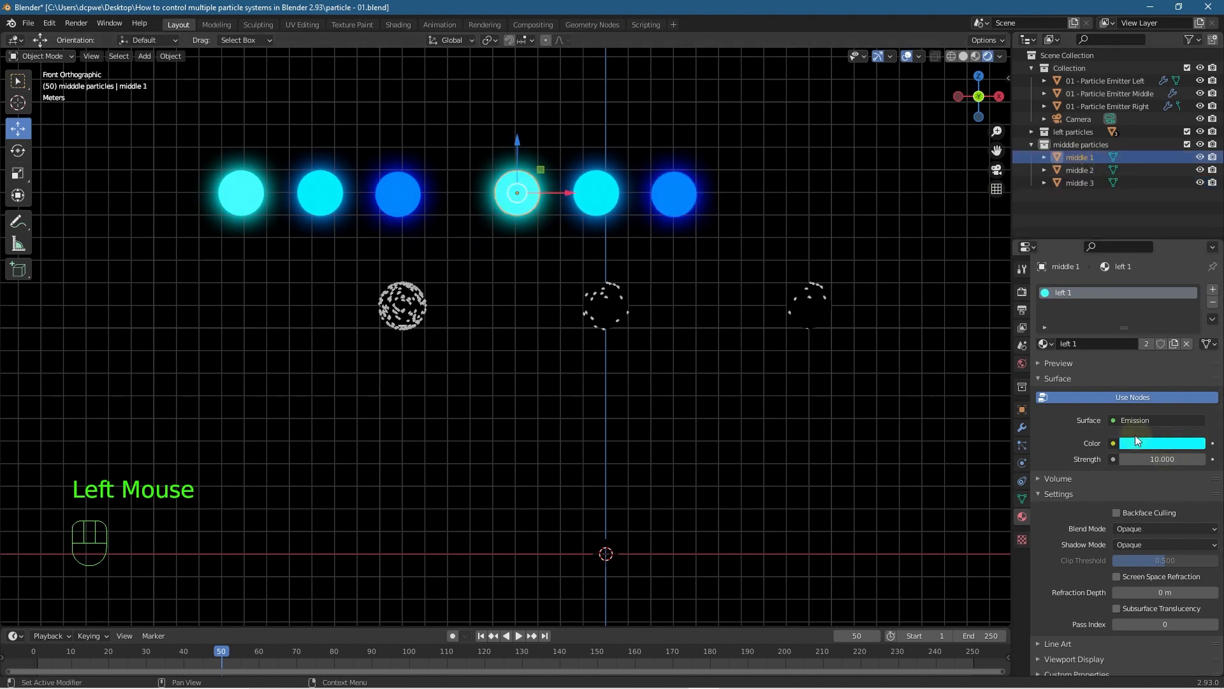
pyautogui.doubleClick(1077, 158)
pyautogui.hotkey('ctrl', 'c')
pyautogui.click(1082, 216)
pyautogui.click(1147, 344)
pyautogui.click(1119, 345)
pyautogui.hotkey('ctrl', 'v')
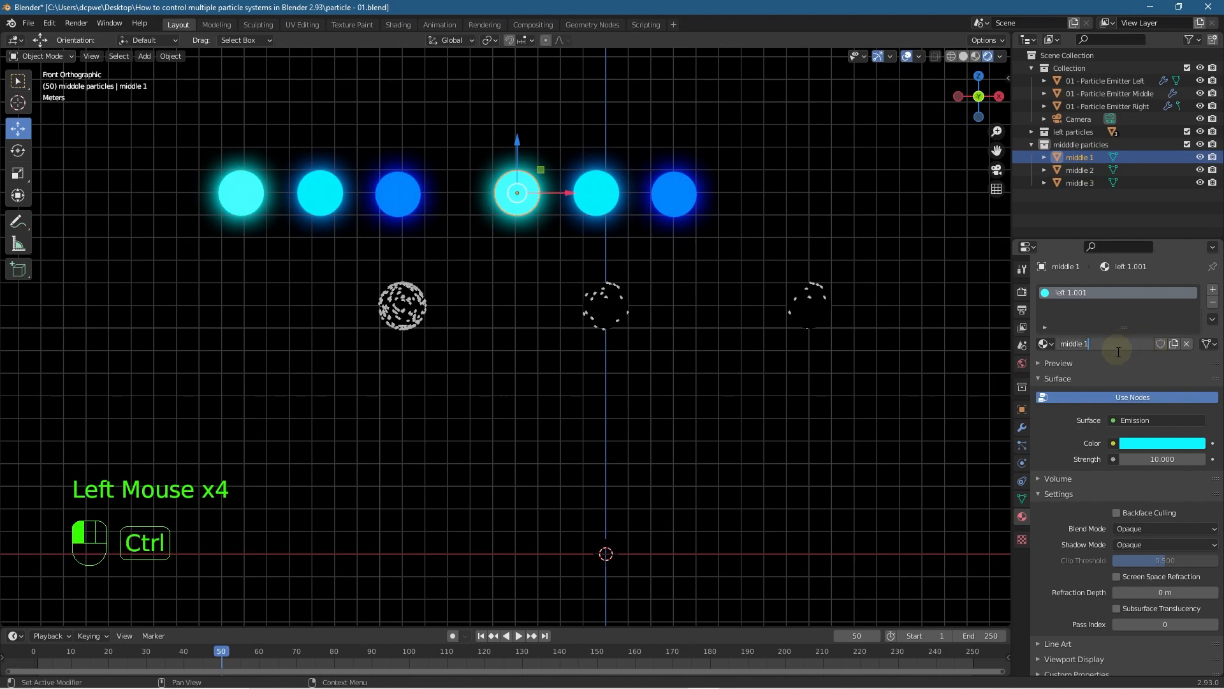
pyautogui.press('Return')
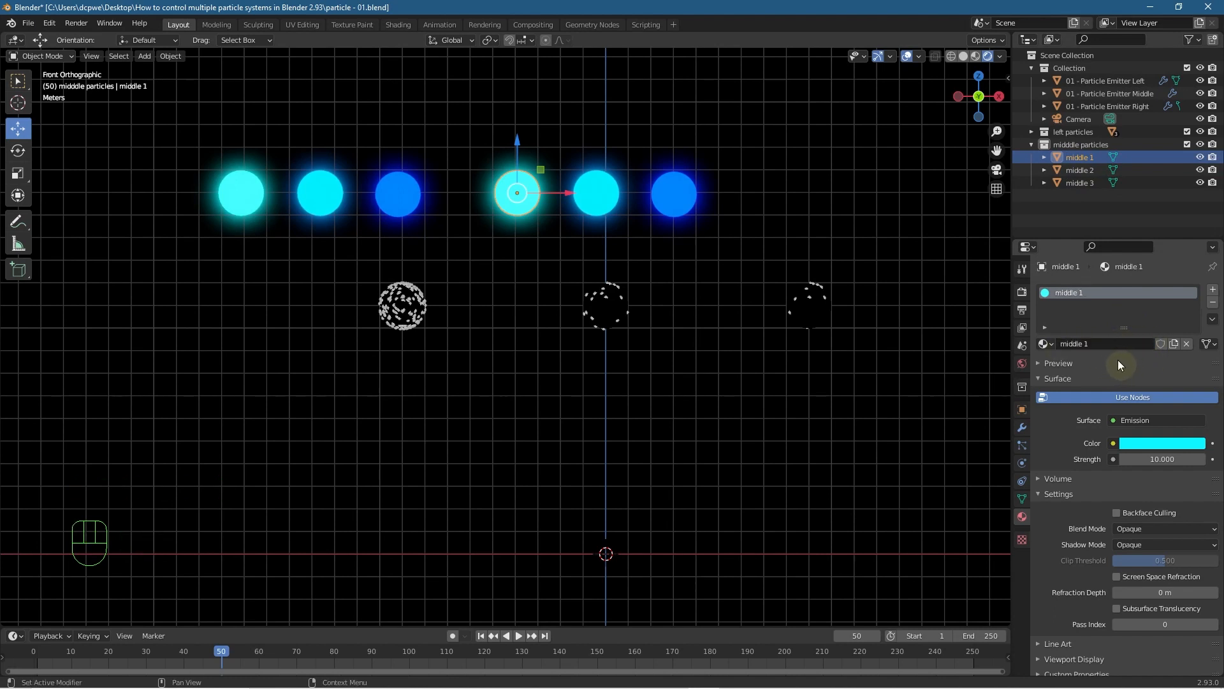
# - Set the "middle 1" material's emission color to a fully saturated yellow-green with a hue of about 0.29
pyautogui.click(1139, 443)
pyautogui.moveTo(1130, 262)
pyautogui.mouseDown()
pyautogui.moveTo(1094, 267)
pyautogui.moveTo(1058, 311)
pyautogui.mouseUp()
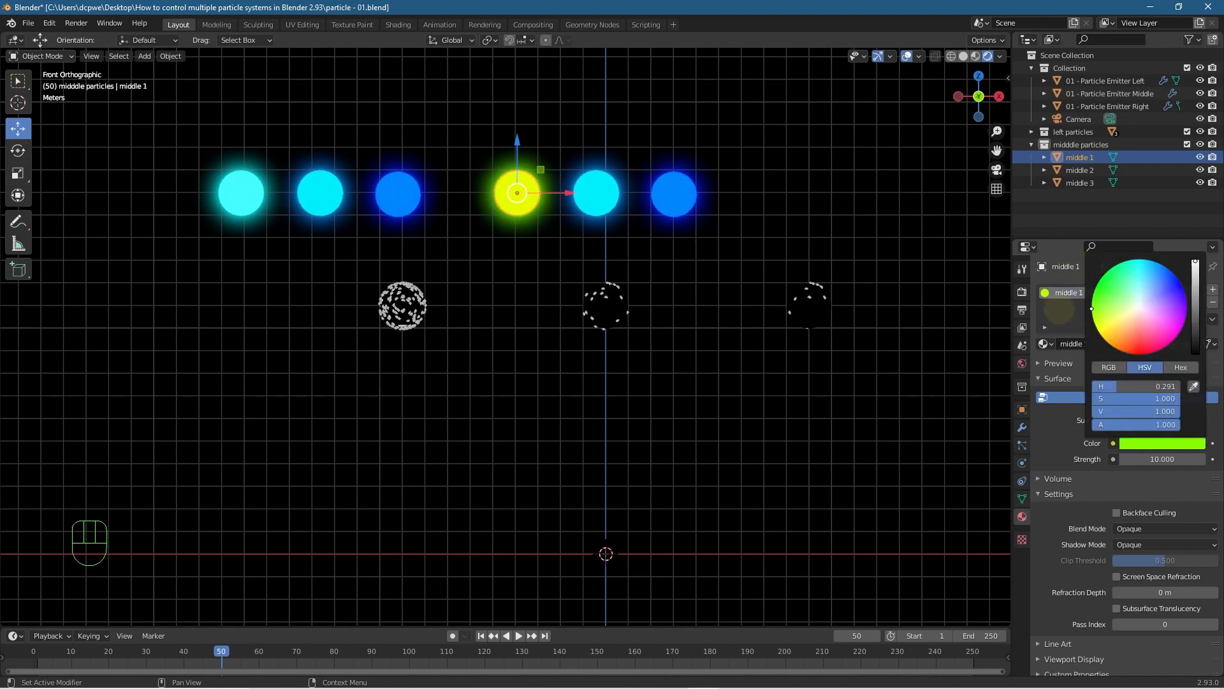
# - Make the "middle 2" sphere's material a single-user copy and rename it "middle 2"
pyautogui.click(611, 191)
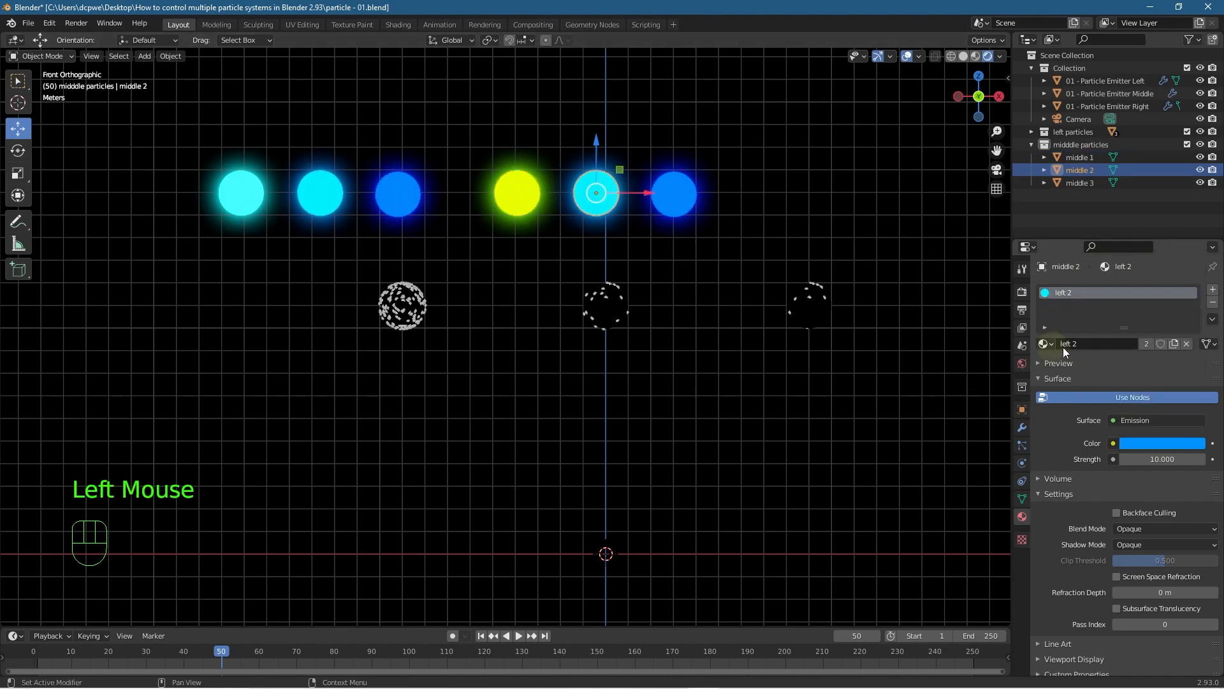
pyautogui.click(1148, 345)
pyautogui.click(1113, 345)
pyautogui.hotkey('ctrl', 'v')
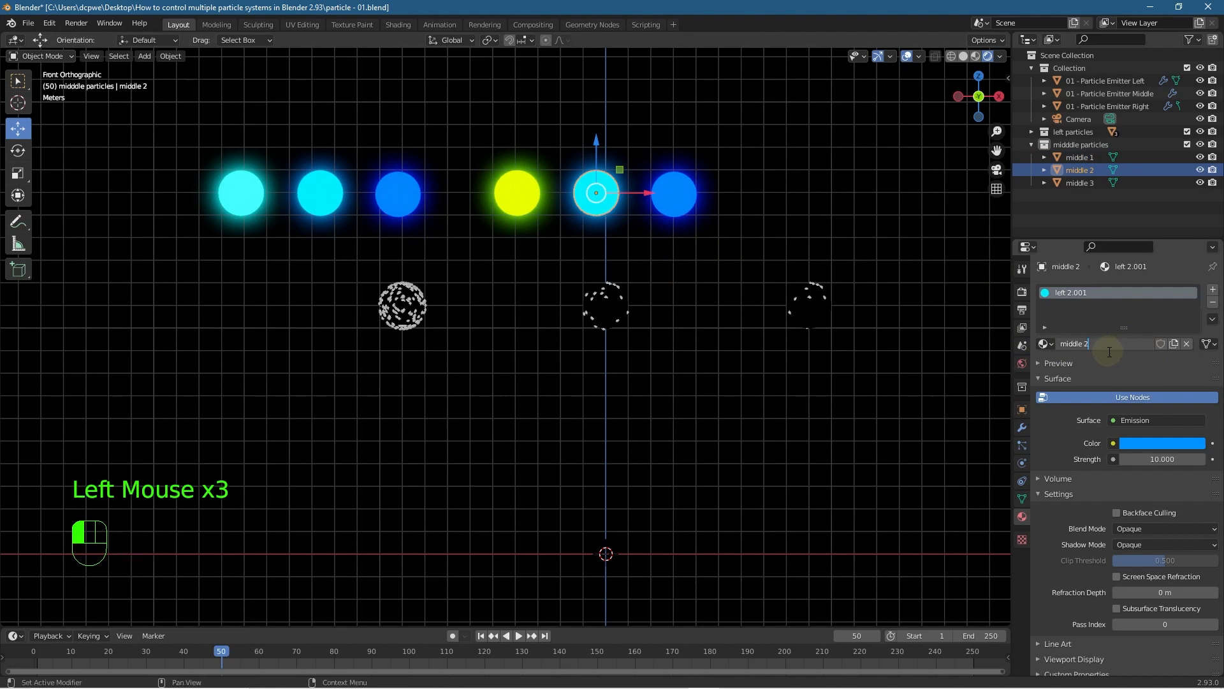
pyautogui.press('Return')
# - Set the "middle 2" material's emission color to pure green with a hue of about 0.332
pyautogui.click(1146, 446)
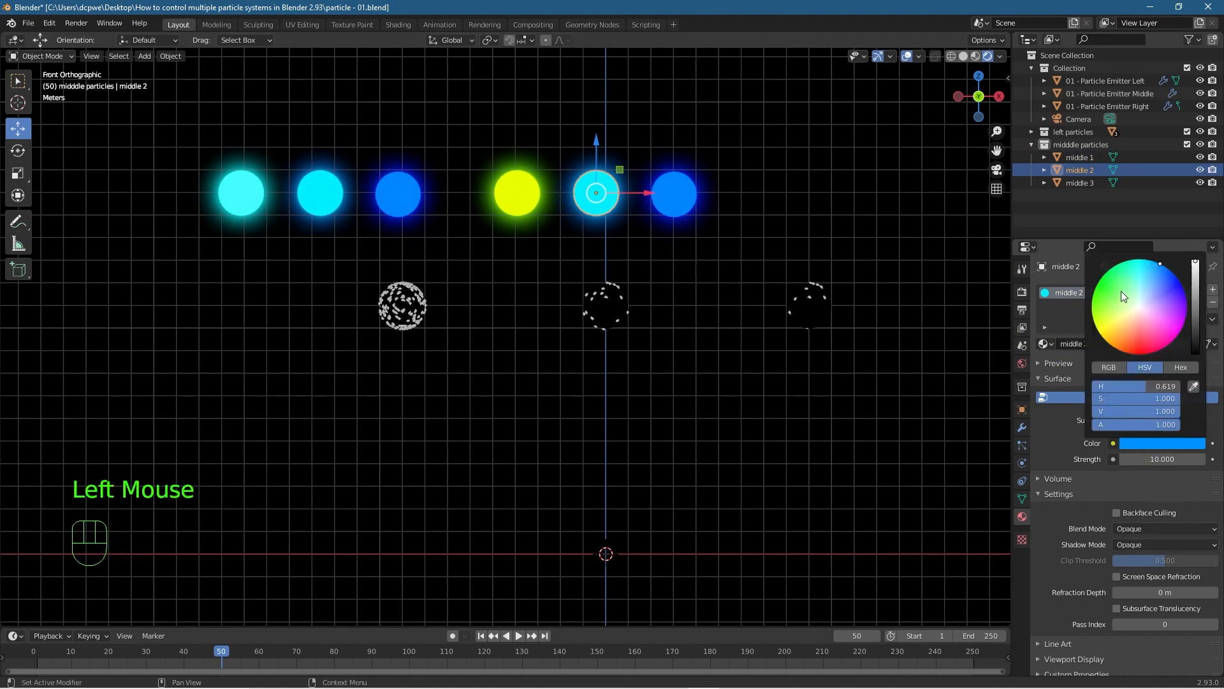
pyautogui.moveTo(1123, 296)
pyautogui.mouseDown()
pyautogui.moveTo(1094, 293)
pyautogui.moveTo(1109, 258)
pyautogui.moveTo(1084, 258)
pyautogui.moveTo(1096, 286)
pyautogui.mouseUp()
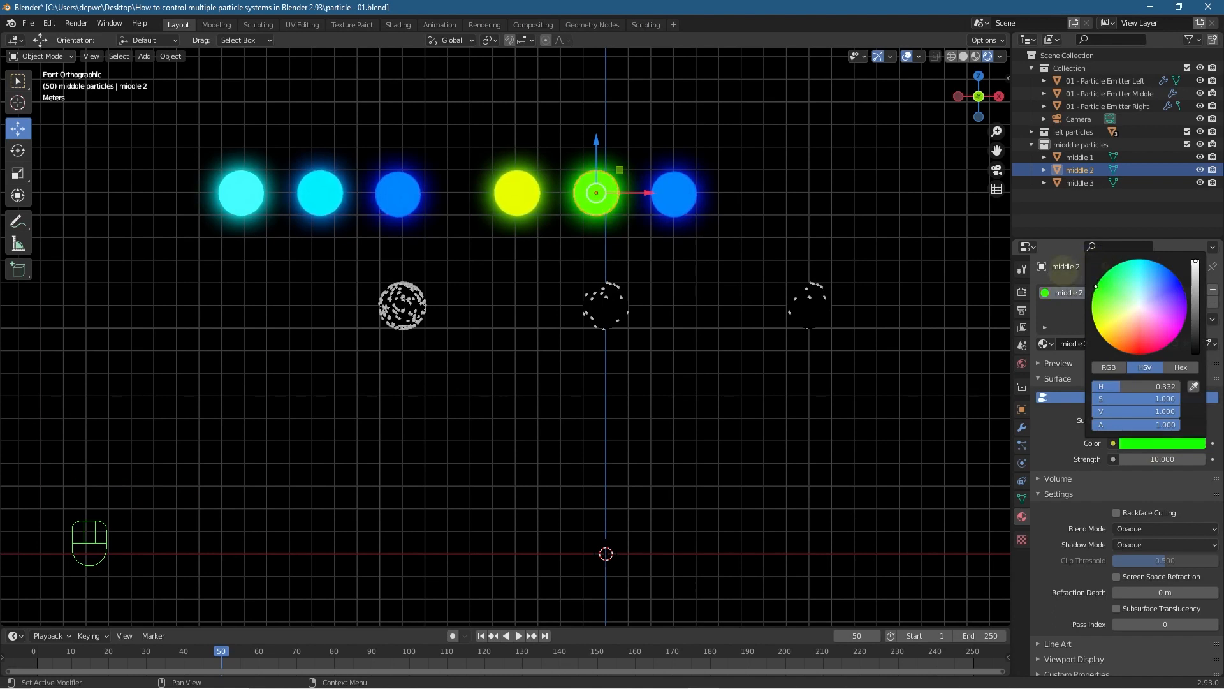
pyautogui.click(774, 244)
# - Make the "middle 3" sphere's material a single-user copy and rename it "middle 3"
pyautogui.click(678, 207)
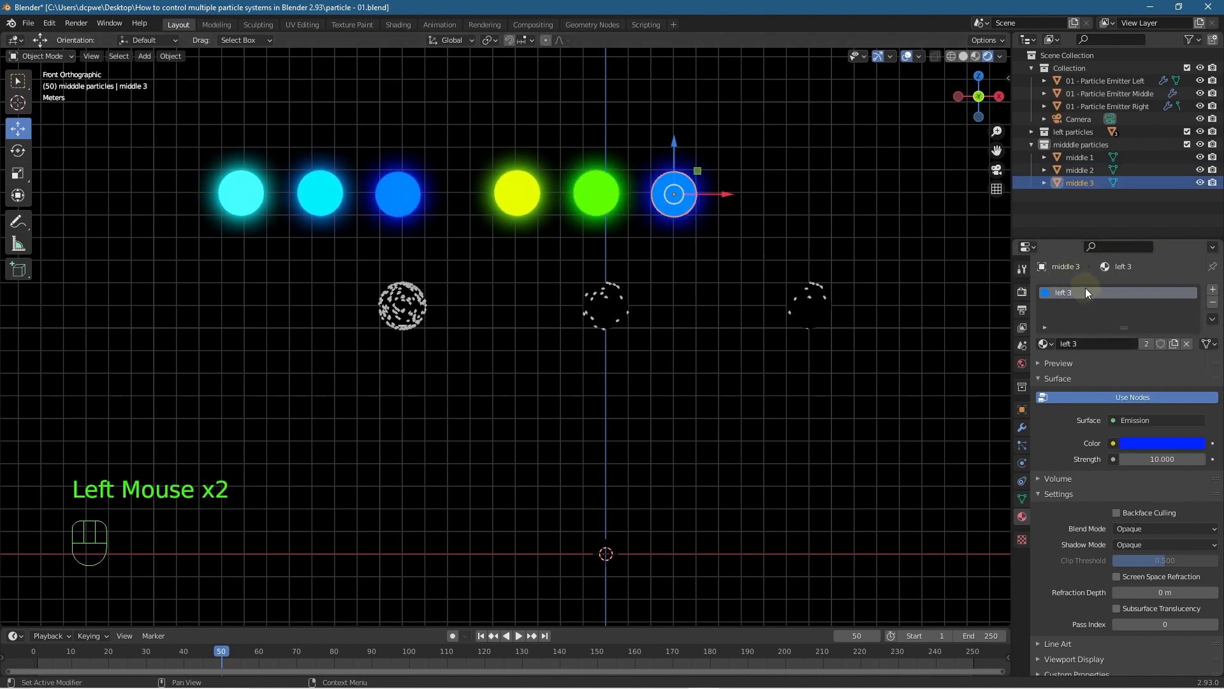
pyautogui.click(1144, 343)
pyautogui.click(1116, 343)
pyautogui.hotkey('ctrl', 'v')
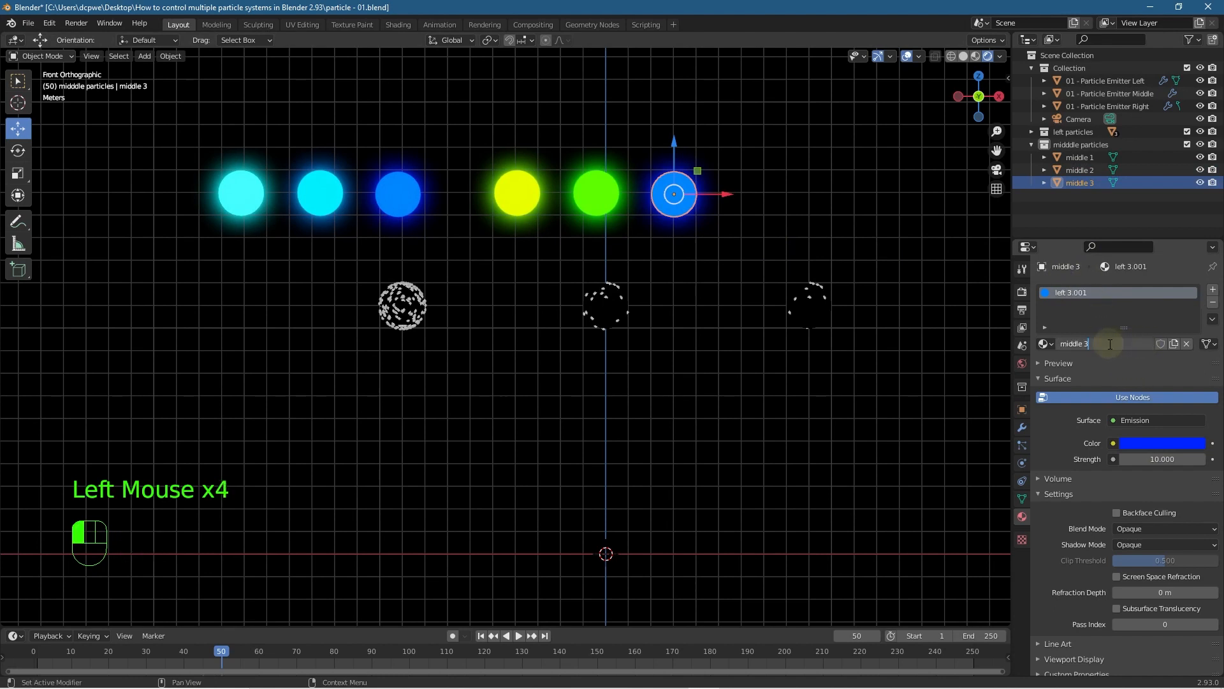
pyautogui.press('Return')
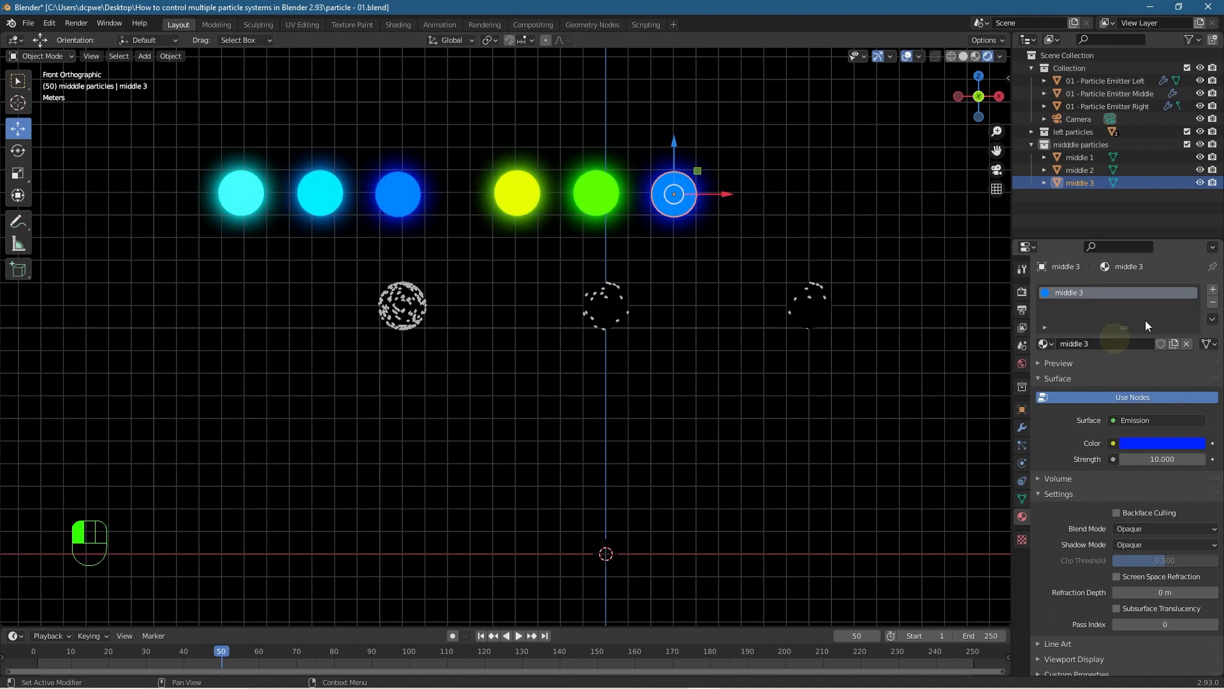
# - Change the "middle 3" material's emission color to a bluish green with a hue of about 0.335
pyautogui.click(1154, 442)
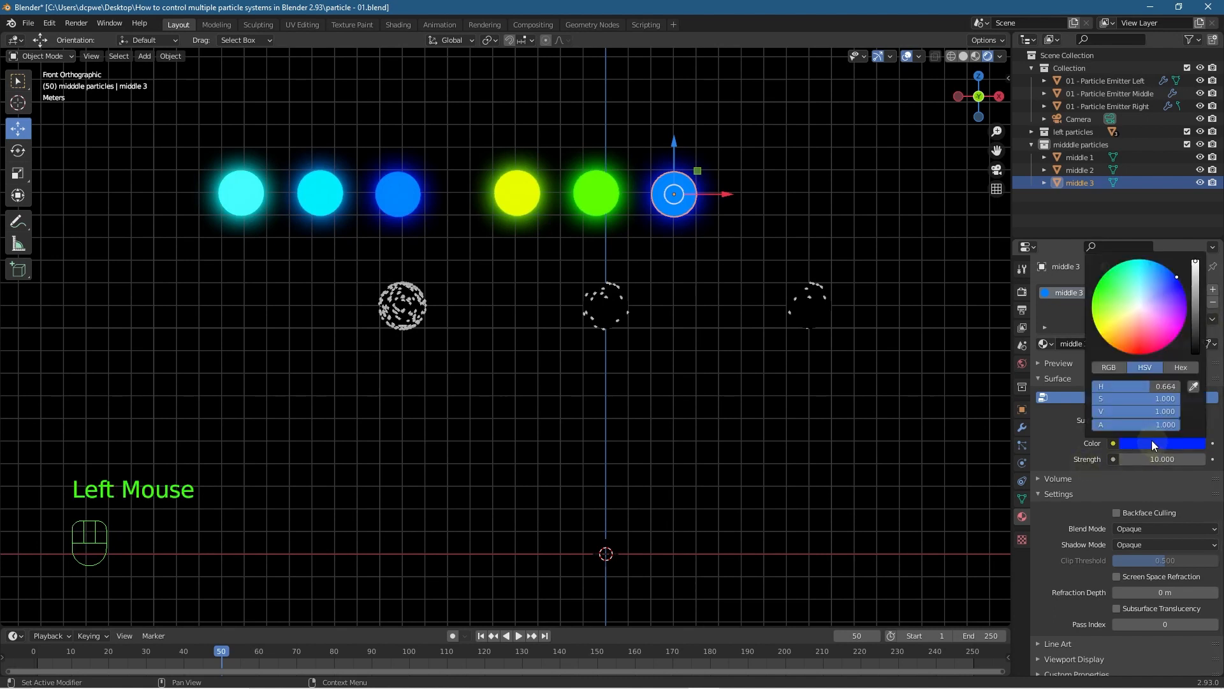
pyautogui.click(1114, 266)
pyautogui.moveTo(1114, 266)
pyautogui.mouseDown()
pyautogui.moveTo(1042, 337)
pyautogui.moveTo(1050, 243)
pyautogui.mouseUp()
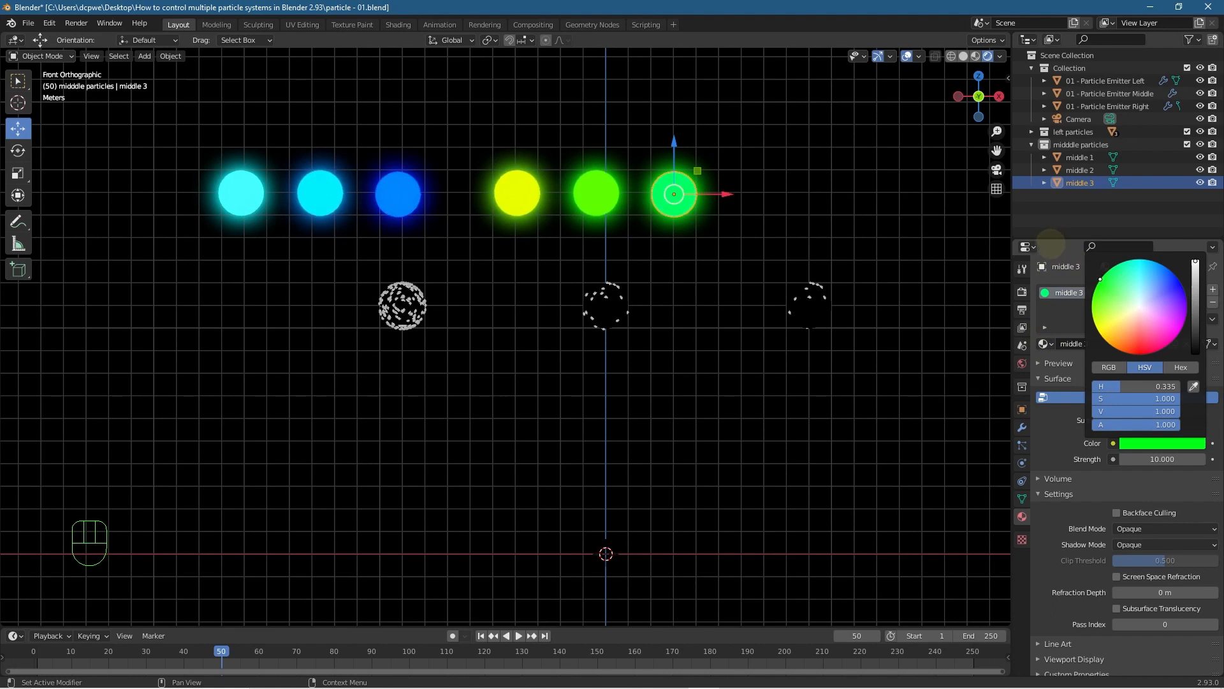
pyautogui.click(896, 291)
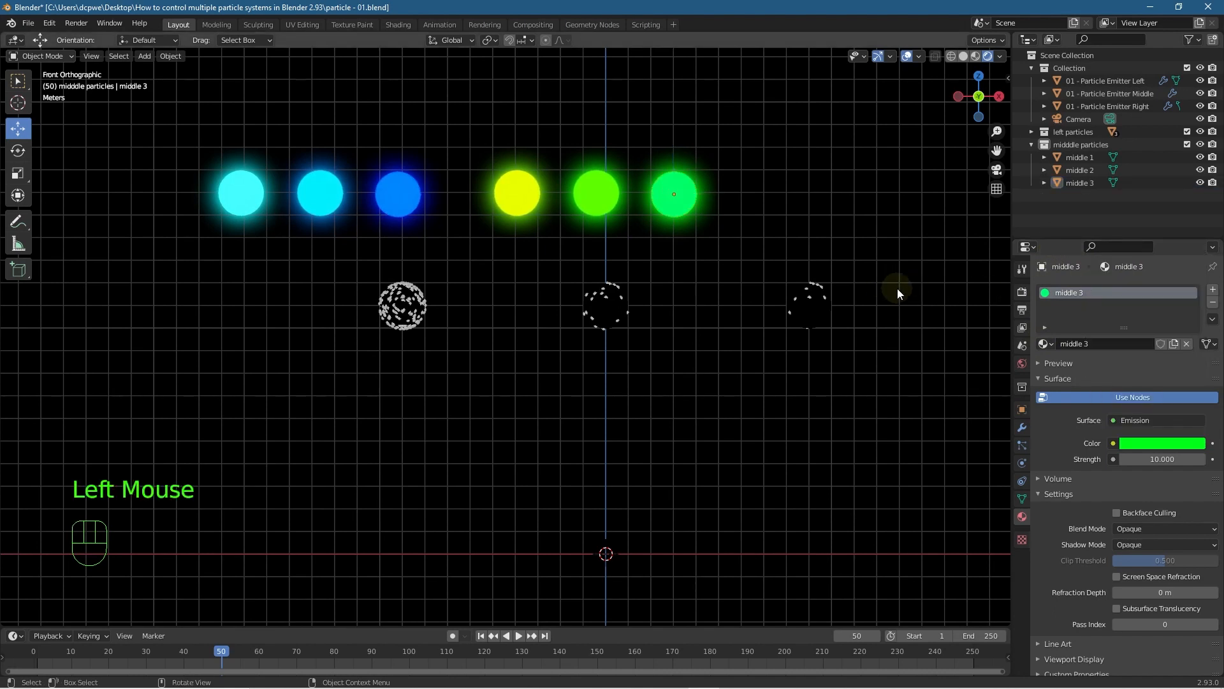
# - Shift the "middle 2" sphere's emission color slightly toward yellow, to a hue of about 0.329
pyautogui.click(606, 198)
pyautogui.click(1161, 444)
pyautogui.click(1095, 287)
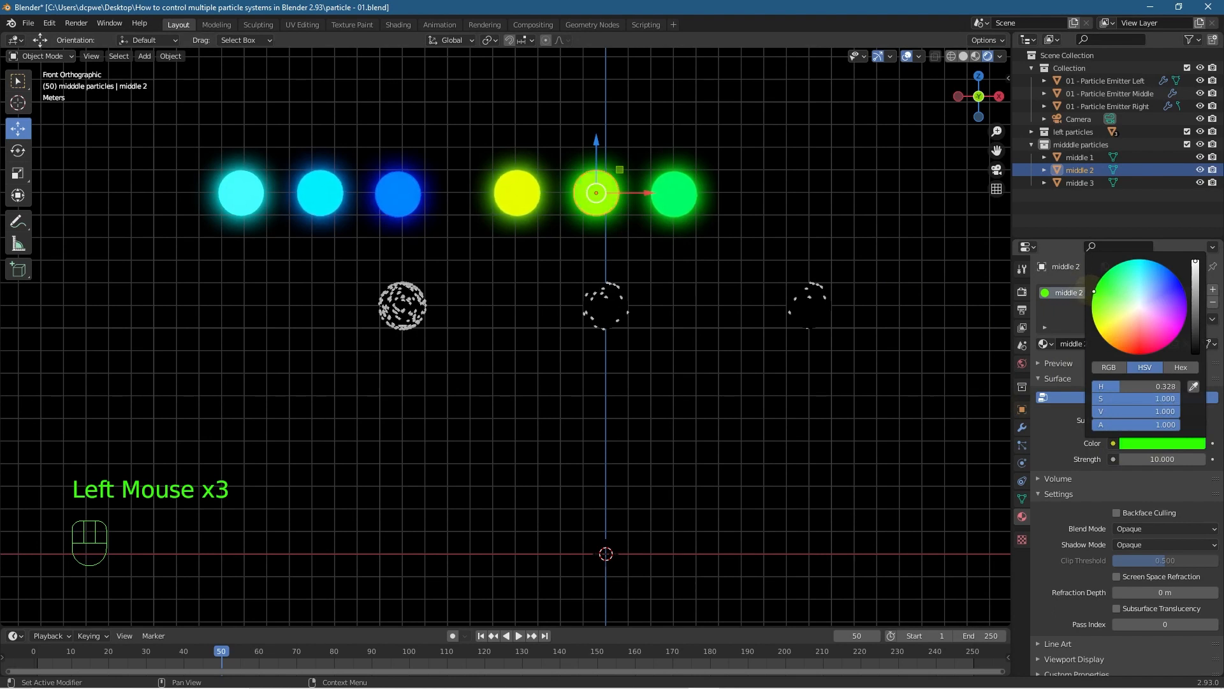
pyautogui.moveTo(1095, 287); pyautogui.dragTo(1095, 292)
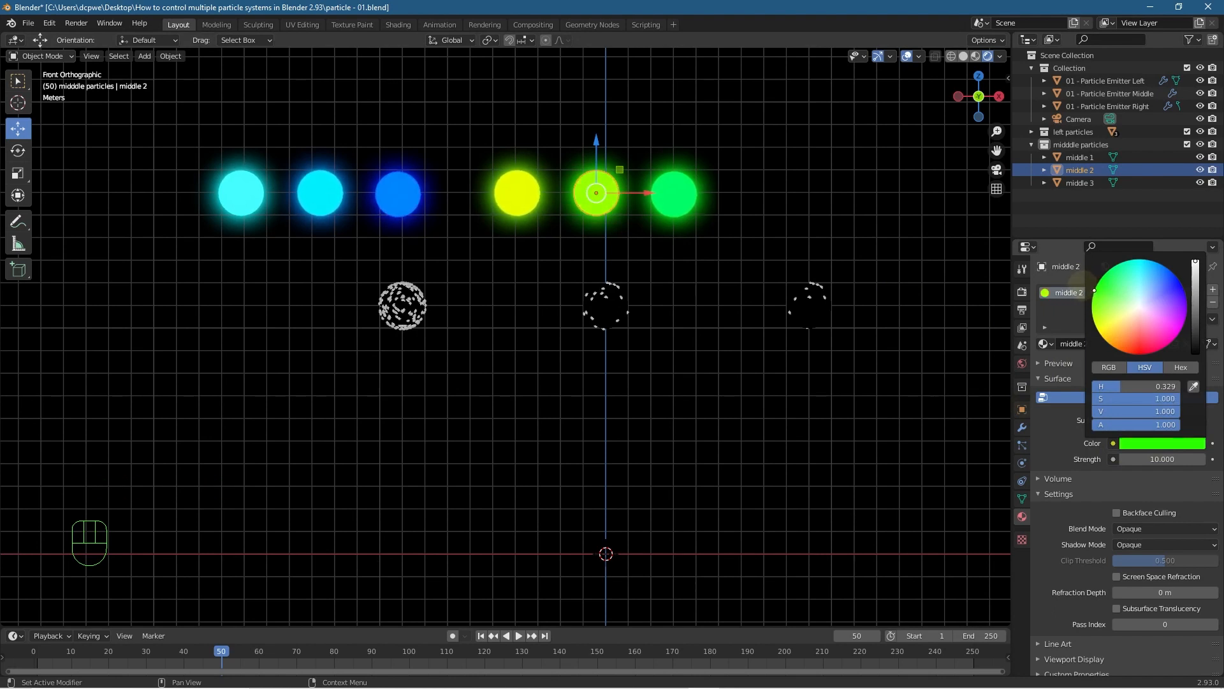
pyautogui.click(690, 291)
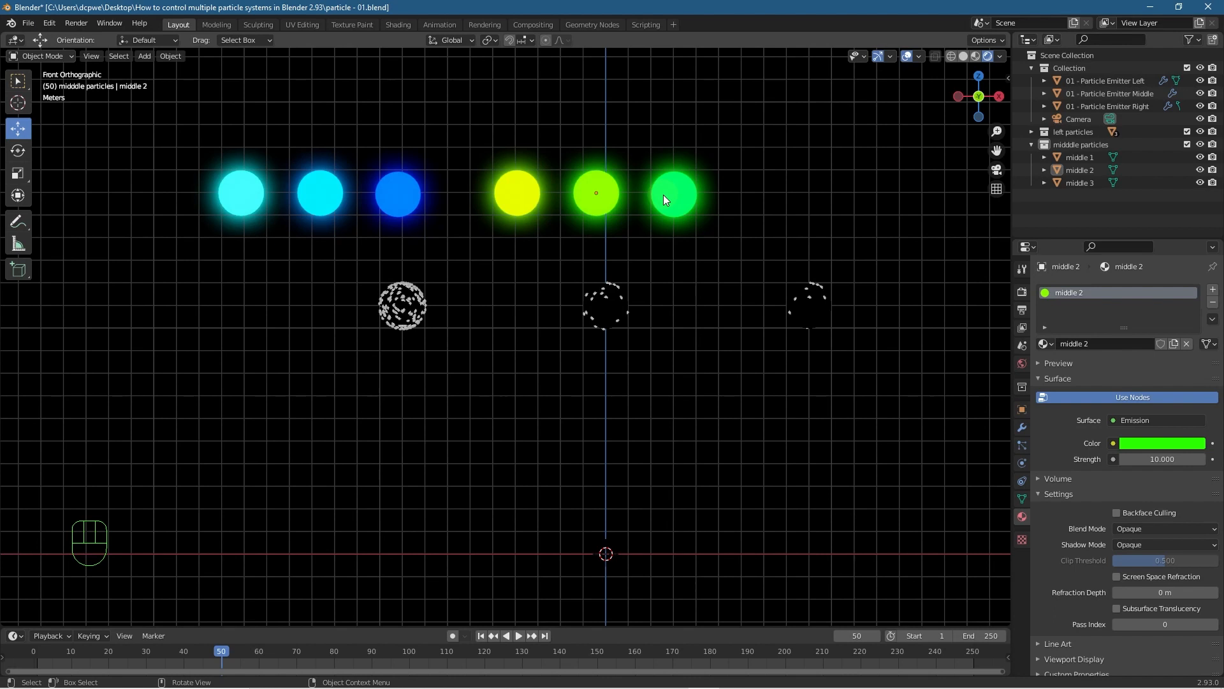
# - Collapse the collection holding the three middle spheres and duplicate it together with its objects
pyautogui.click(1032, 145)
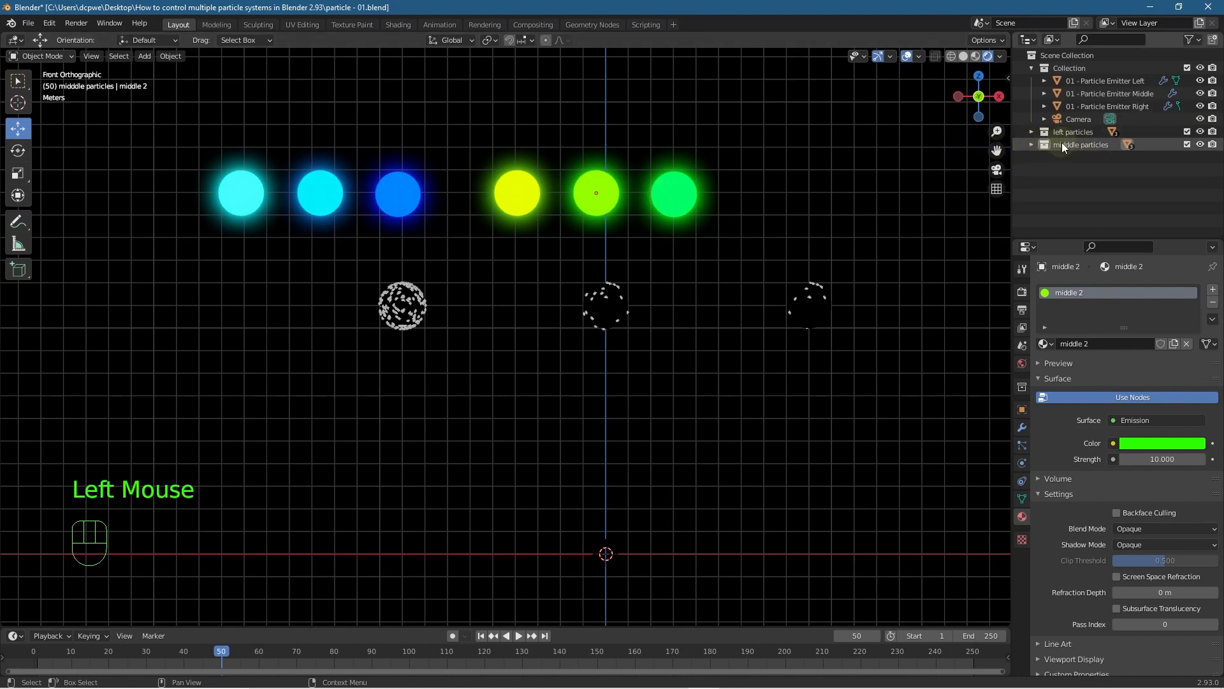
pyautogui.rightClick(1063, 144)
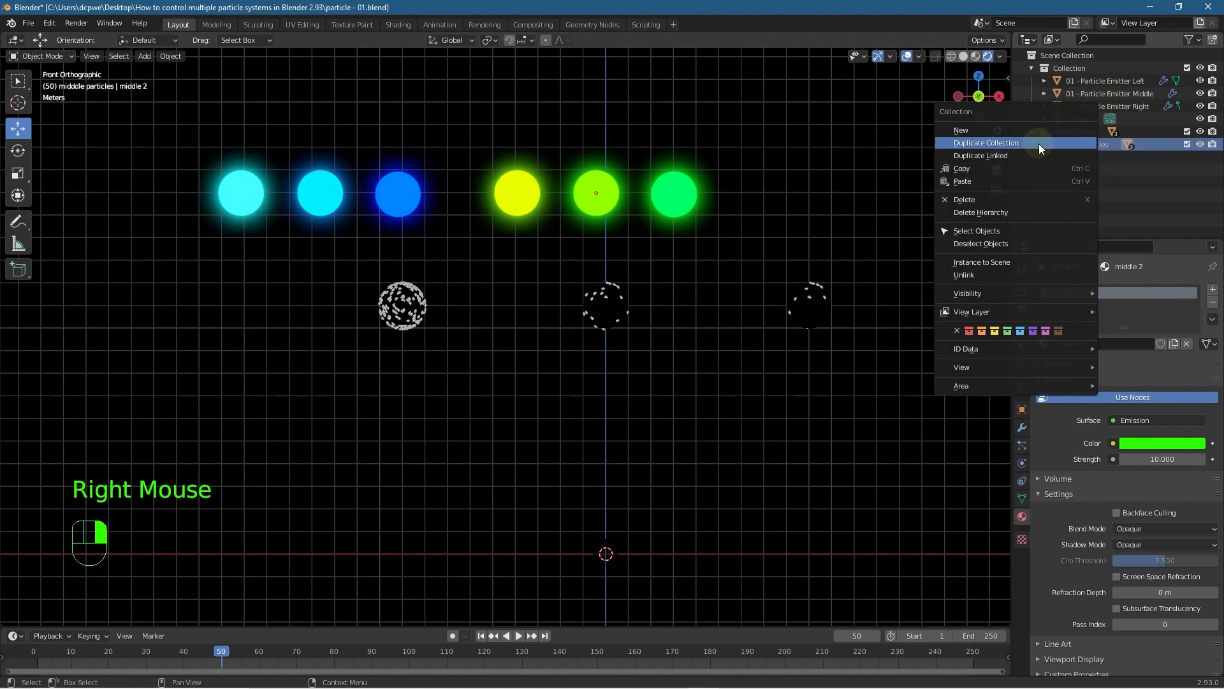
pyautogui.click(1016, 143)
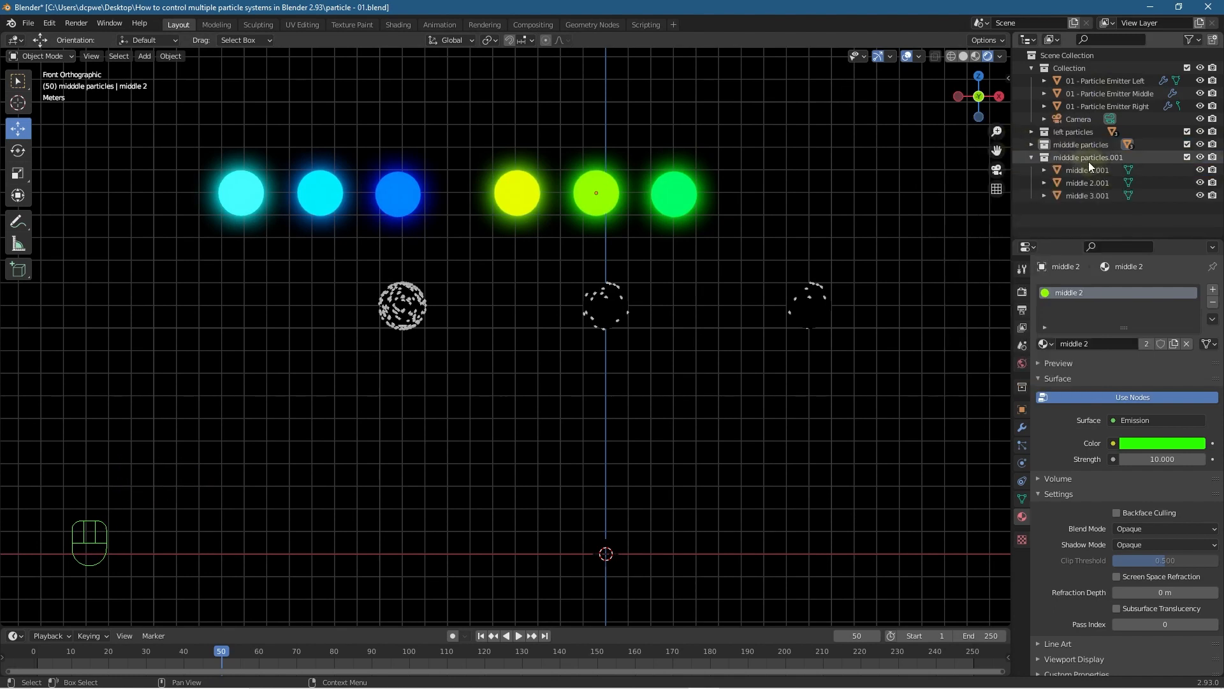
# - Rename the duplicated sphere collection "right particles"
pyautogui.tripleClick(1080, 157)
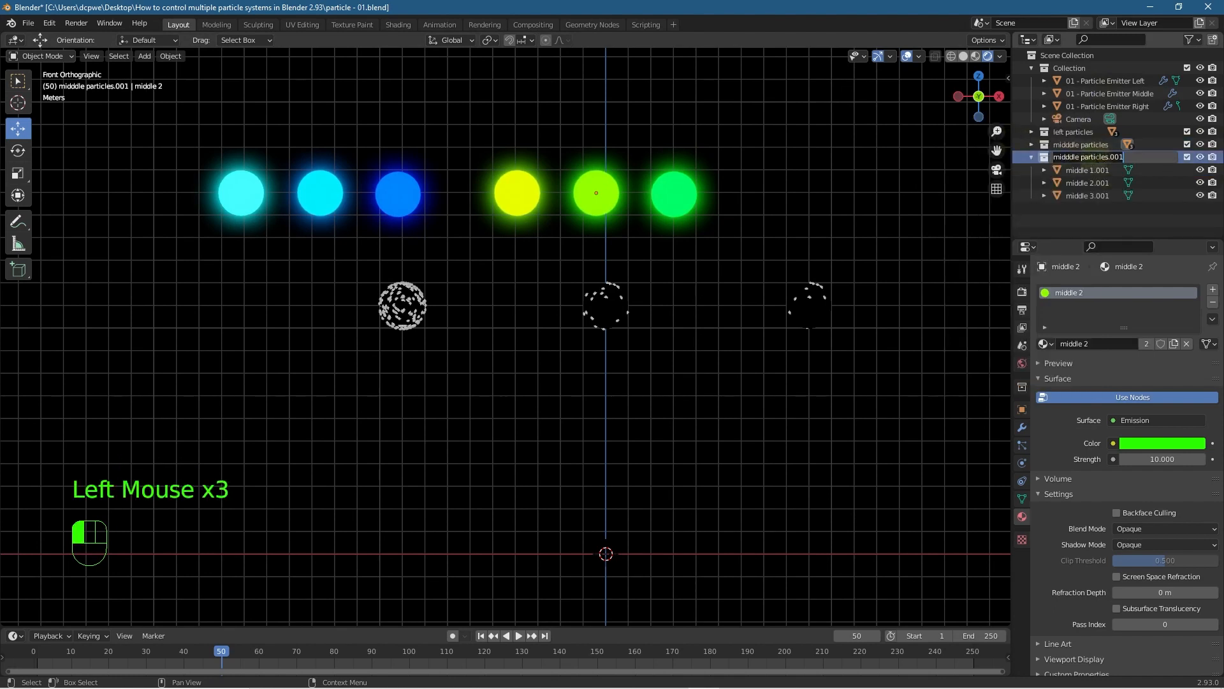
pyautogui.moveTo(1082, 157); pyautogui.dragTo(966, 146)
pyautogui.write('right')
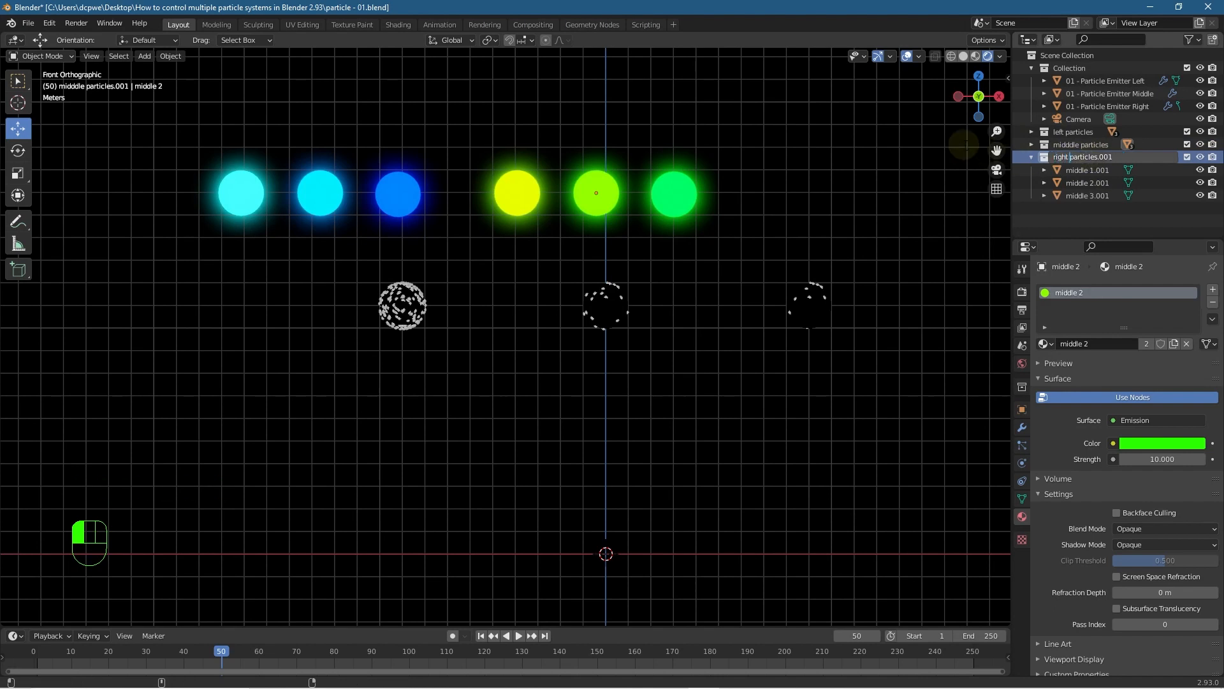
pyautogui.hotkey('ctrl', 'Right')
pyautogui.press('BackSpace')
pyautogui.press('BackSpace')
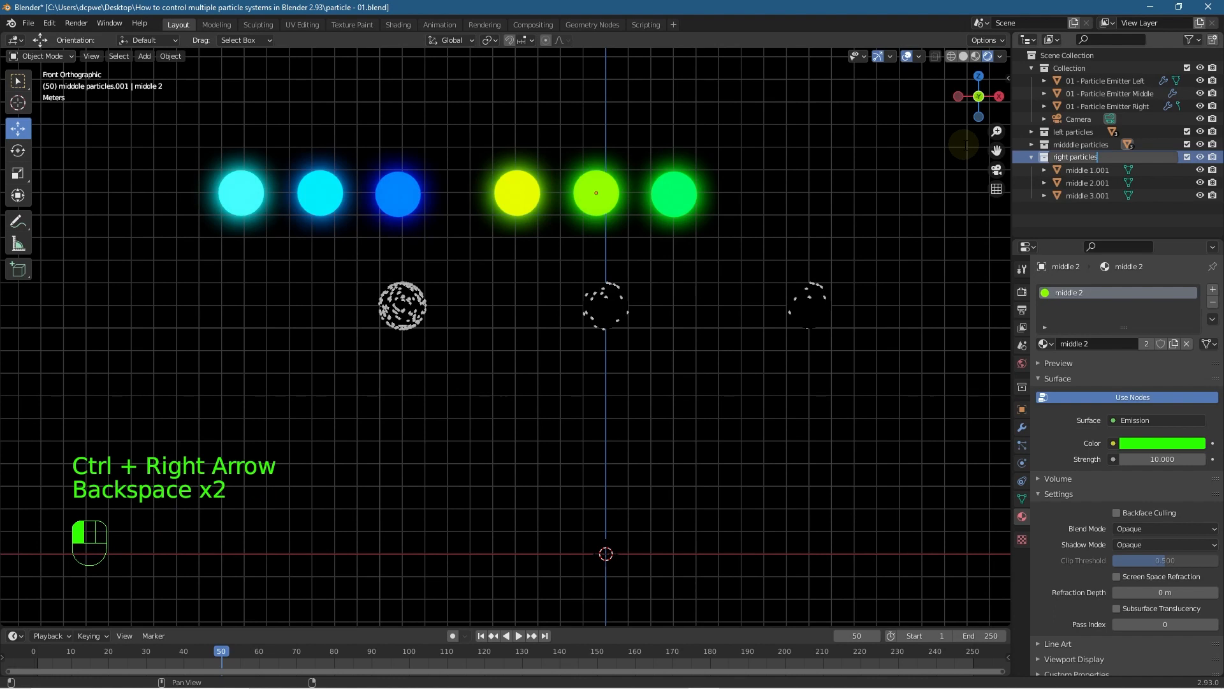
# - Move the three duplicated spheres together along the X axis, clear of the middle group and above the right emitter
pyautogui.click(1085, 171)
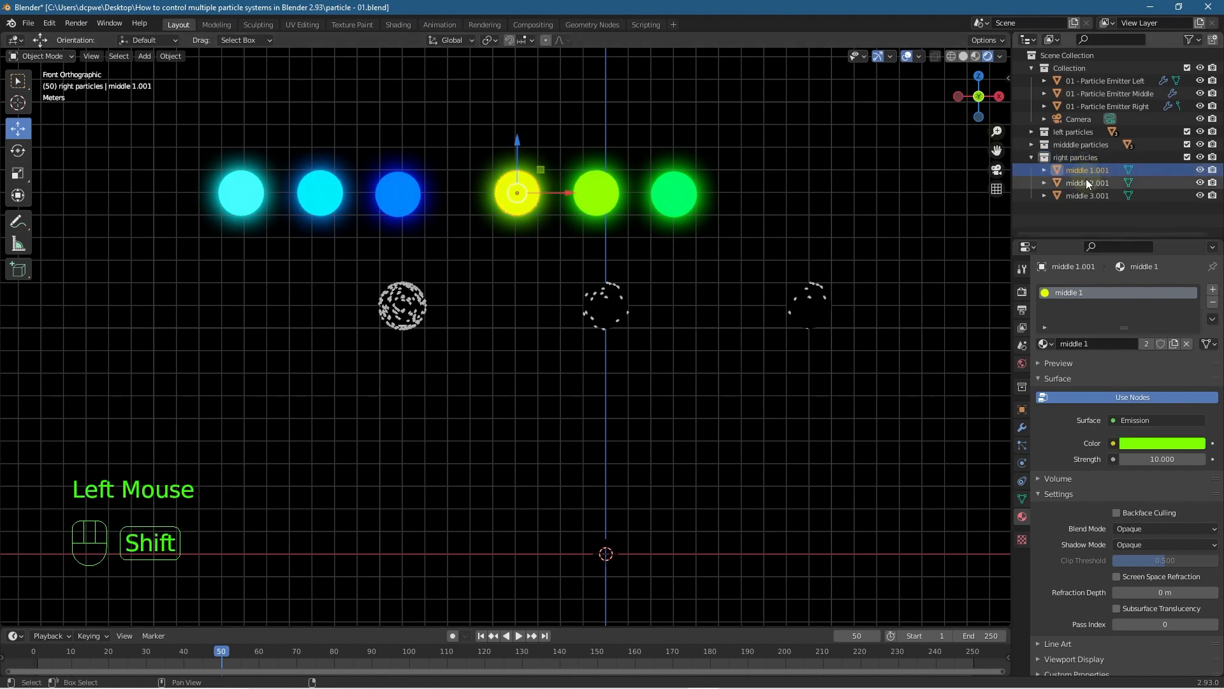
pyautogui.keyDown('shift'); pyautogui.click(1088, 183); pyautogui.keyUp('shift')
pyautogui.keyDown('shift'); pyautogui.click(1099, 196); pyautogui.keyUp('shift')
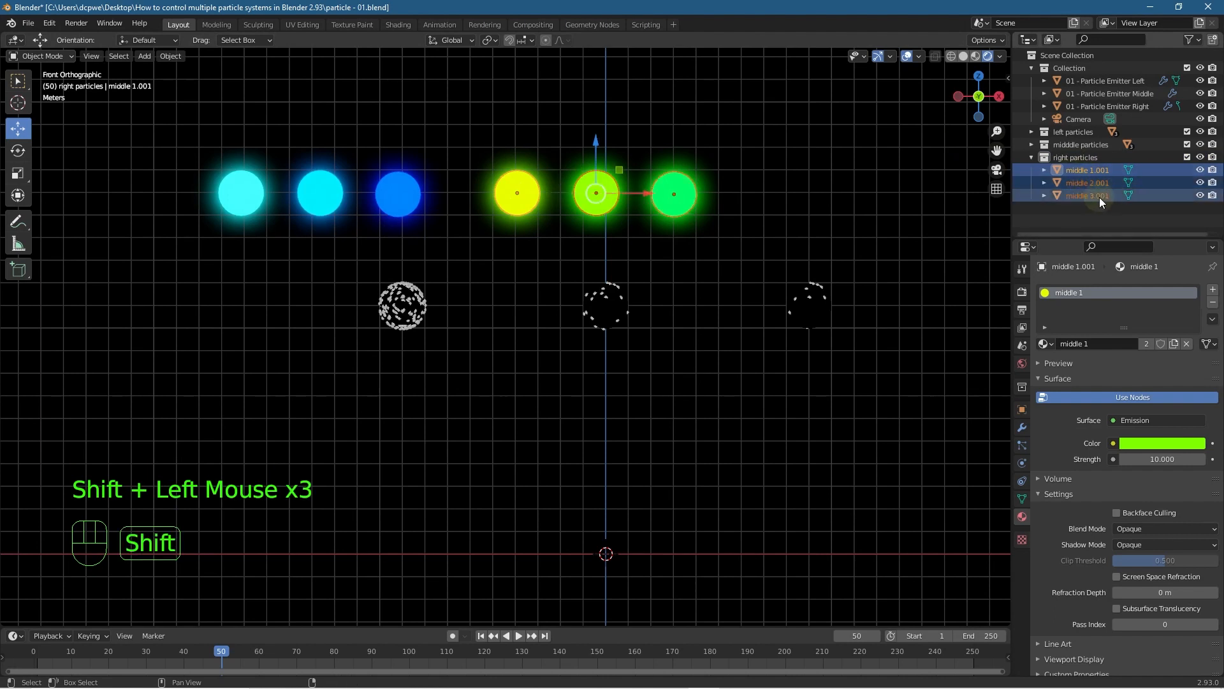
pyautogui.moveTo(650, 194); pyautogui.dragTo(951, 196)
# - Rename the first sphere in the "right particles" collection "right 1"
pyautogui.click(831, 194)
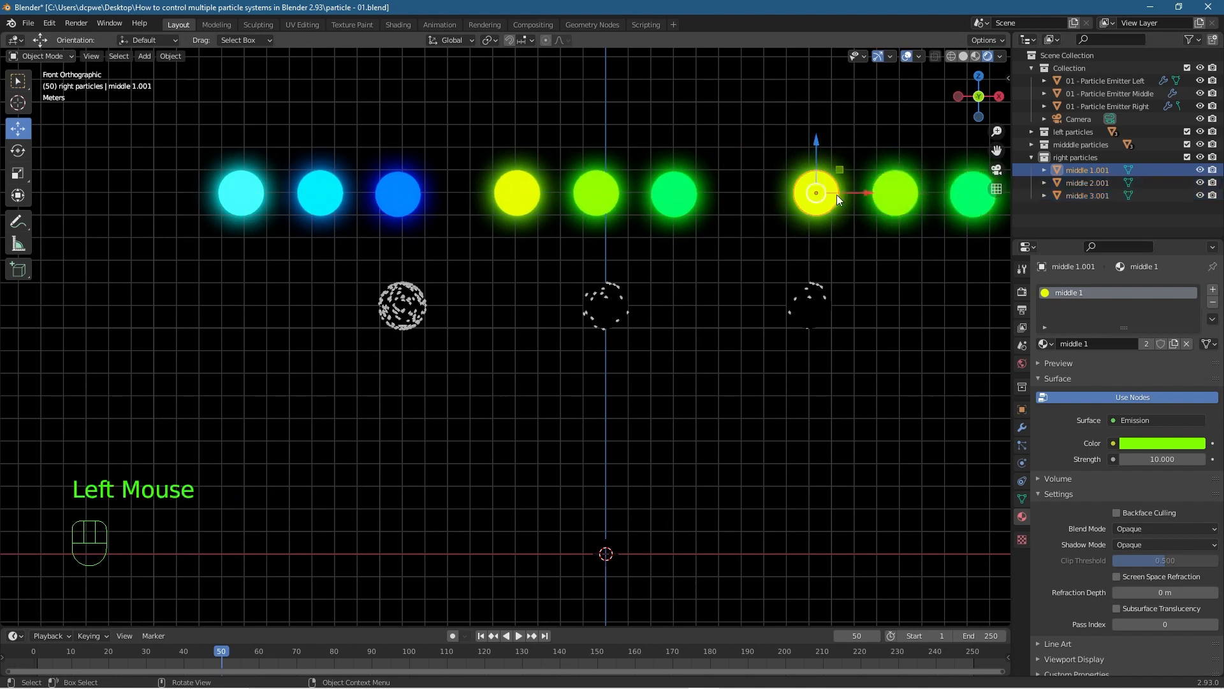
pyautogui.tripleClick(1085, 170)
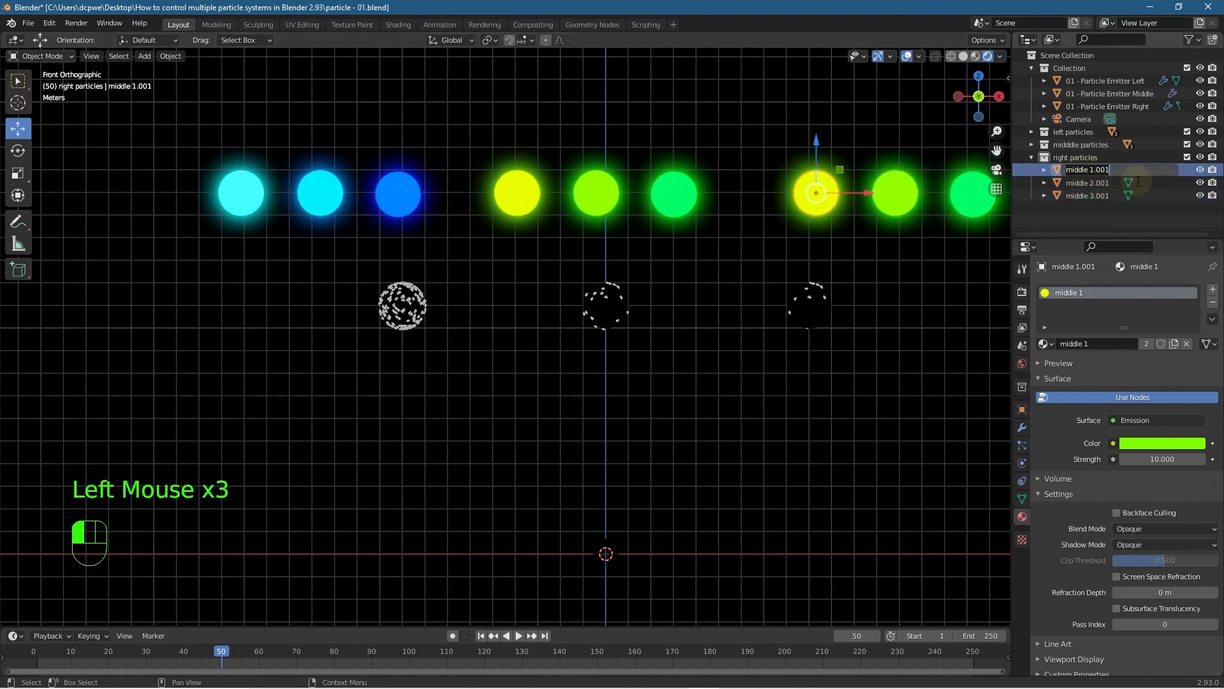
pyautogui.write('right 1')
pyautogui.press('Return')
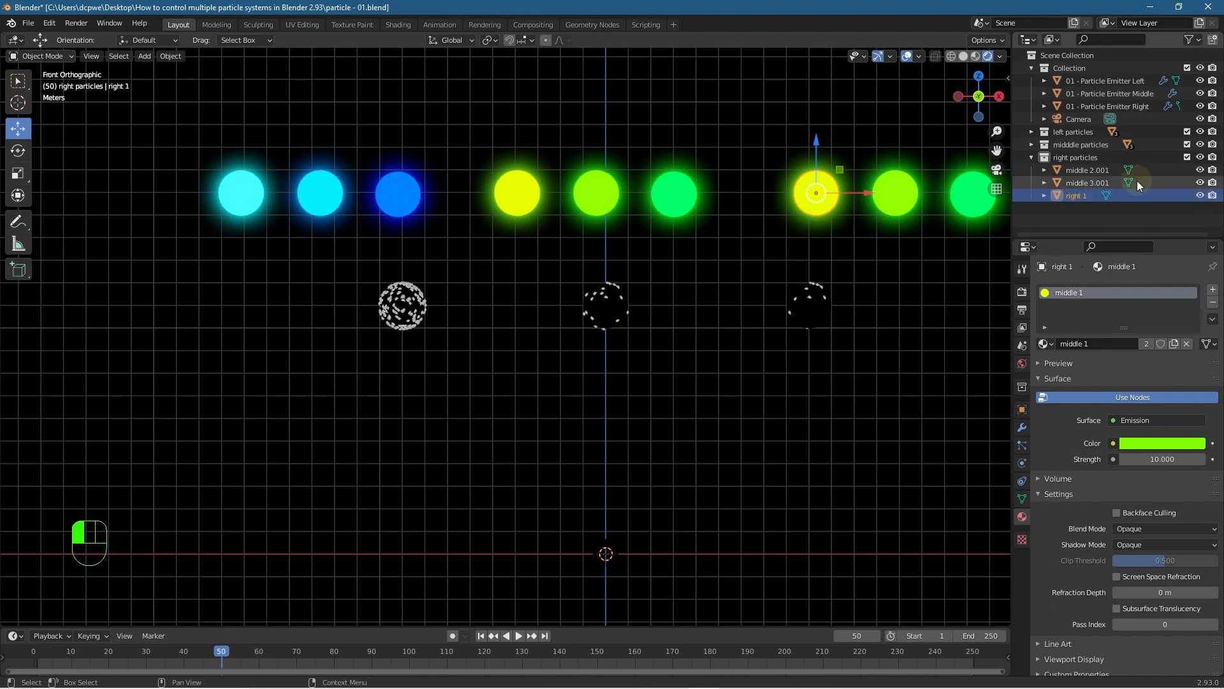
# - Rename the remaining two spheres in the "right particles" collection "right 2" and "right 3"
pyautogui.tripleClick(1085, 171)
pyautogui.write('right 1')
pyautogui.press('BackSpace')
pyautogui.write('2')
pyautogui.press('Return')
pyautogui.doubleClick(1099, 172)
pyautogui.write('right 1')
pyautogui.press('Return')
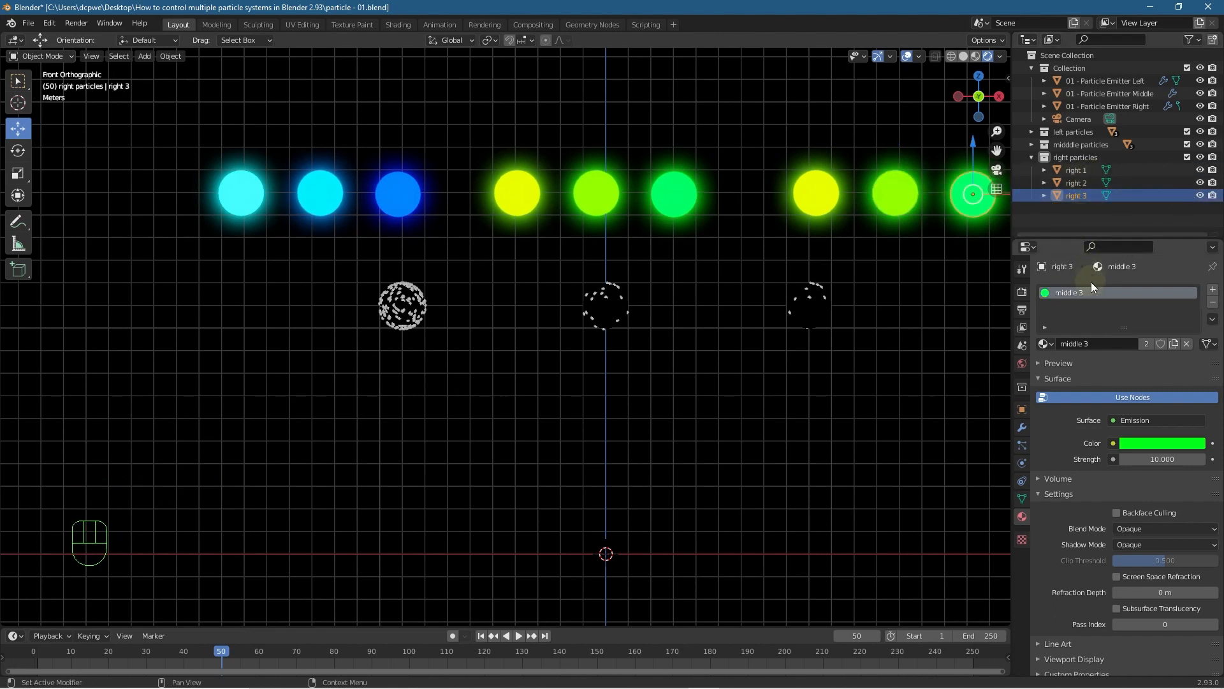
# - Make the "right 1" sphere's material a single-user copy and rename it "right 1"
pyautogui.click(824, 193)
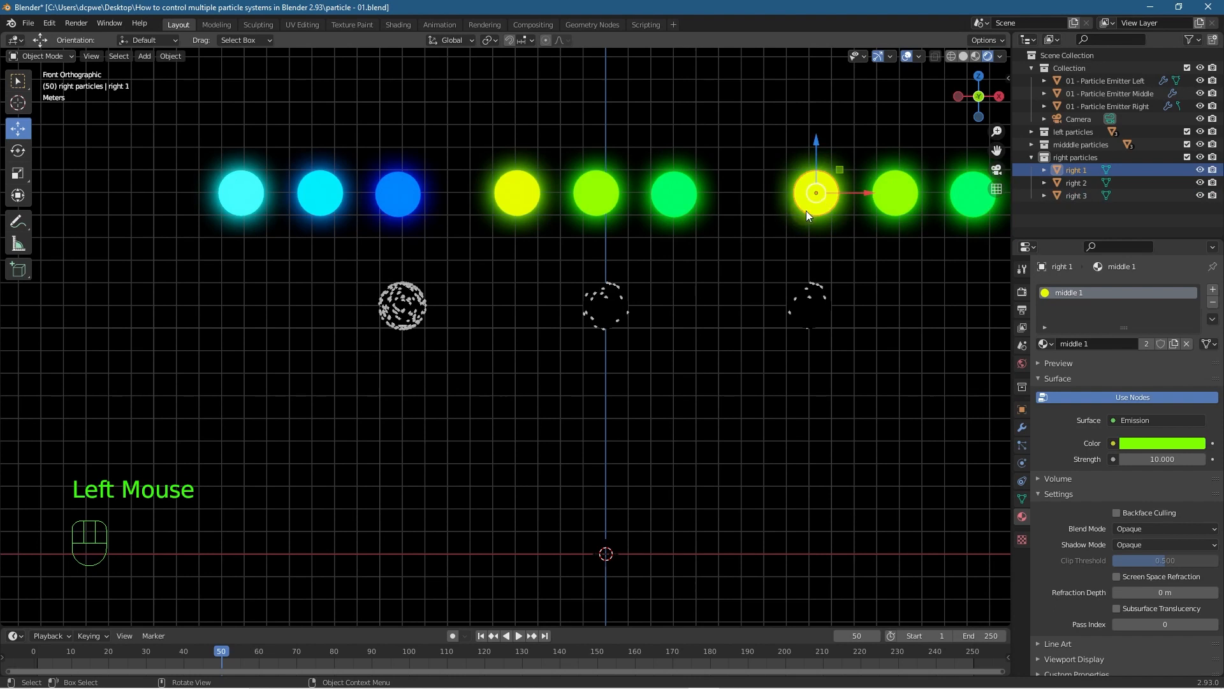
pyautogui.click(1145, 344)
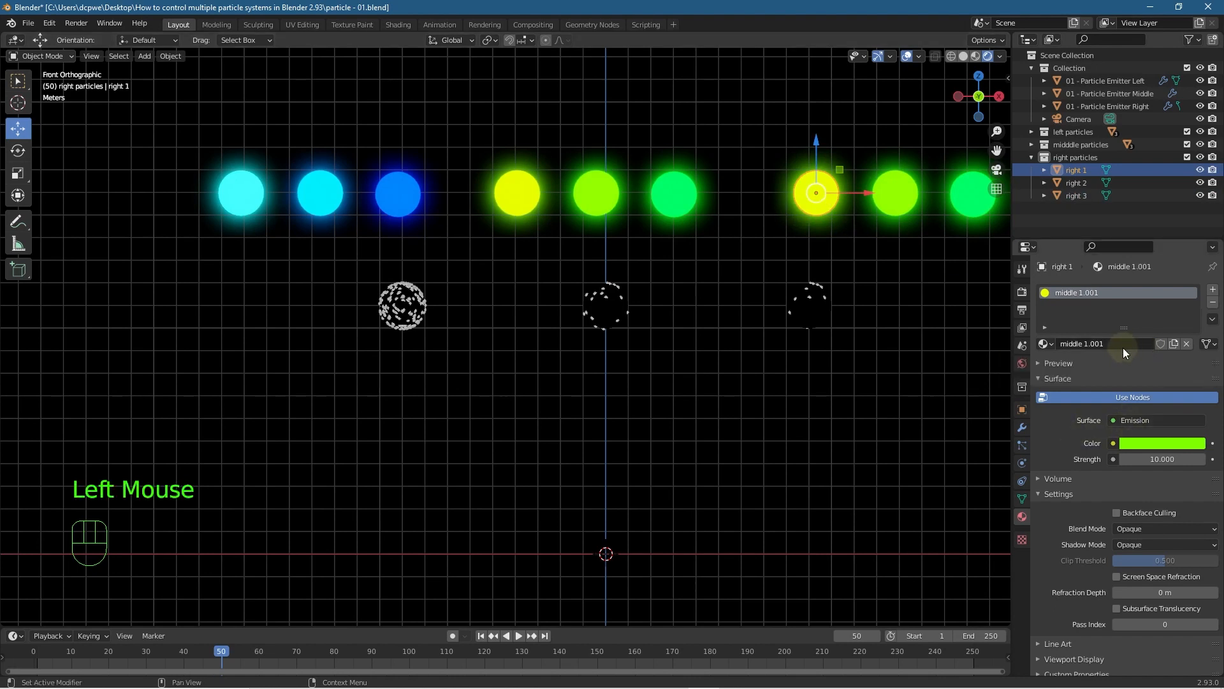
pyautogui.doubleClick(1123, 347)
pyautogui.write('right 1')
pyautogui.press('Return')
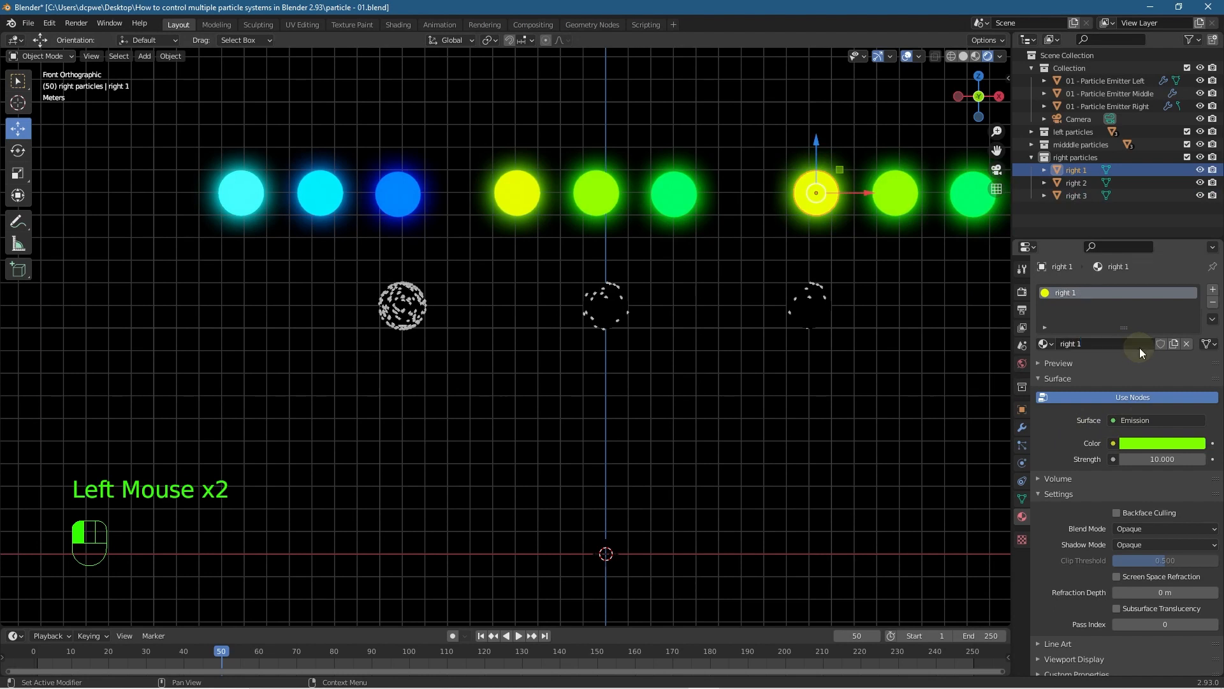
# - Change the "right 1" material's emission color to a fully saturated orange with a hue of about 0.027
pyautogui.click(1154, 444)
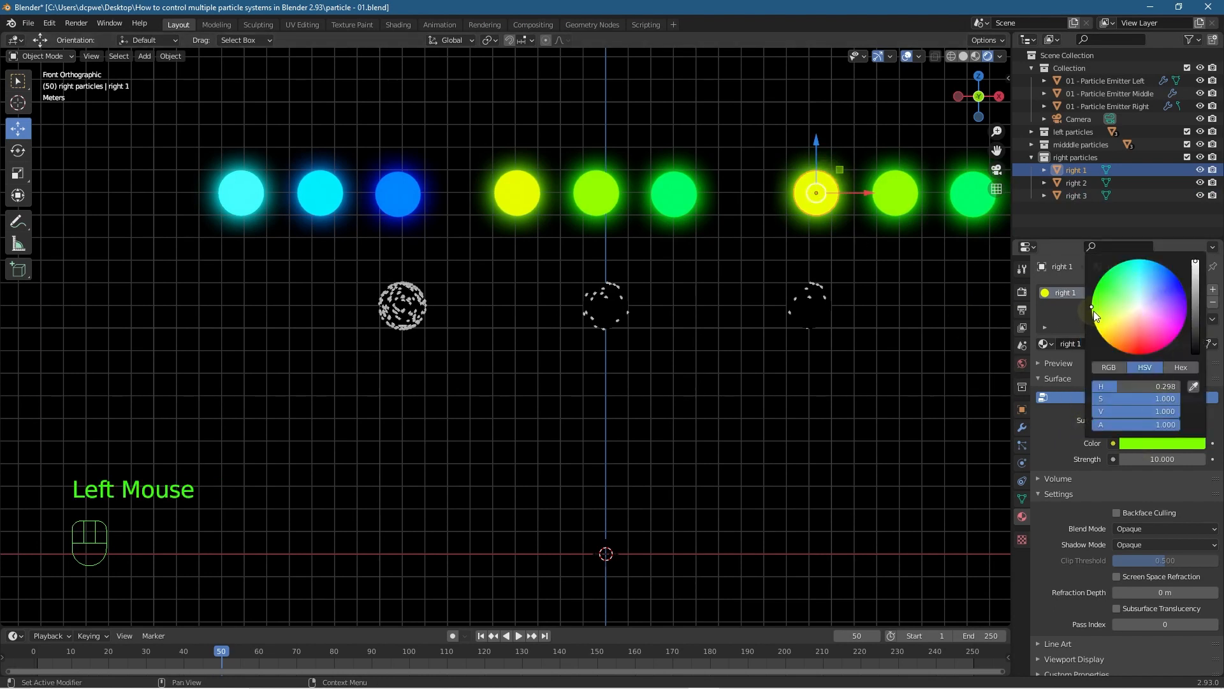
pyautogui.click(1172, 343)
pyautogui.moveTo(1187, 358)
pyautogui.mouseDown()
pyautogui.moveTo(1203, 354)
pyautogui.moveTo(1187, 357)
pyautogui.moveTo(1208, 322)
pyautogui.moveTo(1177, 382)
pyautogui.moveTo(1113, 385)
pyautogui.moveTo(1138, 388)
pyautogui.mouseUp()
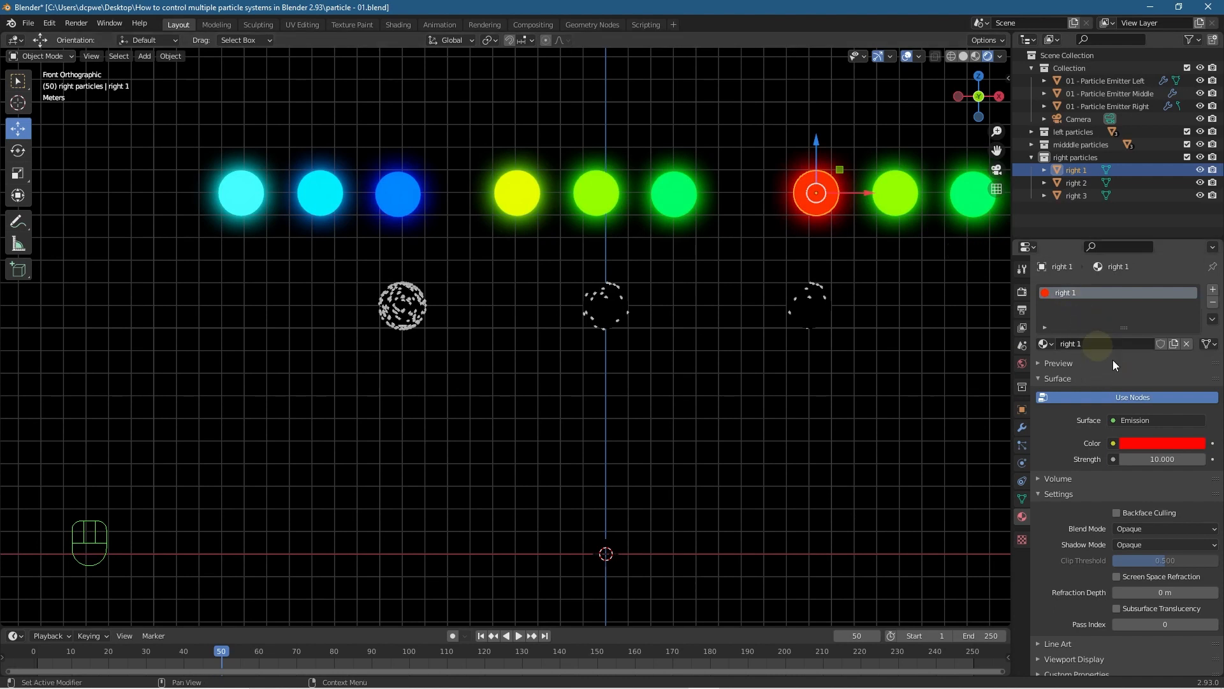
pyautogui.click(1162, 442)
pyautogui.moveTo(1135, 348); pyautogui.dragTo(1120, 350)
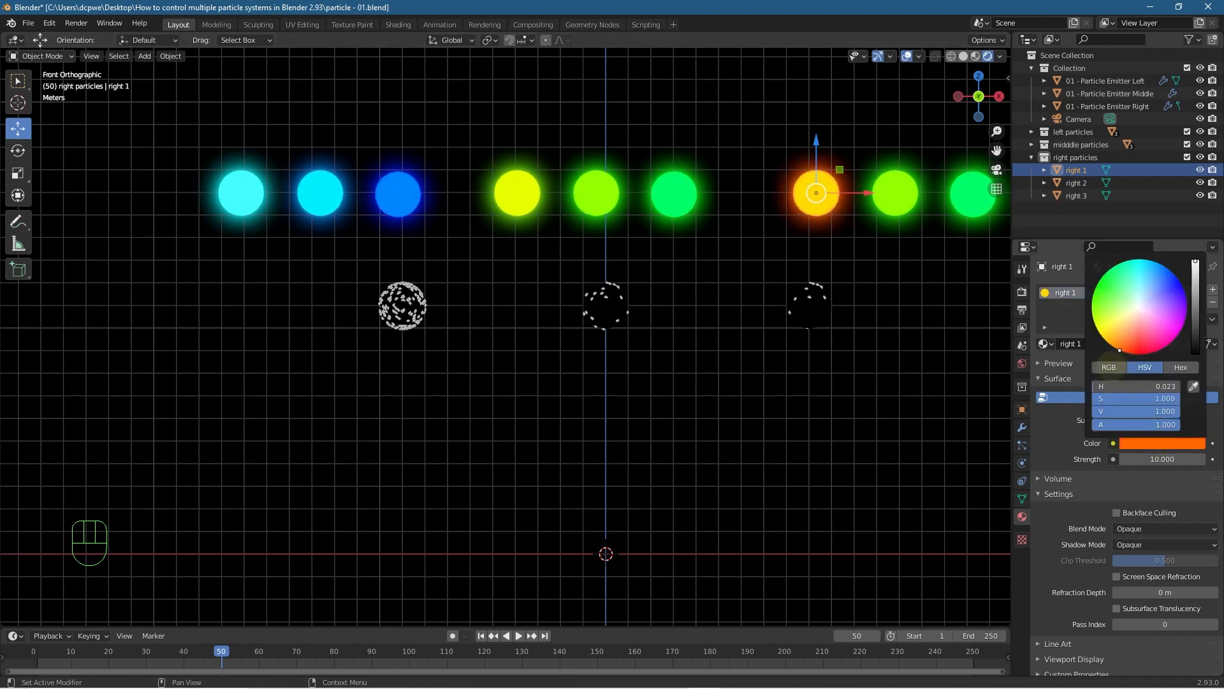
pyautogui.moveTo(1110, 366); pyautogui.dragTo(1107, 370)
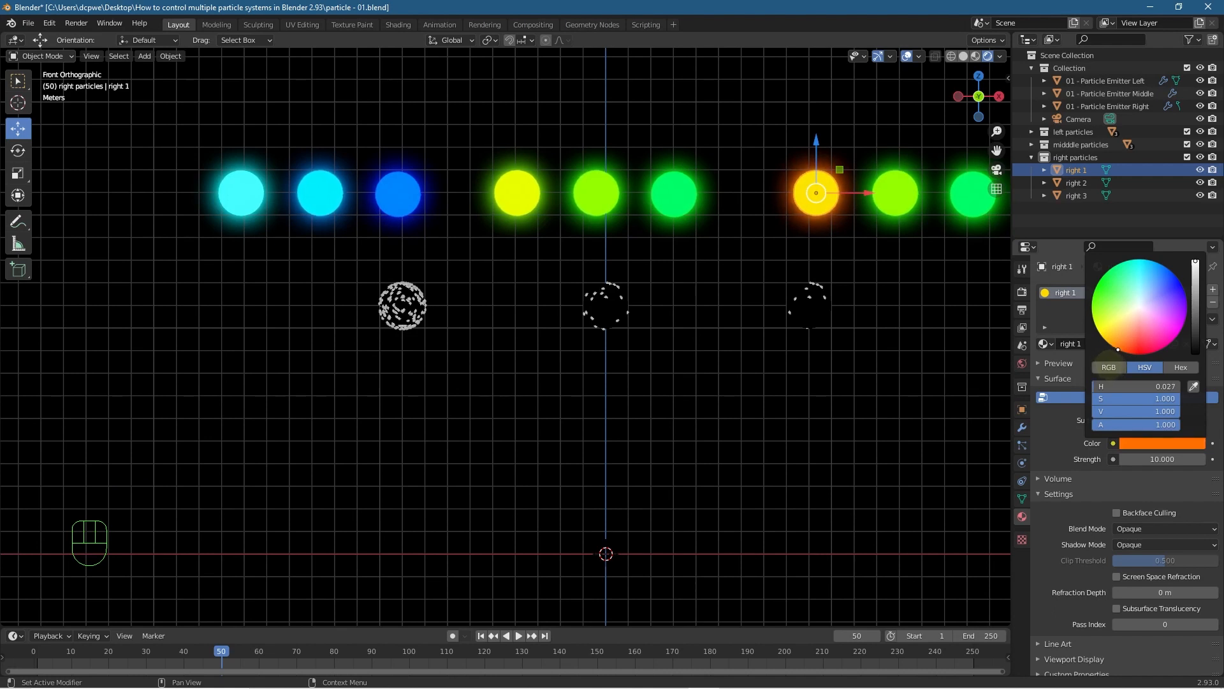
# - Make the "right 2" sphere's material a single-user copy and rename it "right 2"
pyautogui.click(897, 186)
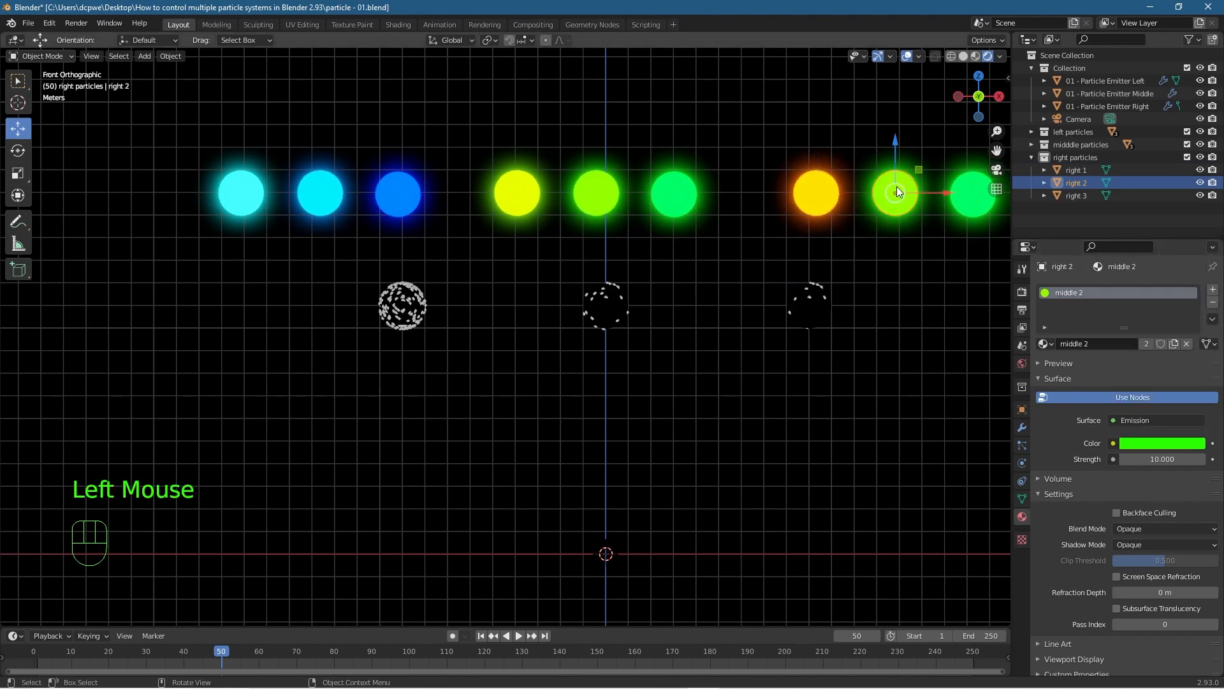
pyautogui.click(1147, 343)
pyautogui.keyDown('ctrl'); pyautogui.click(1148, 343); pyautogui.keyUp('ctrl')
pyautogui.write('right 2')
pyautogui.press('Return')
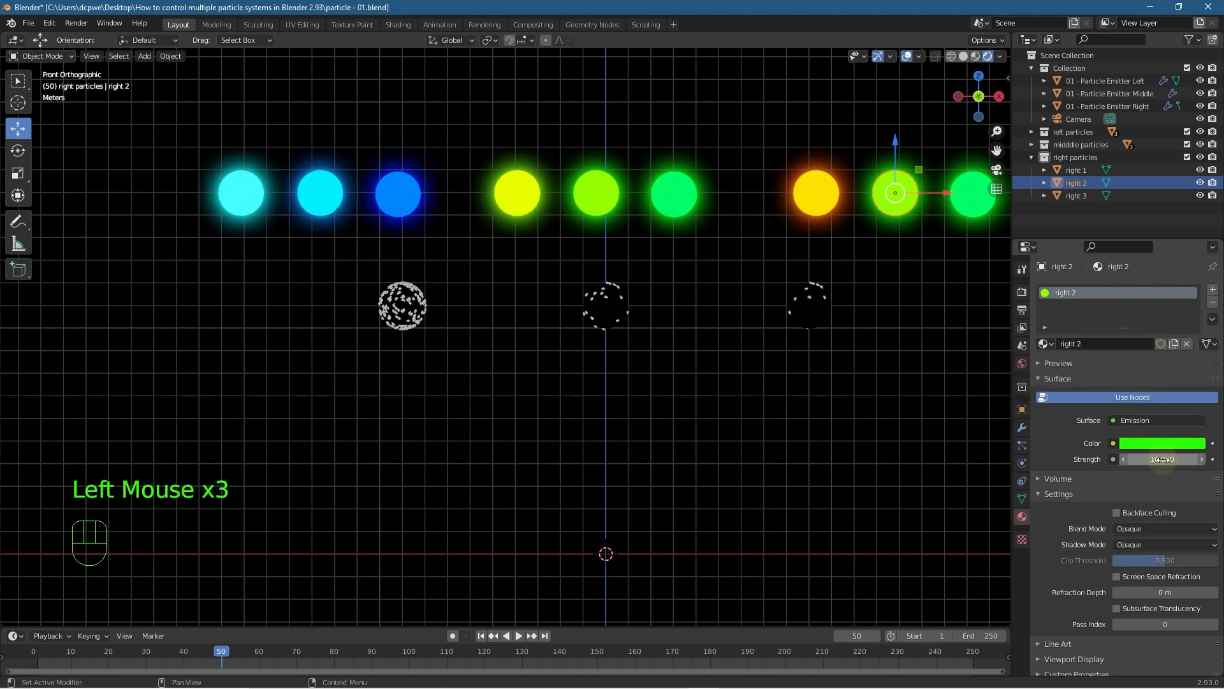
# - Change the "right 2" material's emission color to a fully saturated red-orange
pyautogui.click(1136, 443)
pyautogui.moveTo(1110, 337); pyautogui.dragTo(1133, 354)
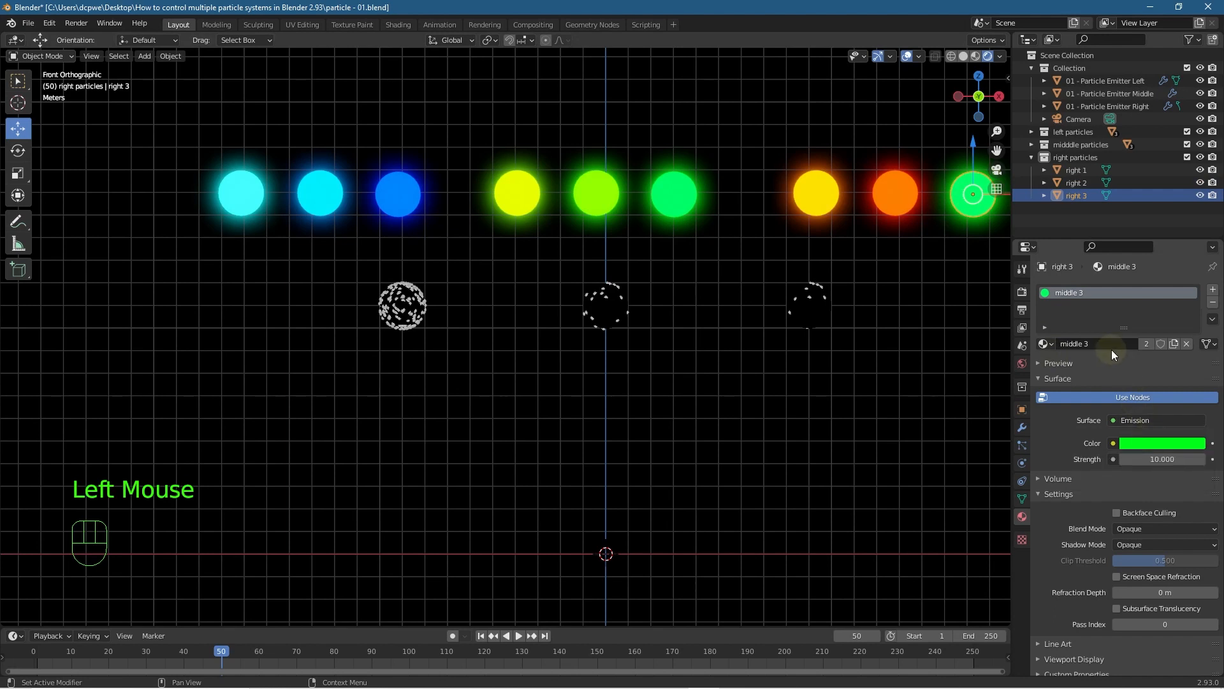
# - Make the "right 3" sphere's material a single-user copy and rename it "right 3"
pyautogui.click(1147, 344)
pyautogui.doubleClick(1142, 344)
pyautogui.write('right 1')
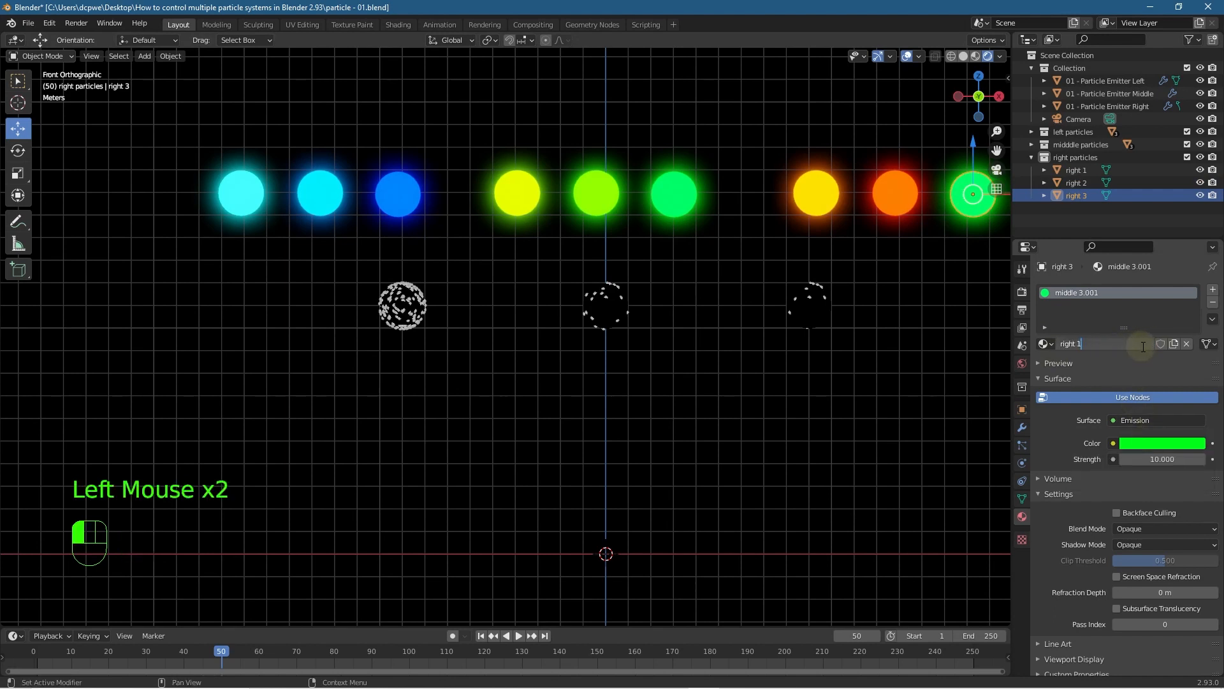
pyautogui.press('BackSpace')
pyautogui.write('3')
pyautogui.press('Return')
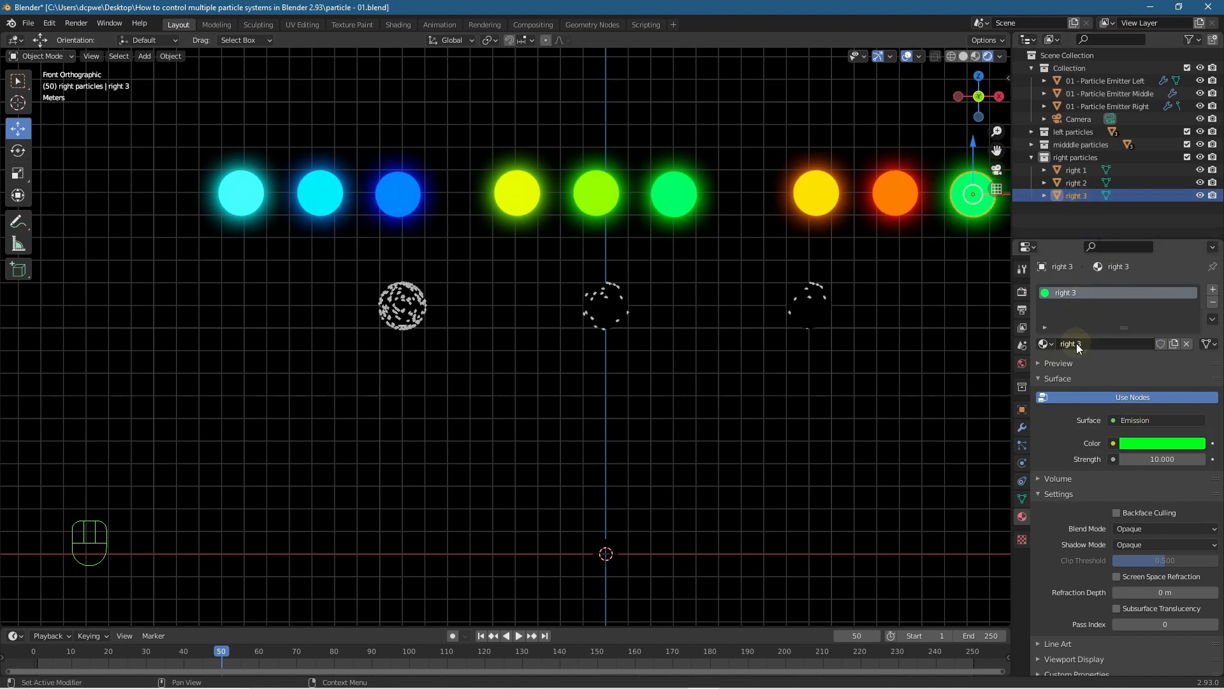
# - Change the "right 3" material's emission color to a fully saturated red with a hue of 1.000
pyautogui.click(1151, 444)
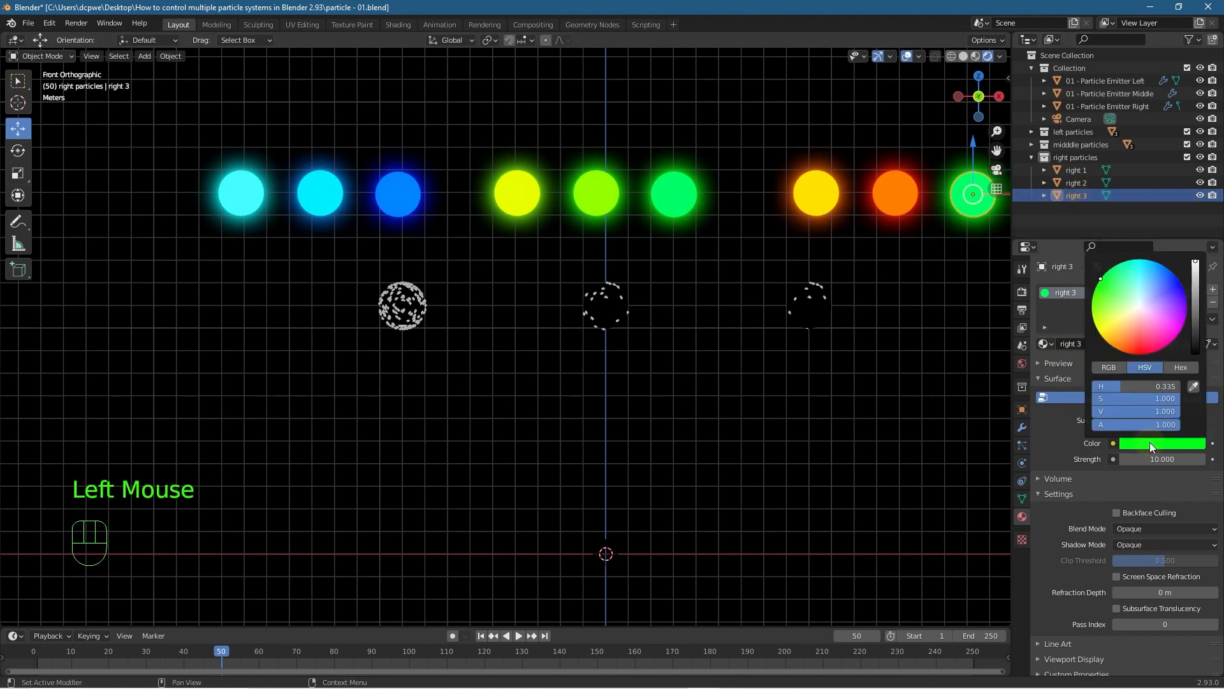
pyautogui.moveTo(1137, 349); pyautogui.dragTo(1141, 354)
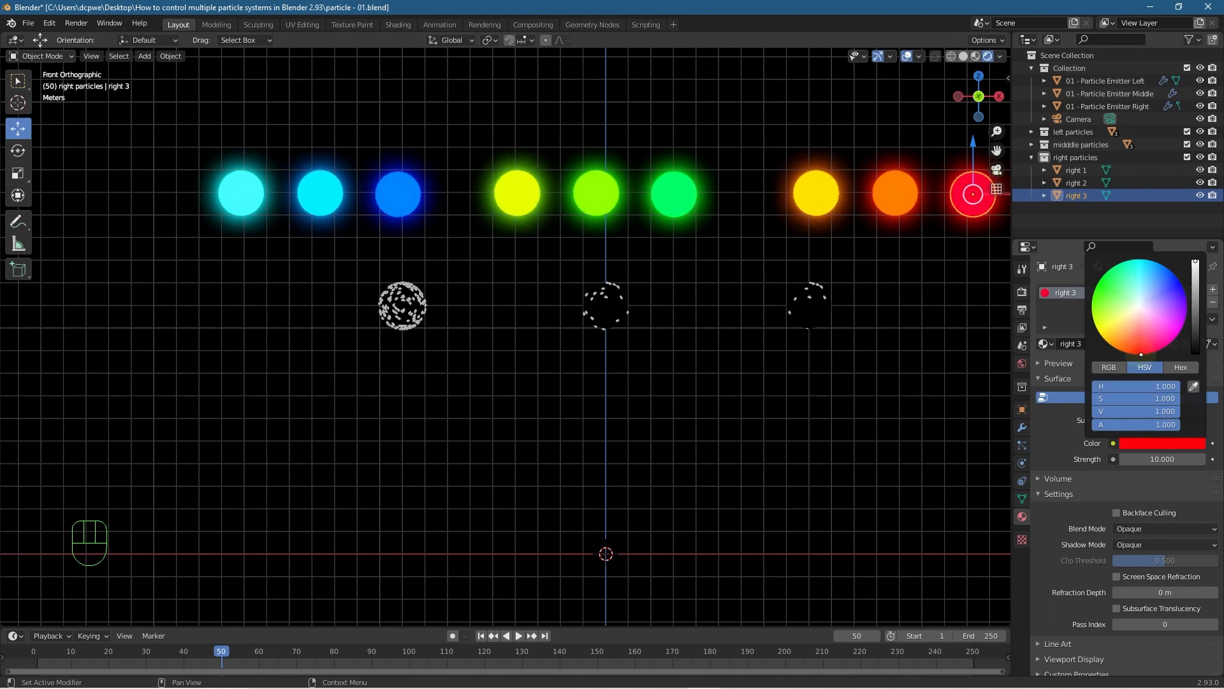
pyautogui.click(784, 370)
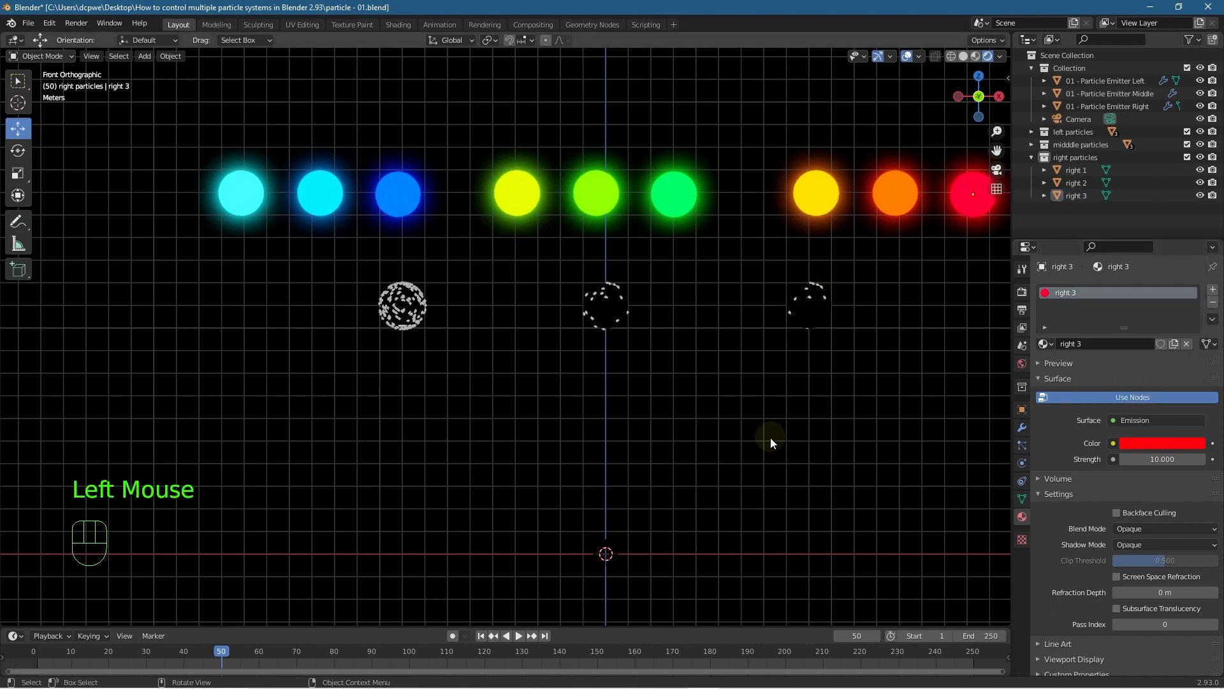
pyautogui.scroll(-1, 567, 356)
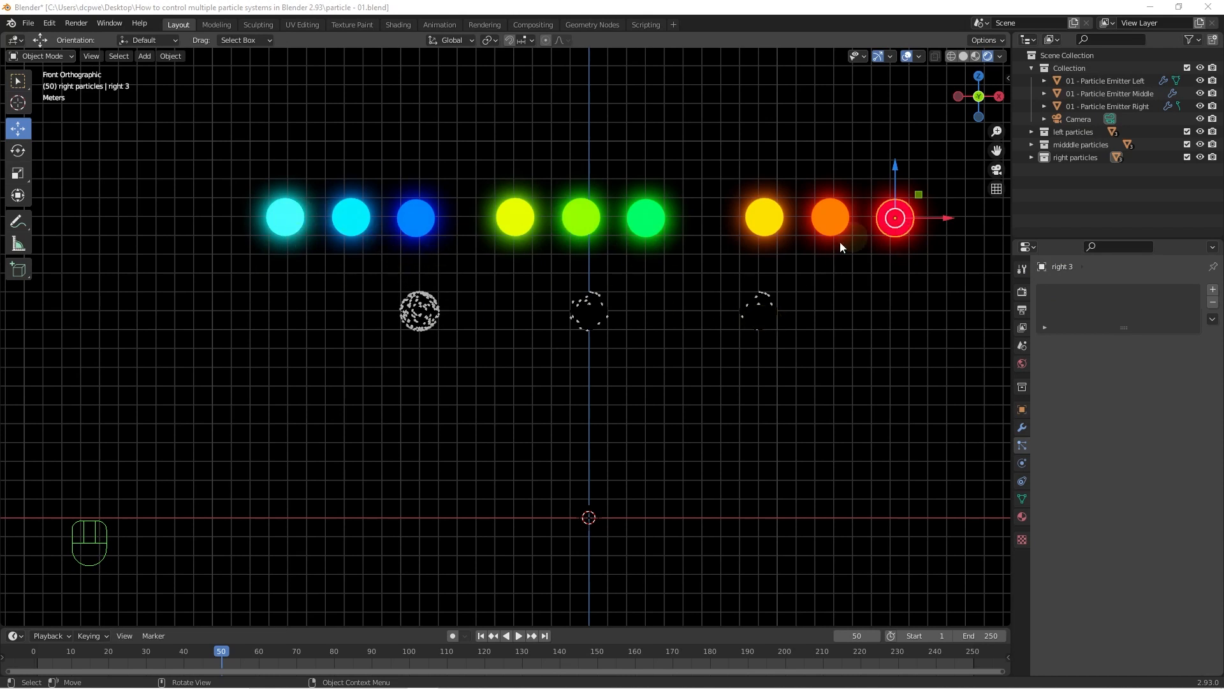
# - Render the left emitter's particles as a collection, with "left particles" as the instance collection
pyautogui.click(420, 313)
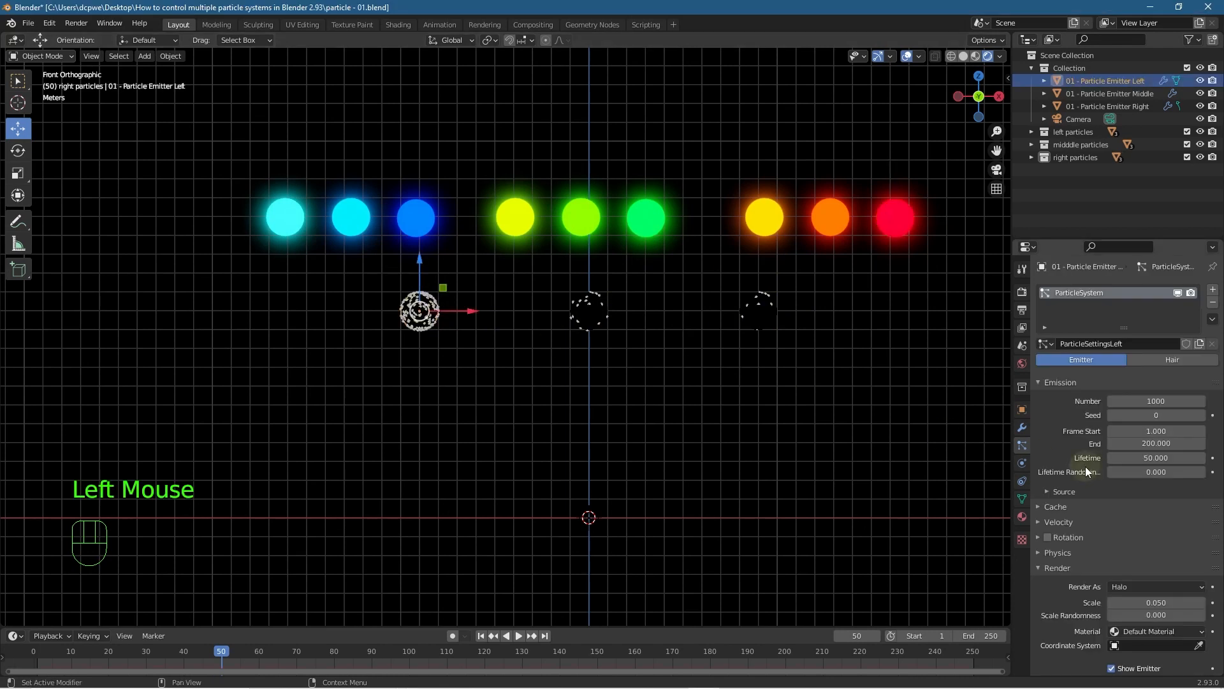
pyautogui.click(1099, 84)
pyautogui.scroll(-3, 1077, 452)
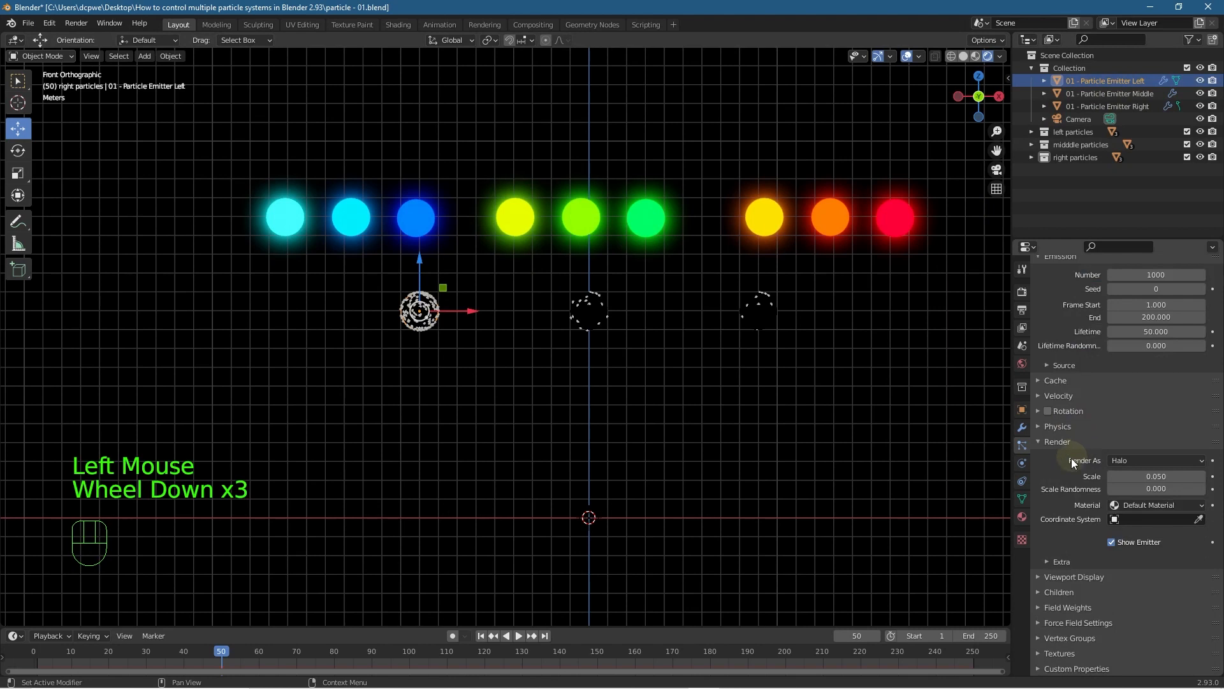
pyautogui.click(1042, 443)
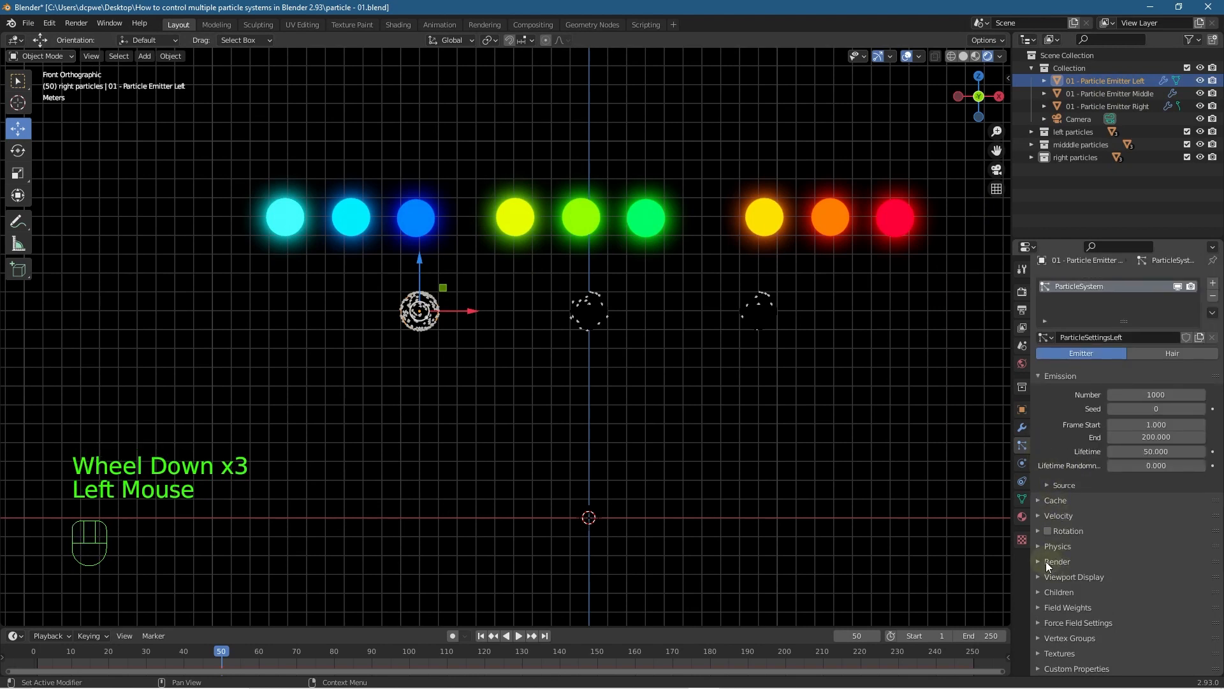
pyautogui.click(1049, 562)
pyautogui.scroll(-2, 1148, 552)
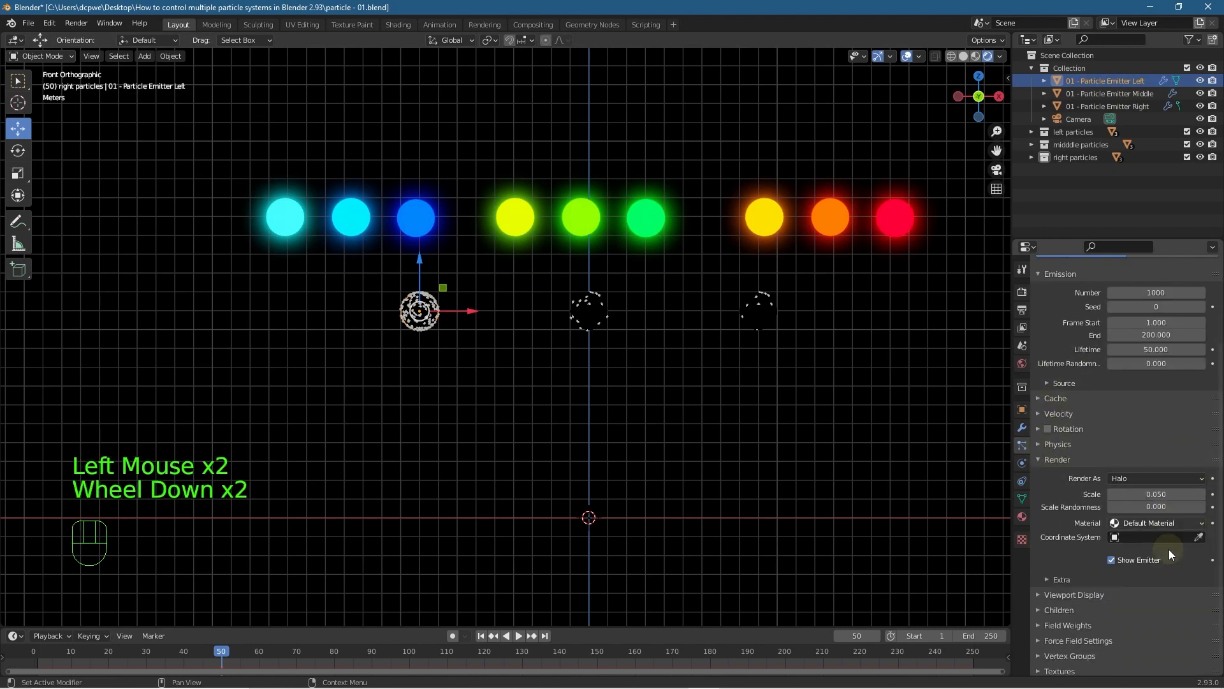
pyautogui.click(1128, 480)
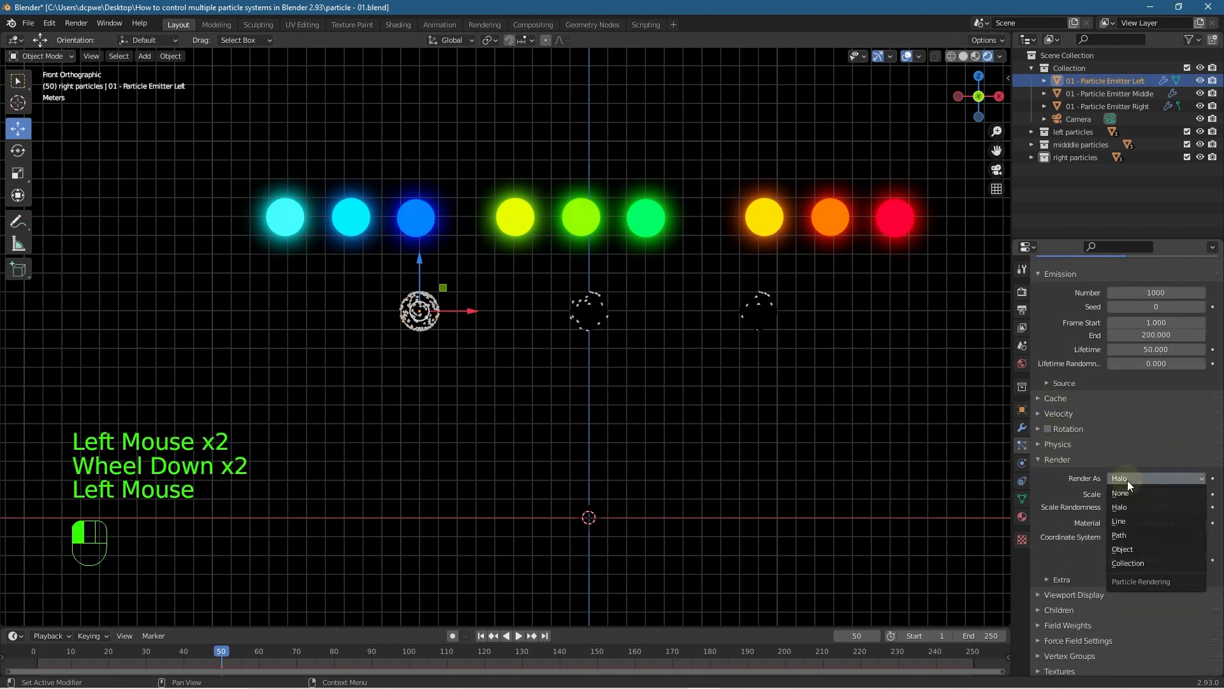
pyautogui.click(1134, 561)
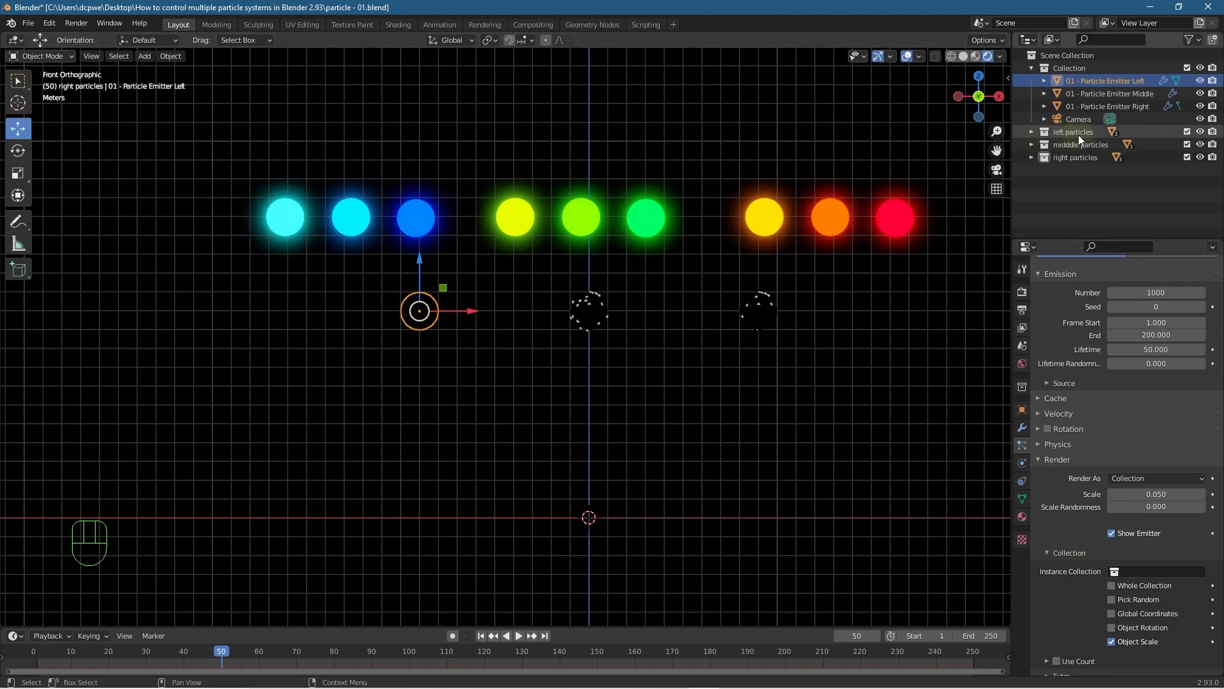
pyautogui.scroll(-2, 1080, 542)
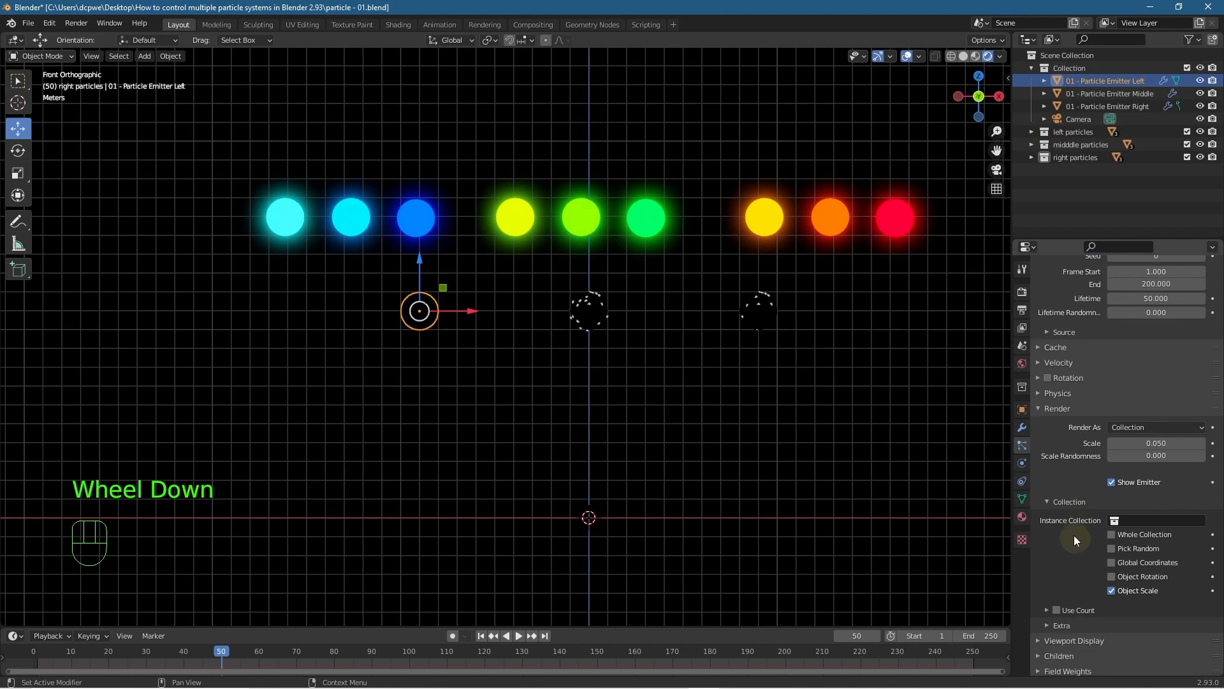
pyautogui.click(1126, 517)
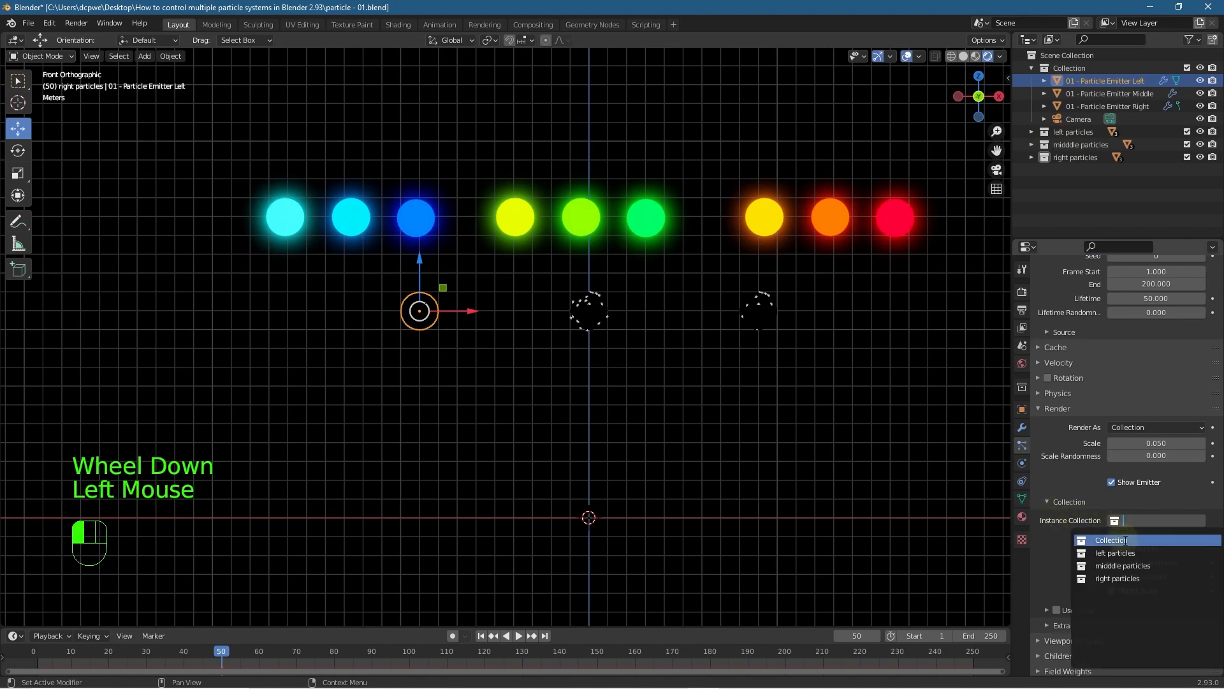
pyautogui.click(1124, 552)
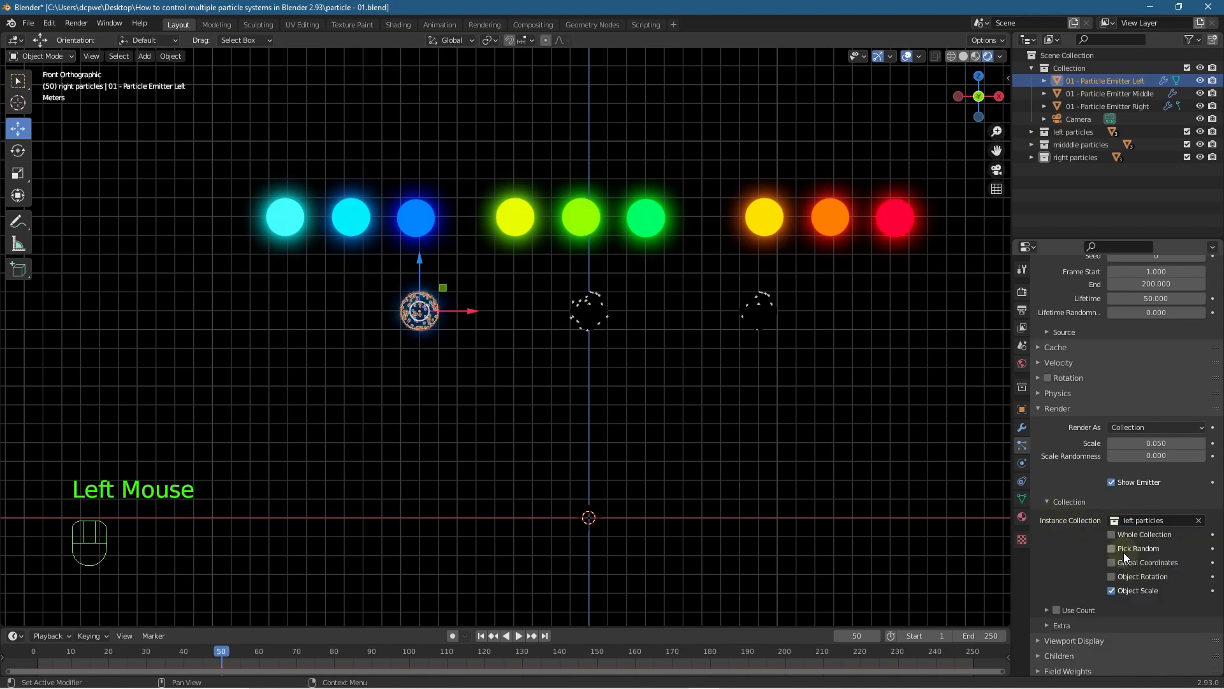
# - Set the middle emitter's particle number to 1000
pyautogui.scroll(2, 1141, 459)
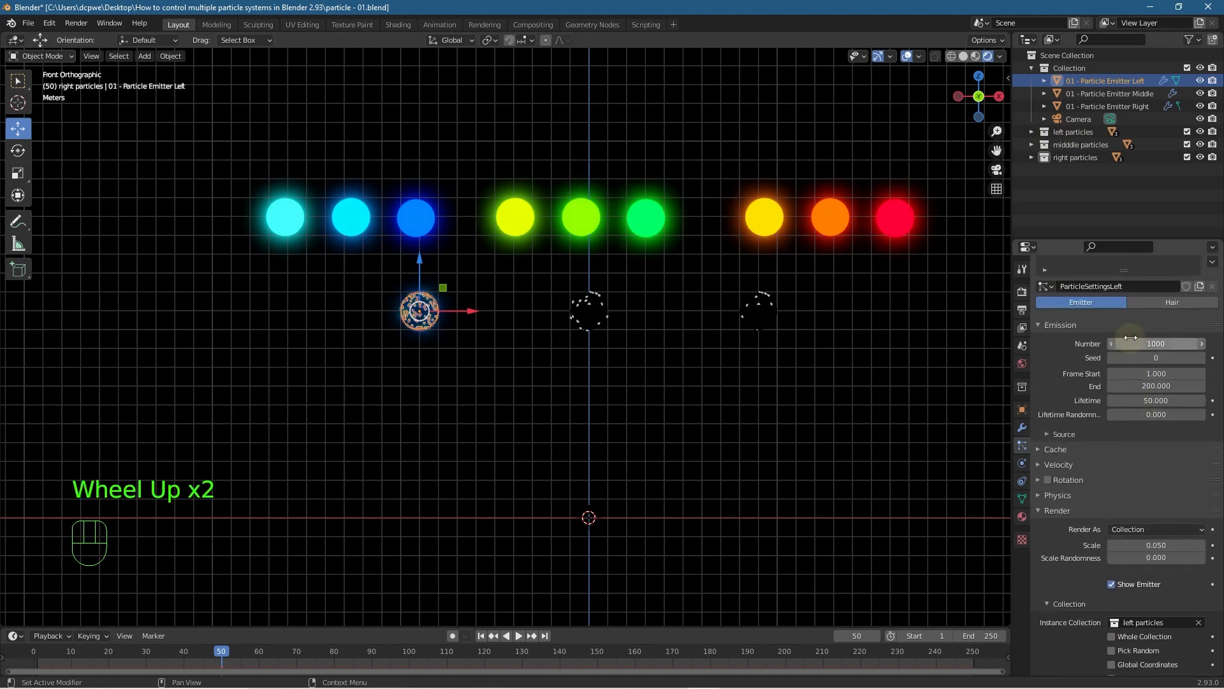
pyautogui.click(591, 310)
pyautogui.click(1131, 350)
pyautogui.click(1131, 350)
pyautogui.write('0')
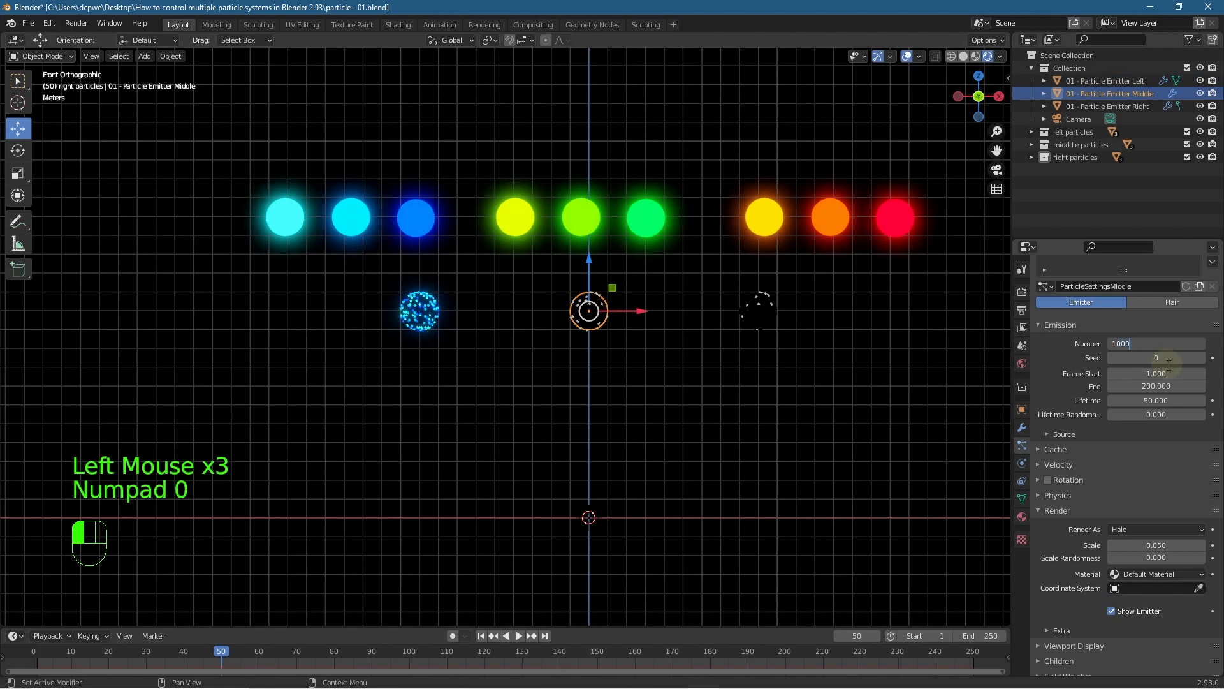
pyautogui.click(1059, 349)
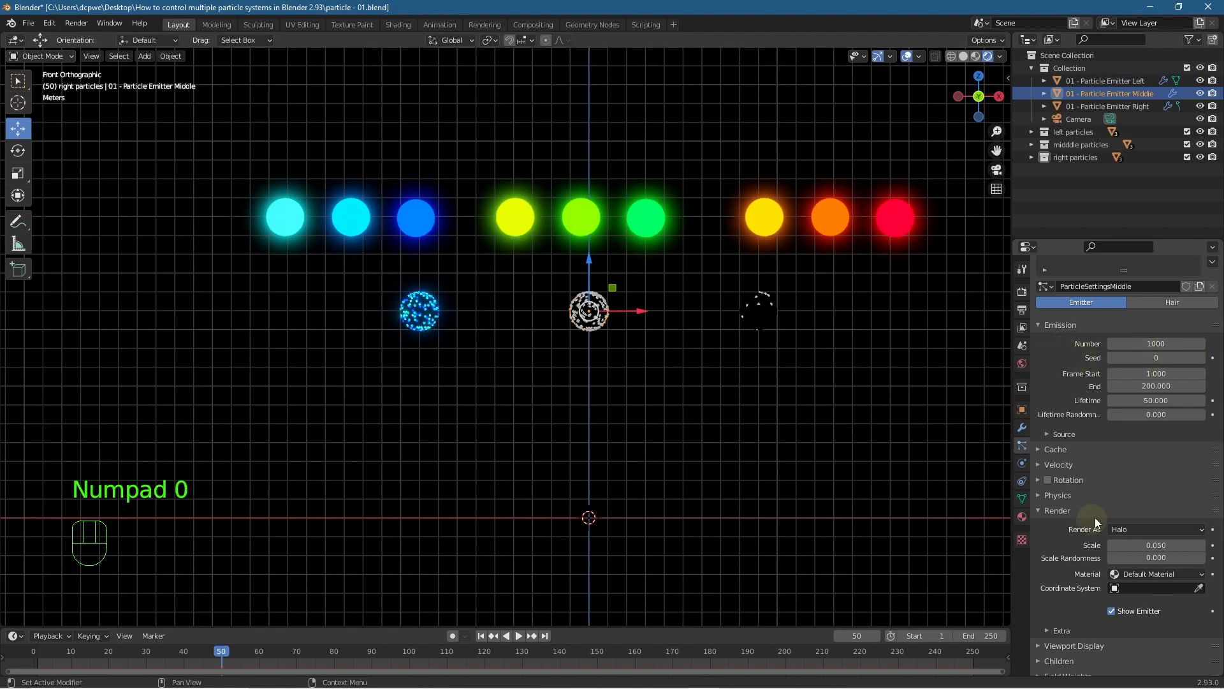
# - Render the middle emitter's particles as a collection, with "midddle particles" as the instance collection
pyautogui.scroll(-2, 1100, 510)
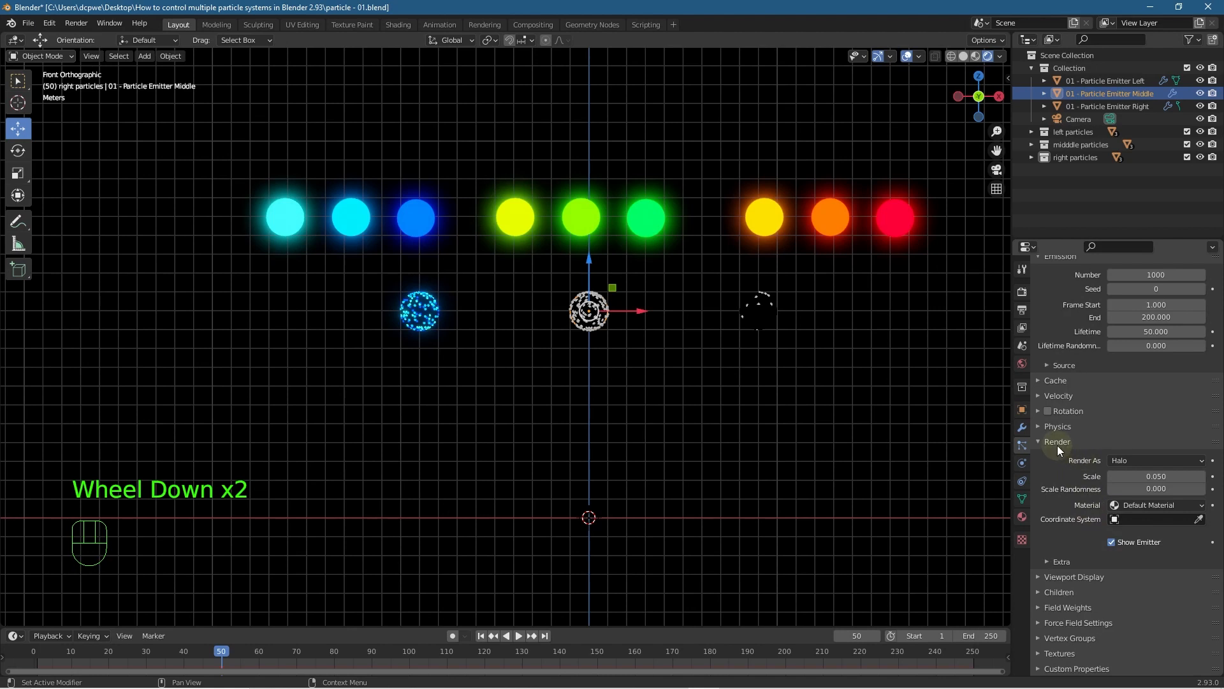
pyautogui.click(1132, 460)
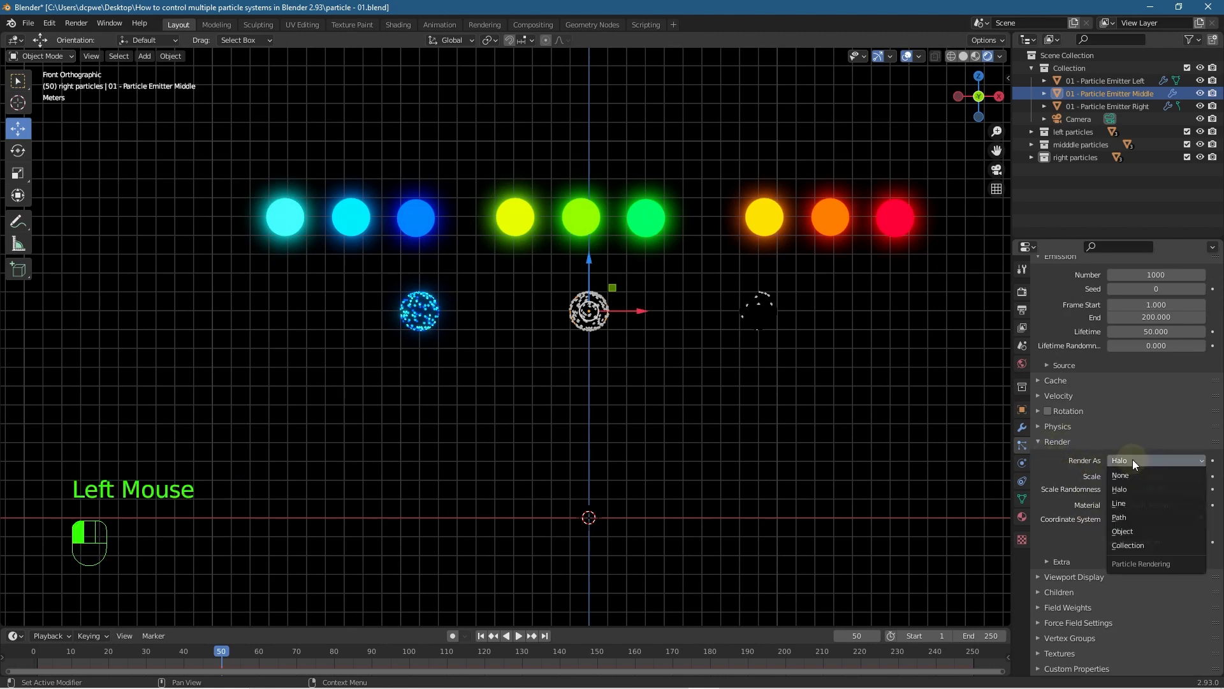
pyautogui.click(1132, 544)
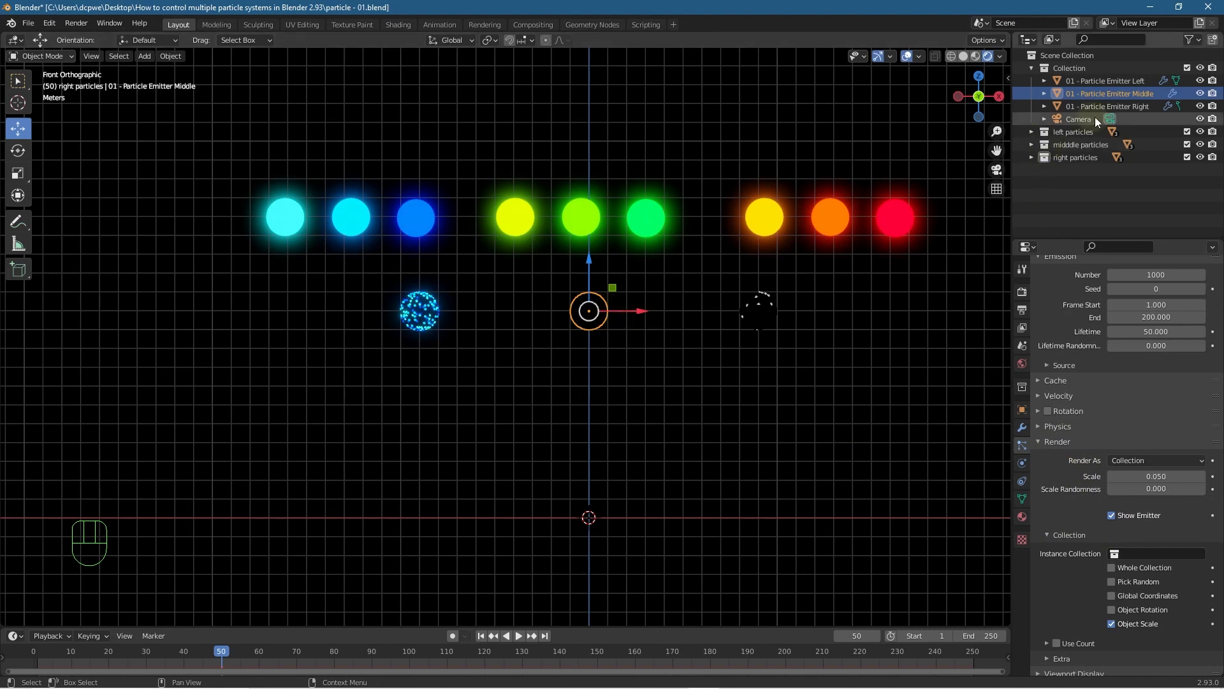
pyautogui.click(1139, 560)
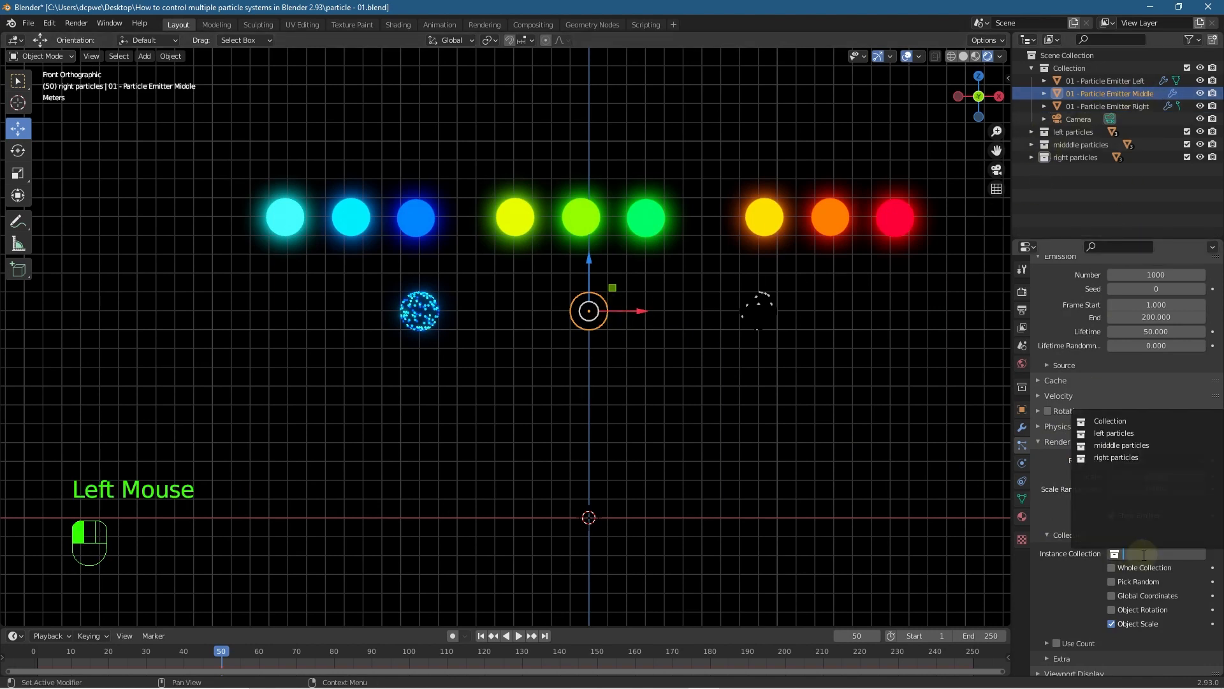
pyautogui.click(1125, 444)
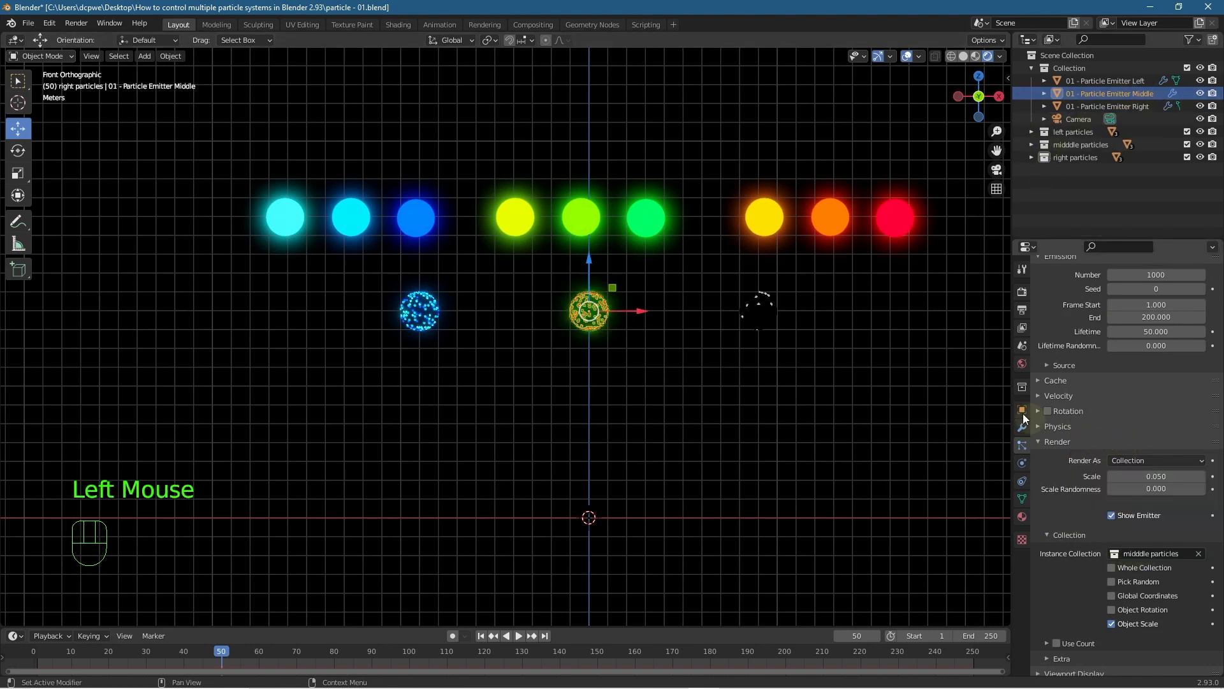
# - Set the right emitter's particle number to 1000
pyautogui.click(759, 311)
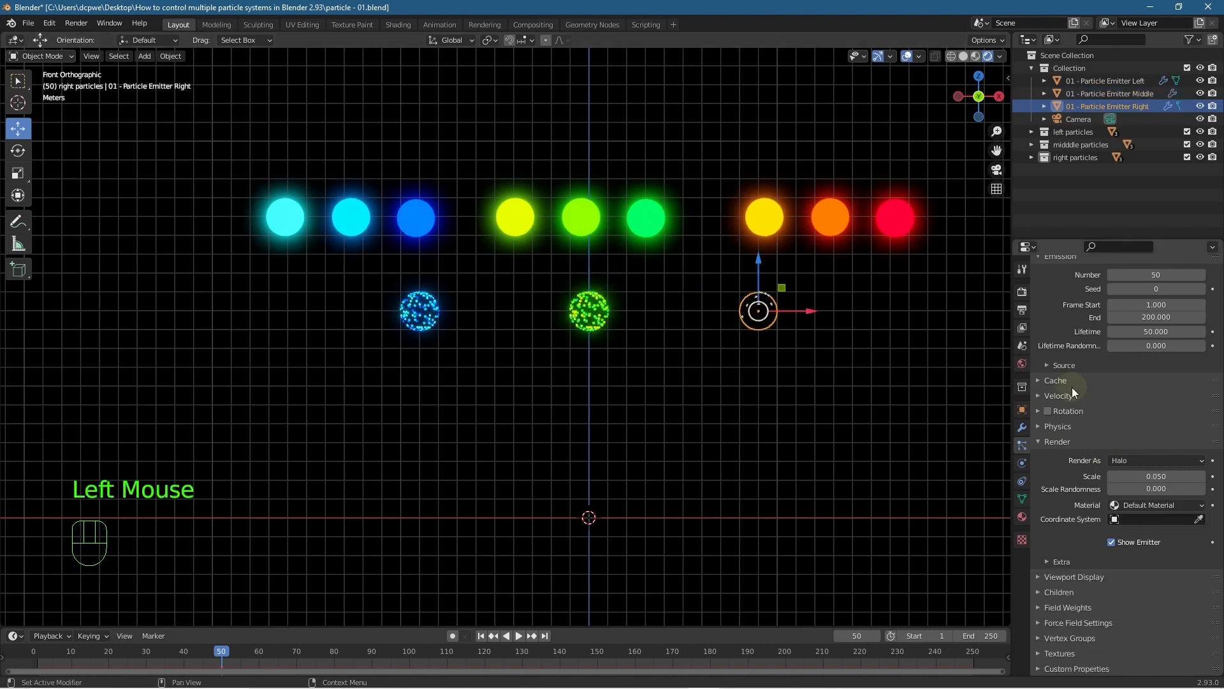
pyautogui.doubleClick(1134, 276)
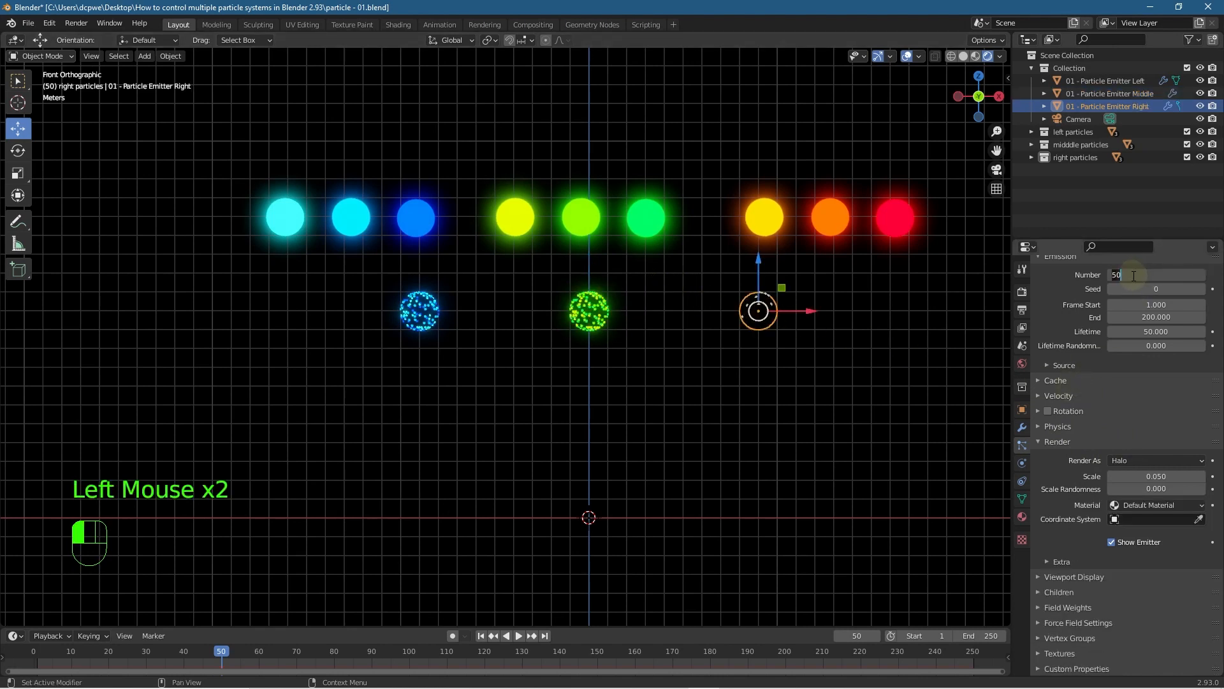
pyautogui.write('1000')
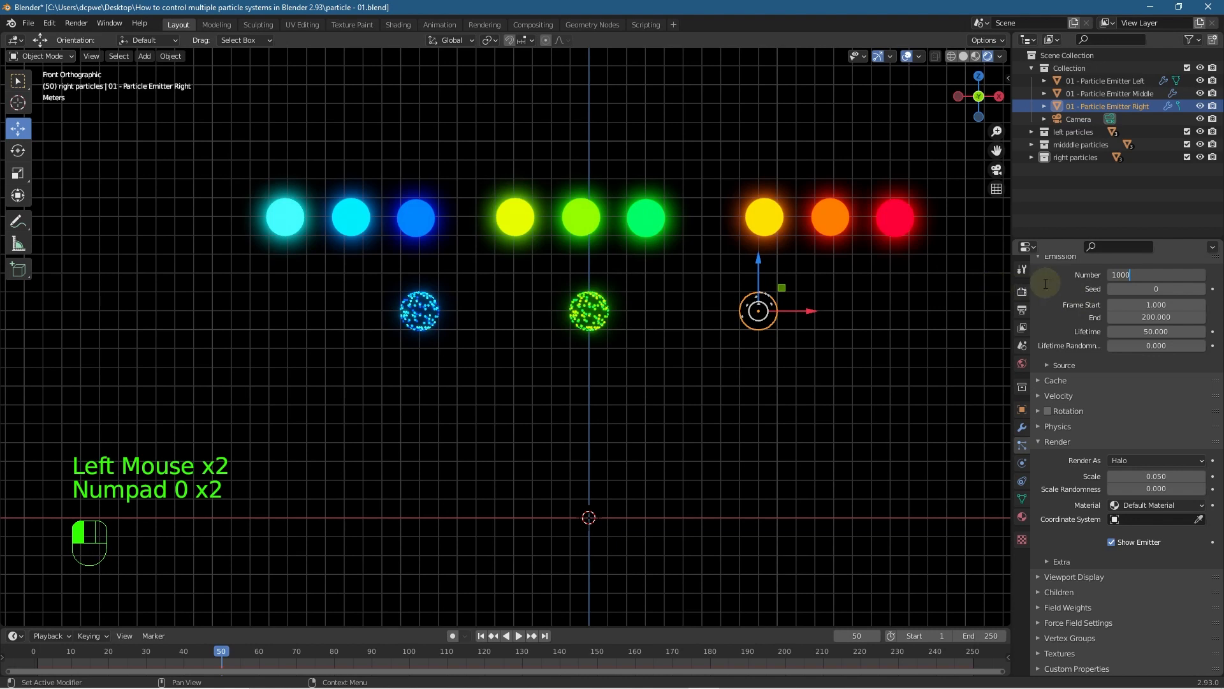
pyautogui.click(1051, 277)
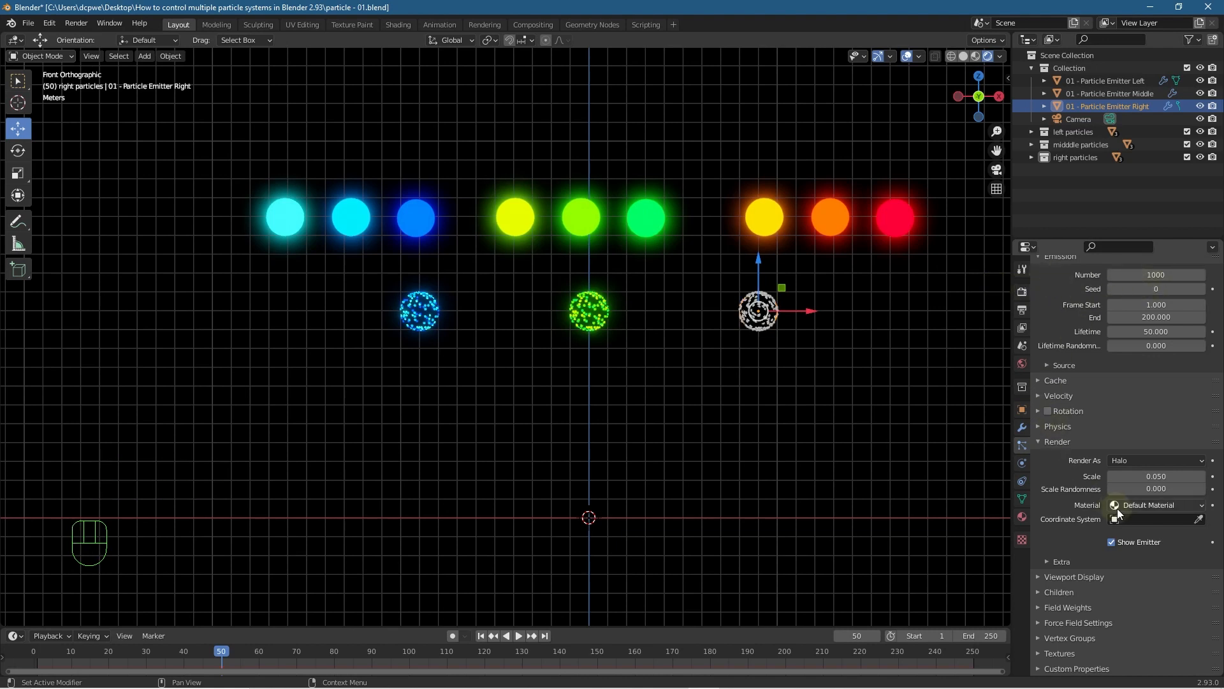
# - Render the right emitter's particles as a collection, with "right particles" as the instance collection
pyautogui.click(1131, 461)
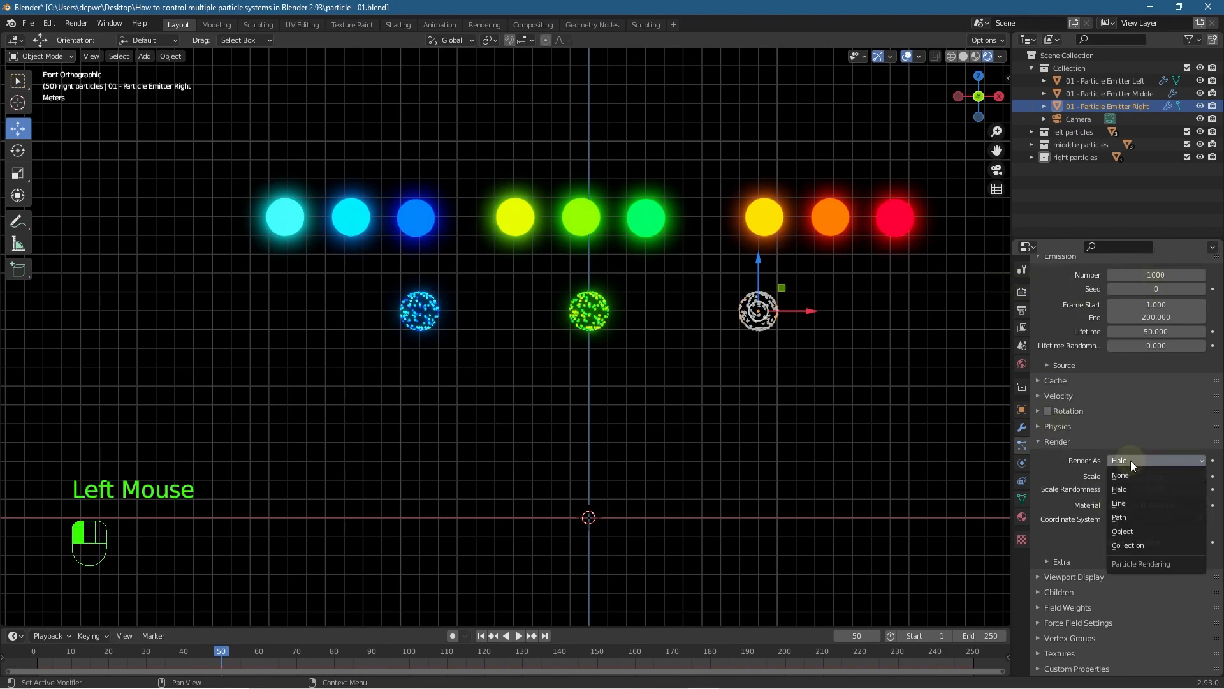
pyautogui.click(1133, 543)
pyautogui.click(1149, 545)
pyautogui.click(1157, 549)
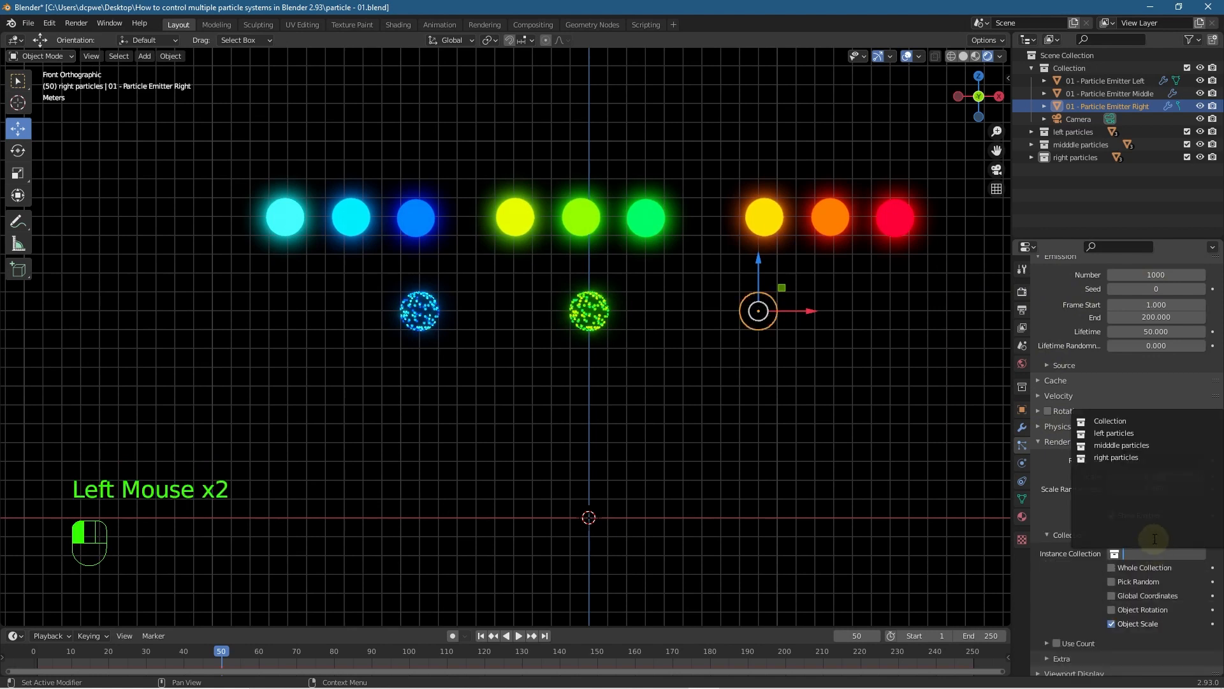
pyautogui.click(1135, 462)
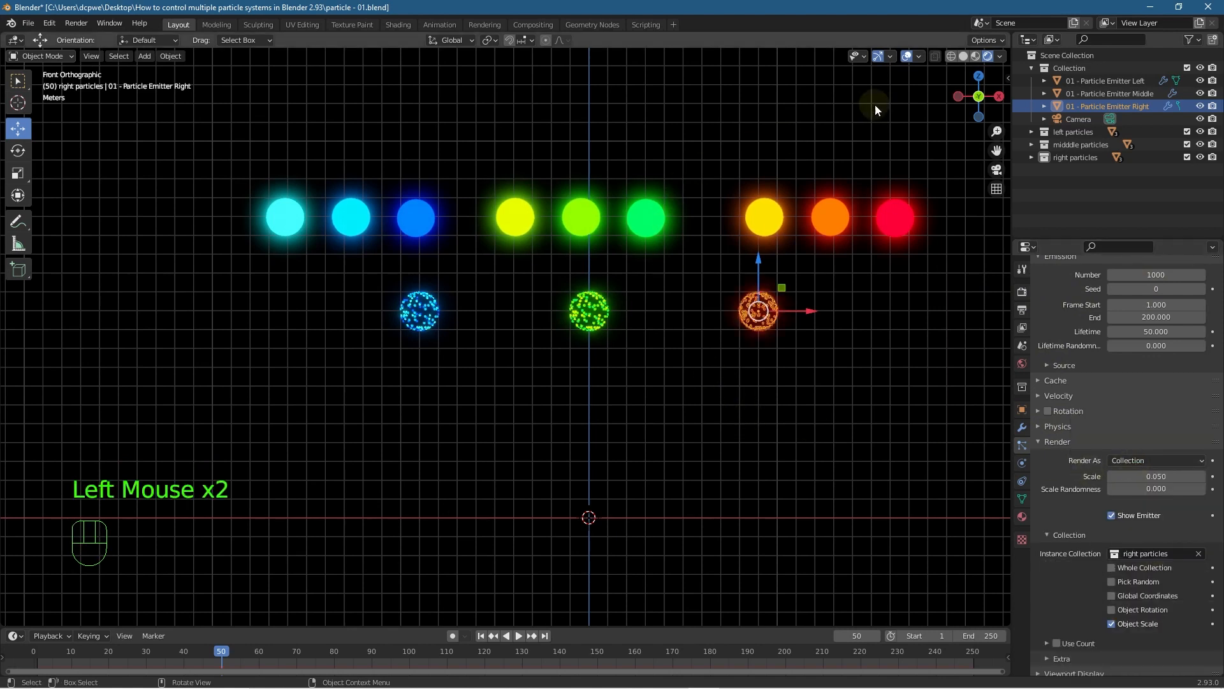
# - Hide the viewport overlays and play the animation to preview the three colored particle streams, stopping partway through
pyautogui.click(907, 58)
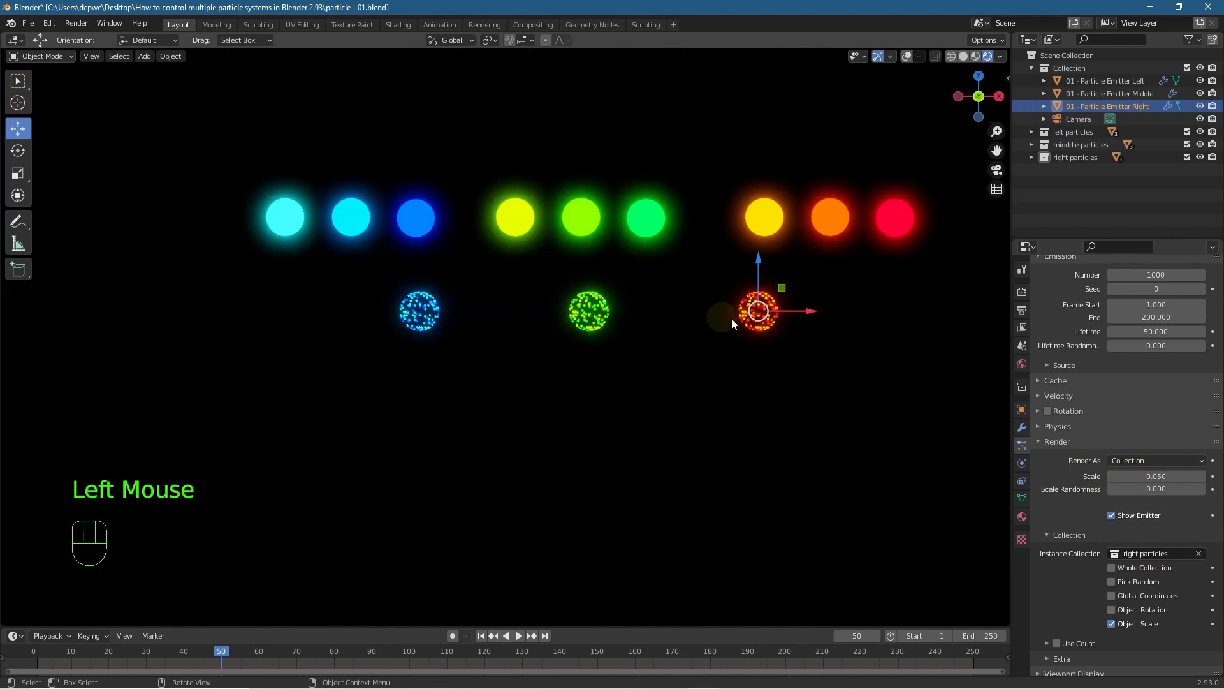
pyautogui.click(517, 636)
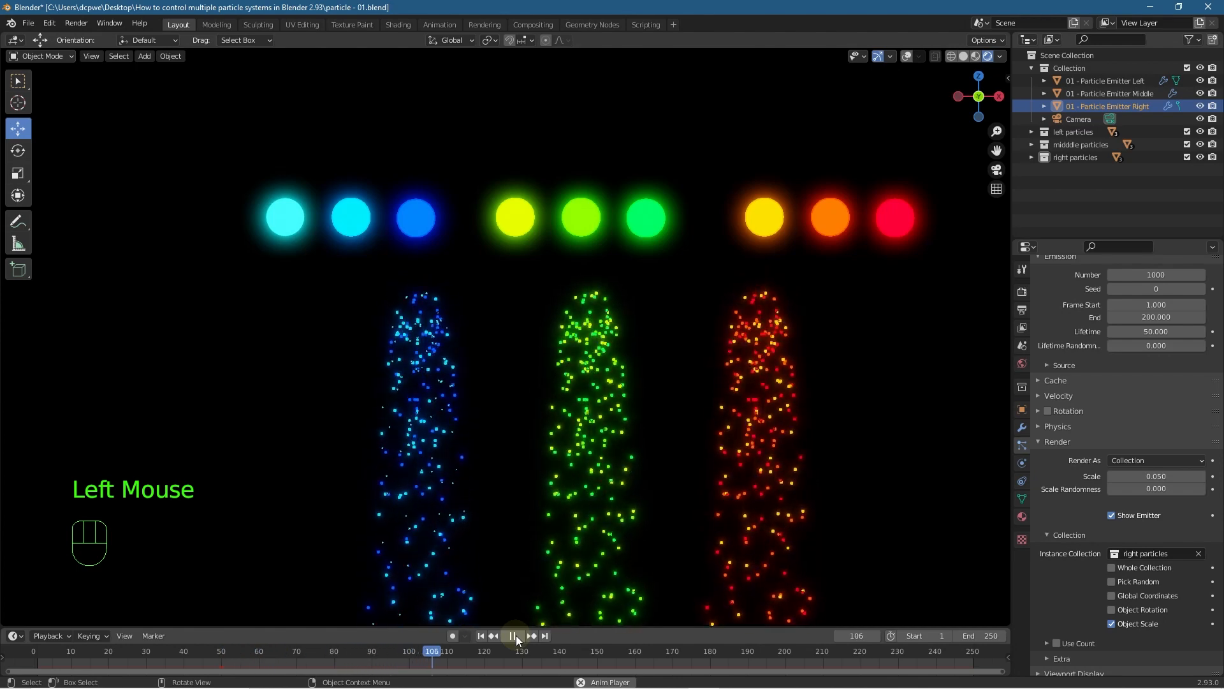
pyautogui.click(514, 635)
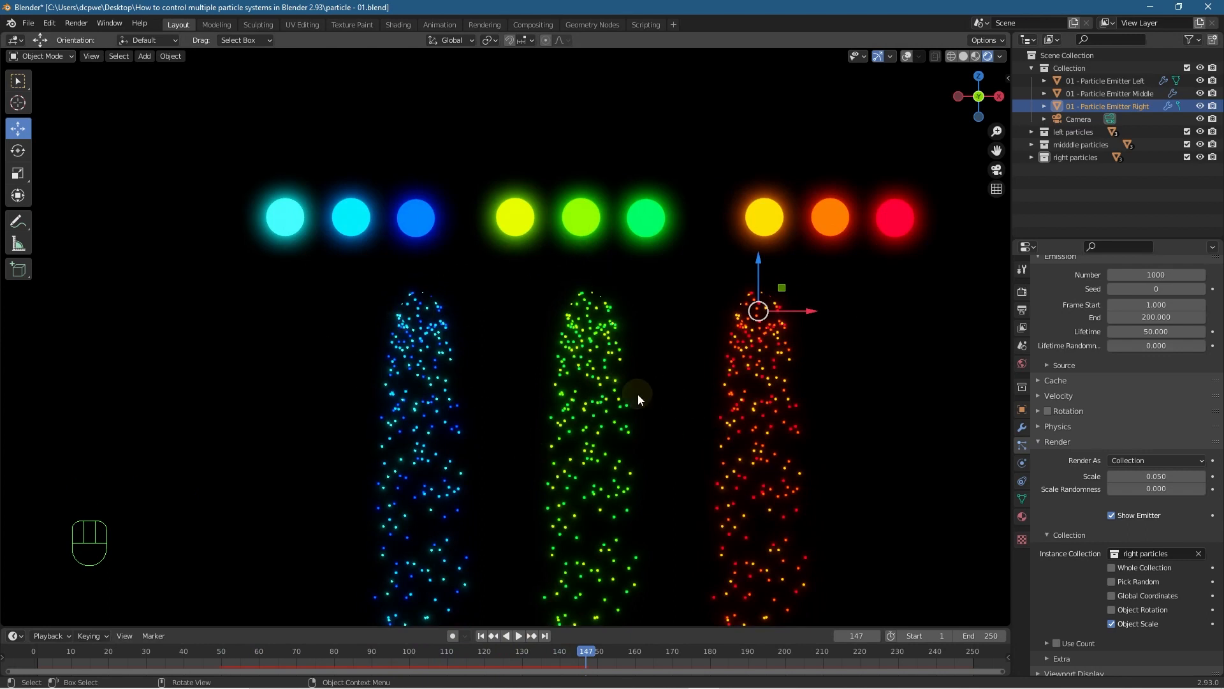
pyautogui.scroll(-4, 638, 396)
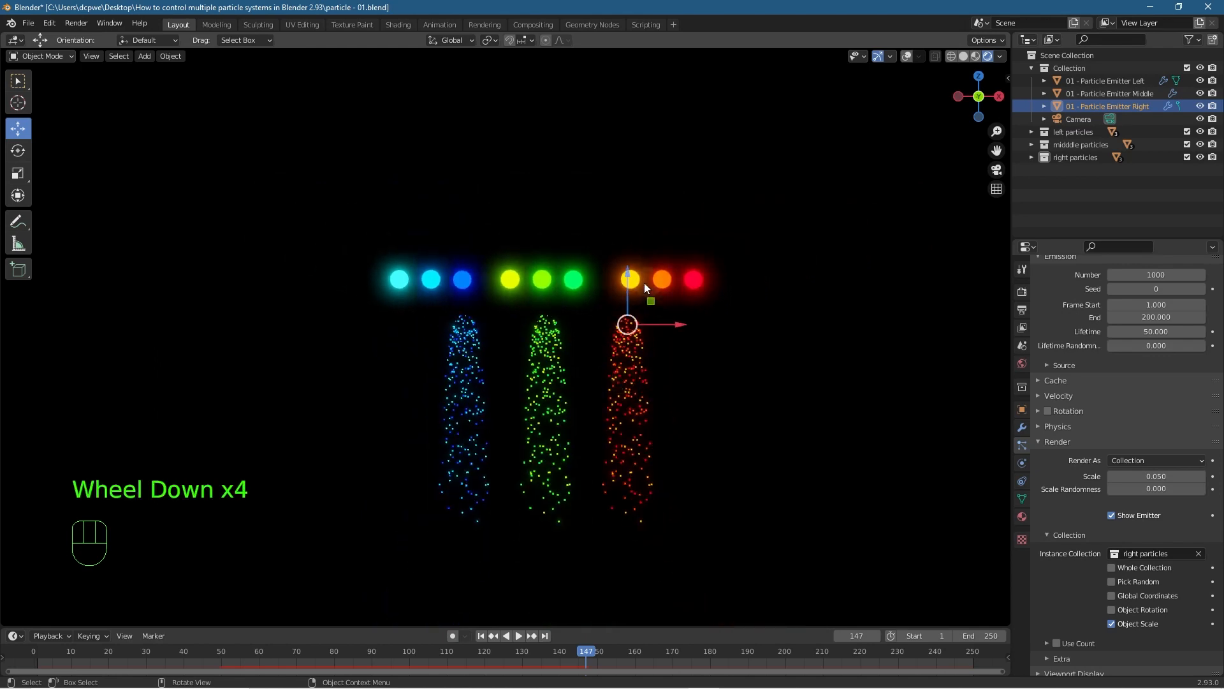
# - Look through the scene camera, render the current frame as a still image, and close the render window
pyautogui.press('KP_0')
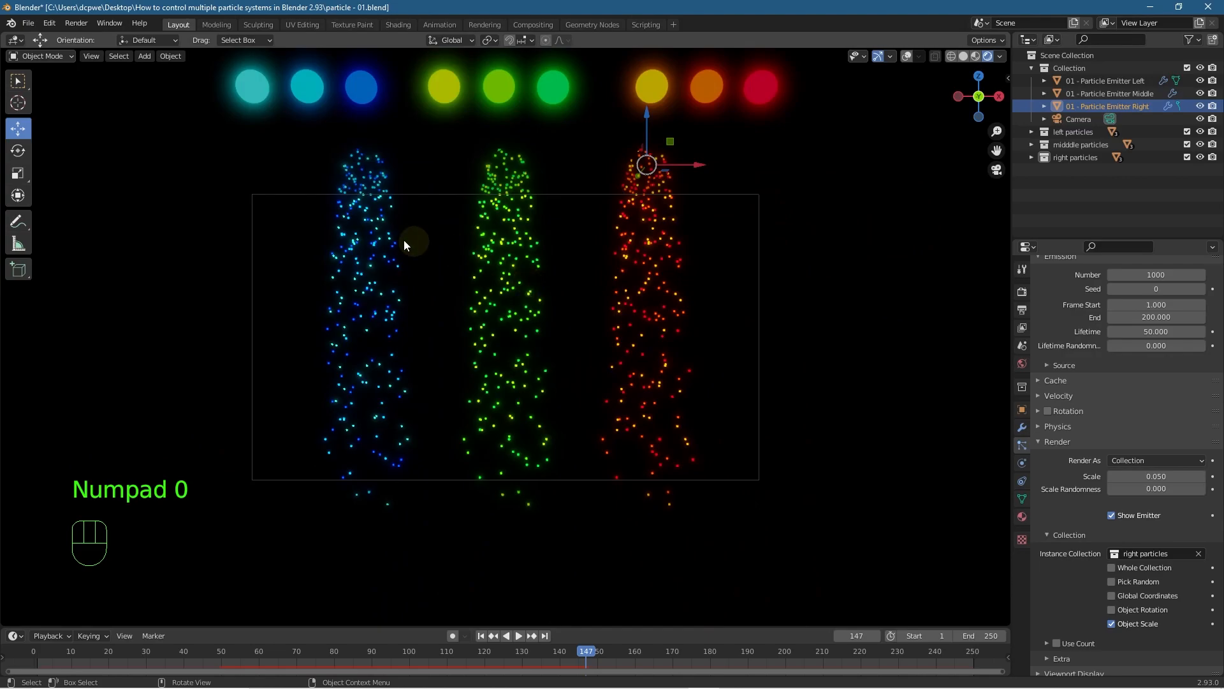
pyautogui.press('F12')
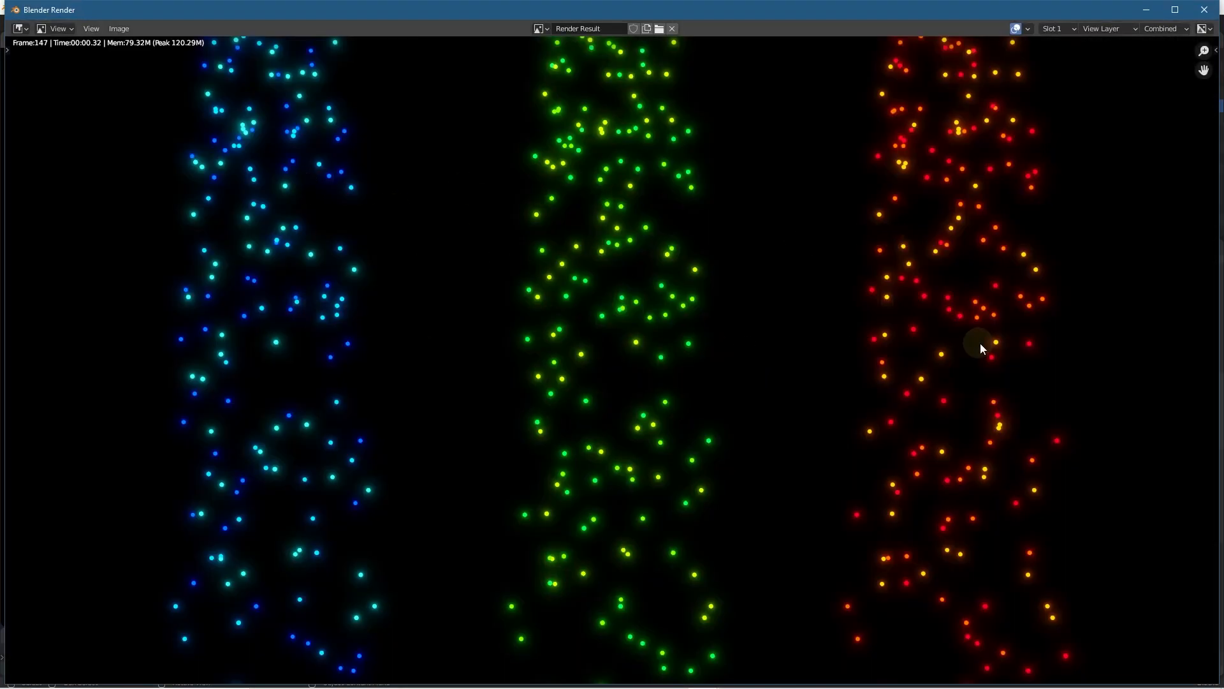
pyautogui.click(1205, 10)
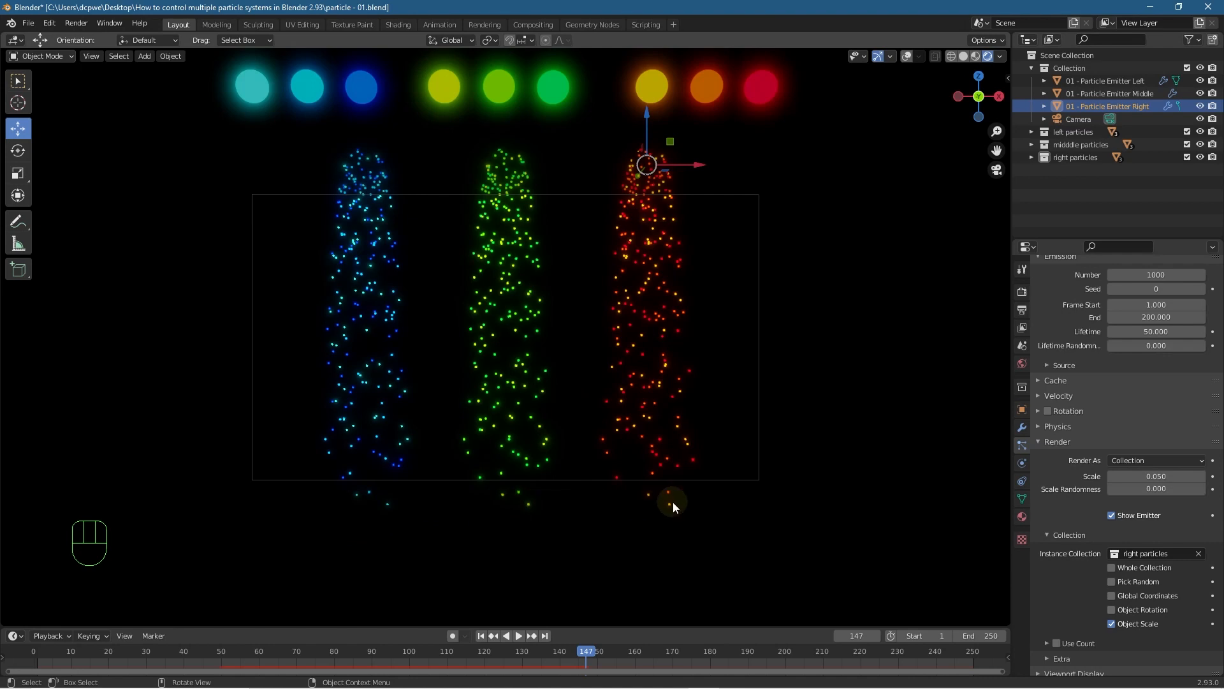
# - Replay the particle animation from the first frame in the camera view, pausing and resuming it partway through
pyautogui.click(481, 636)
pyautogui.click(516, 636)
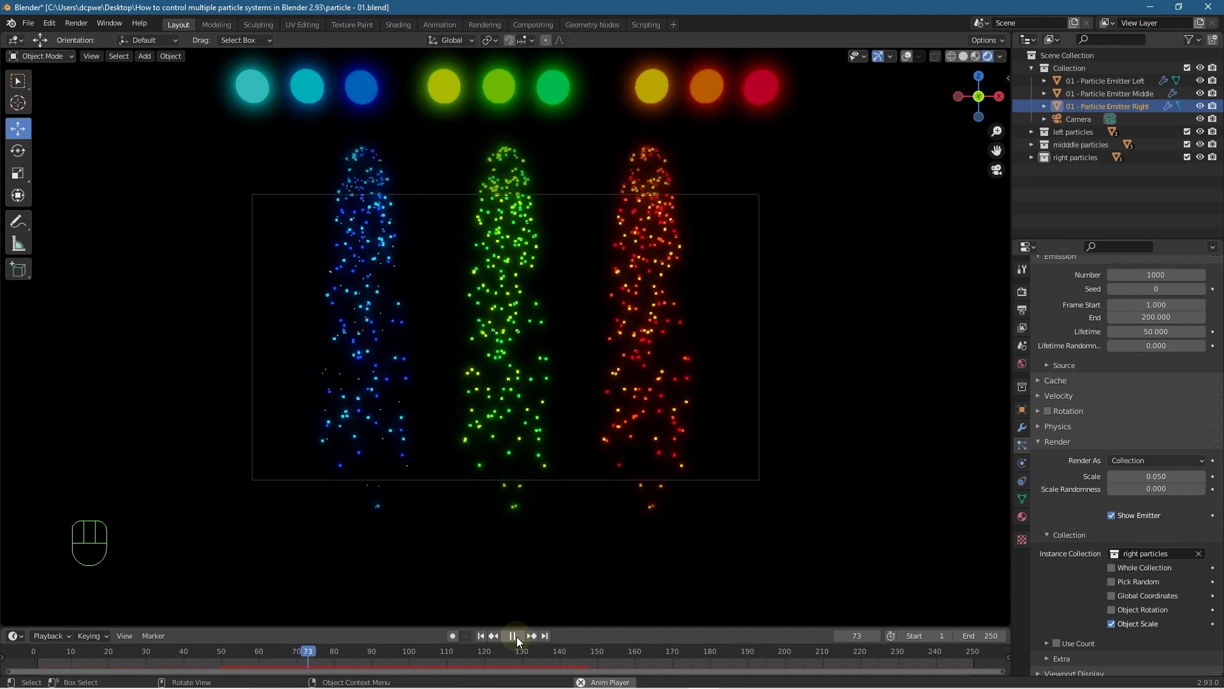
pyautogui.click(517, 636)
pyautogui.click(518, 637)
pyautogui.click(517, 637)
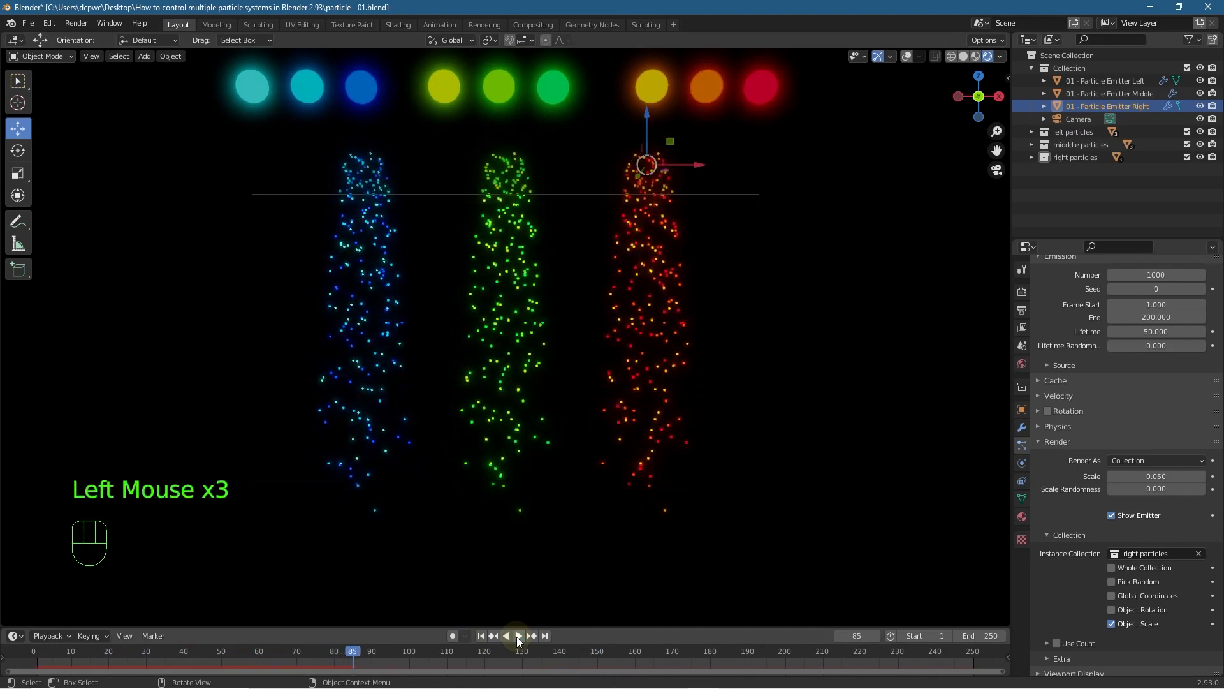
pyautogui.click(517, 636)
pyautogui.click(516, 637)
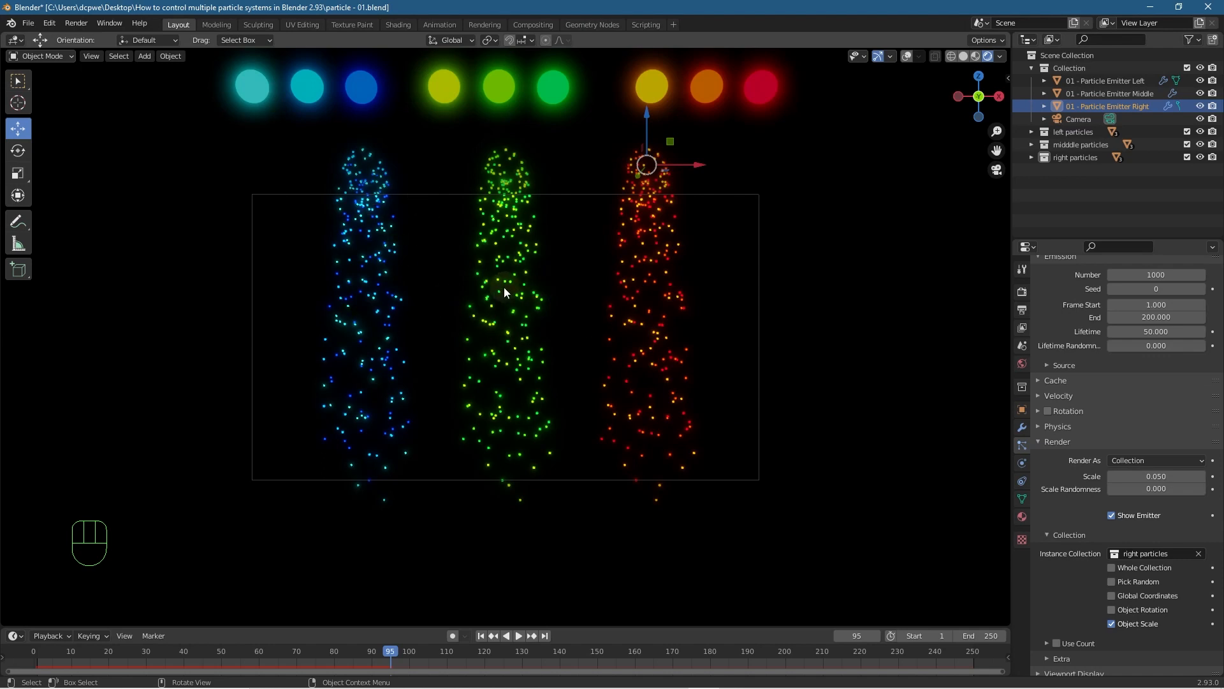
# - Set the left emitter's particle render scale to 0.150 and its scale randomness to 1.000
pyautogui.click(365, 169)
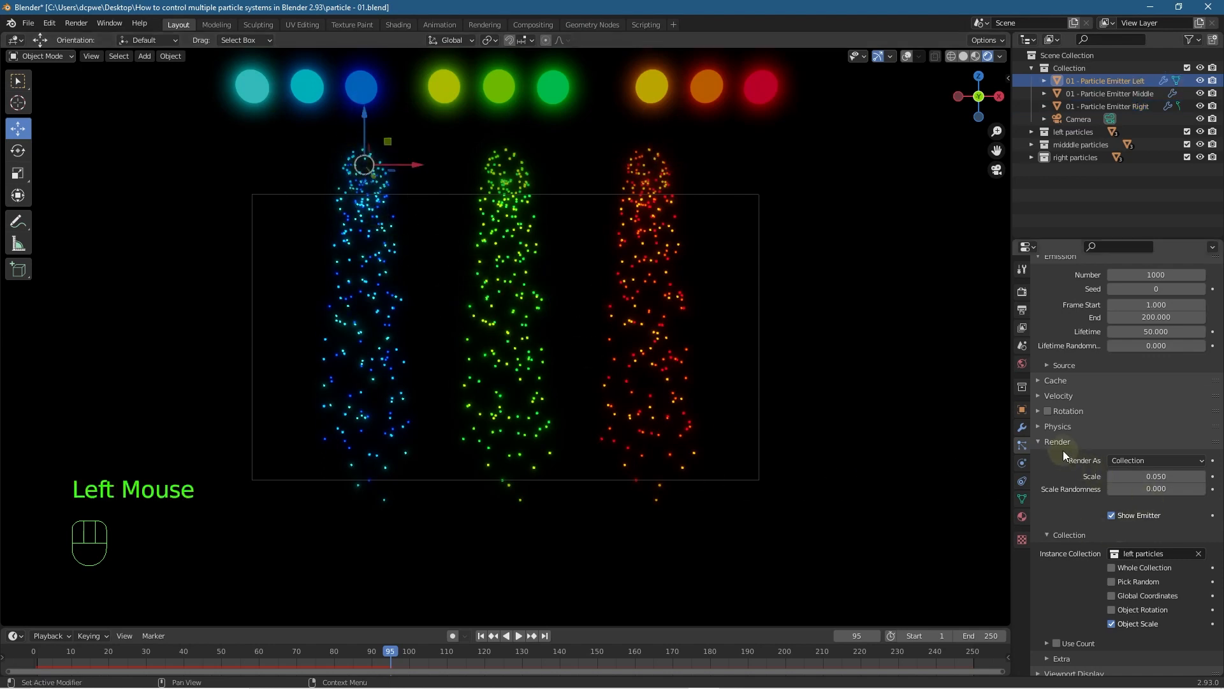
pyautogui.click(1202, 477)
pyautogui.click(1201, 476)
pyautogui.click(1202, 477)
pyautogui.click(1201, 477)
pyautogui.click(1201, 476)
pyautogui.click(1202, 477)
pyautogui.click(1202, 477)
pyautogui.click(1201, 477)
pyautogui.click(1202, 477)
pyautogui.click(1201, 476)
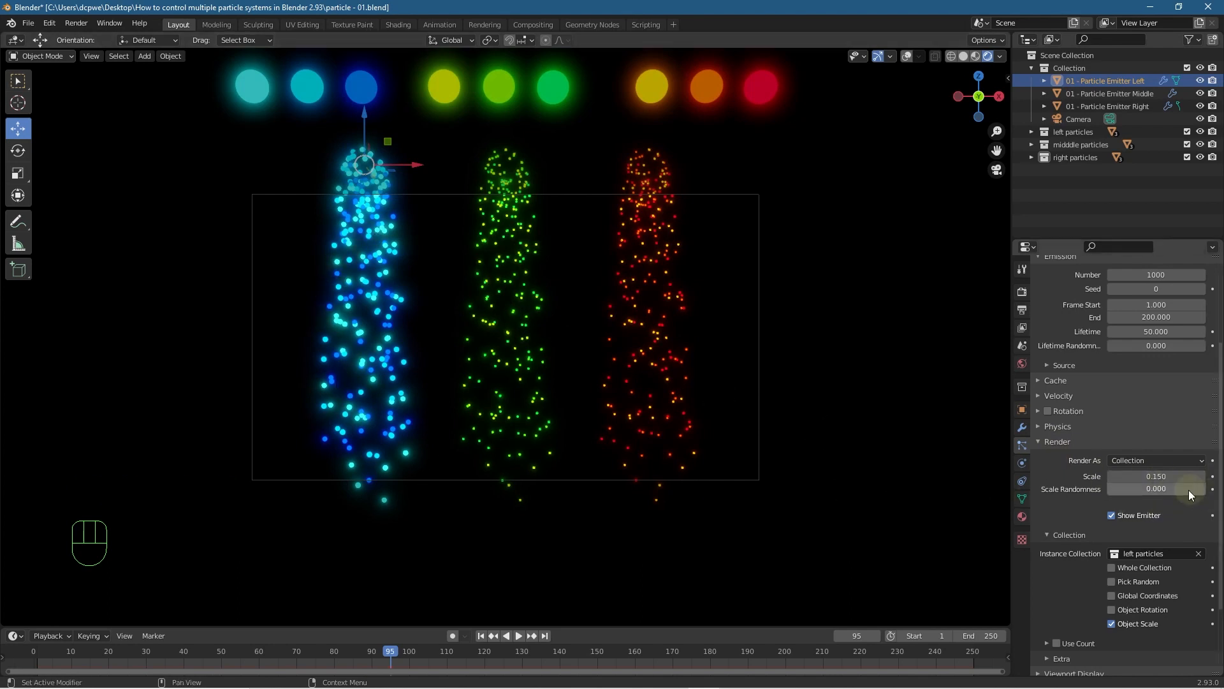
pyautogui.moveTo(1147, 485); pyautogui.dragTo(1212, 488)
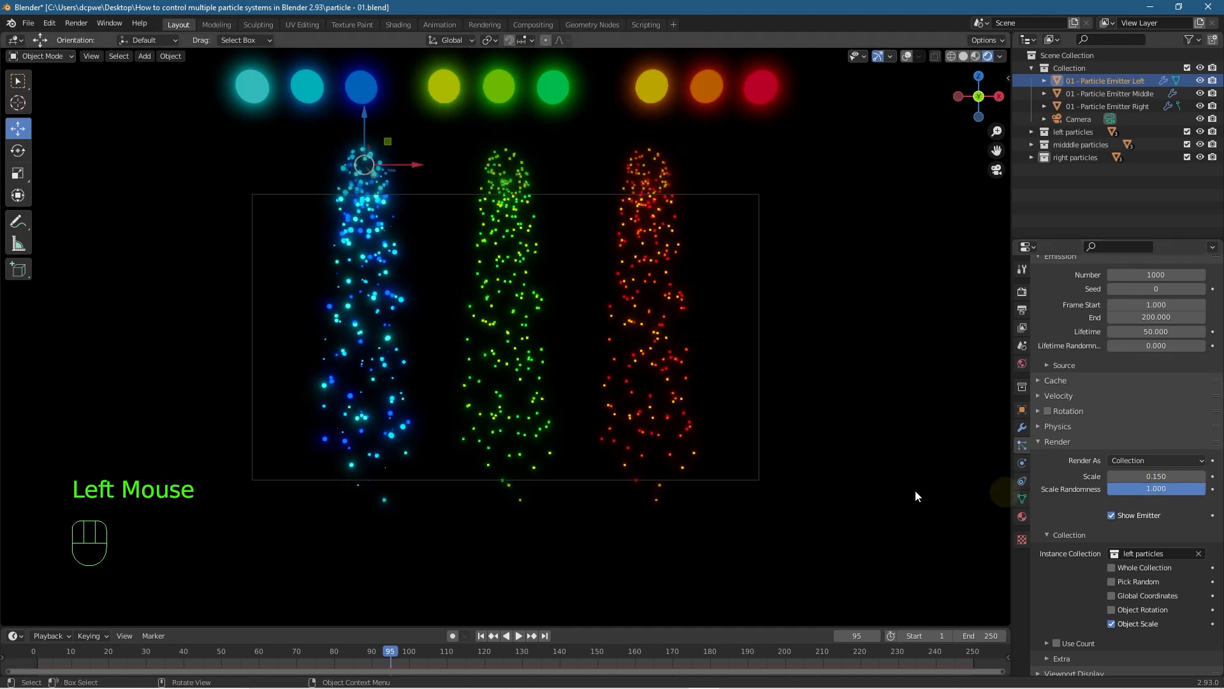
# - Set the middle emitter's particle render scale to 0.150 and its scale randomness to 1.000
pyautogui.scroll(4, 354, 255)
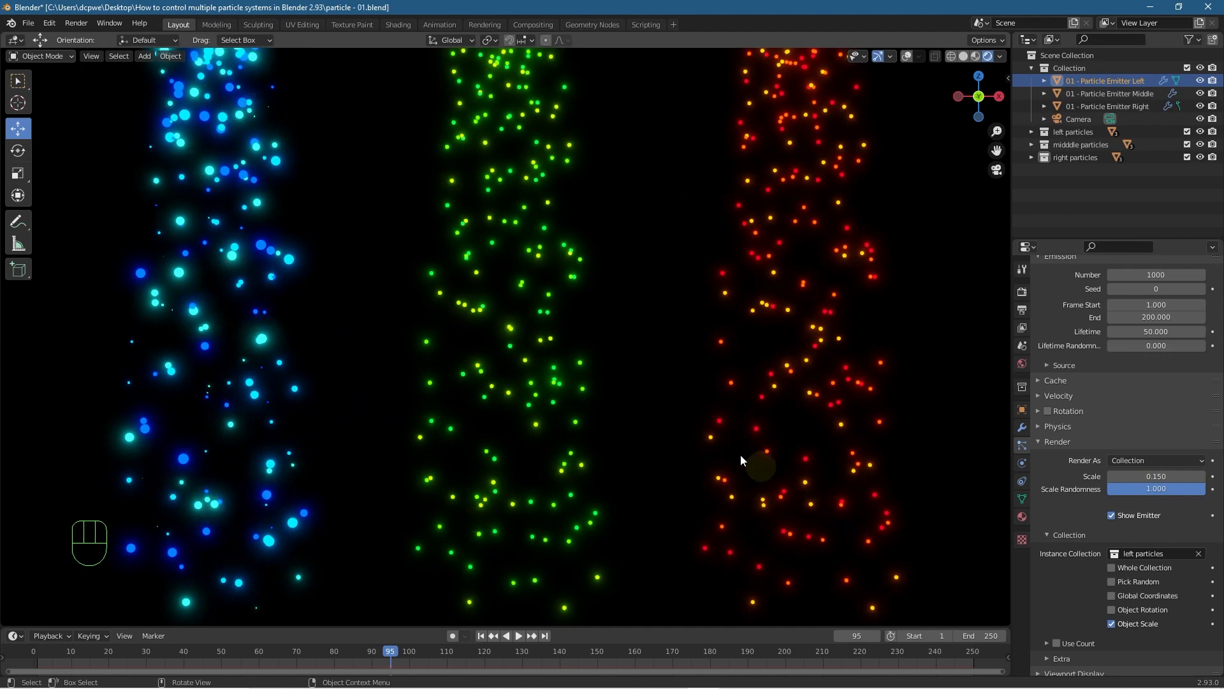
pyautogui.scroll(1, 558, 278)
pyautogui.scroll(-3, 549, 249)
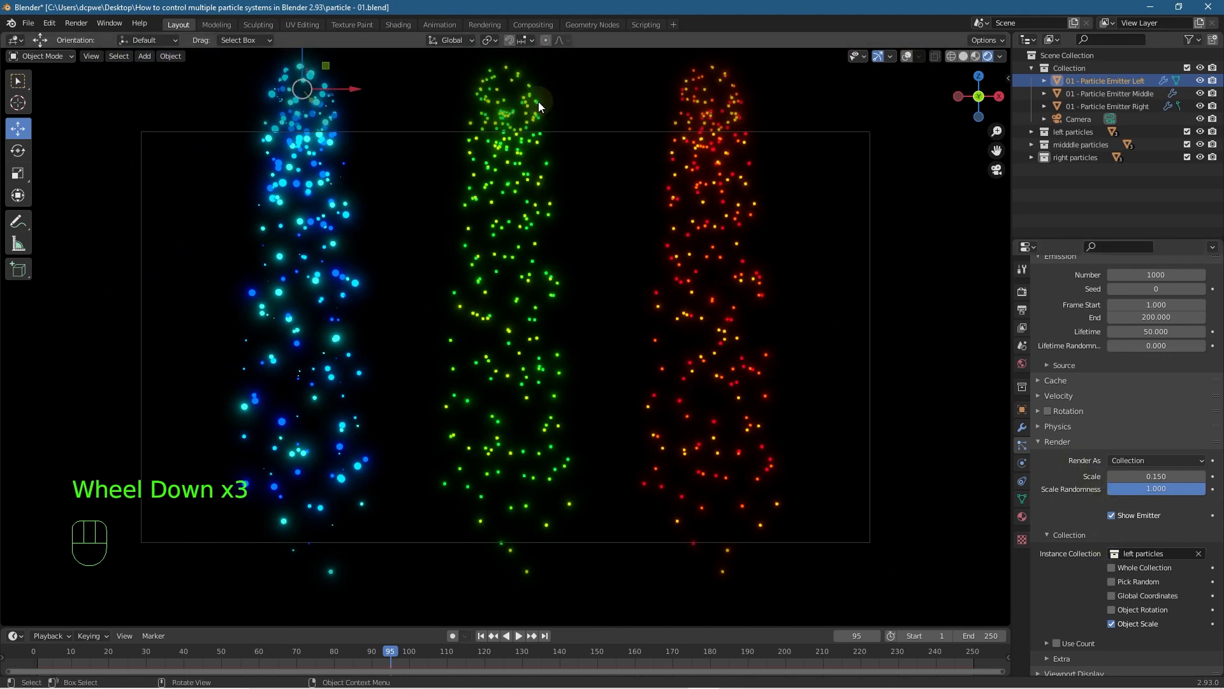
pyautogui.click(507, 89)
pyautogui.tripleClick(1203, 476)
pyautogui.doubleClick(1203, 476)
pyautogui.tripleClick(1203, 476)
pyautogui.click(1204, 476)
pyautogui.click(1204, 476)
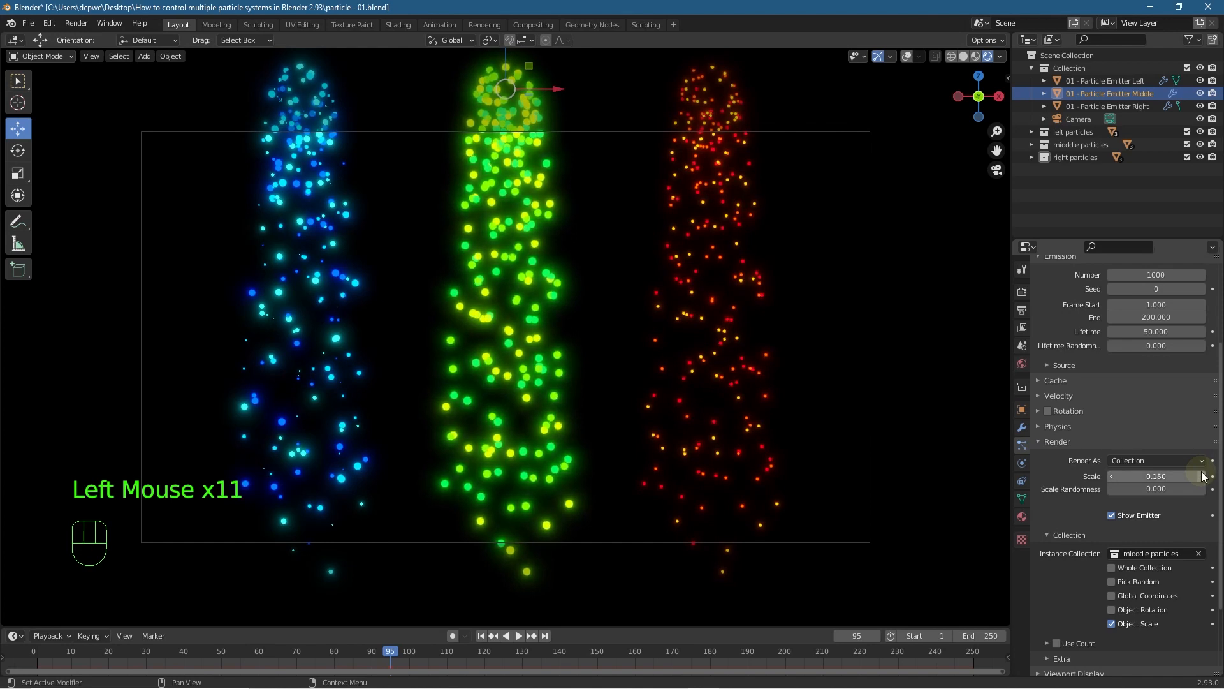
pyautogui.moveTo(1157, 490); pyautogui.dragTo(1221, 489)
# - Set the right emitter's particle render scale to 0.150 and its scale randomness to 1.000
pyautogui.click(722, 99)
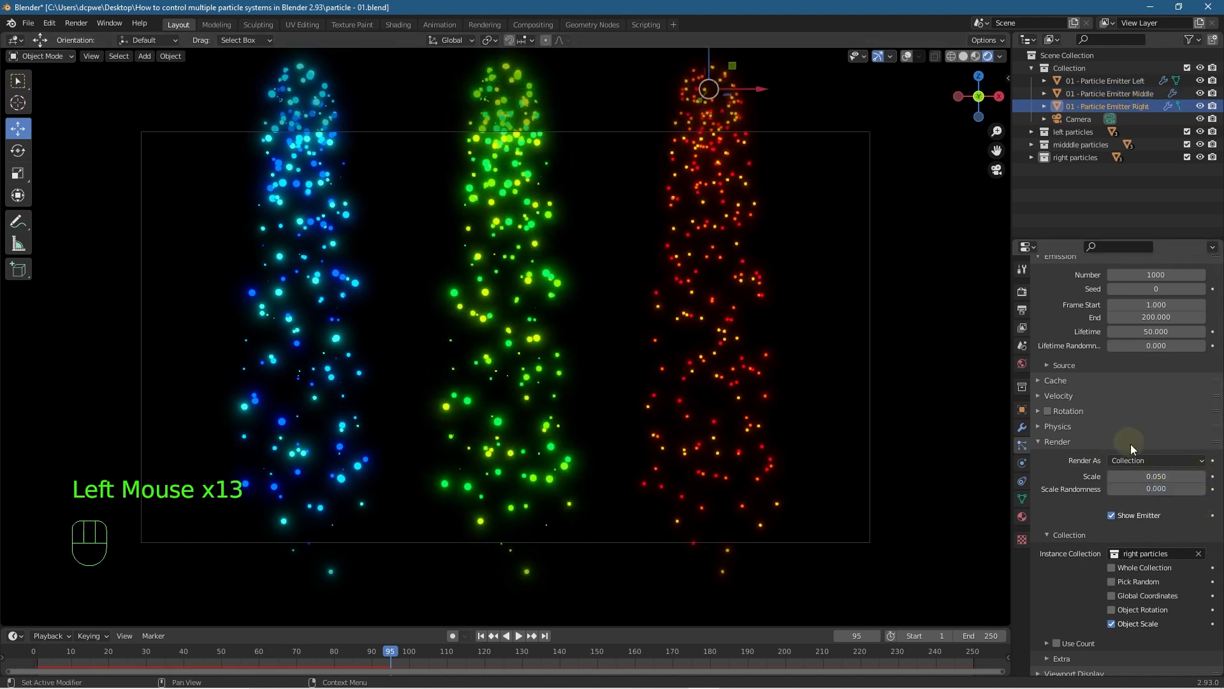
pyautogui.click(1204, 477)
pyautogui.tripleClick(1203, 477)
pyautogui.tripleClick(1202, 477)
pyautogui.doubleClick(1202, 477)
pyautogui.click(1203, 477)
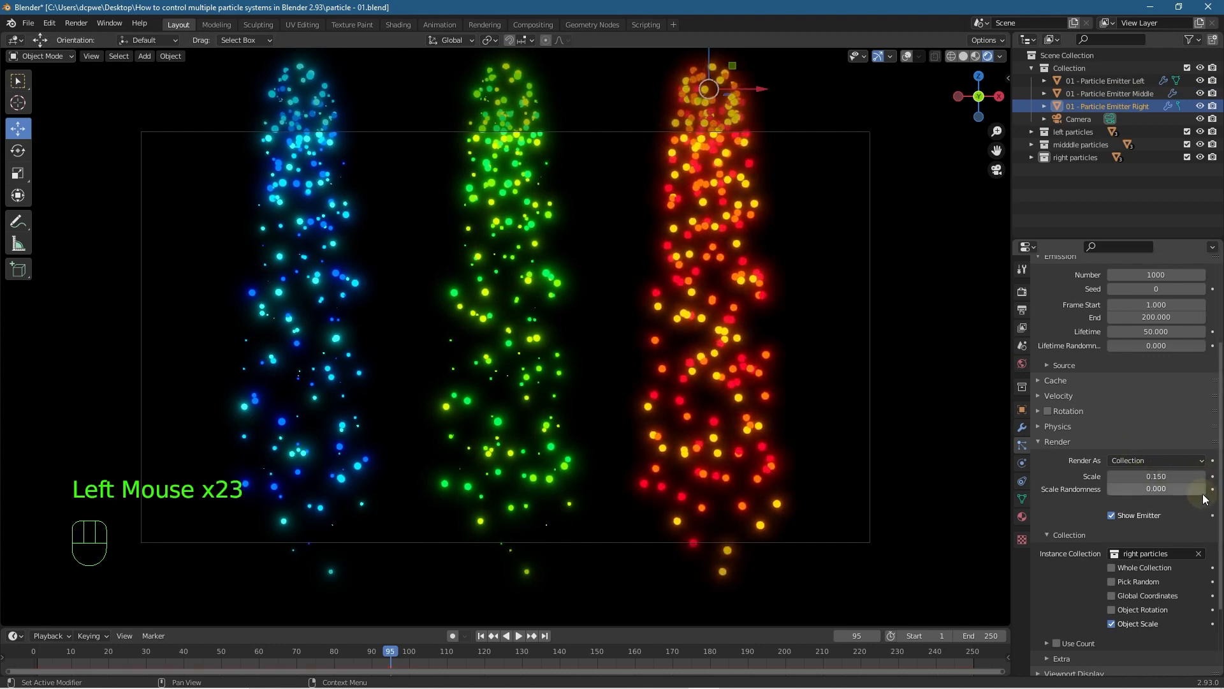
pyautogui.moveTo(1194, 489); pyautogui.dragTo(1221, 489)
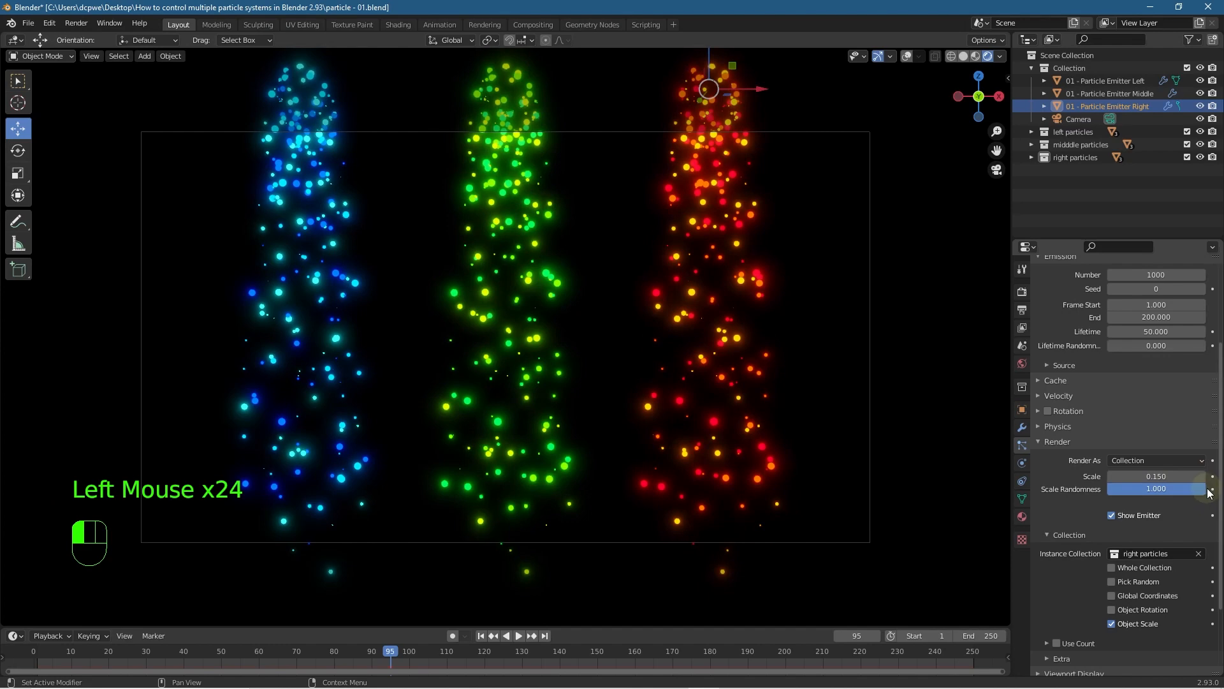
# - Play the animation from frame 1 to preview the randomly sized particles of all three emitters, stopping partway through
pyautogui.click(483, 636)
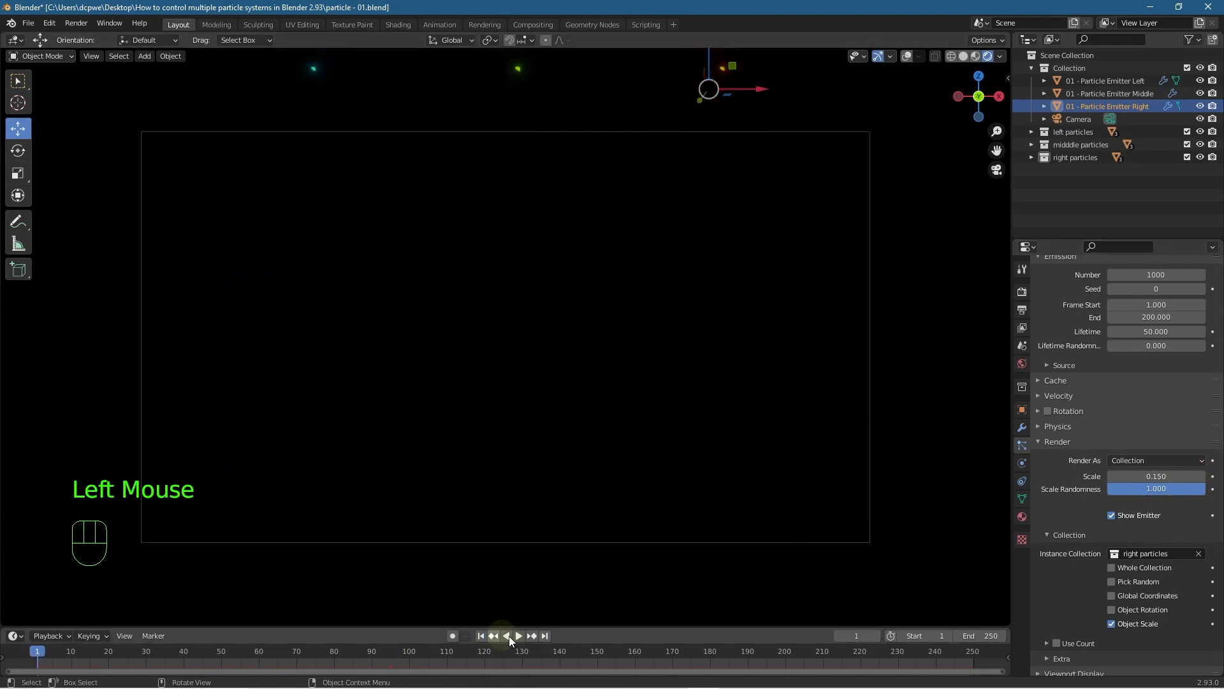
pyautogui.click(517, 636)
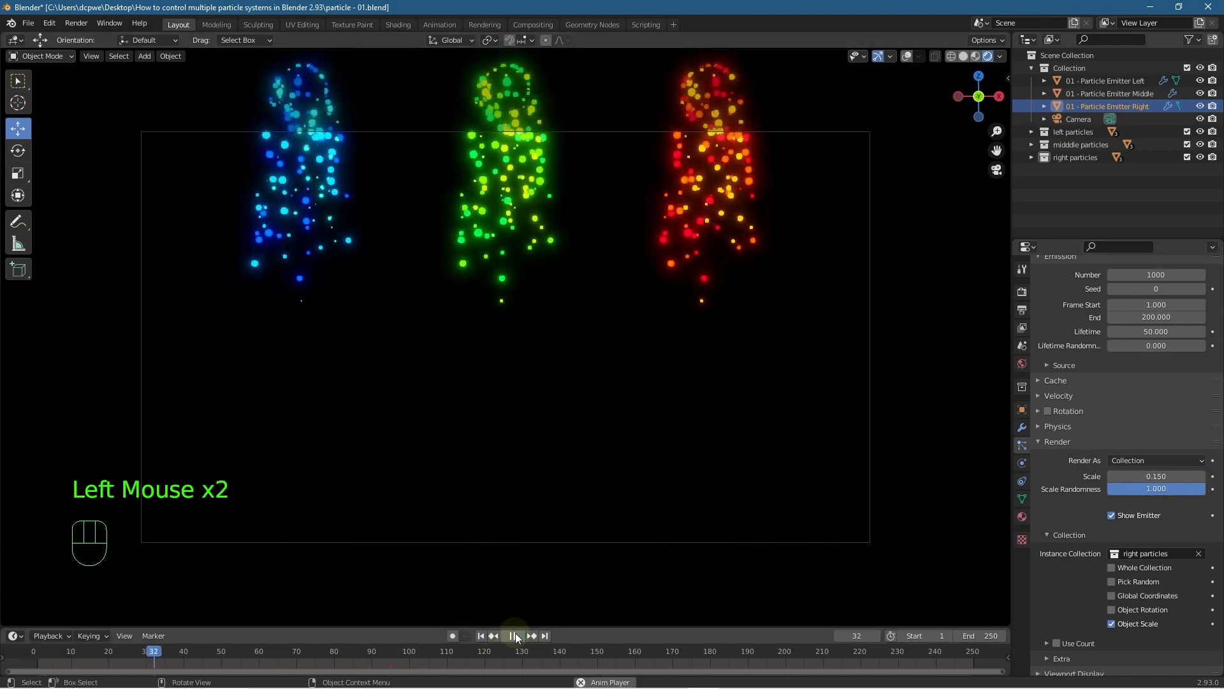
pyautogui.click(515, 635)
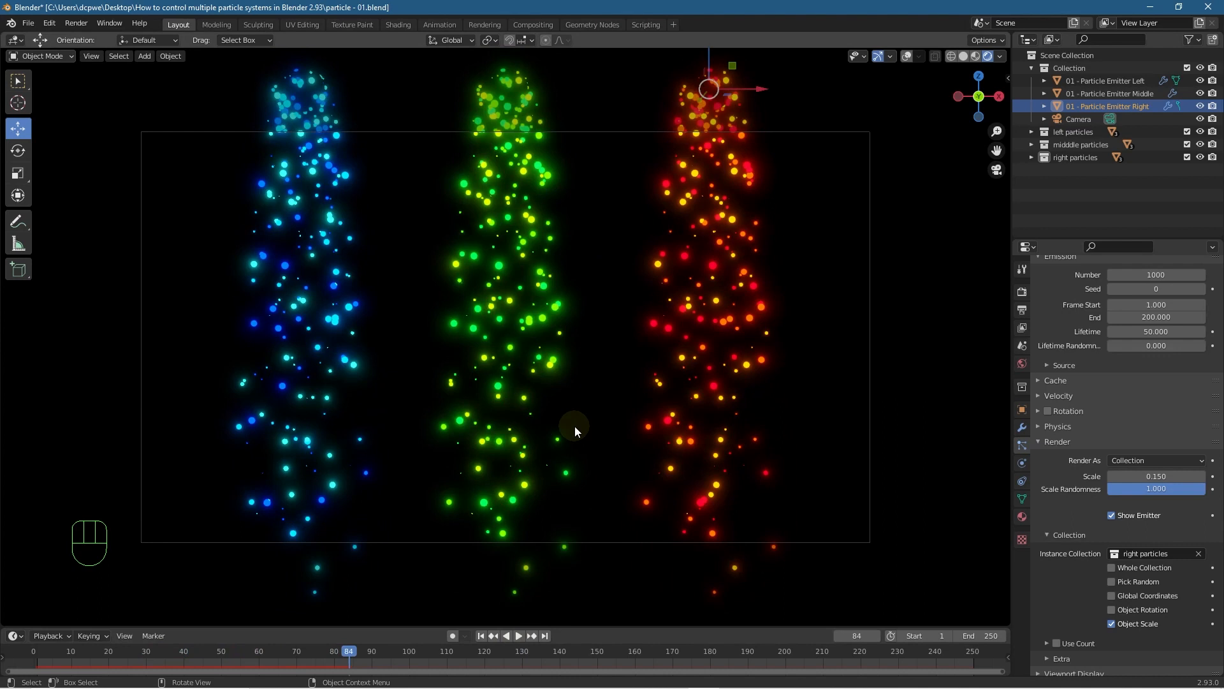
pyautogui.scroll(-1, 520, 365)
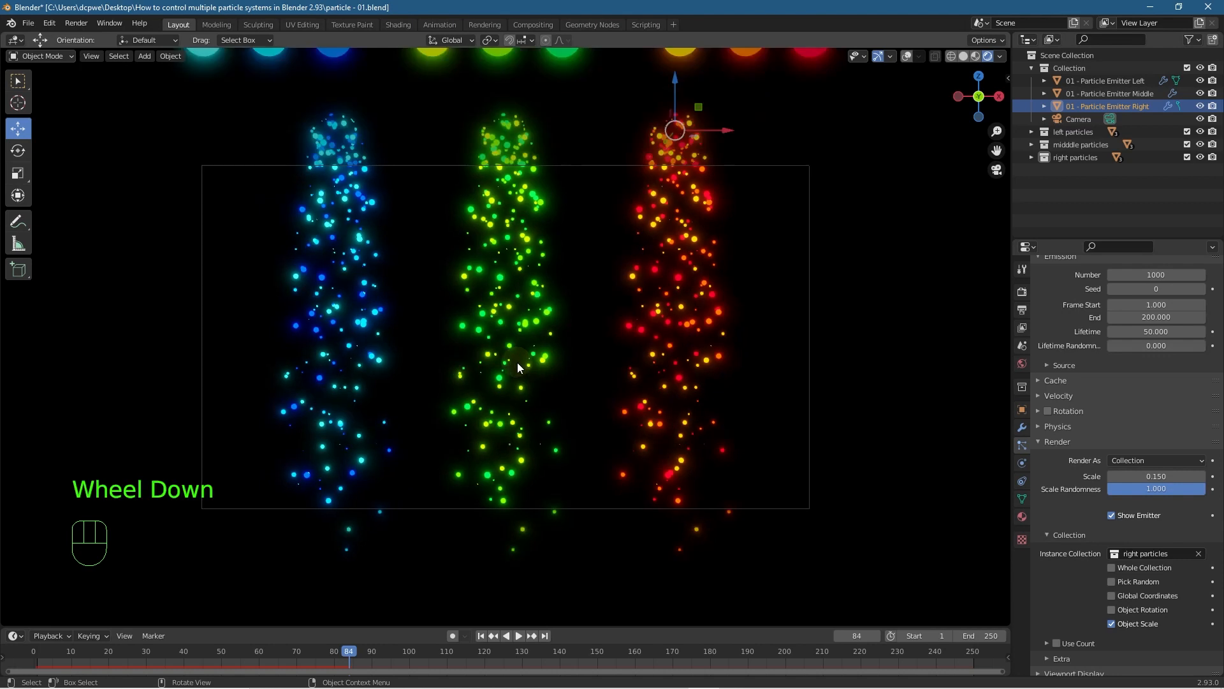
pyautogui.scroll(1, 518, 362)
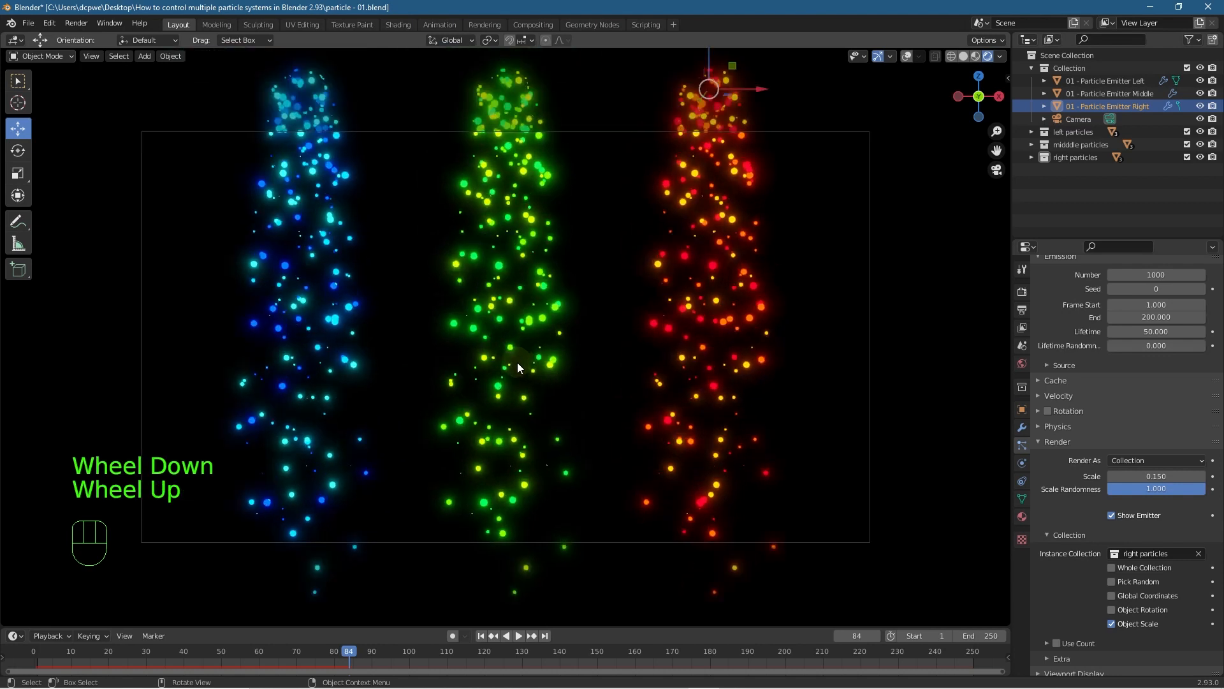
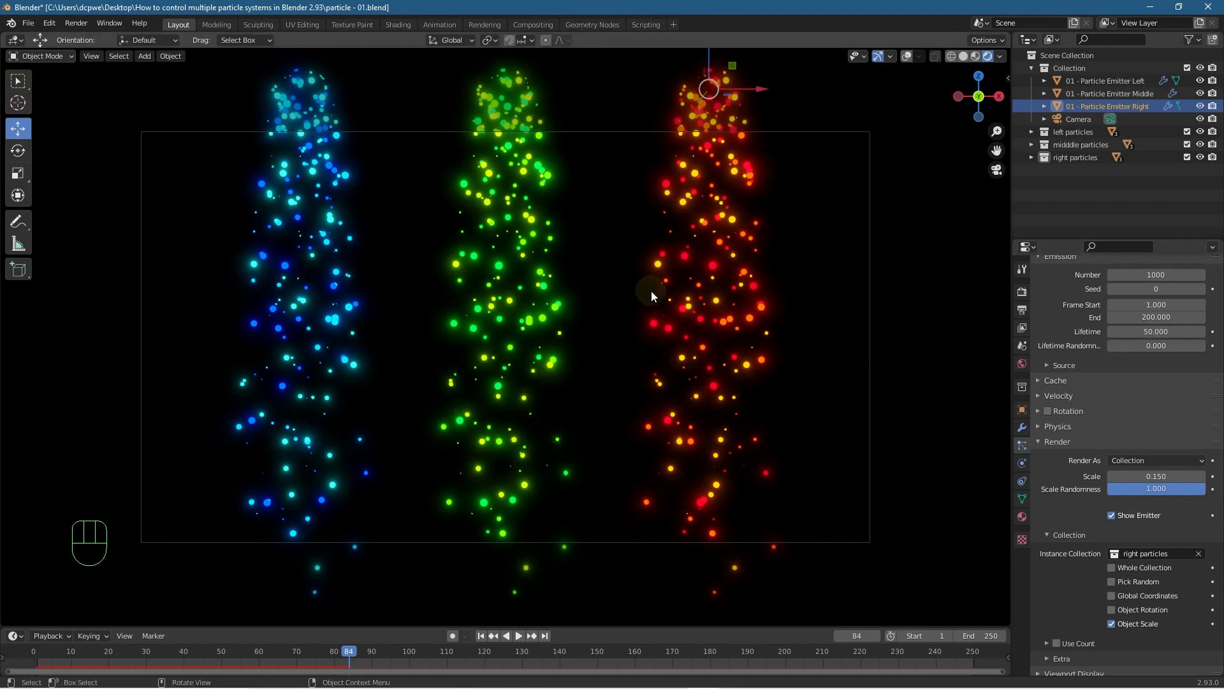
# - Switch the viewport to solid shading and show the viewport overlays again, with all three emitters in a perspective view
pyautogui.click(963, 56)
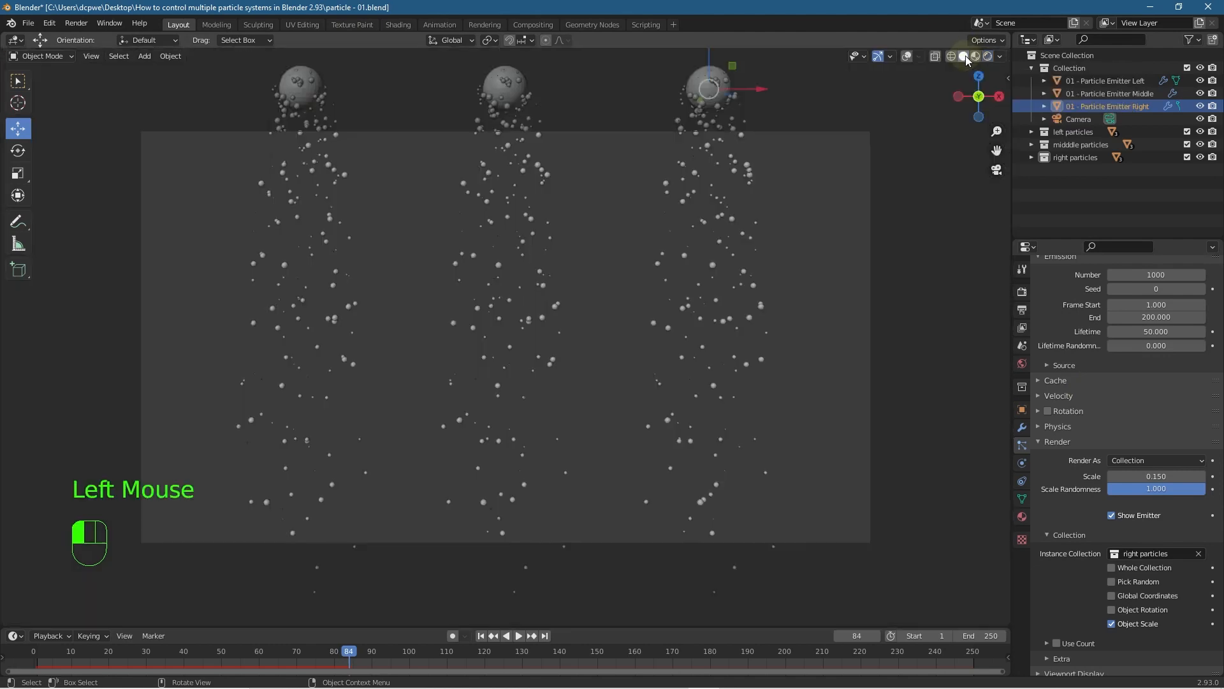
pyautogui.moveTo(472, 437); pyautogui.dragTo(639, 445, button='middle')
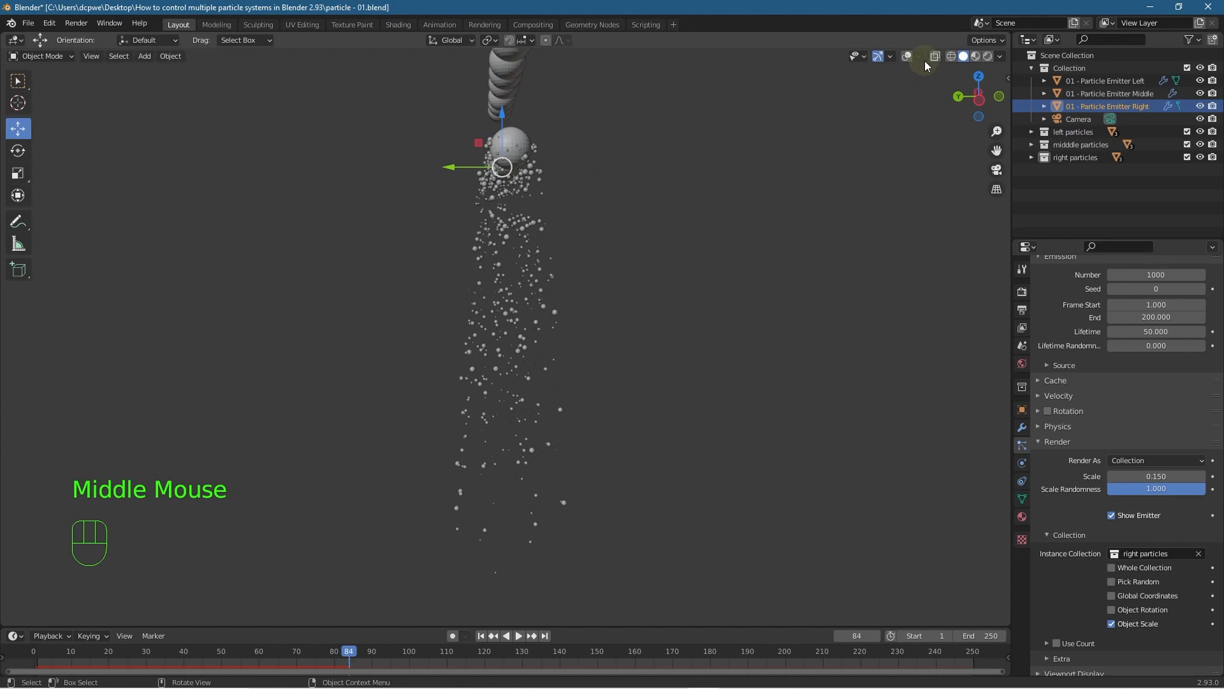
pyautogui.click(907, 56)
pyautogui.moveTo(714, 383); pyautogui.dragTo(581, 433, button='middle')
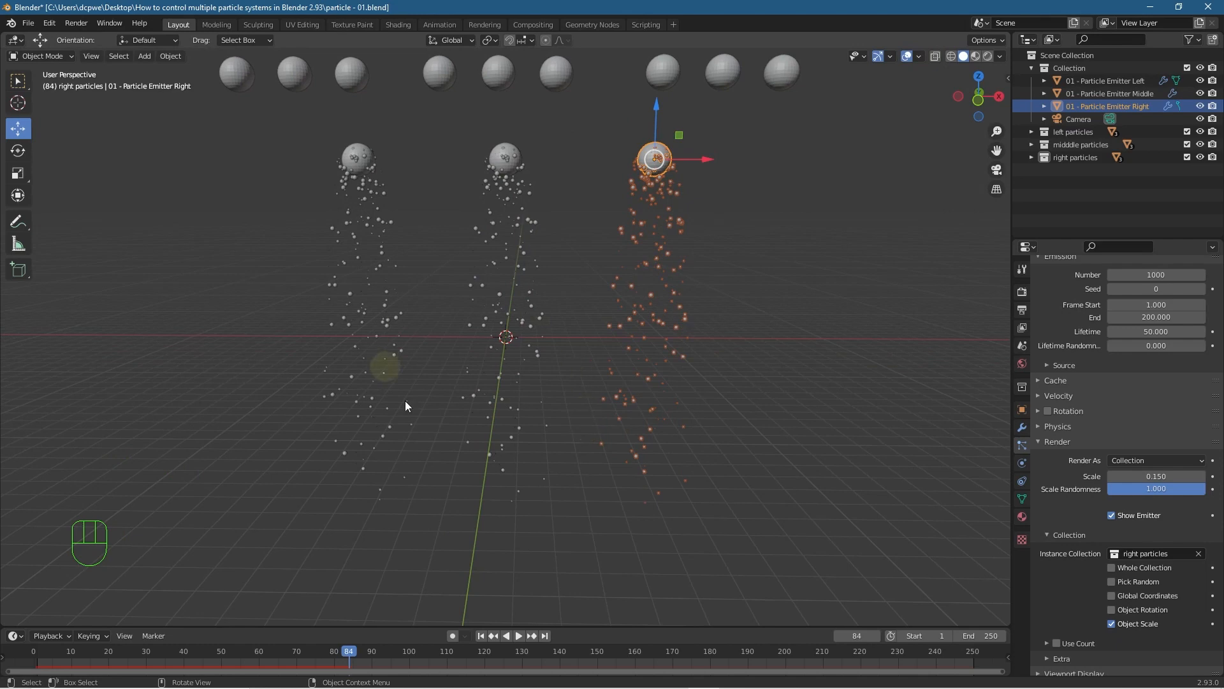
# - Add a mesh plane at the world origin and scale it up about 17 times beneath the emitters
pyautogui.hotkey('shift', 'a')
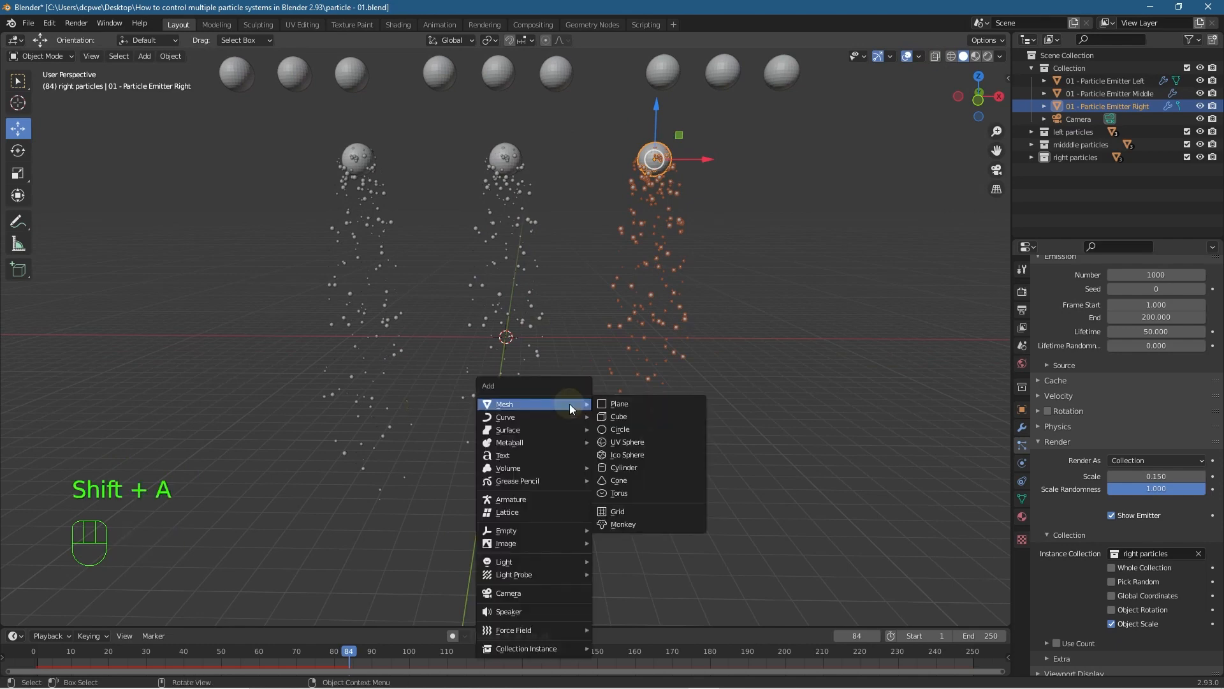
pyautogui.click(622, 405)
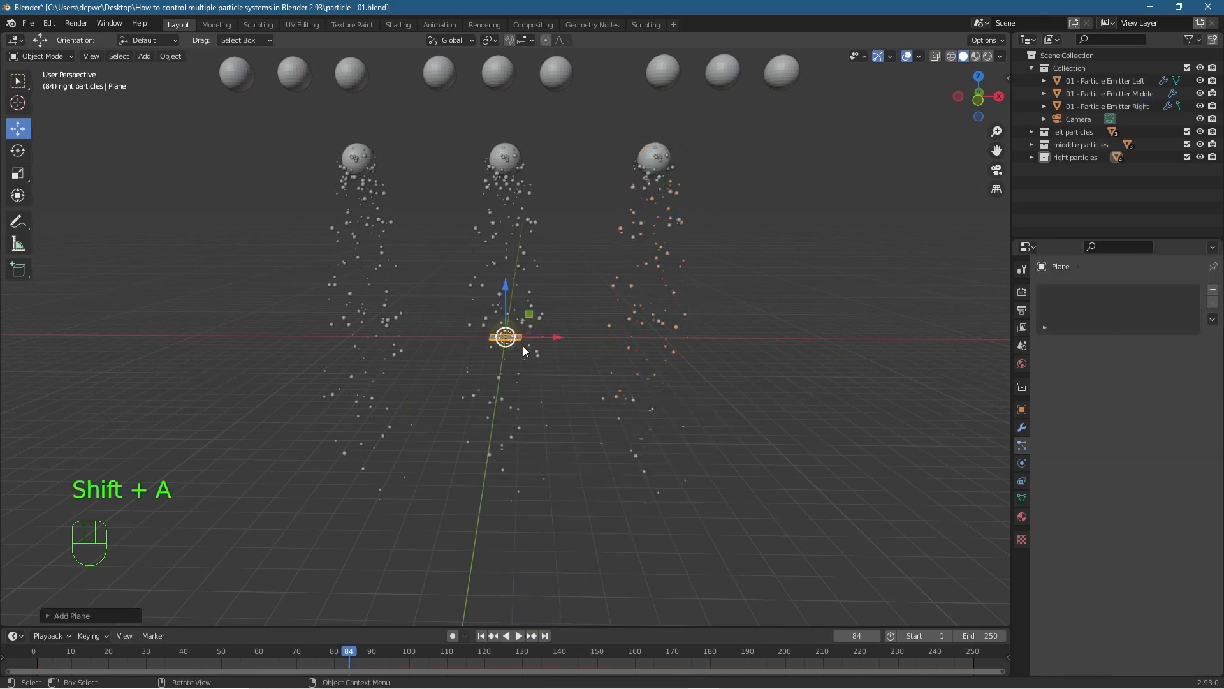
pyautogui.press('s')
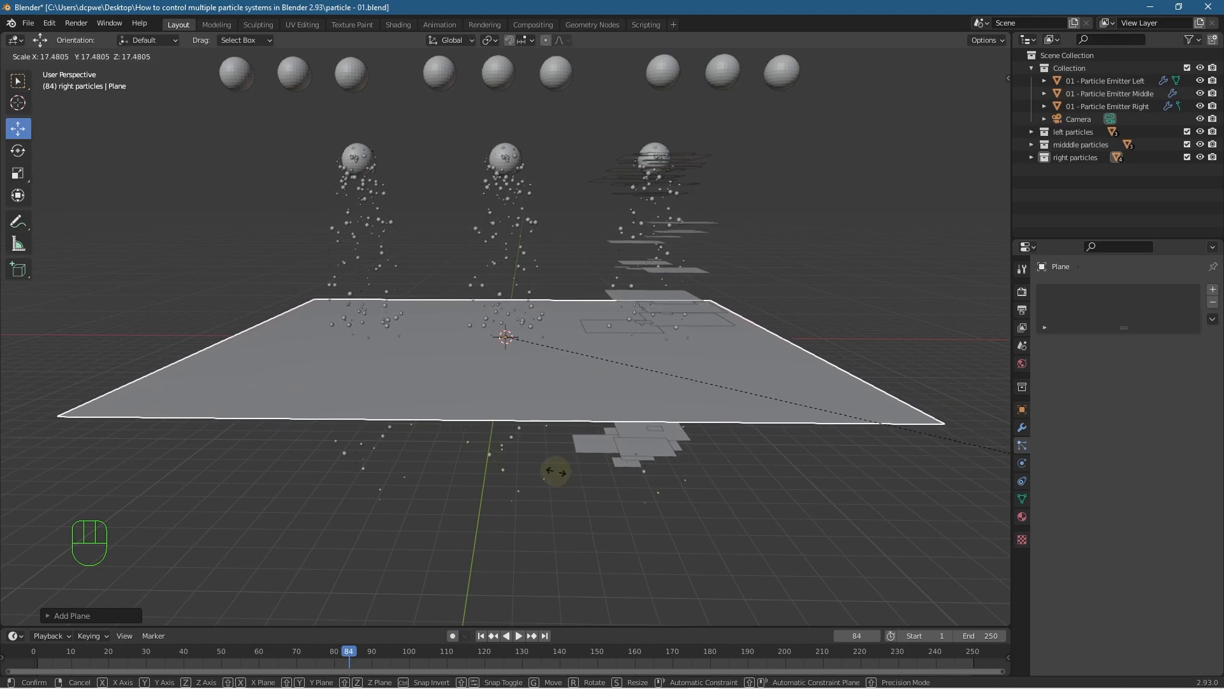
pyautogui.click(528, 483)
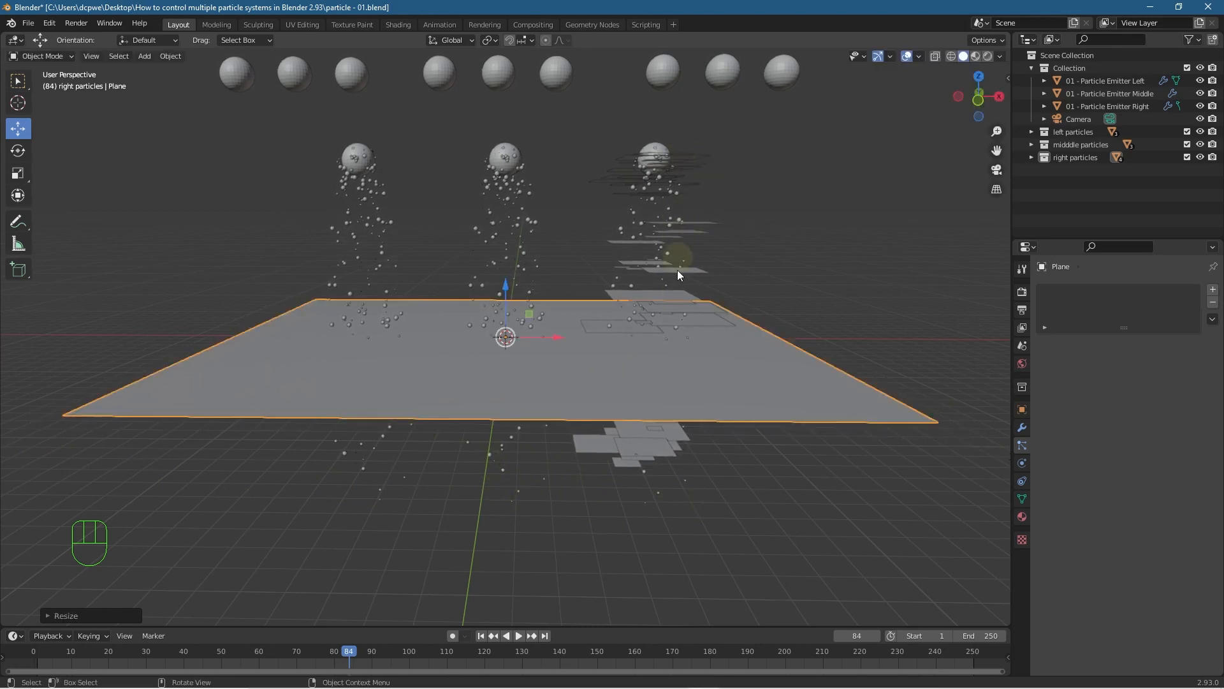
# - Play the animation briefly to check how the particles behave with the new plane, and return to frame 1
pyautogui.click(516, 637)
pyautogui.click(516, 636)
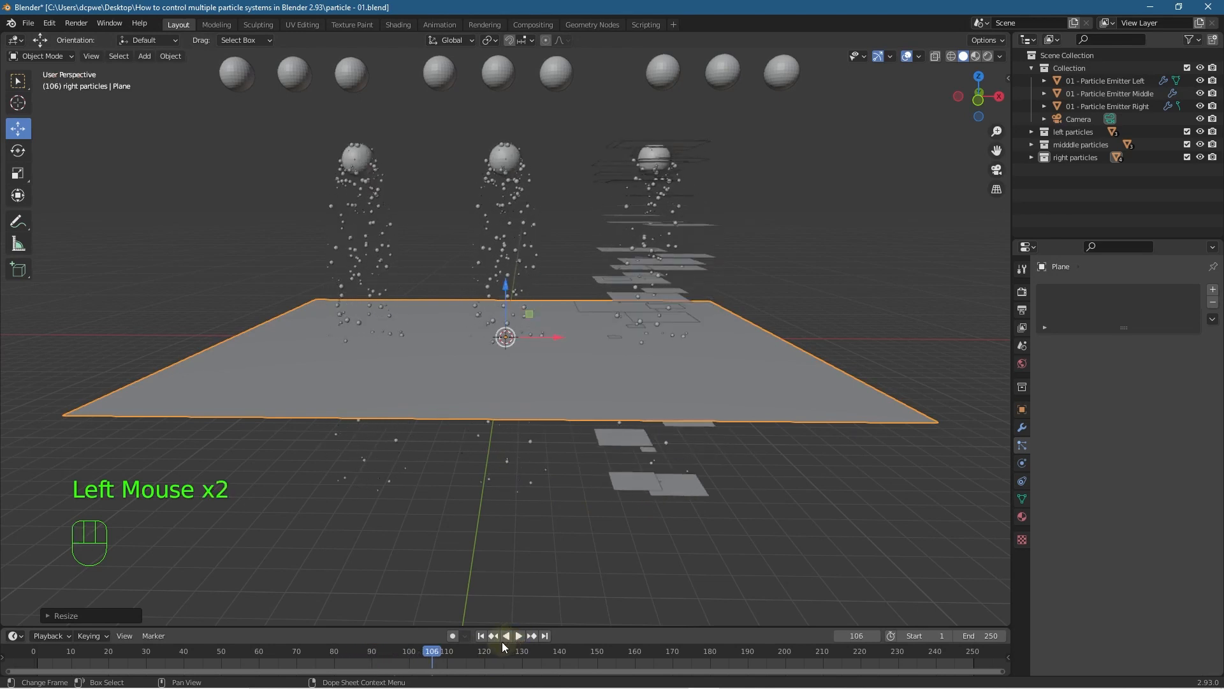
pyautogui.click(492, 637)
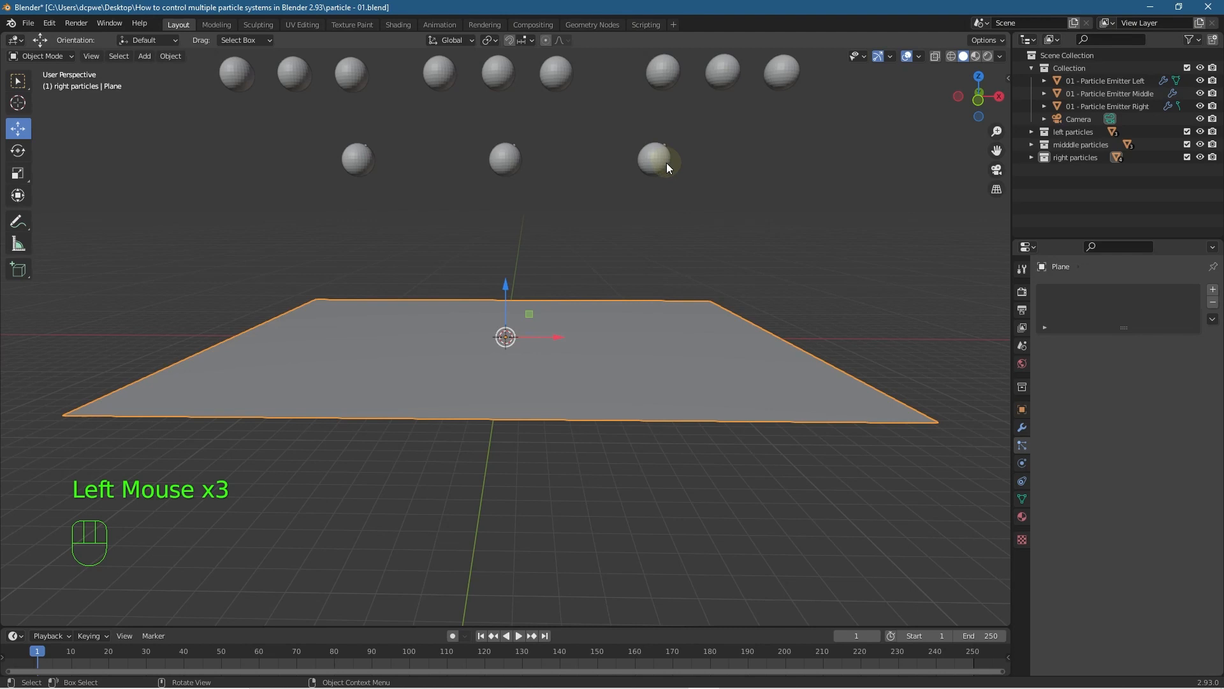
# - Move the plane out of the "right particles" collection into the main "Collection", and make "Collection" the active one
pyautogui.click(1034, 158)
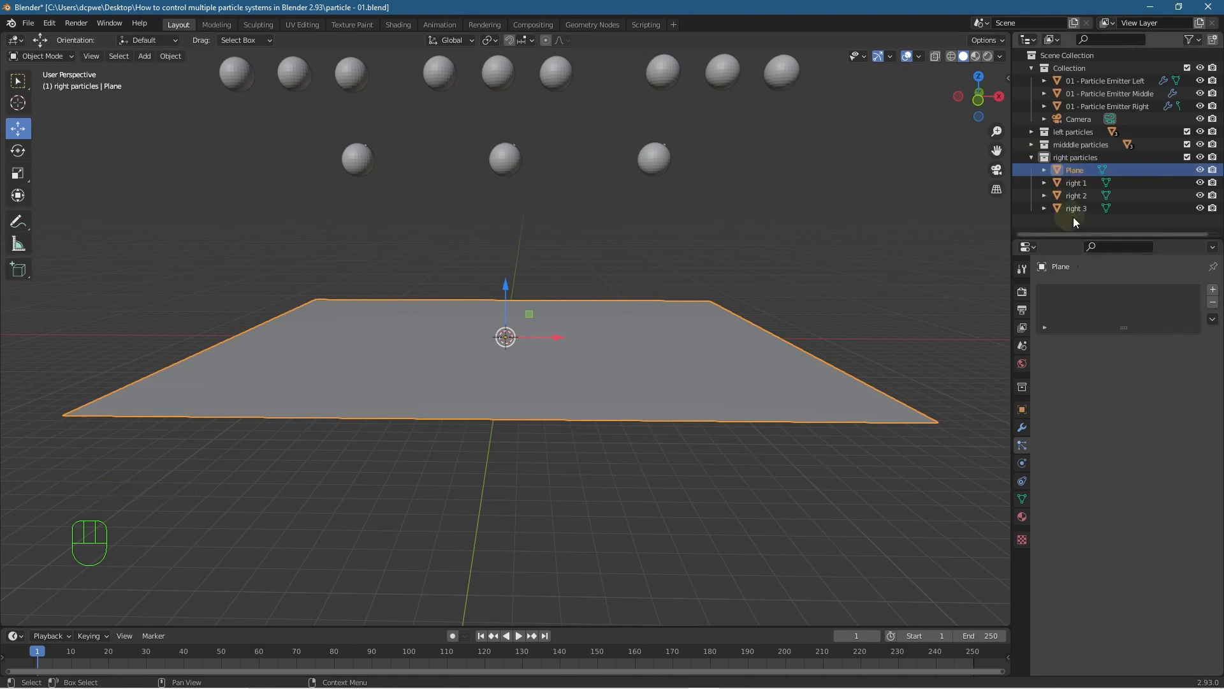
pyautogui.moveTo(1073, 167); pyautogui.dragTo(1087, 75)
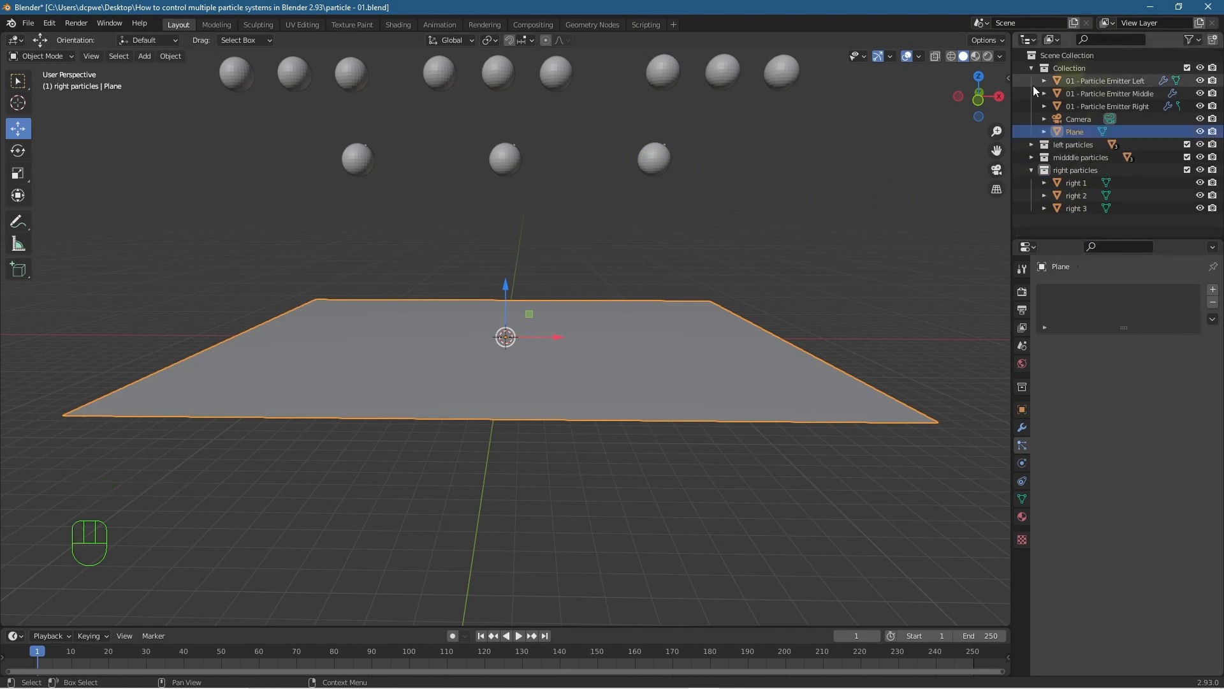
pyautogui.click(1032, 170)
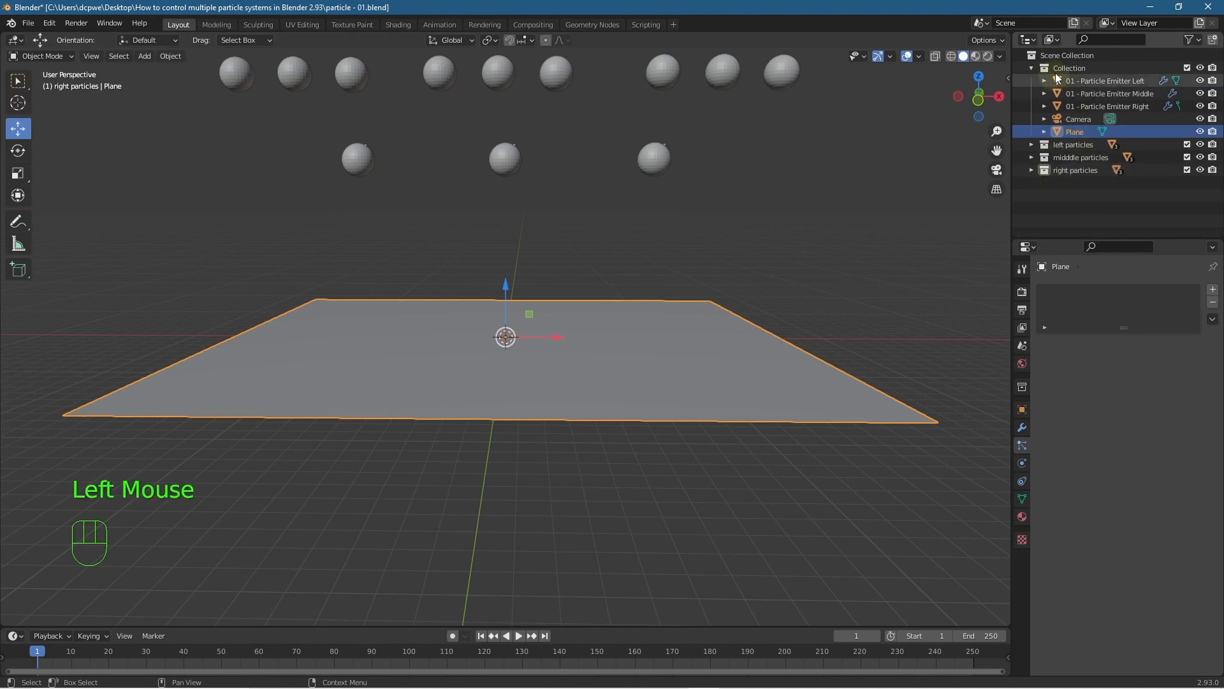
pyautogui.click(1092, 68)
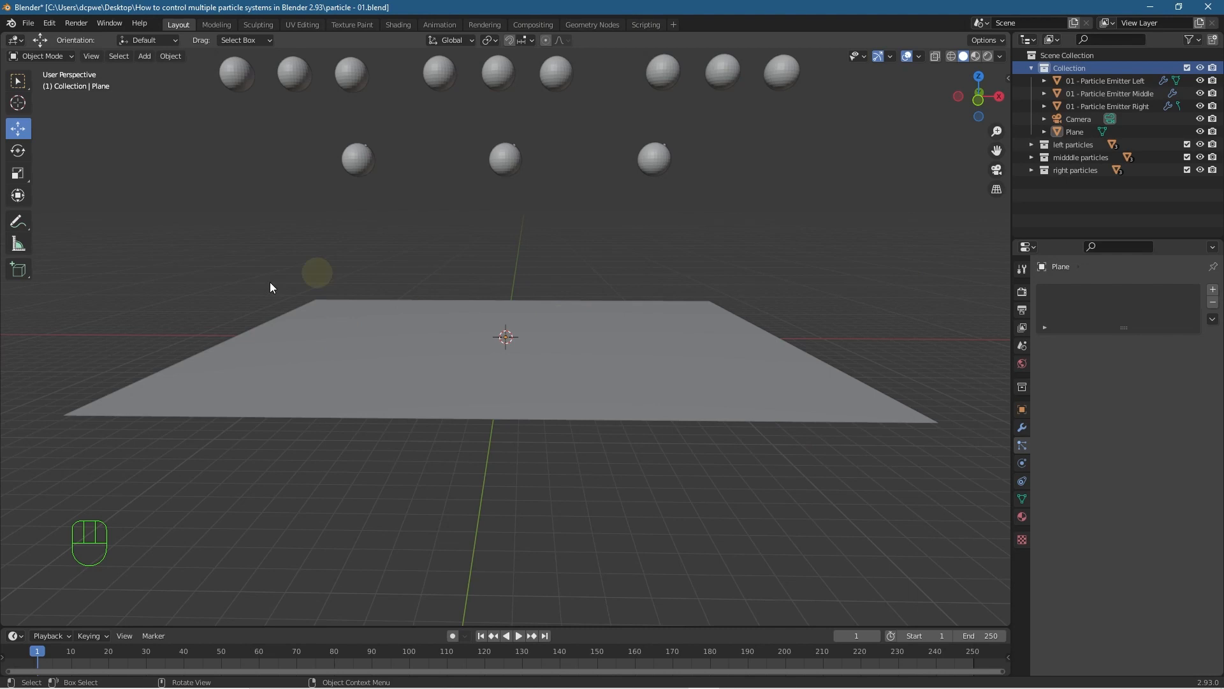
# - Rename the plane object as Floor
pyautogui.doubleClick(1072, 132)
pyautogui.write('Flo')
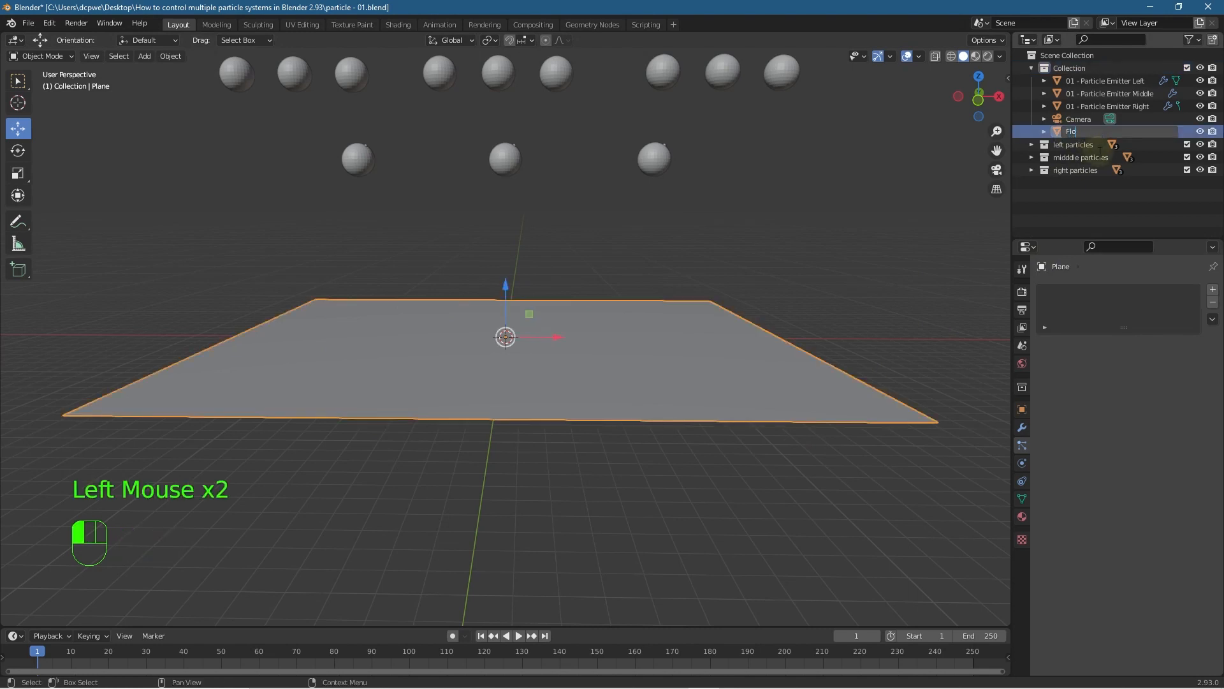
pyautogui.write('or')
pyautogui.press('Return')
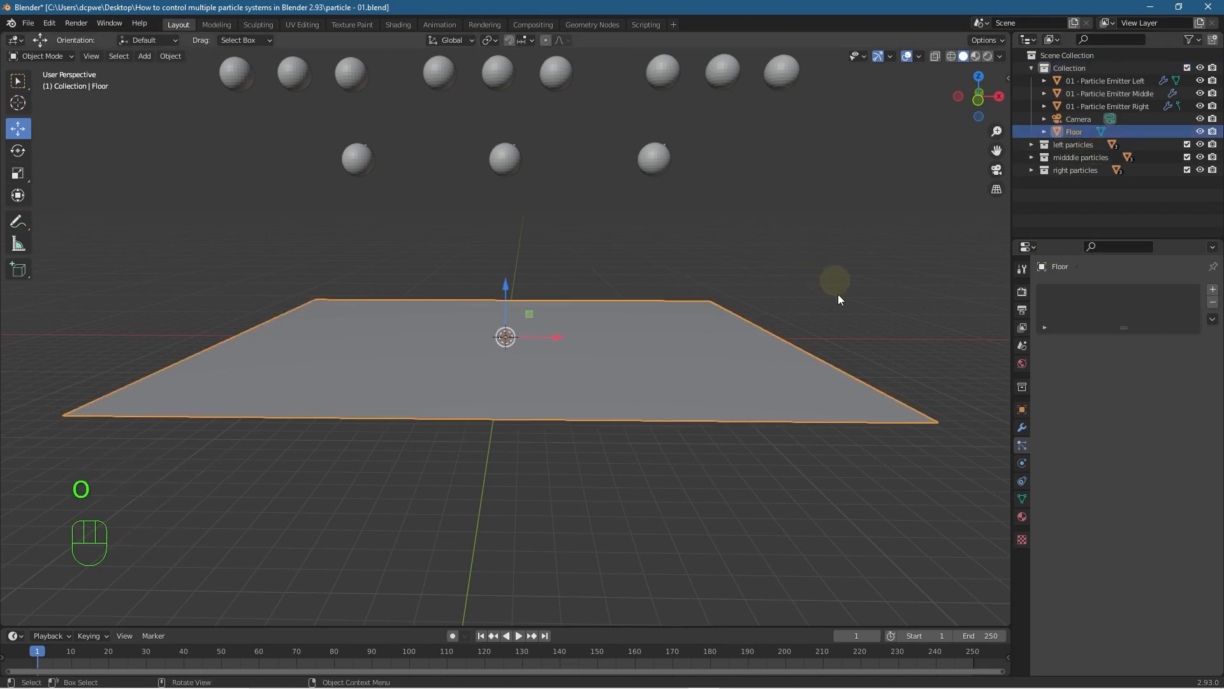
# - Add collision physics to the Floor object, keeping the default collision settings
pyautogui.click(709, 393)
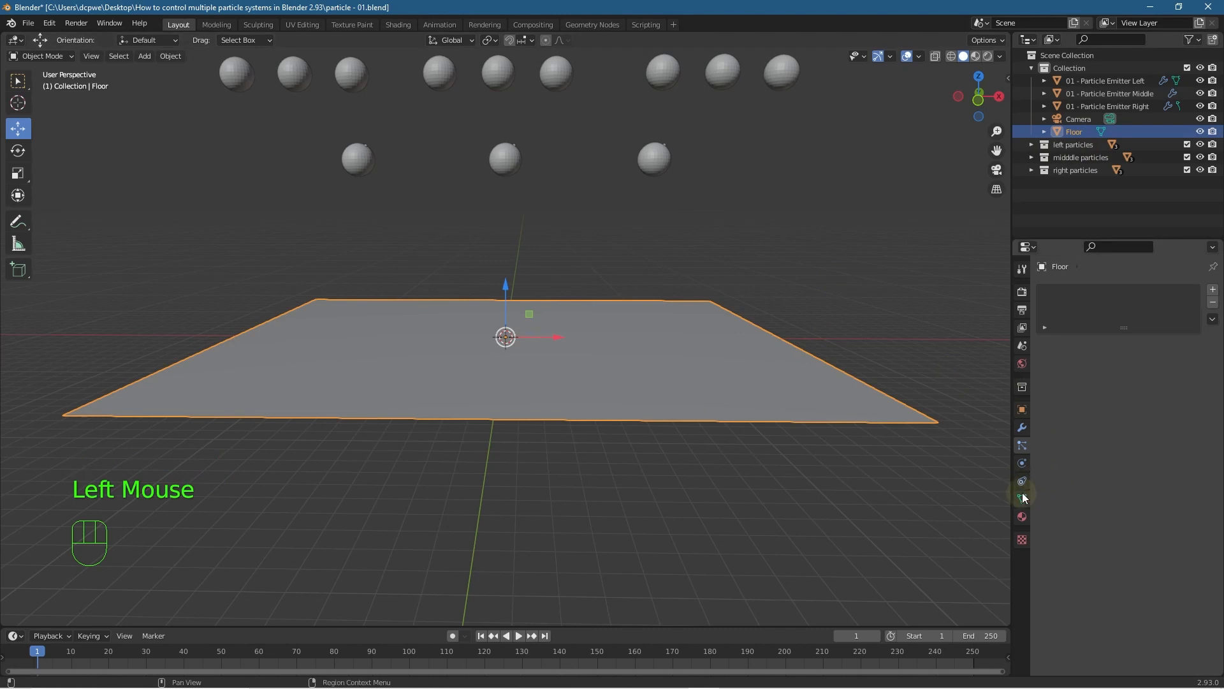
pyautogui.click(1021, 460)
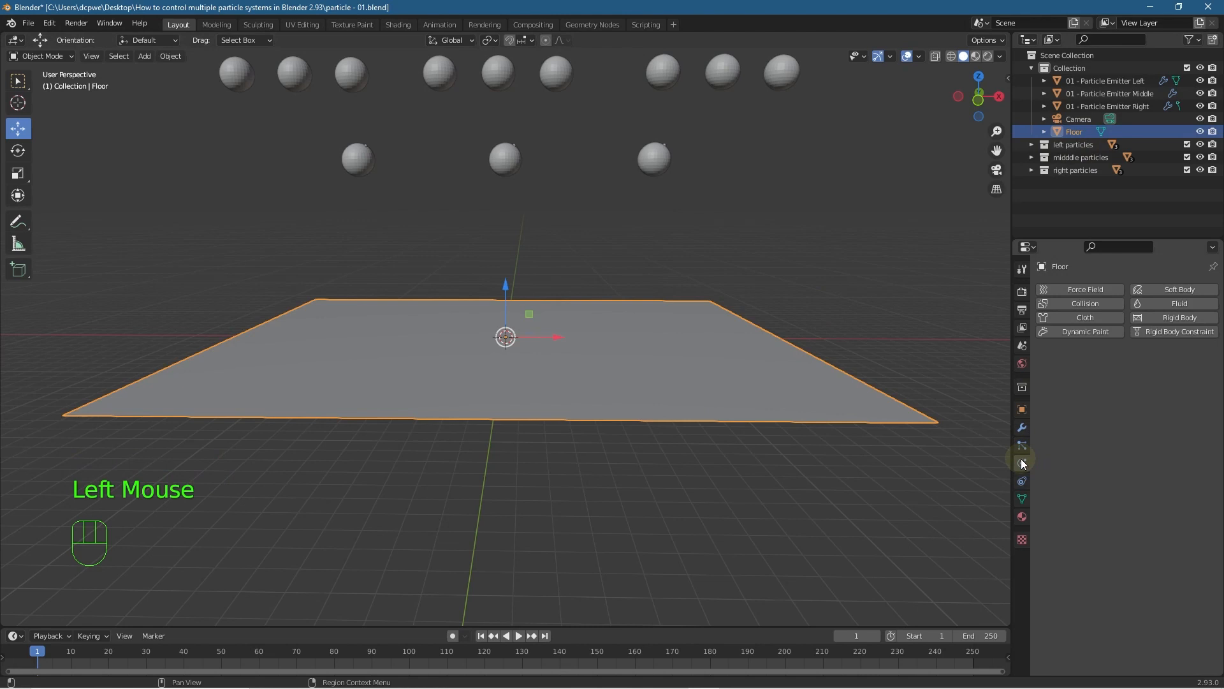
pyautogui.click(1075, 304)
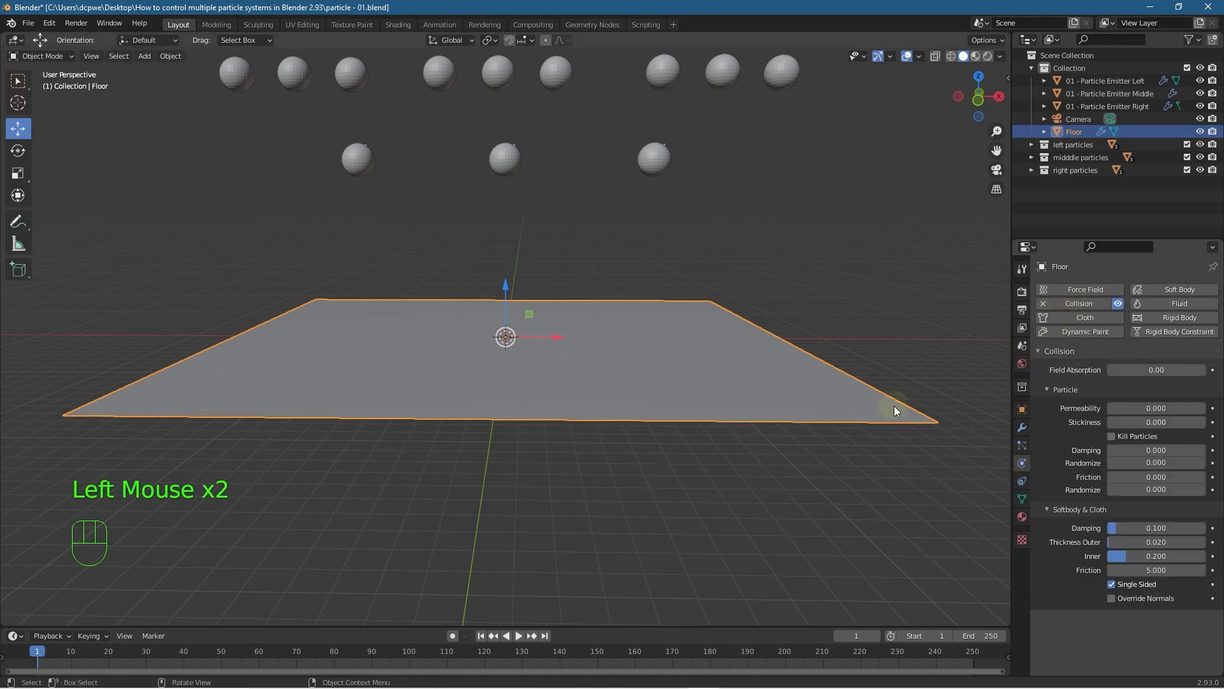
# - Play the animation to check how the particles interact with the Floor, and stop it at about frame 109
pyautogui.click(496, 634)
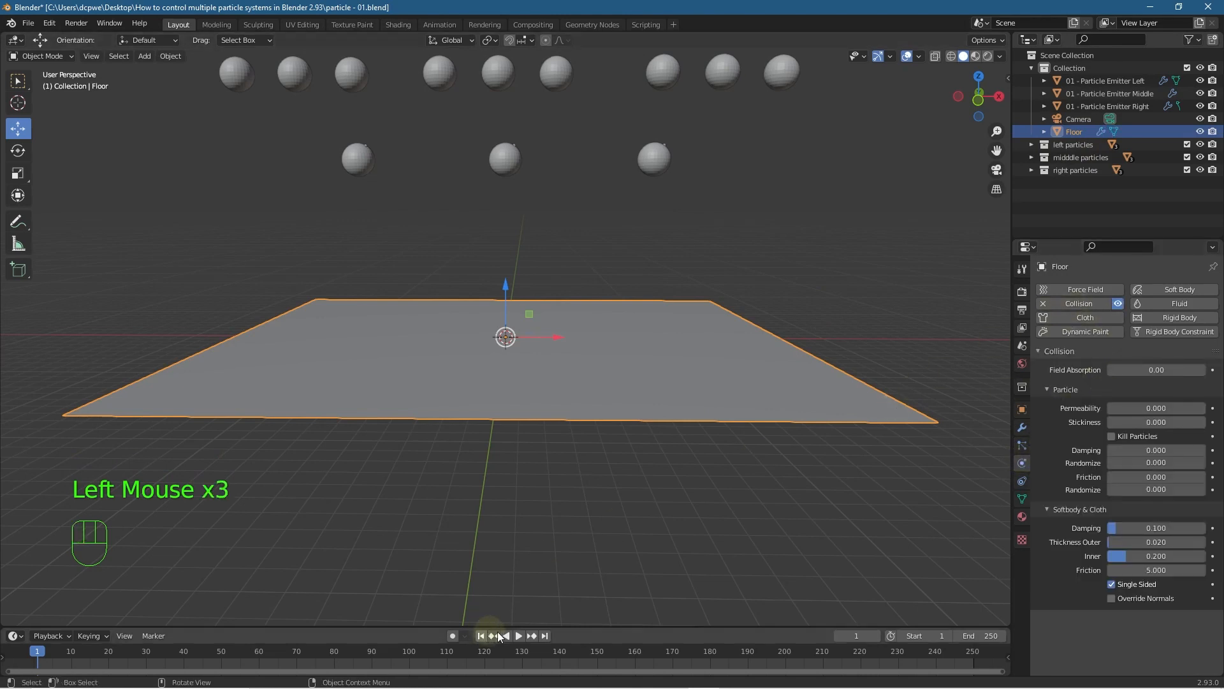
pyautogui.click(521, 635)
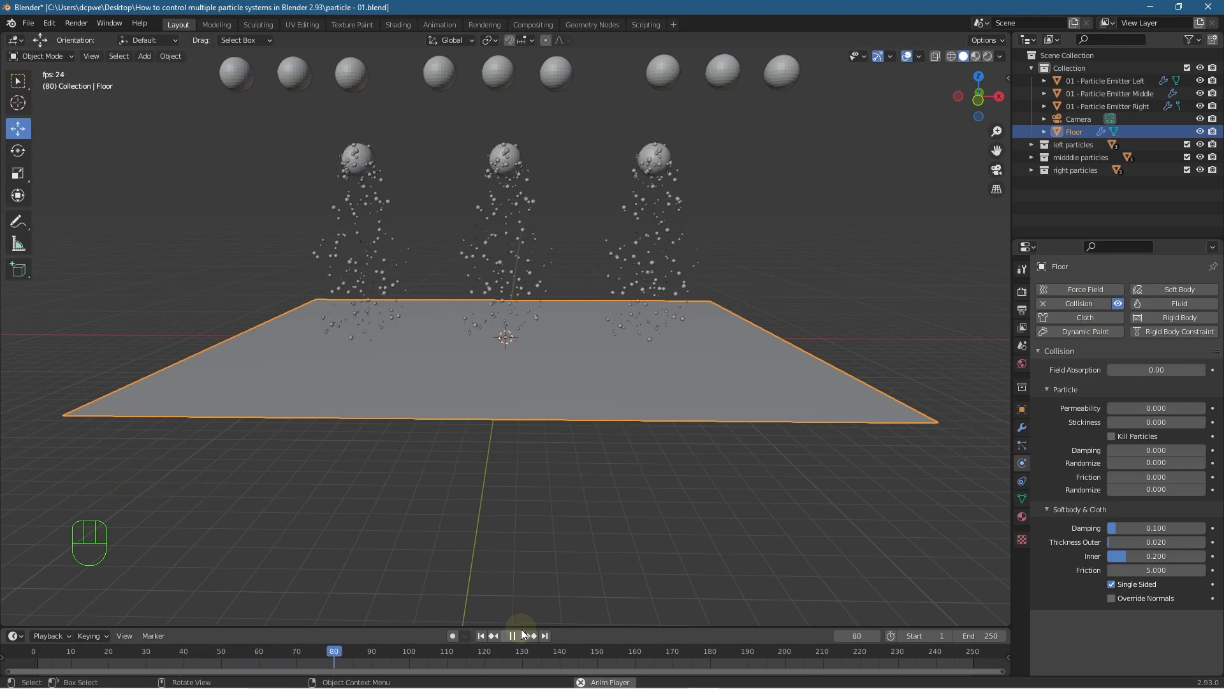
pyautogui.click(521, 630)
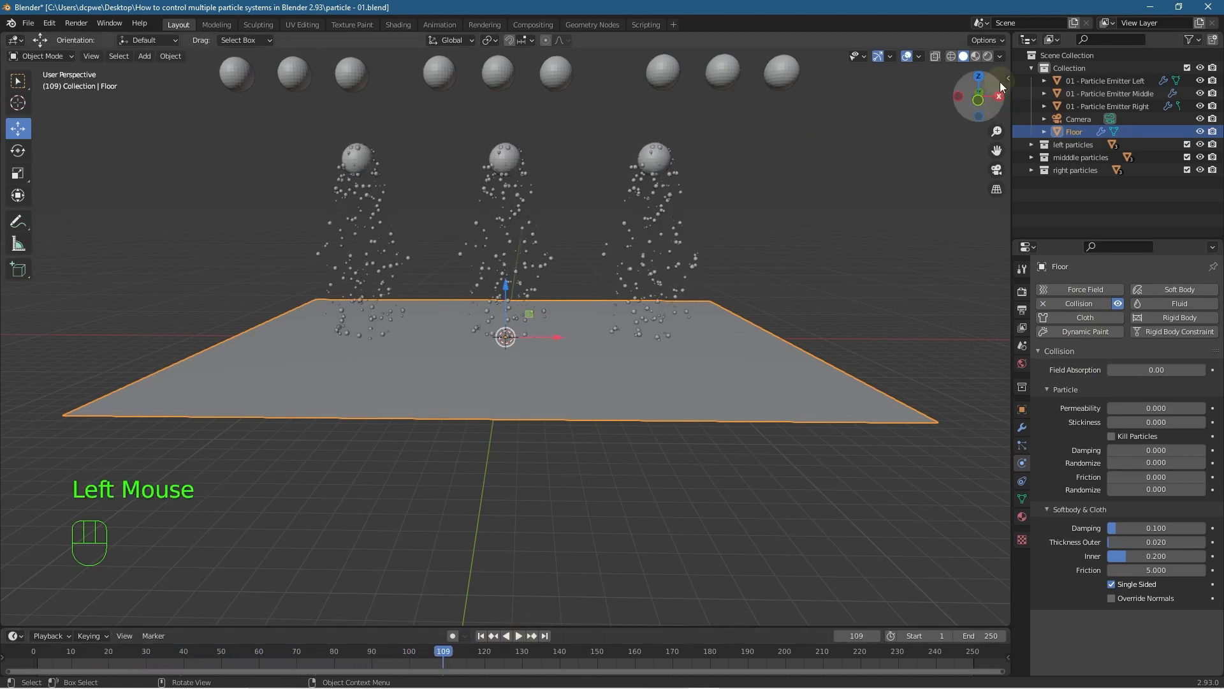
# - Switch the viewport to rendered shading and play the animation briefly, stopping at frame 121
pyautogui.click(988, 56)
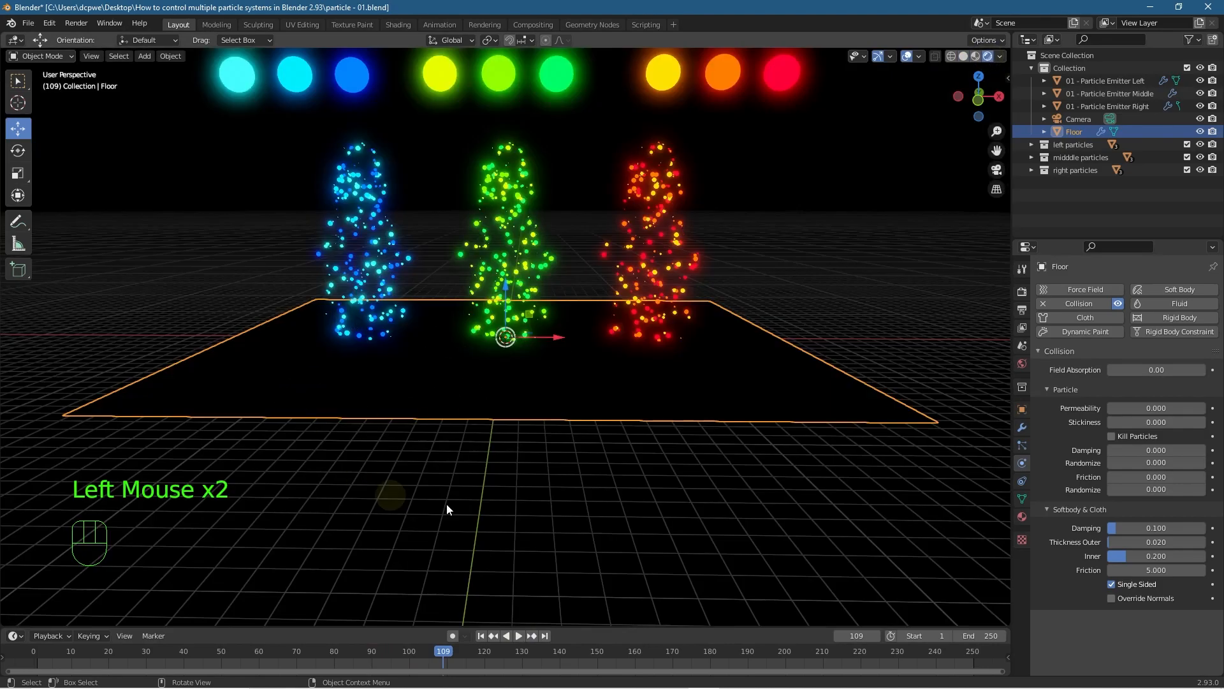
pyautogui.click(520, 634)
pyautogui.click(519, 635)
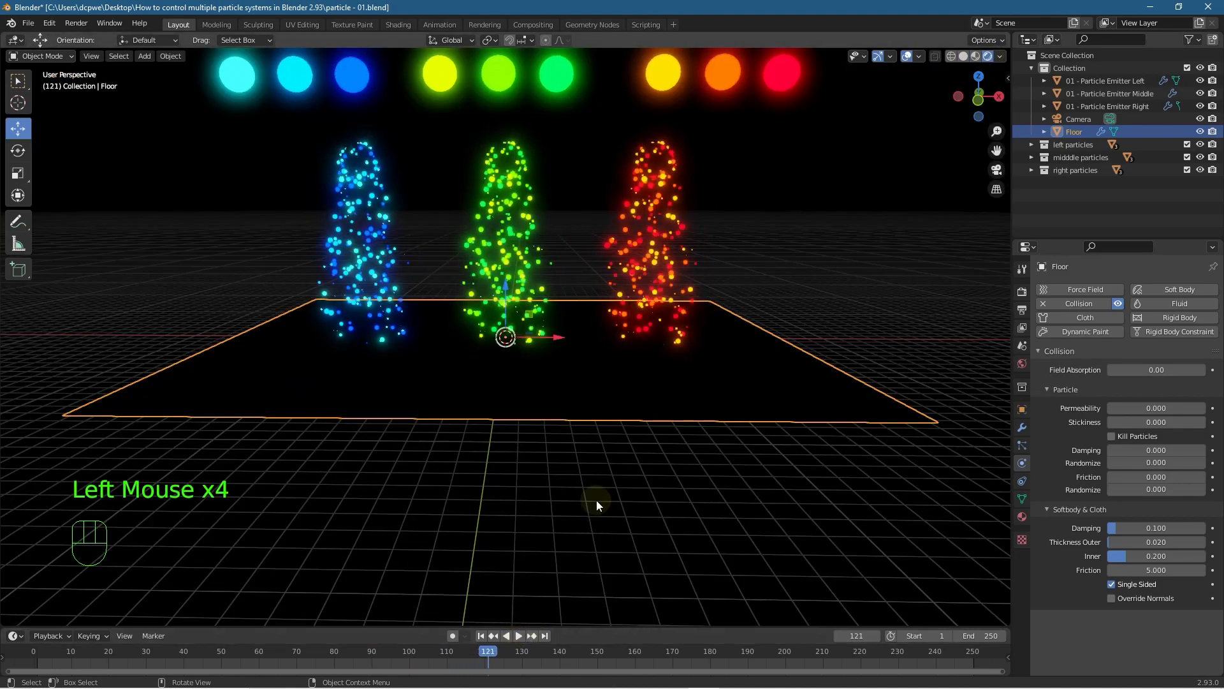
# - Render the current frame as a still image to check the camera's framing, and close the render window
pyautogui.press('F12')
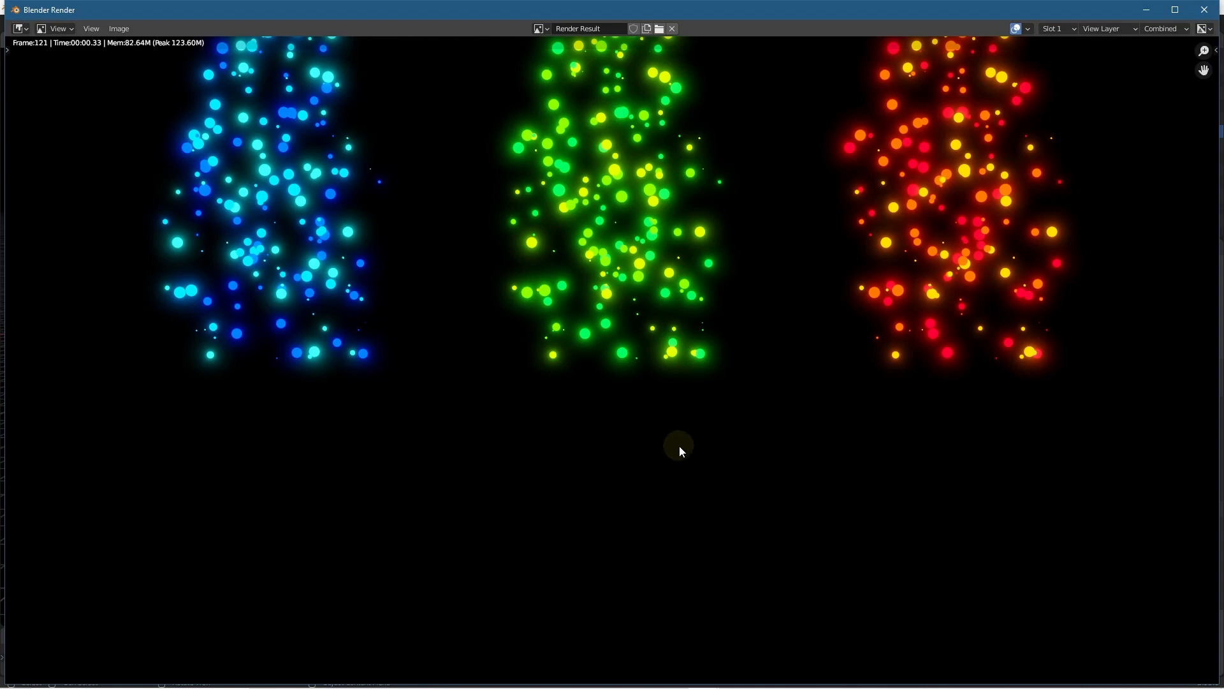
pyautogui.click(1204, 10)
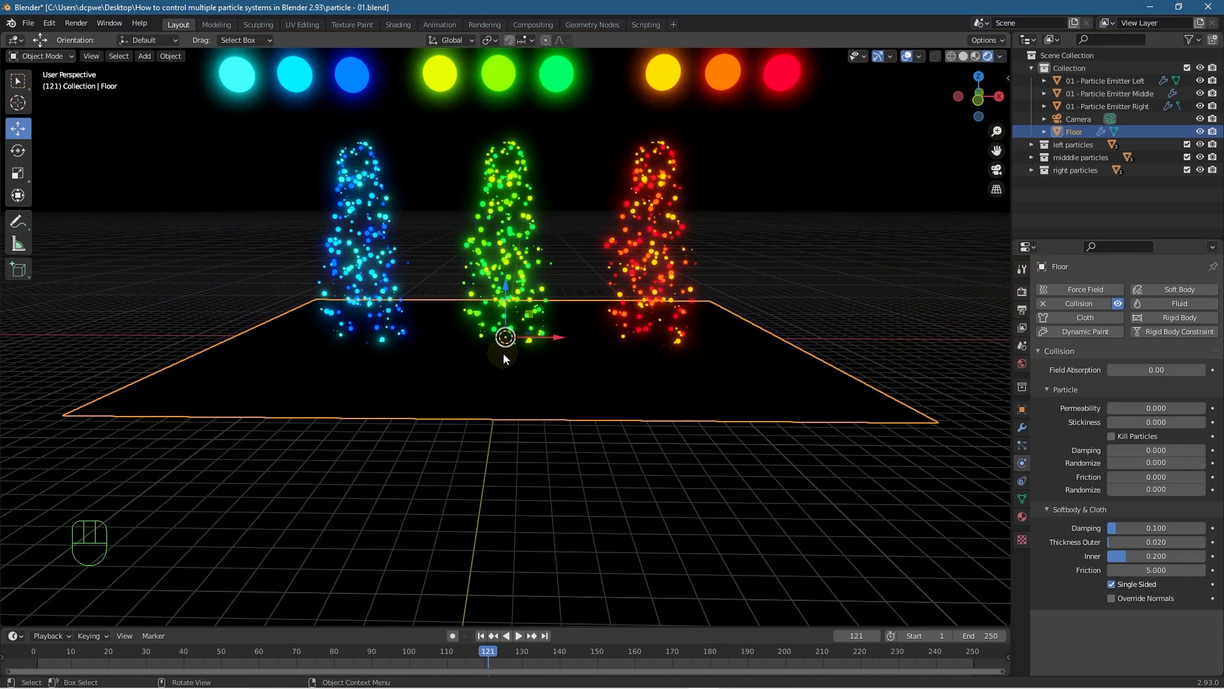
# - Look through the camera, select the Camera object and show its transform properties
pyautogui.press('KP_0')
pyautogui.scroll(1, 522, 341)
pyautogui.scroll(-1, 522, 341)
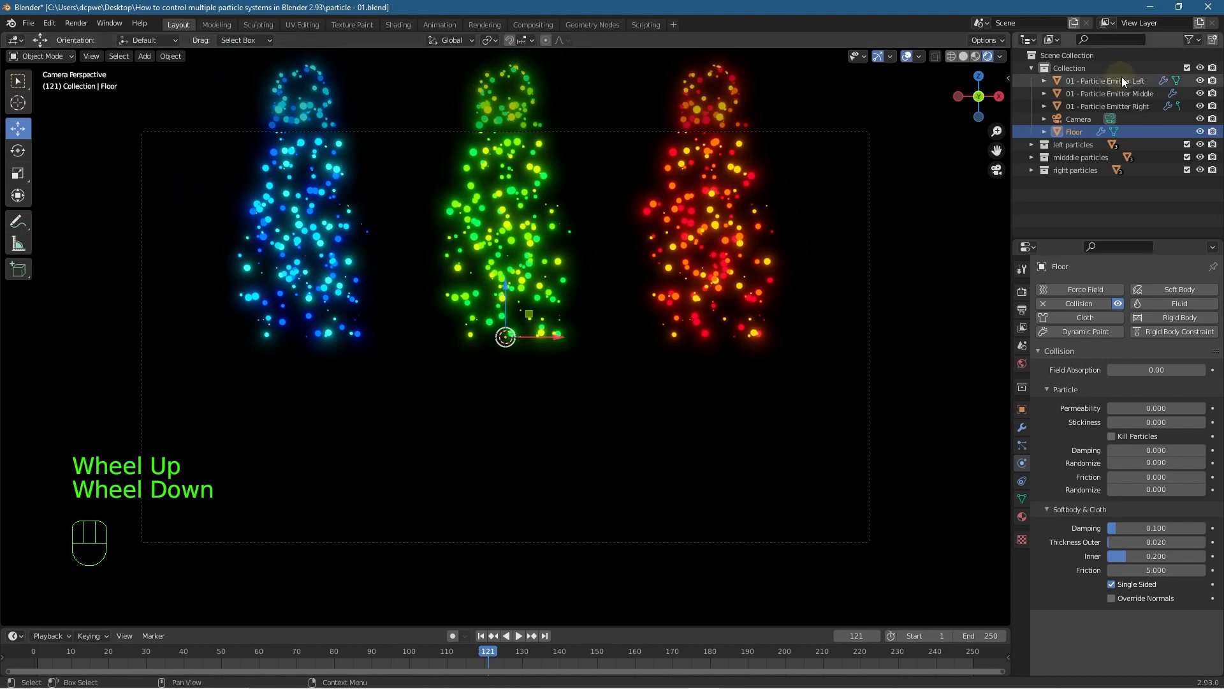
pyautogui.click(1089, 118)
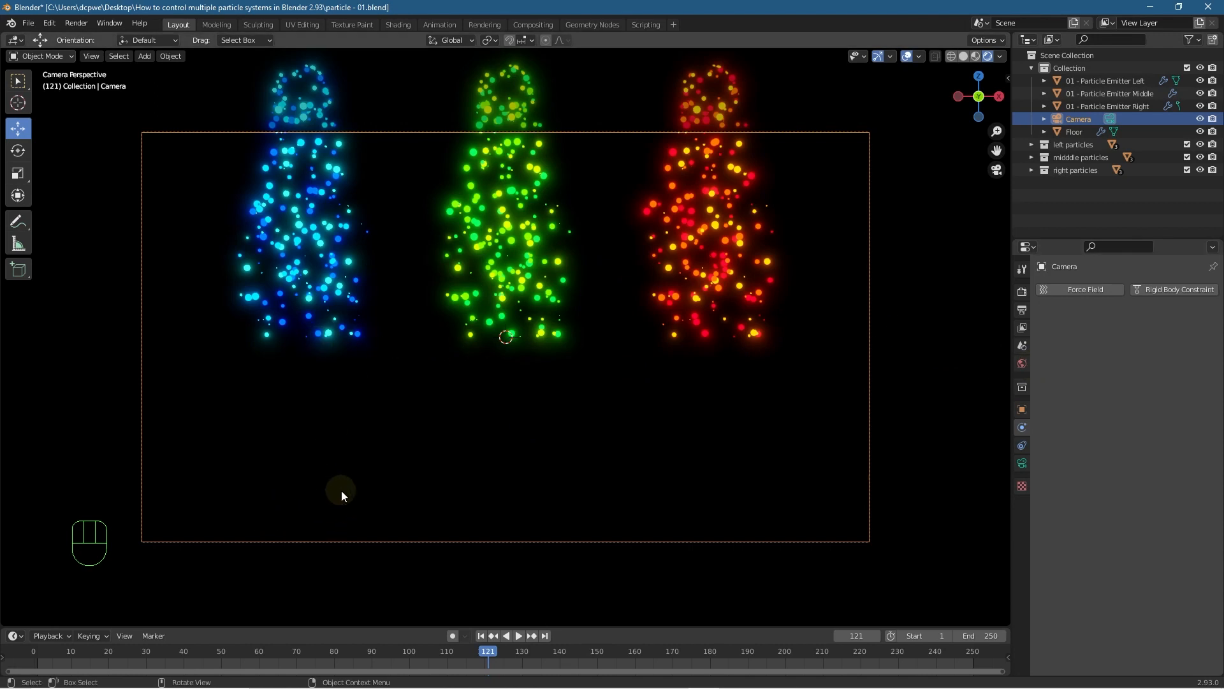
pyautogui.click(1020, 364)
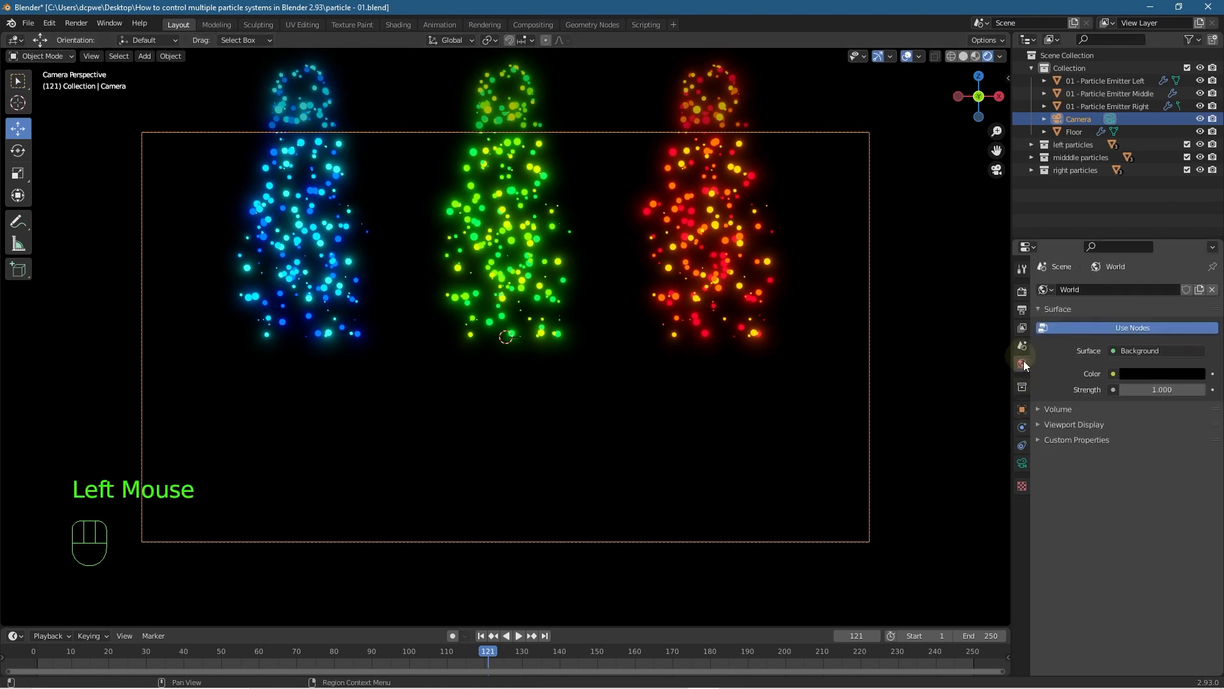
pyautogui.click(1024, 403)
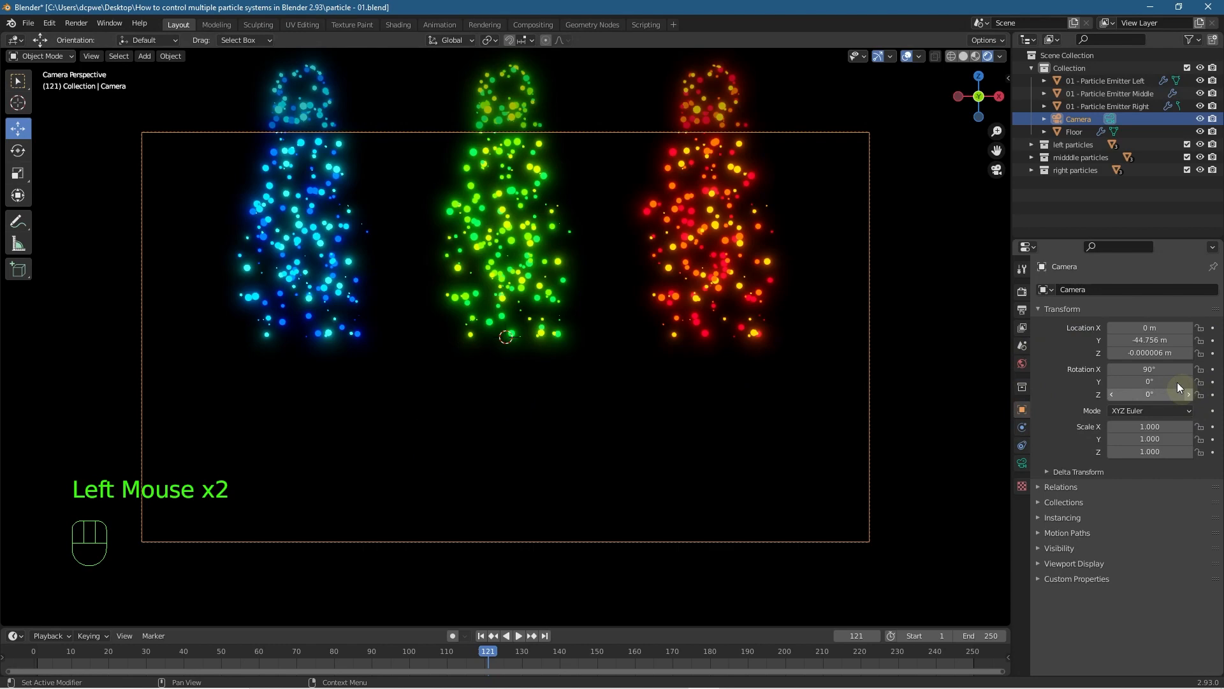
# - Raise the camera's Z location slightly beyond 4.97 m to bring in more floor, checking the framing with a test render
pyautogui.moveTo(1143, 354)
pyautogui.mouseDown()
pyautogui.moveTo(1205, 354)
pyautogui.moveTo(1159, 353)
pyautogui.mouseUp()
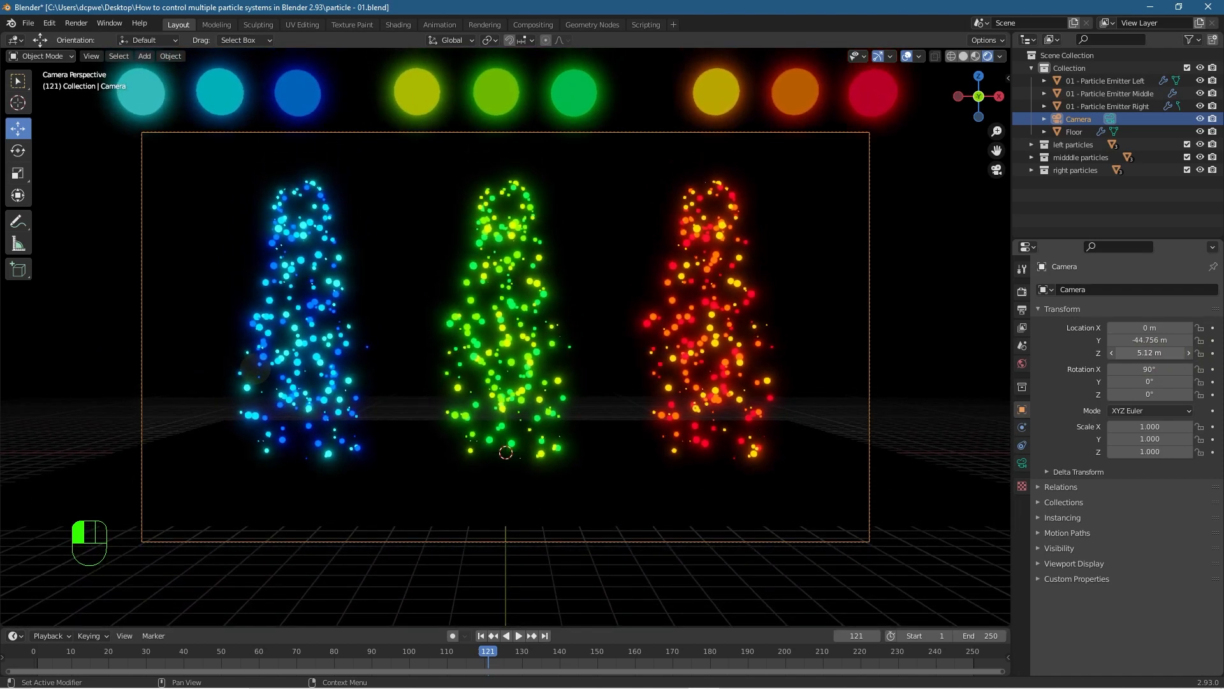
pyautogui.moveTo(1159, 352); pyautogui.dragTo(1156, 353)
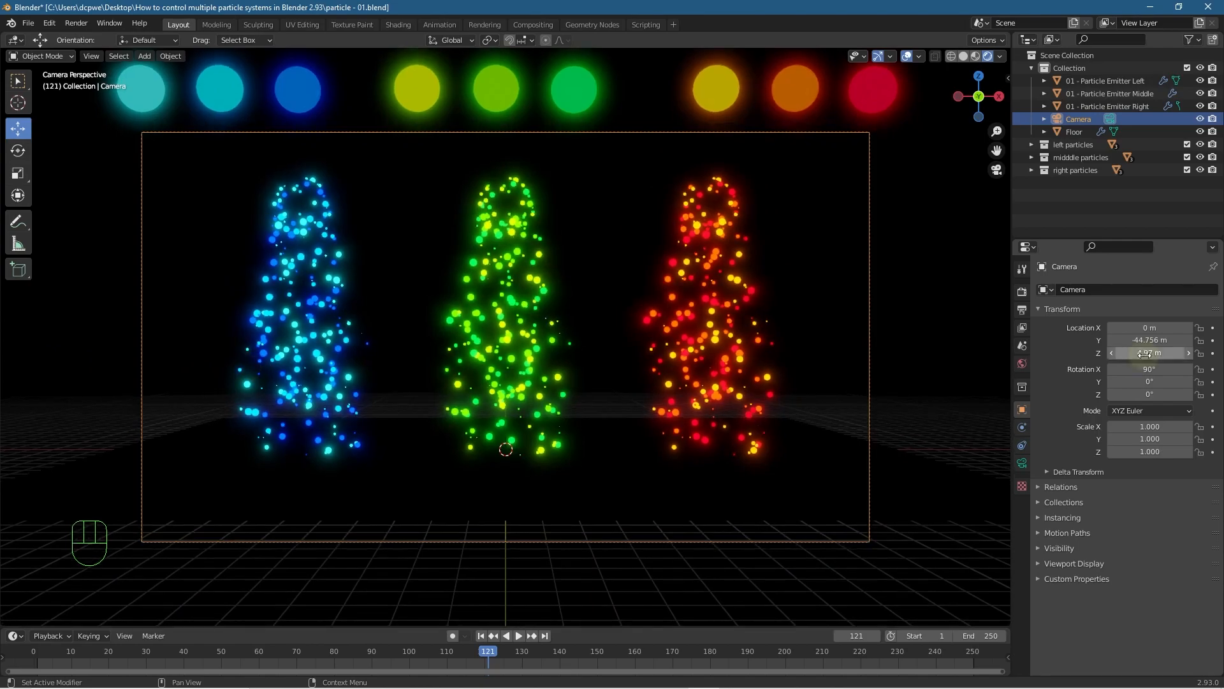
pyautogui.press('F12')
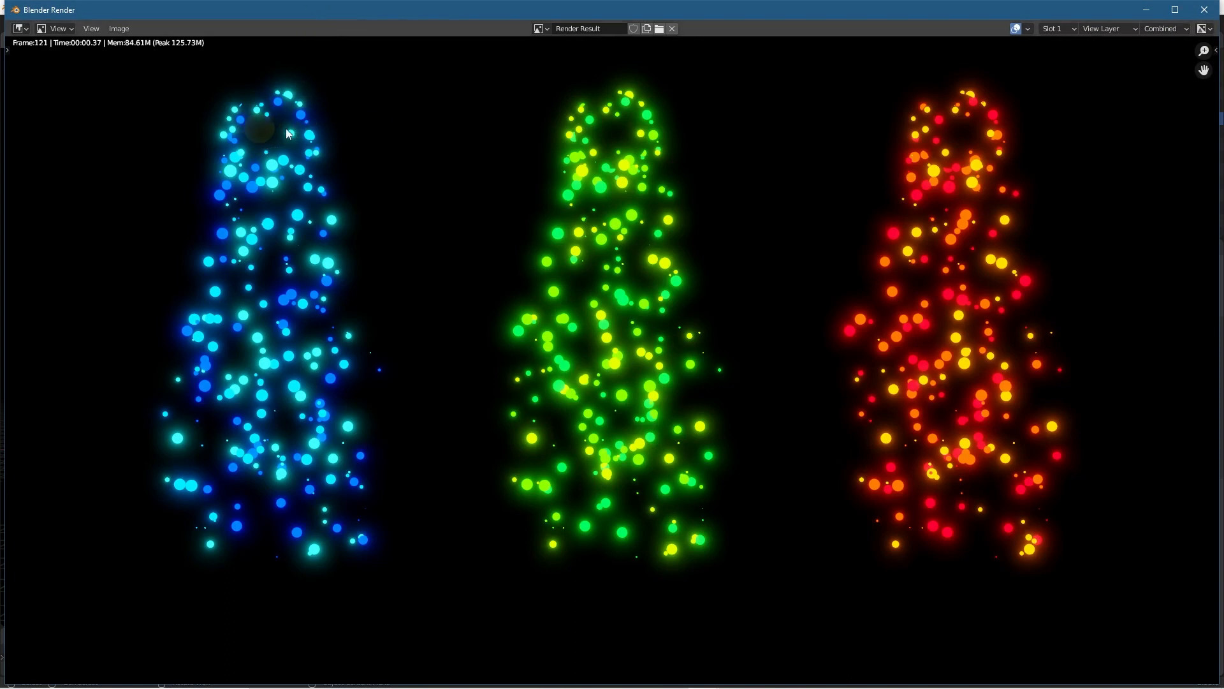
pyautogui.click(1204, 9)
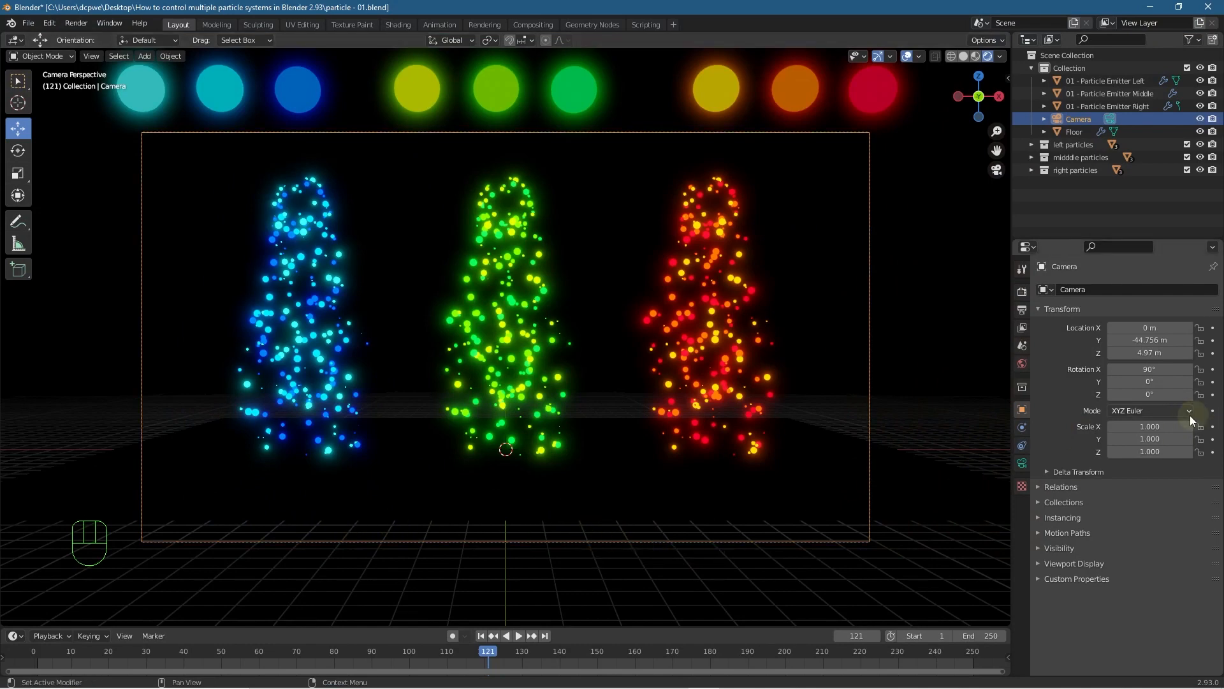
pyautogui.moveTo(1167, 354); pyautogui.dragTo(1211, 381)
# - Add a new material to the Floor with metallic set to 1.000 and roughness to about 0.154
pyautogui.click(908, 505)
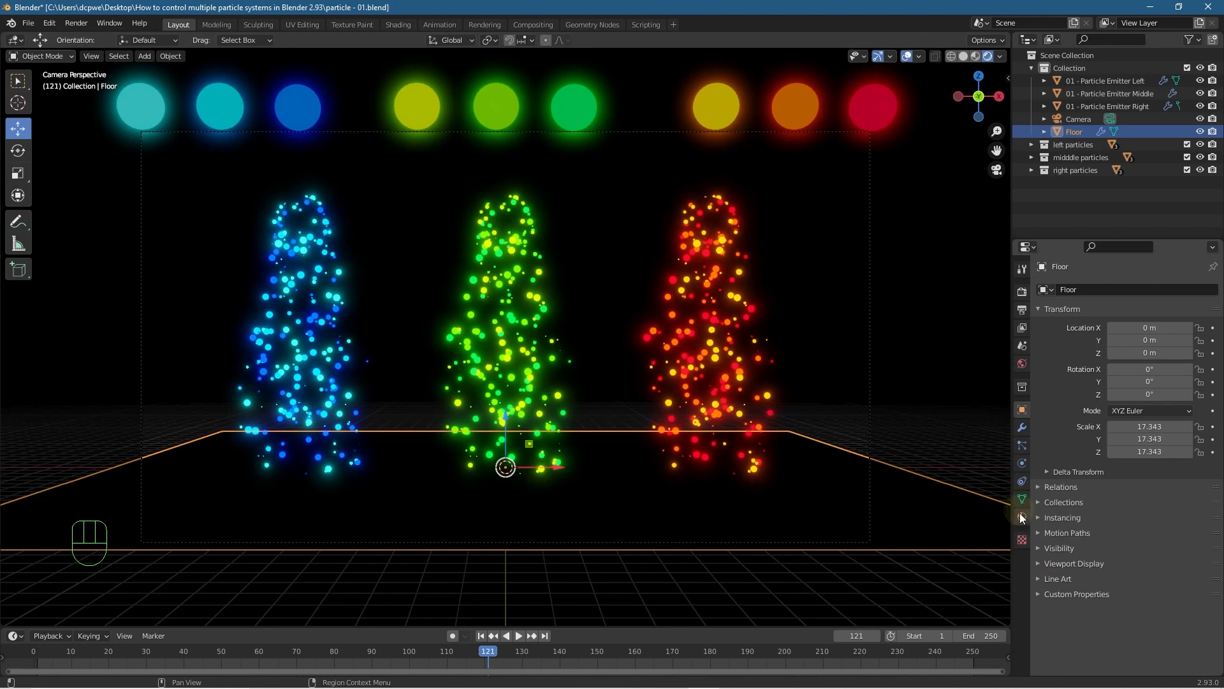
pyautogui.click(1022, 517)
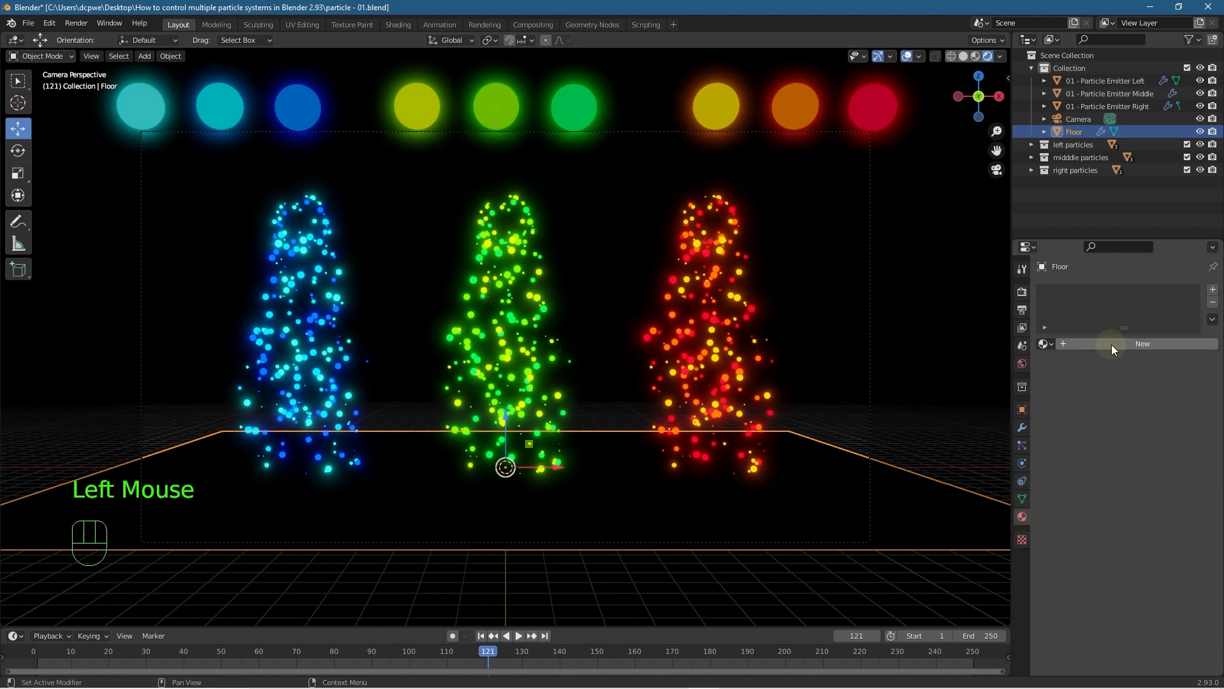
pyautogui.click(909, 501)
pyautogui.click(1023, 516)
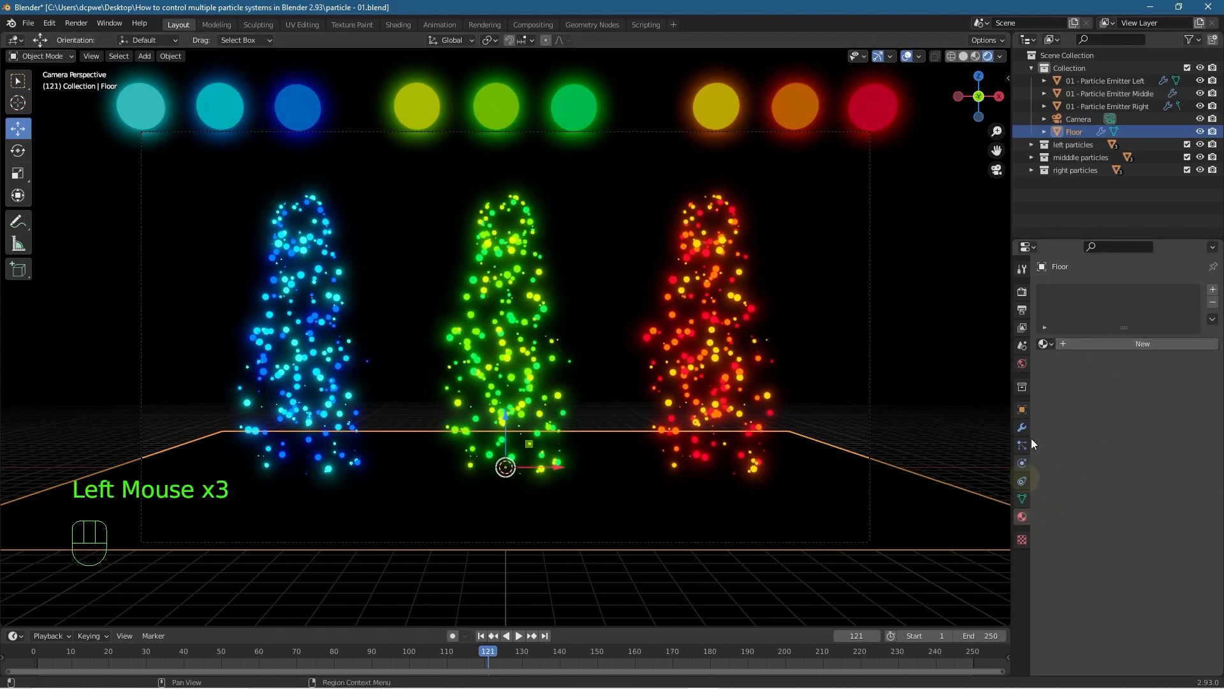
pyautogui.click(988, 56)
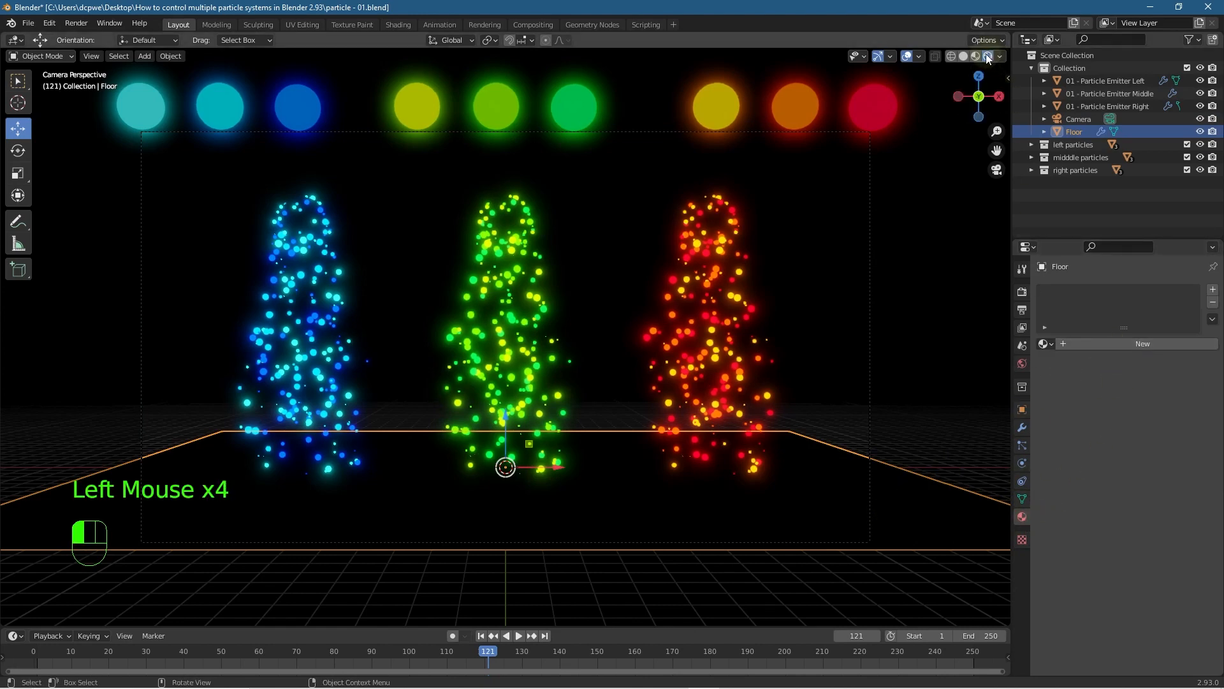
pyautogui.click(1143, 347)
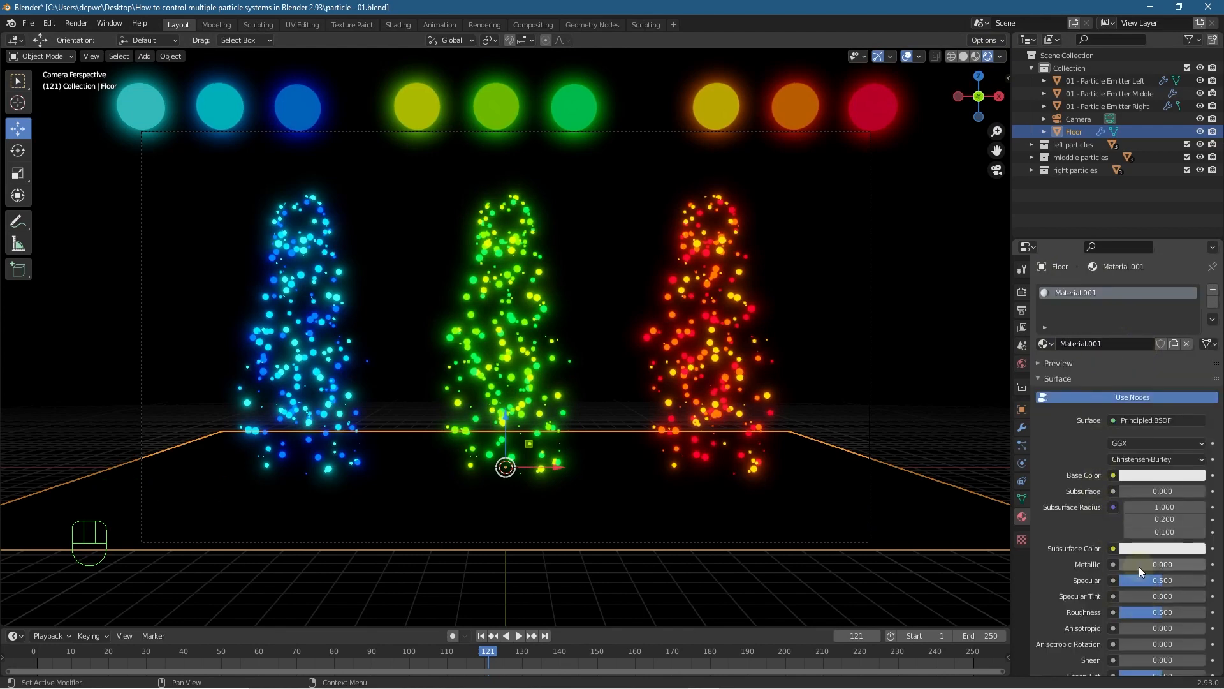
pyautogui.moveTo(1139, 566); pyautogui.dragTo(1208, 566)
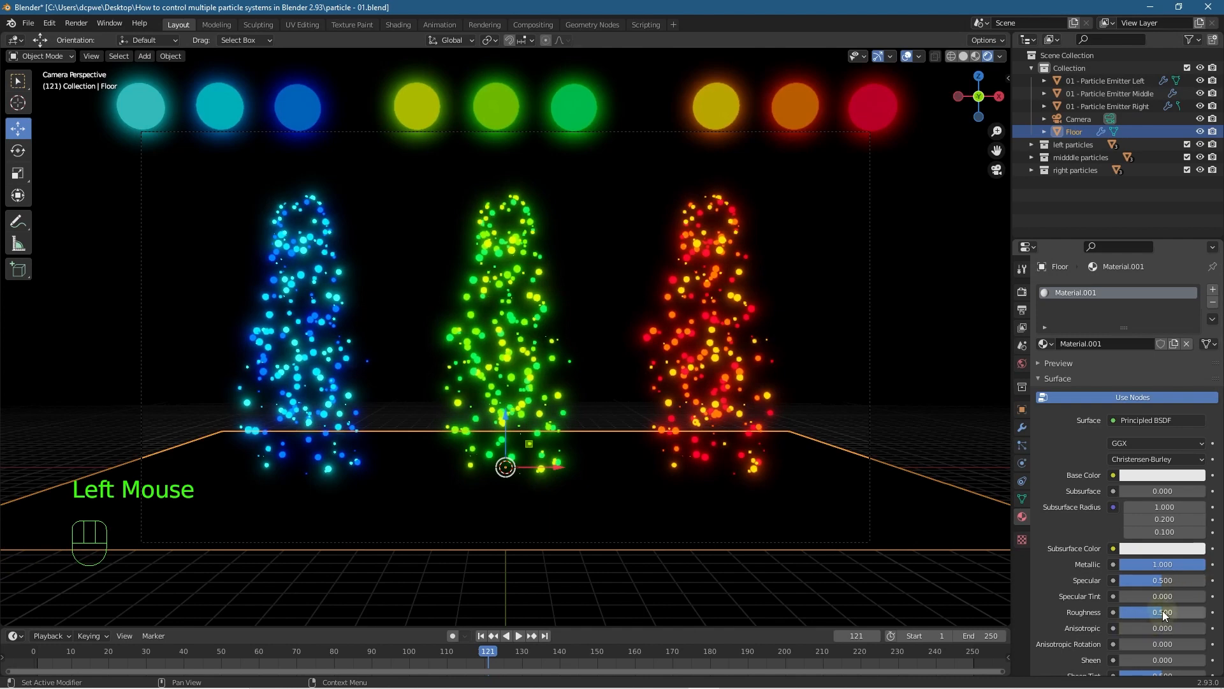
pyautogui.moveTo(1163, 612); pyautogui.dragTo(1133, 612)
# - Enable Ambient Occlusion and Screen Space Reflections in the Eevee render settings
pyautogui.click(1021, 295)
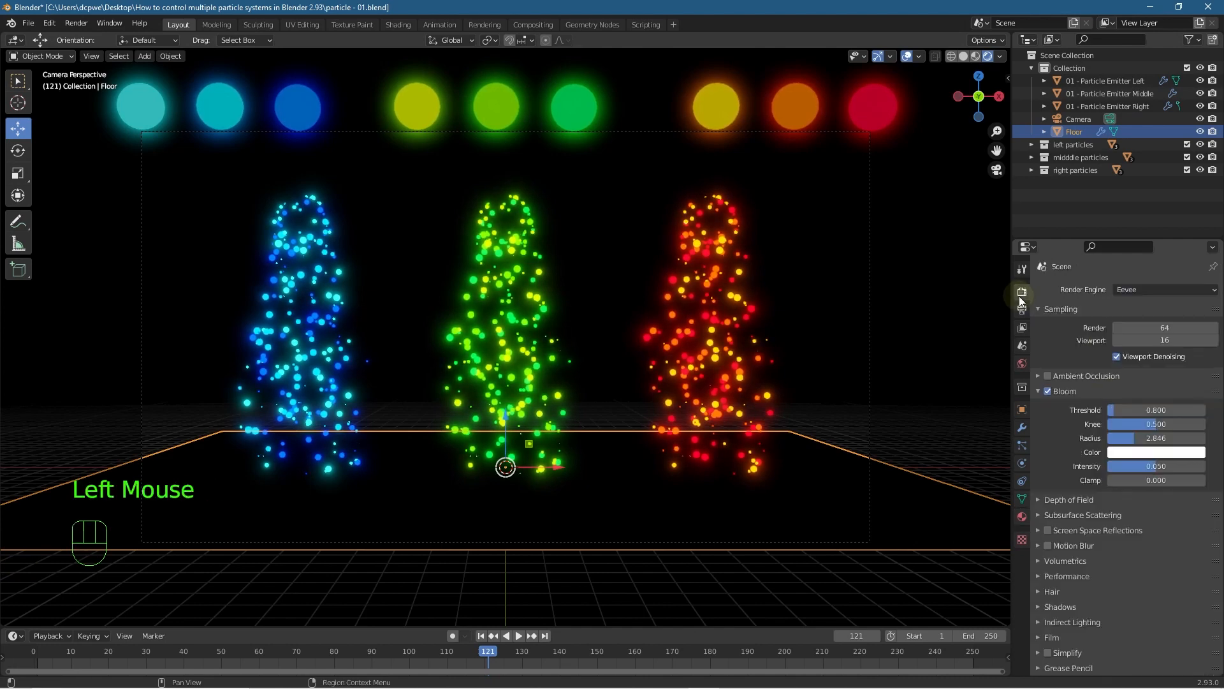
pyautogui.click(1048, 376)
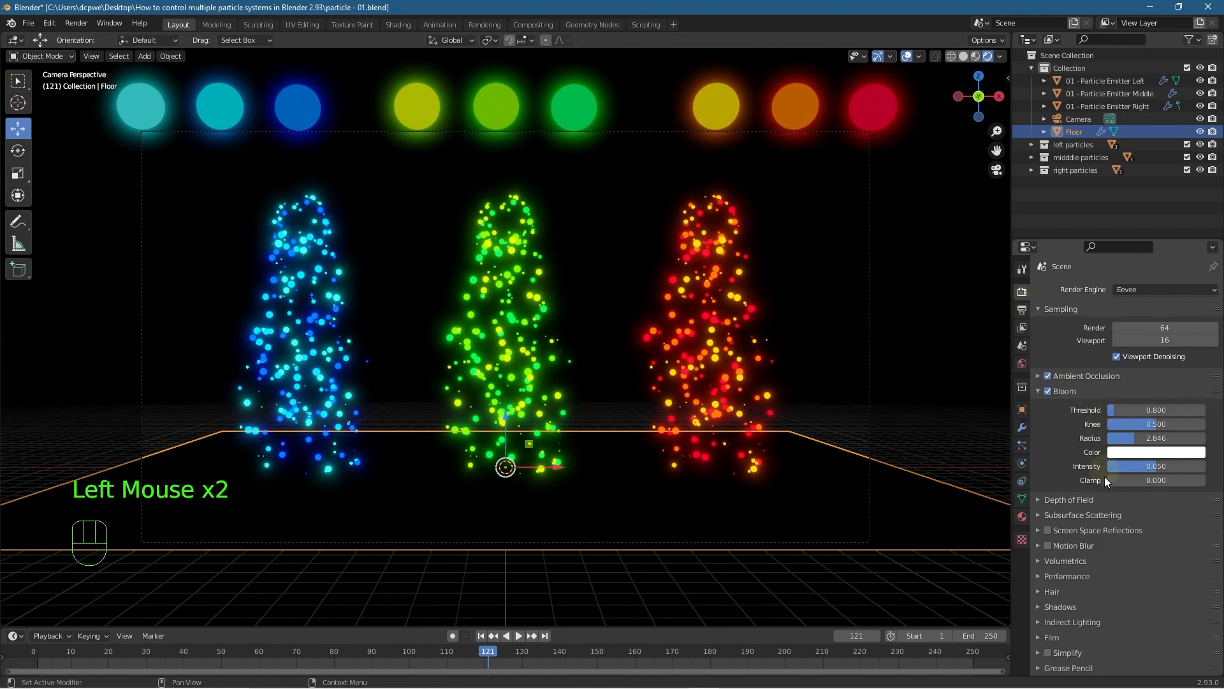
pyautogui.click(1048, 531)
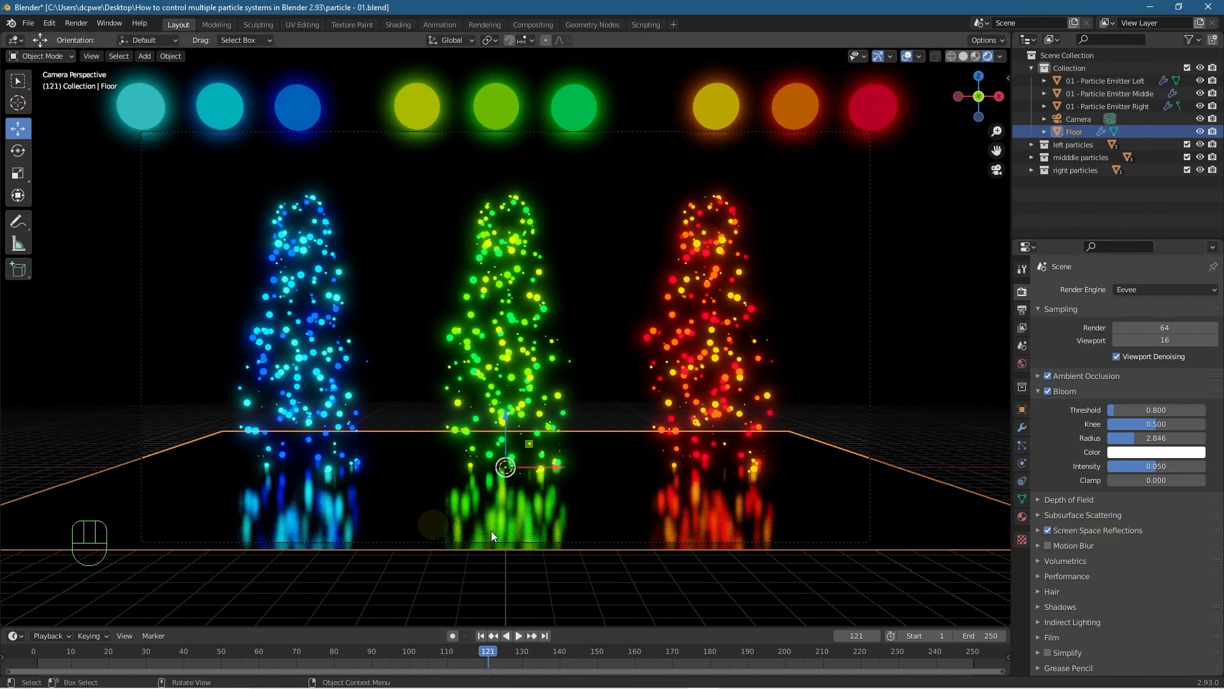
# - Tune Screen Space Reflections: Half Res Trace off, trace precision about 0.814, max roughness about 0.122, thickness 0.01 m
pyautogui.click(1039, 529)
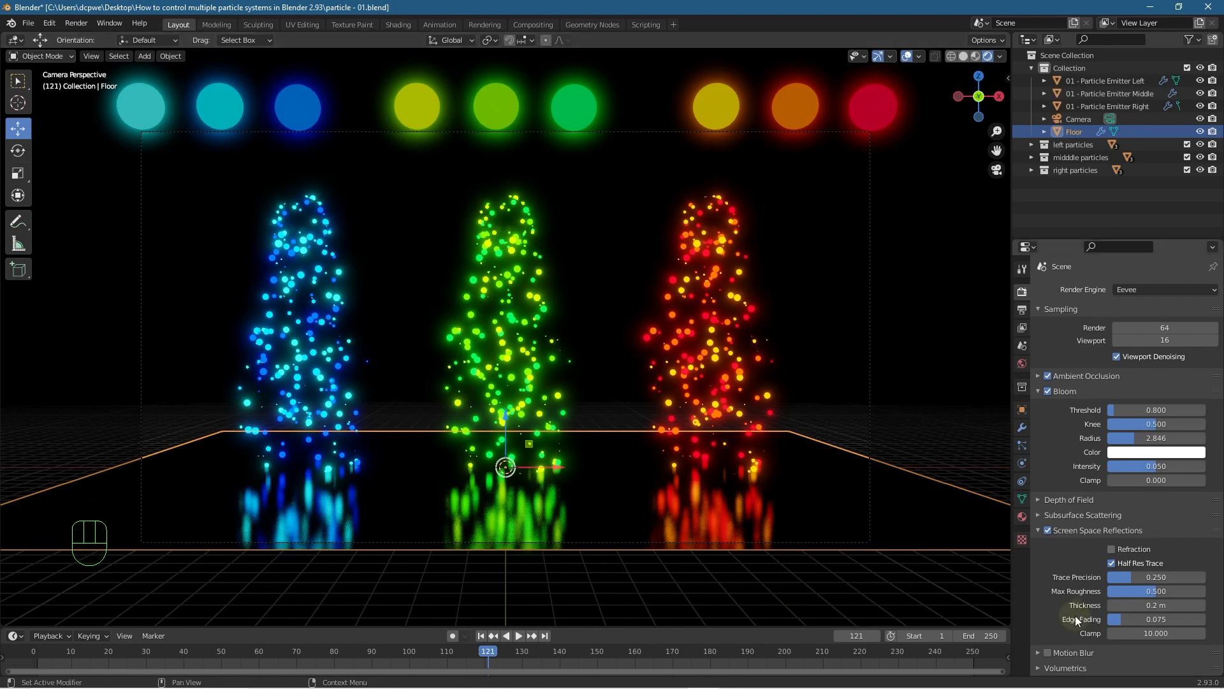
pyautogui.moveTo(1132, 576)
pyautogui.mouseDown()
pyautogui.moveTo(1138, 590)
pyautogui.moveTo(1108, 591)
pyautogui.moveTo(1148, 591)
pyautogui.moveTo(1110, 590)
pyautogui.mouseUp()
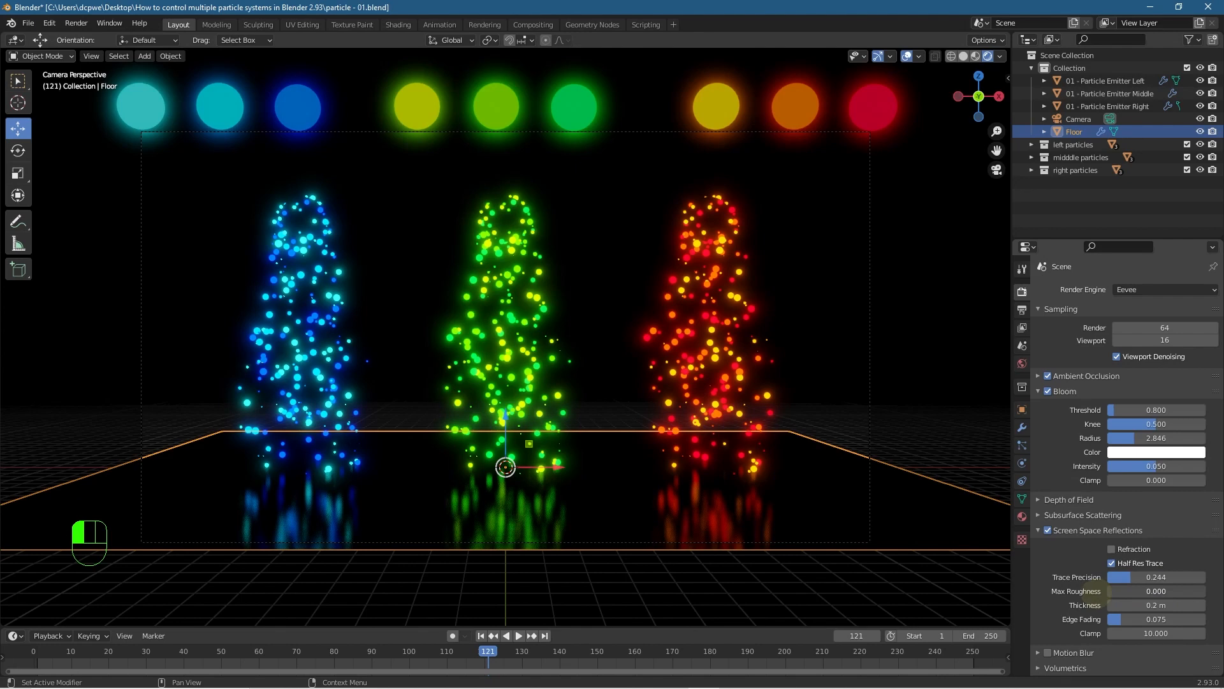
pyautogui.moveTo(1109, 591)
pyautogui.mouseDown()
pyautogui.moveTo(1122, 590)
pyautogui.moveTo(1126, 616)
pyautogui.moveTo(1110, 604)
pyautogui.mouseUp()
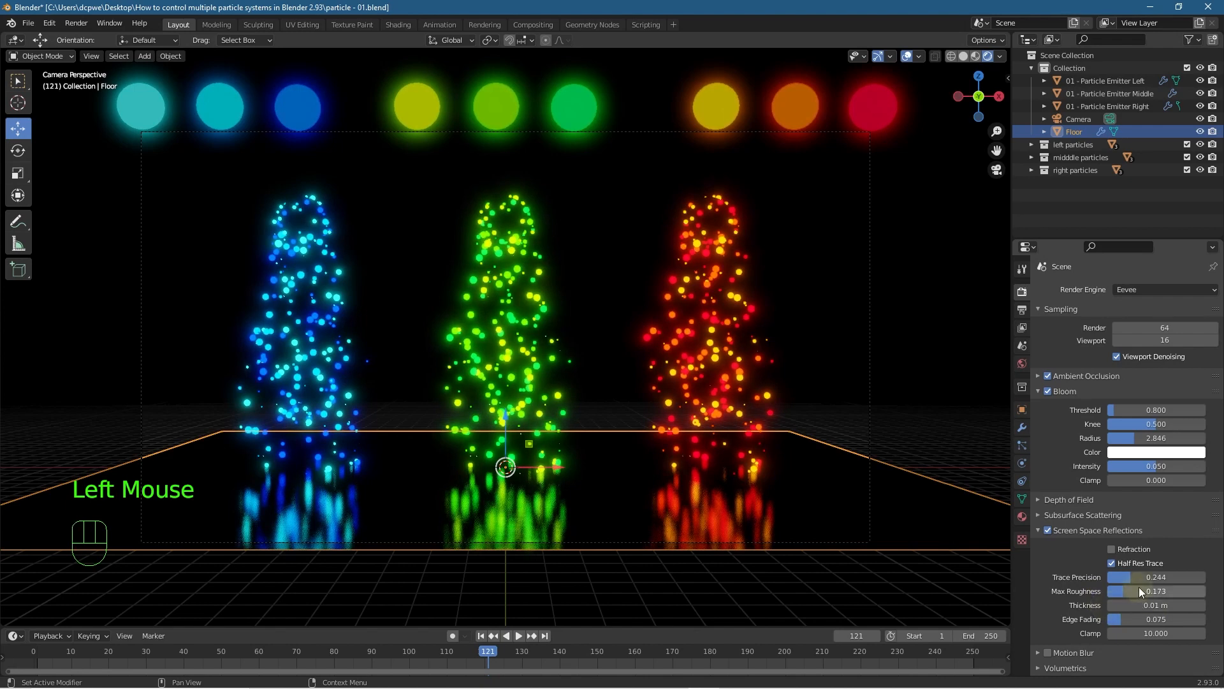
pyautogui.click(1113, 563)
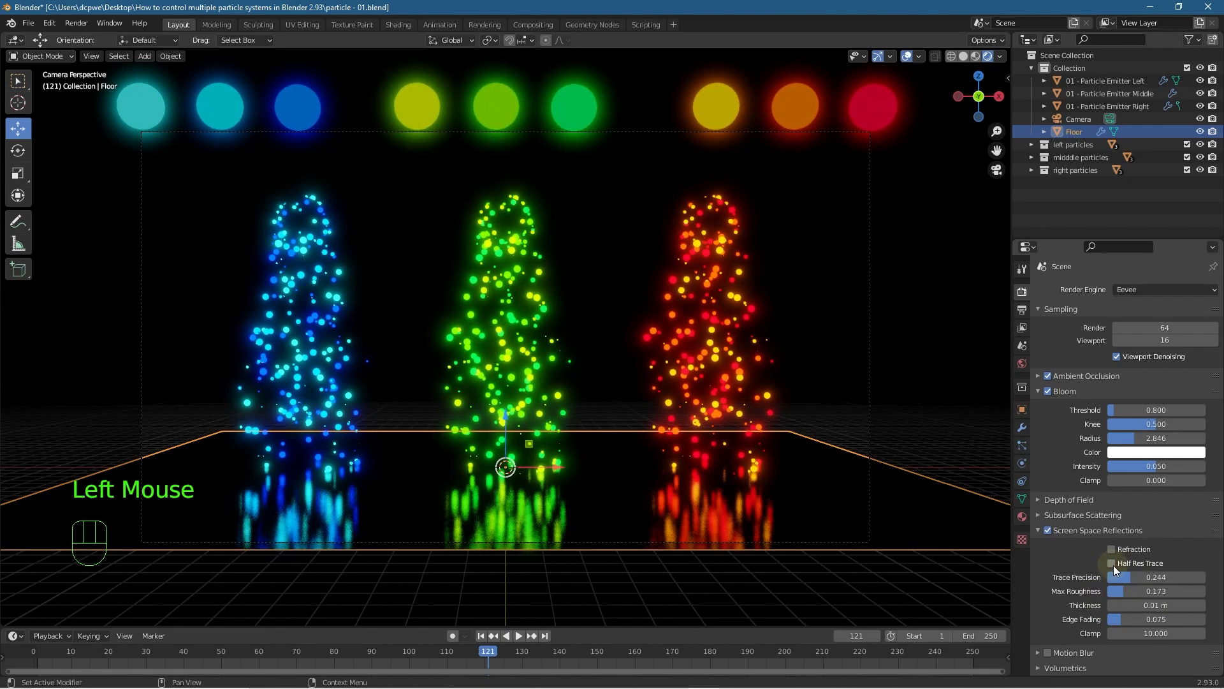
pyautogui.click(1113, 548)
pyautogui.click(1113, 548)
pyautogui.moveTo(1124, 578)
pyautogui.mouseDown()
pyautogui.moveTo(1180, 577)
pyautogui.moveTo(1107, 592)
pyautogui.moveTo(1118, 591)
pyautogui.mouseUp()
# - Test-render the scene, replay the animation from frame 1 to frame 81, and render that frame to check the floor reflections
pyautogui.press('F12')
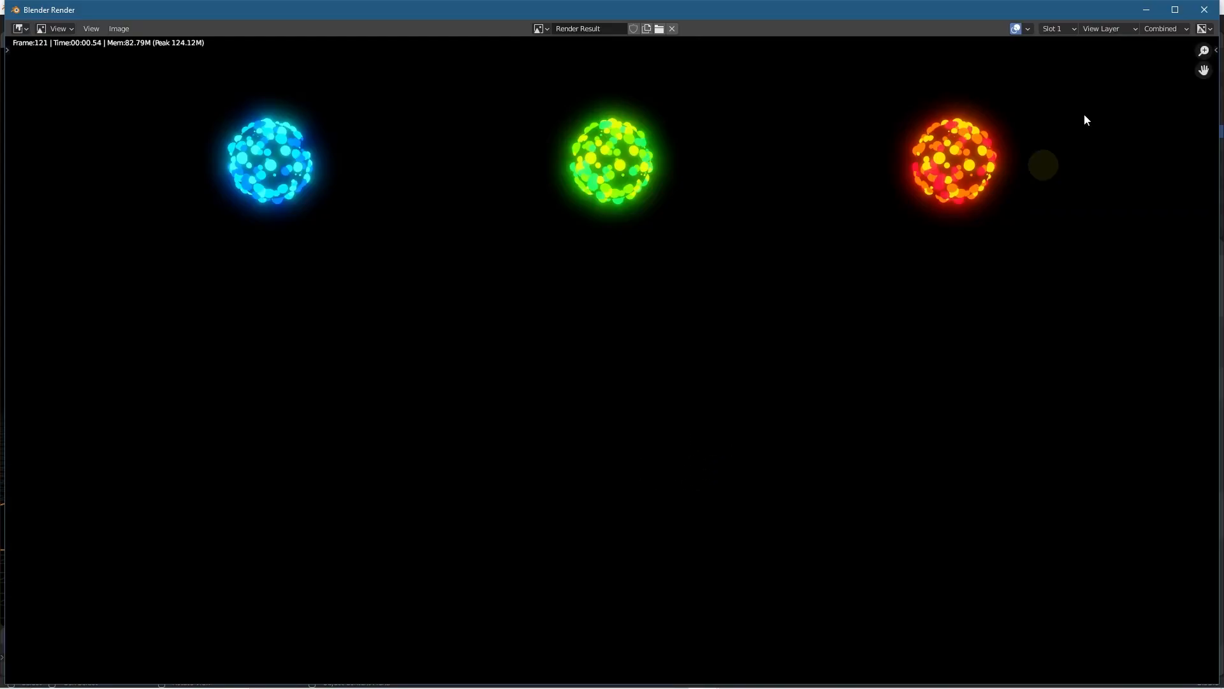
pyautogui.click(1205, 10)
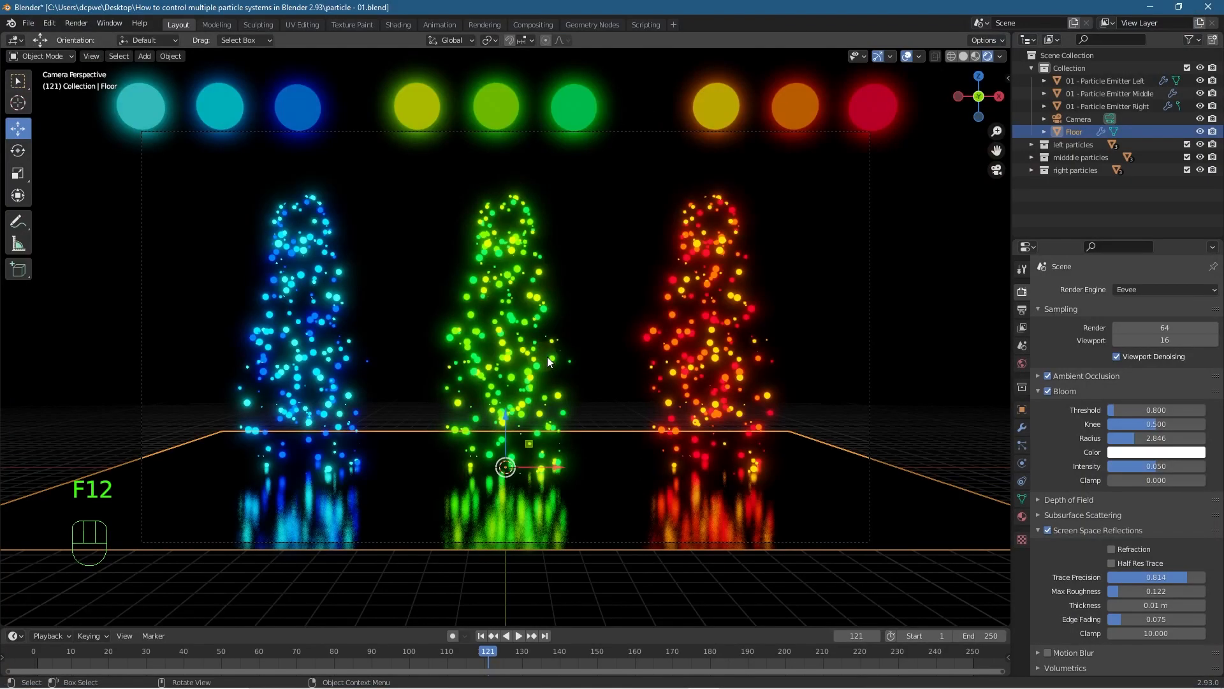
pyautogui.click(480, 636)
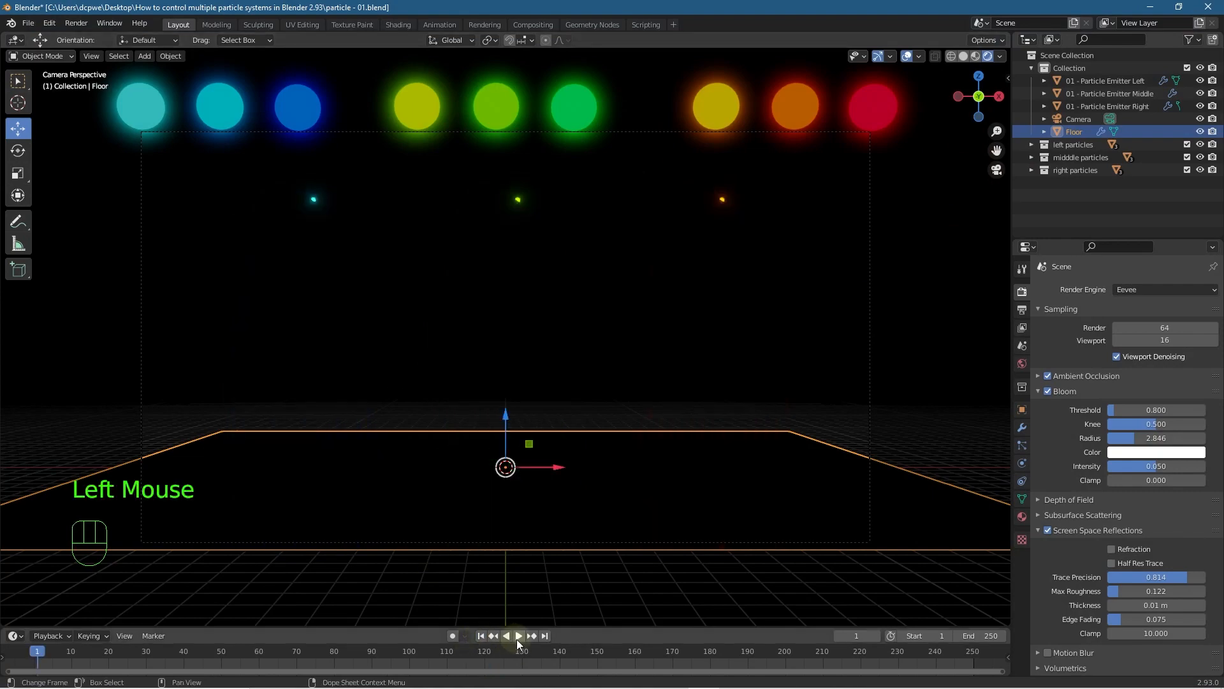
pyautogui.click(518, 639)
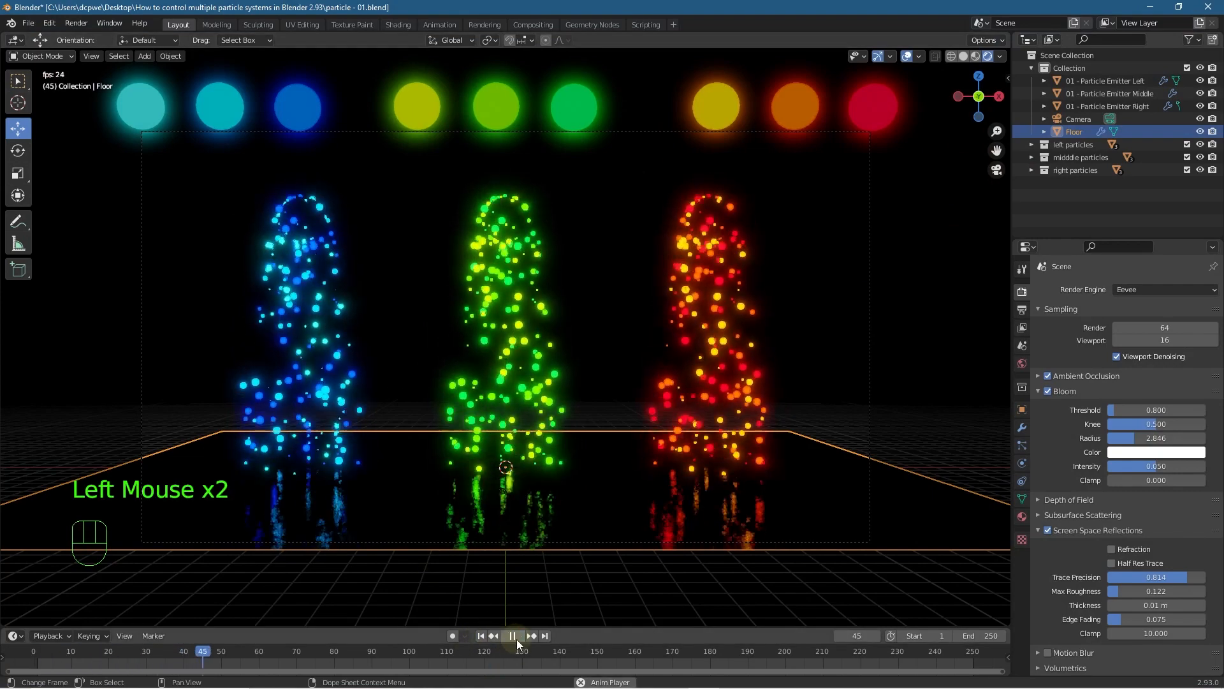
pyautogui.click(516, 639)
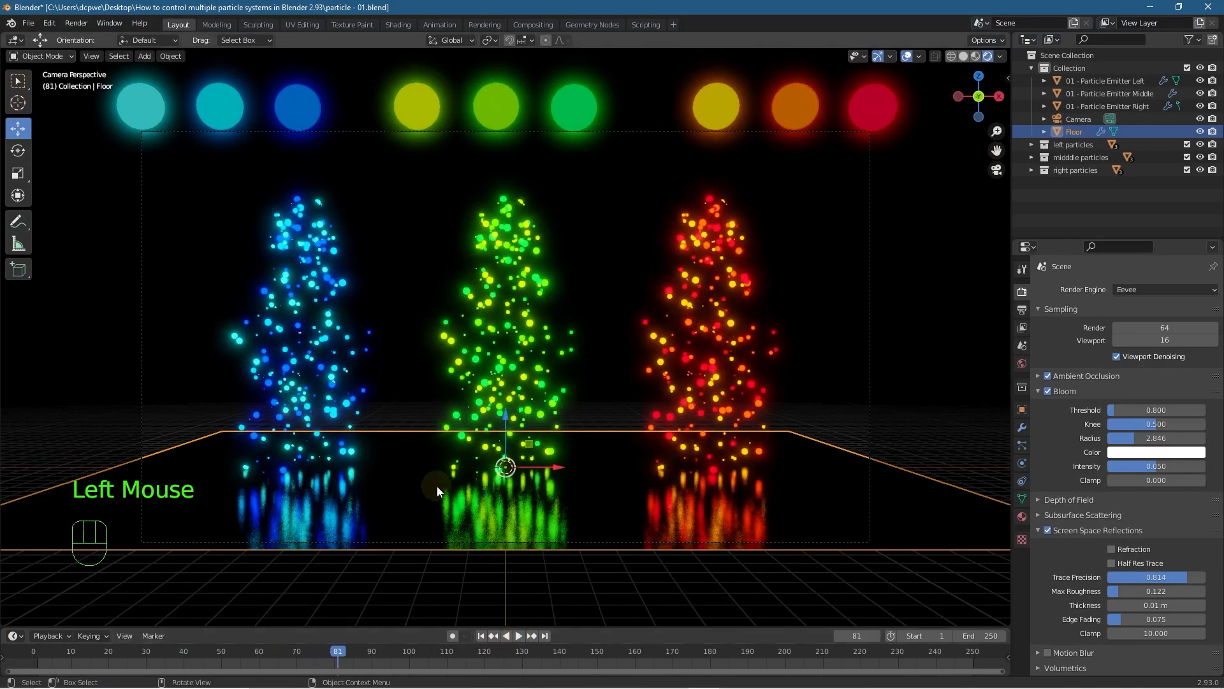
pyautogui.press('F12')
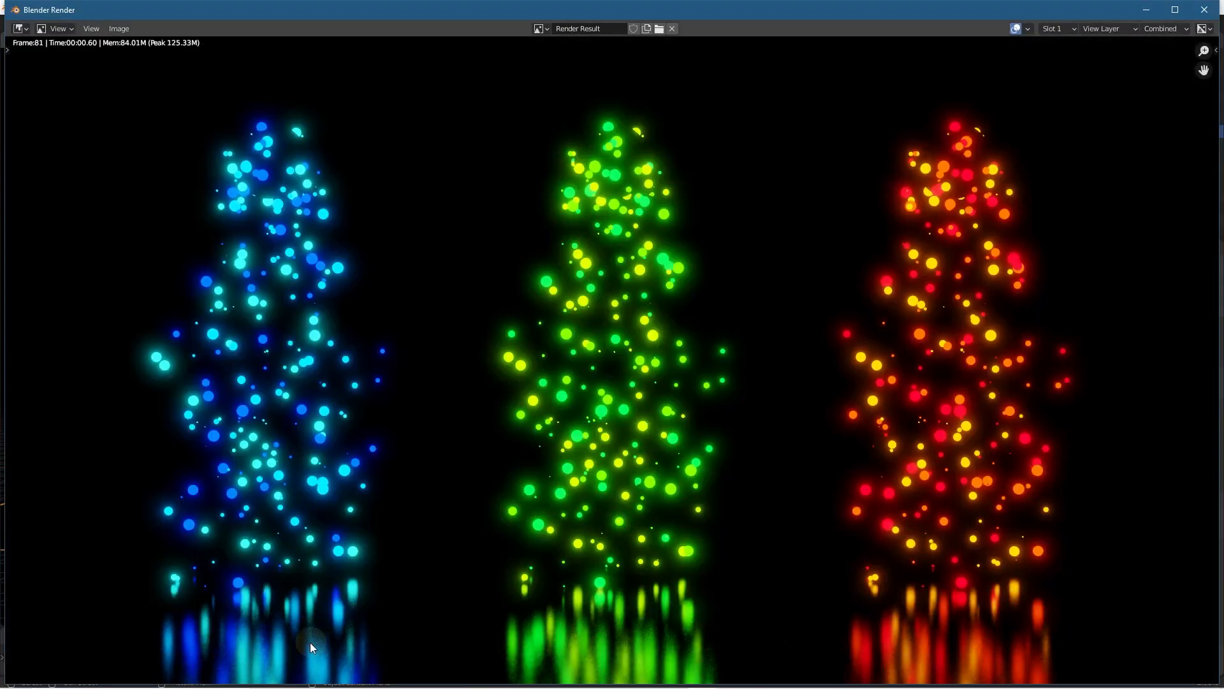
pyautogui.click(1206, 10)
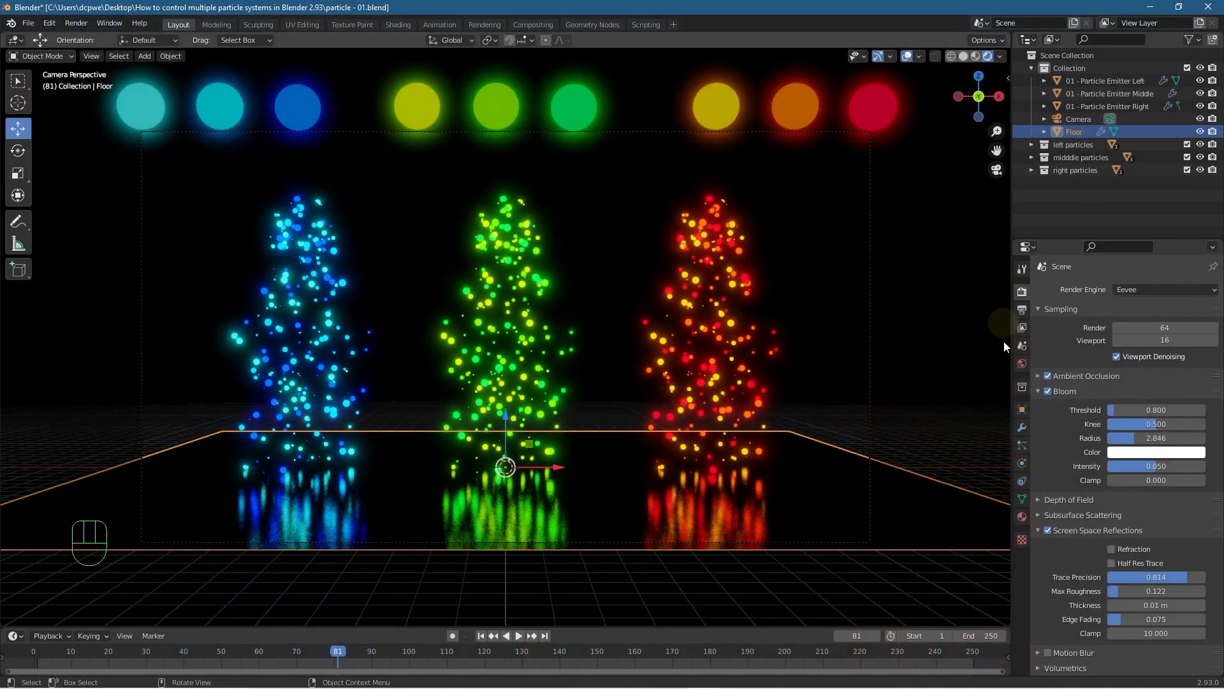
# - Set the Floor material's roughness to about 0.272 and check the softer reflections with test renders
pyautogui.click(1022, 516)
pyautogui.click(918, 514)
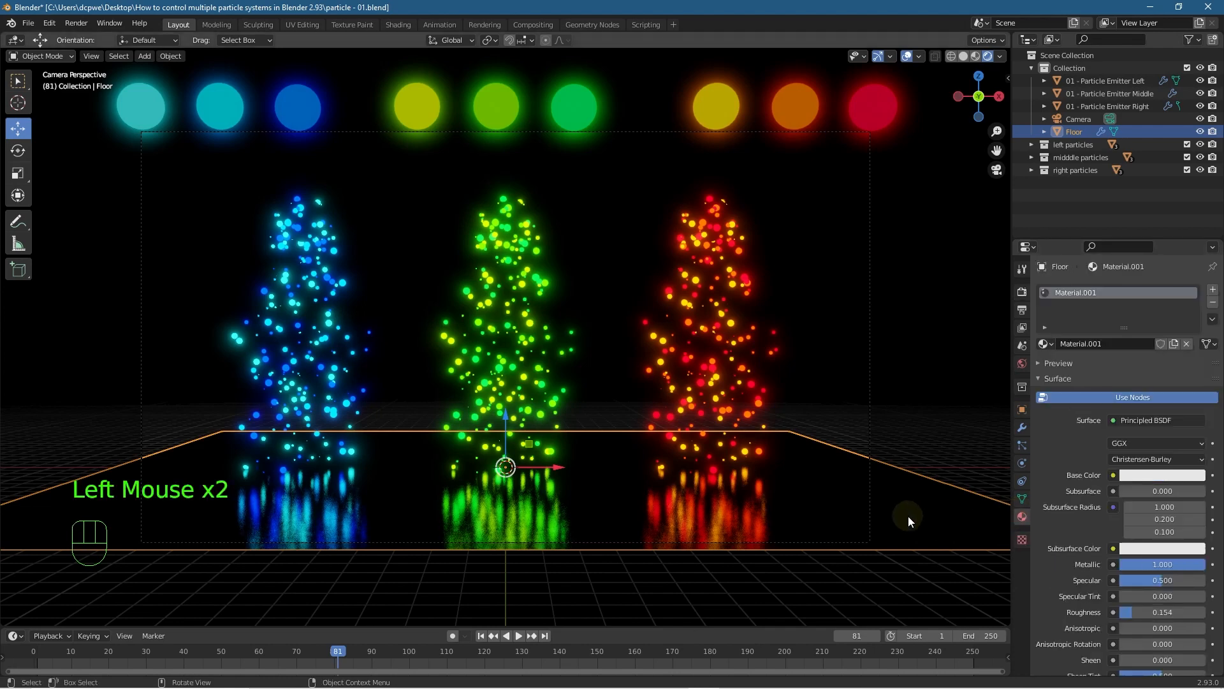
pyautogui.moveTo(1131, 610); pyautogui.dragTo(1146, 609)
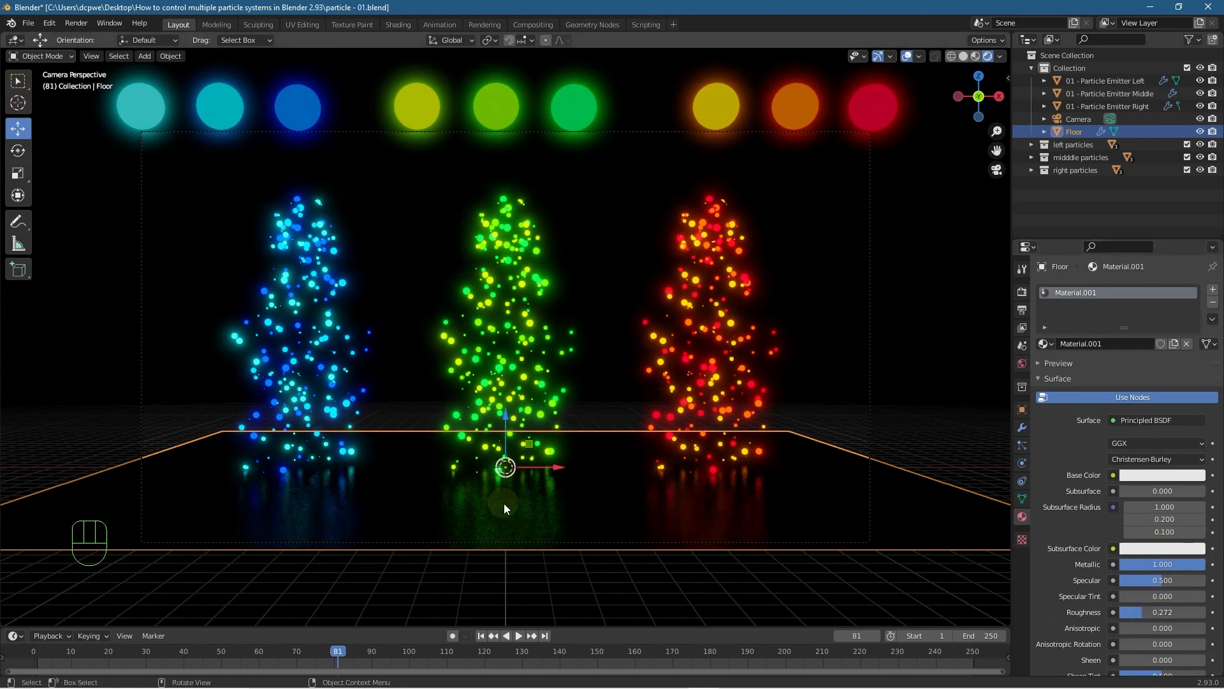
pyautogui.press('F12')
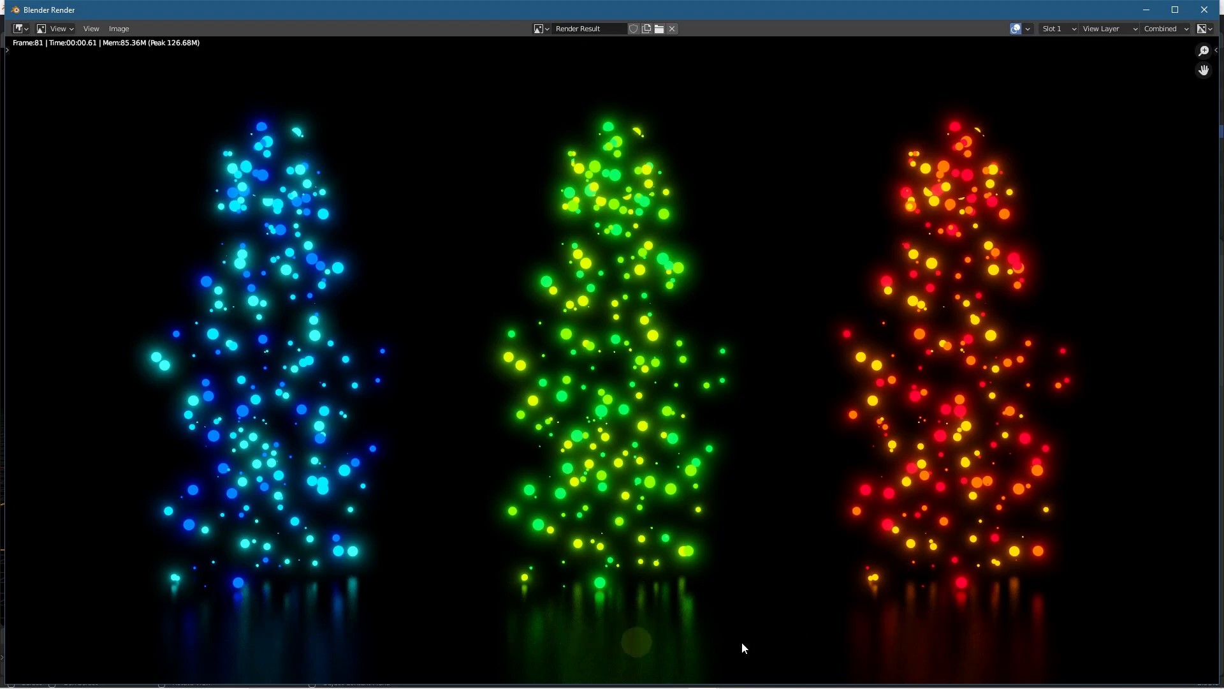
pyautogui.click(1204, 9)
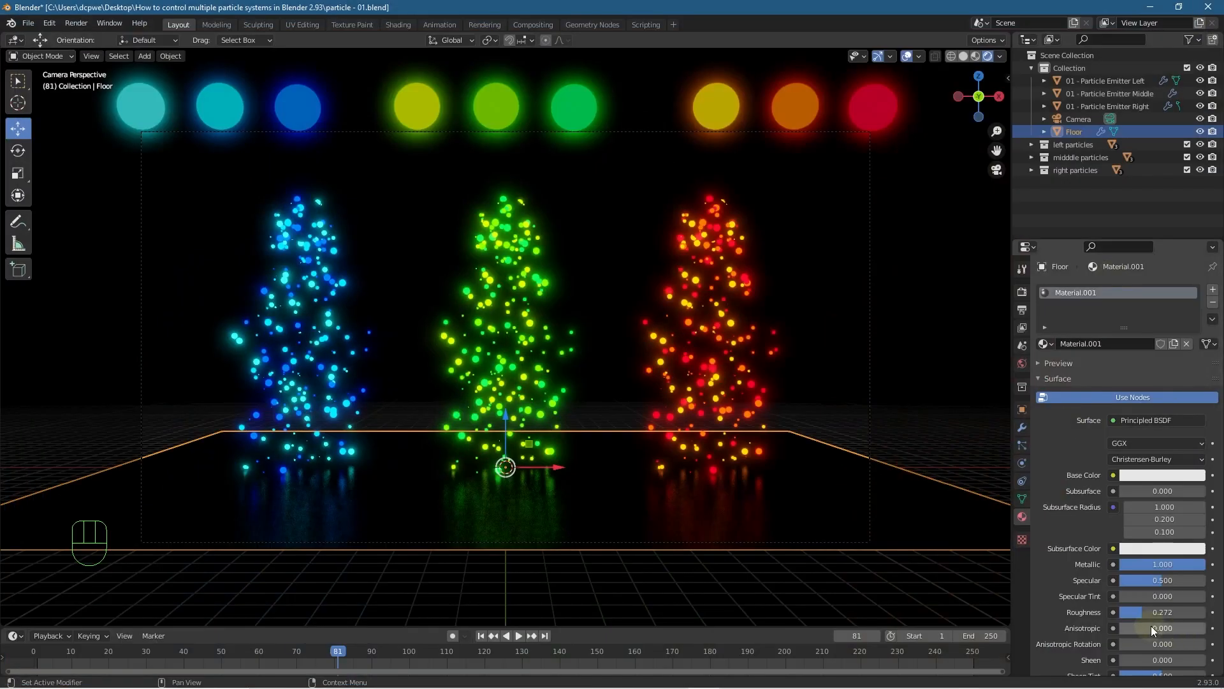
pyautogui.moveTo(1146, 614)
pyautogui.mouseDown()
pyautogui.moveTo(1123, 613)
pyautogui.moveTo(1139, 621)
pyautogui.moveTo(1136, 611)
pyautogui.mouseUp()
pyautogui.press('F12')
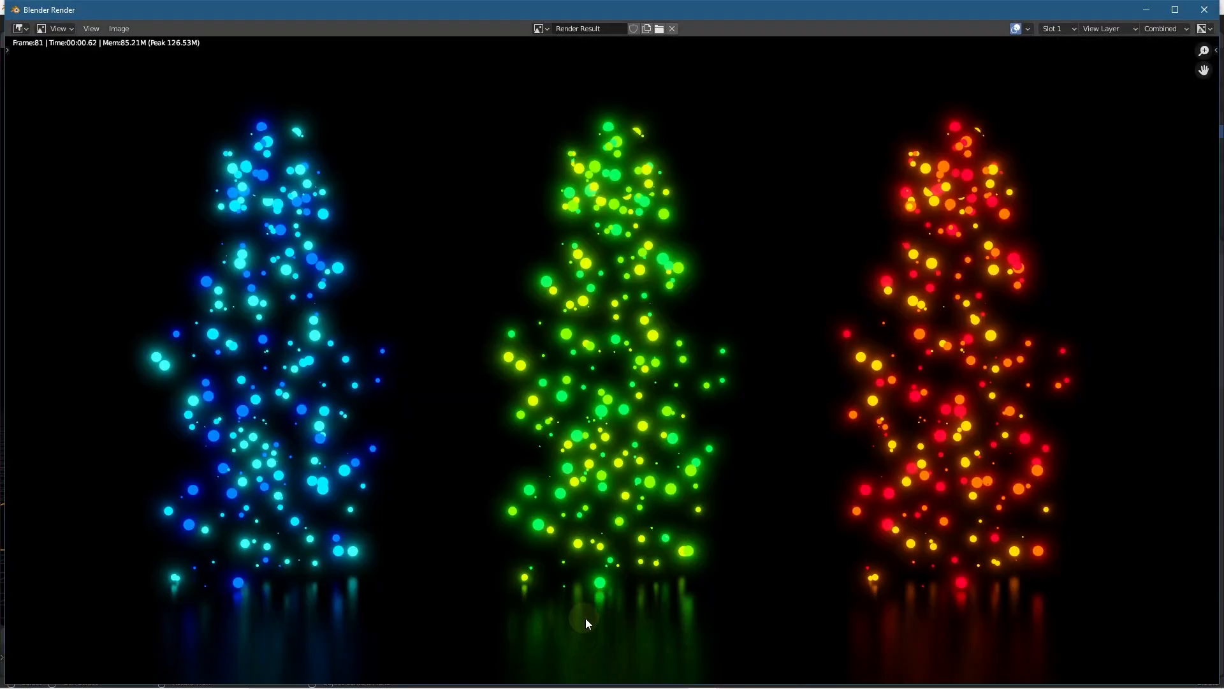
pyautogui.click(1211, 17)
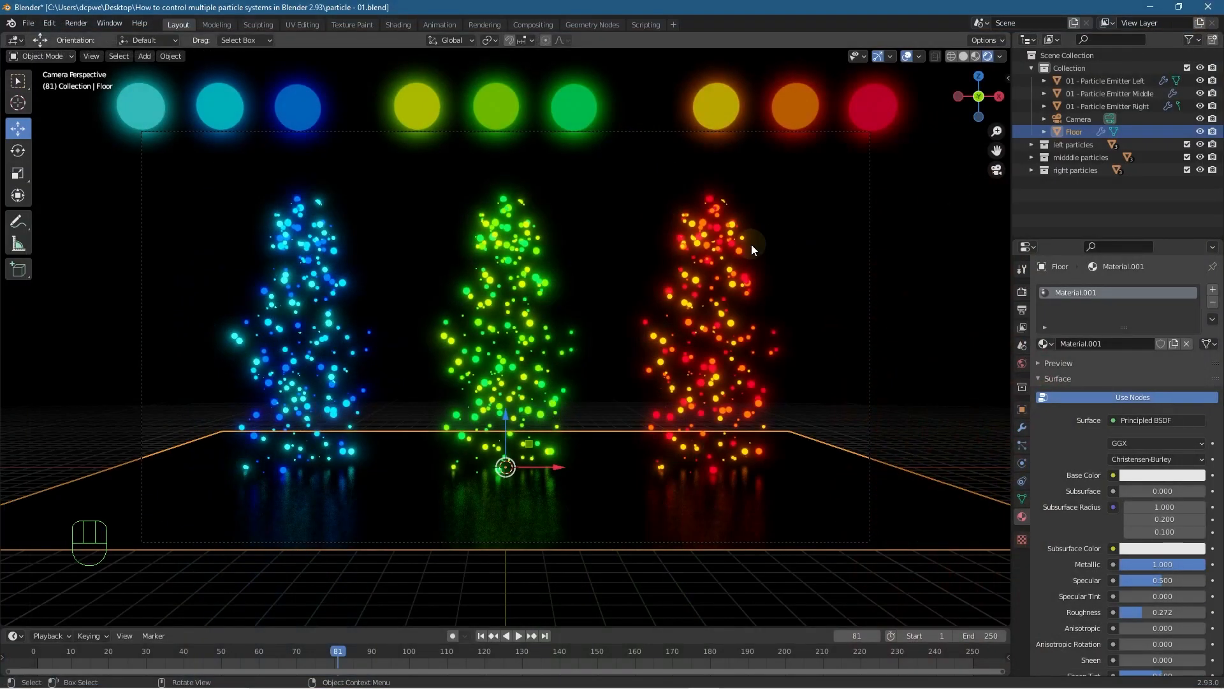
# - Select the left, middle and right particle emitters and move them up about 0.45 m along Z
pyautogui.click(300, 225)
pyautogui.keyDown('shift'); pyautogui.click(510, 222); pyautogui.keyUp('shift')
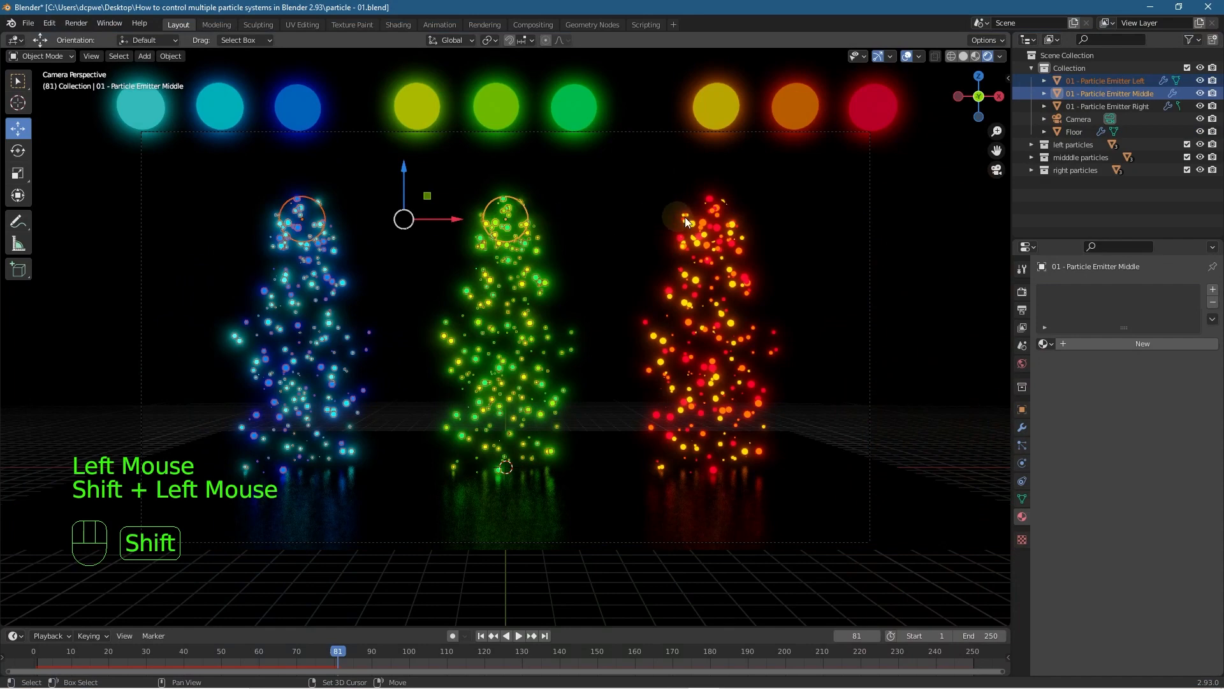
pyautogui.keyDown('shift'); pyautogui.click(712, 219); pyautogui.keyUp('shift')
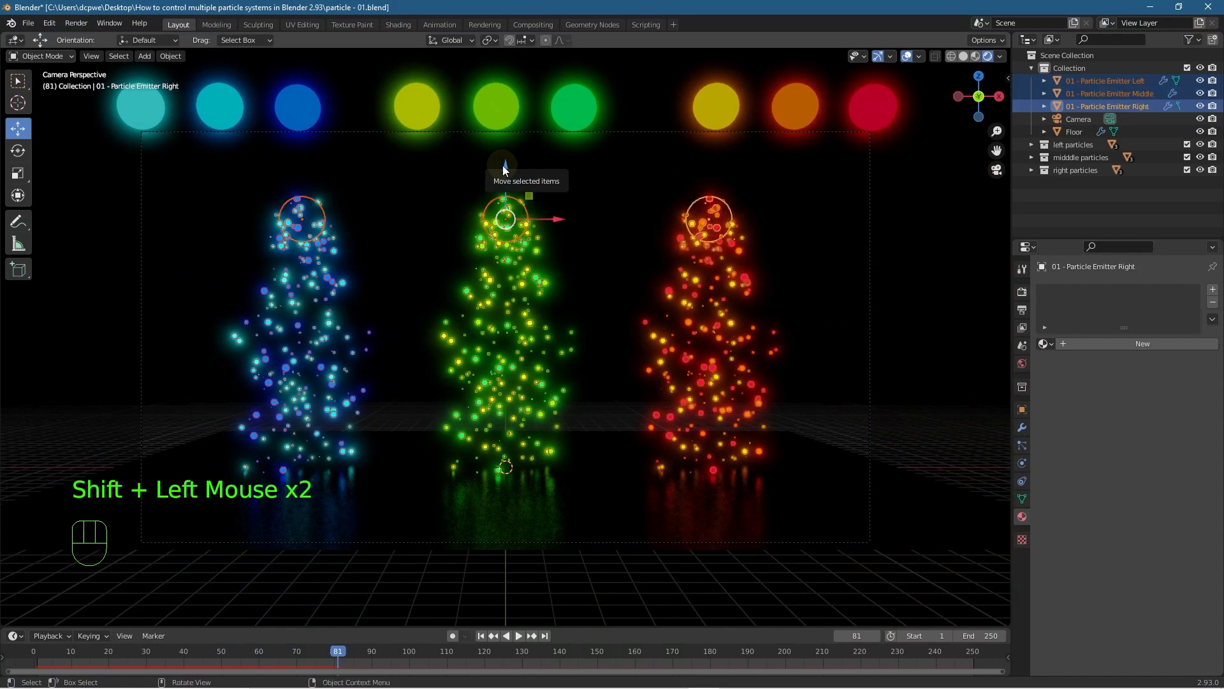
pyautogui.moveTo(506, 166)
pyautogui.mouseDown()
pyautogui.moveTo(506, 78)
pyautogui.moveTo(513, 622)
pyautogui.moveTo(501, 61)
pyautogui.moveTo(494, 153)
pyautogui.mouseUp()
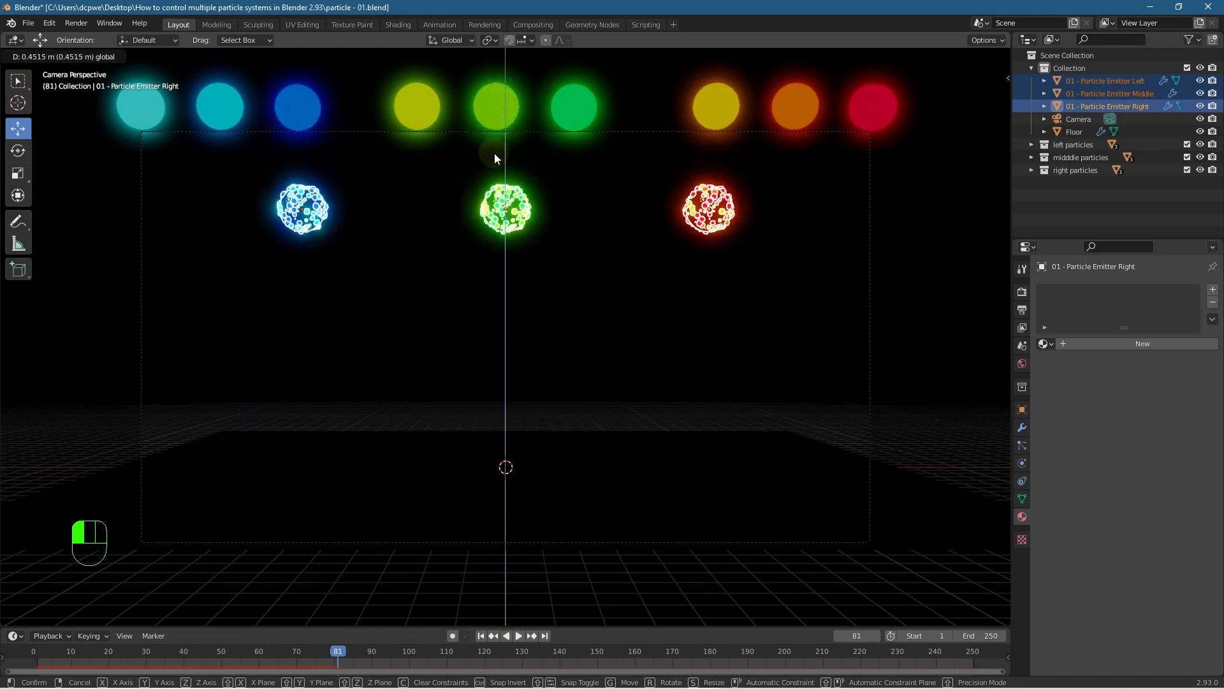
pyautogui.moveTo(494, 153); pyautogui.dragTo(494, 153)
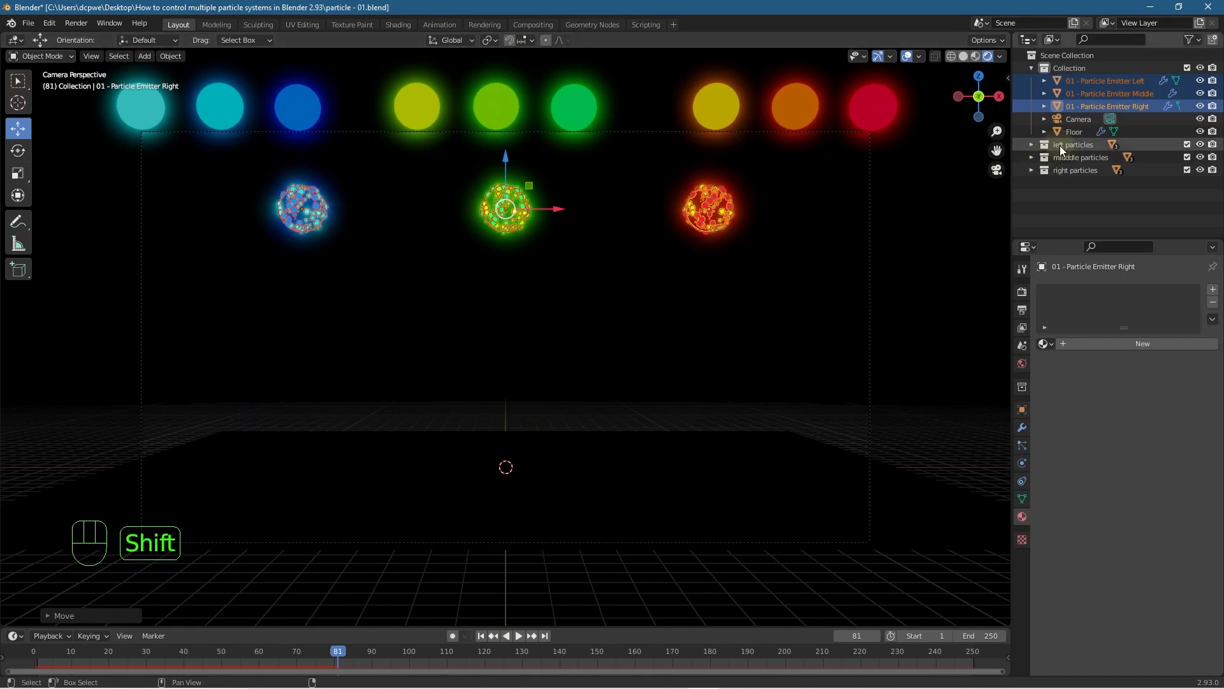
pyautogui.keyDown('shift'); pyautogui.click(1061, 145); pyautogui.keyUp('shift')
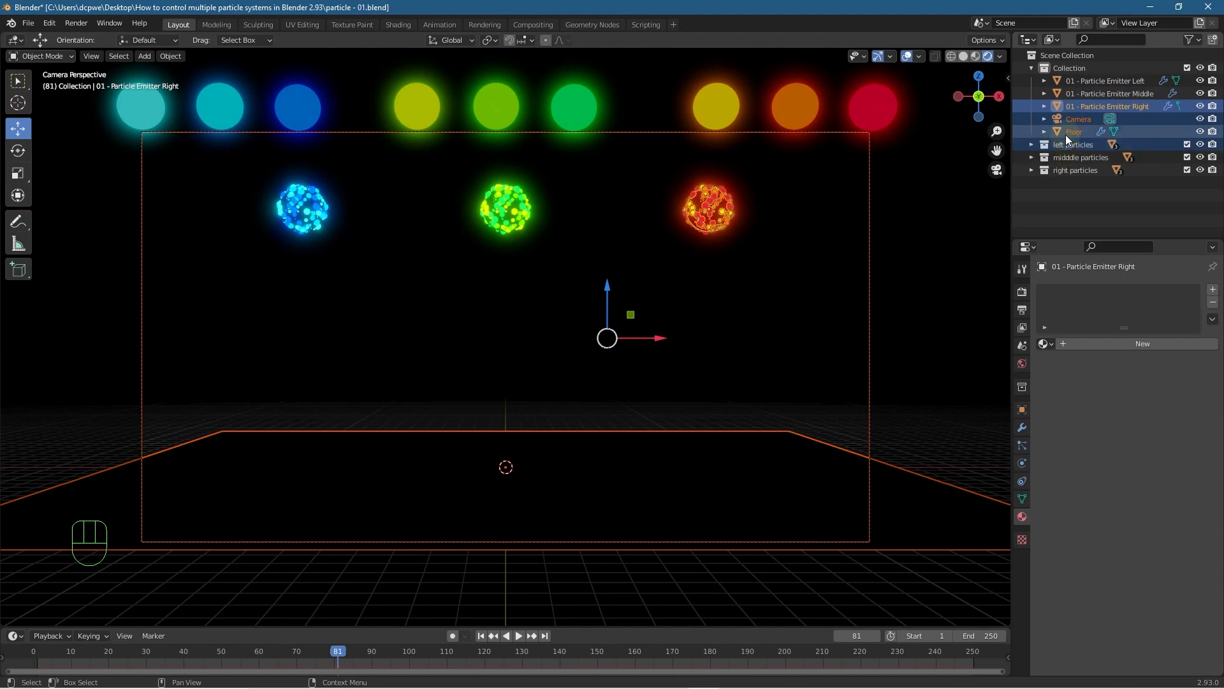
pyautogui.click(1064, 81)
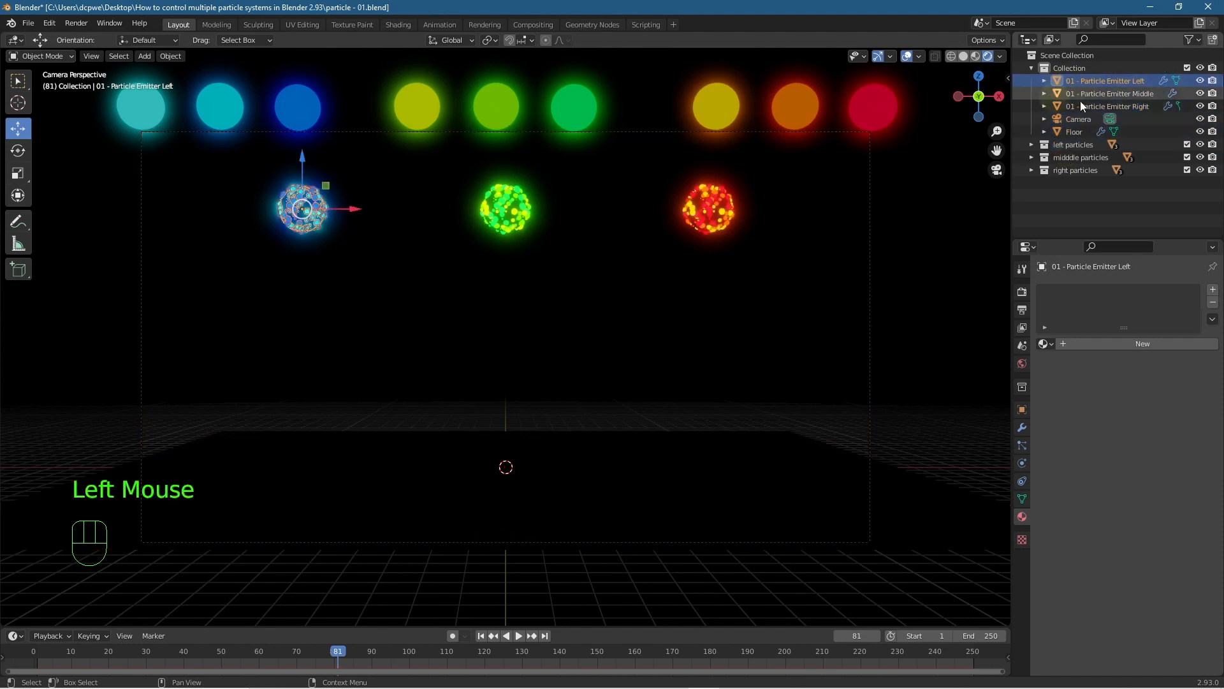
pyautogui.click(1064, 147)
pyautogui.keyDown('shift'); pyautogui.click(1070, 154); pyautogui.keyUp('shift')
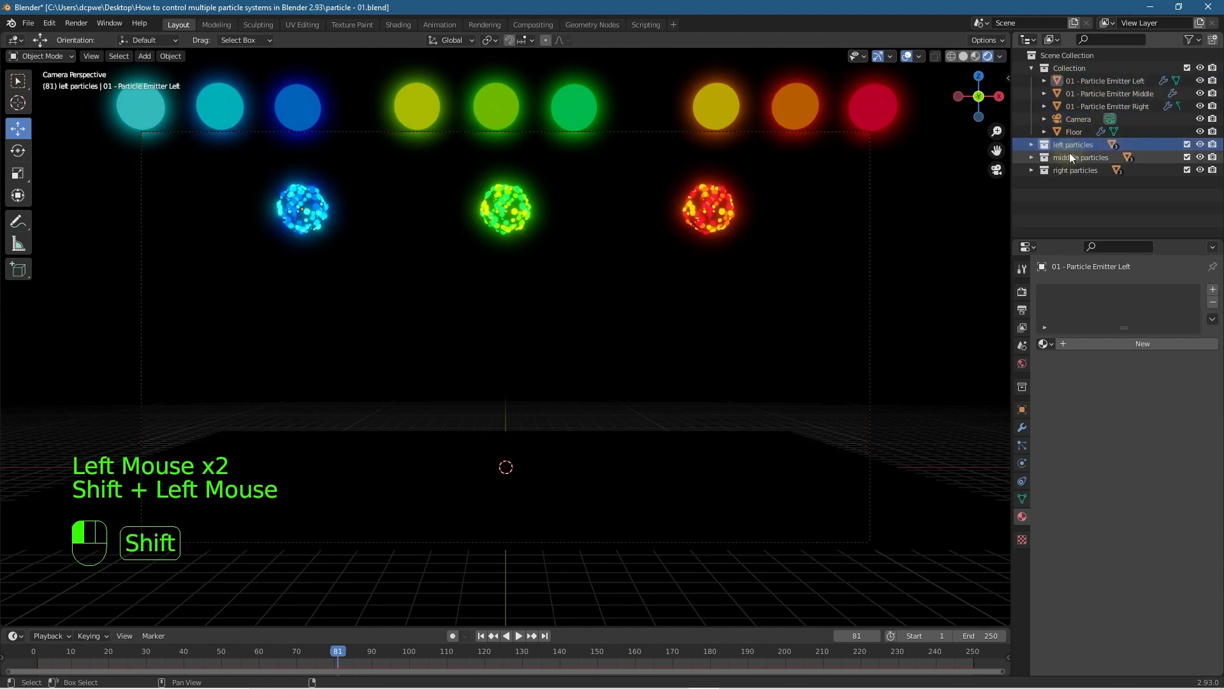
pyautogui.keyDown('shift'); pyautogui.click(1067, 167); pyautogui.keyUp('shift')
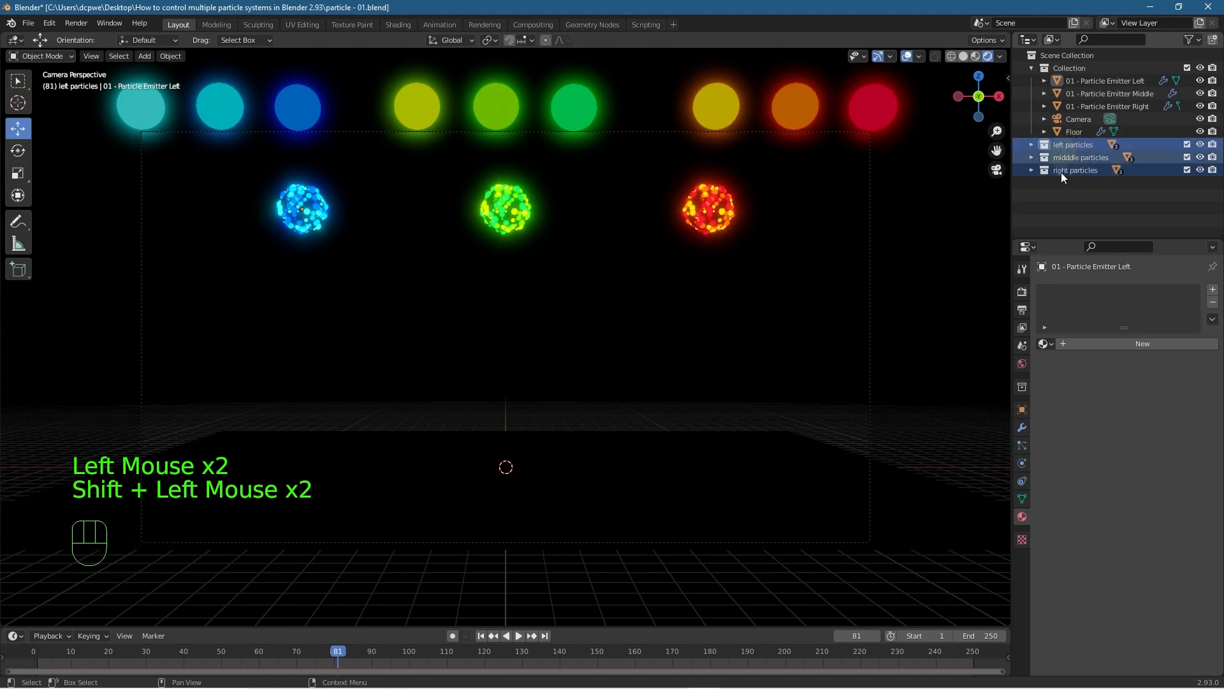
pyautogui.scroll(-3, 470, 203)
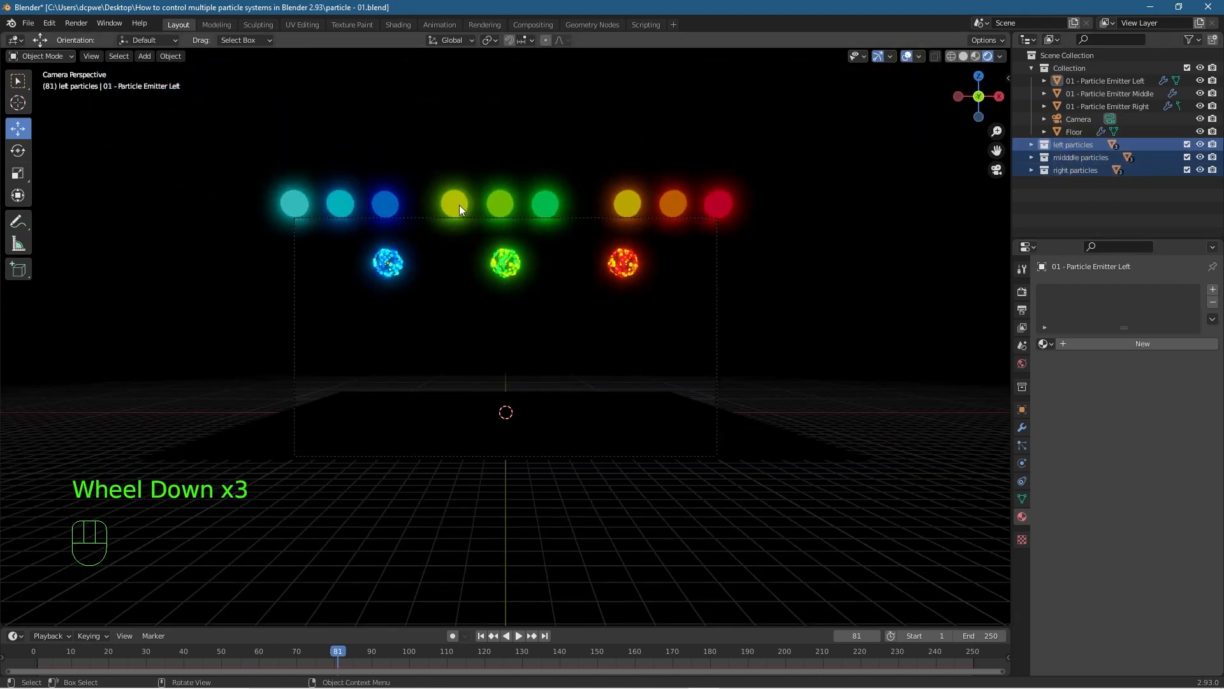
pyautogui.click(339, 199)
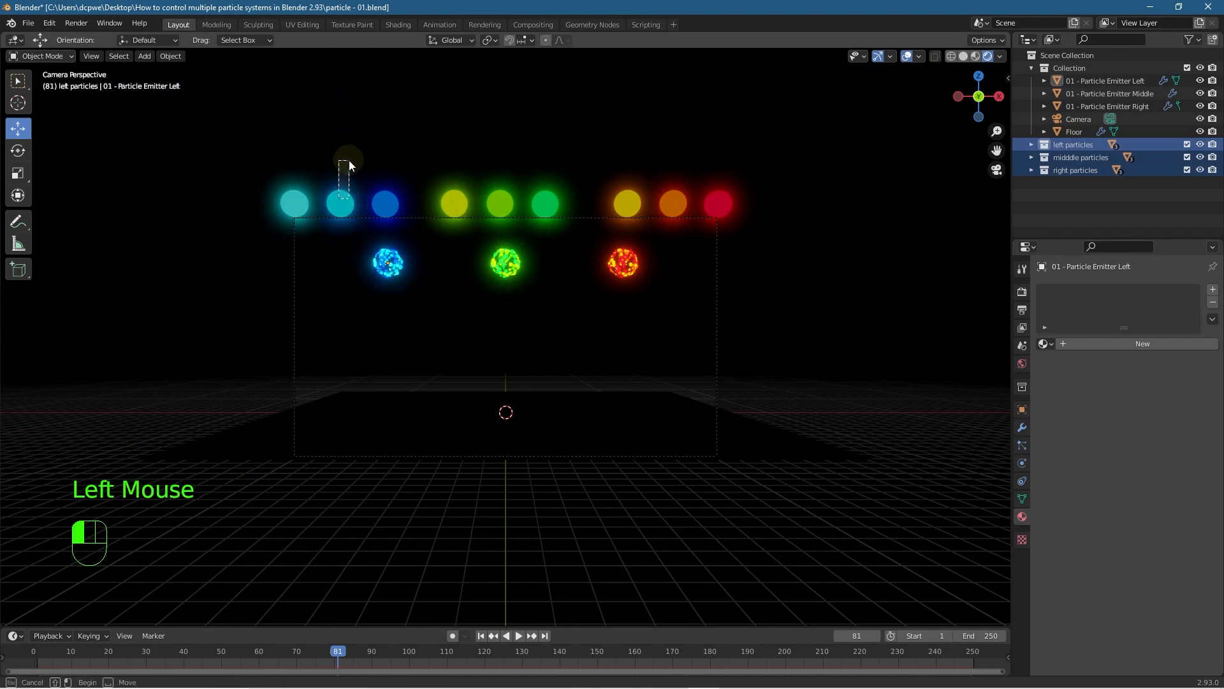
pyautogui.click(239, 178)
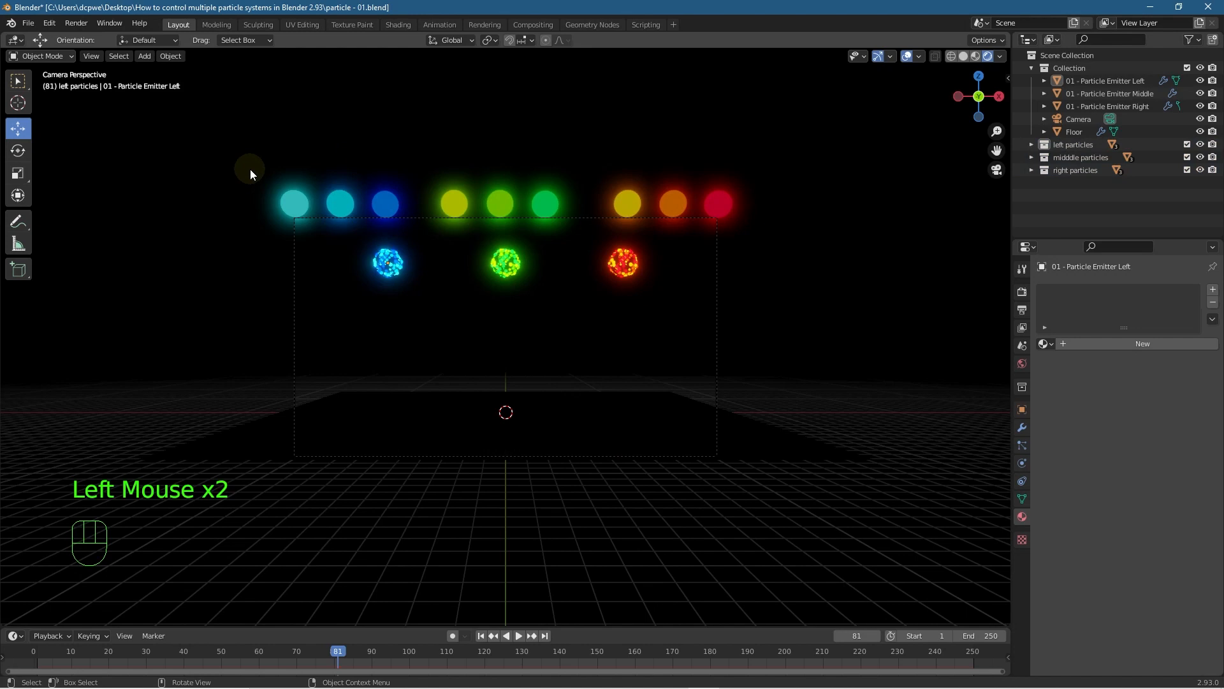
# - Box-select the nine coloured particle spheres and move them up along Z, well outside the camera frame
pyautogui.press('b')
pyautogui.moveTo(249, 165); pyautogui.dragTo(758, 203)
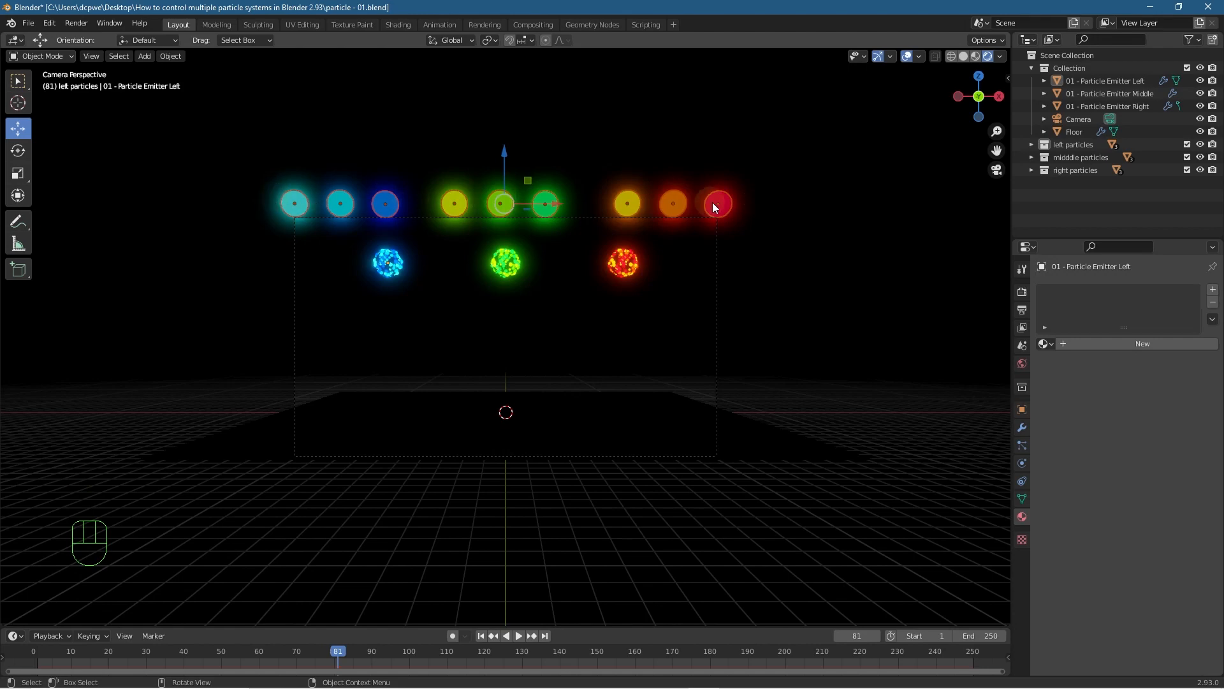
pyautogui.moveTo(504, 154); pyautogui.dragTo(508, 602)
pyautogui.scroll(-4, 534, 221)
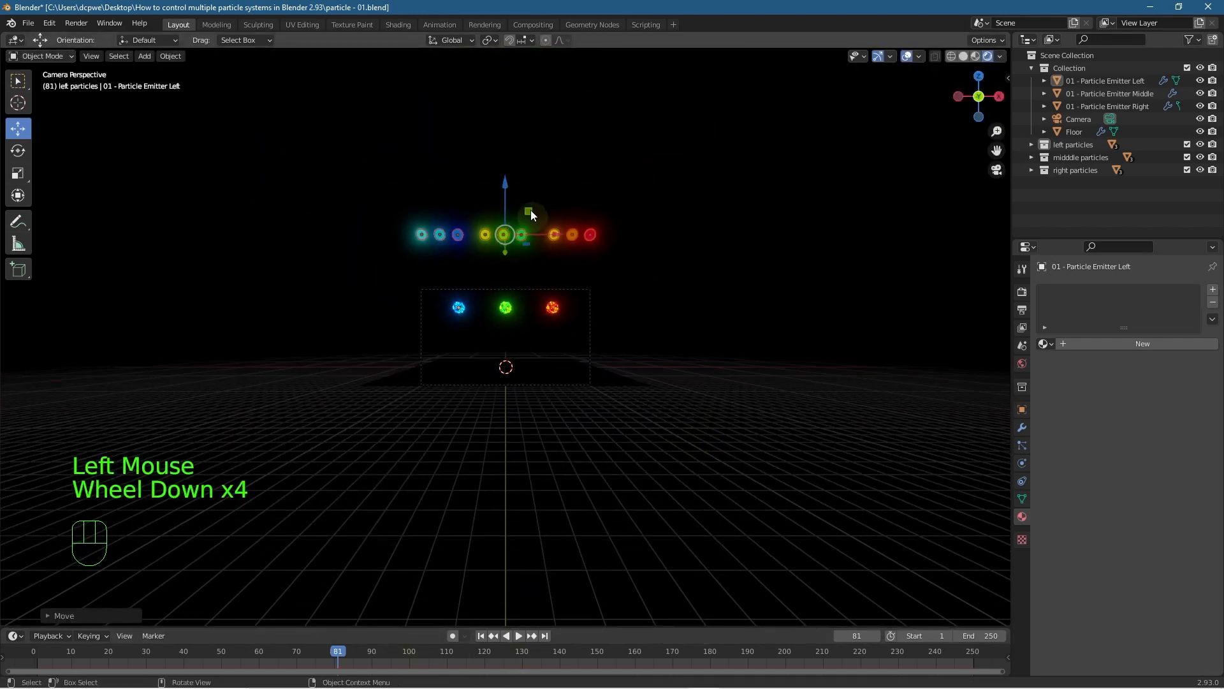
pyautogui.moveTo(507, 186); pyautogui.dragTo(524, 592)
pyautogui.scroll(4, 493, 399)
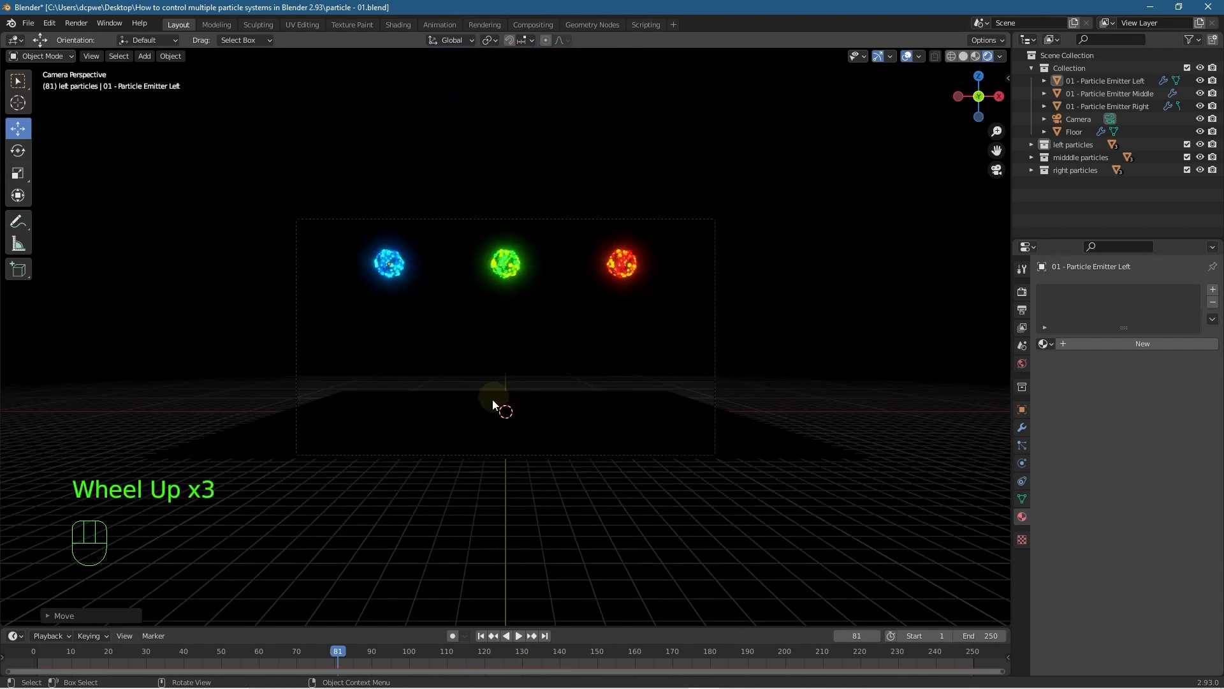
# - Select the left, middle and right particle emitters and move them up along Z to just above the camera frame
pyautogui.click(306, 213)
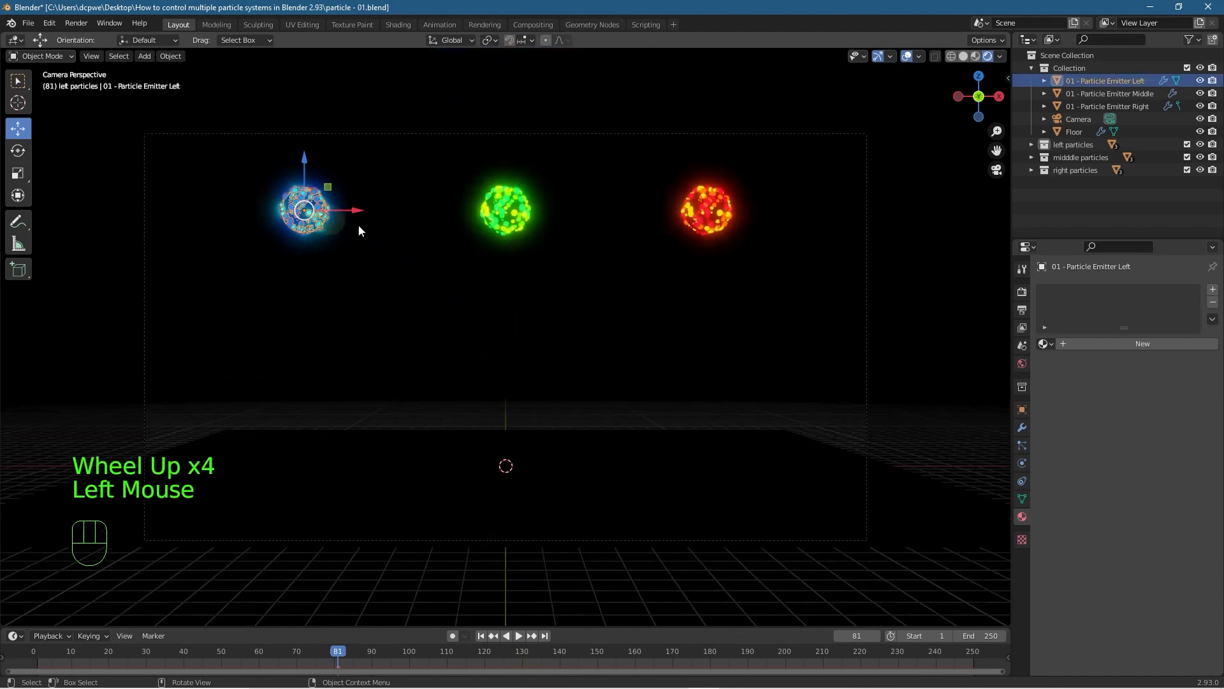
pyautogui.keyDown('shift'); pyautogui.click(501, 208); pyautogui.keyUp('shift')
pyautogui.keyDown('shift'); pyautogui.click(710, 209); pyautogui.keyUp('shift')
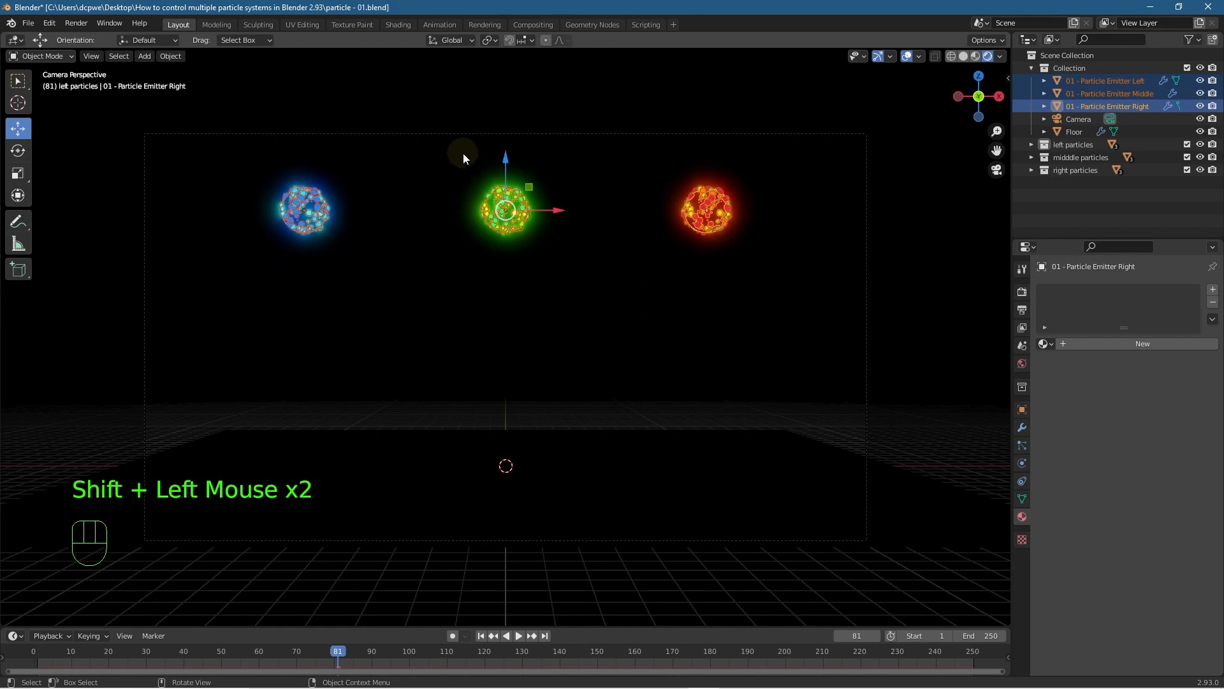
pyautogui.moveTo(505, 160); pyautogui.dragTo(510, 615)
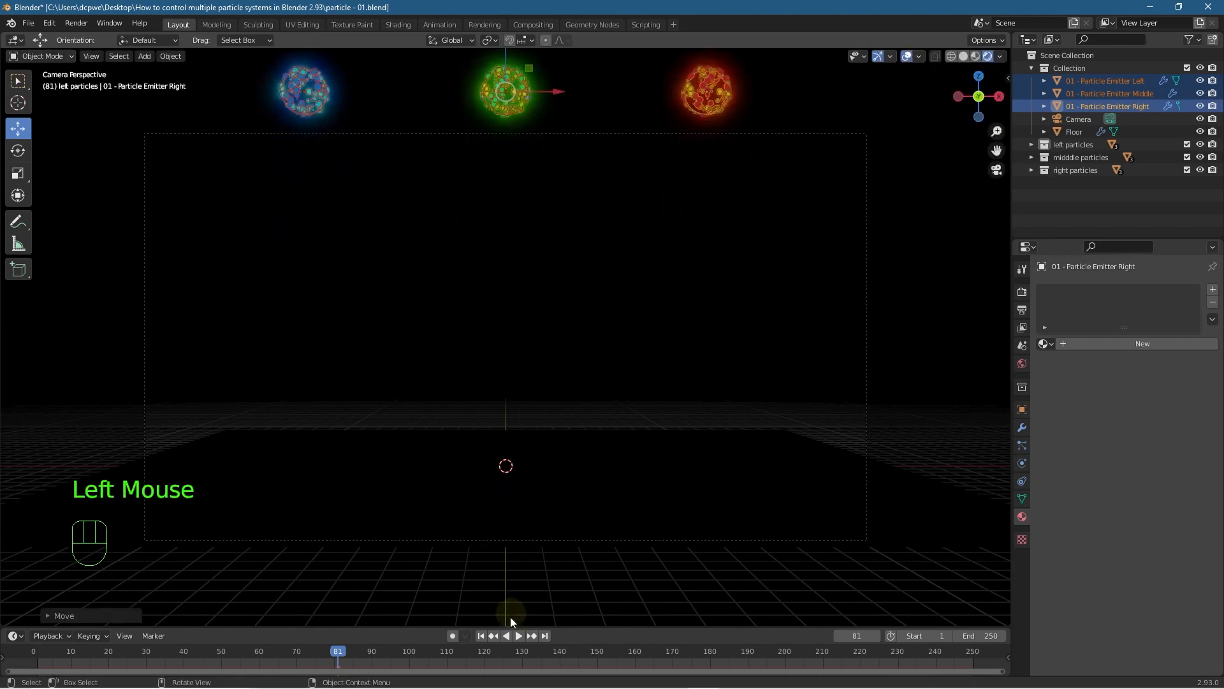
pyautogui.click(932, 299)
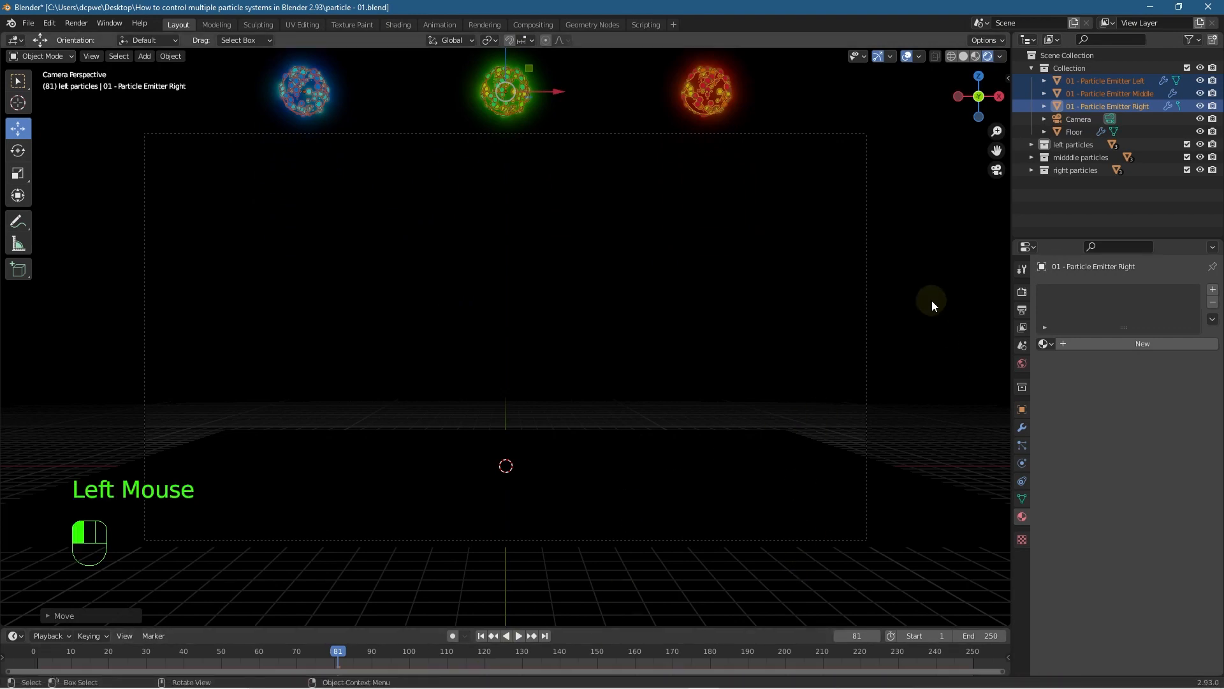
# - Move the left and right emitters outward along X by equal snapped amounts, away from the middle emitter
pyautogui.click(311, 92)
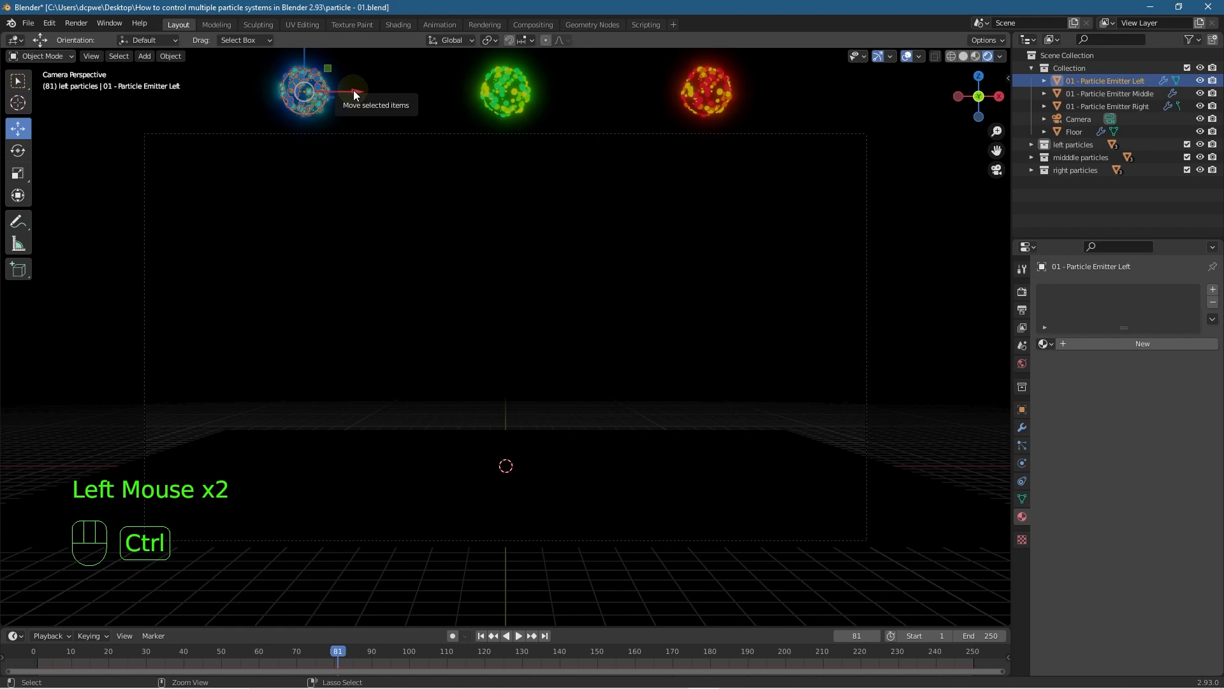
pyautogui.keyDown('ctrl'); pyautogui.moveTo(354, 93); pyautogui.dragTo(308, 92); pyautogui.keyUp('ctrl')
pyautogui.click(711, 99)
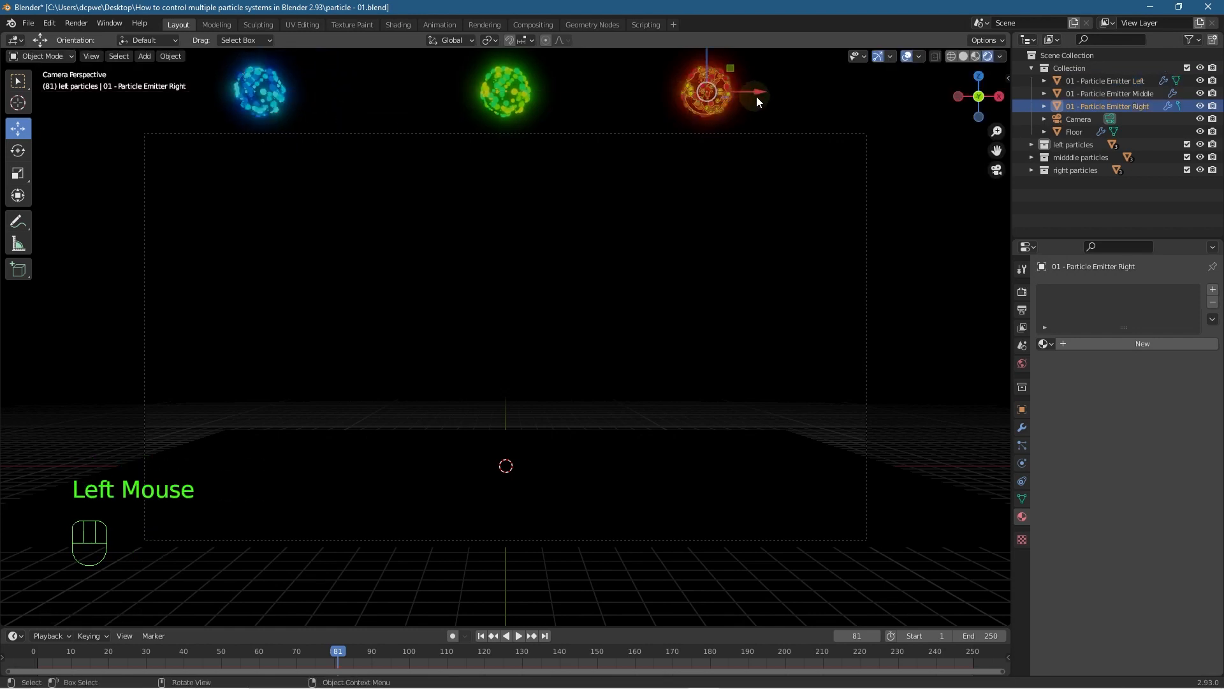
pyautogui.keyDown('ctrl'); pyautogui.moveTo(756, 91); pyautogui.dragTo(805, 95); pyautogui.keyUp('ctrl')
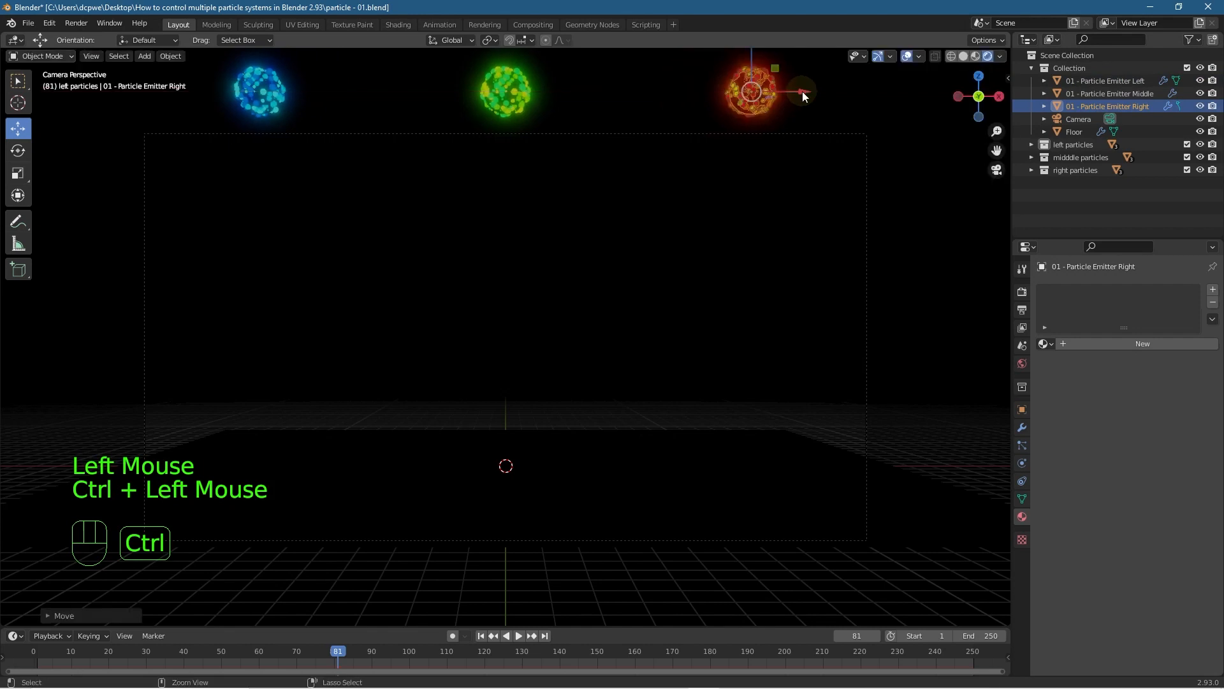
# - Replay the animation from frame 1 to frame 85 and test-render that frame to check the wider emitter spacing
pyautogui.click(482, 637)
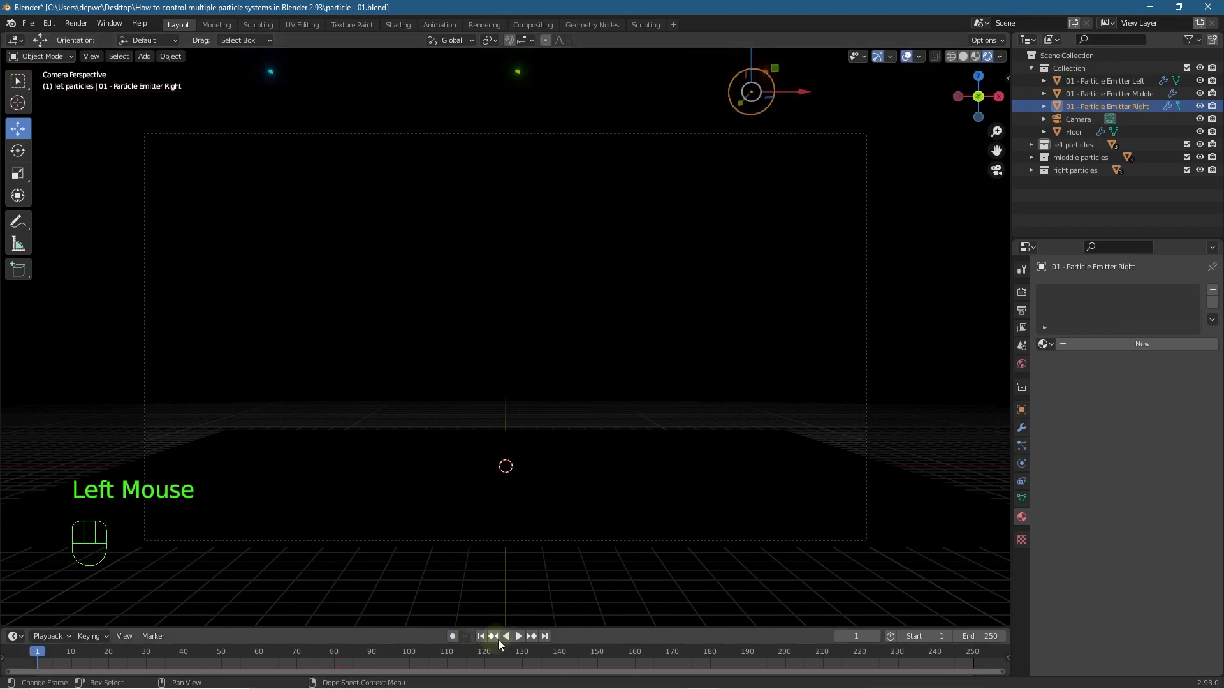
pyautogui.click(520, 636)
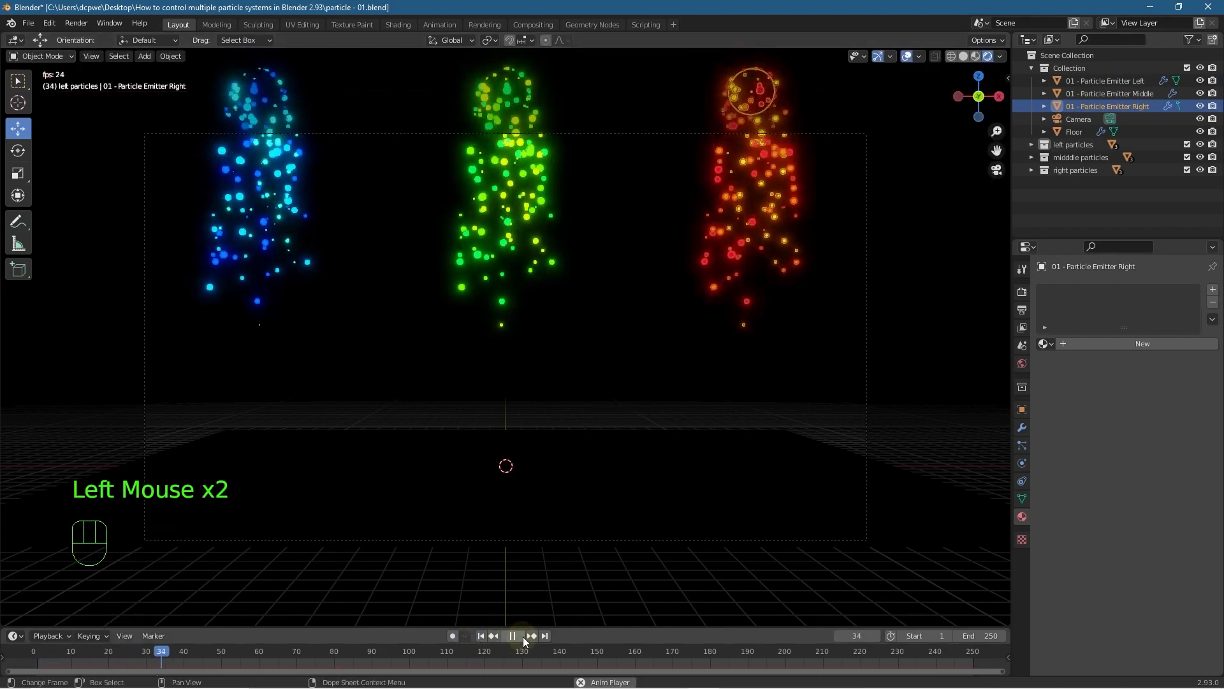
pyautogui.click(514, 636)
pyautogui.press('F12')
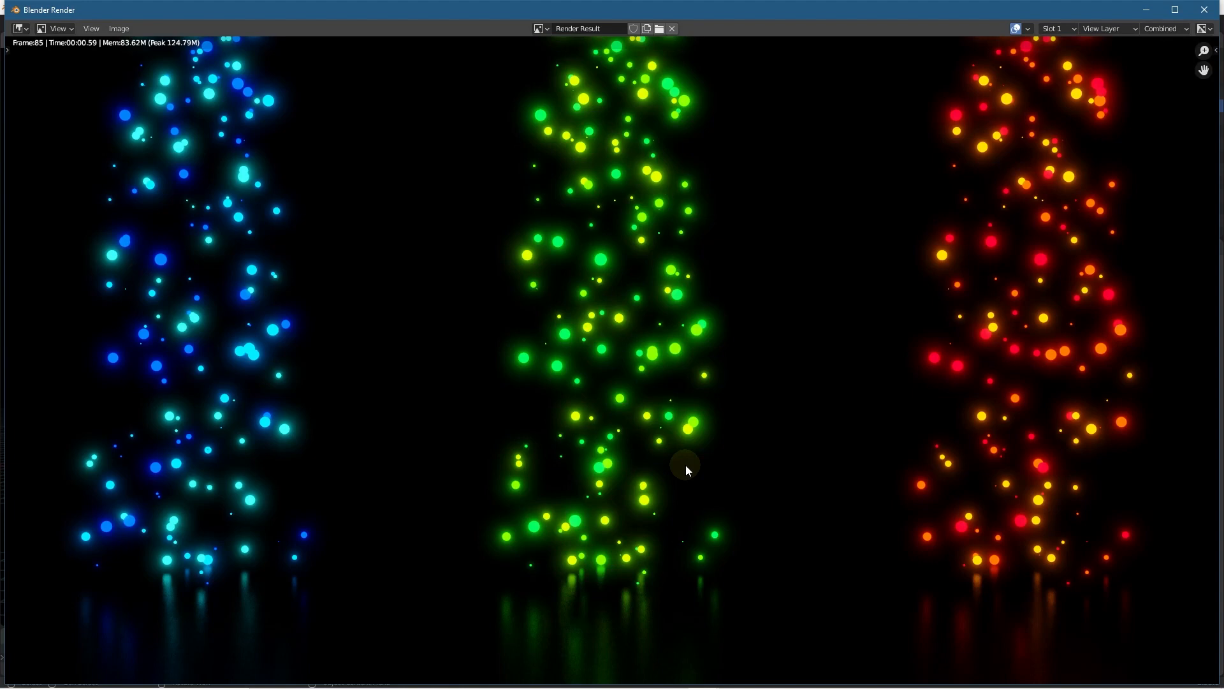
pyautogui.click(1204, 10)
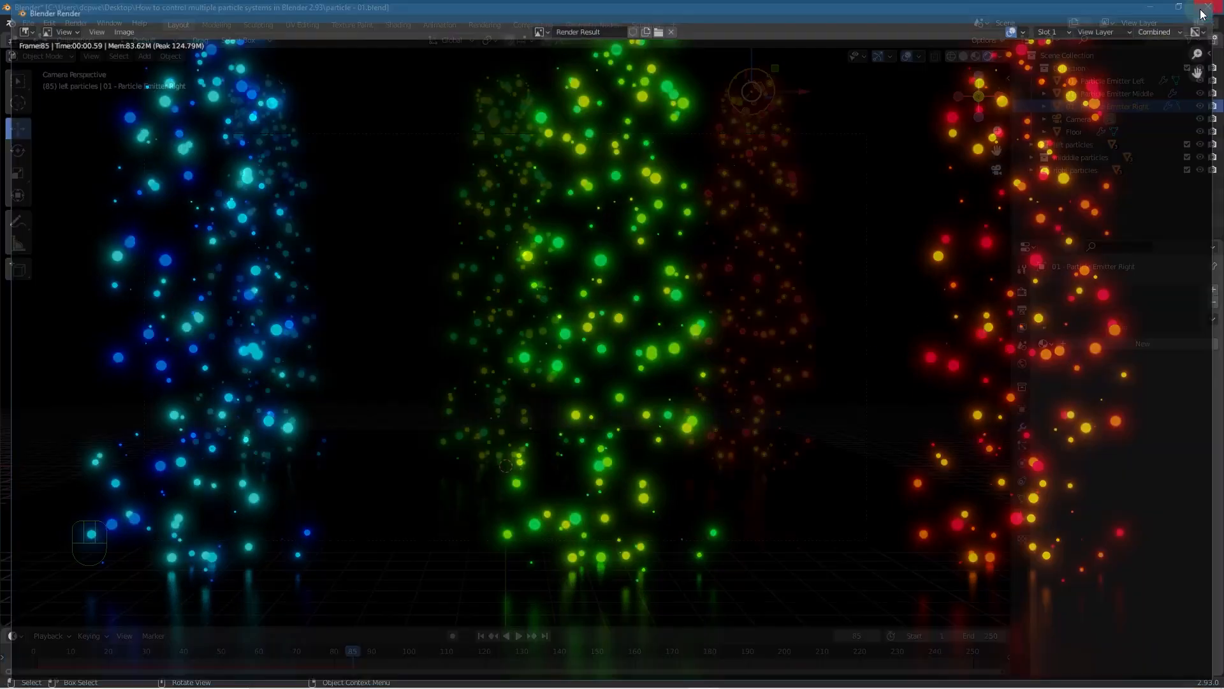
# - Move the right and left emitters slightly back toward the middle emitter along X using snapped increments
pyautogui.keyDown('ctrl'); pyautogui.click(805, 89); pyautogui.keyUp('ctrl')
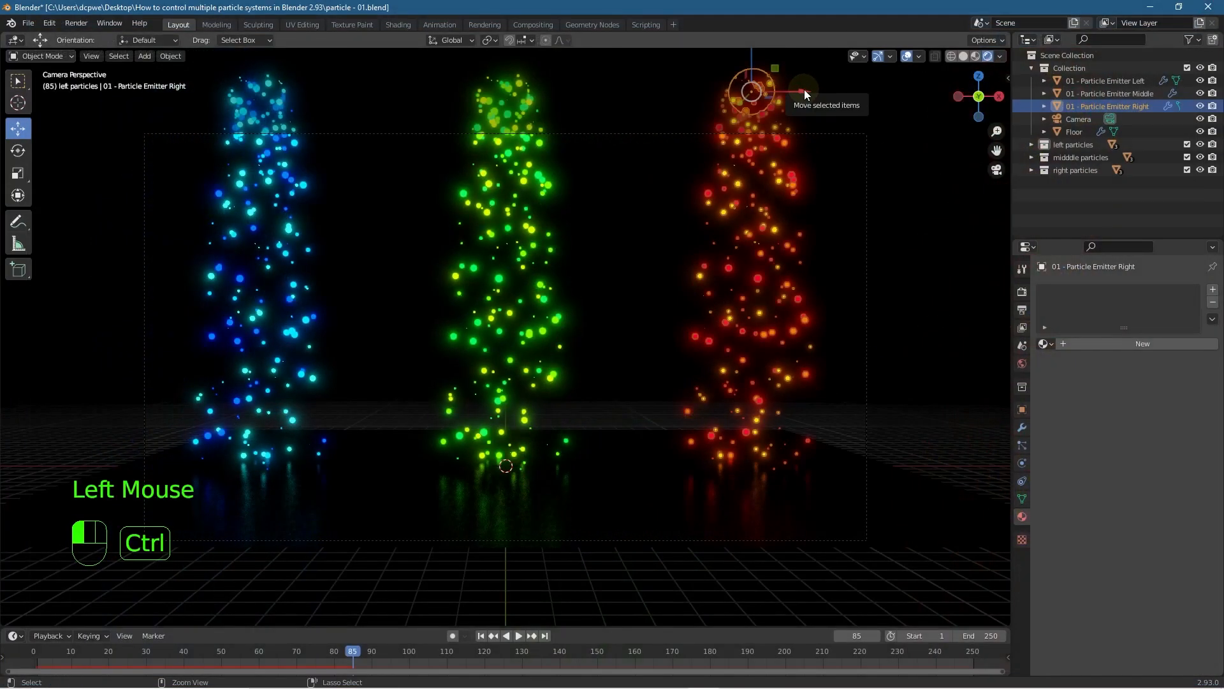
pyautogui.click(805, 89)
pyautogui.click(805, 90)
pyautogui.keyDown('ctrl'); pyautogui.moveTo(806, 90); pyautogui.dragTo(748, 97); pyautogui.keyUp('ctrl')
pyautogui.click(263, 99)
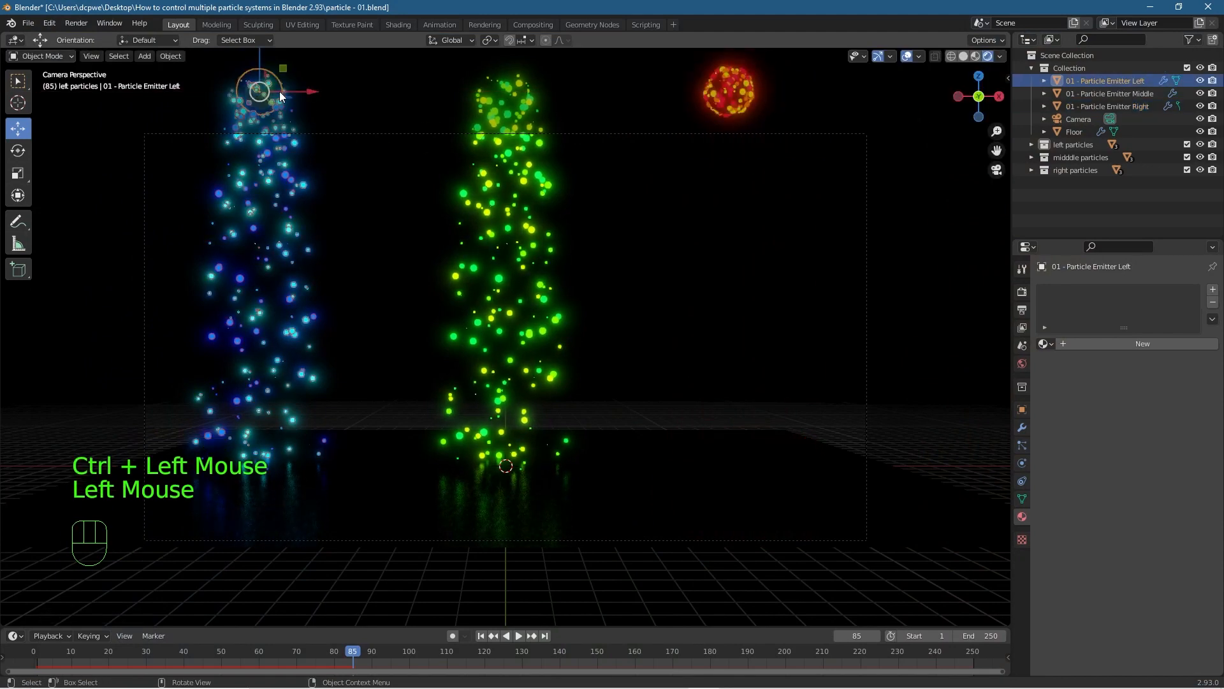
pyautogui.keyDown('ctrl'); pyautogui.moveTo(318, 89); pyautogui.dragTo(326, 91); pyautogui.keyUp('ctrl')
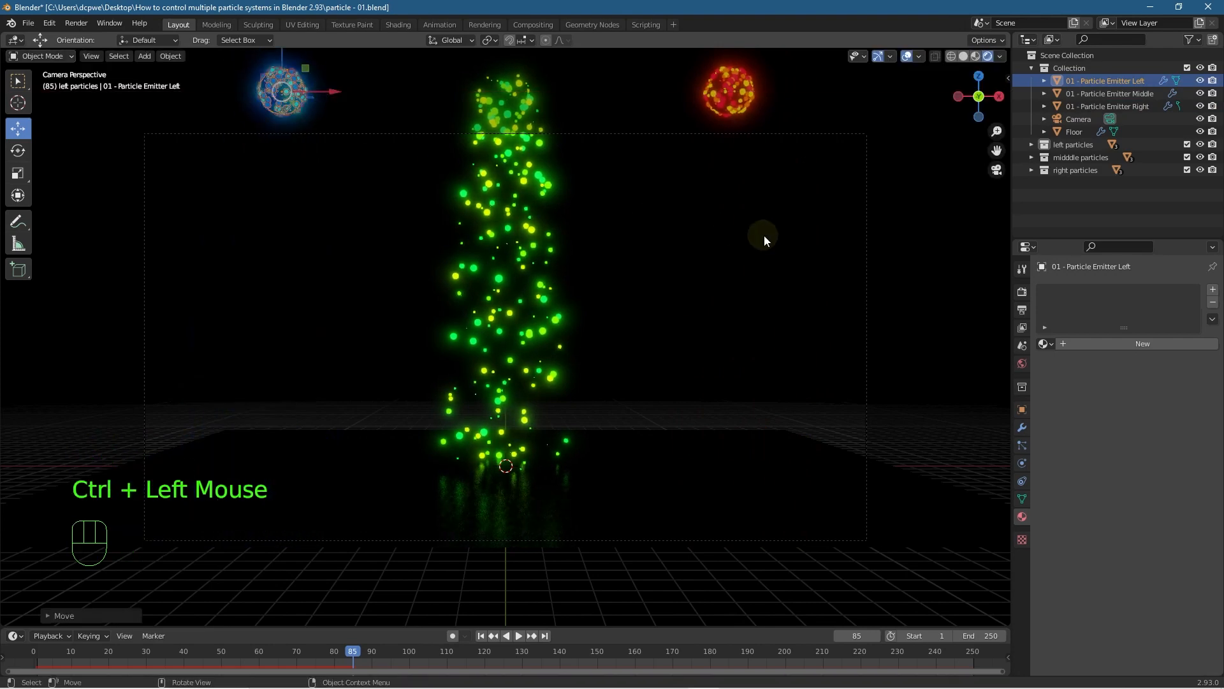
pyautogui.click(748, 236)
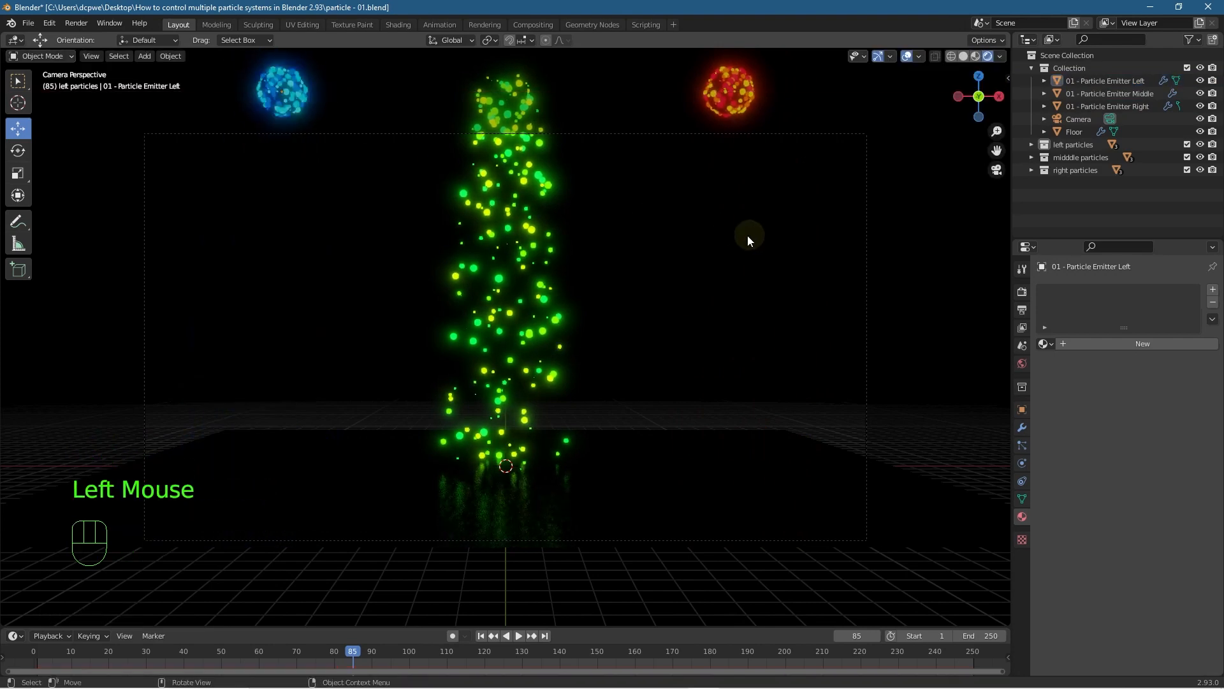
# - Replay the animation from frame 1 to frame 24 to check the tightened emitter spacing
pyautogui.click(481, 636)
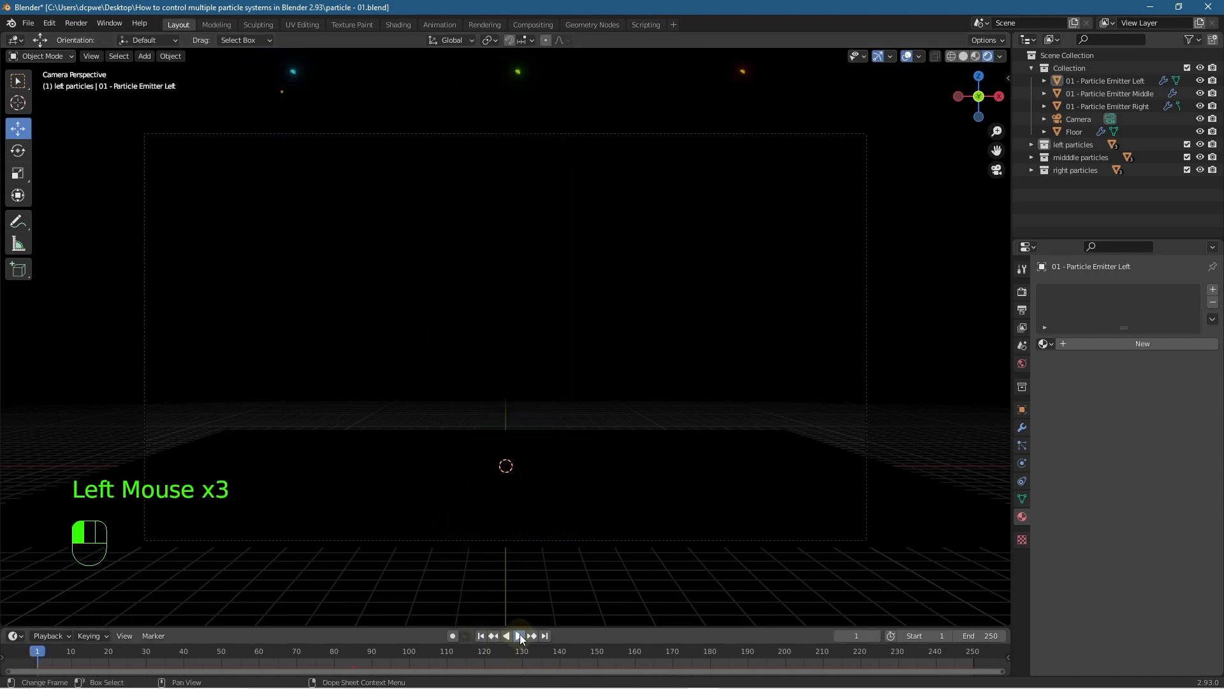
pyautogui.click(519, 636)
pyautogui.click(473, 407)
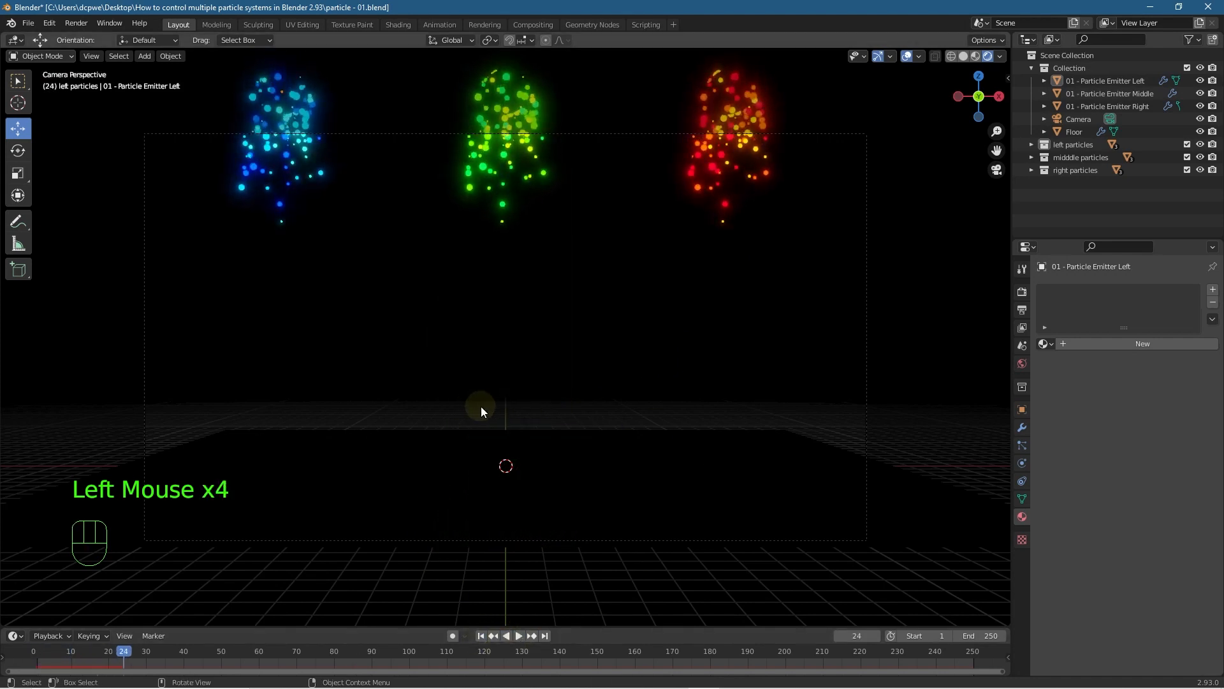
# - Save the current file, and save a new incremental version as particle - 02.blend
pyautogui.click(28, 23)
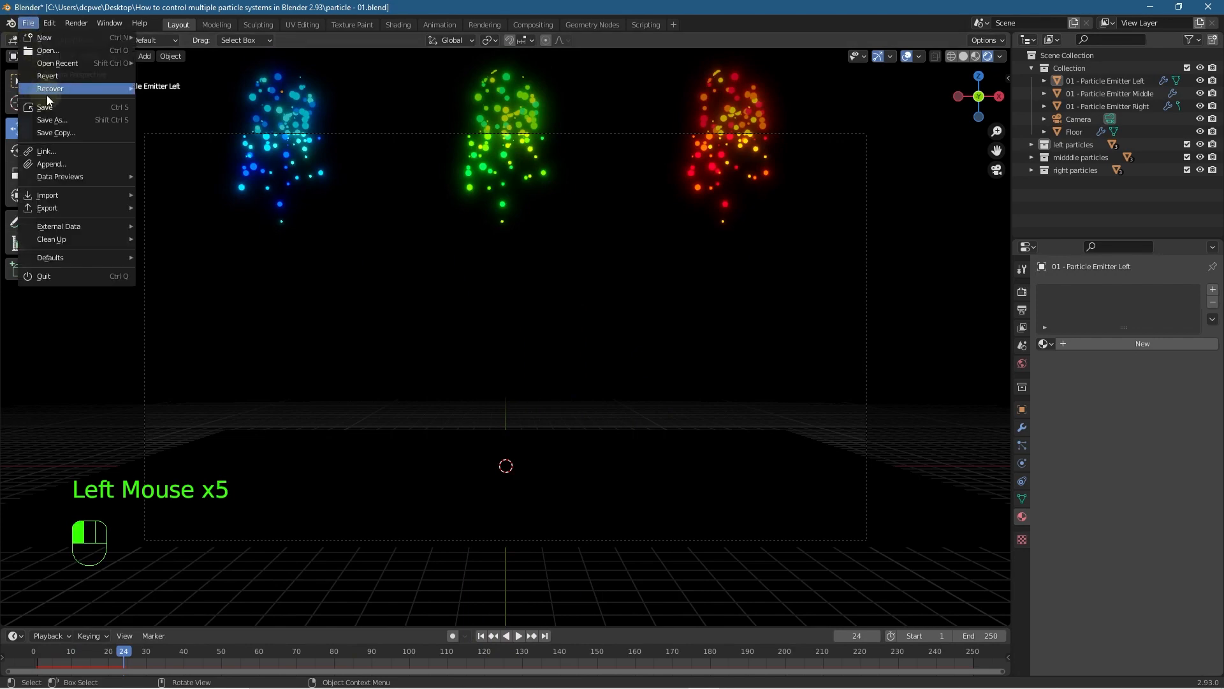
pyautogui.hotkey('ctrl', 's')
pyautogui.click(29, 24)
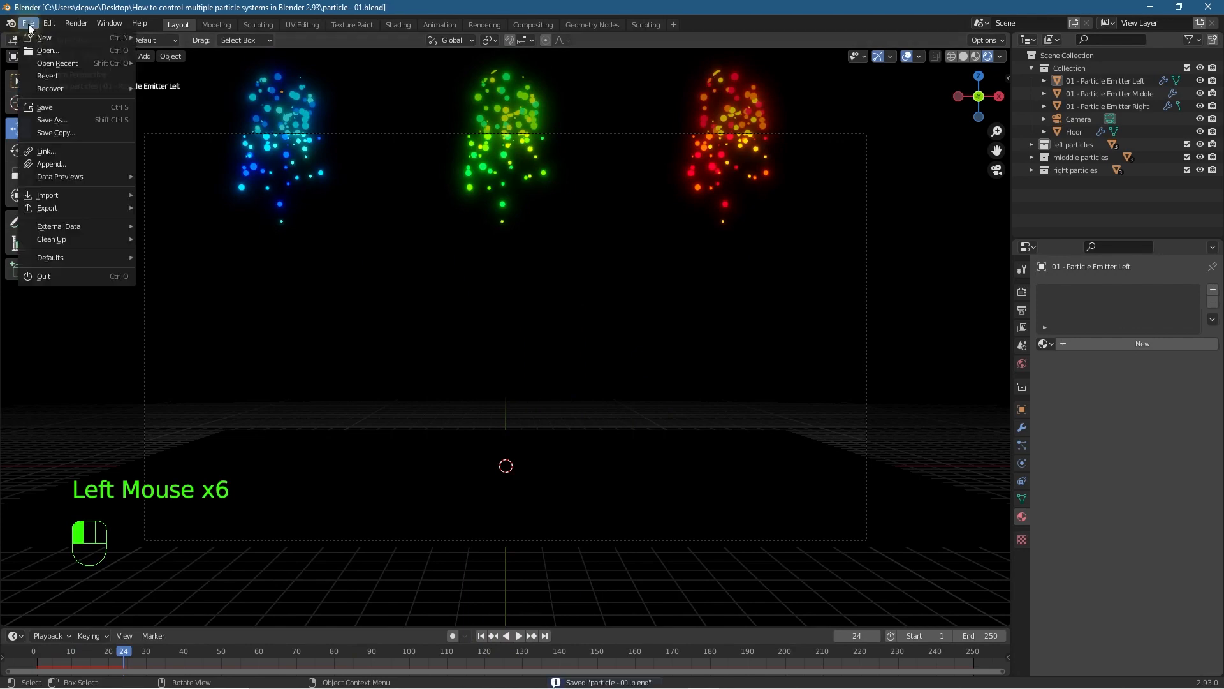
pyautogui.click(56, 121)
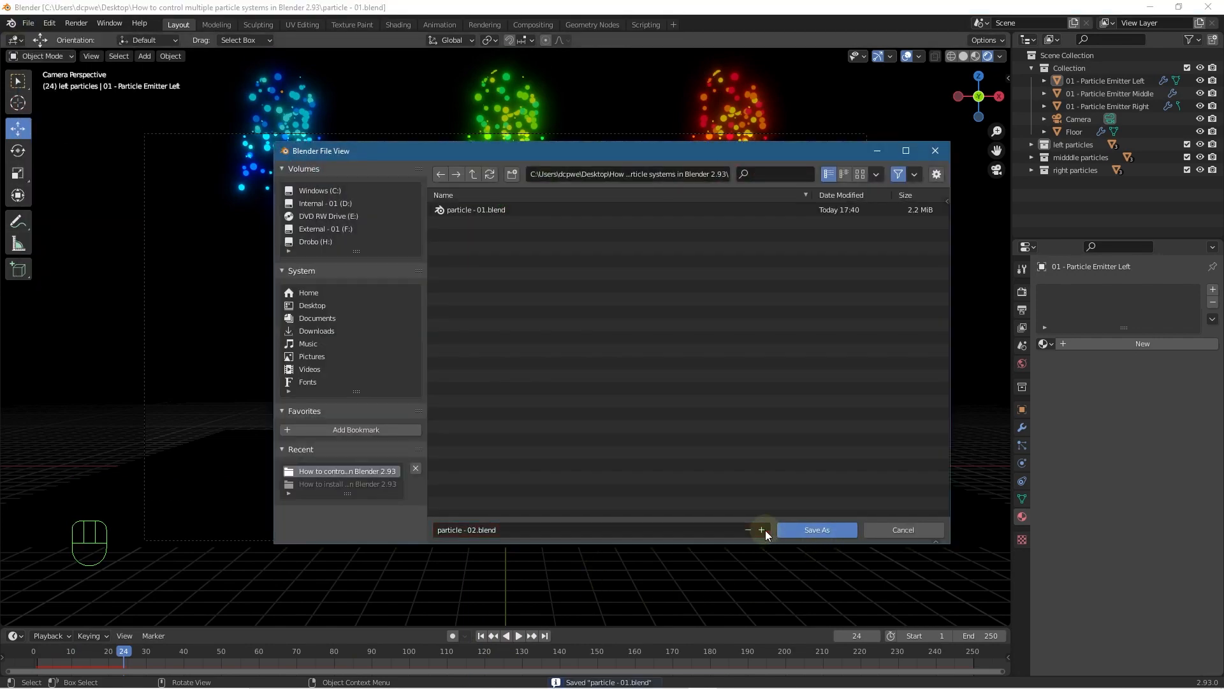
pyautogui.click(797, 528)
# - Add a Turbulence force field at the 3D cursor on the floor
pyautogui.hotkey('shift', 'a')
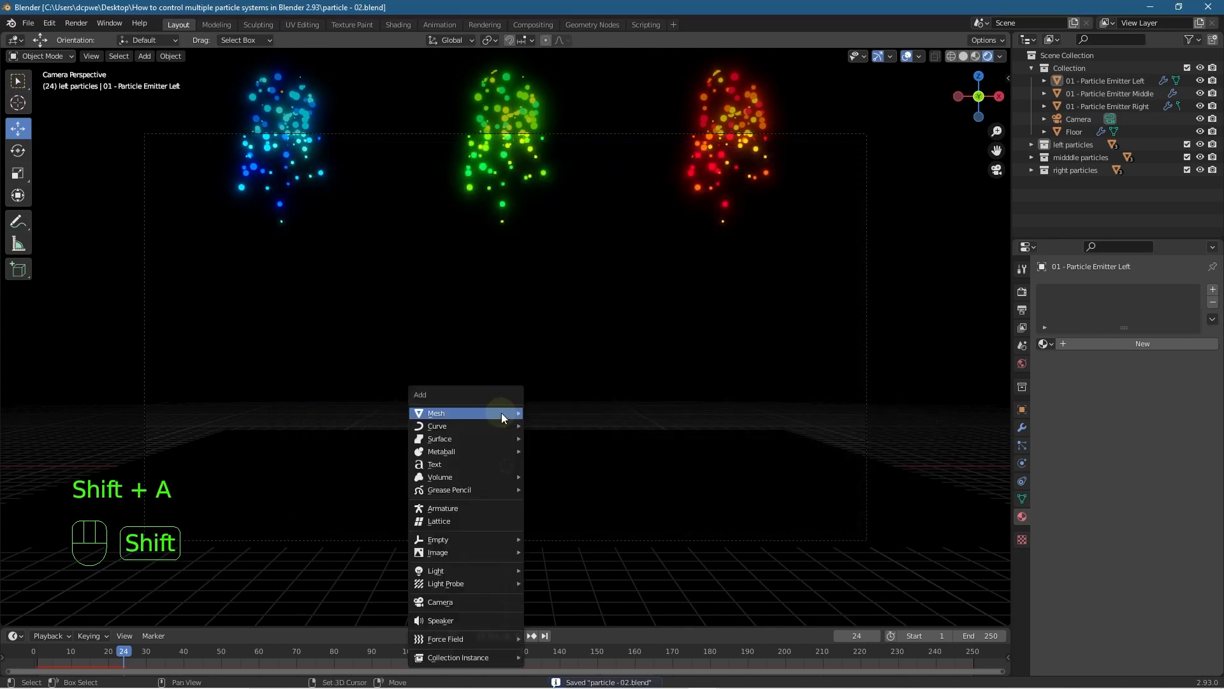
pyautogui.moveTo(472, 638)
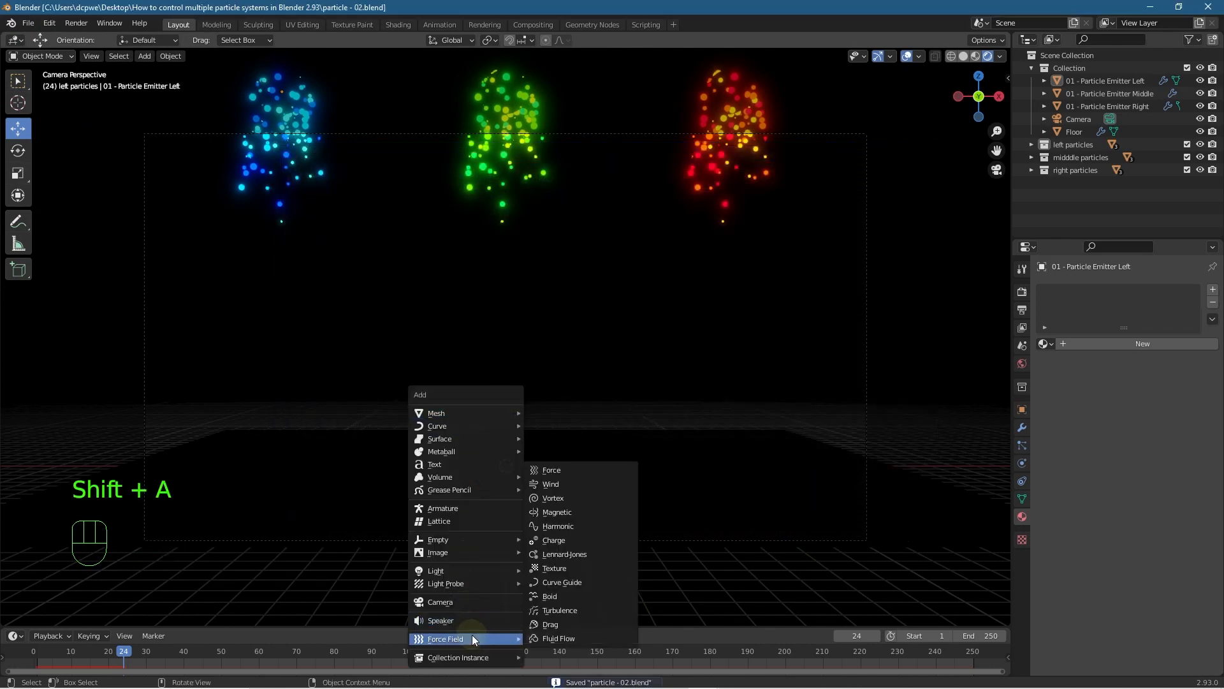
pyautogui.click(579, 610)
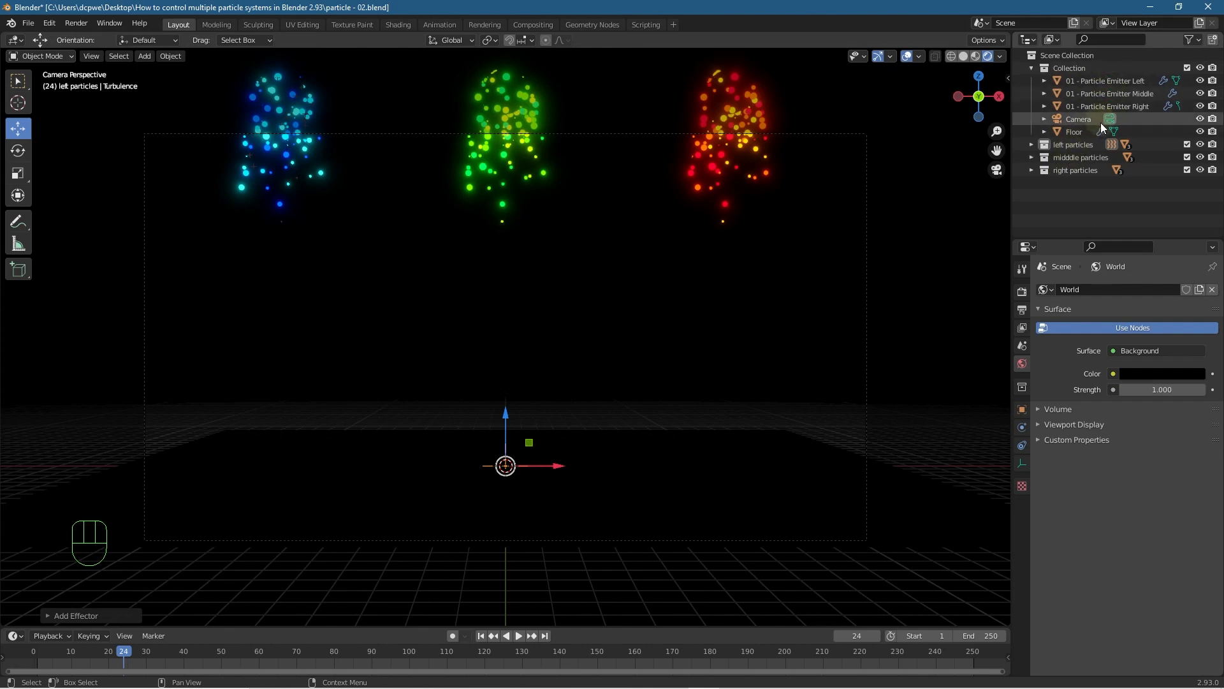
pyautogui.click(1033, 170)
pyautogui.click(1033, 170)
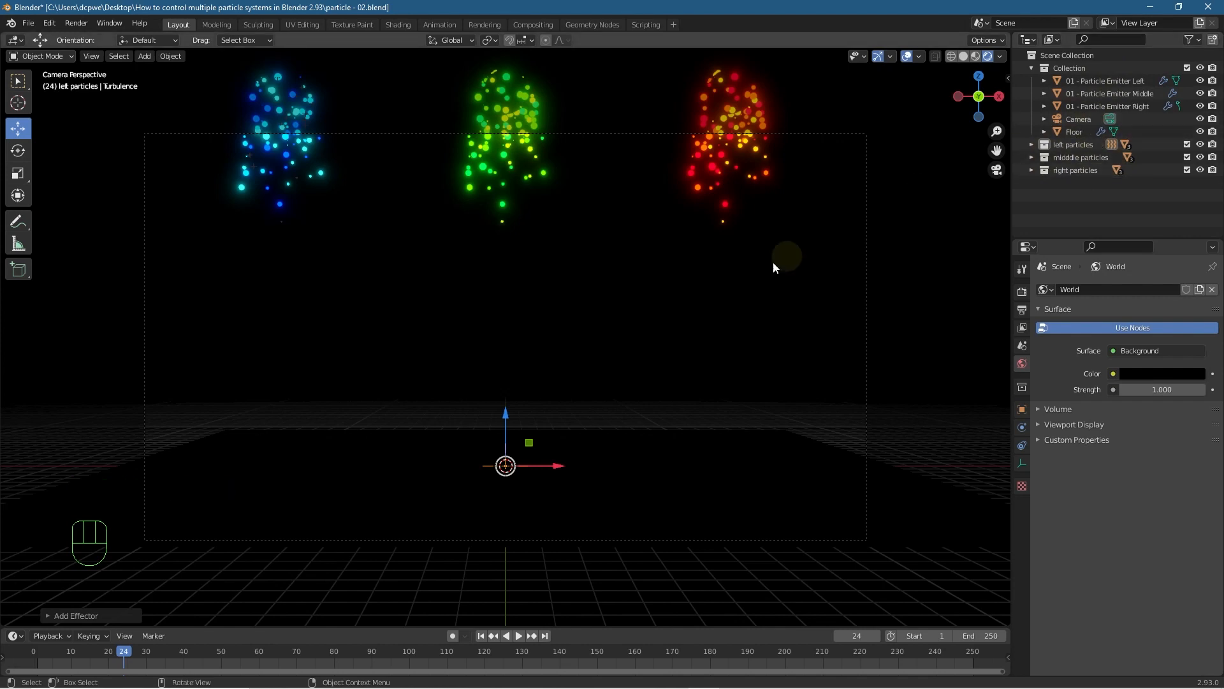
pyautogui.click(510, 466)
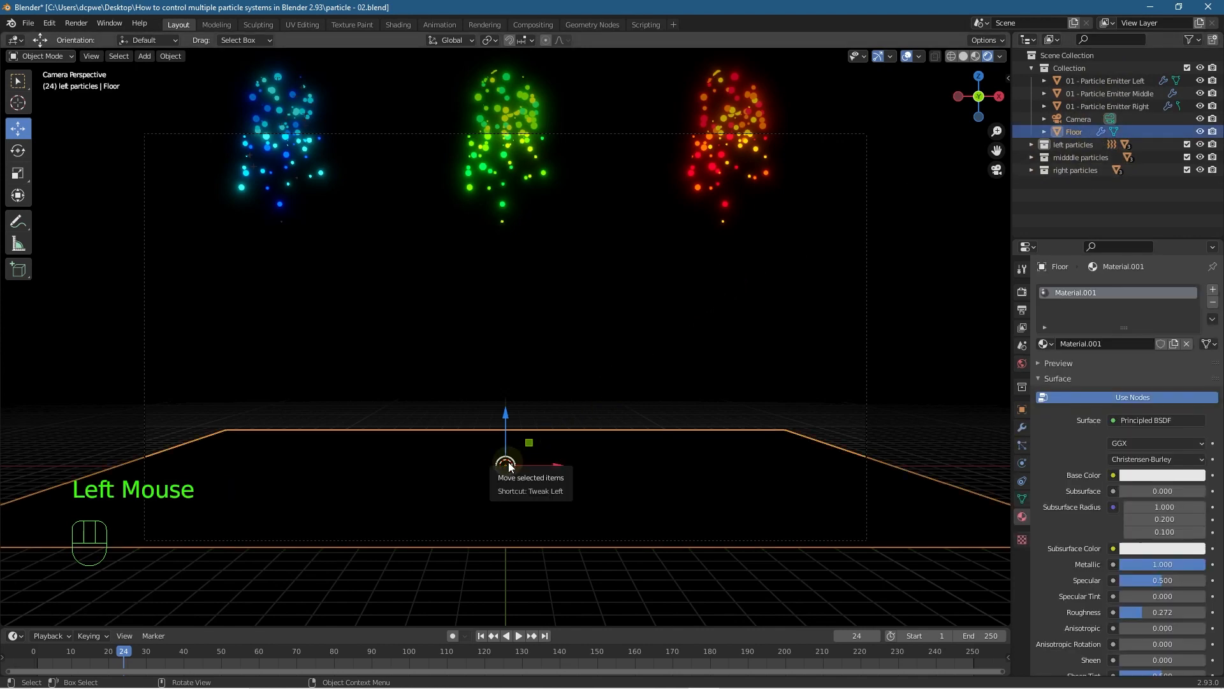
pyautogui.click(510, 466)
pyautogui.click(511, 467)
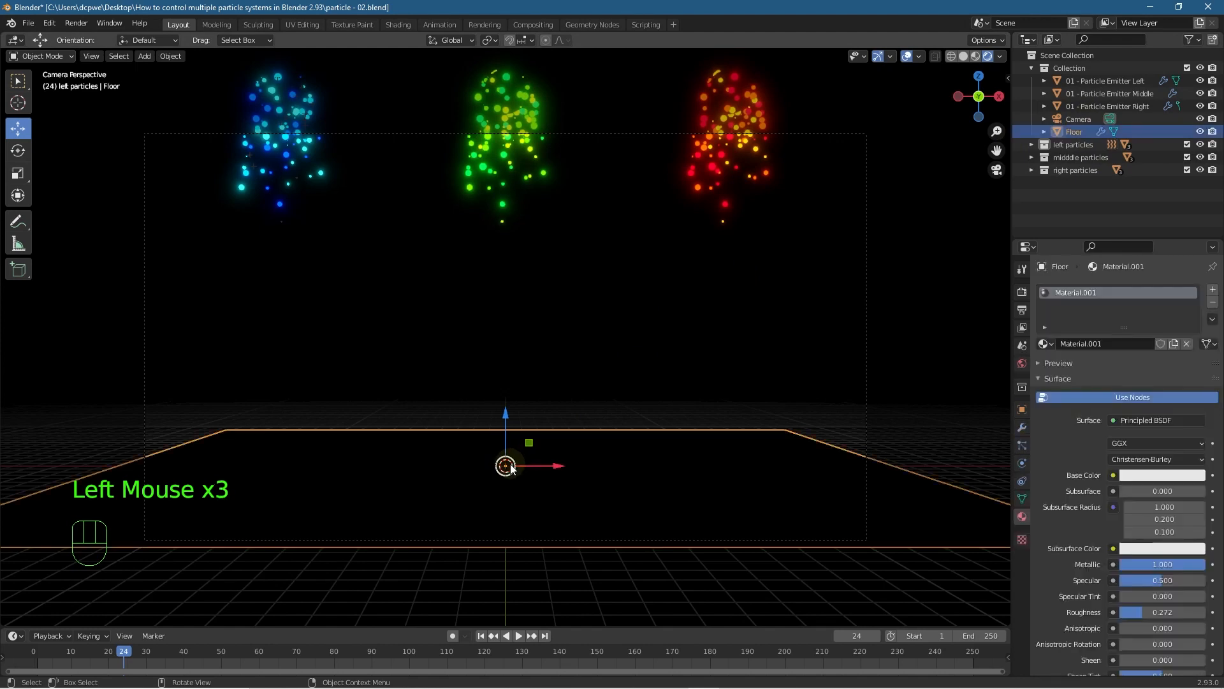
pyautogui.click(511, 467)
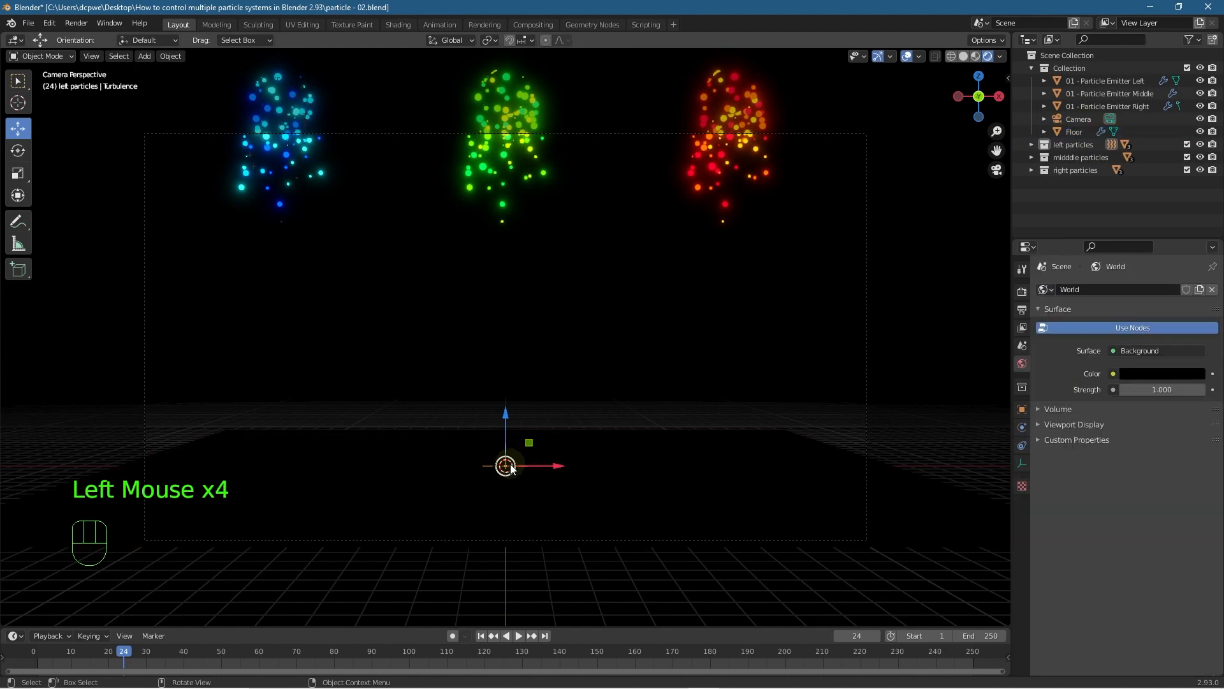
pyautogui.click(509, 473)
pyautogui.click(508, 468)
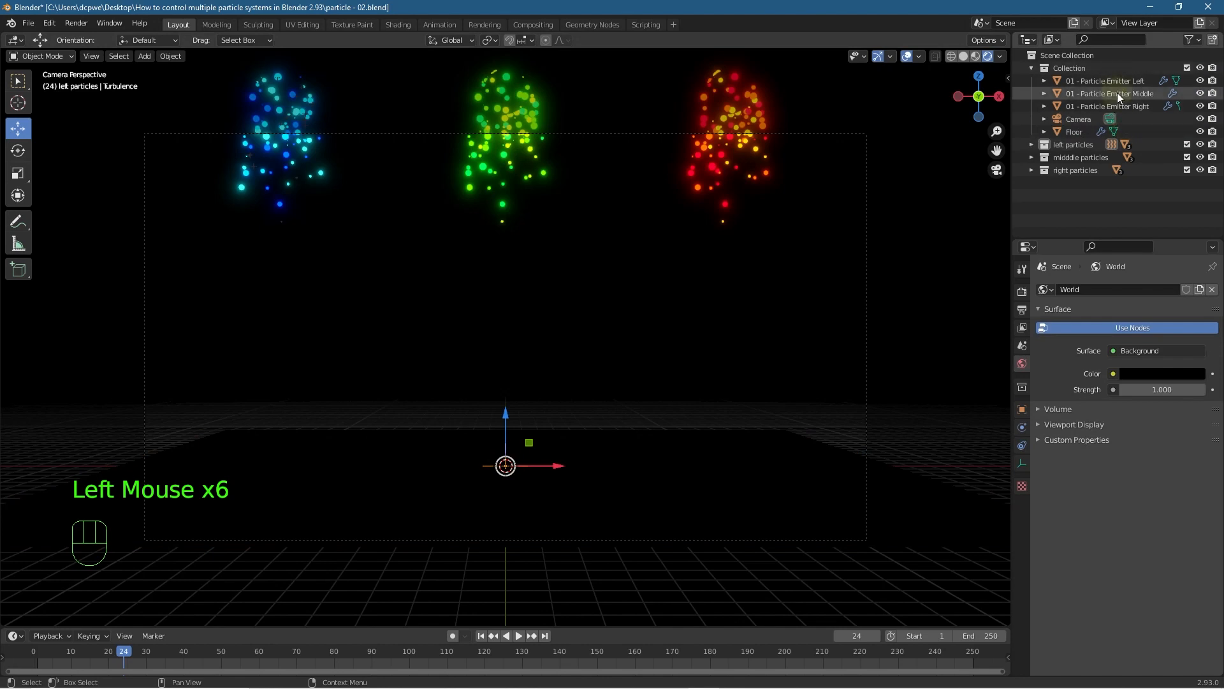
# - Move the Turbulence object out of the left particles collection into the main Collection
pyautogui.click(1031, 145)
pyautogui.click(1032, 147)
pyautogui.click(1031, 147)
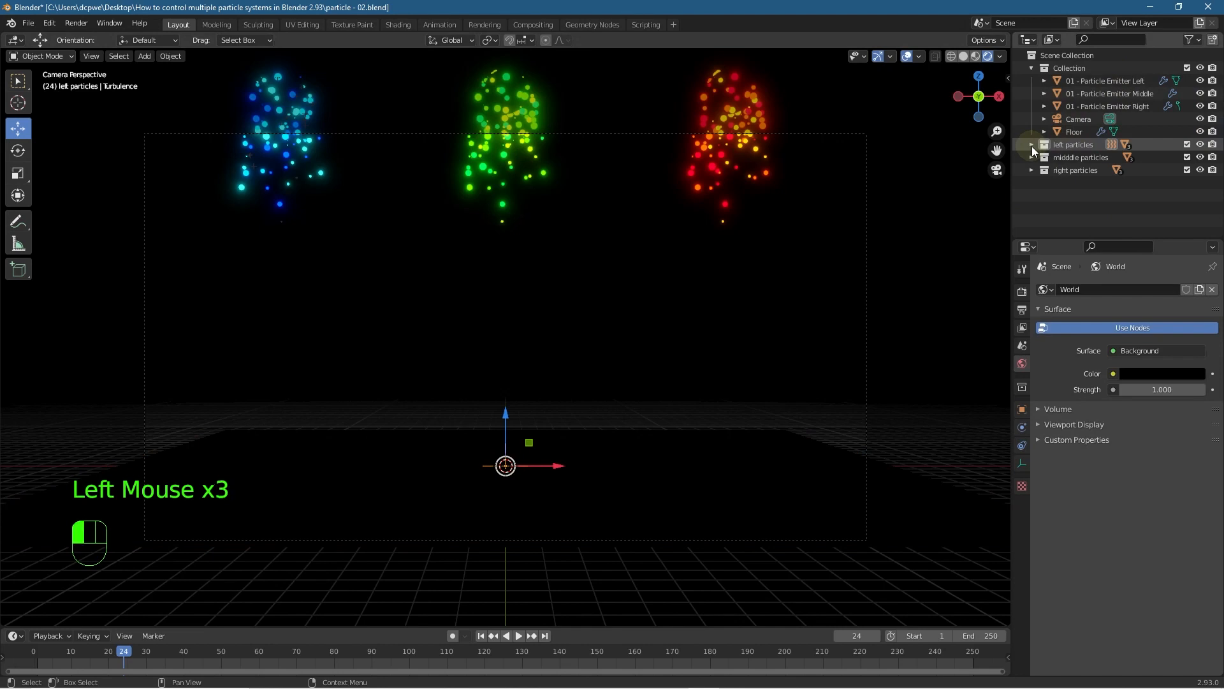
pyautogui.click(1070, 144)
pyautogui.click(1074, 194)
pyautogui.moveTo(1071, 195); pyautogui.dragTo(1120, 66)
pyautogui.click(1031, 158)
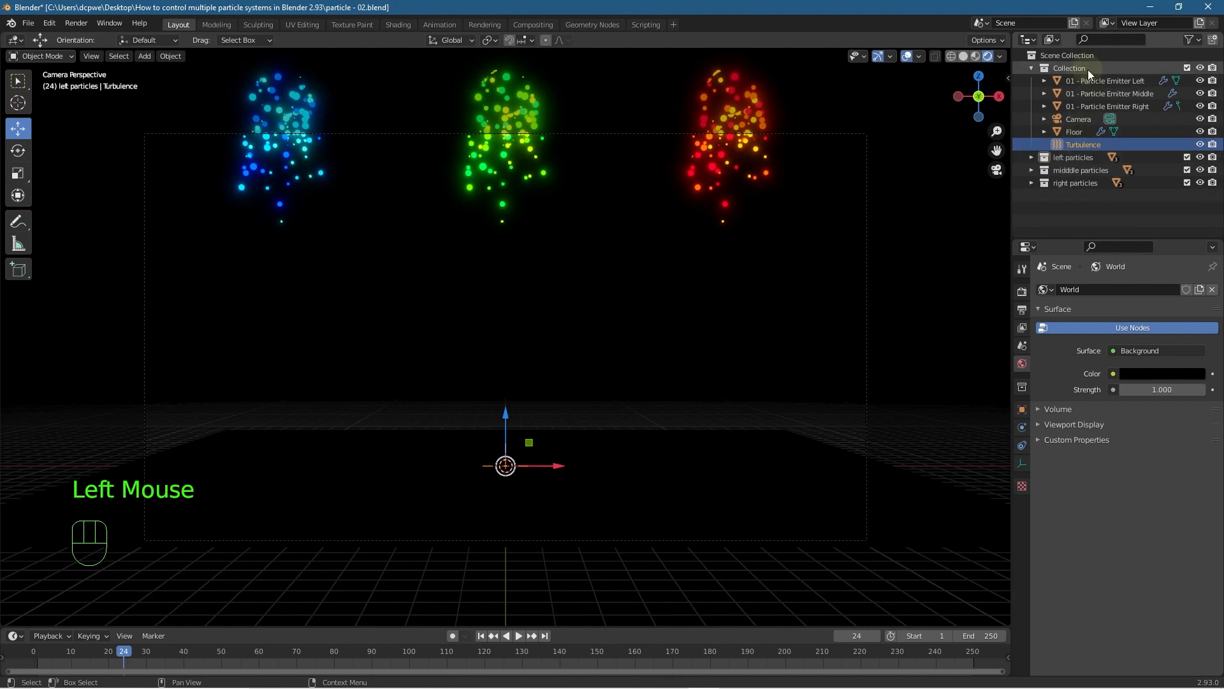
pyautogui.doubleClick(1084, 68)
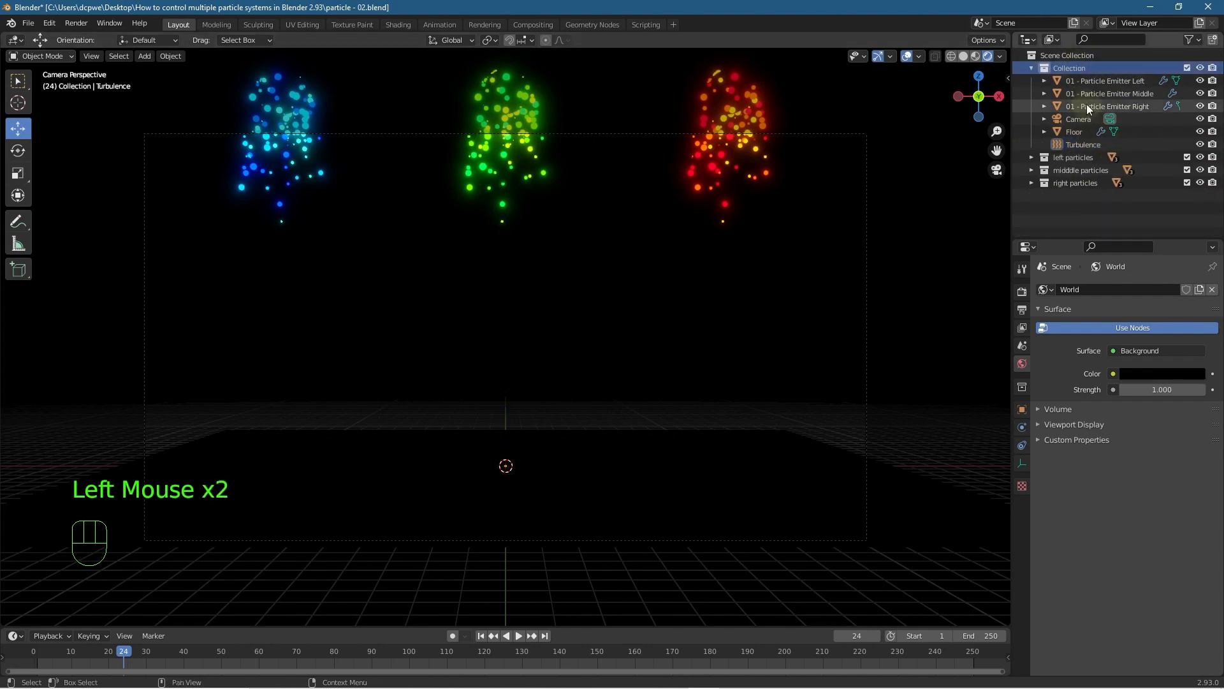
# - Set the Turbulence force field's strength to 3.2 and play the animation from the first frame
pyautogui.click(1085, 144)
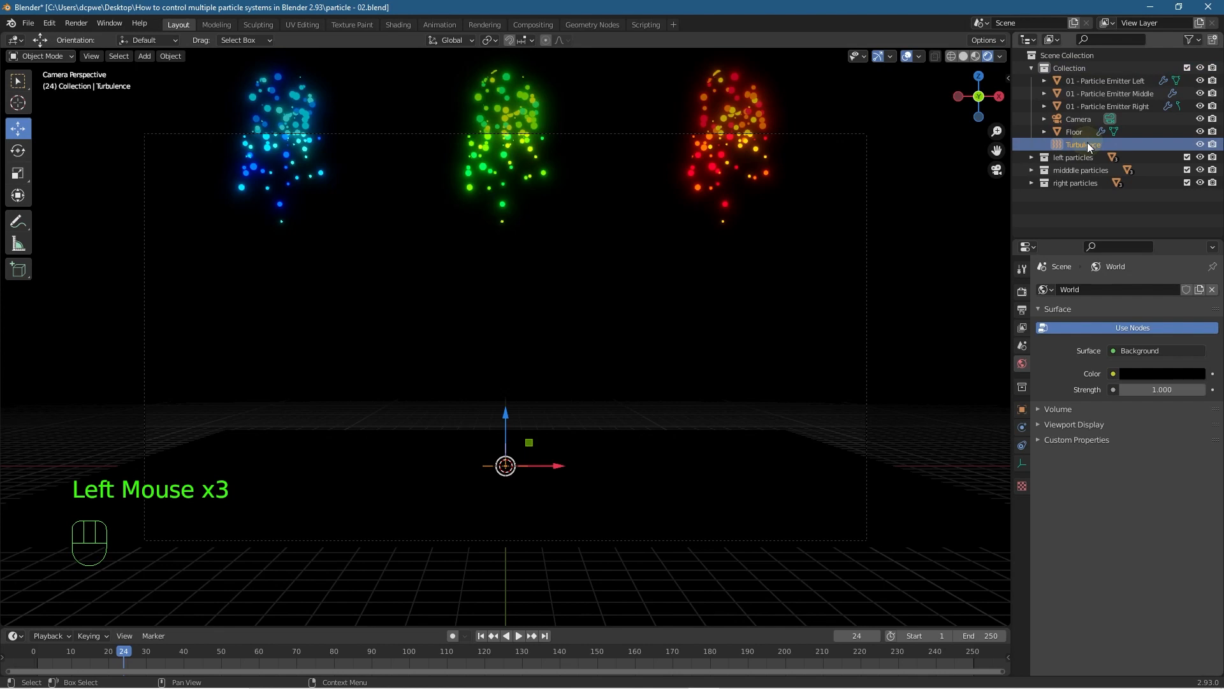
pyautogui.click(1021, 428)
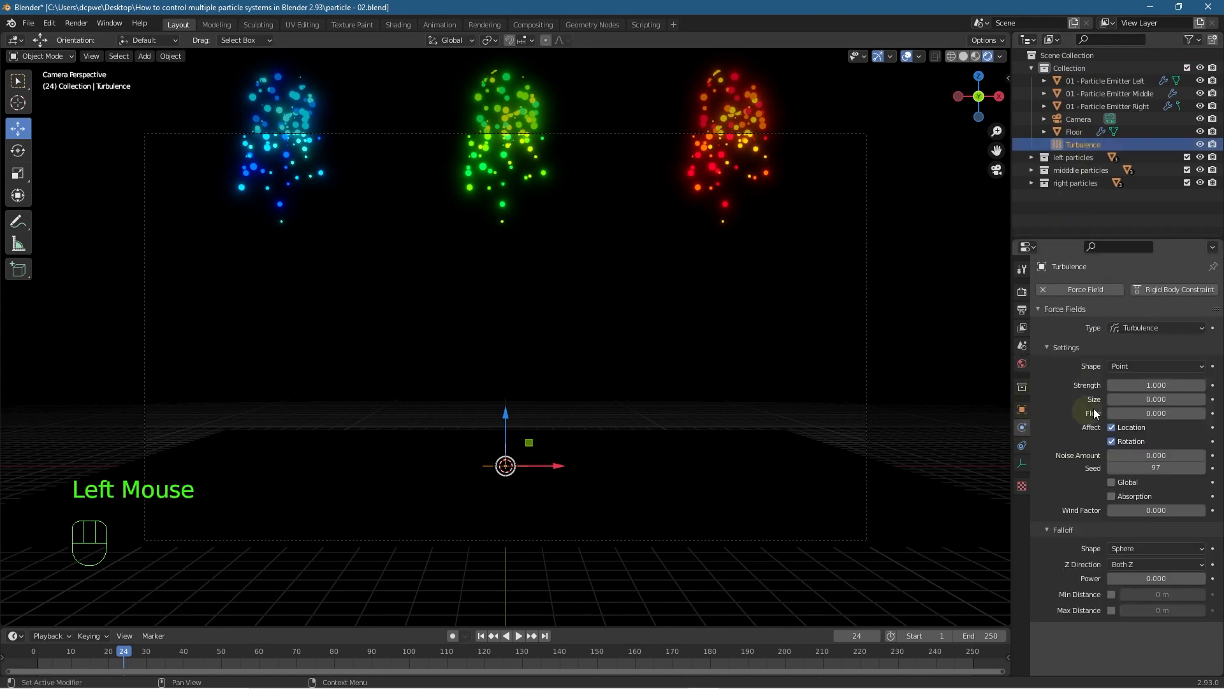
pyautogui.moveTo(1133, 387); pyautogui.dragTo(1180, 386)
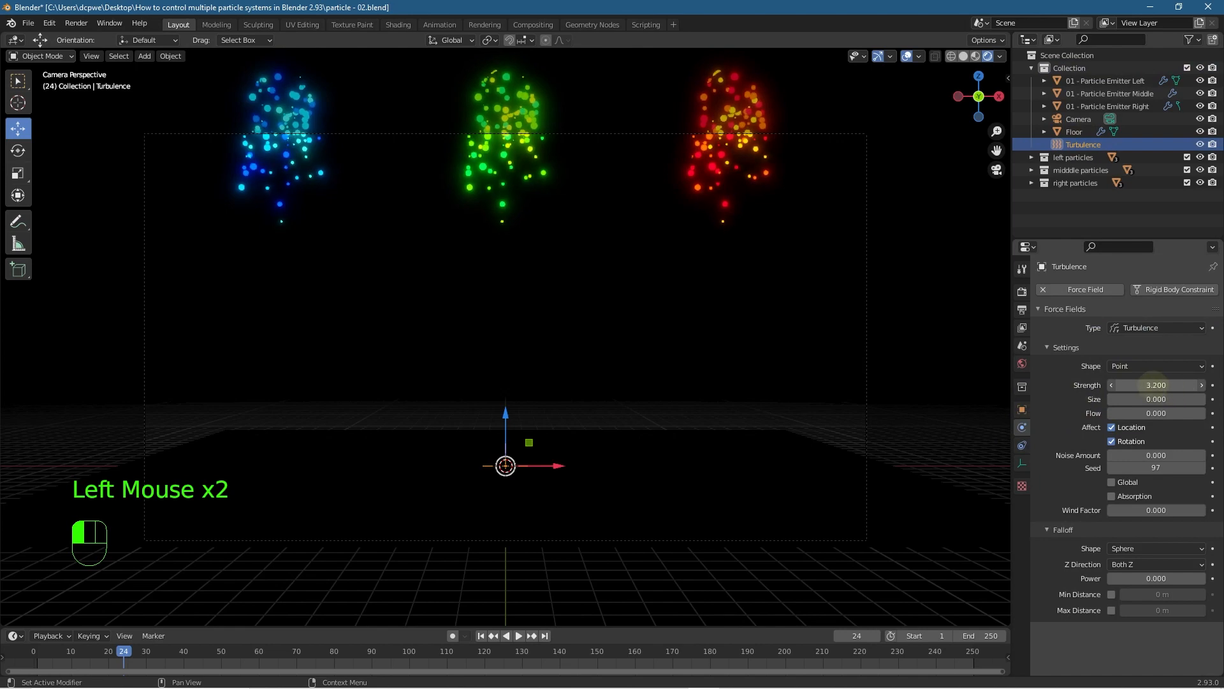
pyautogui.click(481, 635)
pyautogui.click(518, 636)
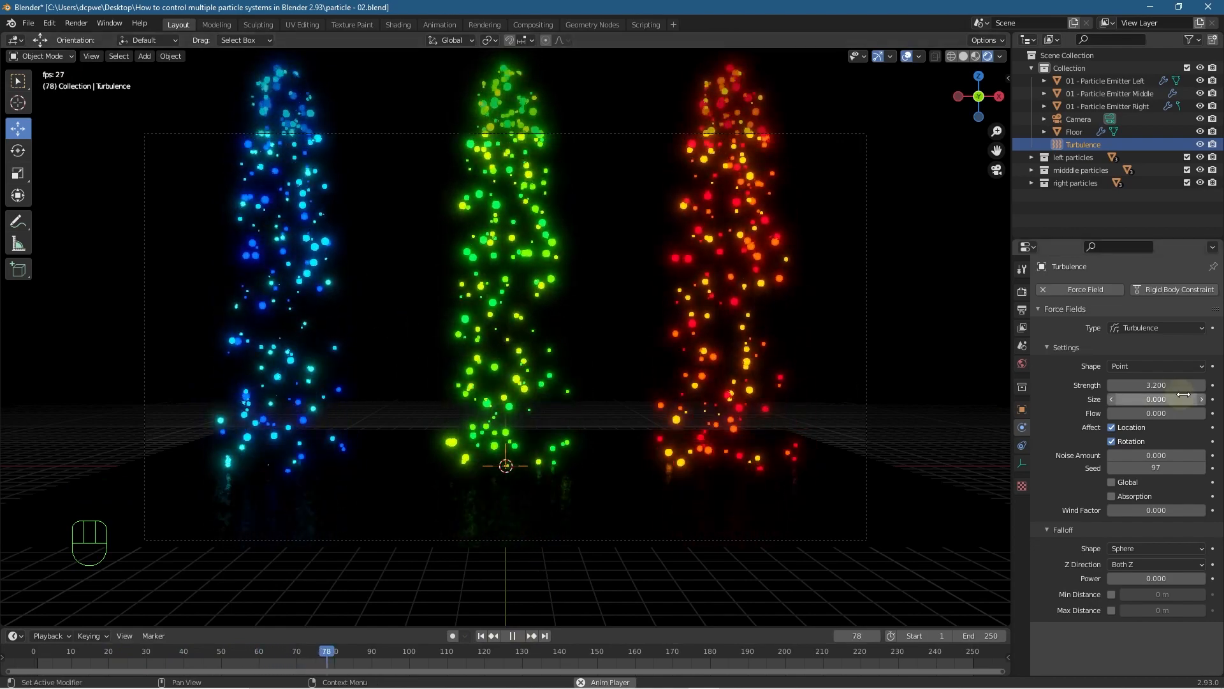
# - Try Turbulence strengths of 14.2 and 0.6 during playback, settle on 20.1, and stop the animation
pyautogui.moveTo(1170, 387); pyautogui.dragTo(9, 387)
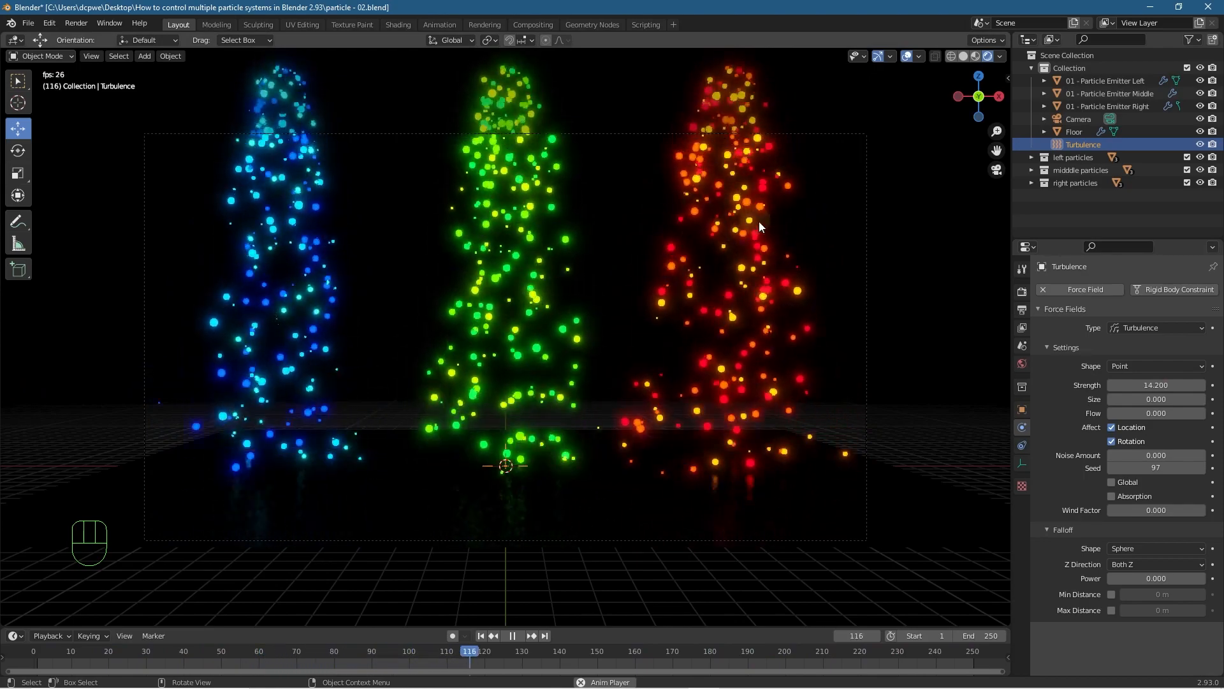
pyautogui.moveTo(1141, 385); pyautogui.dragTo(1058, 387)
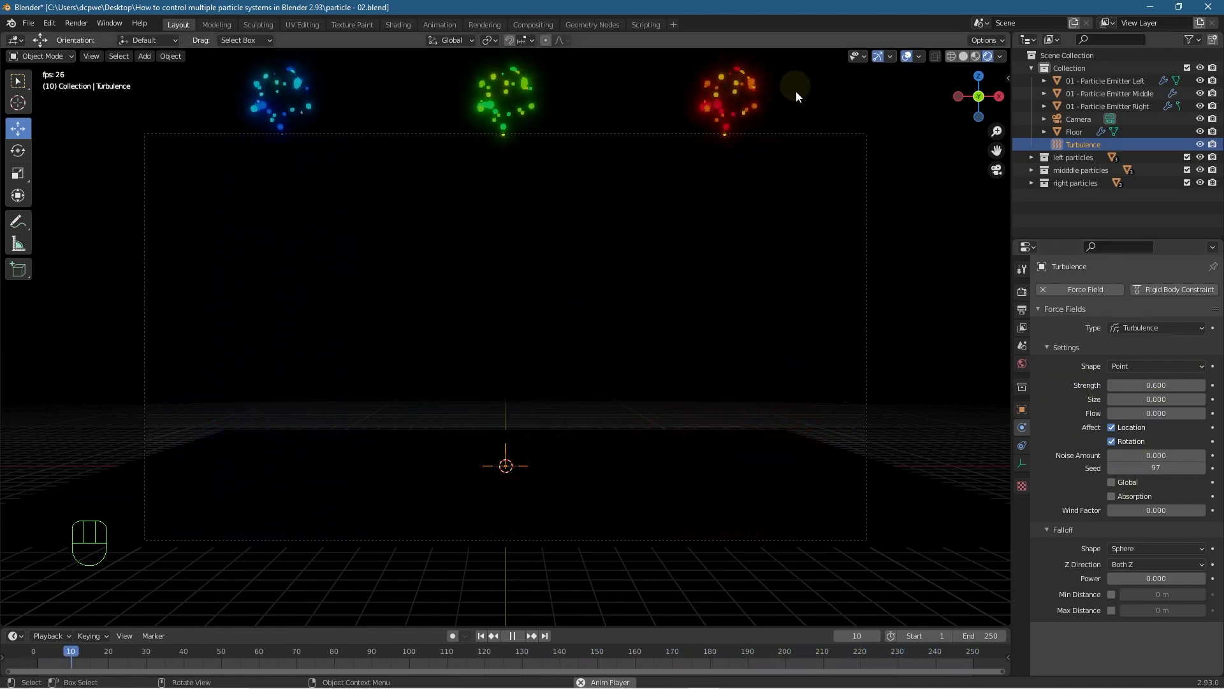
pyautogui.moveTo(1173, 386); pyautogui.dragTo(73, 387)
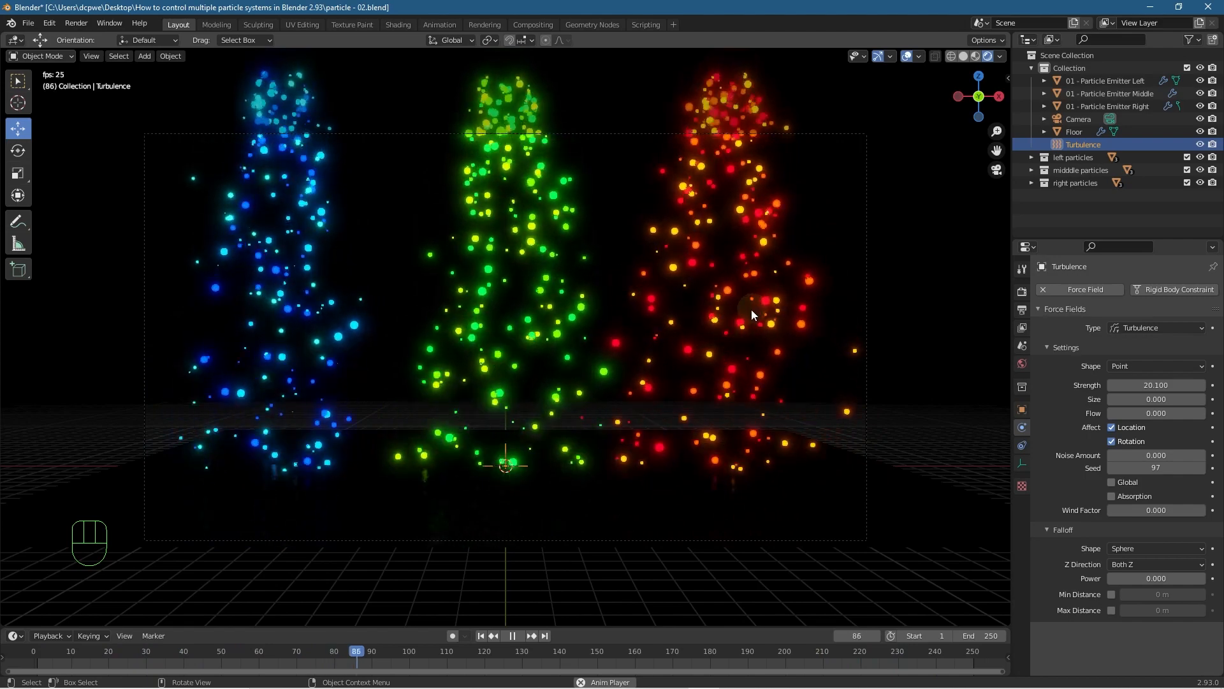
pyautogui.click(512, 636)
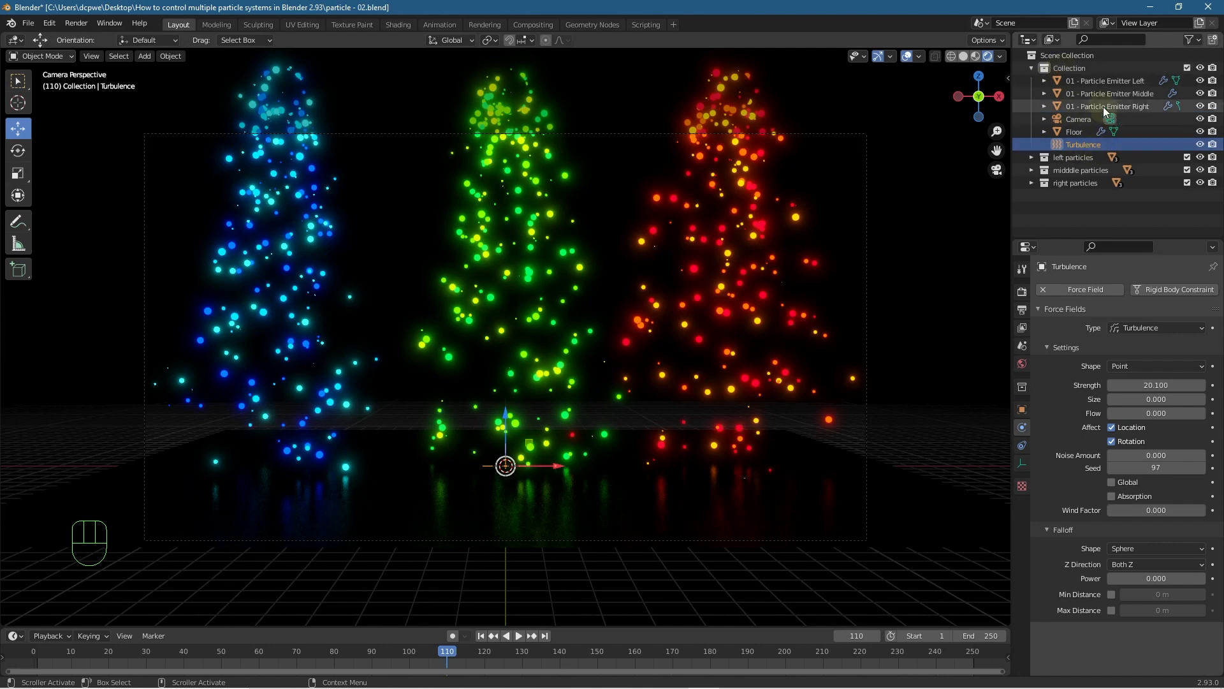
# - Create a new collection nested inside the main Collection
pyautogui.rightClick(1070, 69)
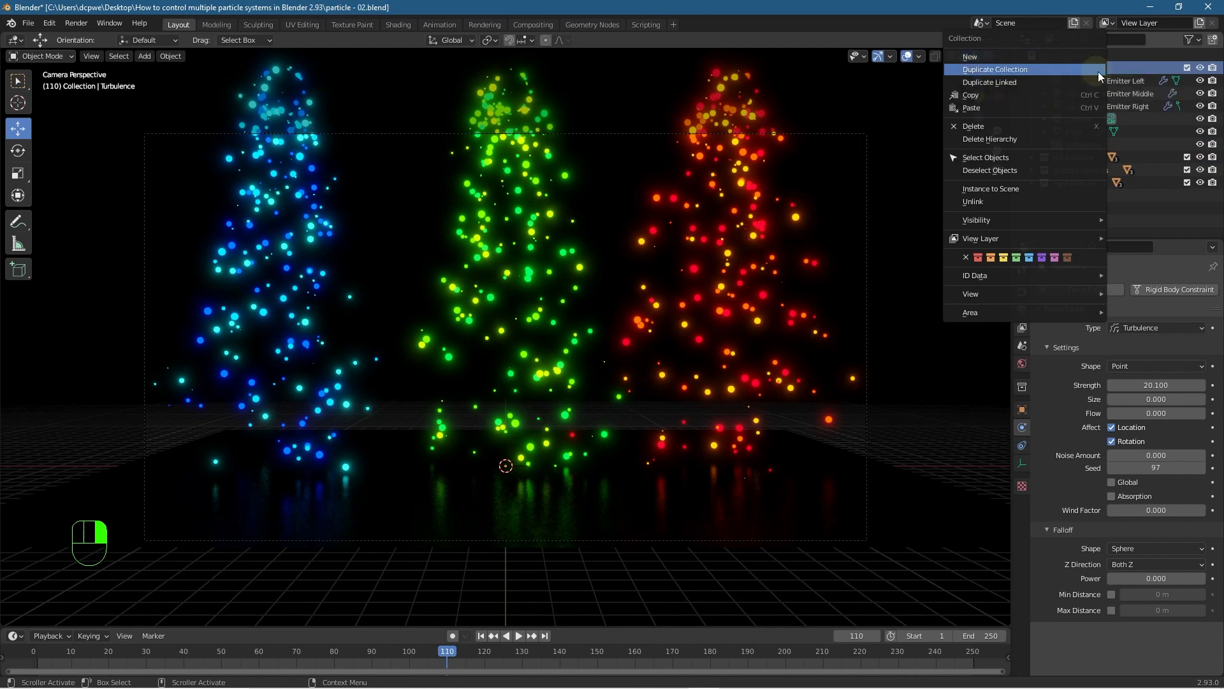
pyautogui.press('Escape')
pyautogui.rightClick(1070, 64)
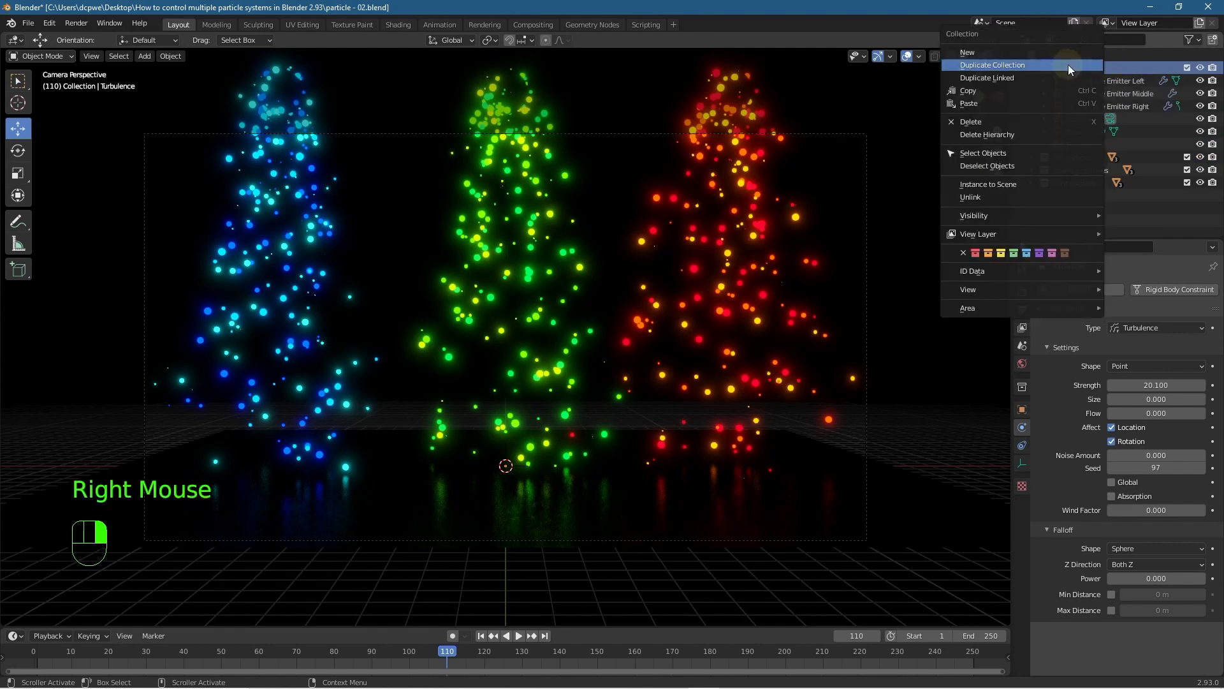
pyautogui.click(1012, 55)
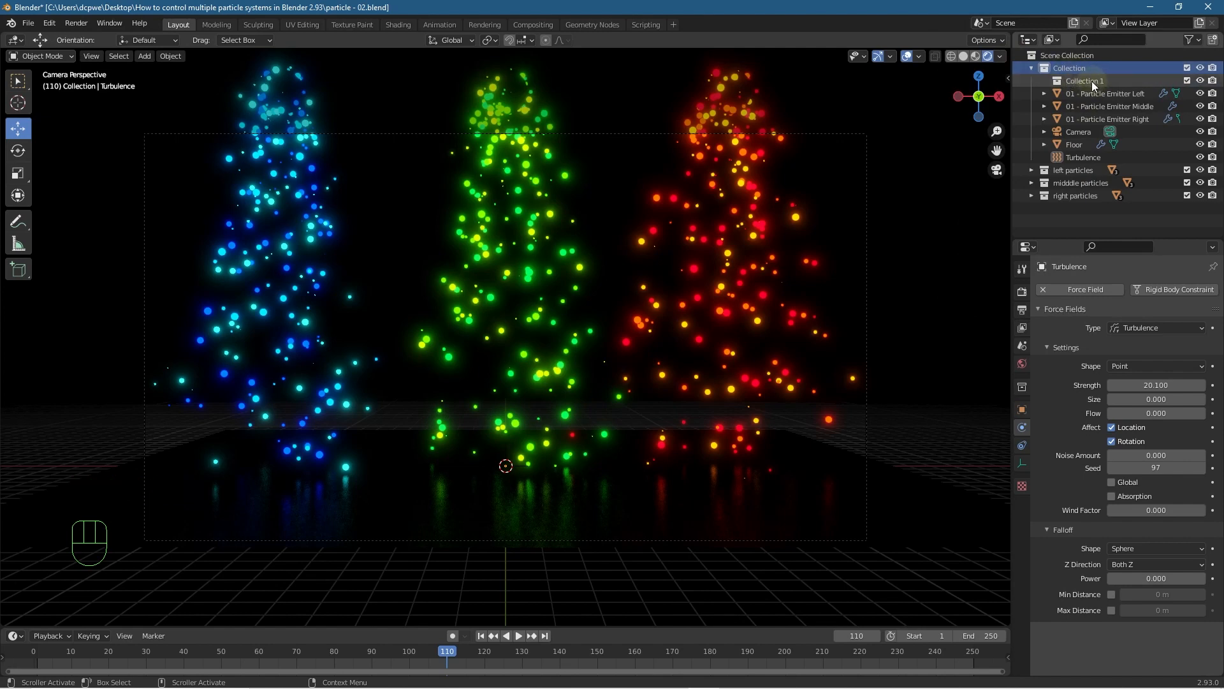
# - Rename the new nested collection as 01 - Left Fields
pyautogui.click(1092, 81)
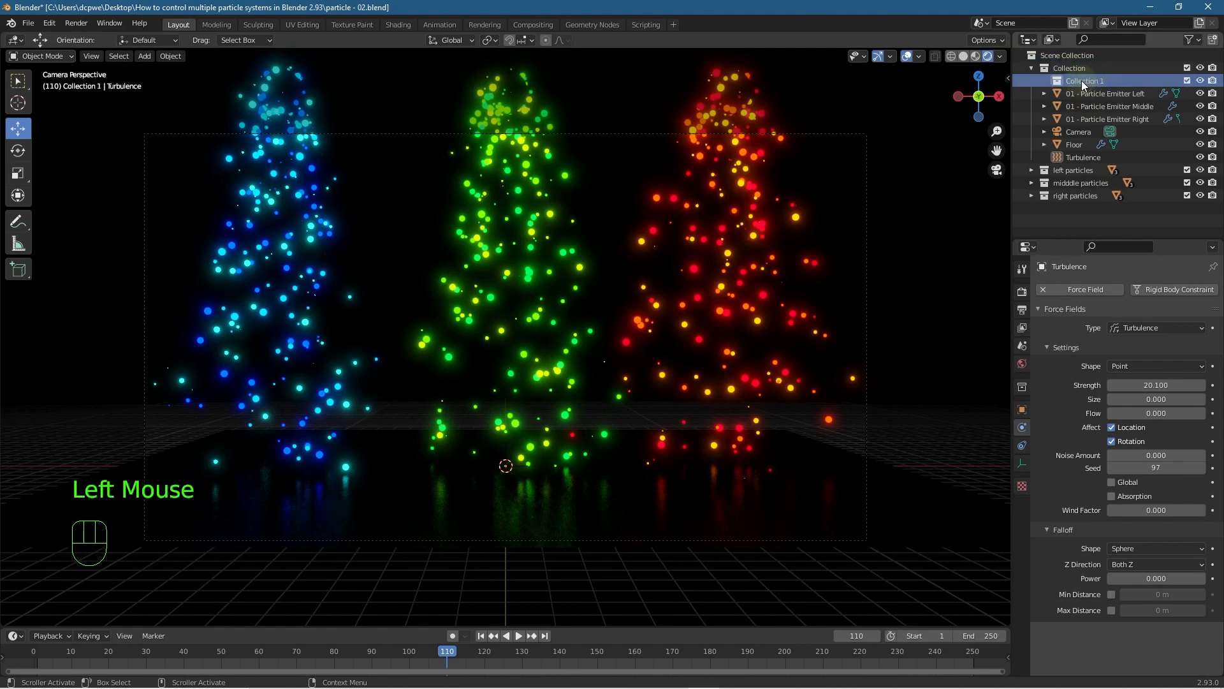
pyautogui.doubleClick(1082, 80)
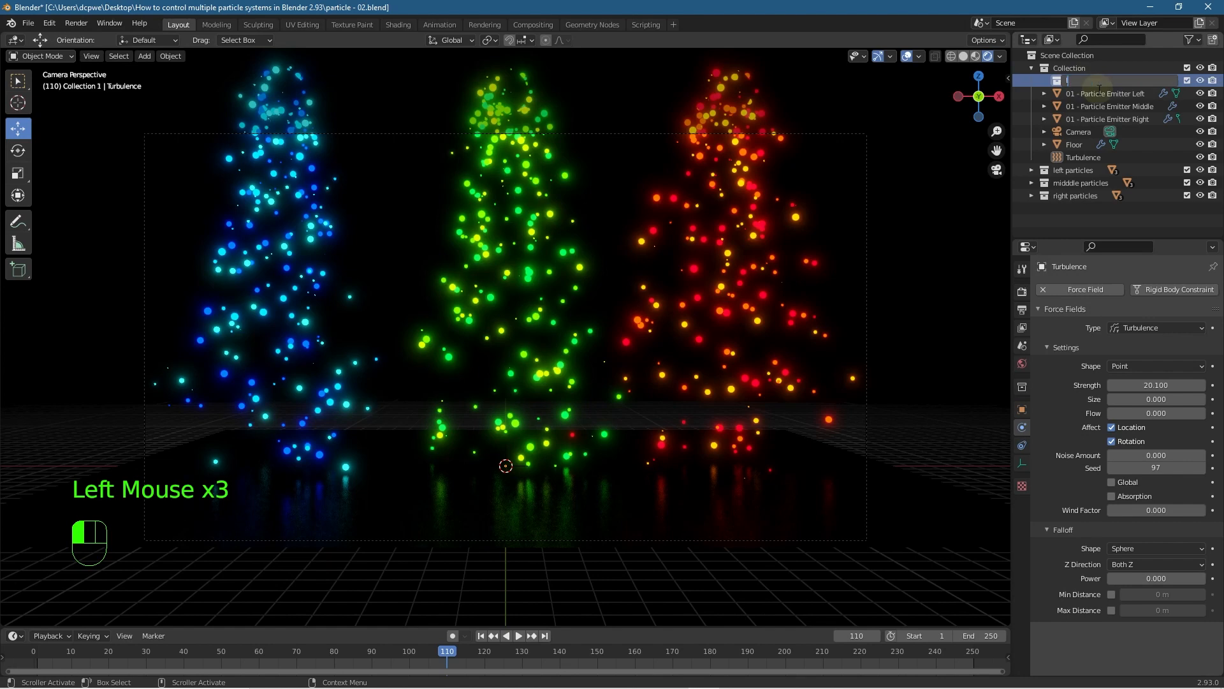
pyautogui.write('left')
pyautogui.press('BackSpace')
pyautogui.press('BackSpace')
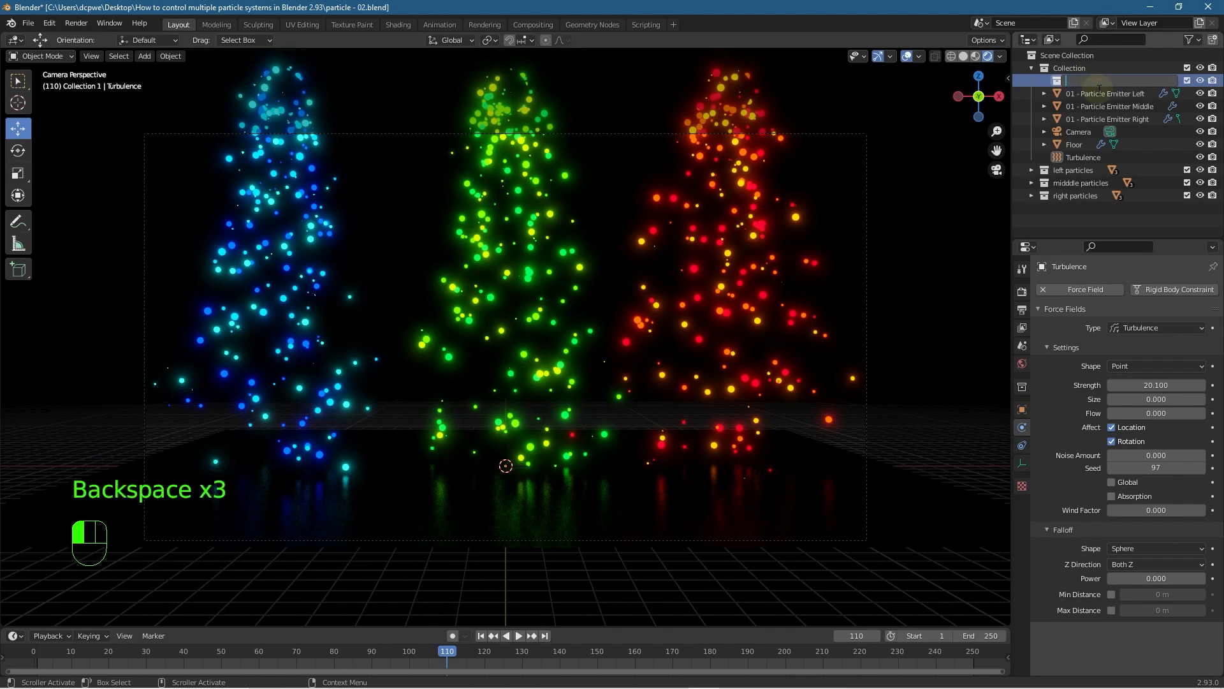
pyautogui.write('Left Field')
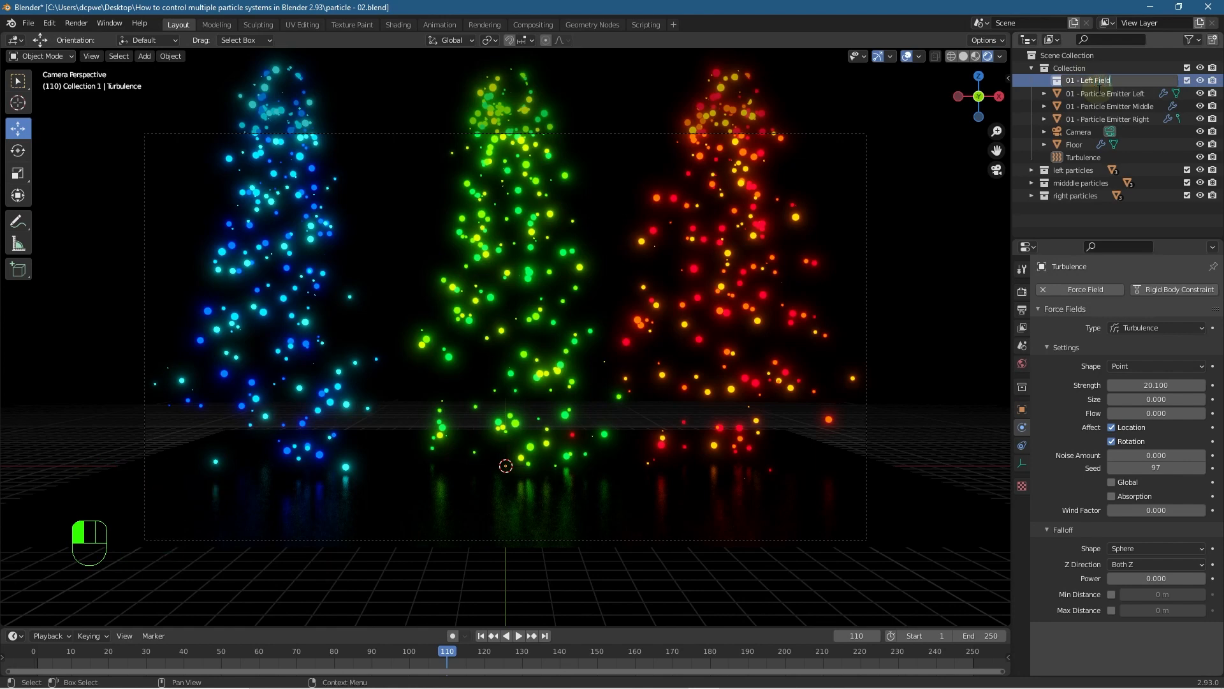
pyautogui.write('s')
pyautogui.press('Return')
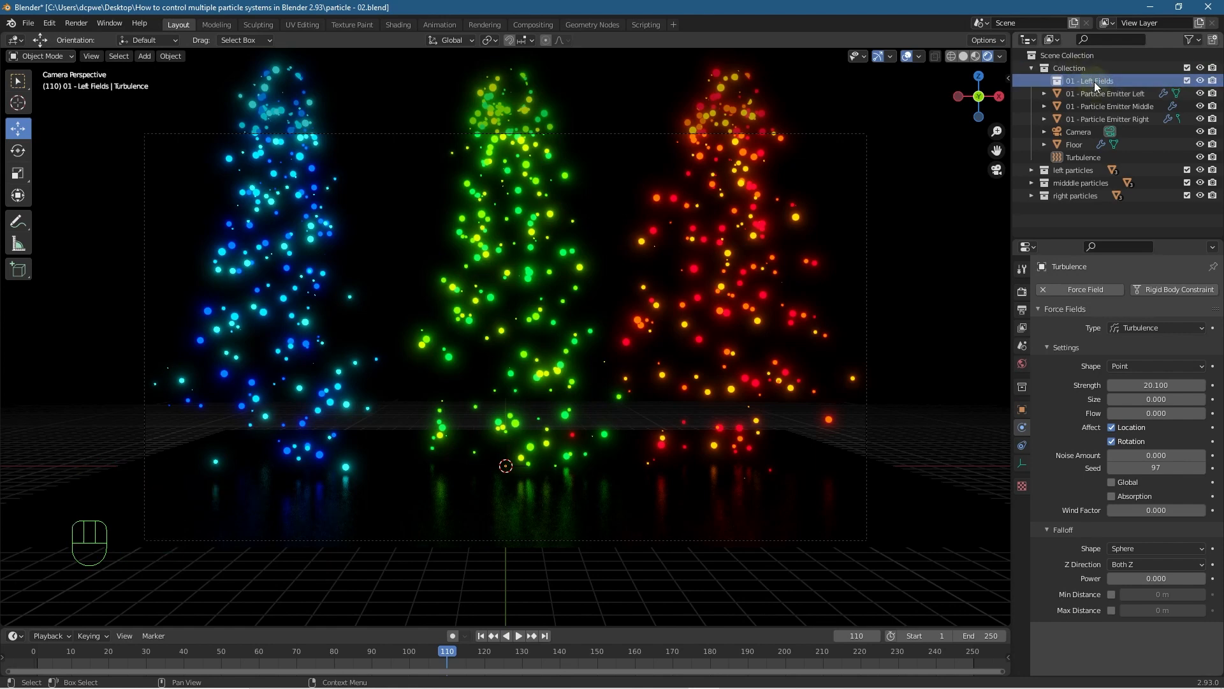
# - Move the Turbulence object into the 01 - Left Fields collection and rename it as Left Turbulence
pyautogui.moveTo(1077, 156); pyautogui.dragTo(1107, 82)
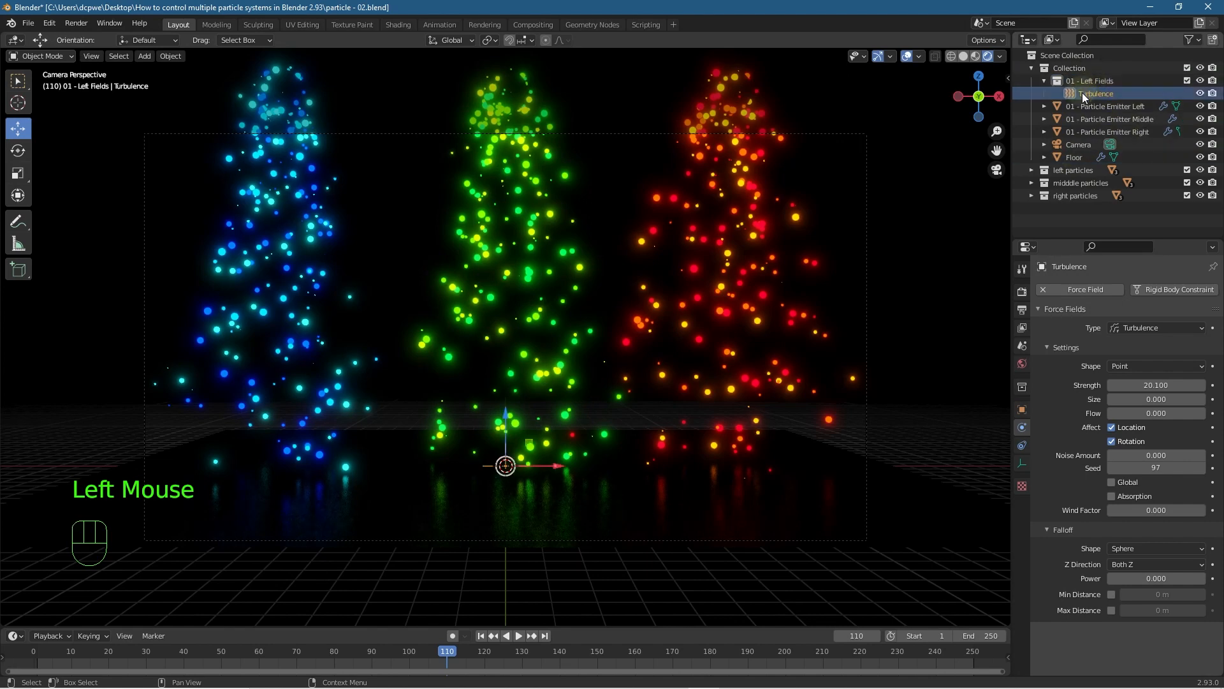
pyautogui.doubleClick(1079, 93)
pyautogui.click(1080, 89)
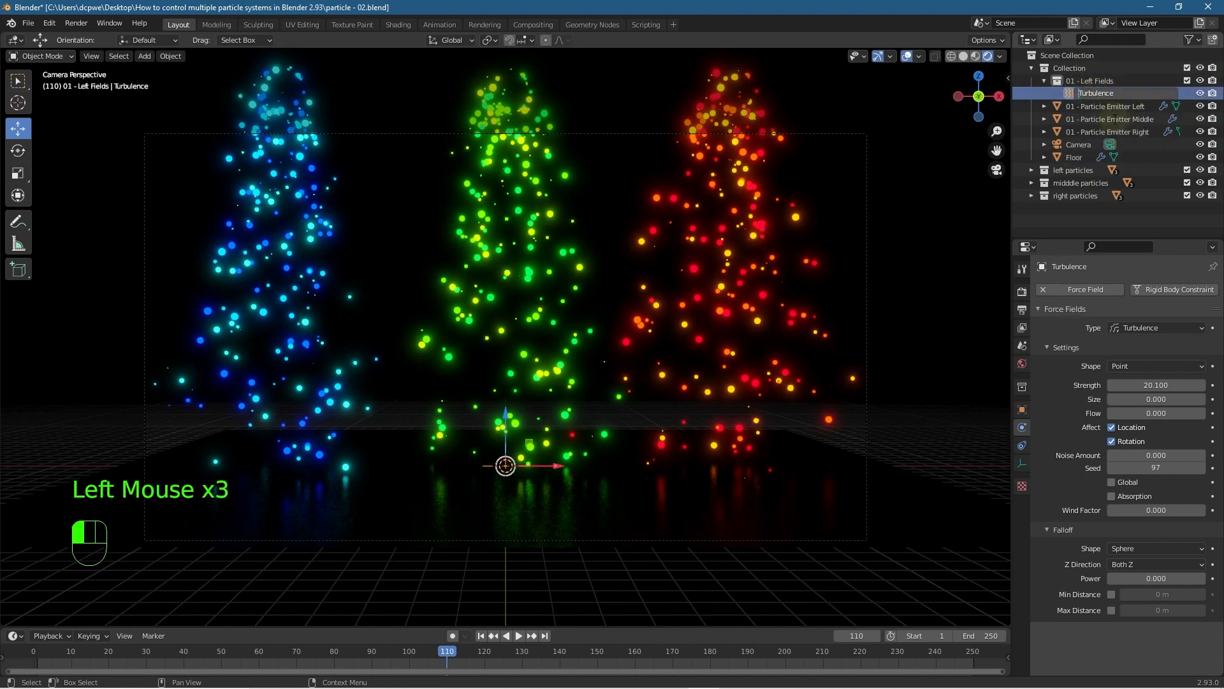
pyautogui.write('Left')
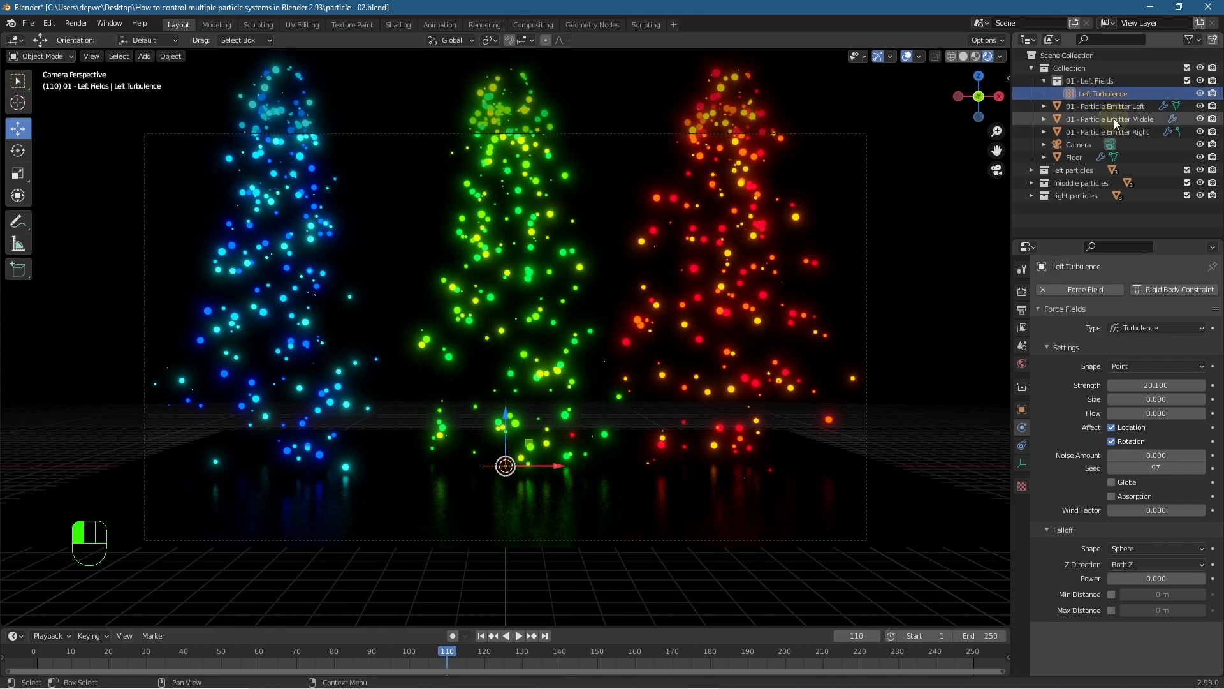
pyautogui.press('Return')
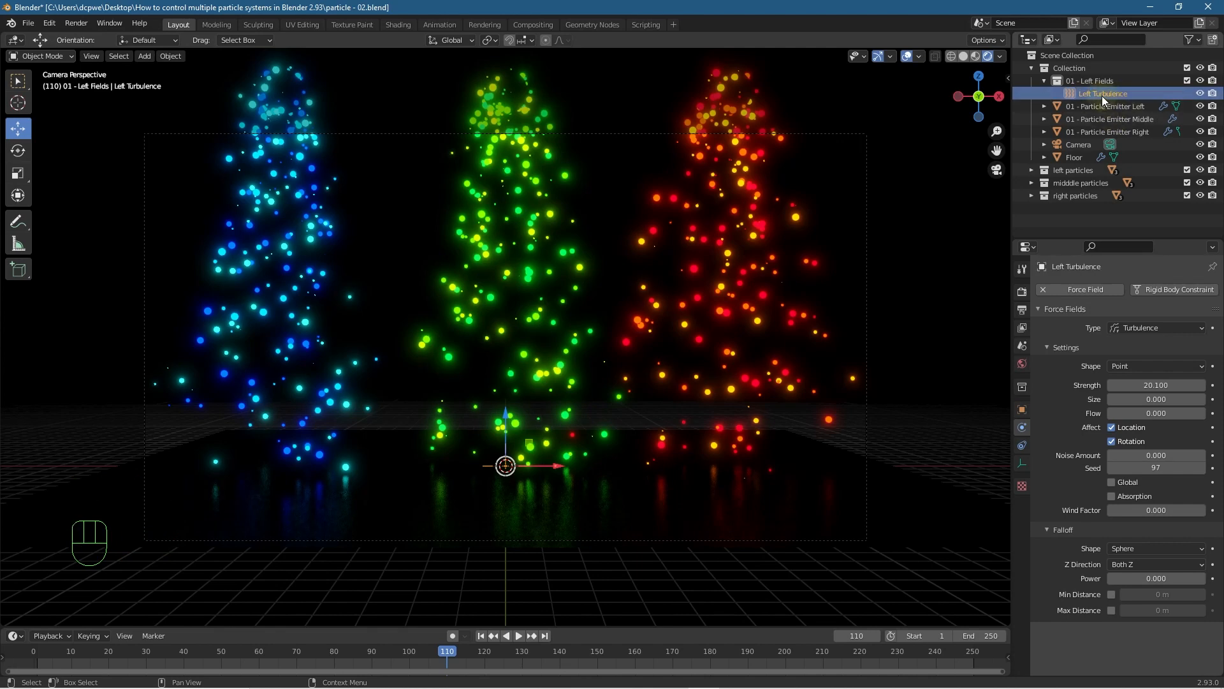
# - Set the left particle emitter's effector collection to 01 - Left Fields in its particle system's field weights
pyautogui.click(288, 91)
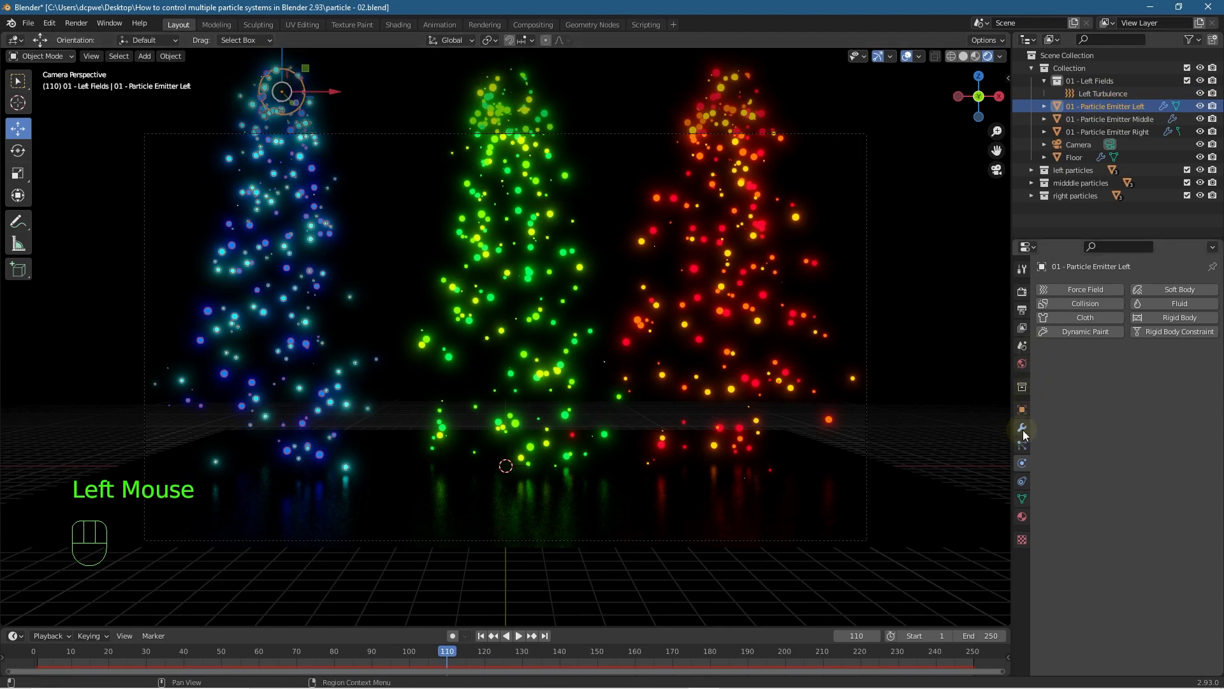
pyautogui.click(1023, 442)
pyautogui.scroll(-3, 1100, 515)
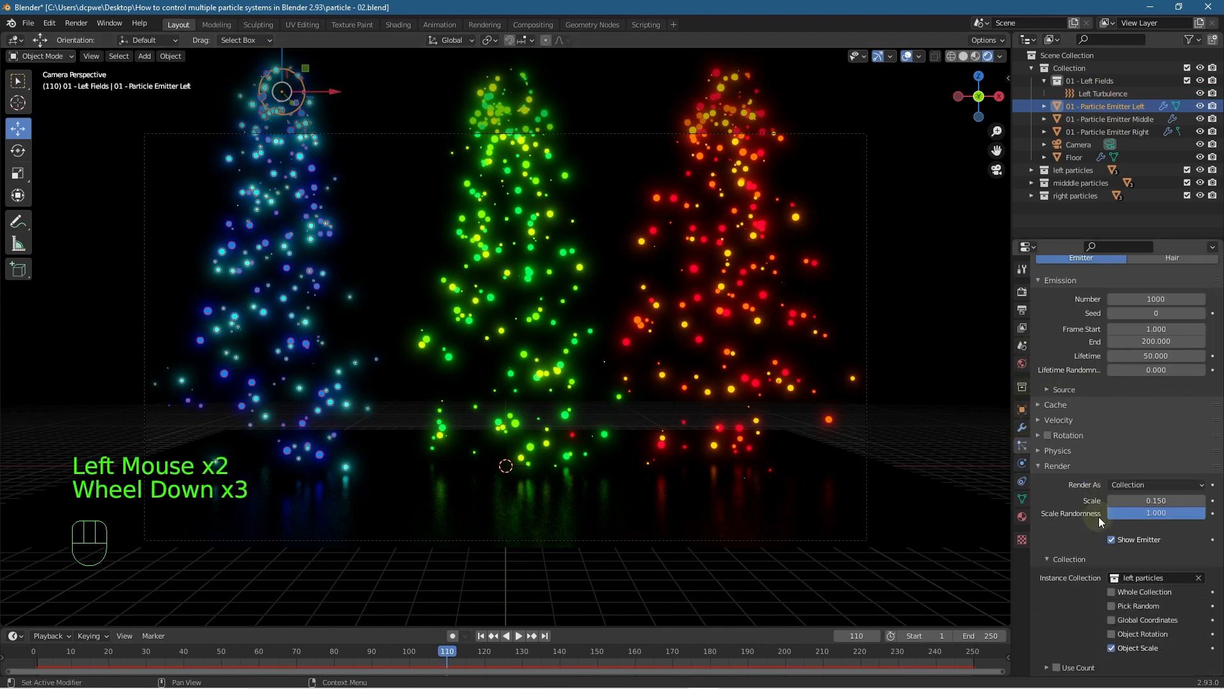
pyautogui.scroll(-2, 1099, 516)
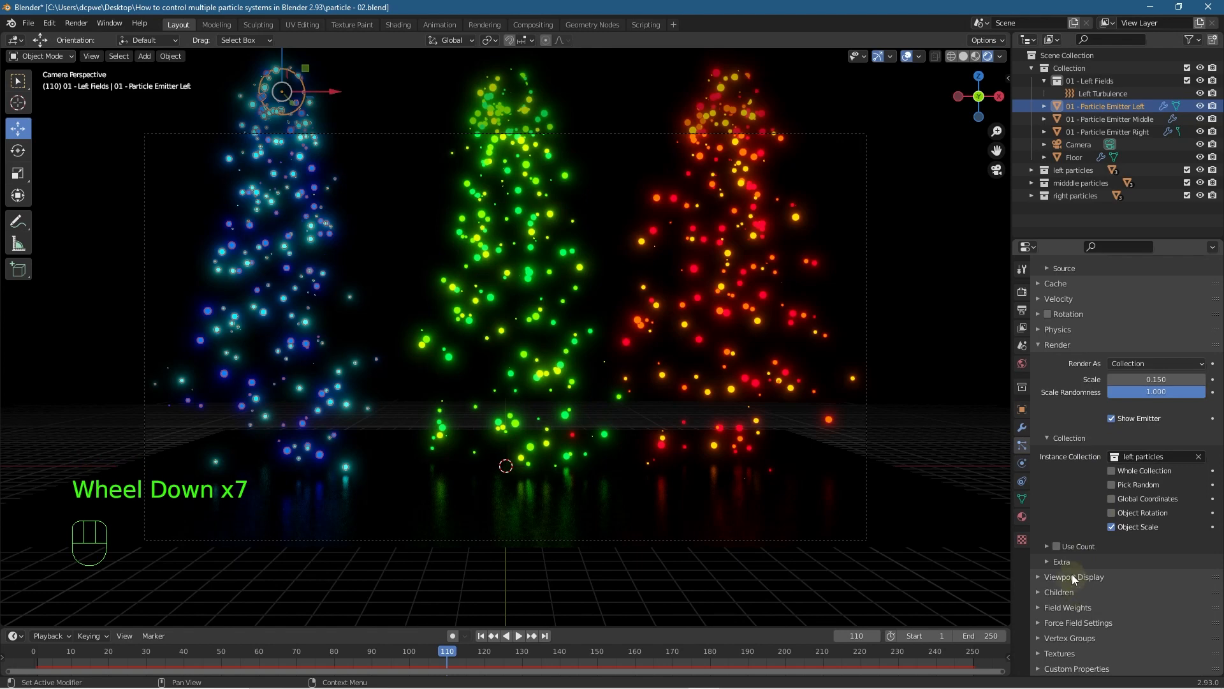
pyautogui.click(1072, 603)
pyautogui.scroll(-2, 1072, 599)
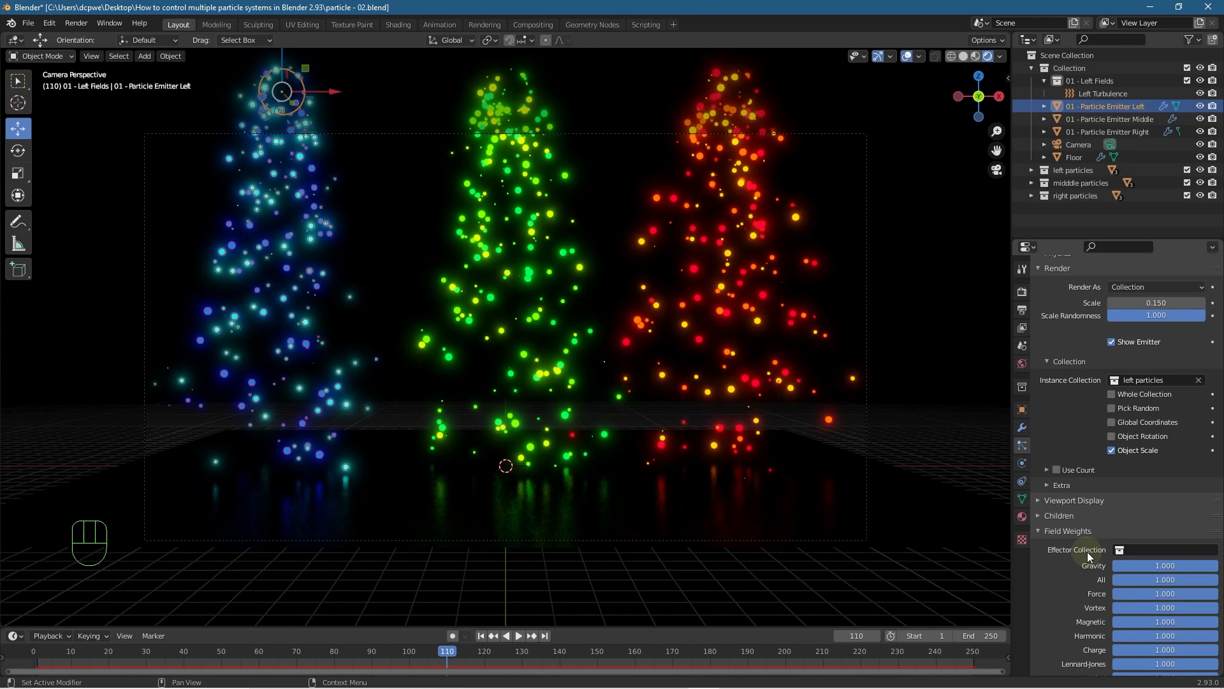
pyautogui.click(1137, 551)
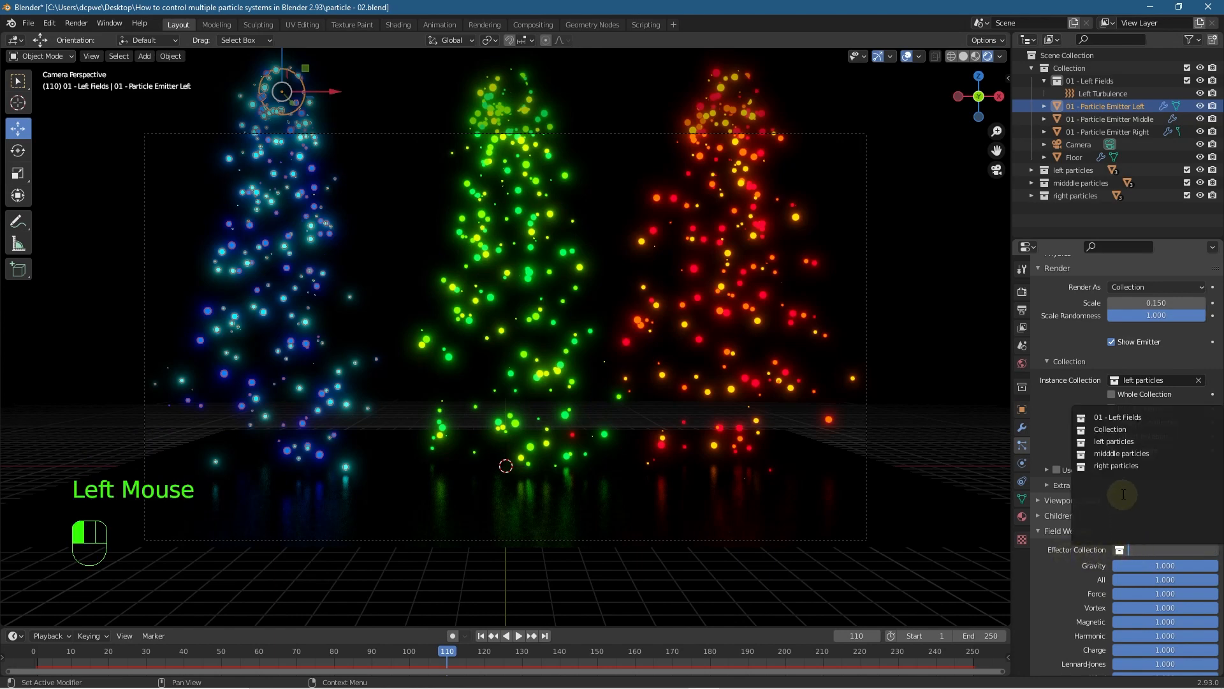
pyautogui.click(1135, 441)
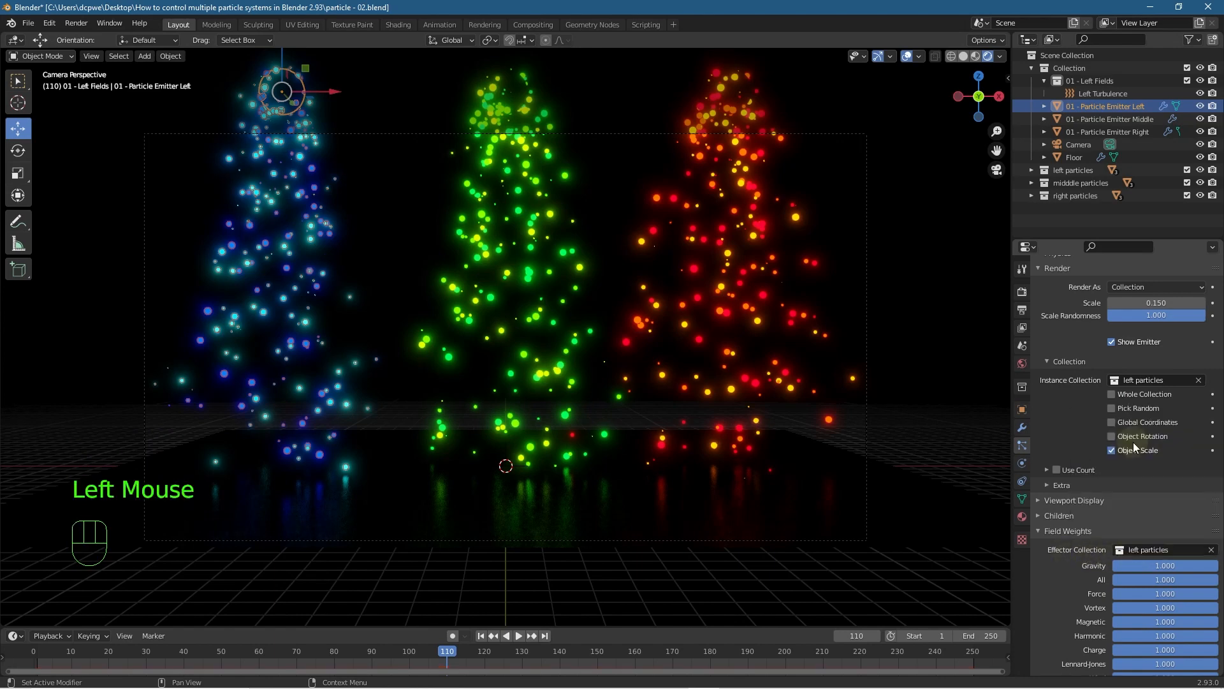
pyautogui.click(1134, 548)
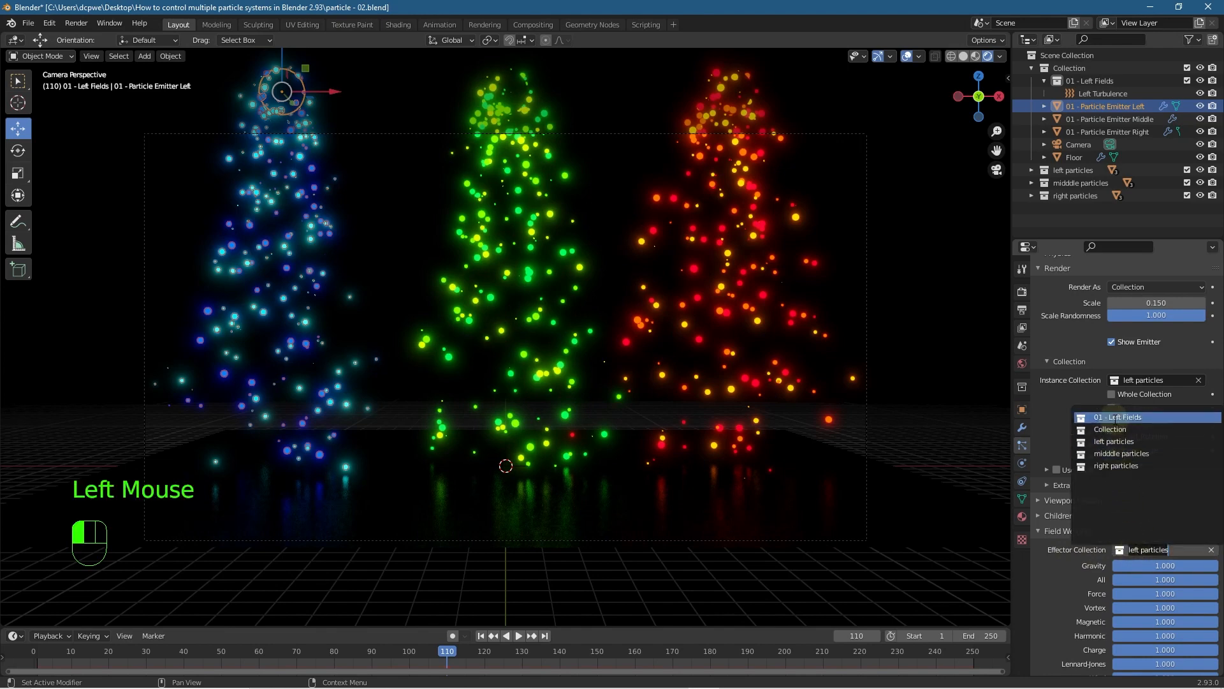
pyautogui.click(1116, 417)
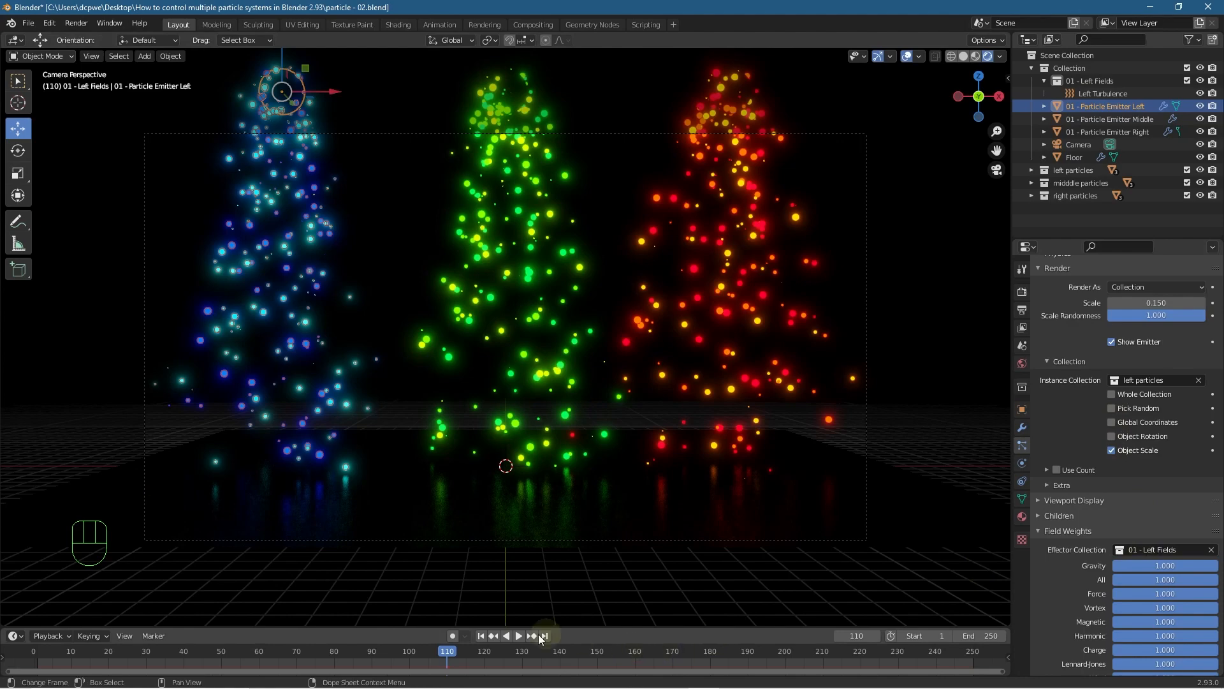
# - Play the animation from the first frame to examine how the three particle streams behave, and stop it
pyautogui.click(480, 635)
pyautogui.click(518, 636)
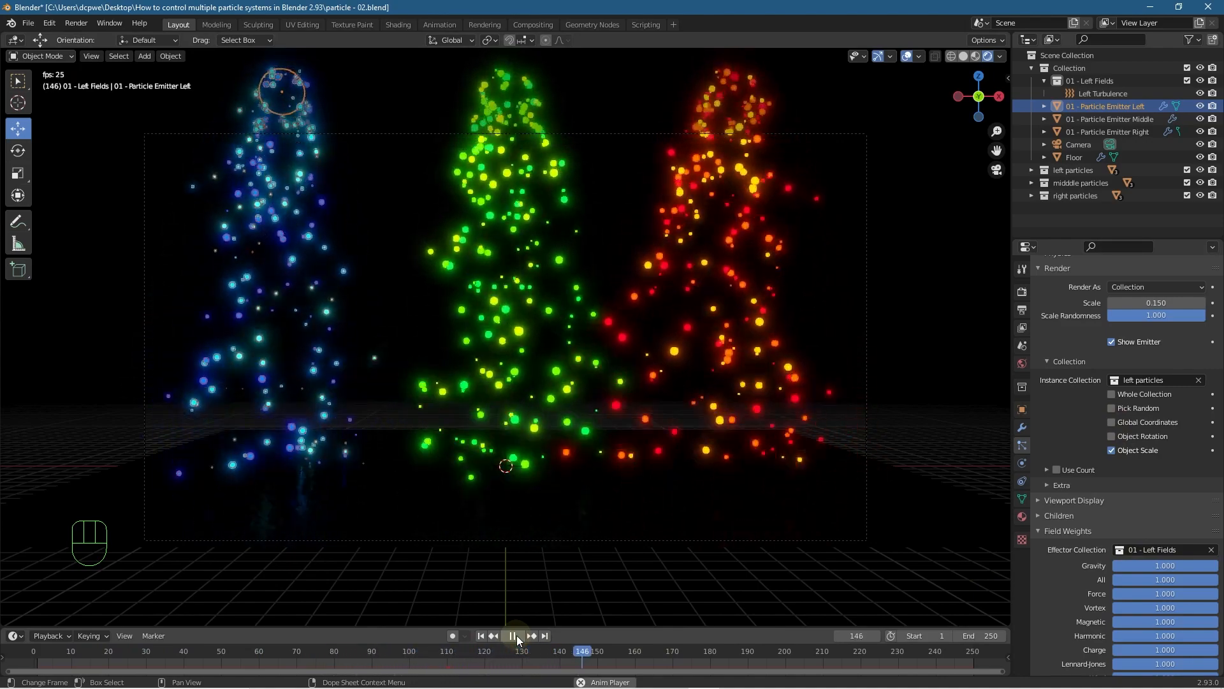
pyautogui.click(514, 637)
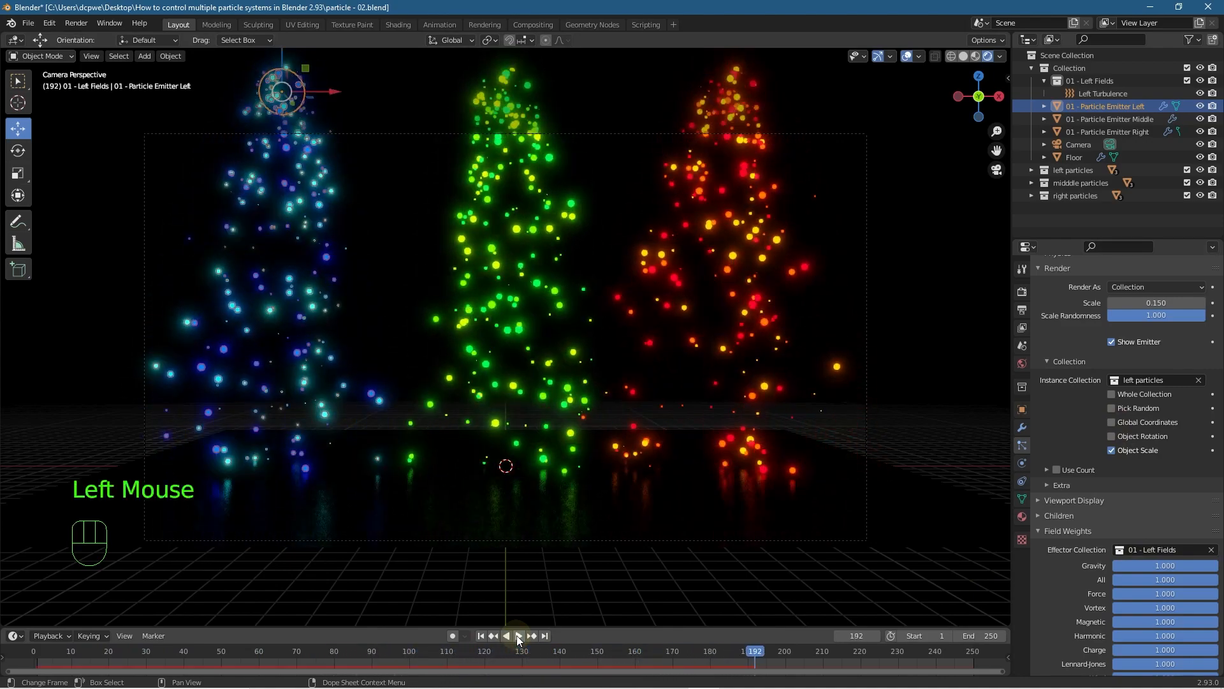
# - Save the file and replay the animation from the first frame, stopping it partway
pyautogui.click(28, 24)
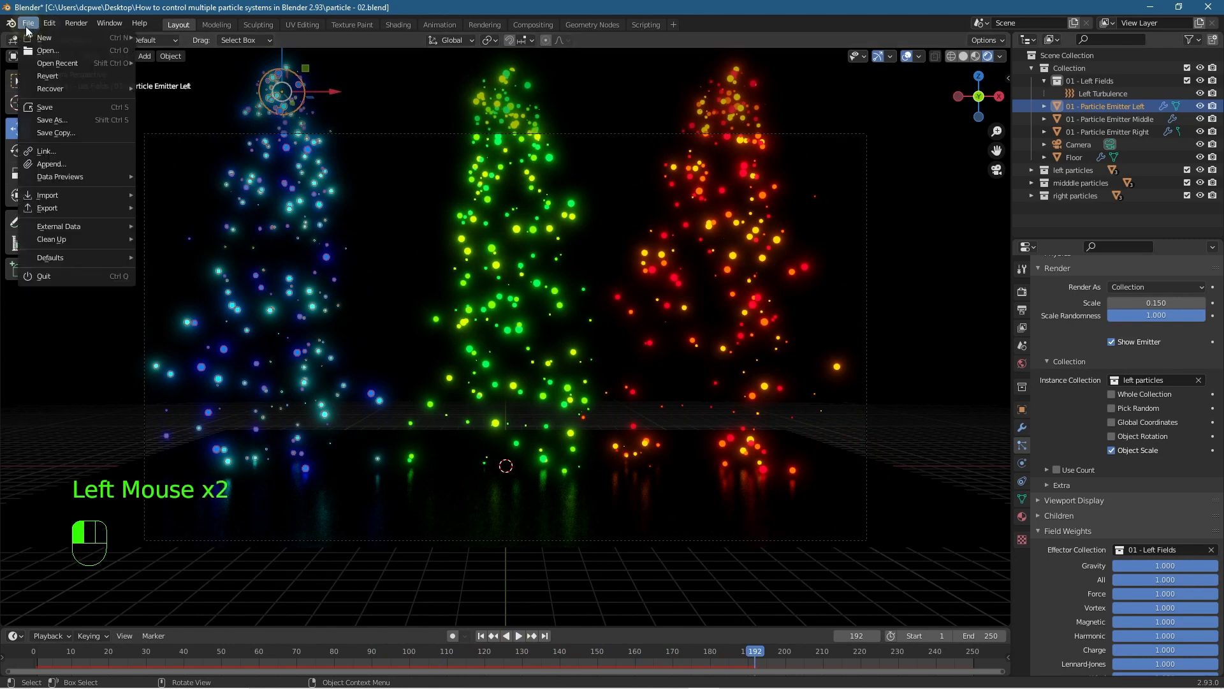
pyautogui.click(52, 106)
pyautogui.click(477, 636)
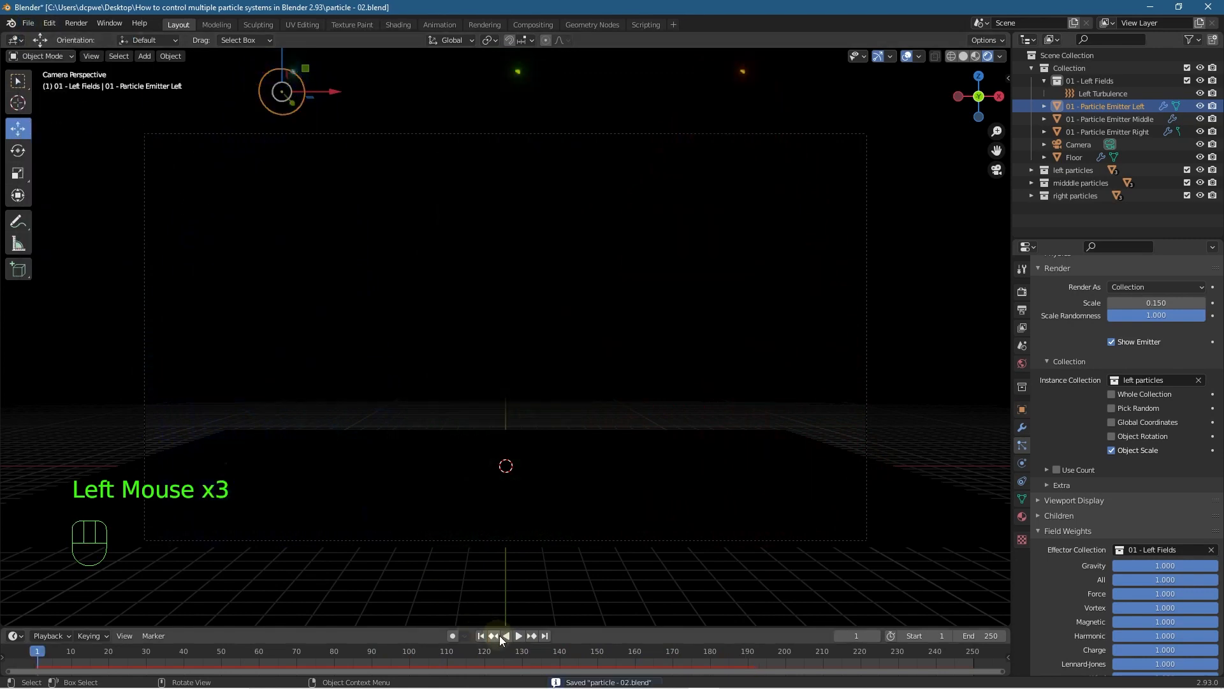
pyautogui.click(519, 636)
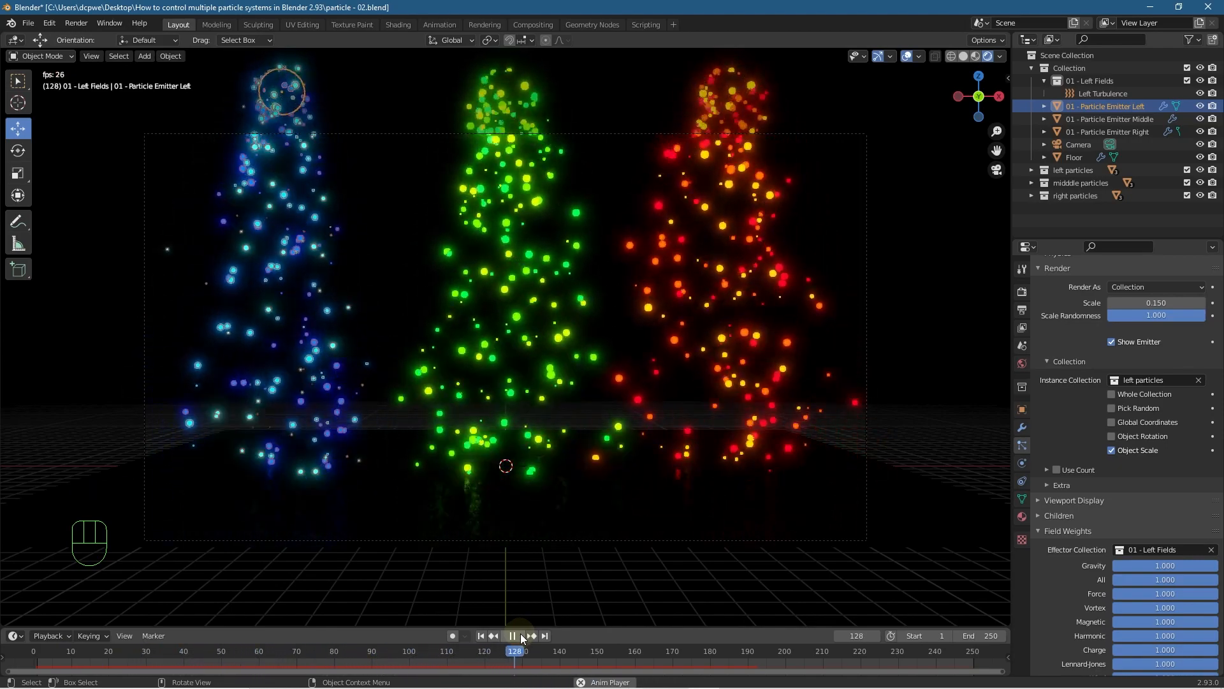
pyautogui.click(521, 635)
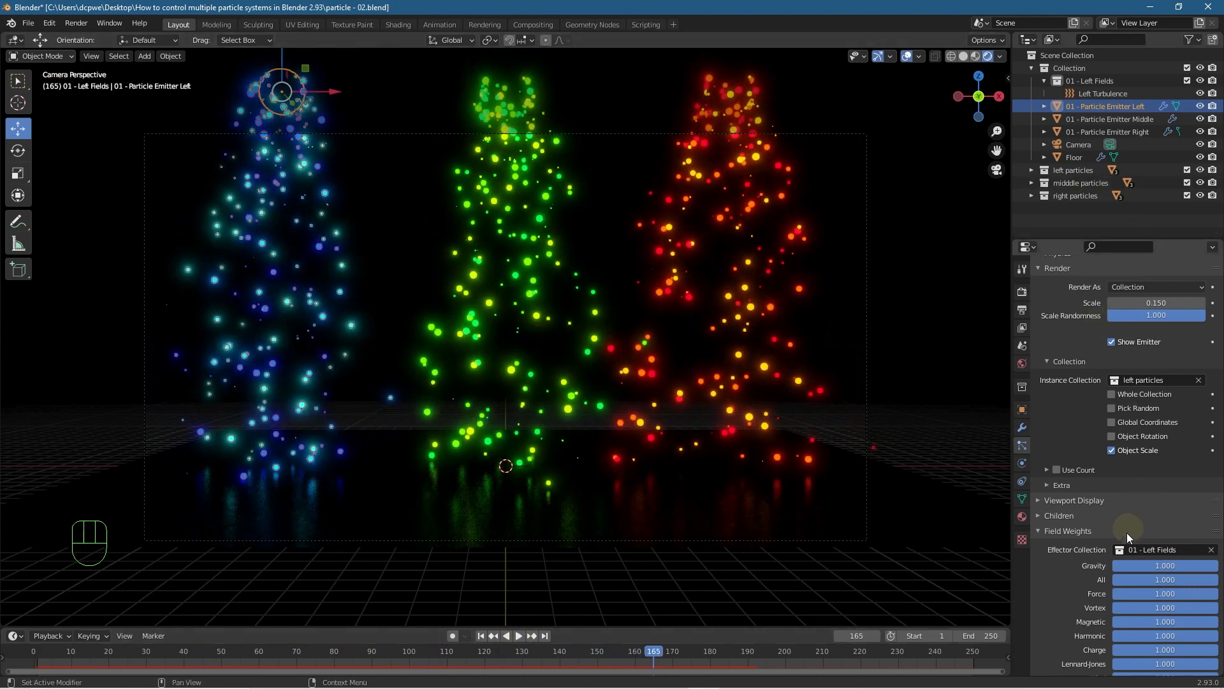
# - Set the Left Turbulence force field's strength to 45.6
pyautogui.click(1095, 94)
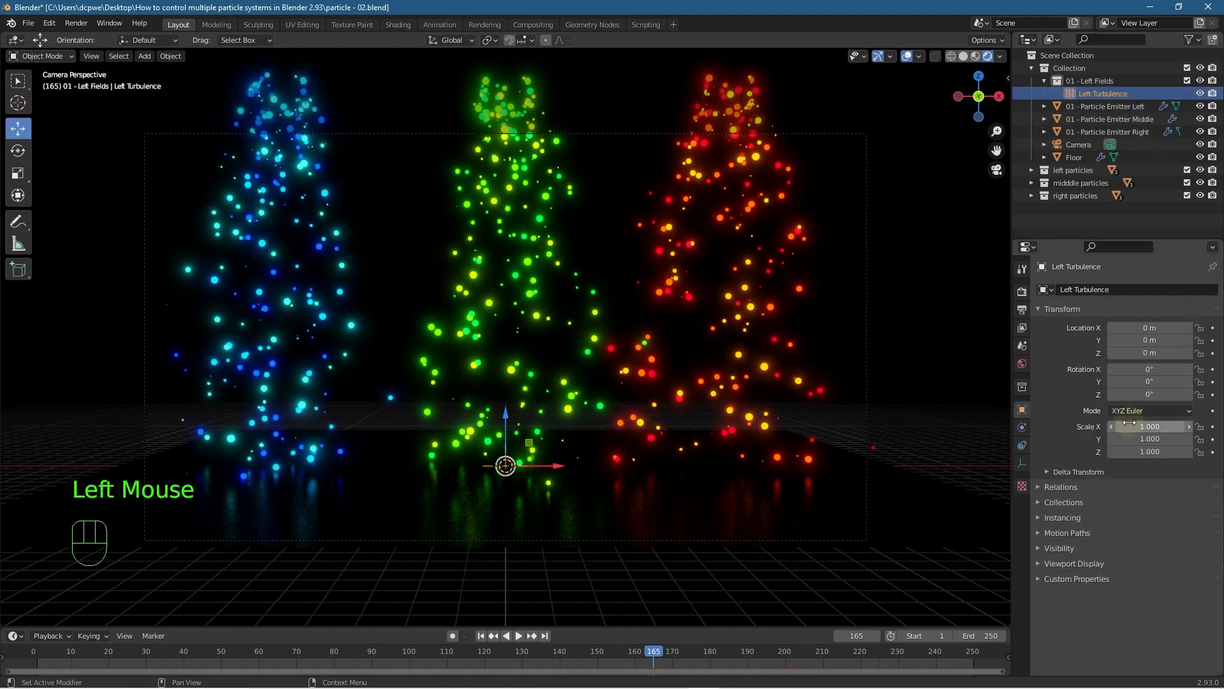
pyautogui.click(1023, 445)
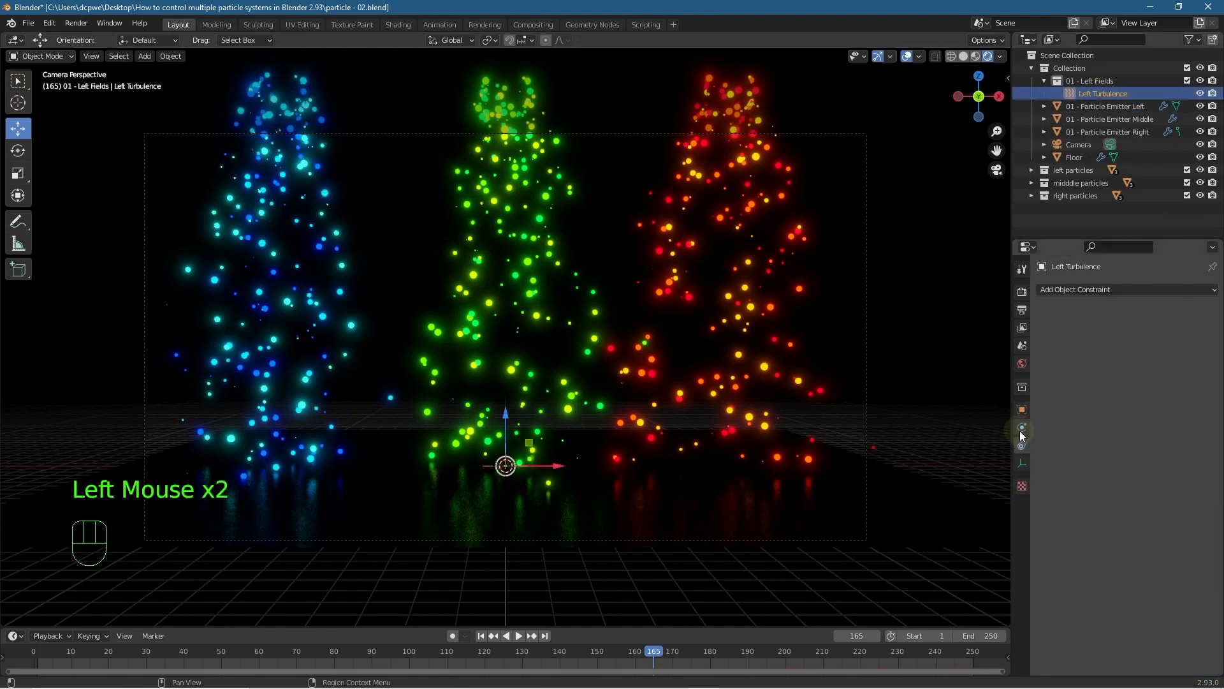
pyautogui.click(1021, 428)
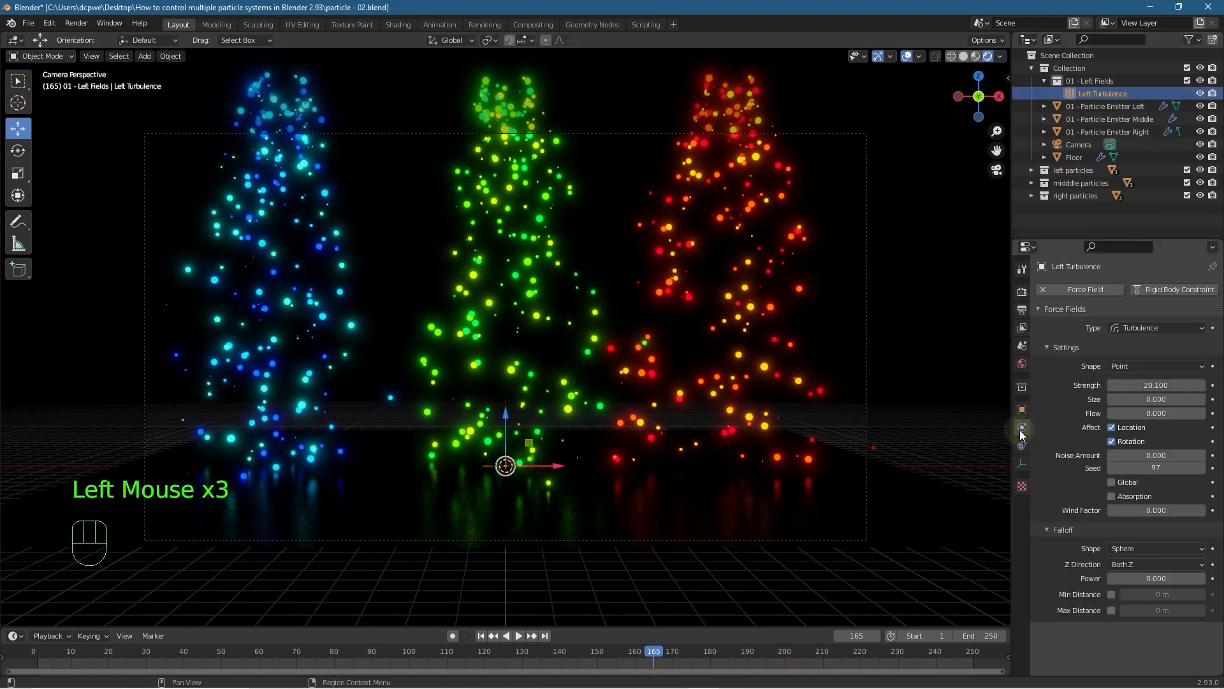
pyautogui.click(1145, 367)
pyautogui.click(1141, 381)
pyautogui.doubleClick(1146, 386)
pyautogui.write('45.6')
pyautogui.press('Return')
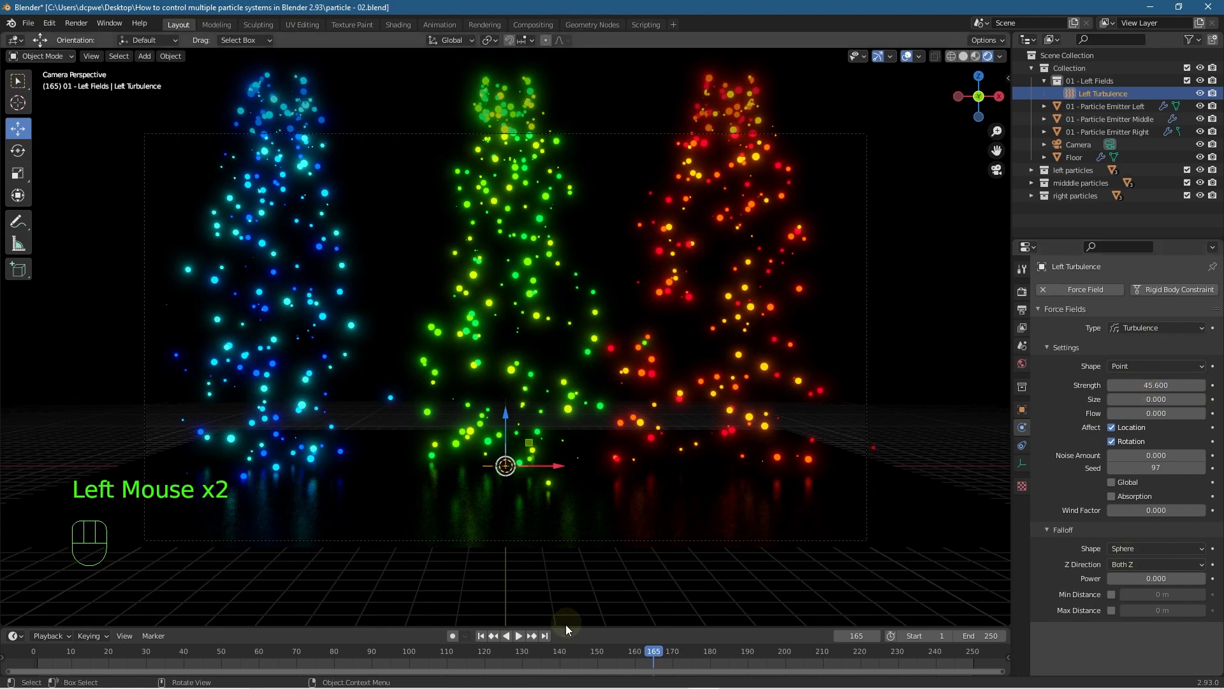
# - Replay the animation from the first frame to examine the stronger turbulence's effect on each emitter, and stop it
pyautogui.click(481, 635)
pyautogui.click(516, 636)
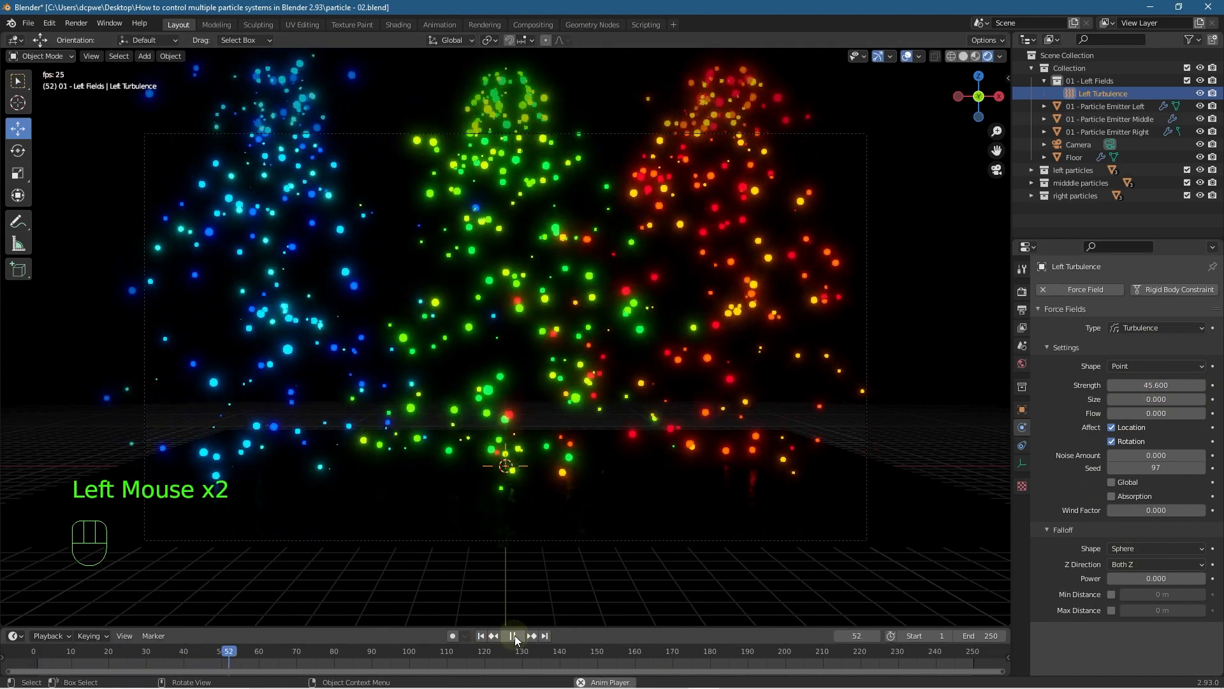
pyautogui.click(514, 635)
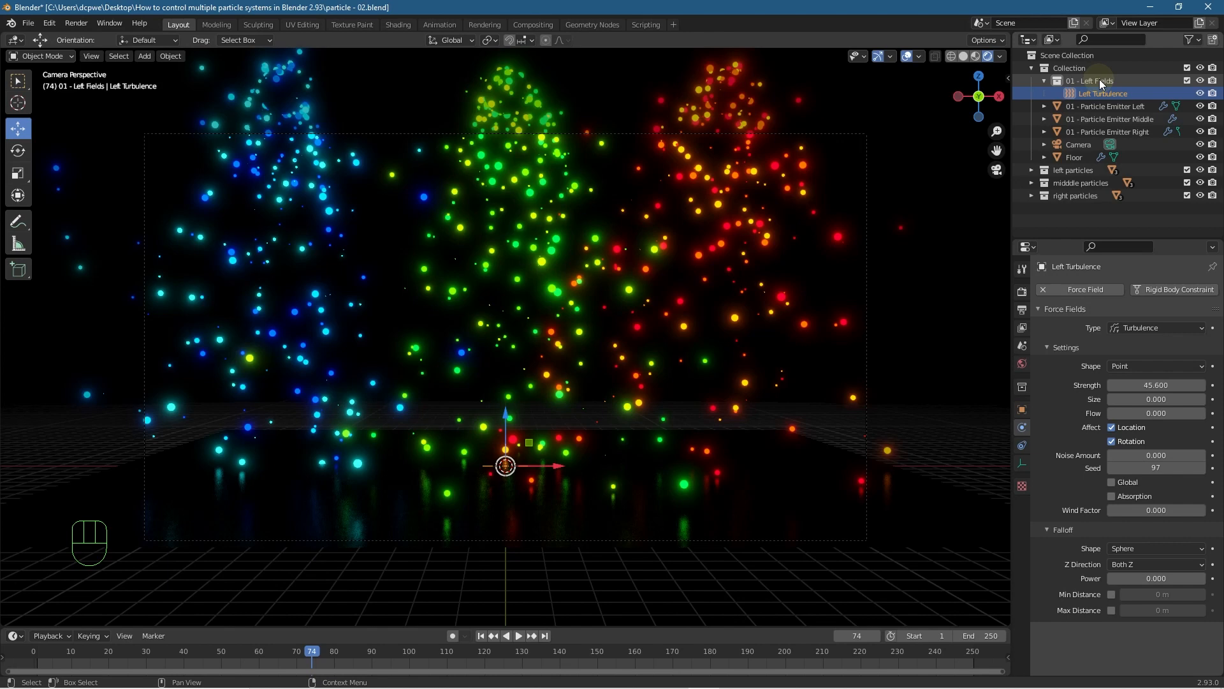
# - Move the 01 - Left Fields collection out of Collection to directly under Scene Collection and collapse it
pyautogui.click(1045, 81)
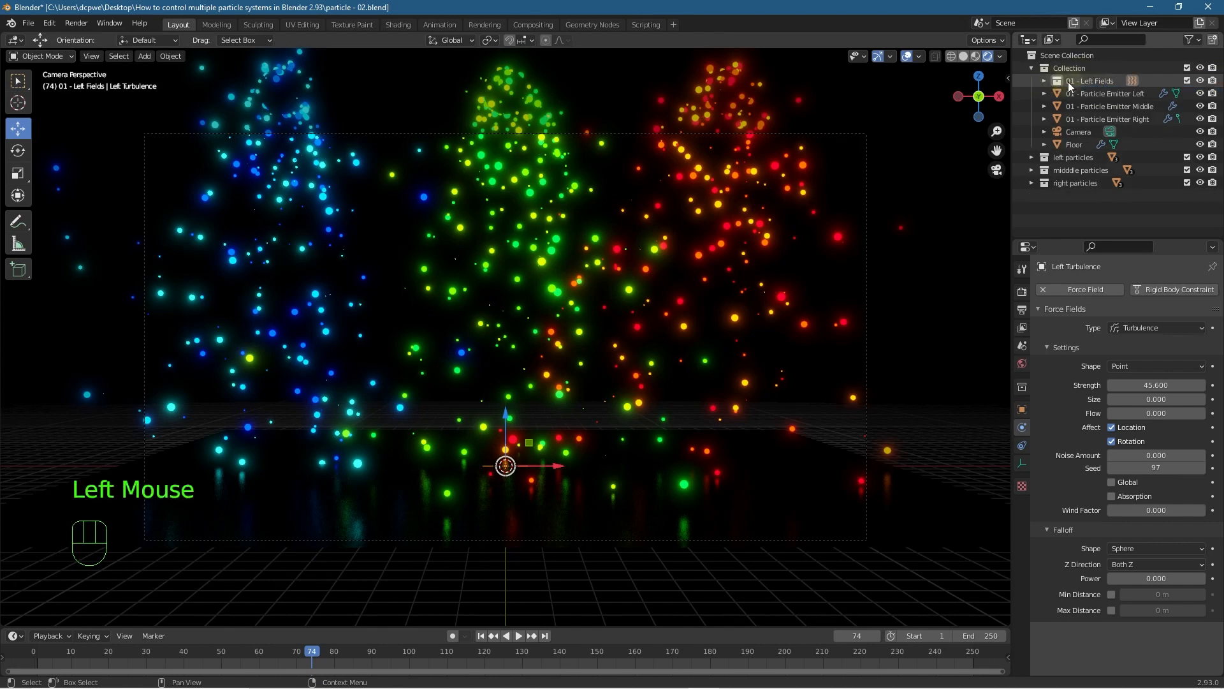
pyautogui.moveTo(1094, 82); pyautogui.dragTo(1070, 52)
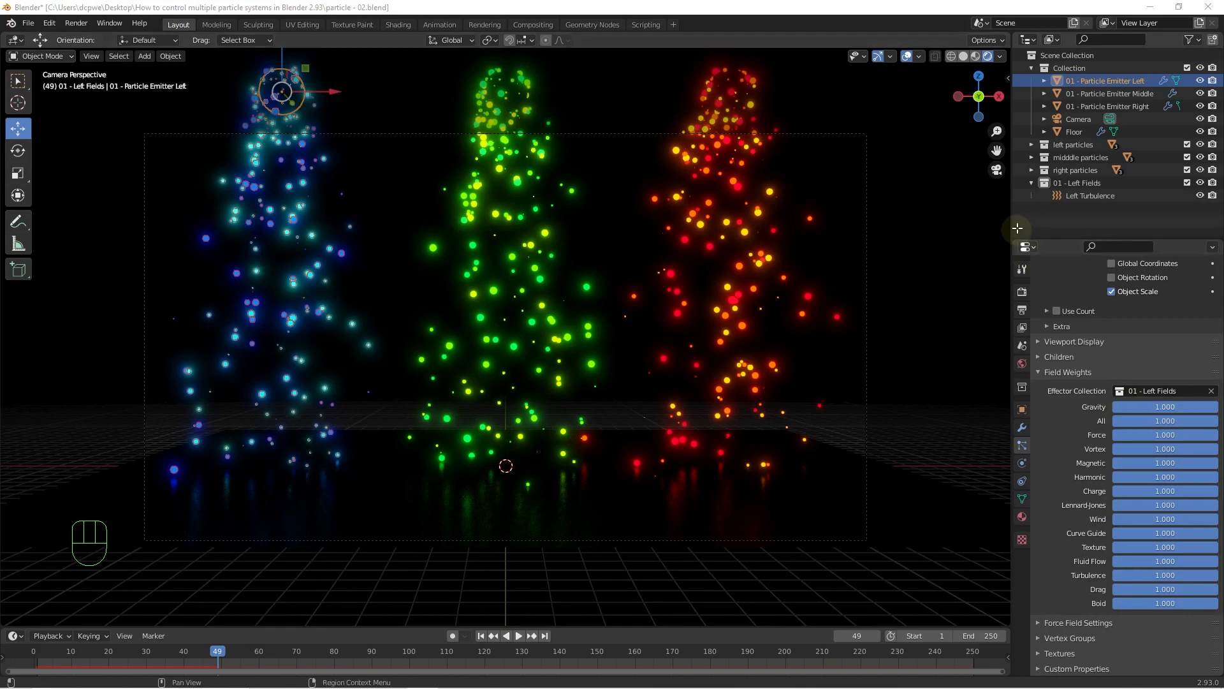
pyautogui.click(1031, 183)
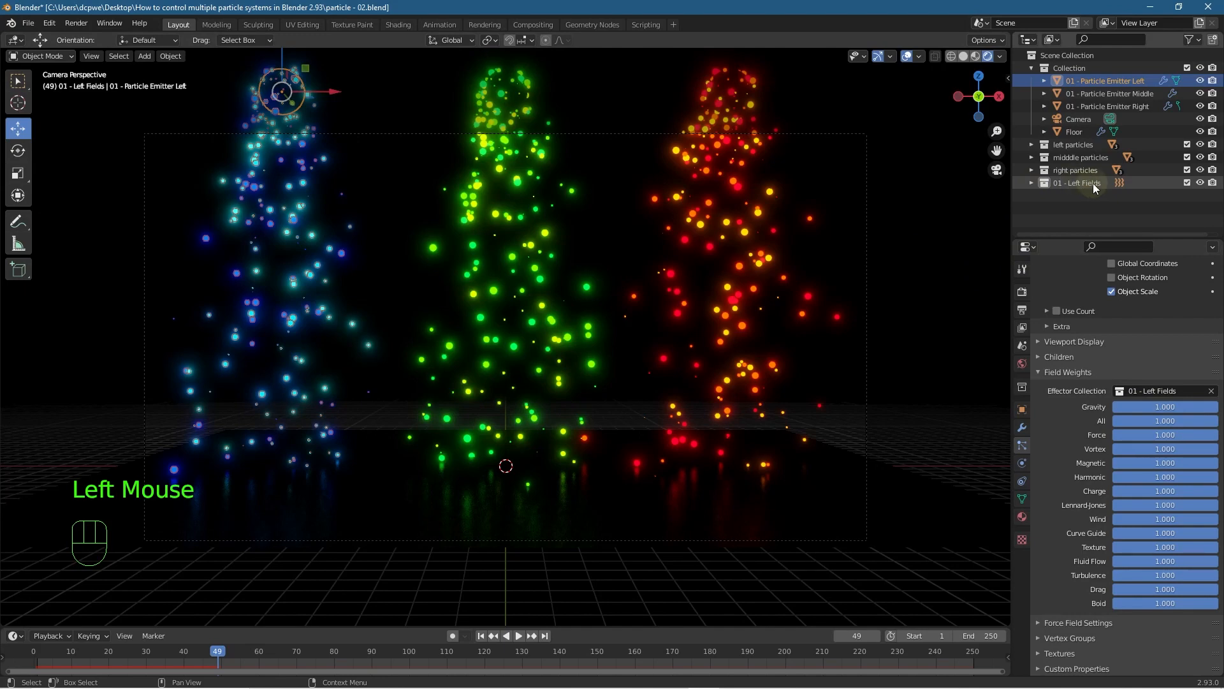
# - Duplicate the 01 - Left Fields collection and rename the copy as 01 - Middle Fields
pyautogui.rightClick(1093, 182)
pyautogui.click(1084, 196)
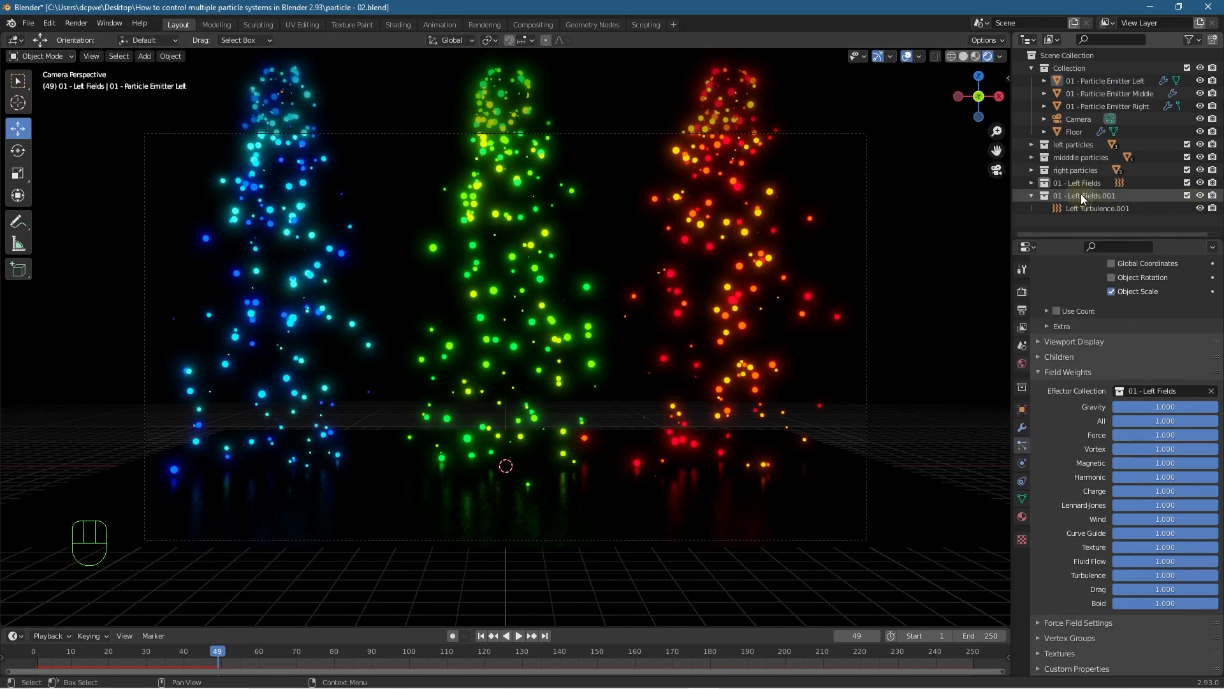
pyautogui.click(1082, 196)
pyautogui.doubleClick(1092, 193)
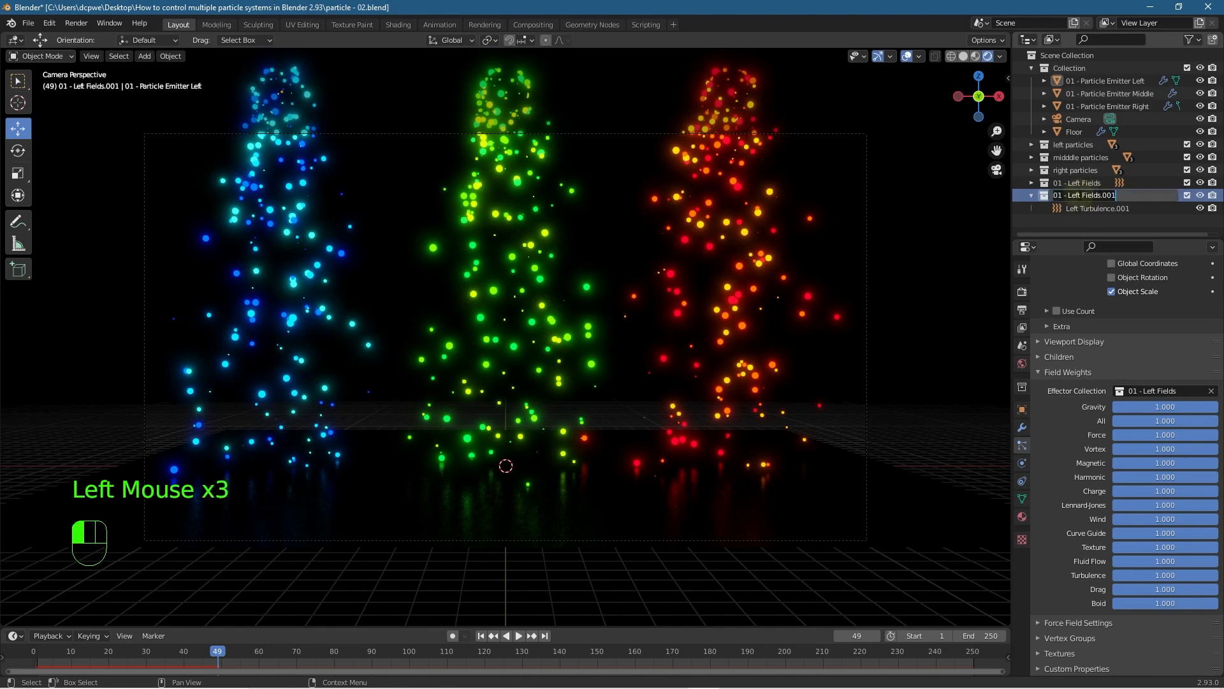
pyautogui.hotkey('ctrl', 'shift', 'Left')
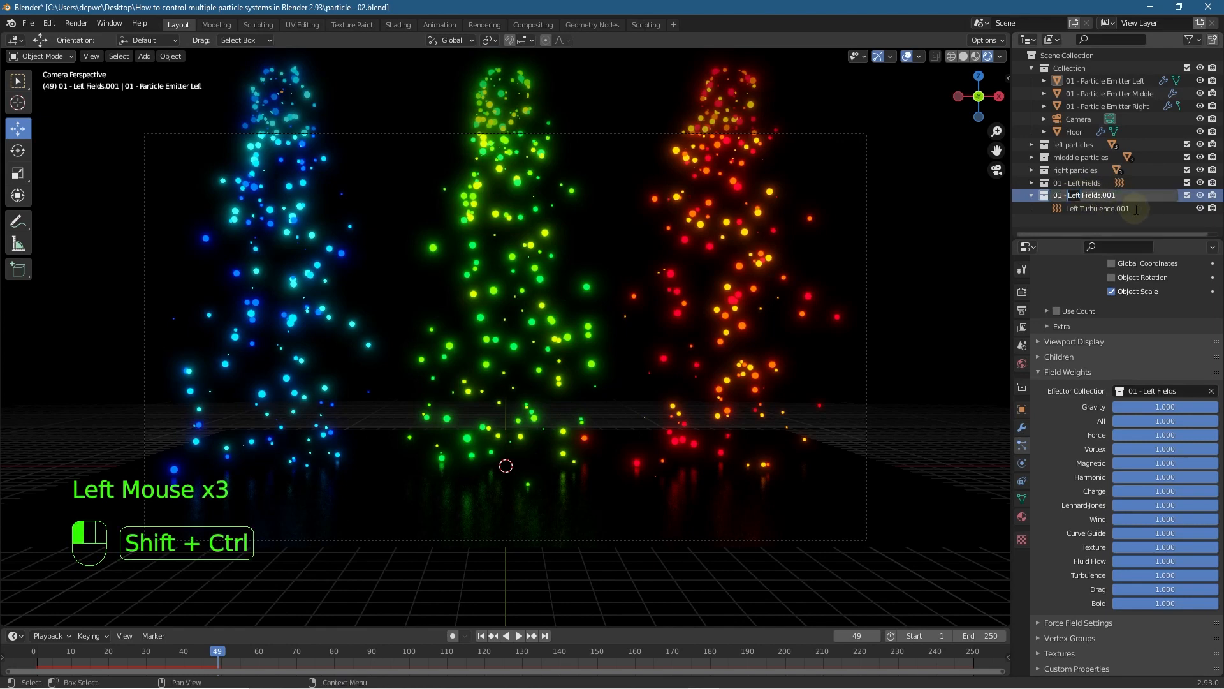
pyautogui.write('Middl')
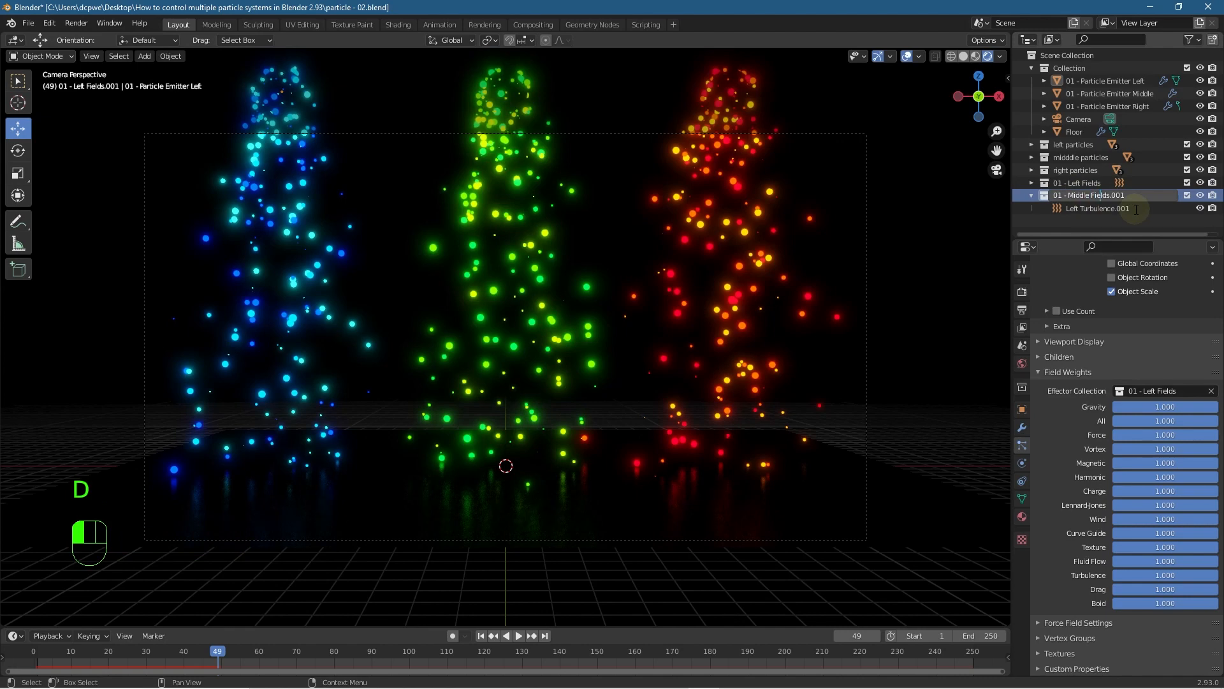
pyautogui.press('BackSpace')
pyautogui.press('BackSpace')
pyautogui.press('Return')
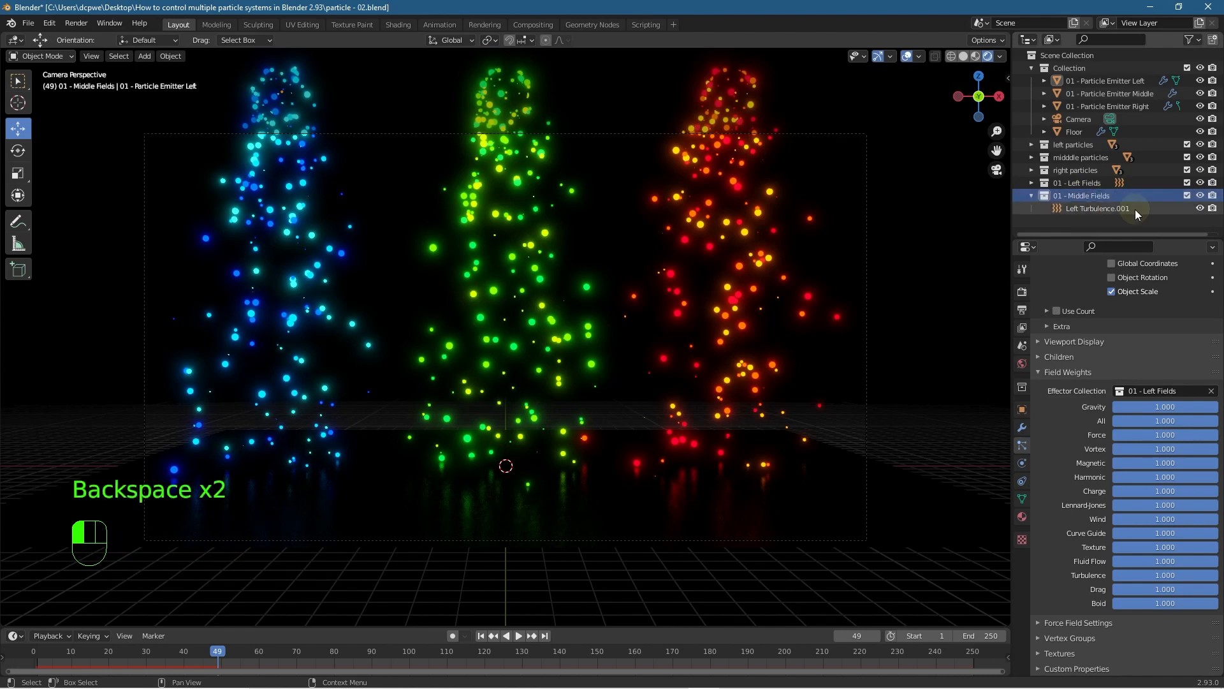
# - Rename the turbulence object inside 01 - Middle Fields as Middle Turbulence and collapse the collection
pyautogui.click(1092, 211)
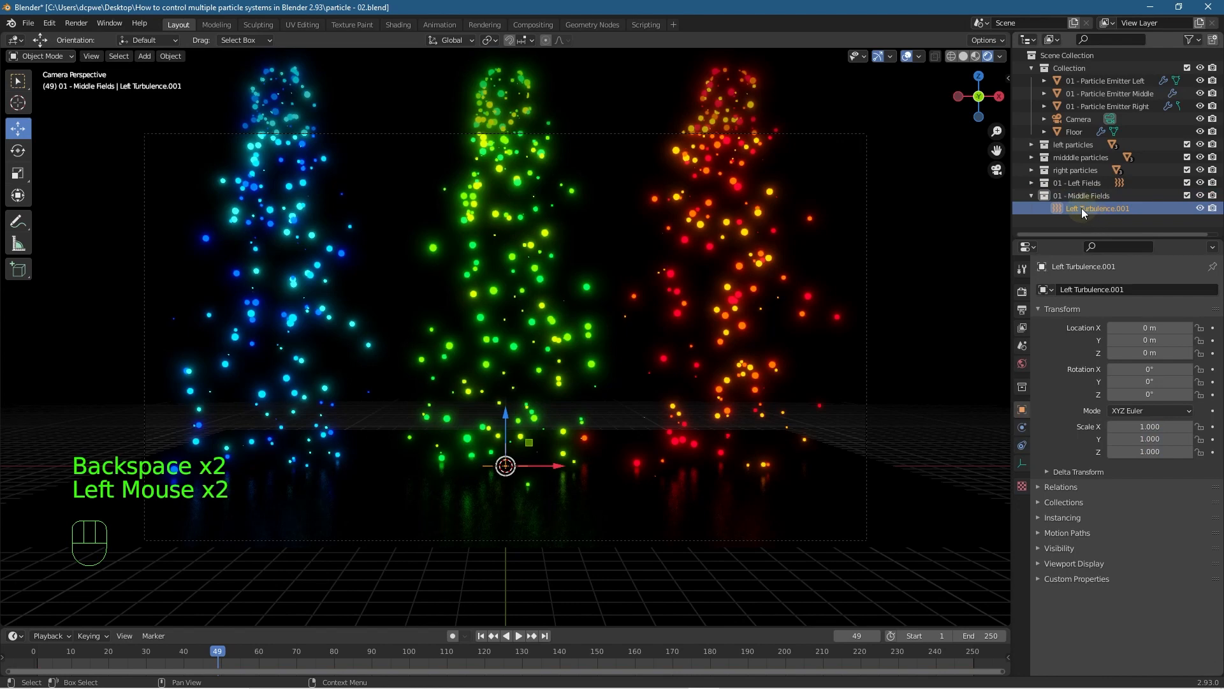
pyautogui.doubleClick(1082, 211)
pyautogui.press('shift')
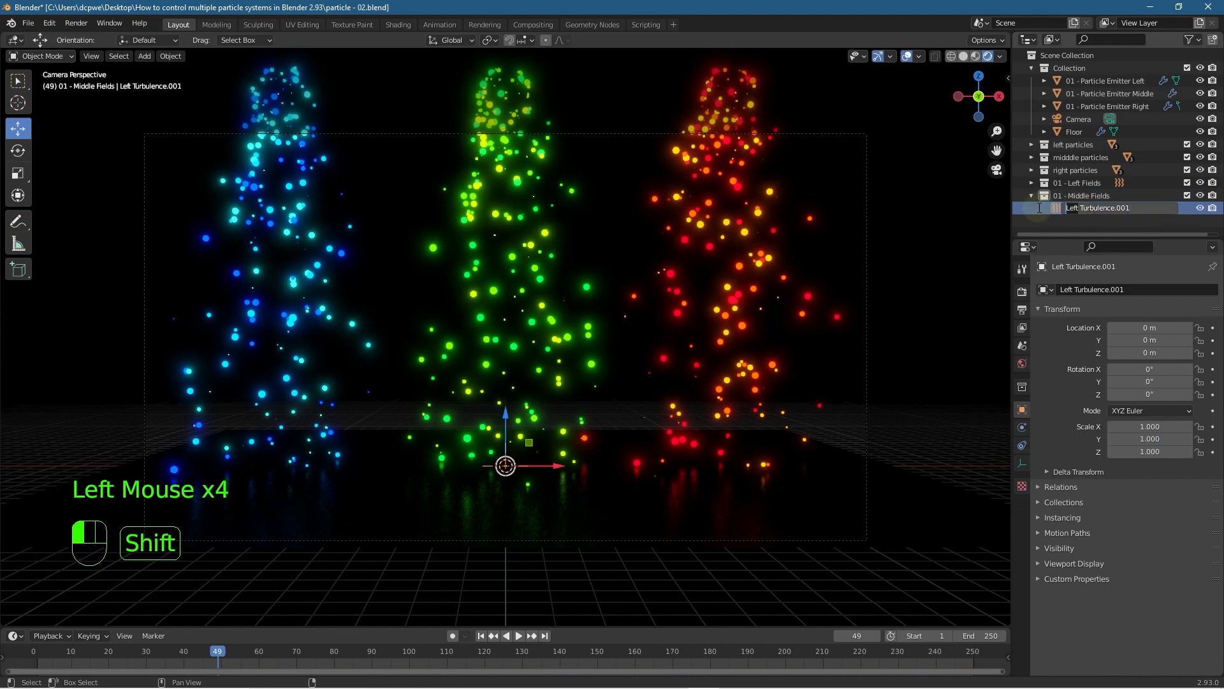
pyautogui.write('Middle')
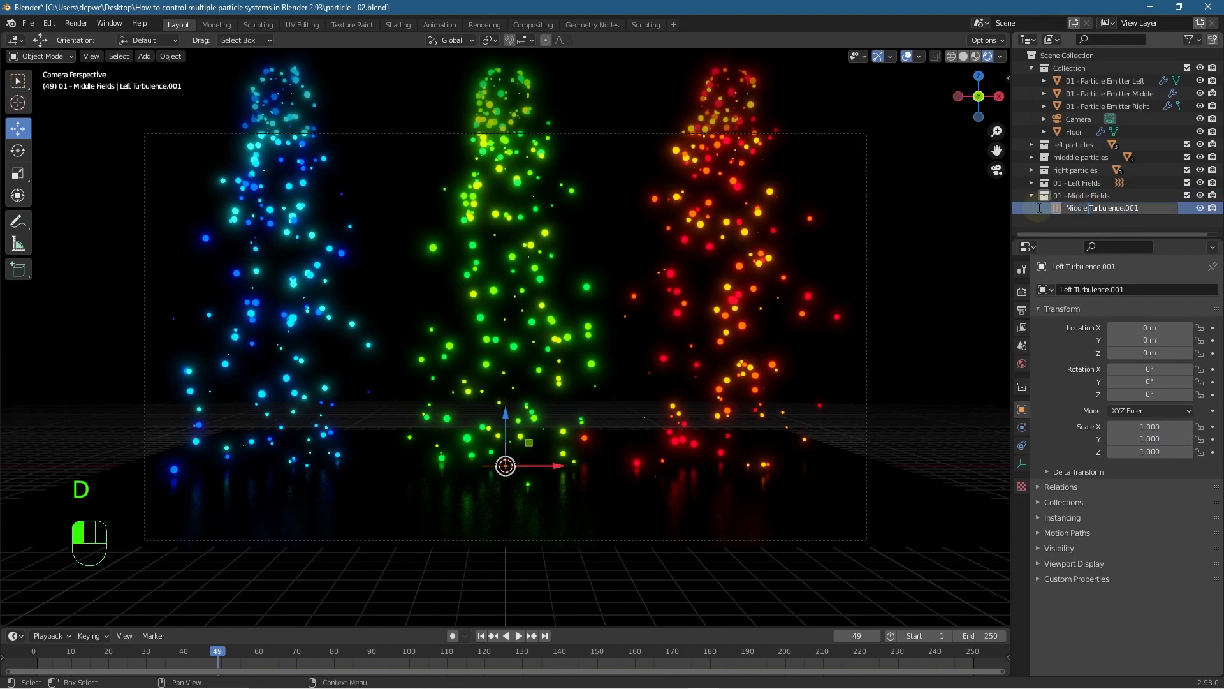
pyautogui.press('BackSpace')
pyautogui.press('BackSpace')
pyautogui.click(1040, 208)
pyautogui.click(1034, 195)
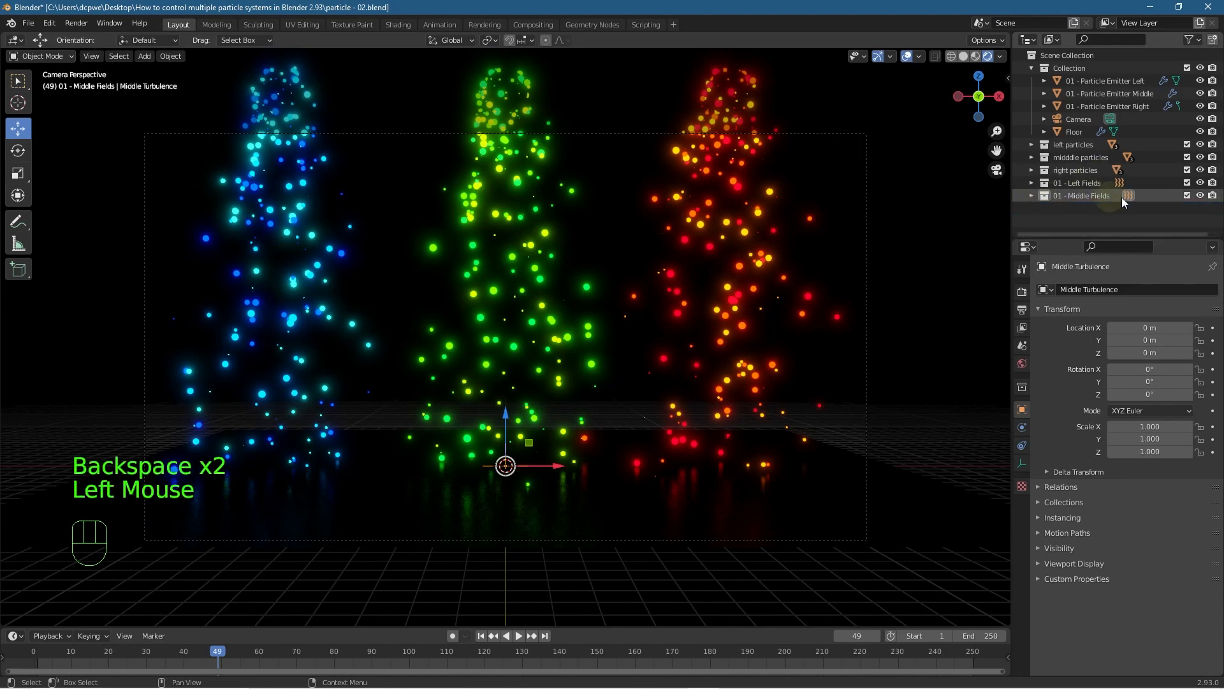
# - Duplicate the 01 - Middle Fields collection and rename the copy as 01 -Right Fields
pyautogui.rightClick(1099, 195)
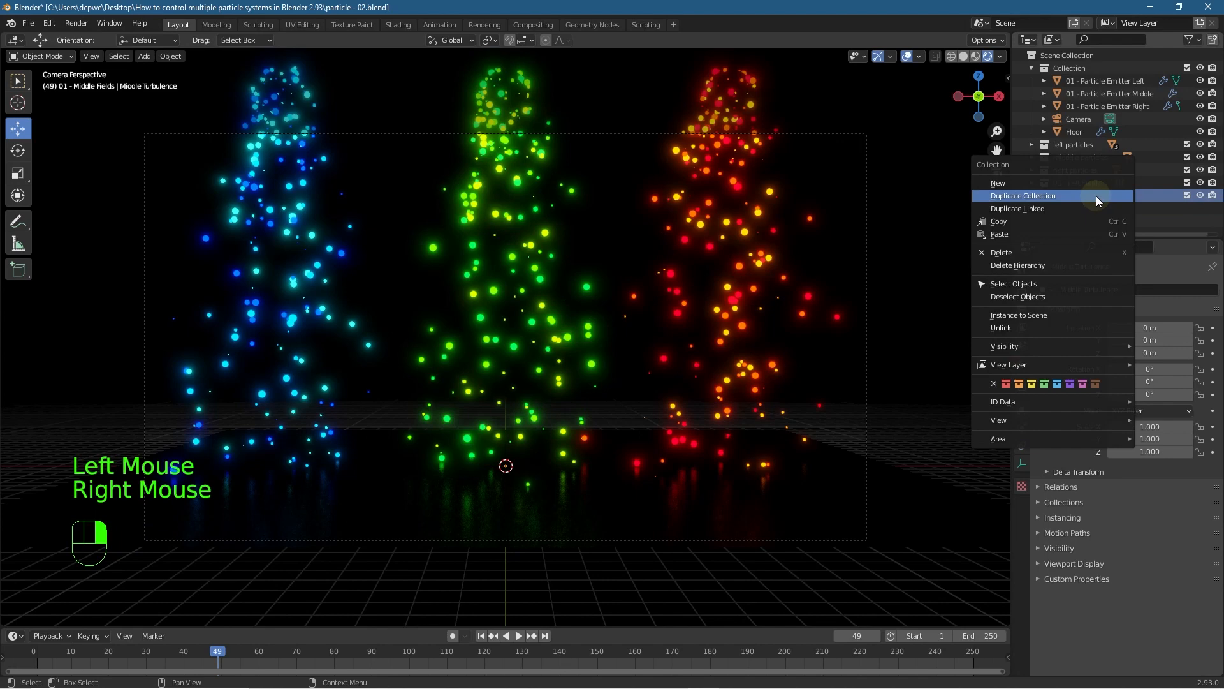
pyautogui.click(1096, 197)
pyautogui.click(1095, 209)
pyautogui.doubleClick(1094, 210)
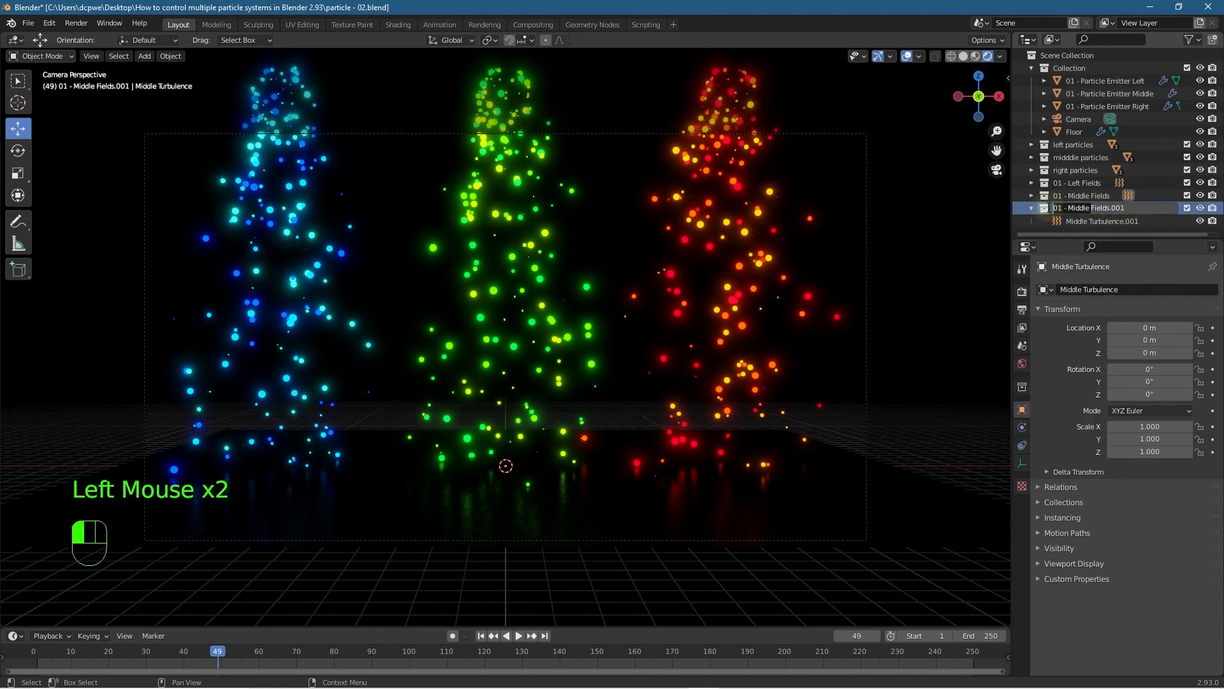
pyautogui.write('Right')
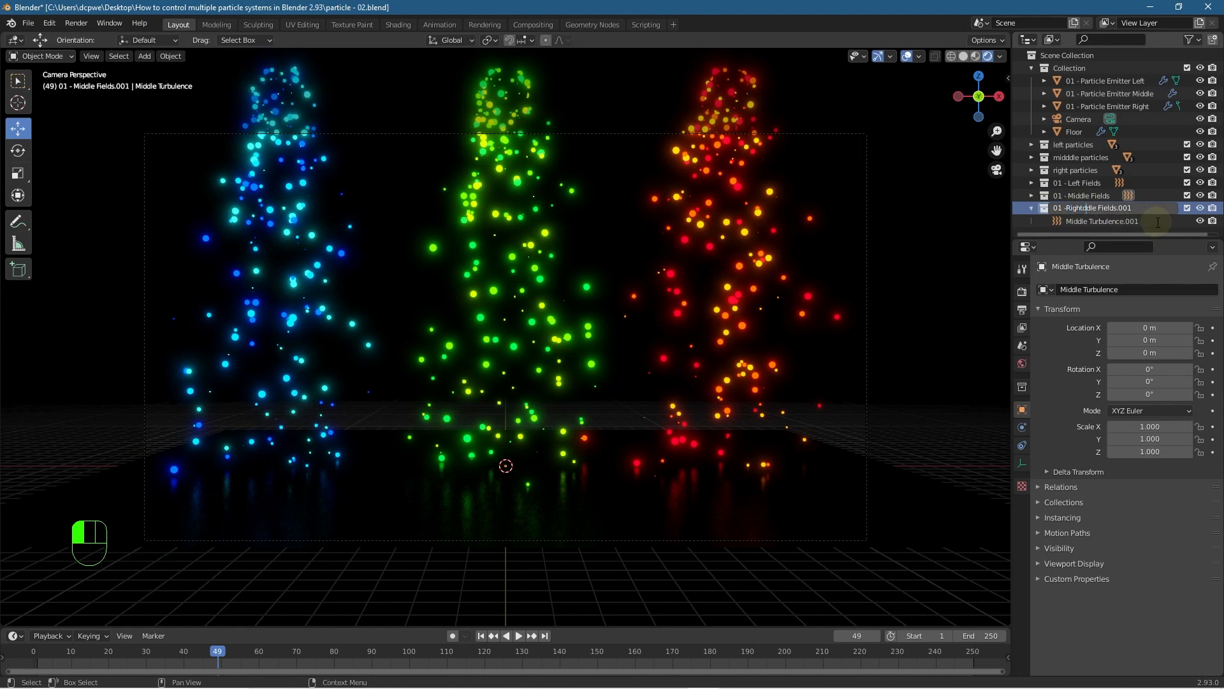
pyautogui.press('Delete')
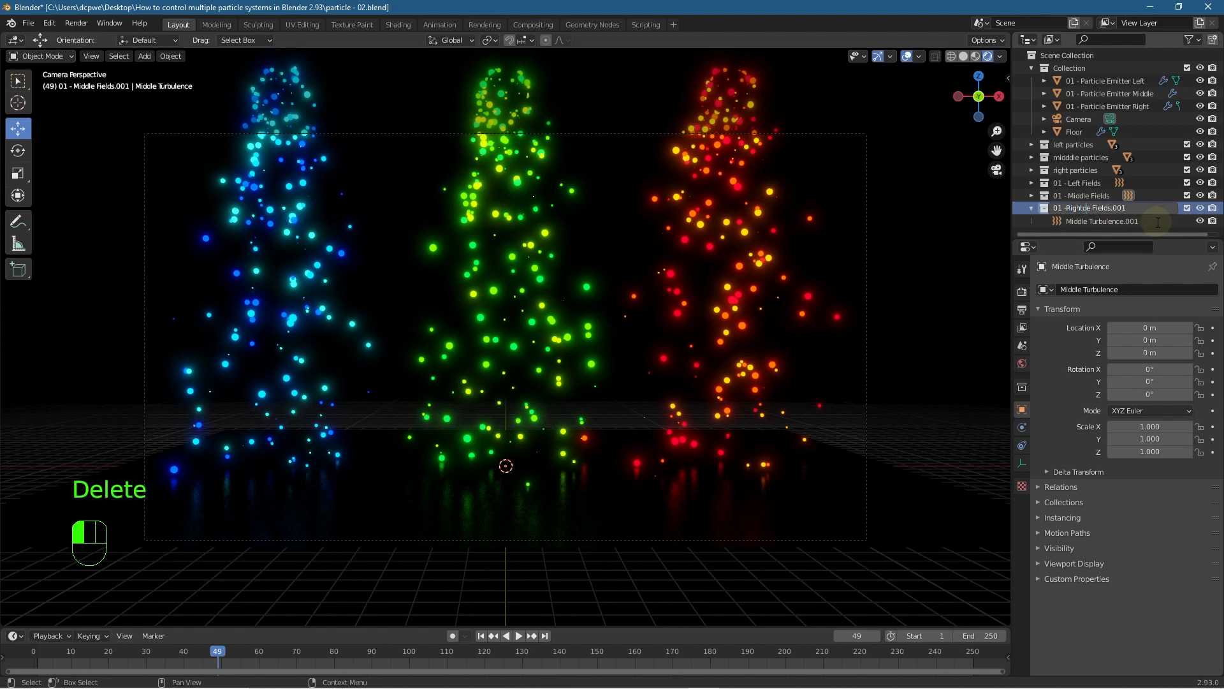
pyautogui.press('Right')
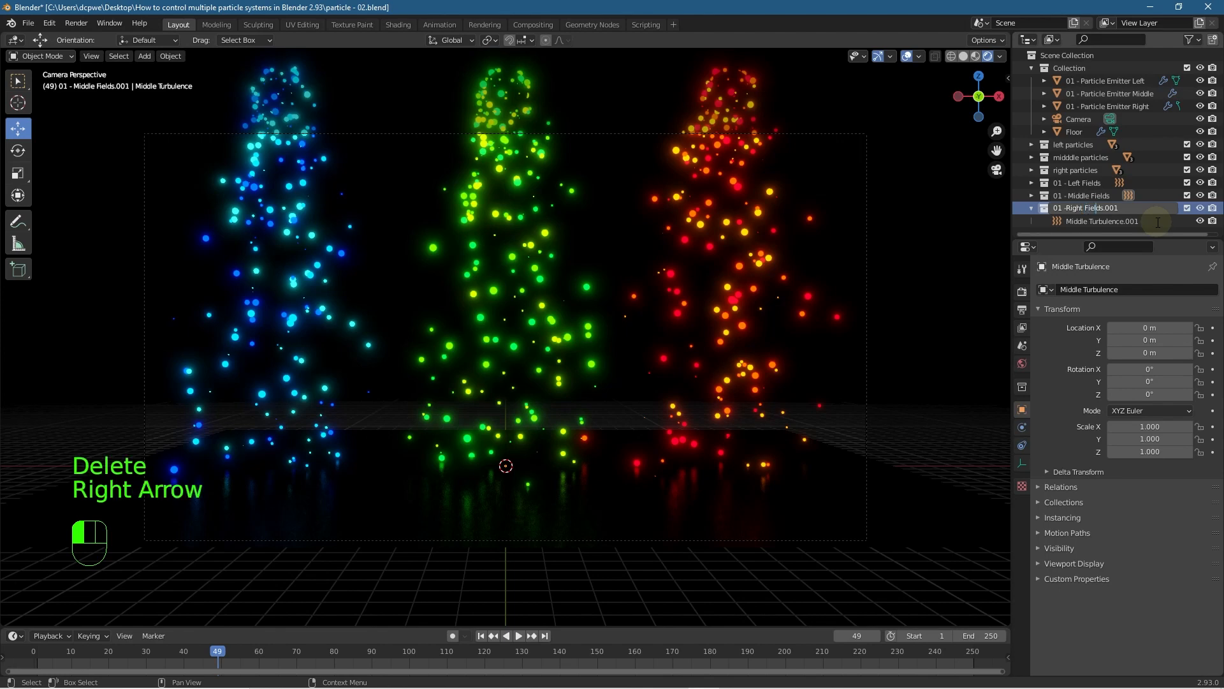
pyautogui.press('BackSpace')
pyautogui.press('BackSpace')
pyautogui.press('Return')
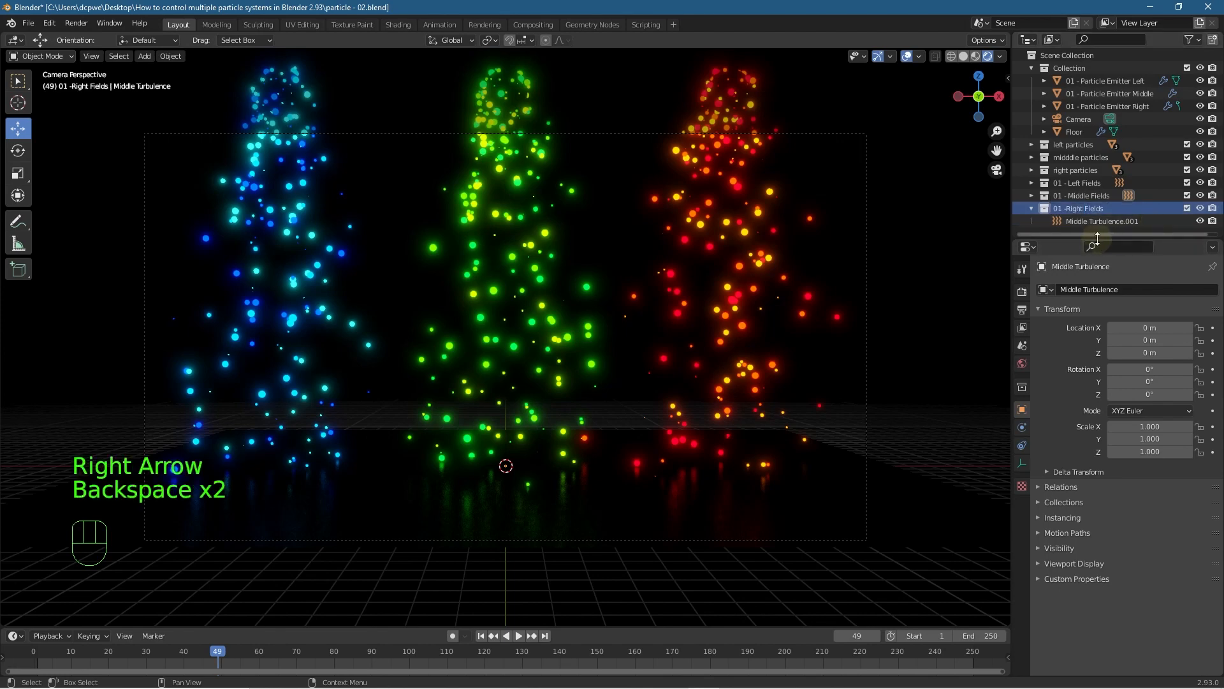
# - Rename the turbulence object inside 01 -Right Fields as Right Turbulence and collapse the collection
pyautogui.click(1082, 220)
pyautogui.doubleClick(1082, 220)
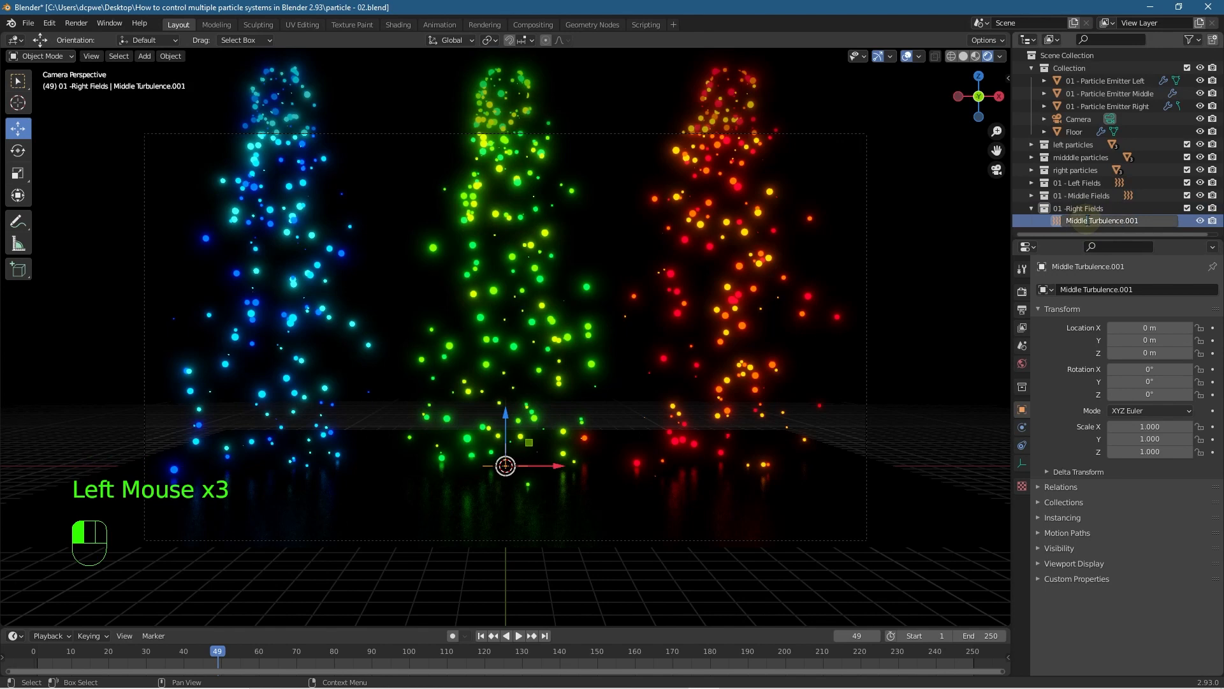
pyautogui.write('R')
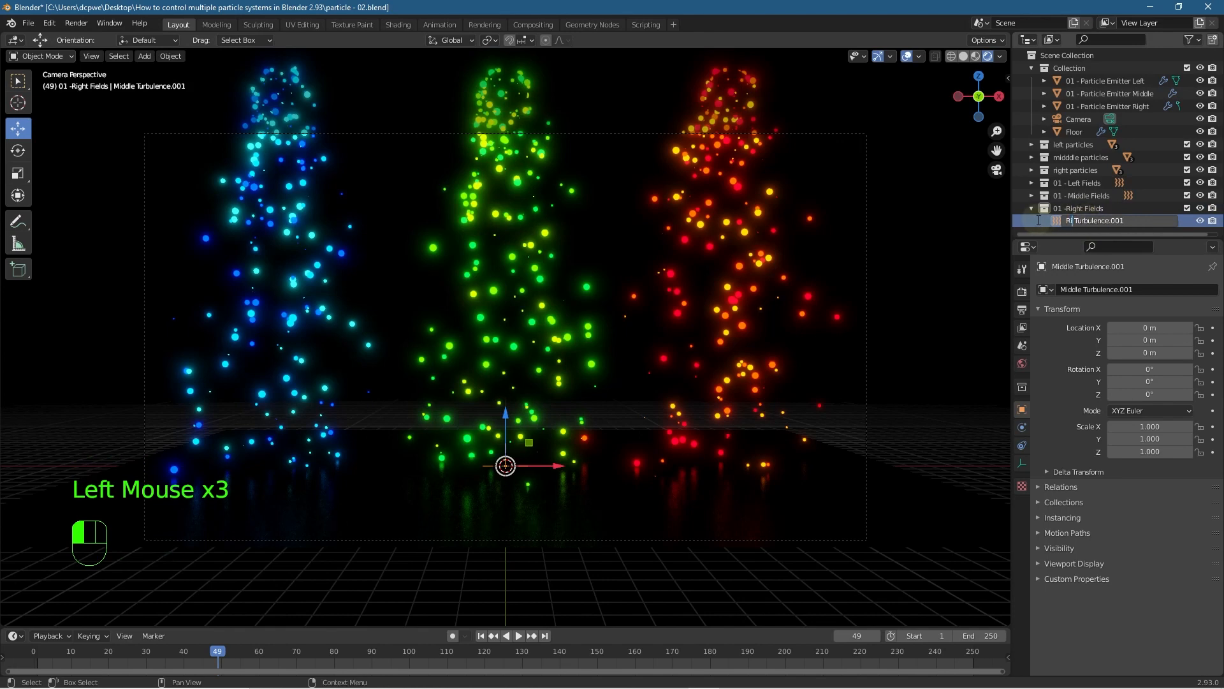
pyautogui.write('ight')
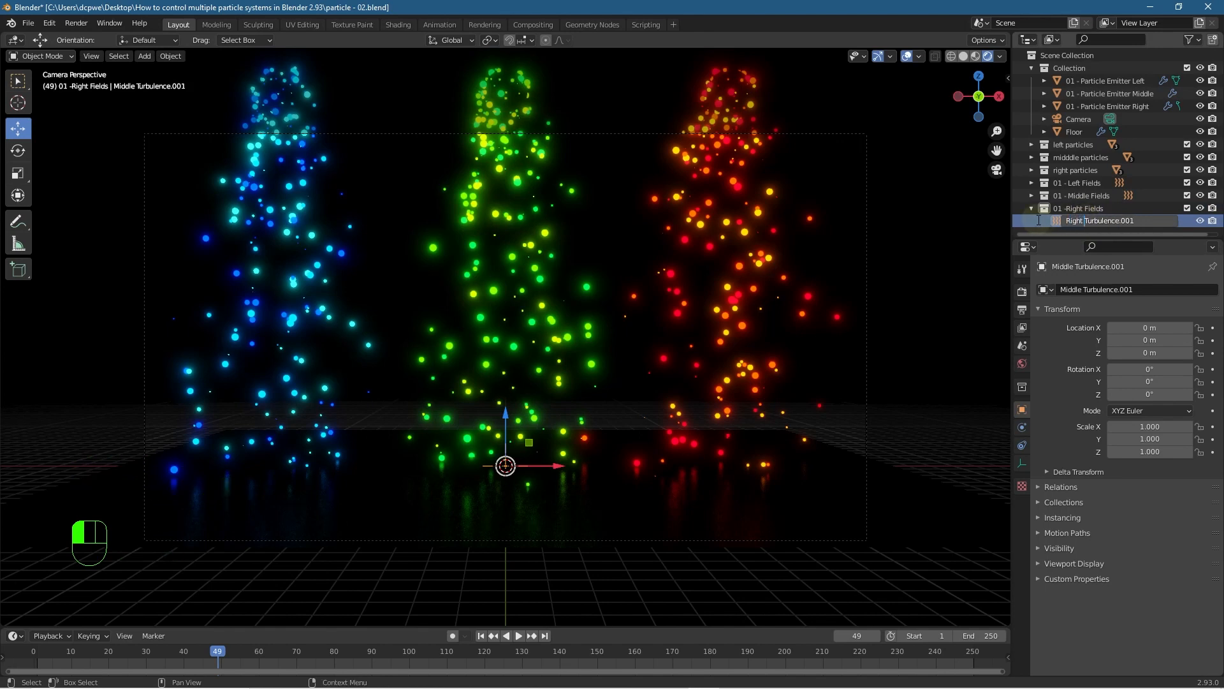
pyautogui.press('BackSpace')
pyautogui.press('BackSpace')
pyautogui.click(1038, 219)
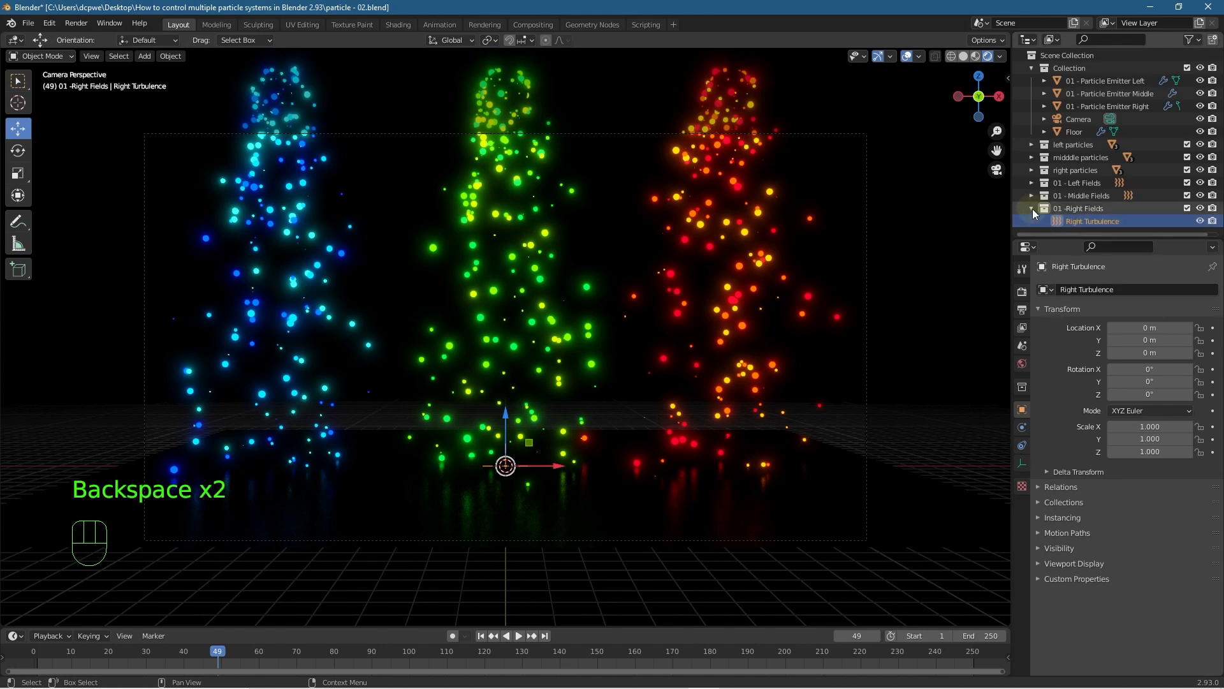
pyautogui.click(1032, 209)
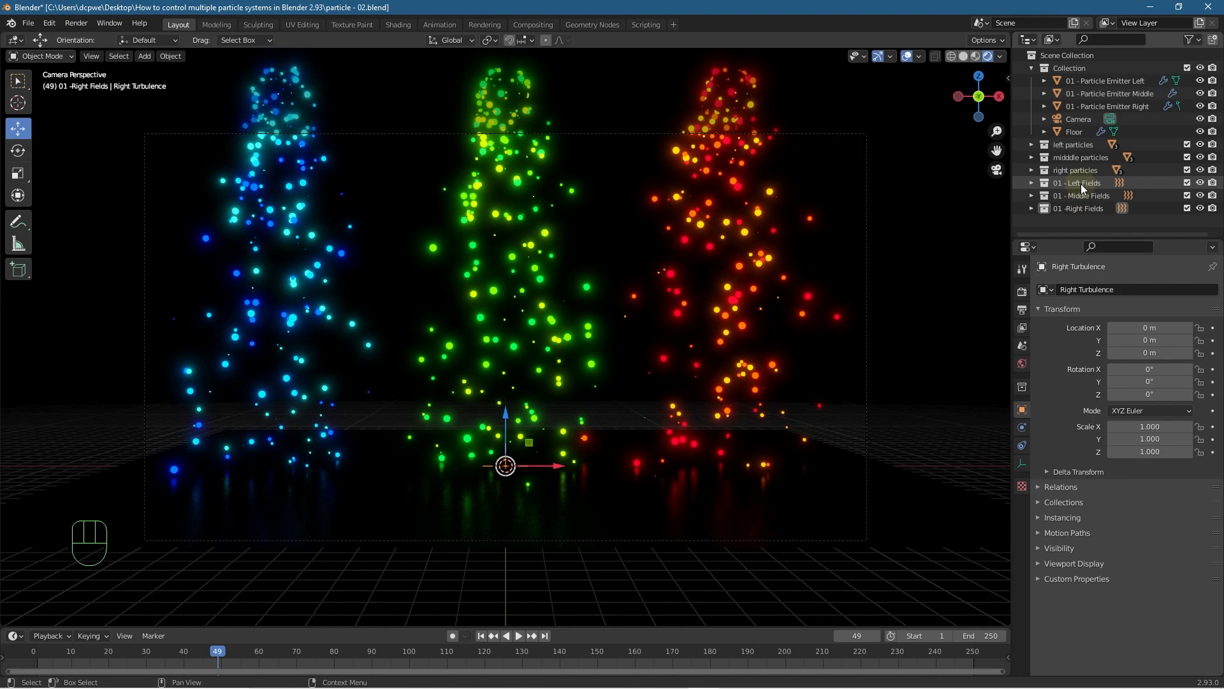
# - Check the left emitter's field weights and assign 01 - Middle Fields as the middle emitter's effector collection
pyautogui.click(281, 103)
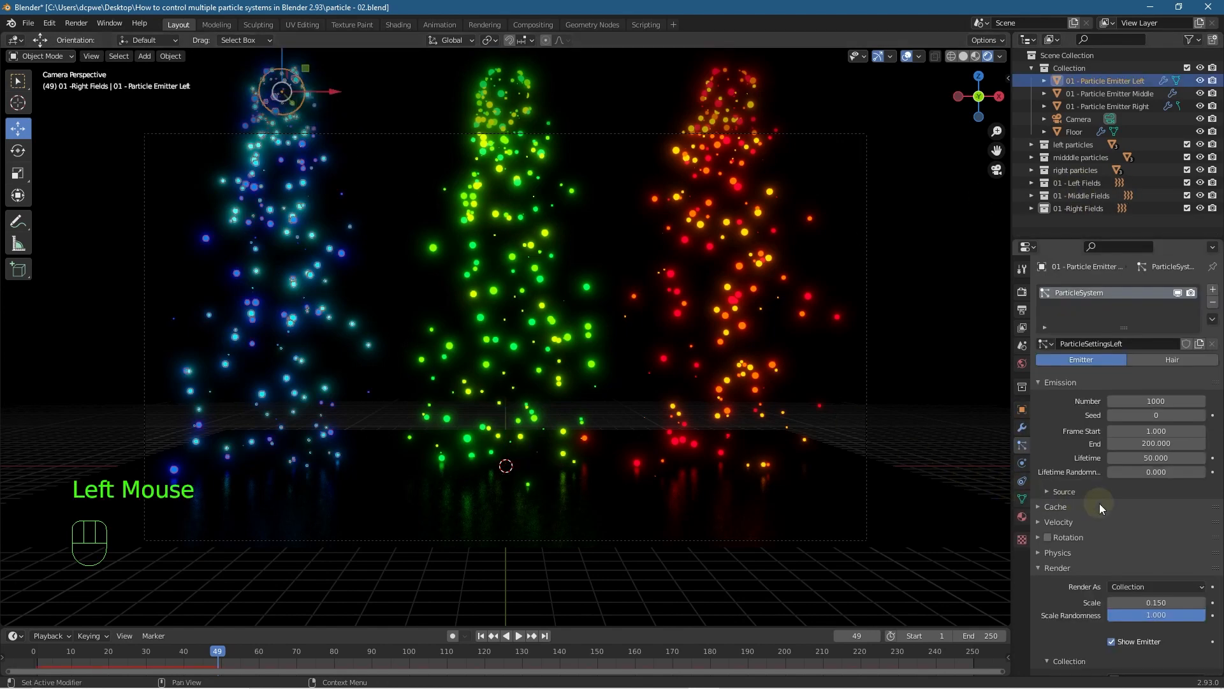
pyautogui.scroll(-5, 1116, 510)
pyautogui.scroll(-9, 1064, 448)
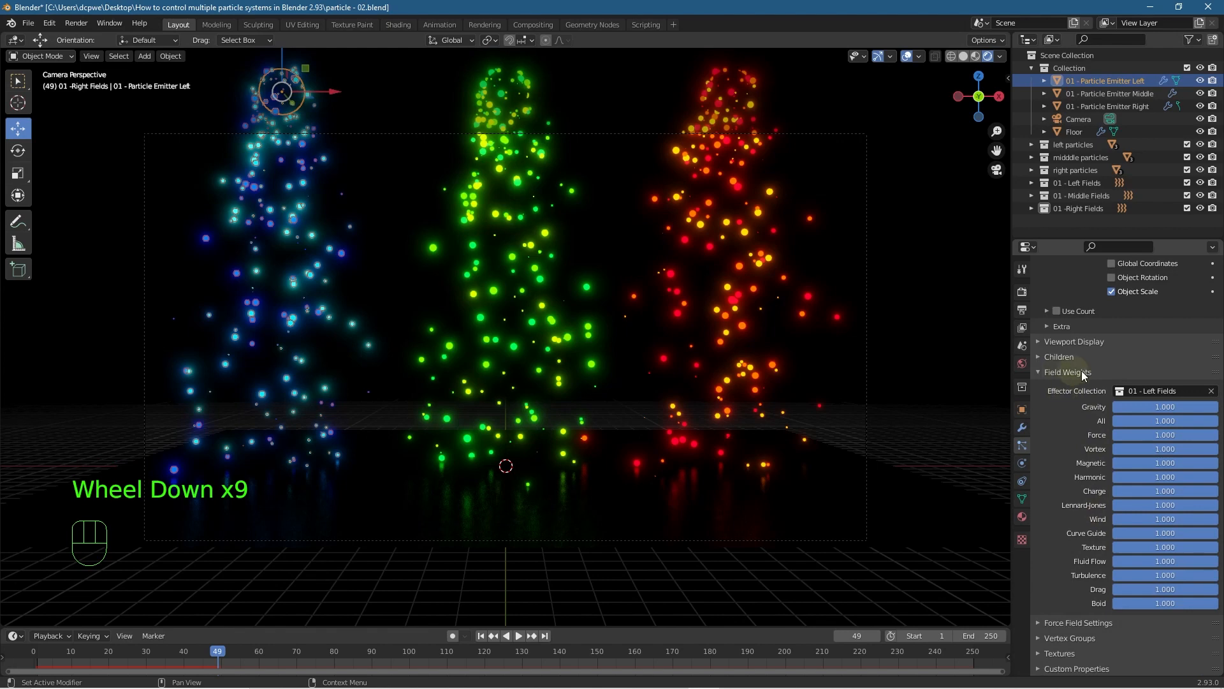
pyautogui.click(507, 106)
pyautogui.click(1162, 391)
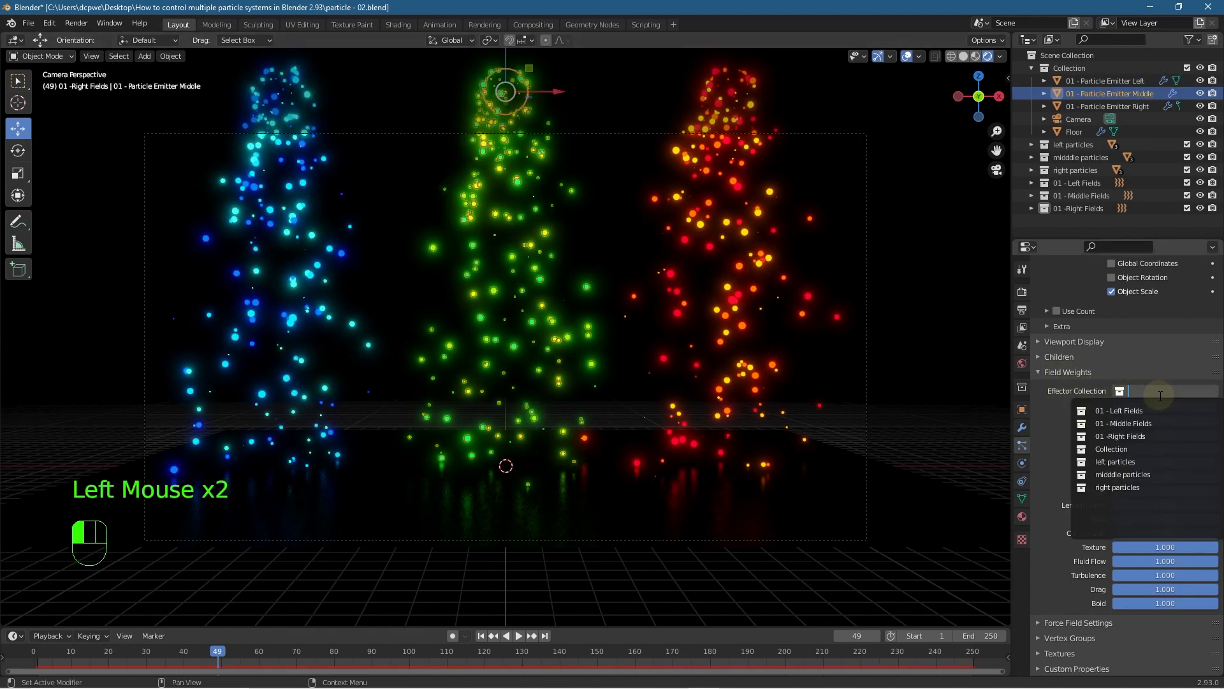
pyautogui.click(1154, 423)
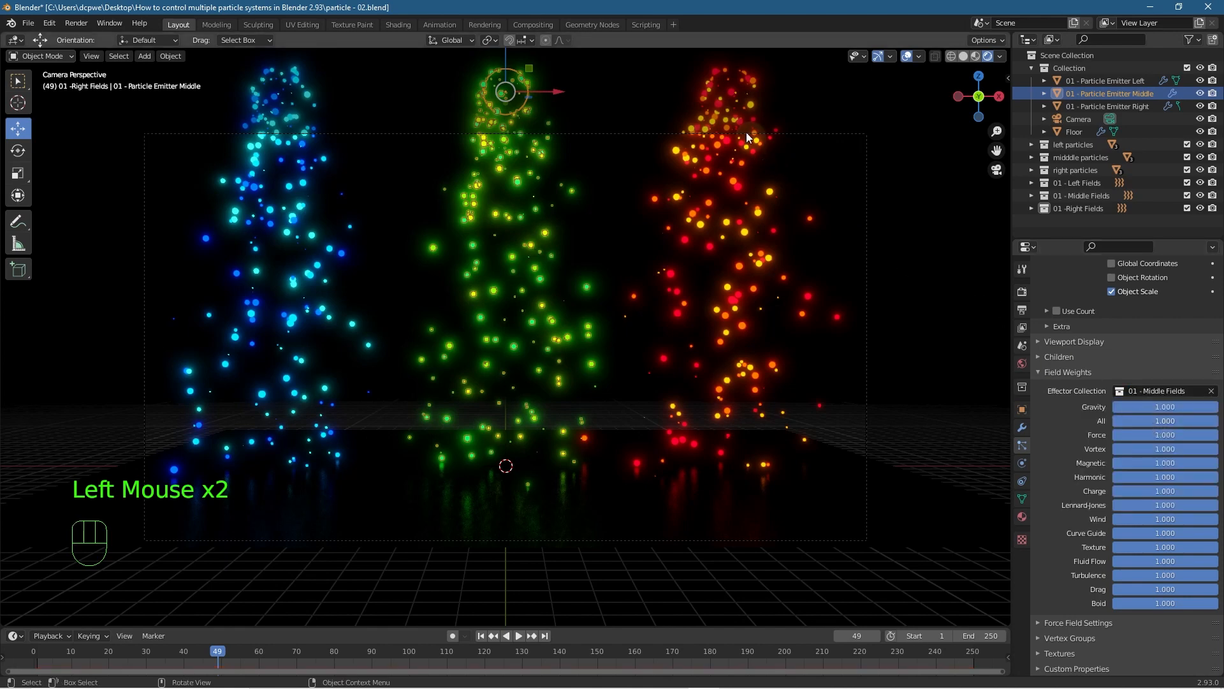
# - Assign 01 -Right Fields as the effector collection of the right particle emitter
pyautogui.click(727, 102)
pyautogui.click(1135, 392)
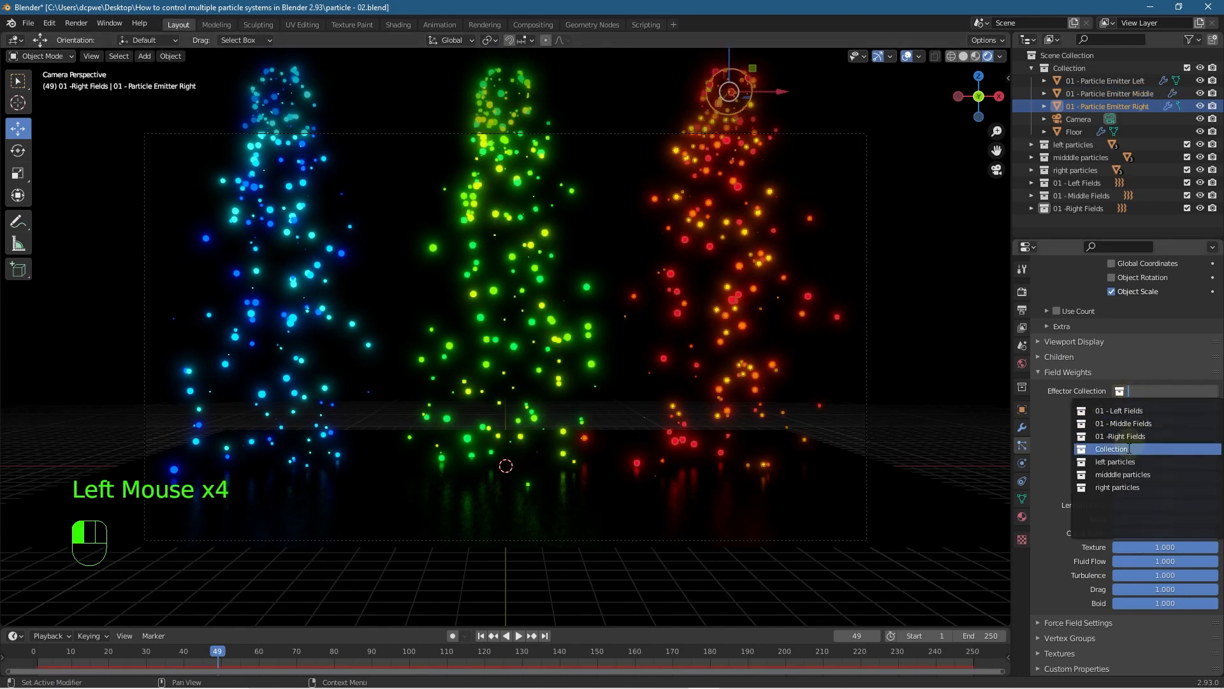
pyautogui.click(1120, 438)
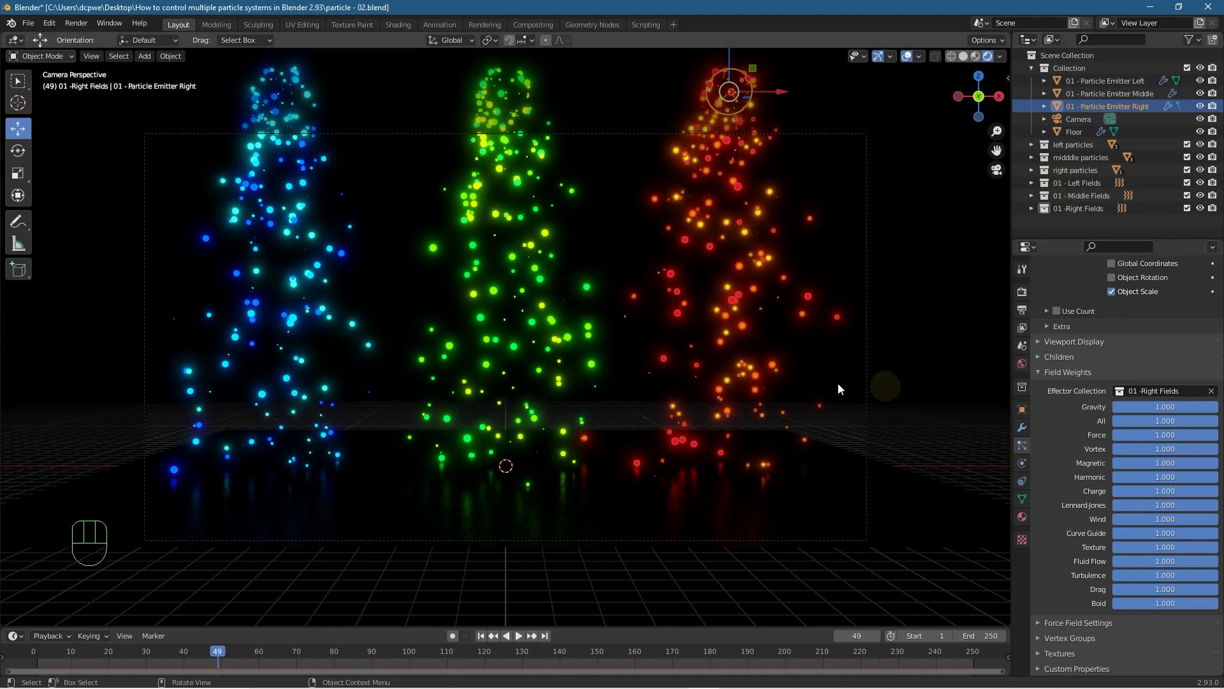
# - Set the Turbulence field weight to 0 on both the left and right particle emitters
pyautogui.click(281, 95)
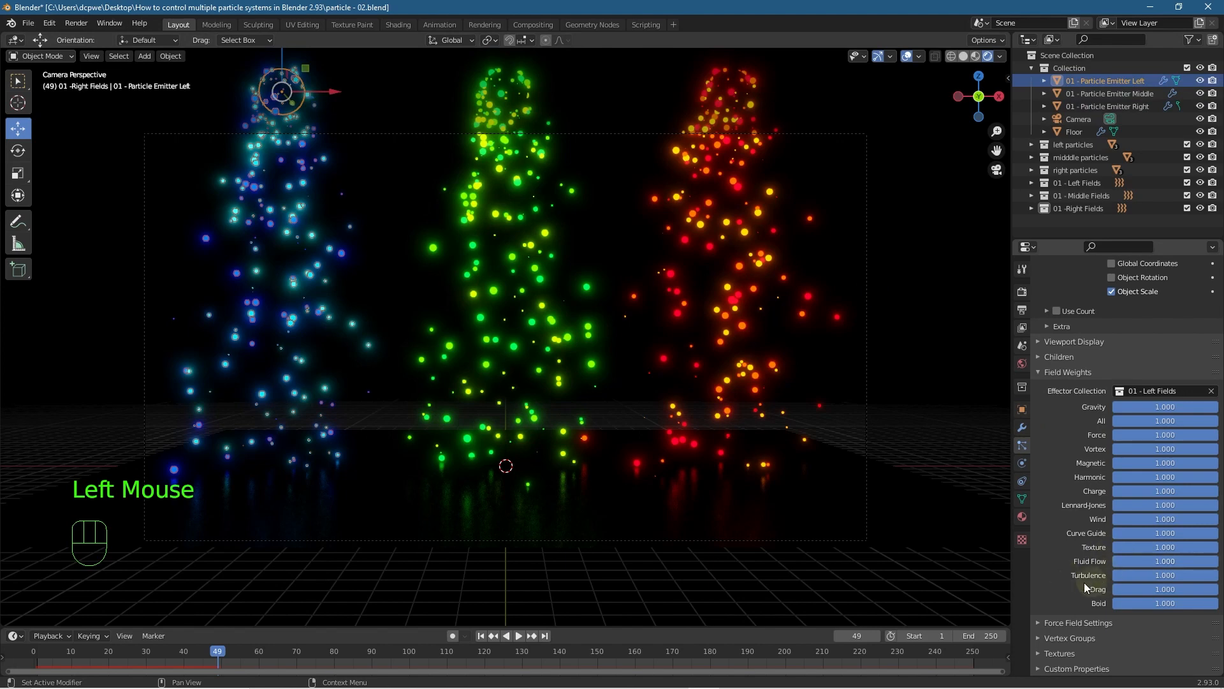
pyautogui.moveTo(1200, 576); pyautogui.dragTo(1058, 542)
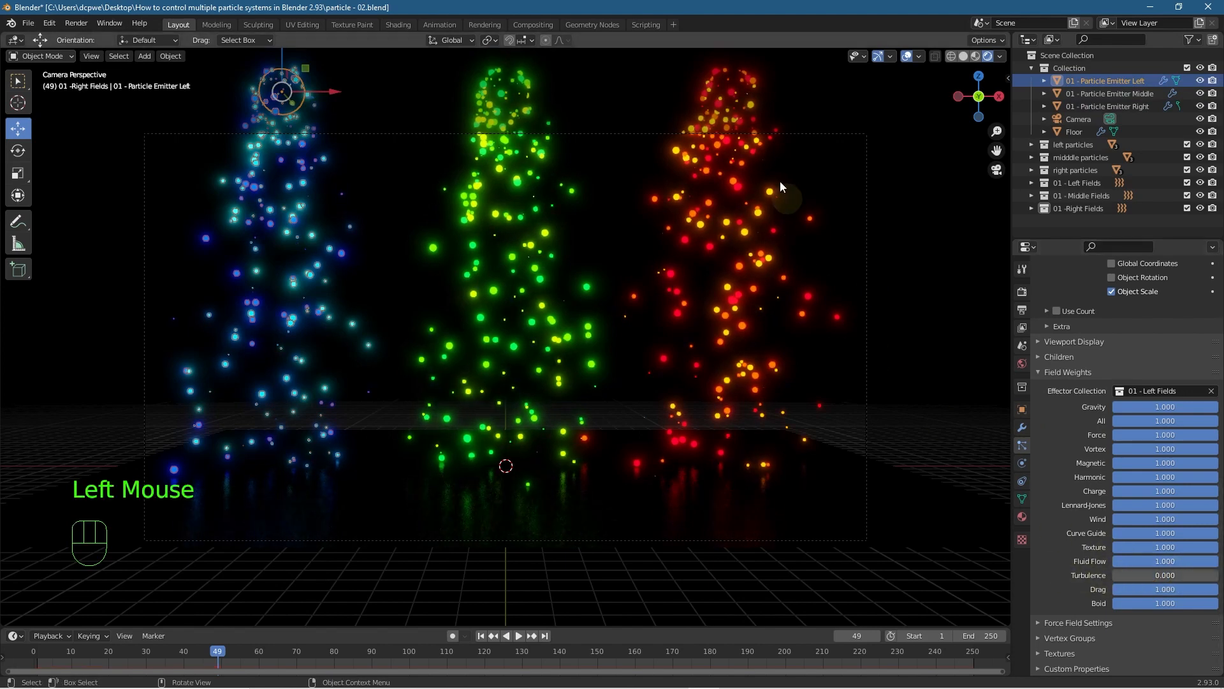
pyautogui.click(726, 100)
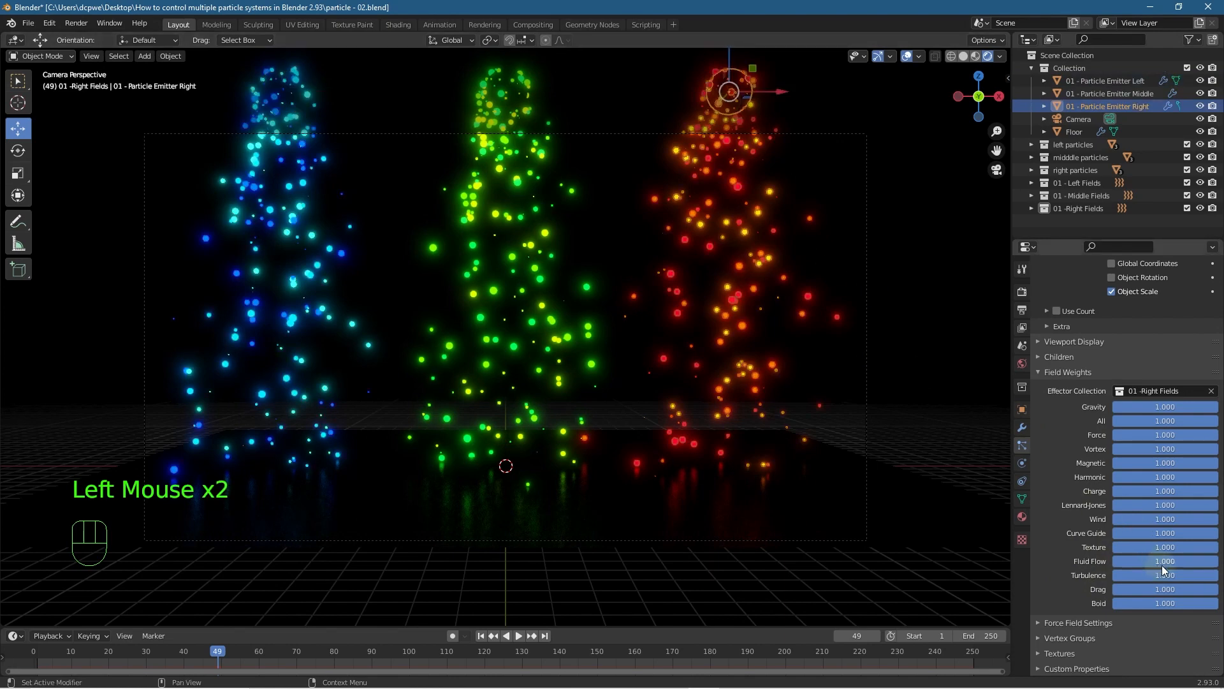
pyautogui.moveTo(1181, 577); pyautogui.dragTo(995, 576)
# - Play the animation from the first frame and set Middle Turbulence's force field strength to 66.3 during playback
pyautogui.click(482, 637)
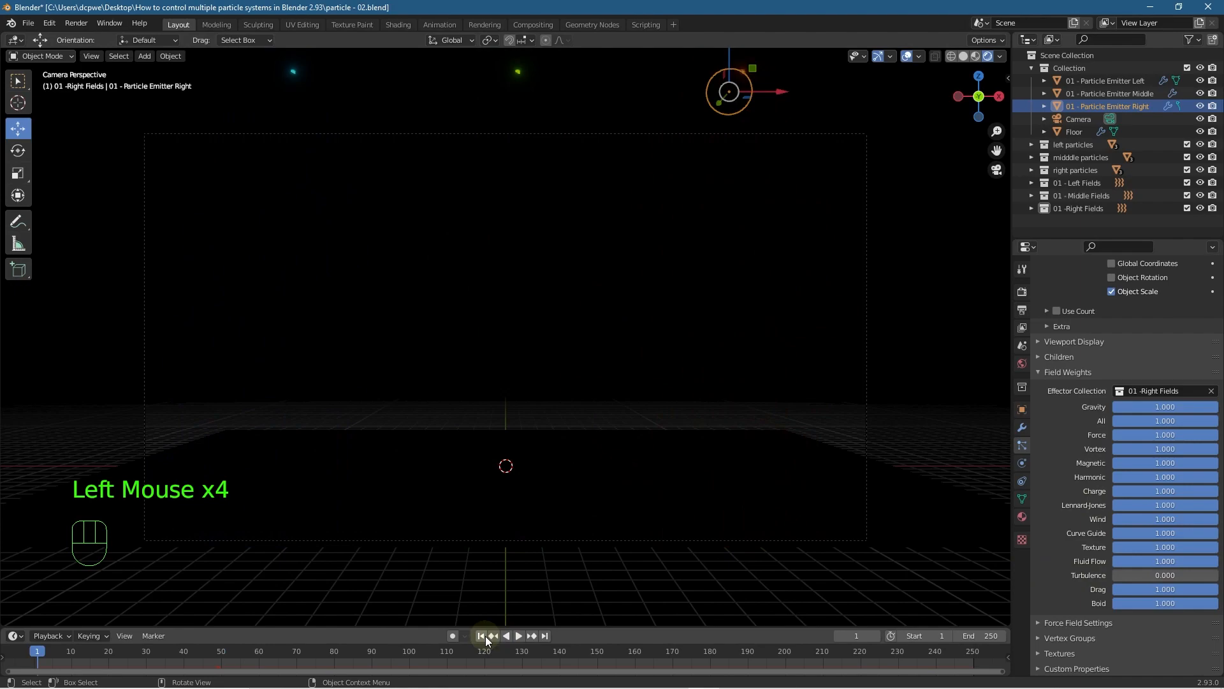
pyautogui.click(515, 637)
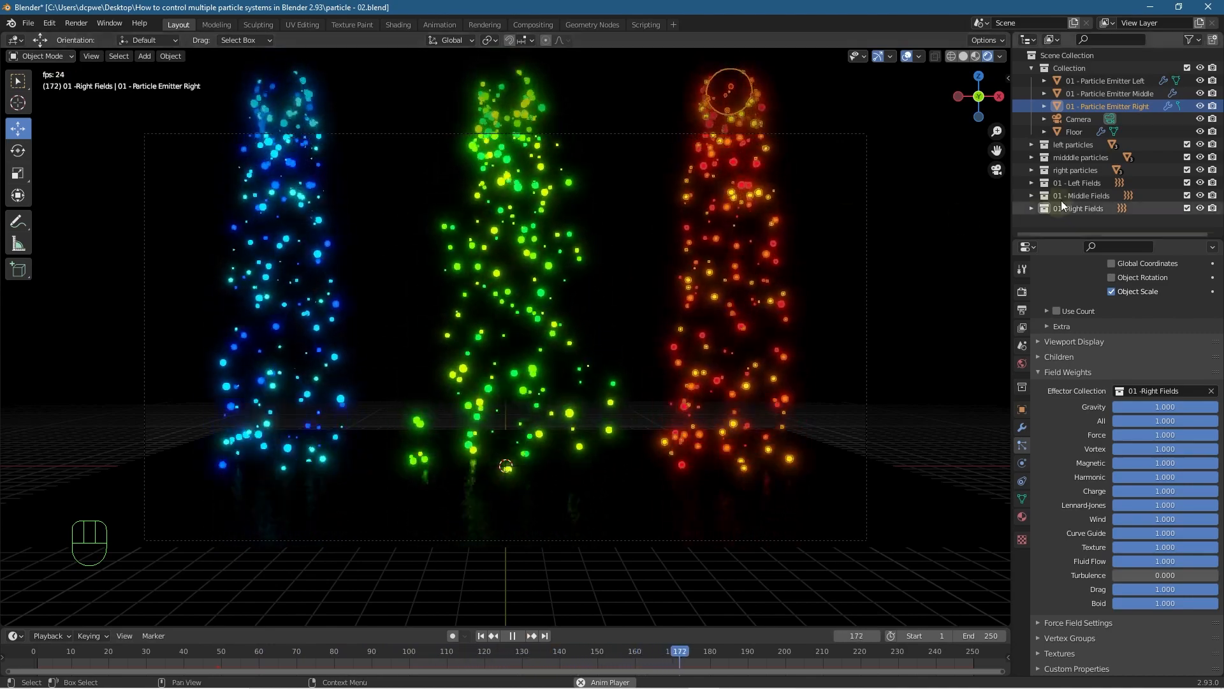
pyautogui.click(1032, 195)
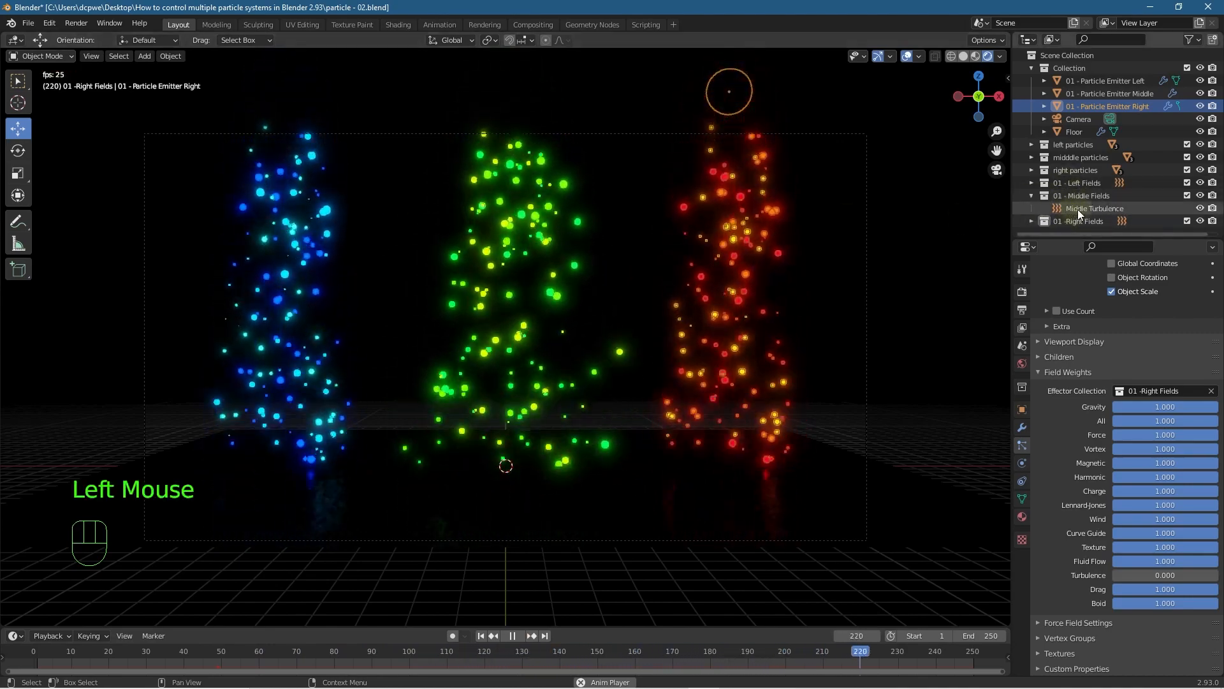
pyautogui.click(1095, 208)
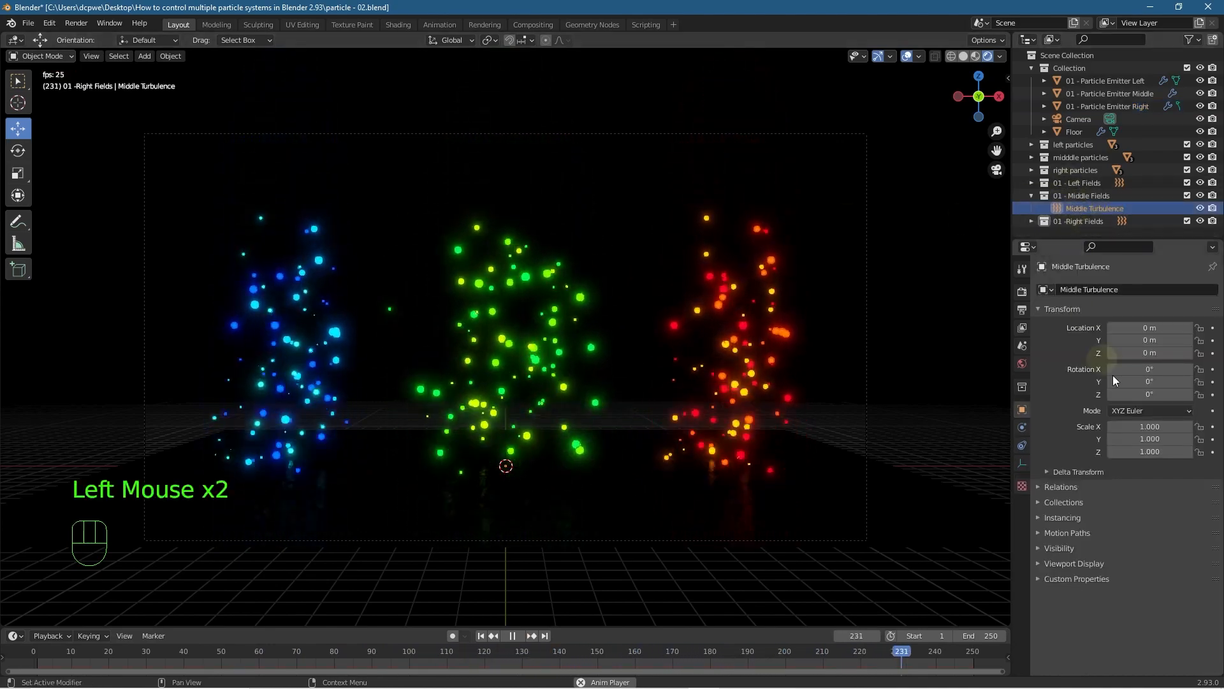
pyautogui.click(1022, 444)
pyautogui.click(1023, 427)
pyautogui.moveTo(1137, 381); pyautogui.dragTo(1174, 385)
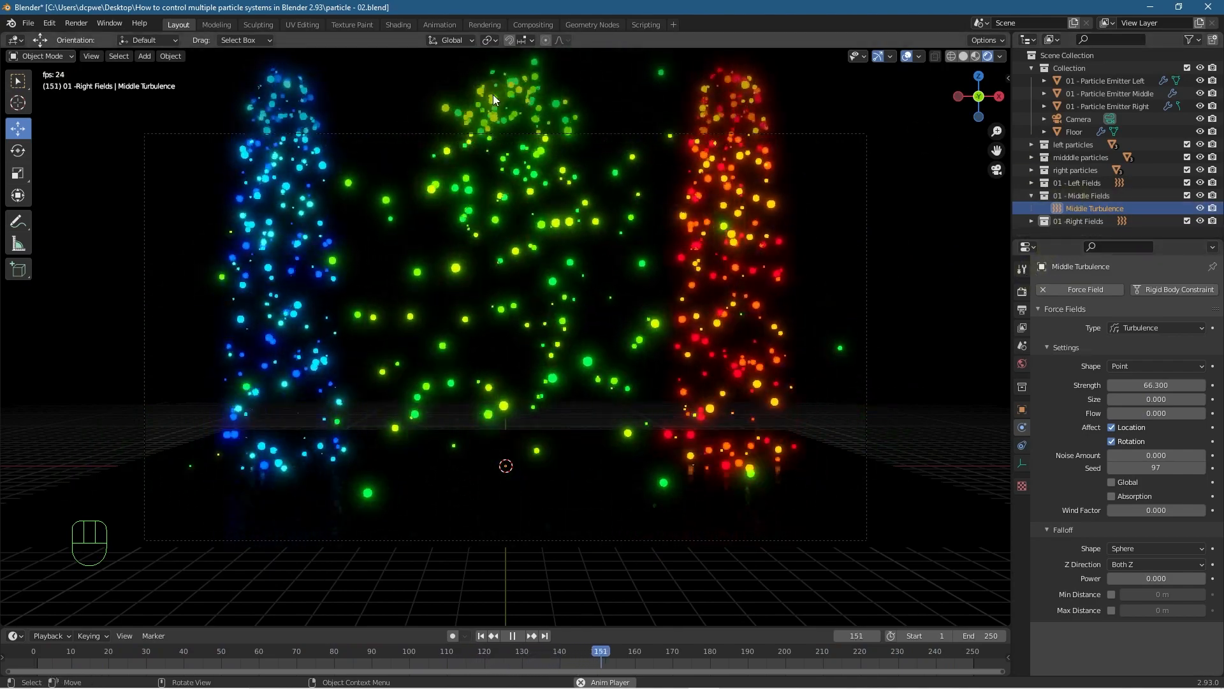
# - Show the middle particle emitter's field weights while the animation plays
pyautogui.click(501, 94)
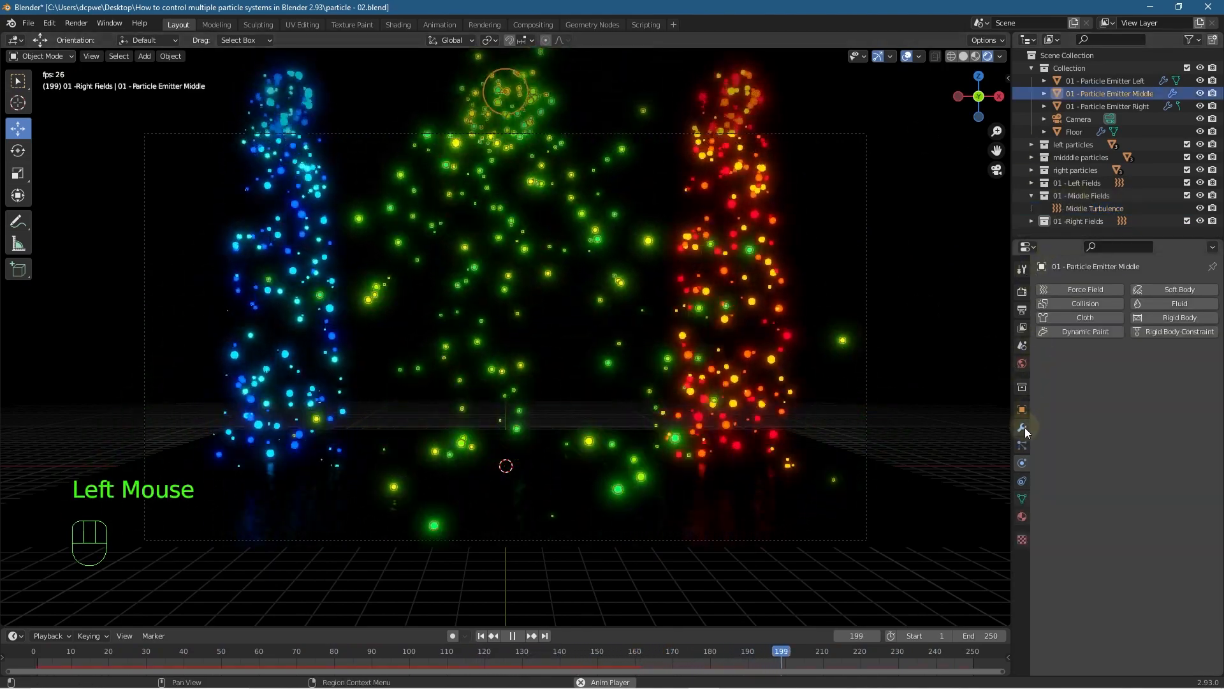
pyautogui.click(1023, 444)
pyautogui.scroll(-2, 1145, 565)
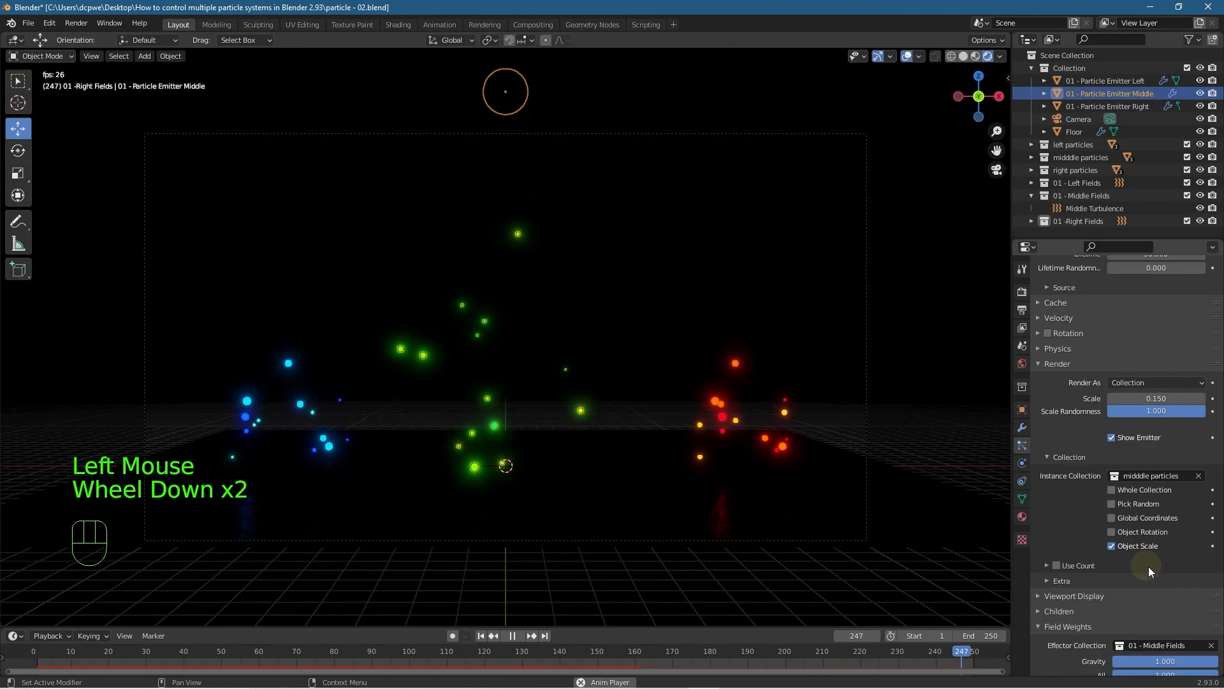
pyautogui.scroll(-4, 1145, 565)
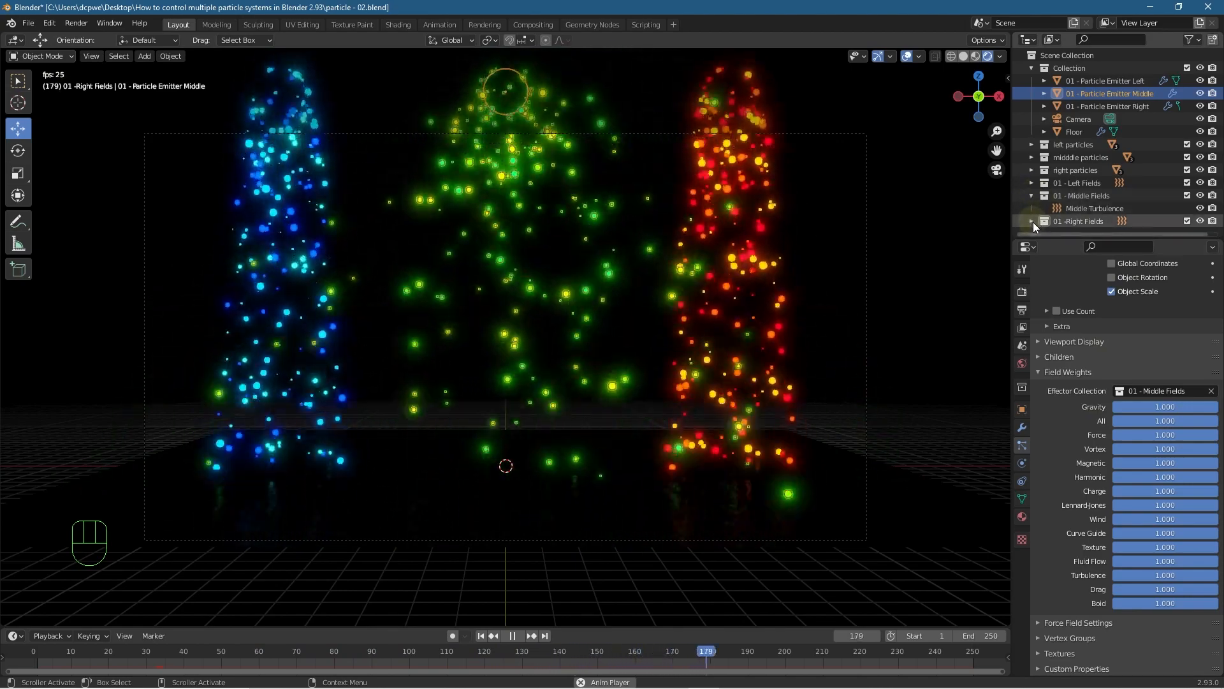
# - Expand the left and right field collections and show Left Turbulence's force field settings
pyautogui.click(1032, 221)
pyautogui.click(1032, 183)
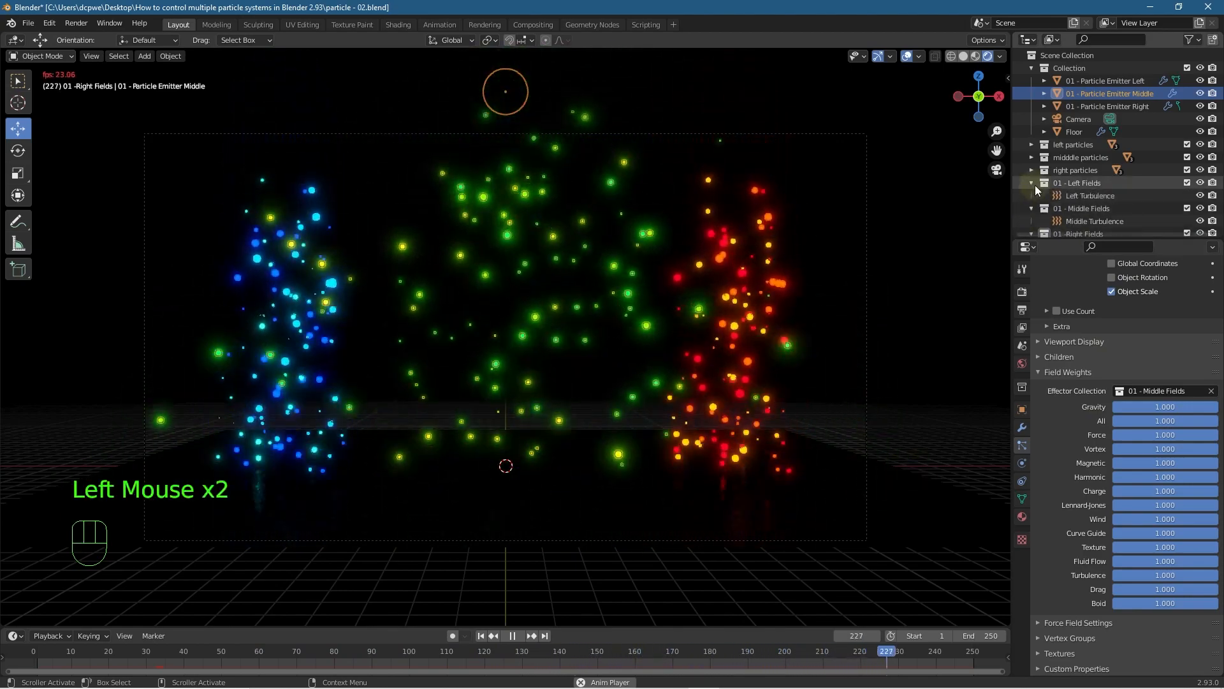
pyautogui.click(1099, 195)
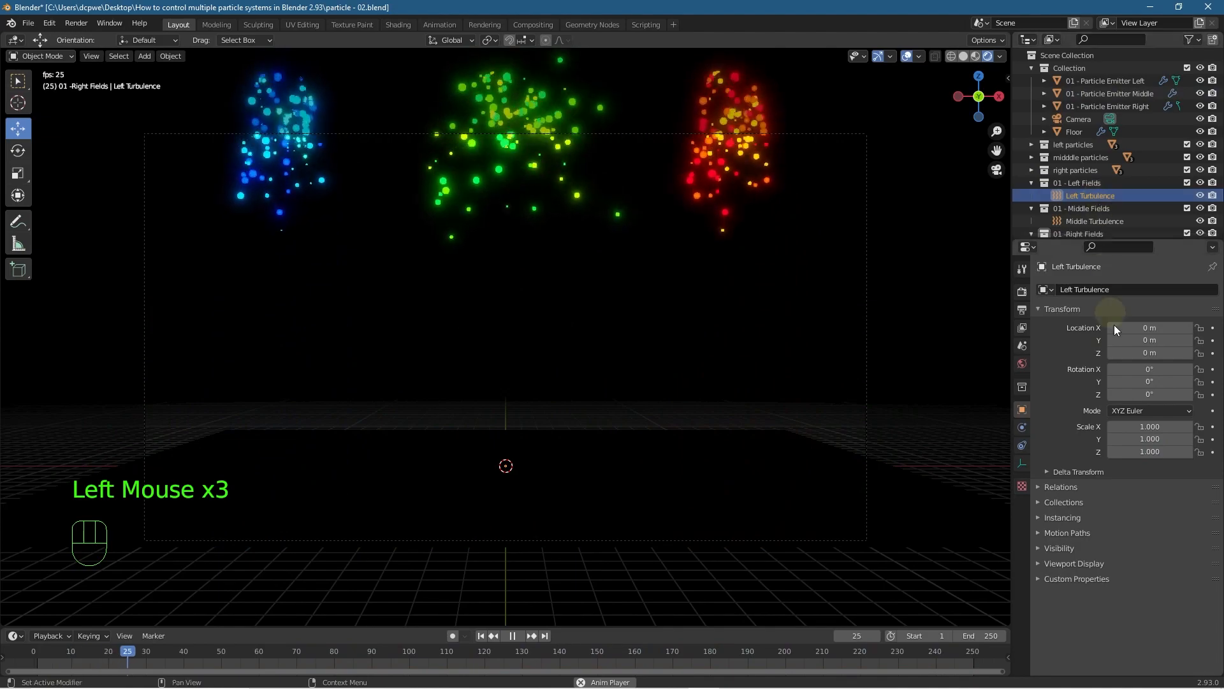
pyautogui.click(1022, 445)
pyautogui.click(1019, 427)
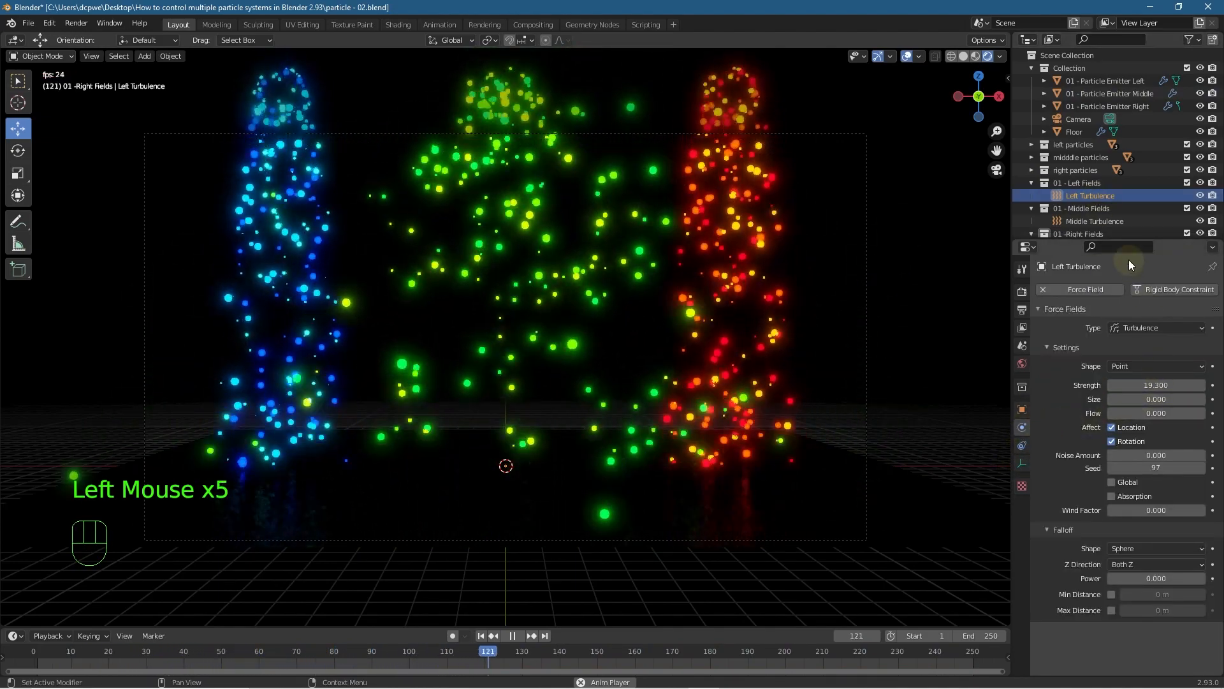
# - Set the Turbulence field weight to 1 on both the left and right particle emitters
pyautogui.click(286, 96)
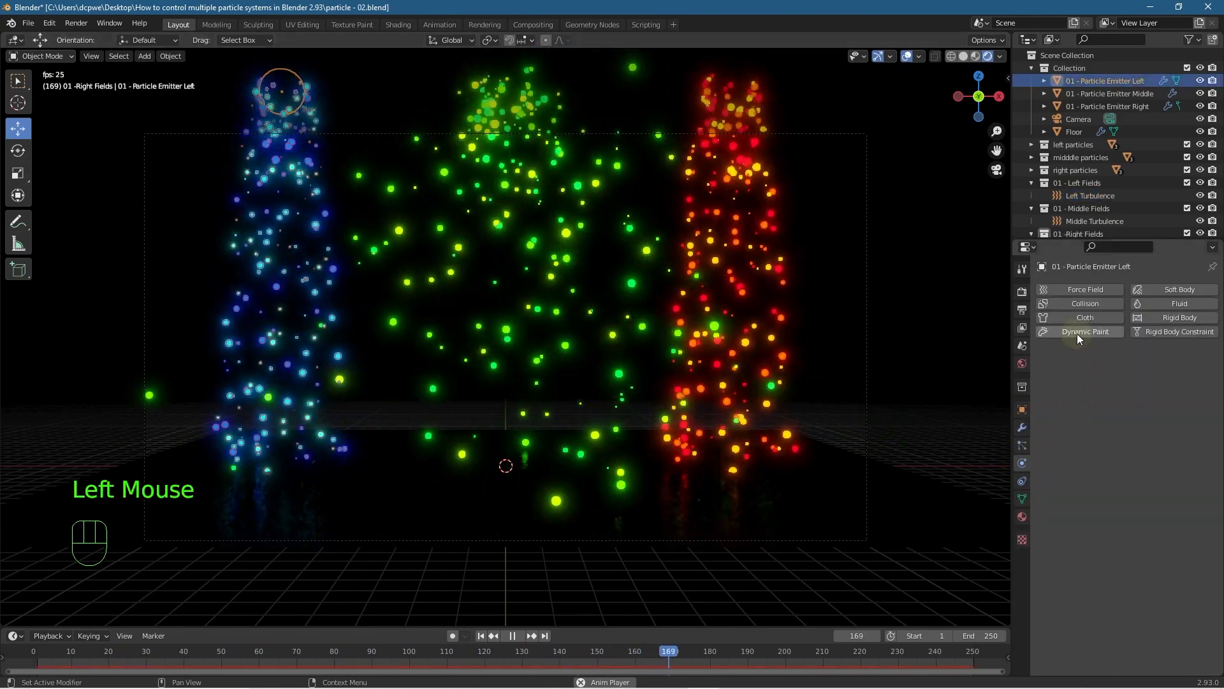
pyautogui.click(1021, 517)
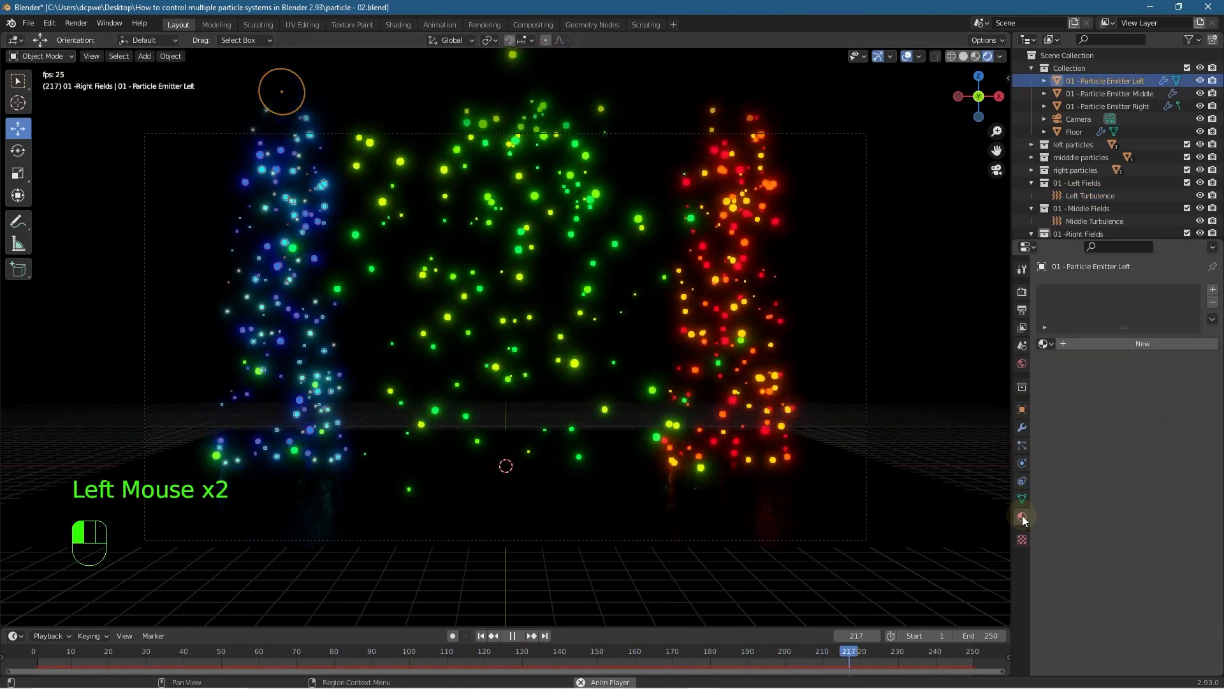
pyautogui.click(1018, 449)
pyautogui.scroll(-4, 1160, 553)
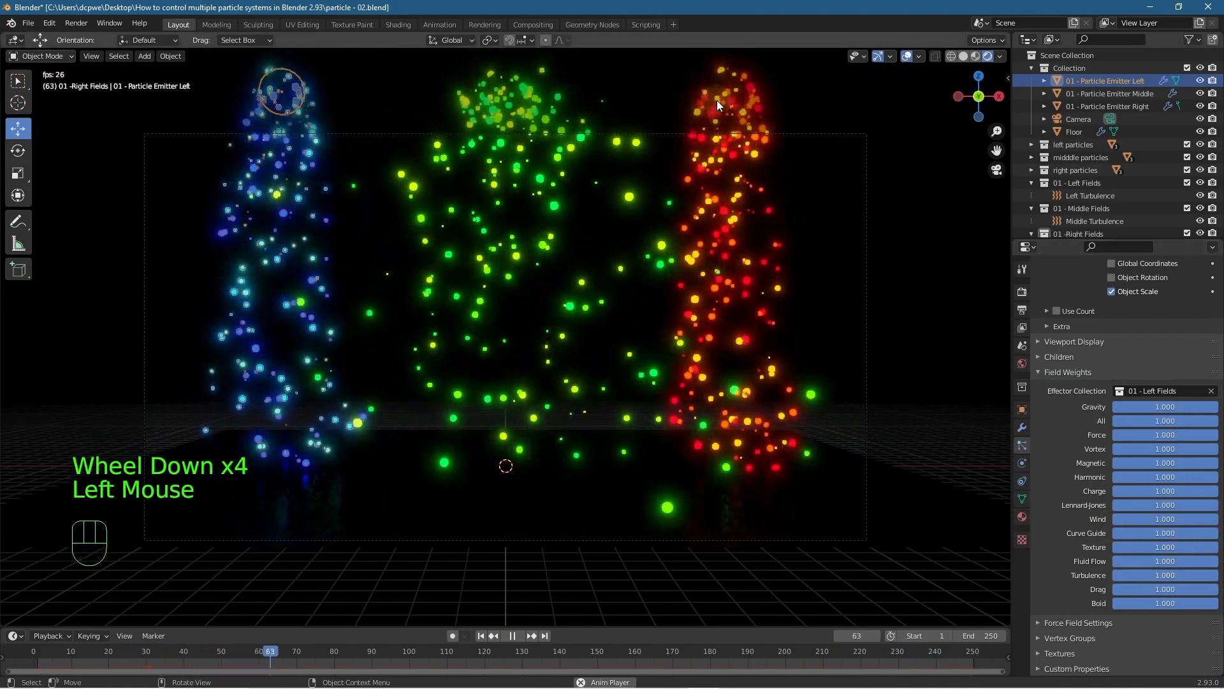
pyautogui.click(718, 102)
pyautogui.moveTo(1116, 574); pyautogui.dragTo(1211, 574)
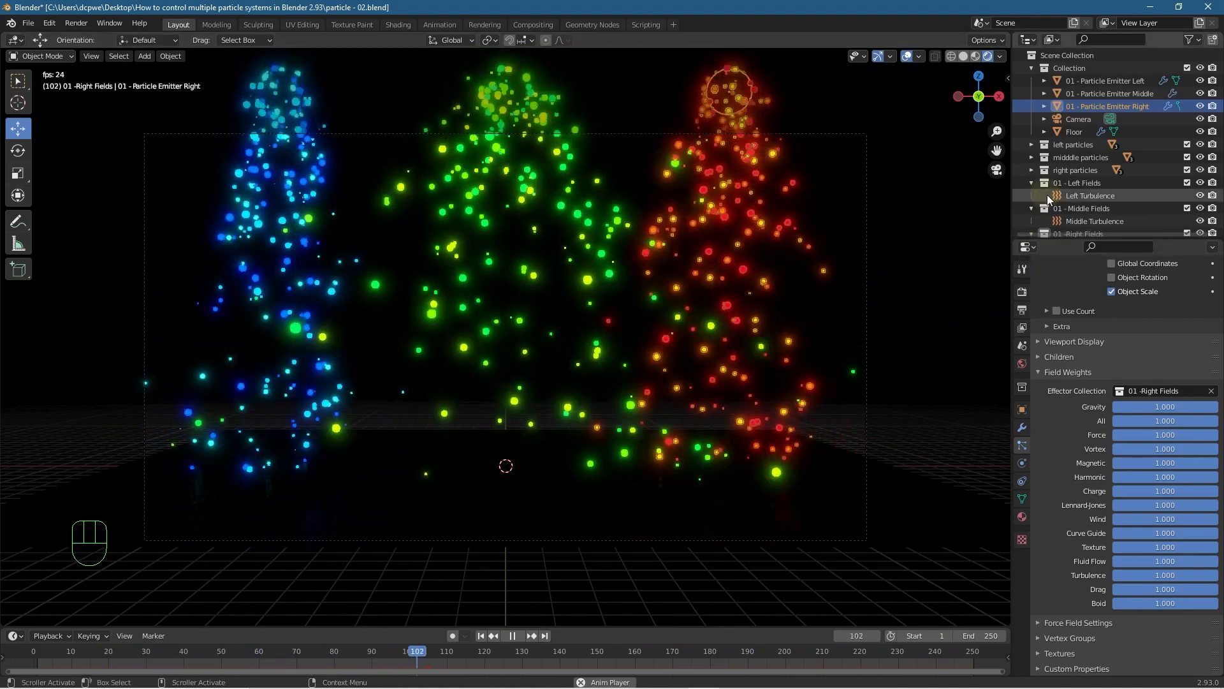
# - Set Middle Turbulence's force field strength to 20 while the animation plays
pyautogui.click(501, 97)
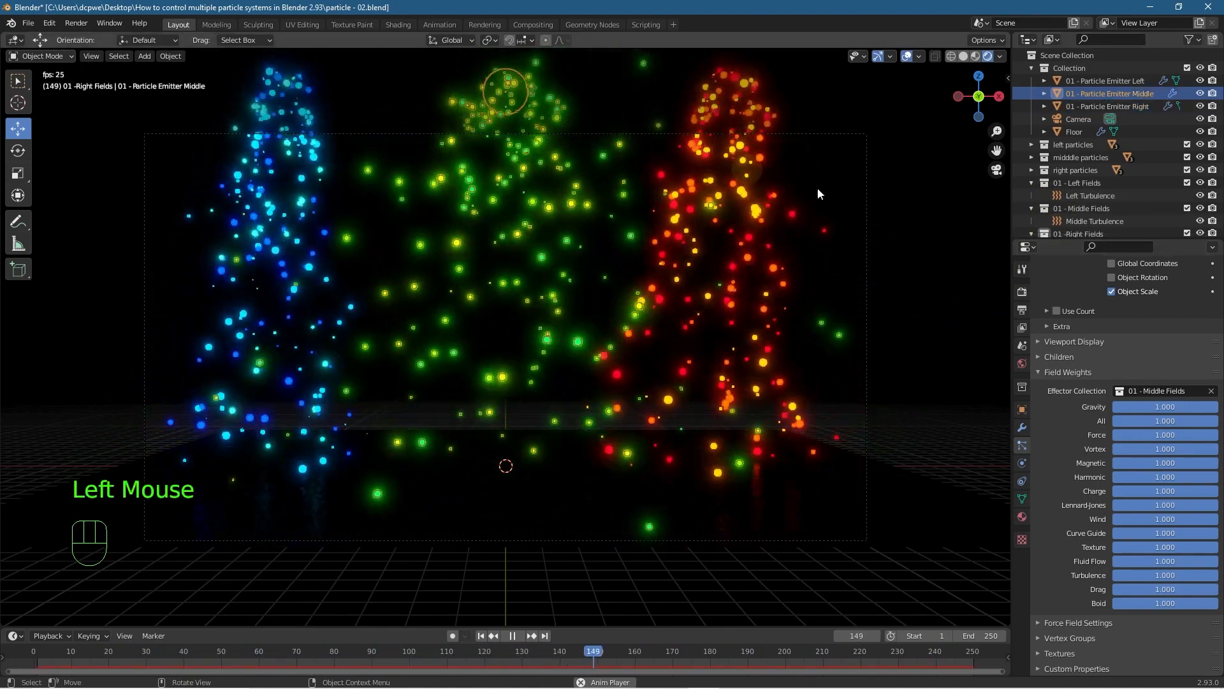
pyautogui.click(1089, 220)
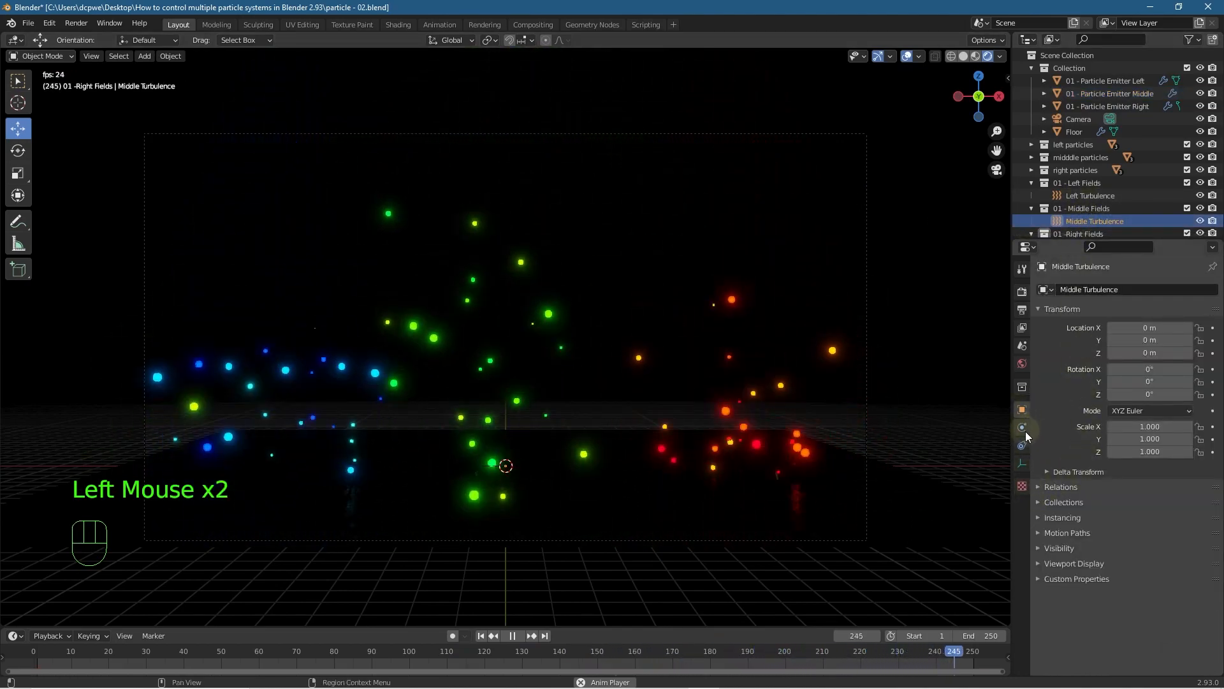
pyautogui.click(1022, 427)
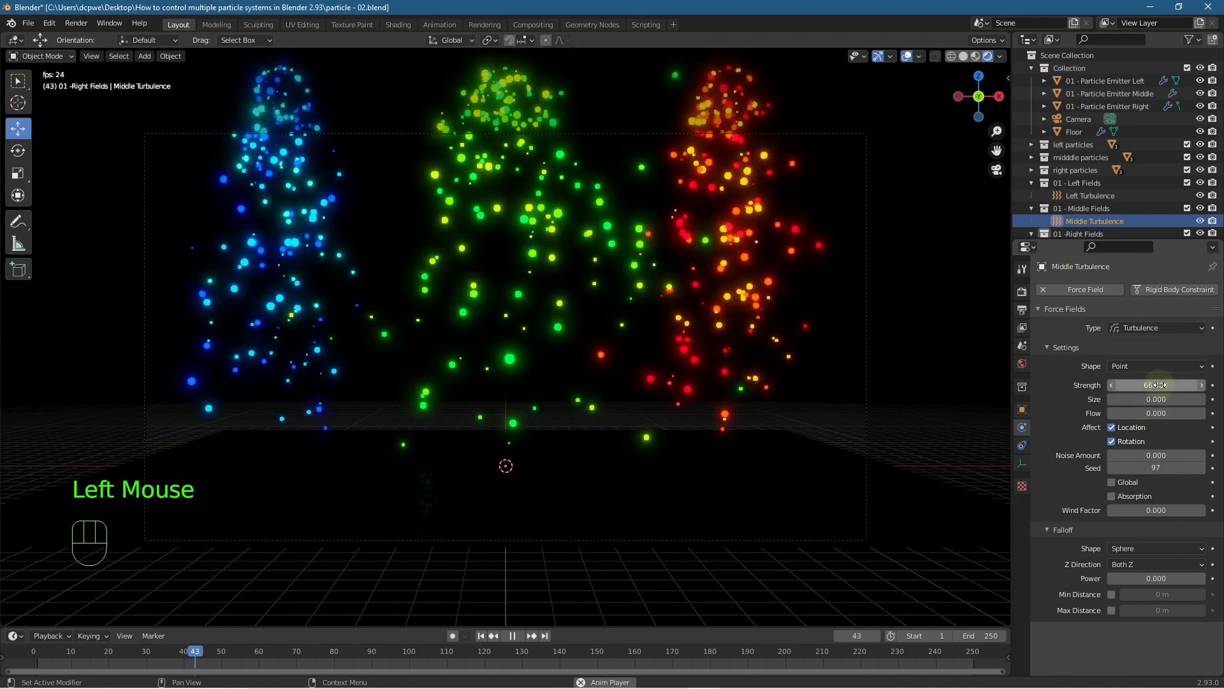
pyautogui.doubleClick(1122, 385)
pyautogui.write('20')
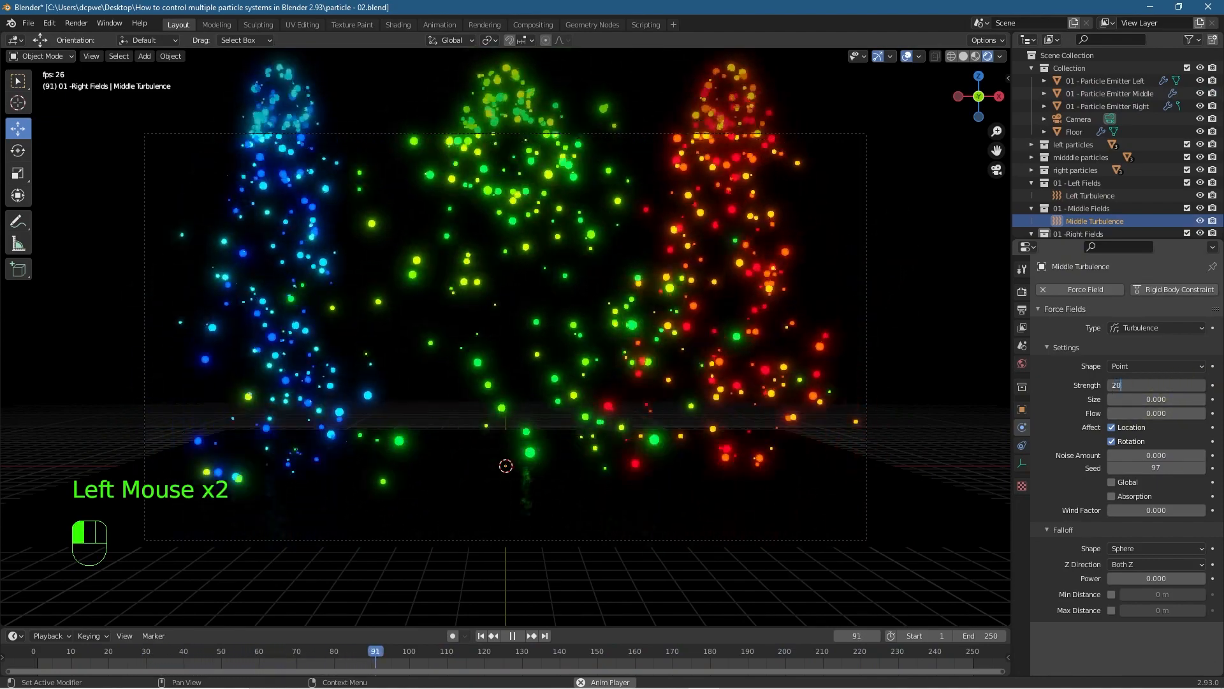
pyautogui.press('Return')
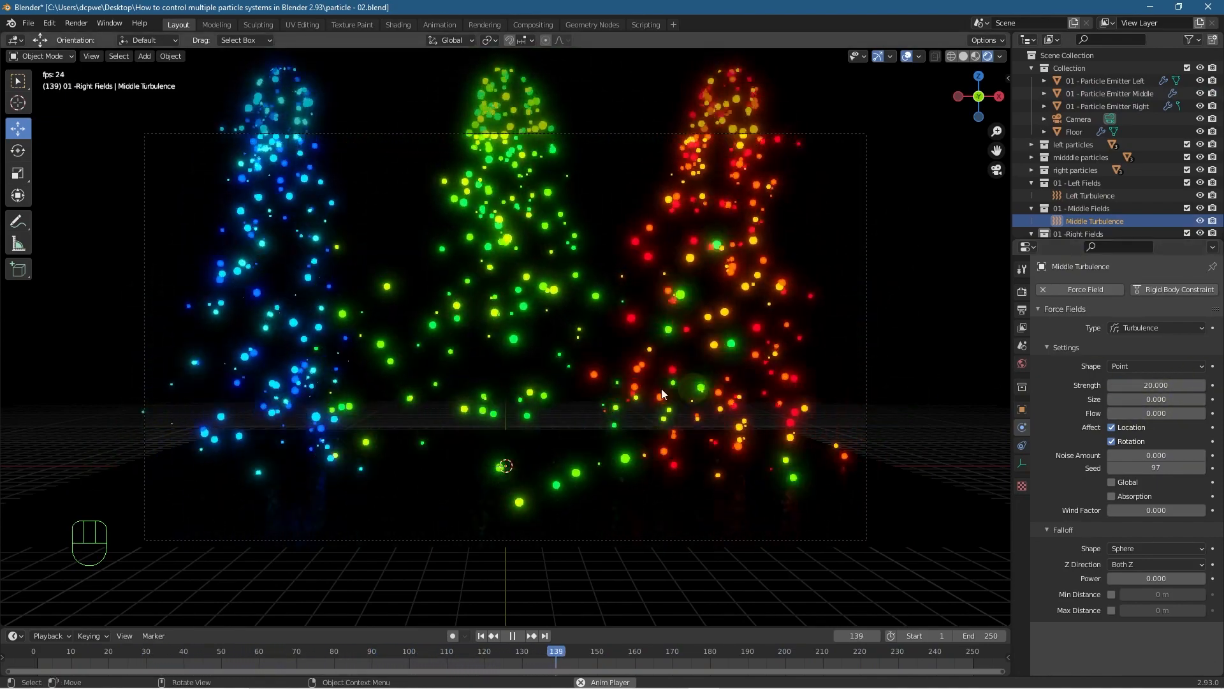
# - Set Left Turbulence's force field strength to 5 for the left particle emitter
pyautogui.click(271, 99)
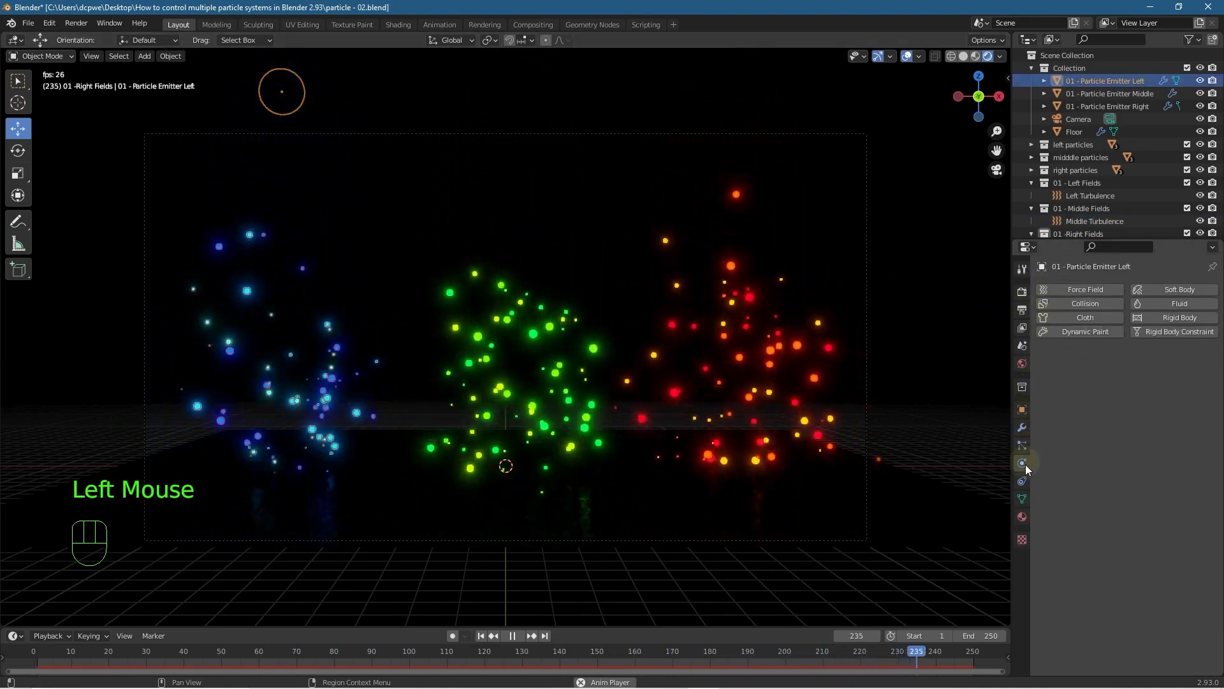
pyautogui.click(1023, 464)
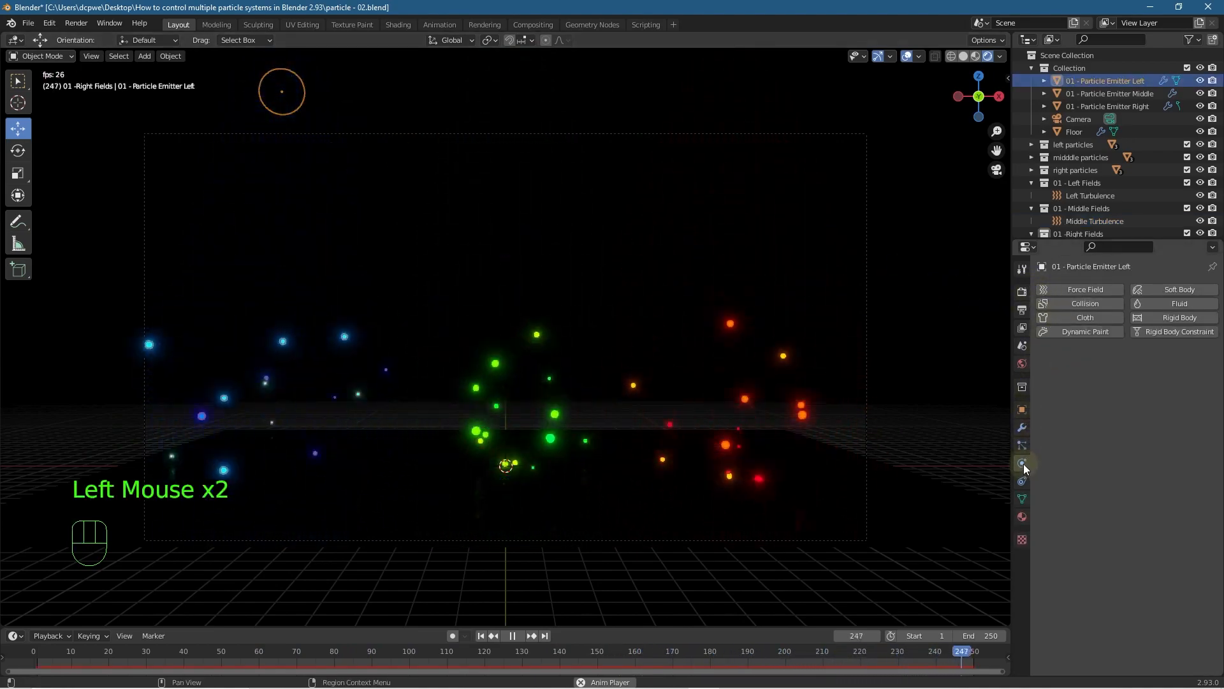
pyautogui.click(1081, 195)
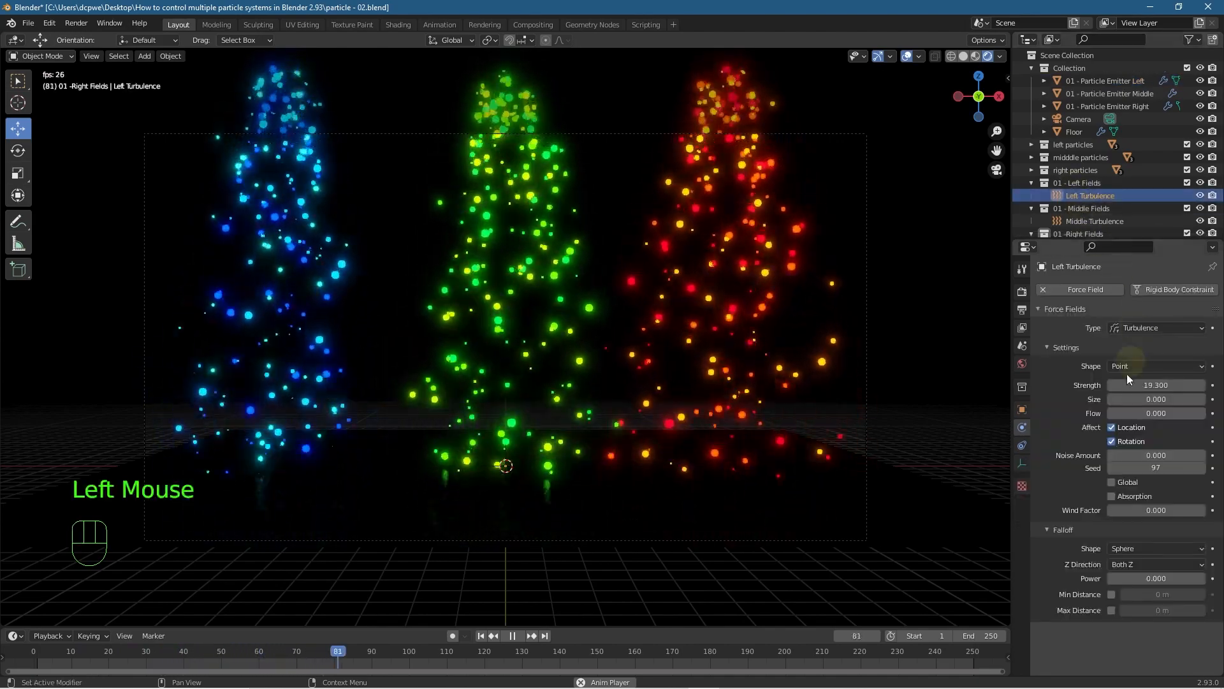
pyautogui.doubleClick(1149, 385)
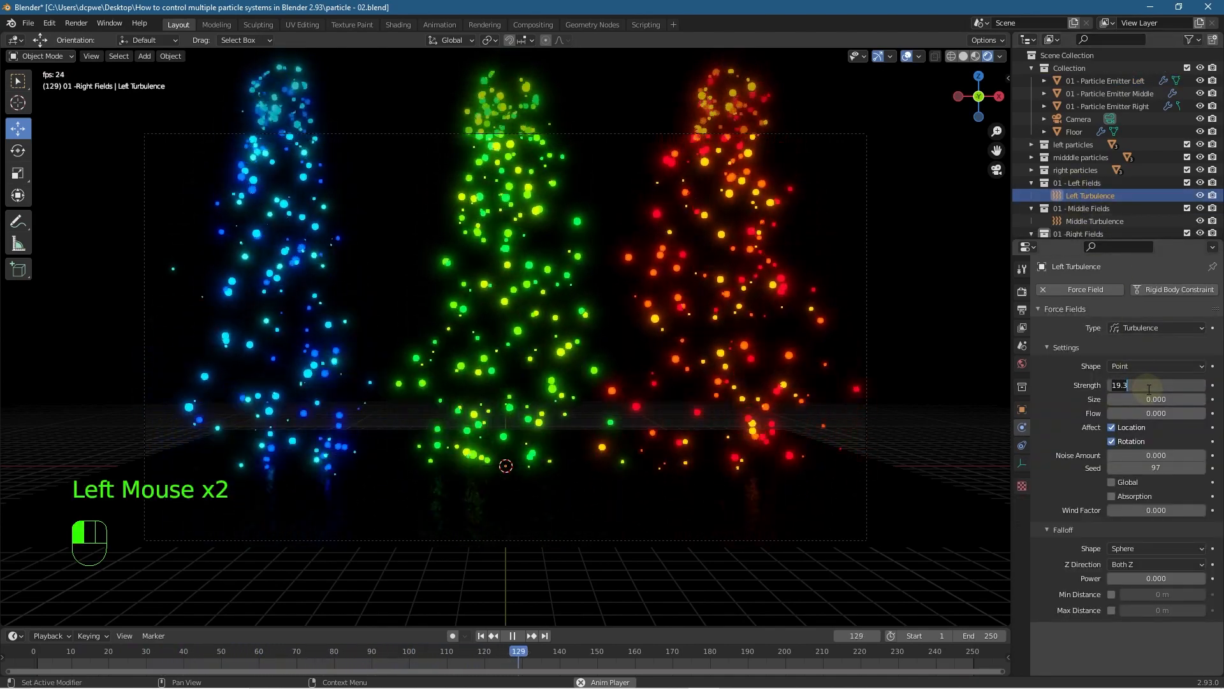
pyautogui.write('5')
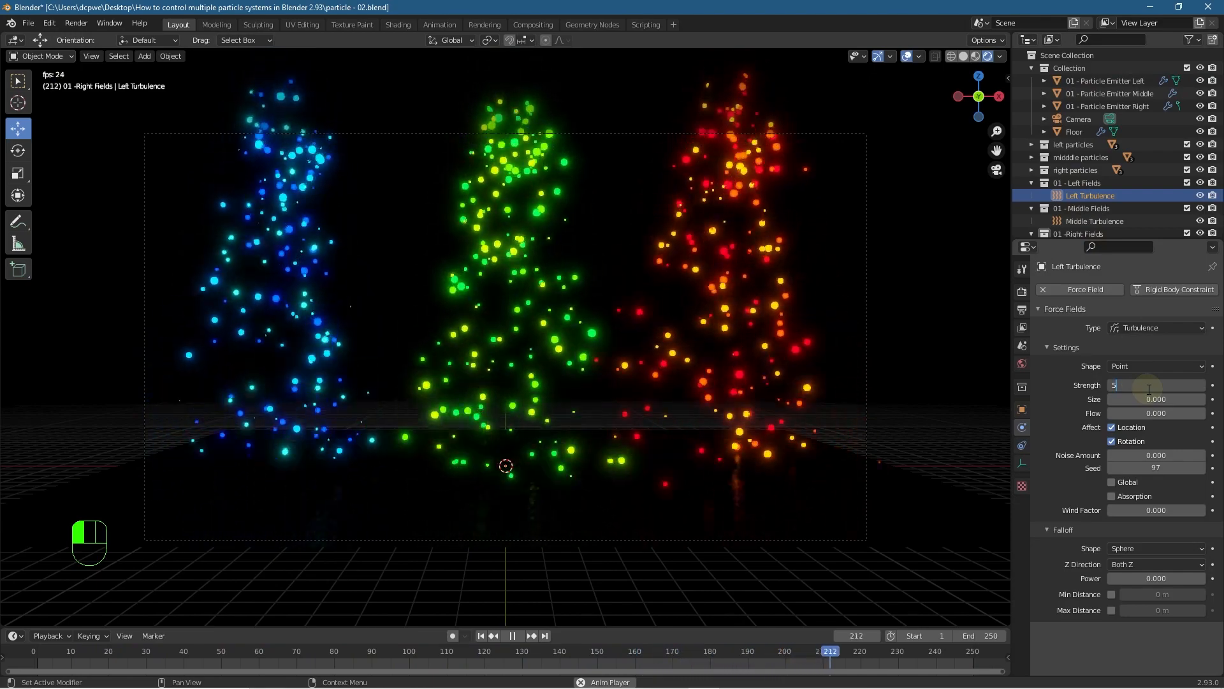
pyautogui.press('Return')
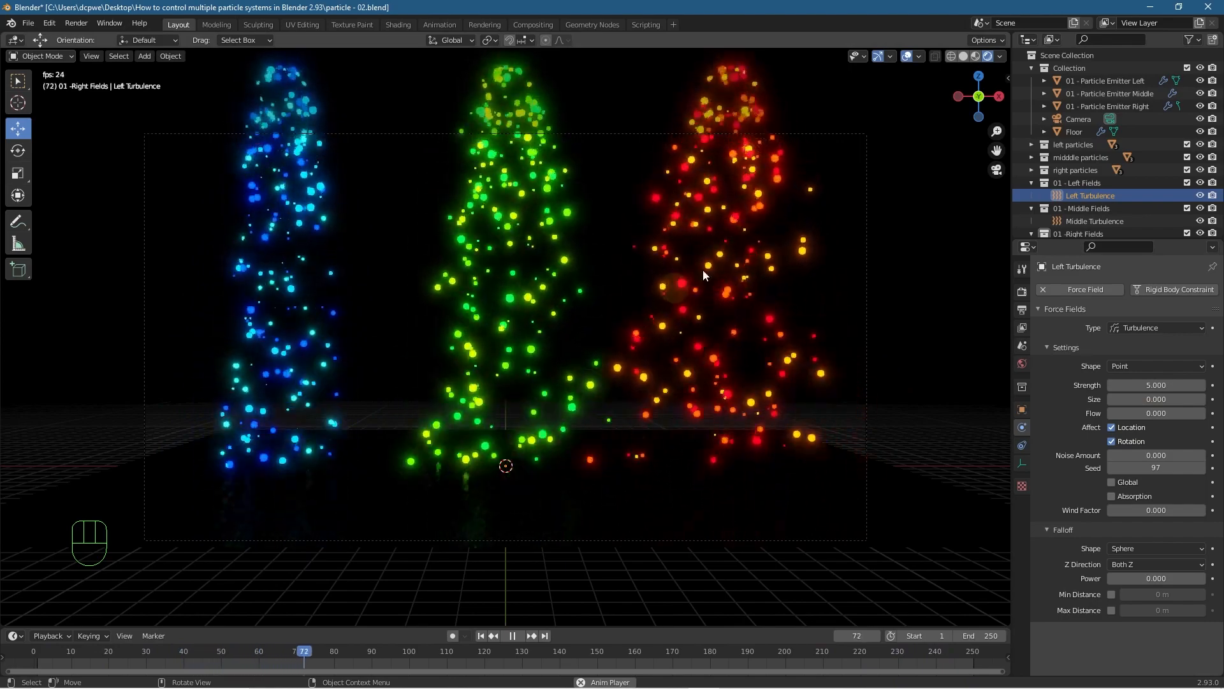
# - Set Right Turbulence's force field strength to 5 for the right particle emitter
pyautogui.click(740, 104)
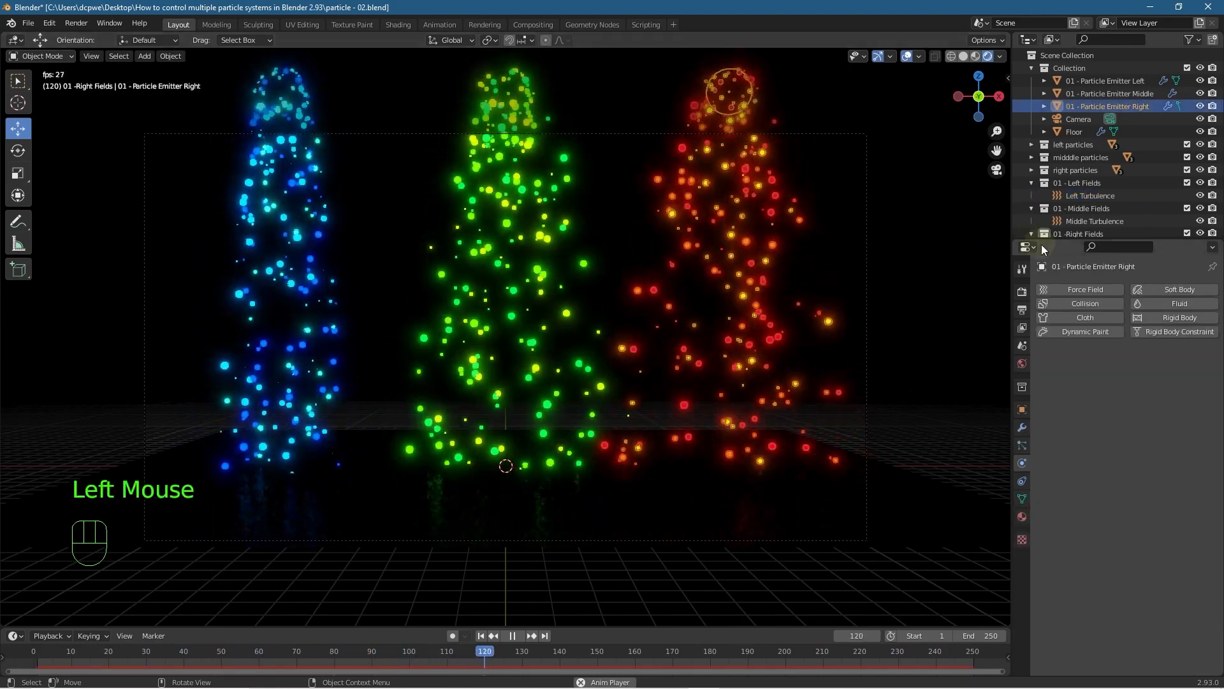
pyautogui.scroll(-2, 1073, 217)
pyautogui.click(1078, 224)
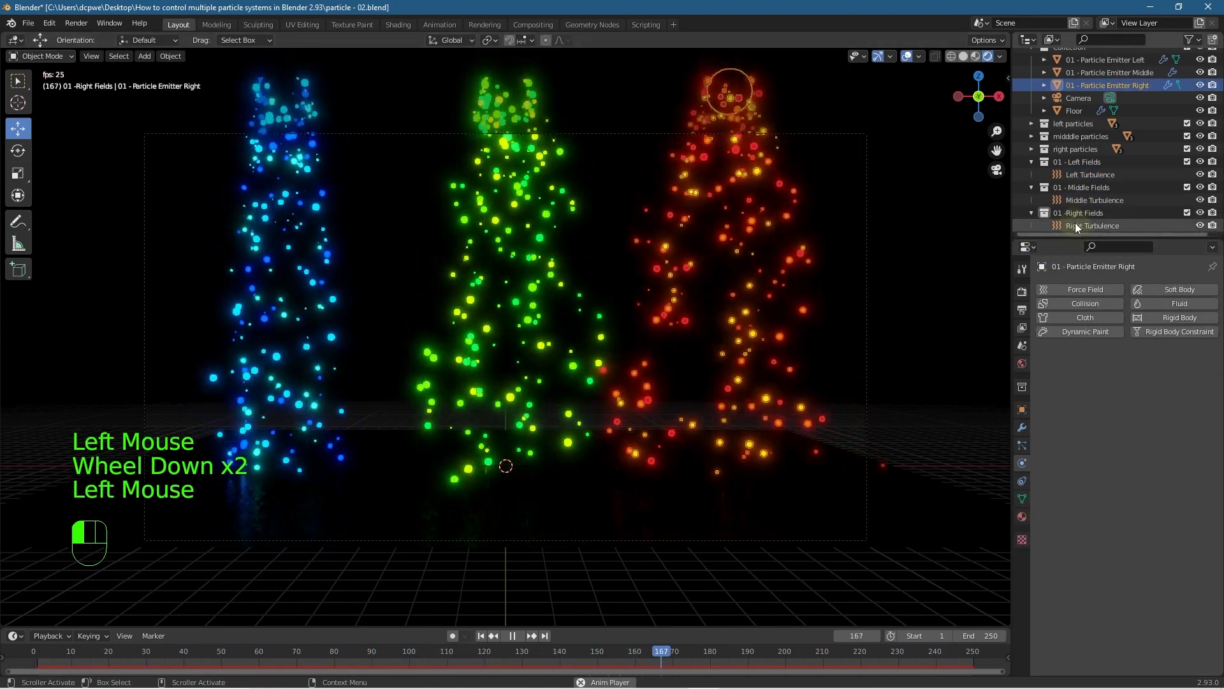
pyautogui.doubleClick(1124, 387)
pyautogui.write('5')
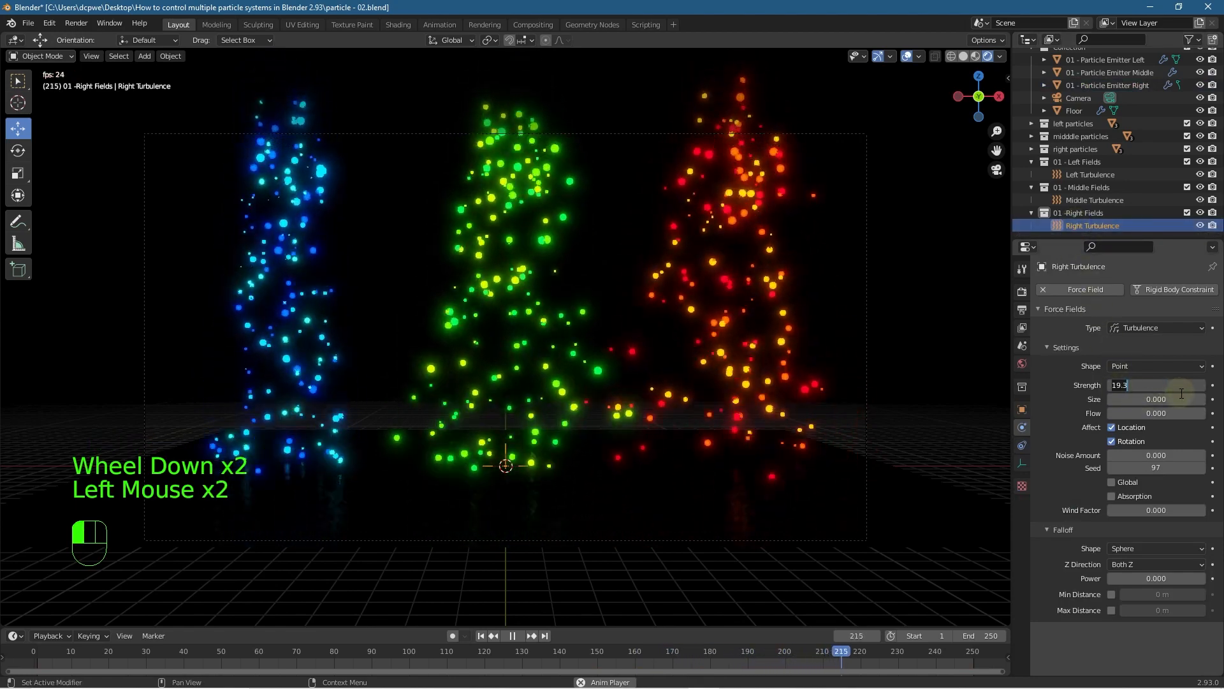
pyautogui.press('Return')
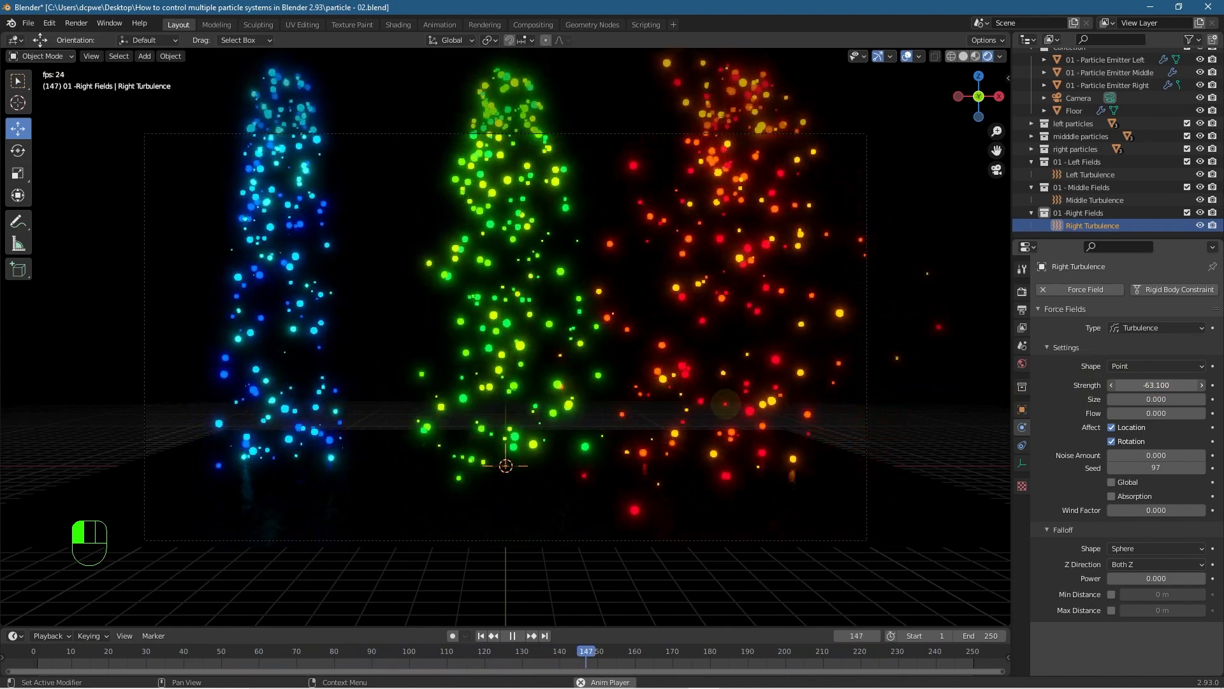
pyautogui.moveTo(886, 406); pyautogui.dragTo(1191, 400)
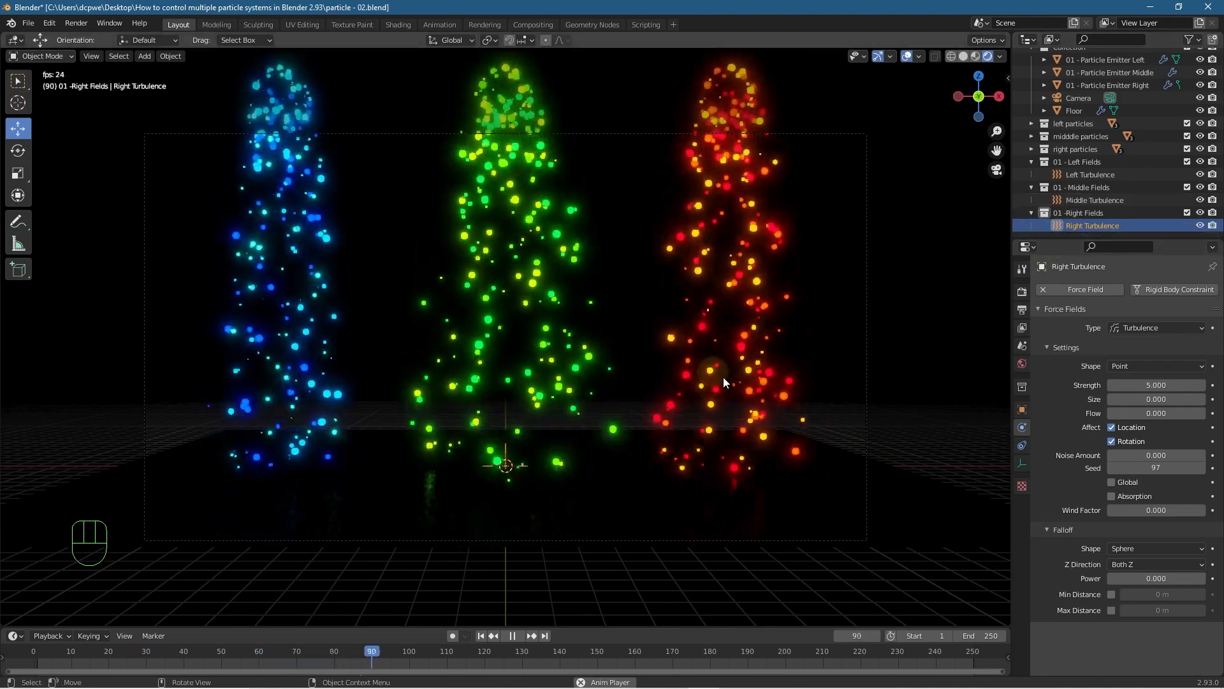
# - Save the file with the main Collection active and stop the animation playback
pyautogui.scroll(3, 1128, 120)
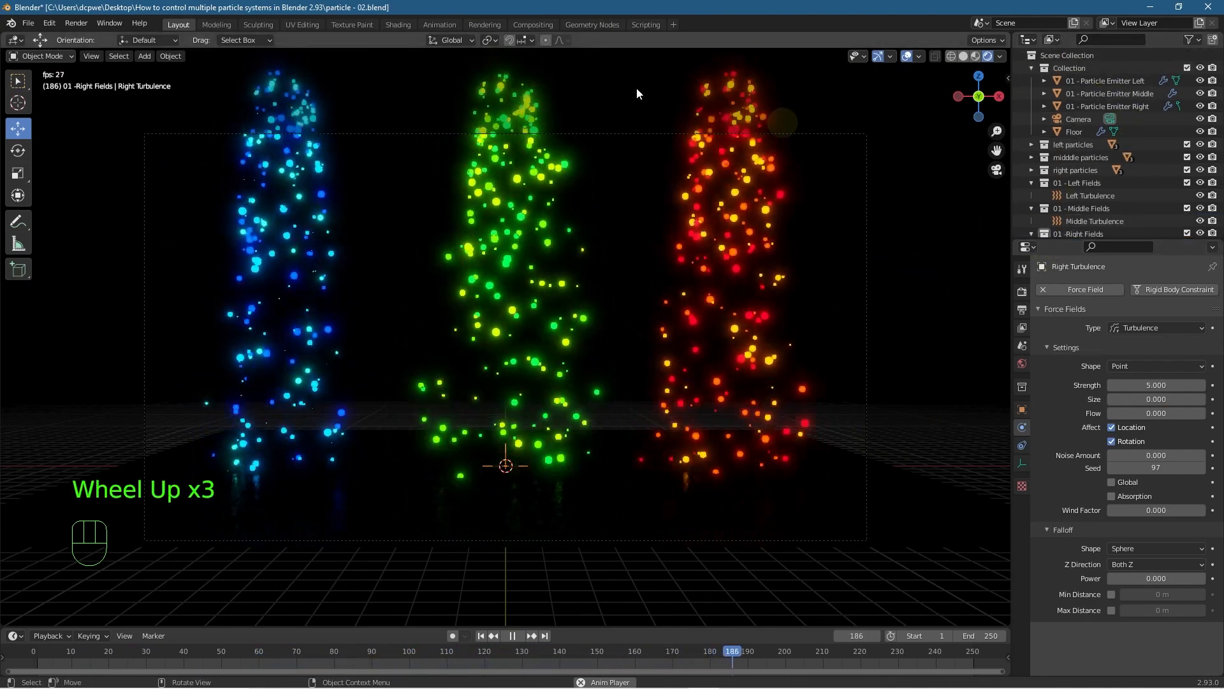
pyautogui.scroll(-2, 1073, 211)
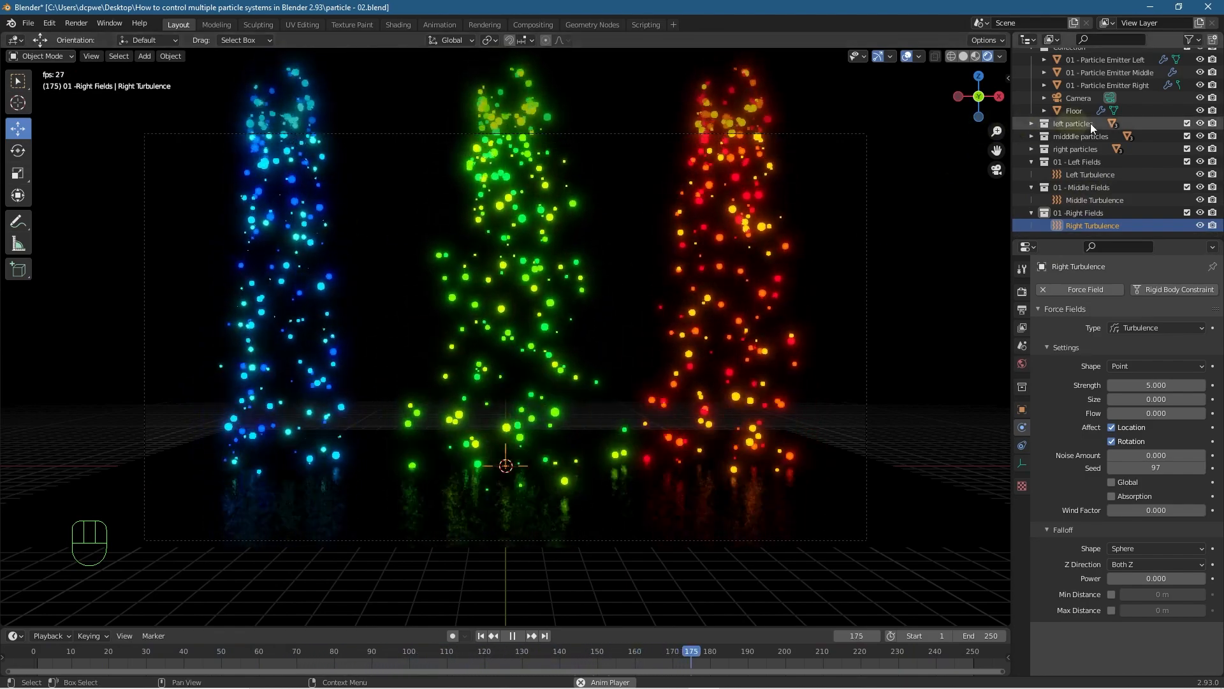
pyautogui.scroll(3, 1095, 116)
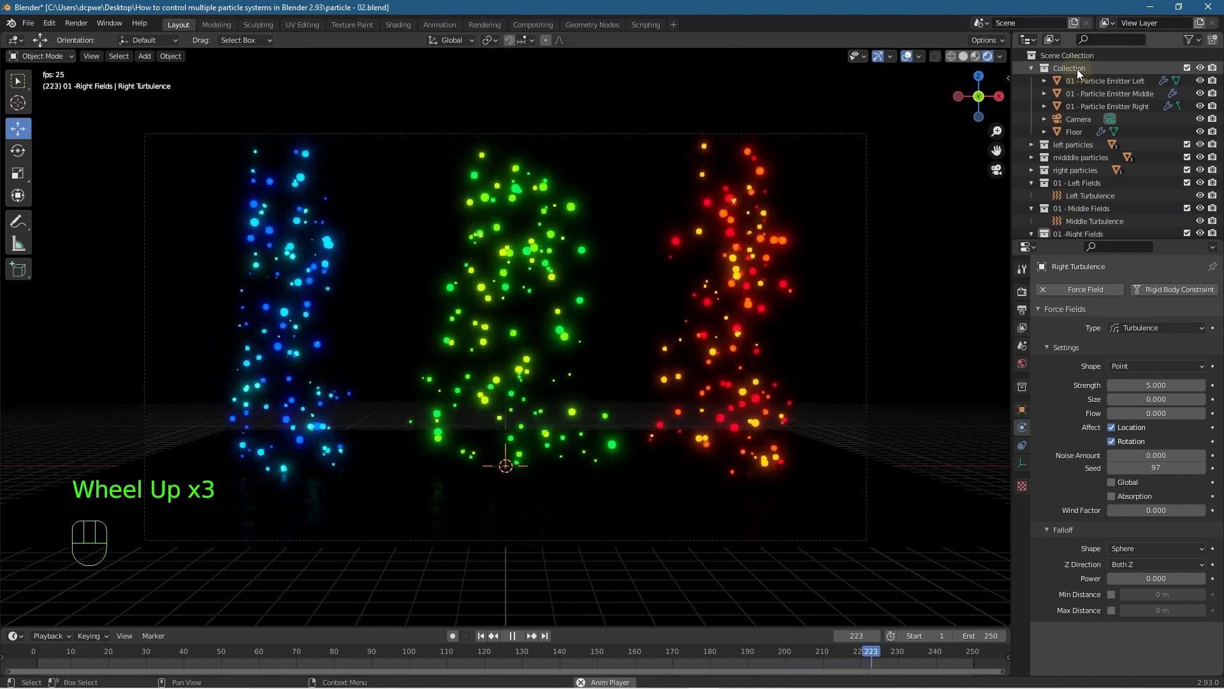
pyautogui.click(1077, 69)
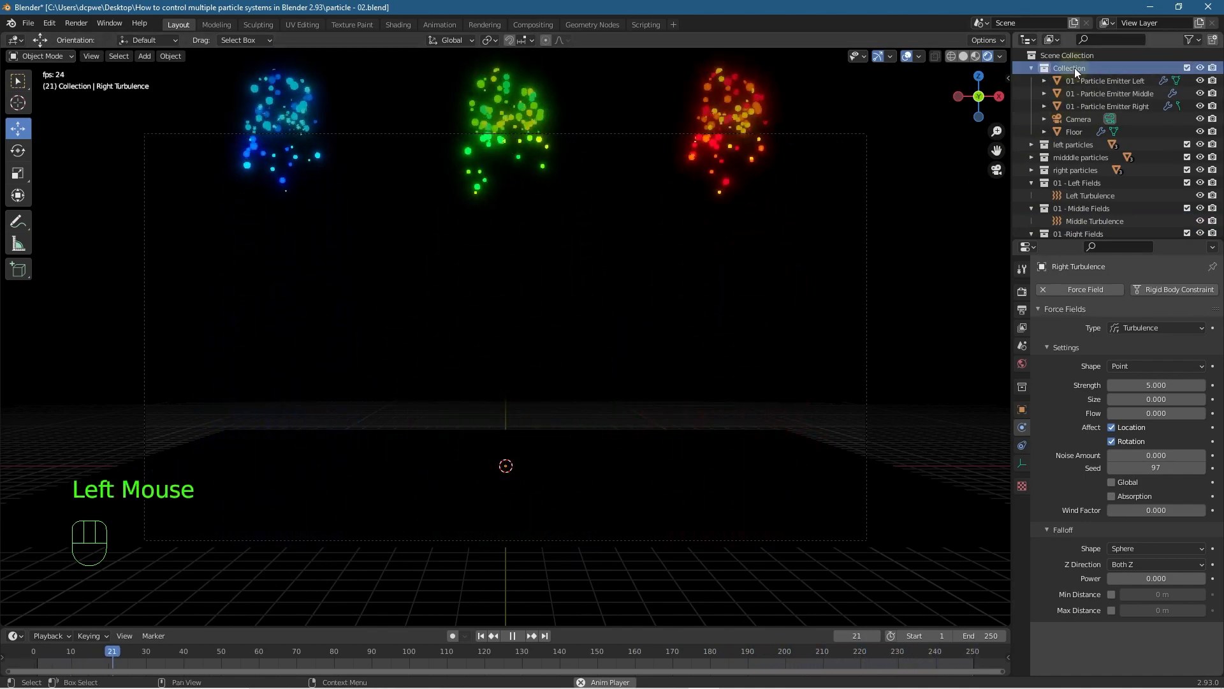
pyautogui.click(518, 367)
pyautogui.hotkey('ctrl', 's')
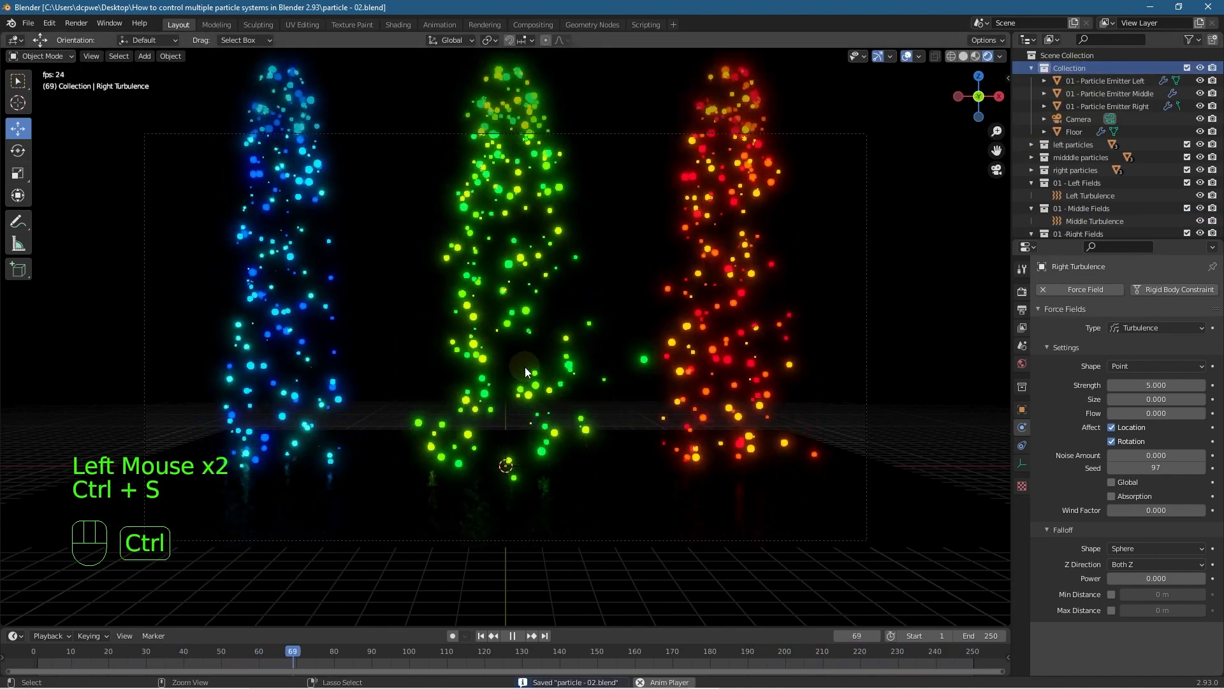
pyautogui.press('Escape')
pyautogui.hotkey('ctrl', 'a')
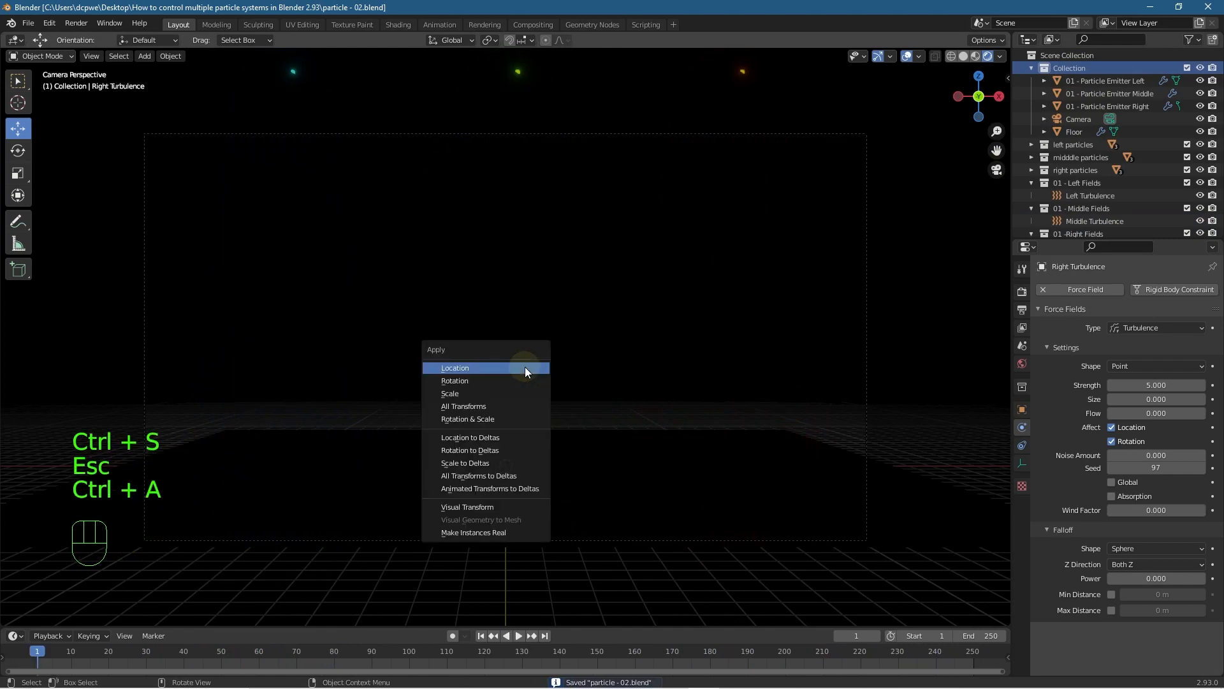
pyautogui.click(602, 444)
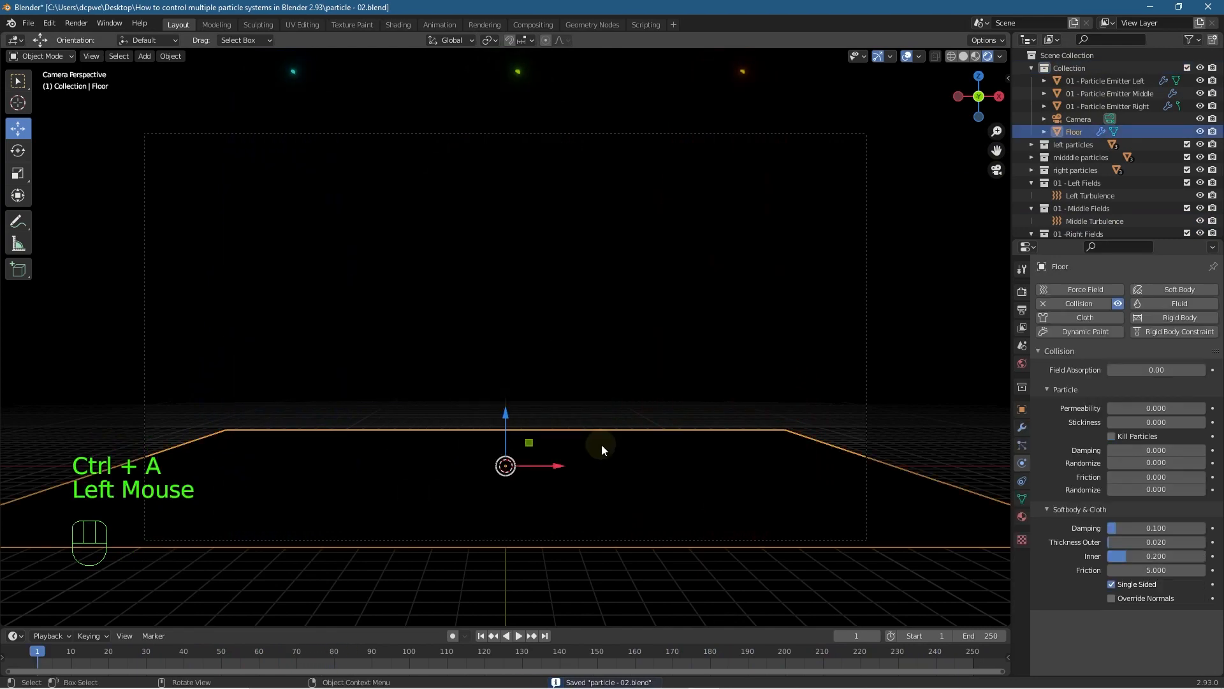
pyautogui.hotkey('ctrl', 'a')
pyautogui.click(449, 404)
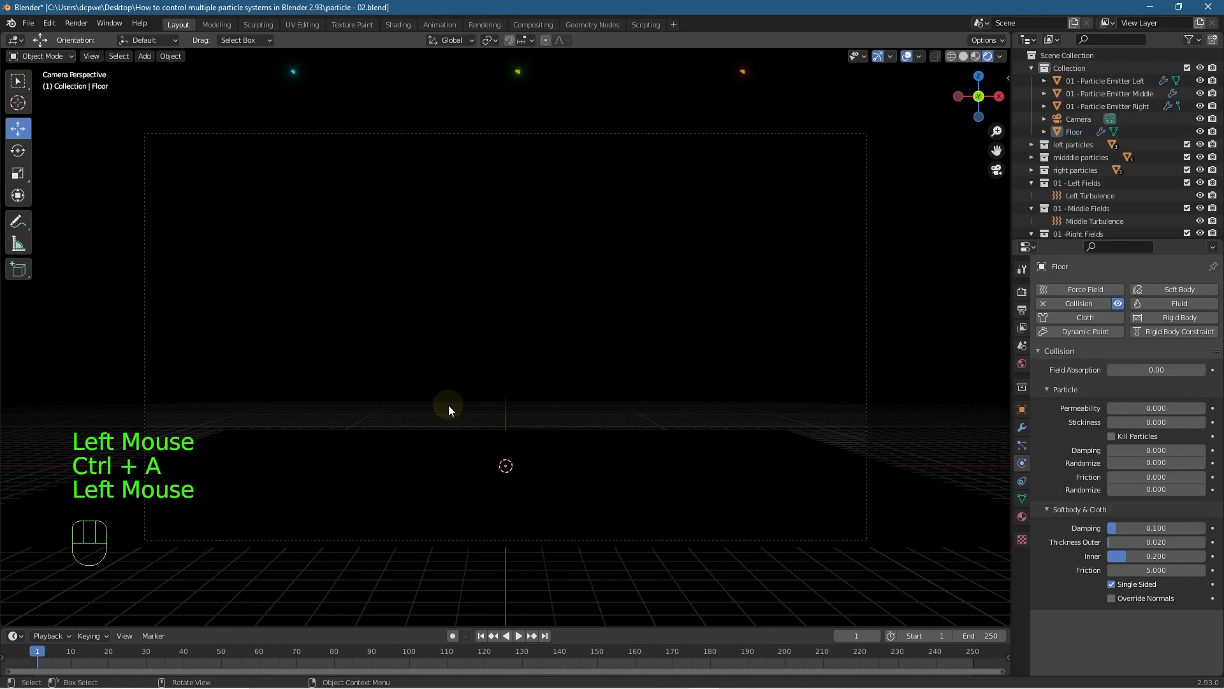
# - Add a Vortex force field to the main Collection
pyautogui.hotkey('shift', 'a')
pyautogui.moveTo(450, 404)
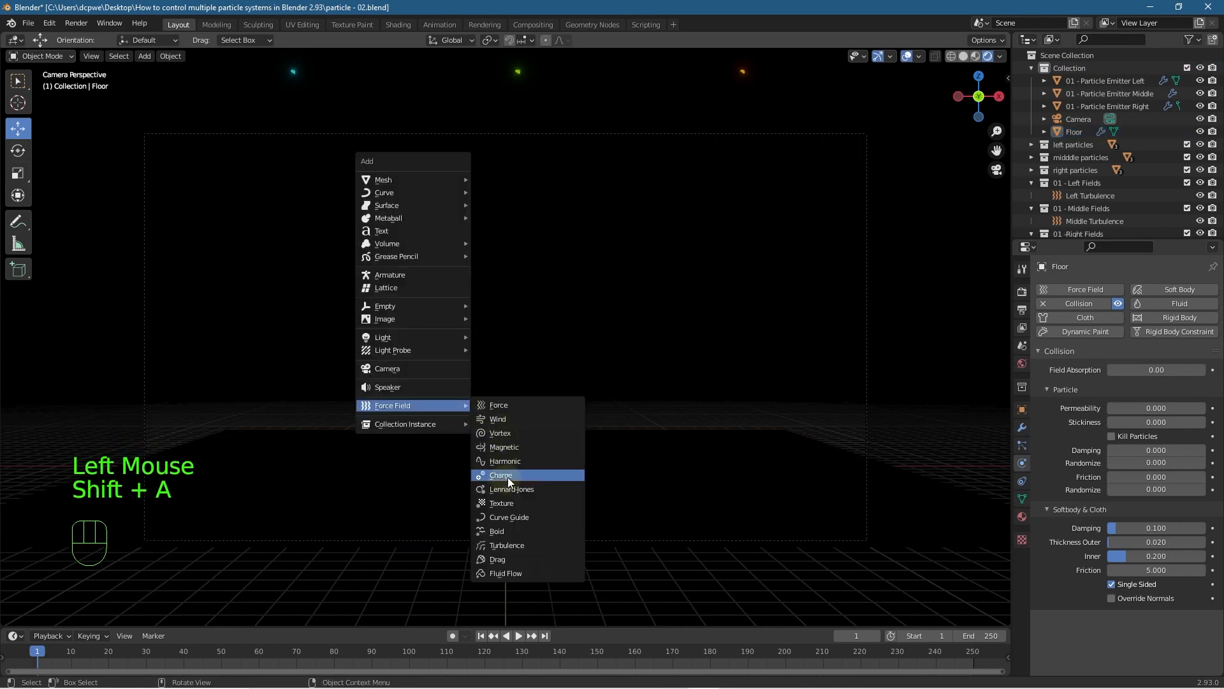
pyautogui.click(515, 438)
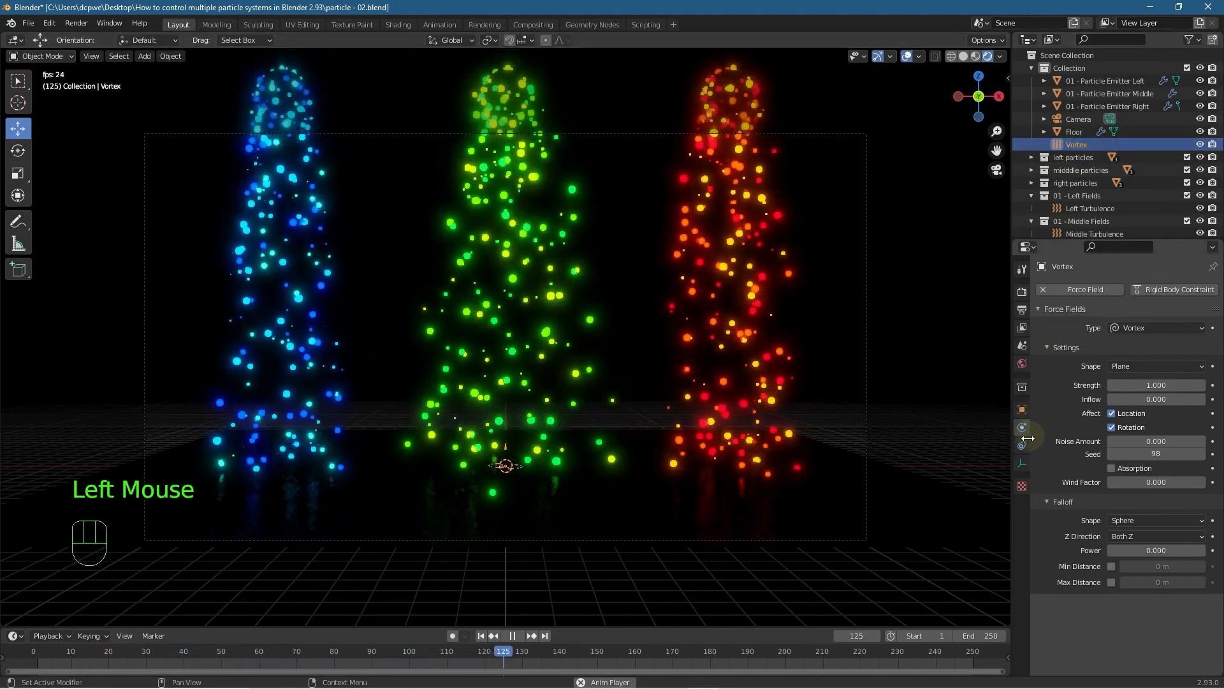
# - Raise the Vortex force field's strength to 82.1 while the animation plays
pyautogui.moveTo(1136, 382); pyautogui.dragTo(38, 385)
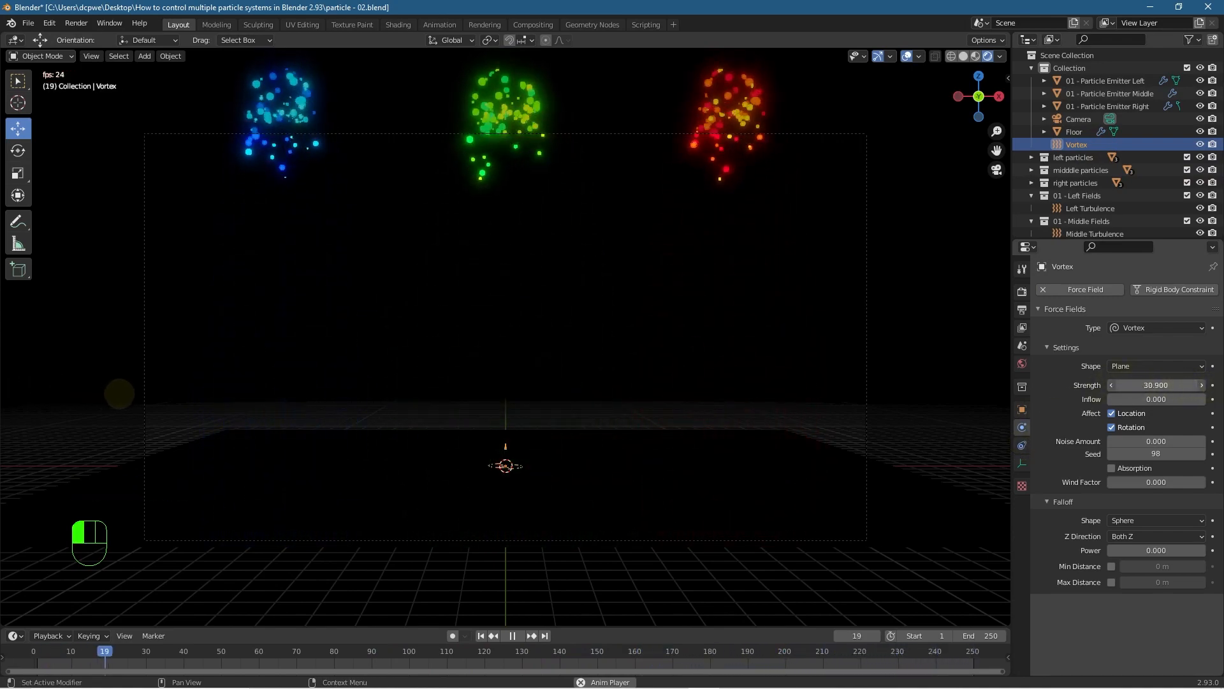
pyautogui.moveTo(177, 396); pyautogui.dragTo(230, 396)
pyautogui.moveTo(1155, 385); pyautogui.dragTo(1215, 385)
pyautogui.moveTo(44, 384); pyautogui.dragTo(111, 386)
pyautogui.moveTo(1157, 385); pyautogui.dragTo(1147, 385)
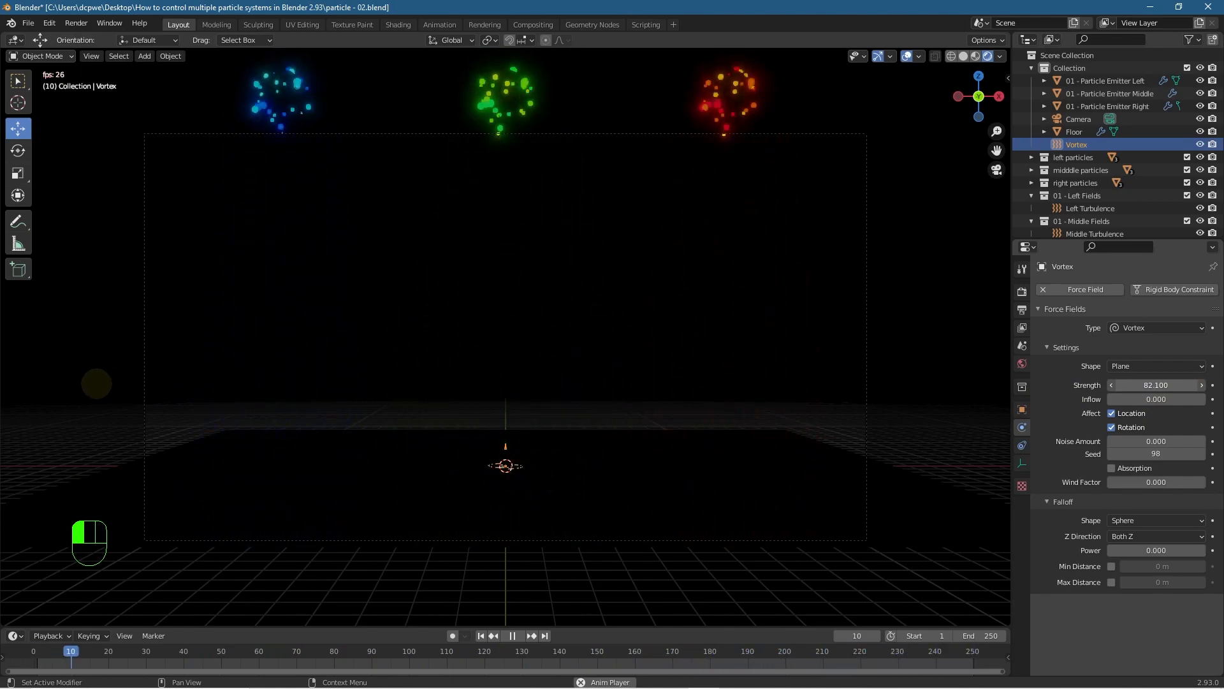
pyautogui.moveTo(96, 383); pyautogui.dragTo(96, 383)
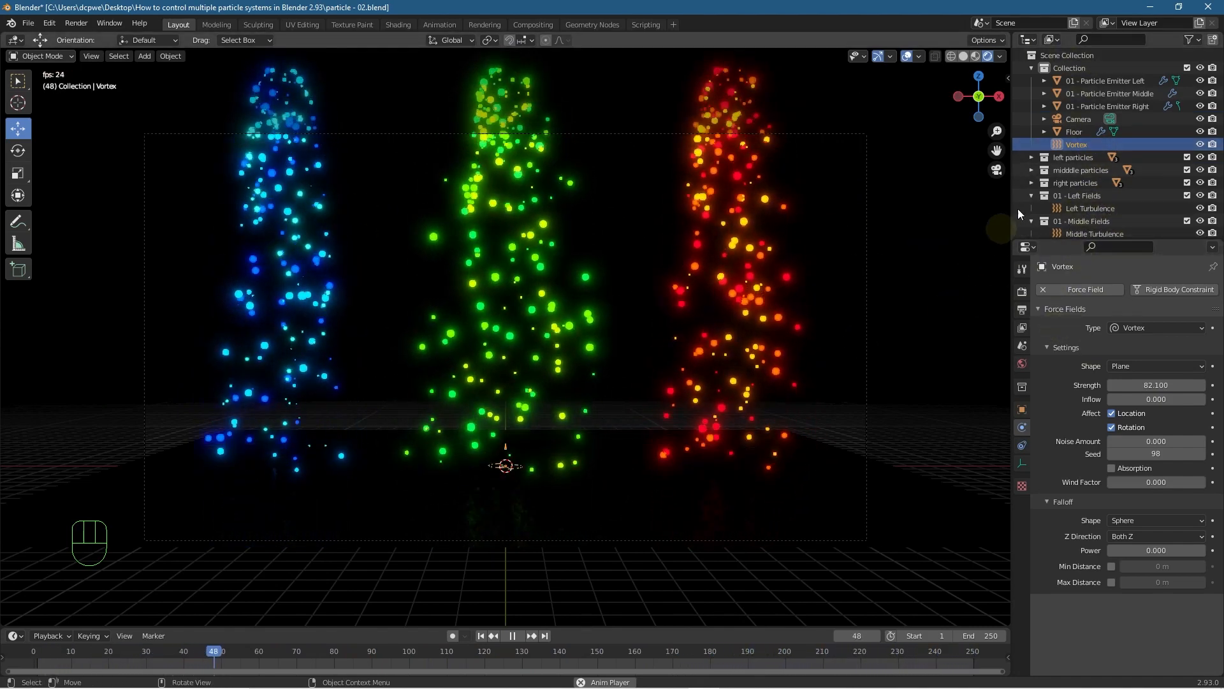
# - Move the Vortex force field into the 01 - Left Fields collection and restart the animation from the first frame
pyautogui.moveTo(1076, 146); pyautogui.dragTo(1089, 205)
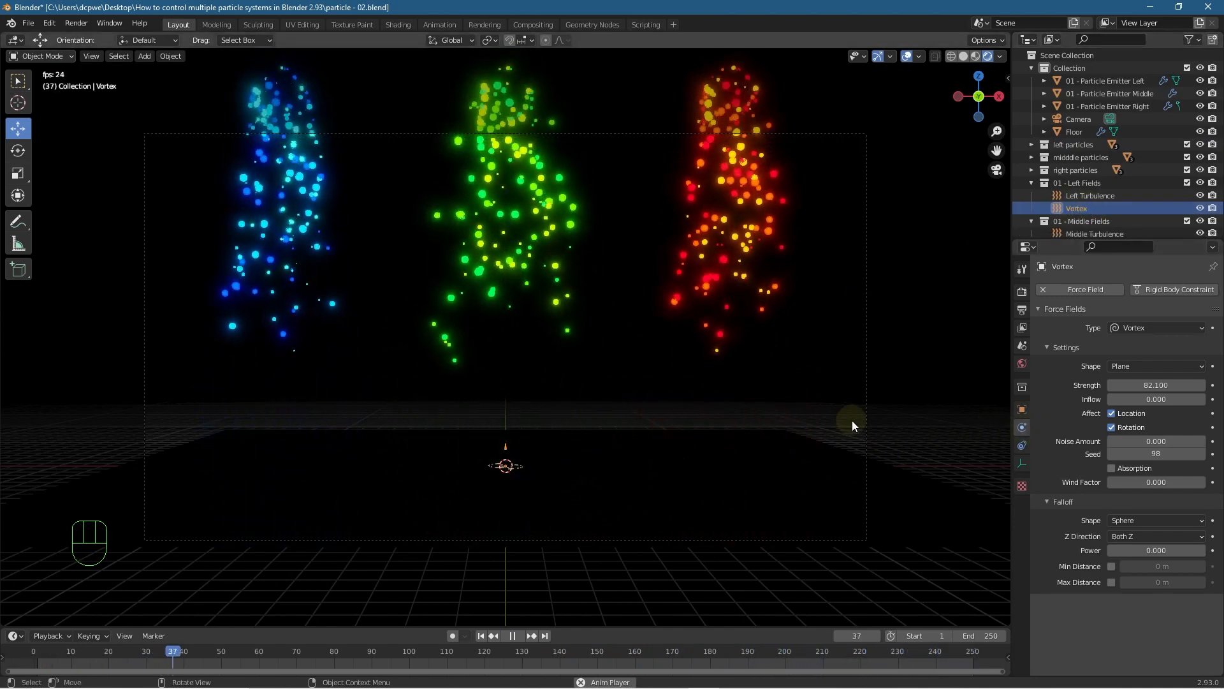
pyautogui.click(482, 636)
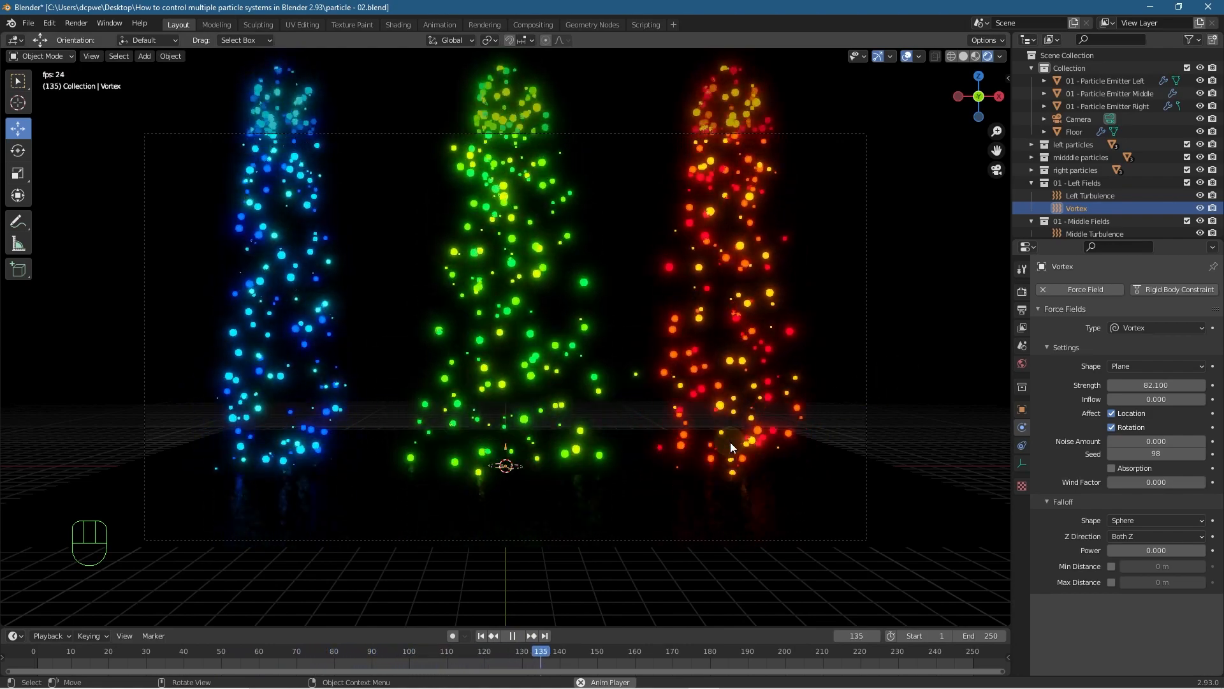
# - Reduce the Vortex force field's strength to 1.6 during playback so it gently sweeps the left emitter's particles
pyautogui.moveTo(1154, 385); pyautogui.dragTo(1218, 385)
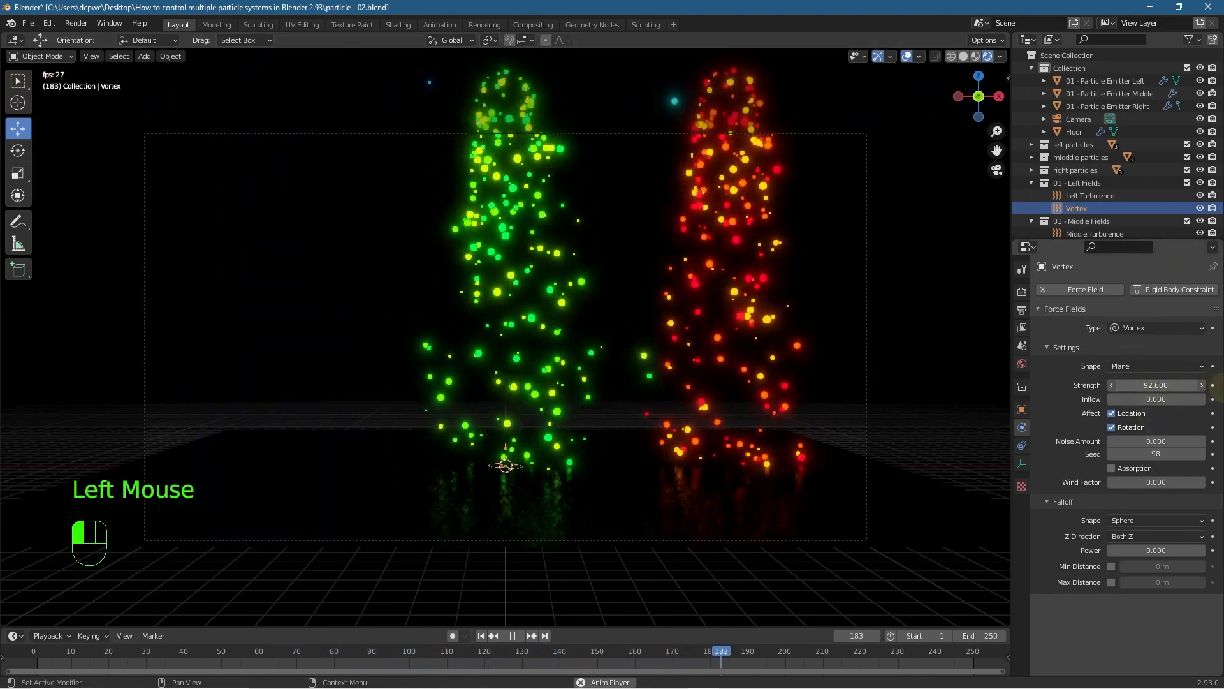
pyautogui.moveTo(32, 387); pyautogui.dragTo(1167, 385)
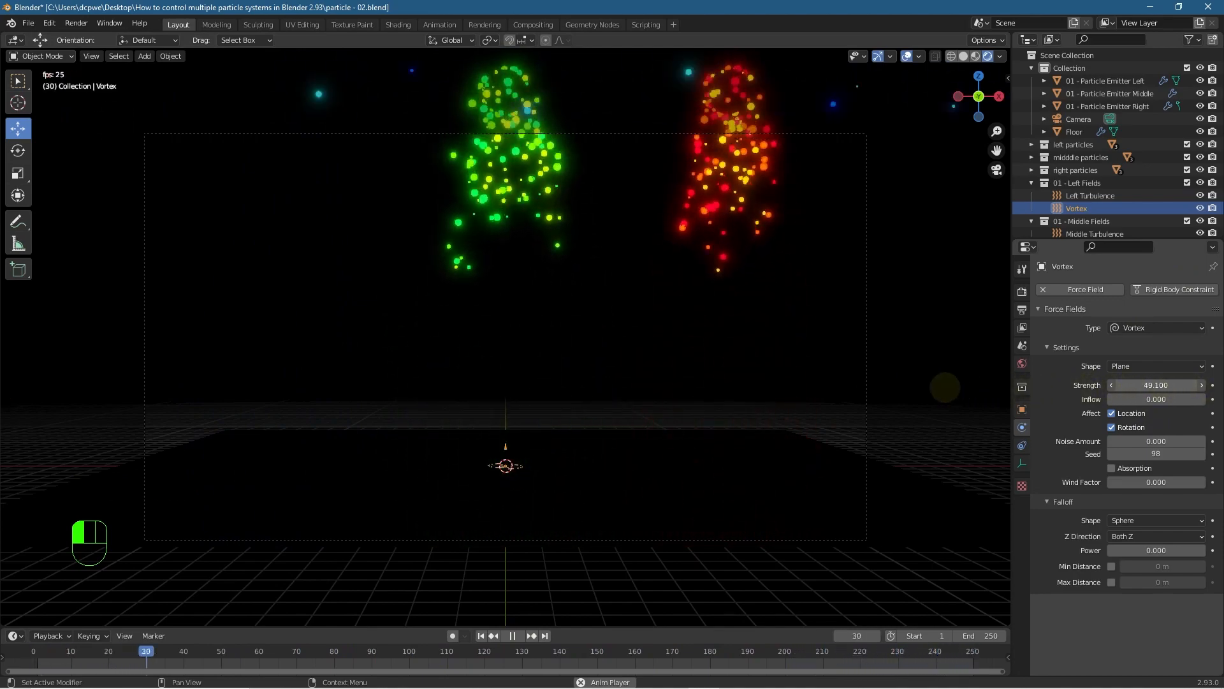
pyautogui.moveTo(864, 387); pyautogui.dragTo(643, 399)
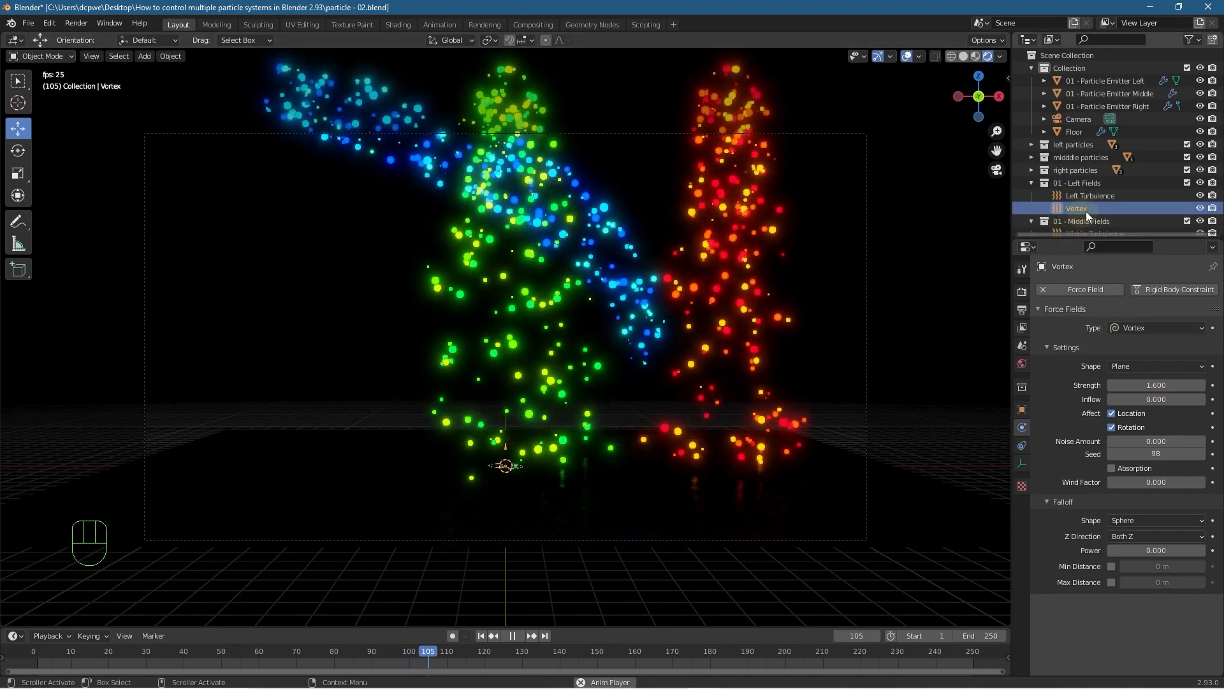
pyautogui.scroll(-2, 1088, 209)
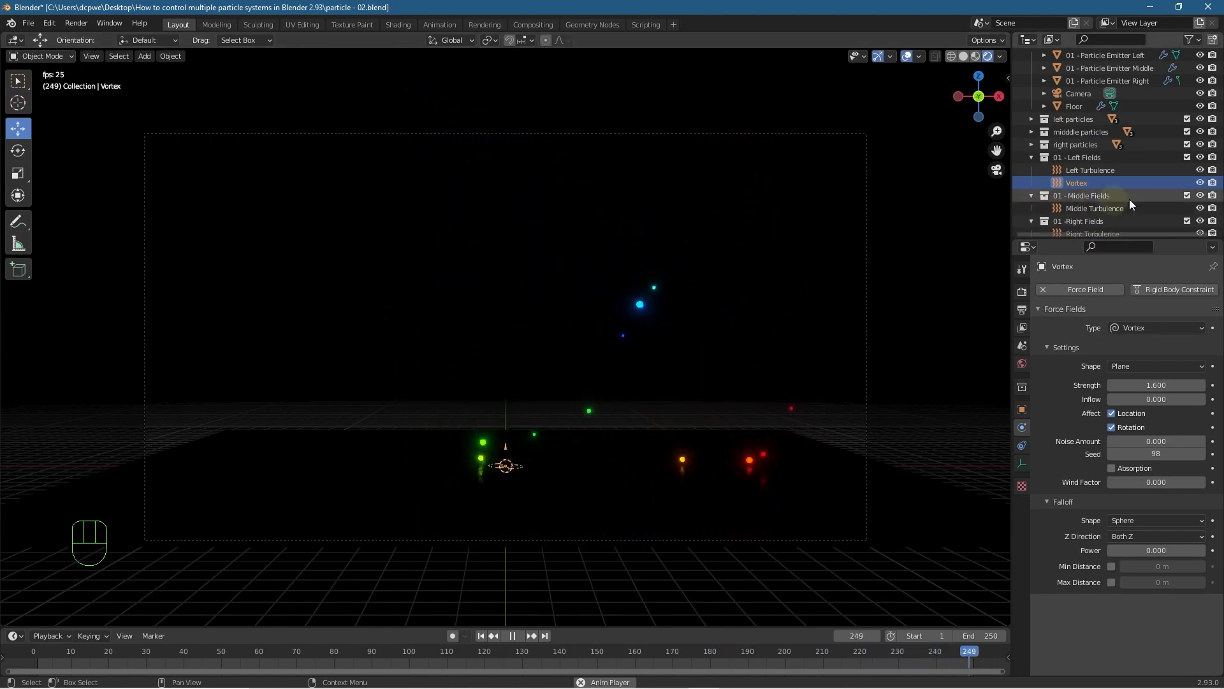
# - Pause the animation, duplicate the Vortex force field and move the copy into the 01 -Right Fields collection
pyautogui.rightClick(1078, 181)
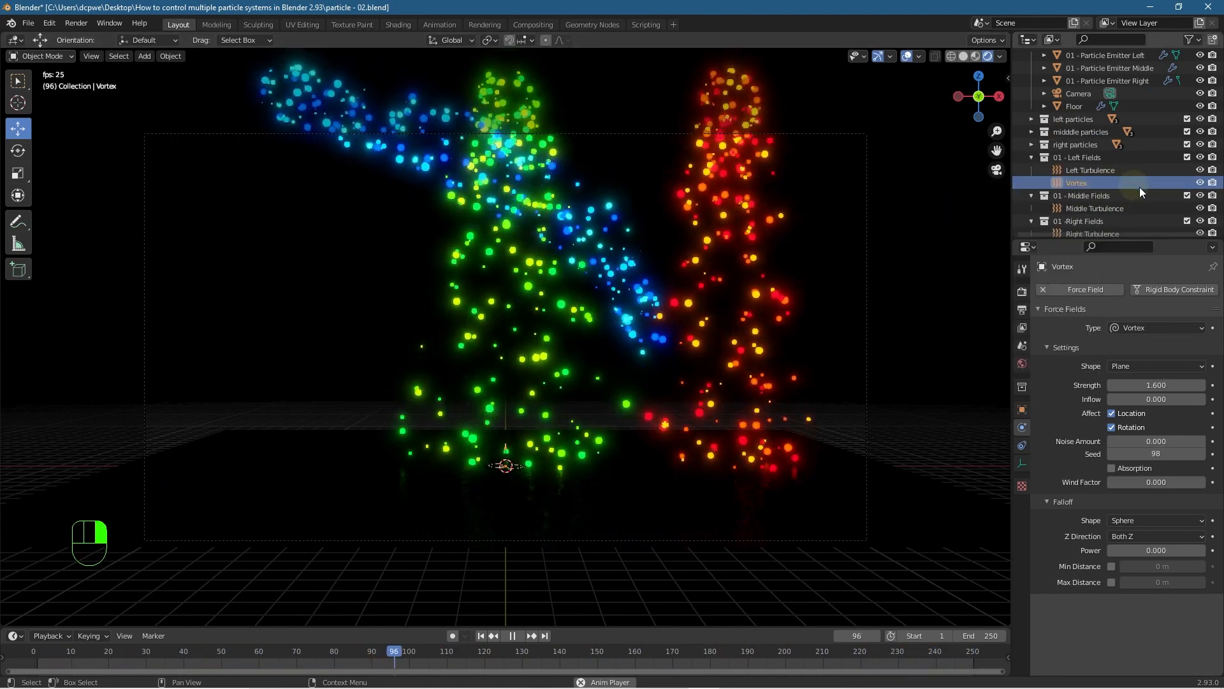
pyautogui.click(1137, 181)
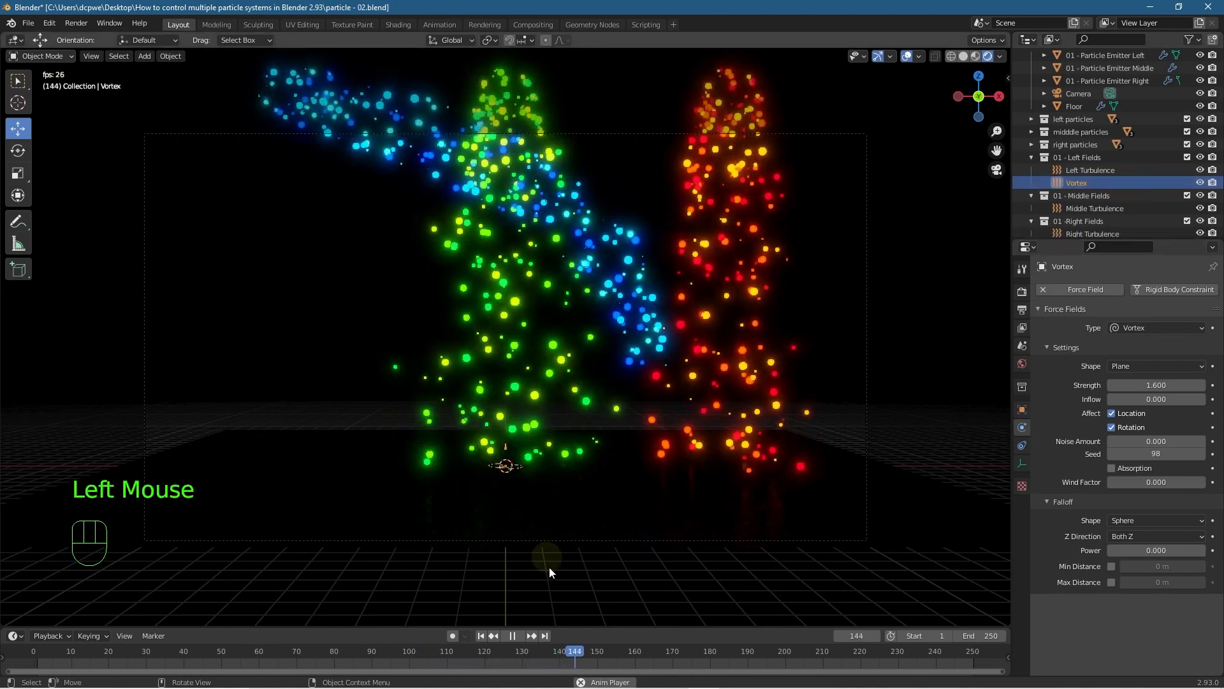
pyautogui.click(513, 634)
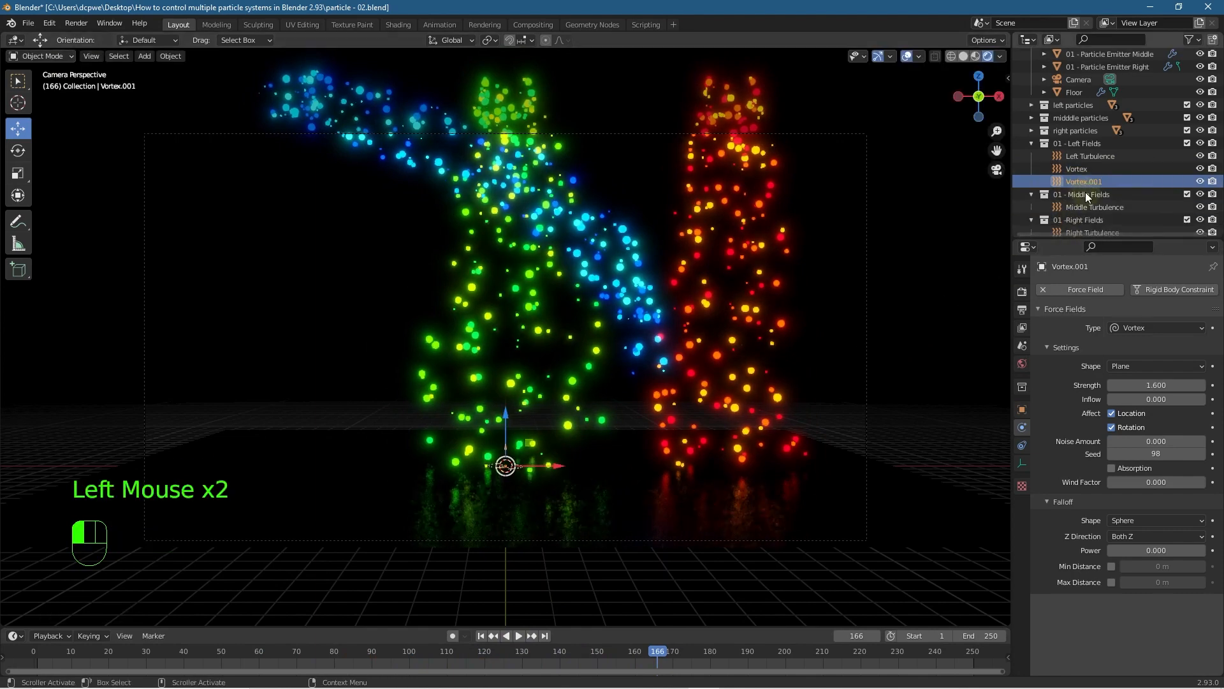
pyautogui.moveTo(1078, 182); pyautogui.dragTo(1093, 225)
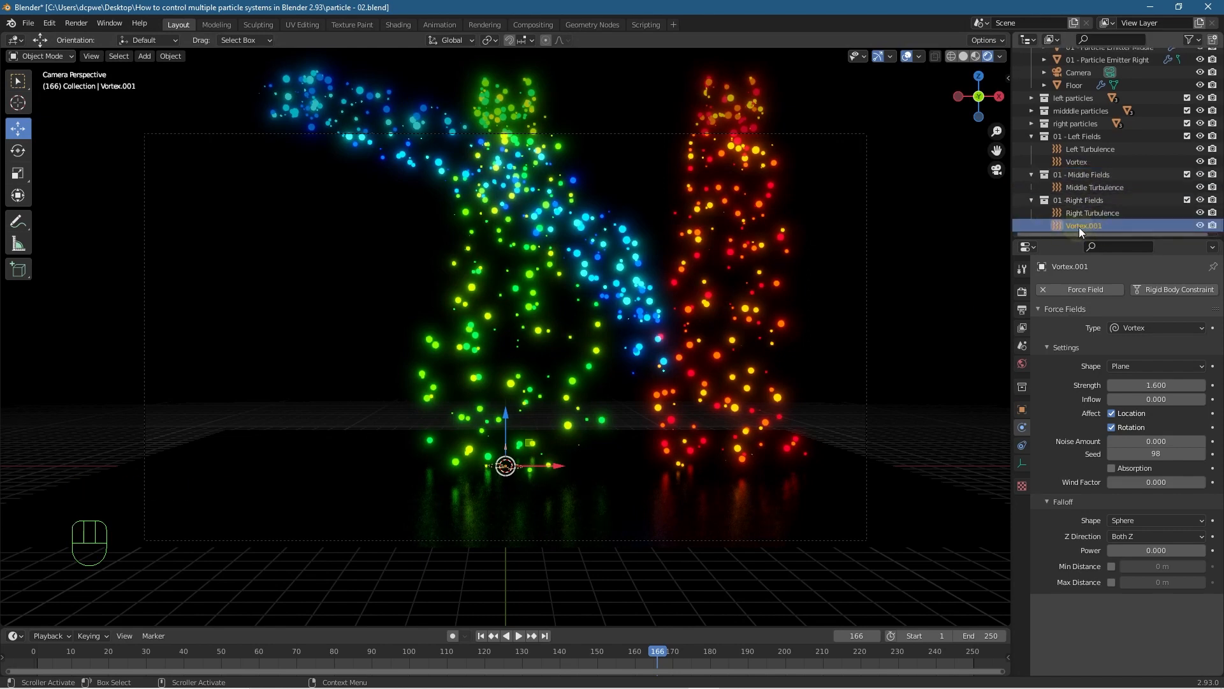
# - Rename the vortices Left Vortex and Right Vortex, set the right one's strength to -1.6, save, and replay from the first frame
pyautogui.doubleClick(1080, 227)
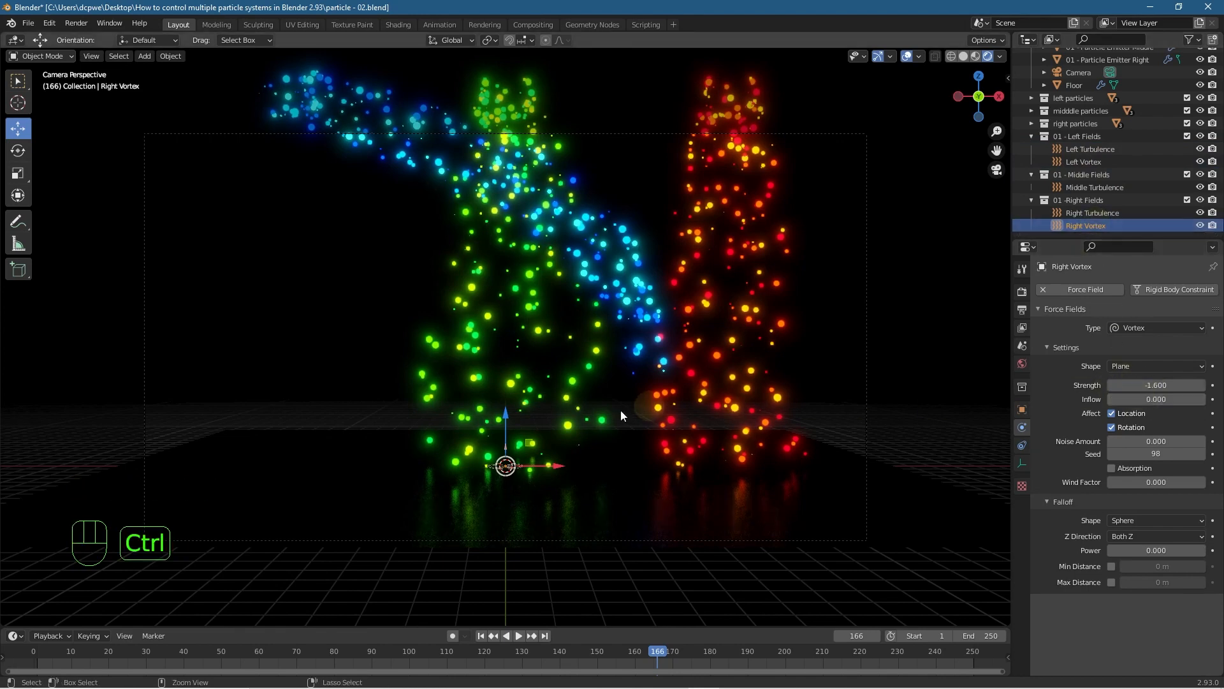
pyautogui.hotkey('ctrl', 's')
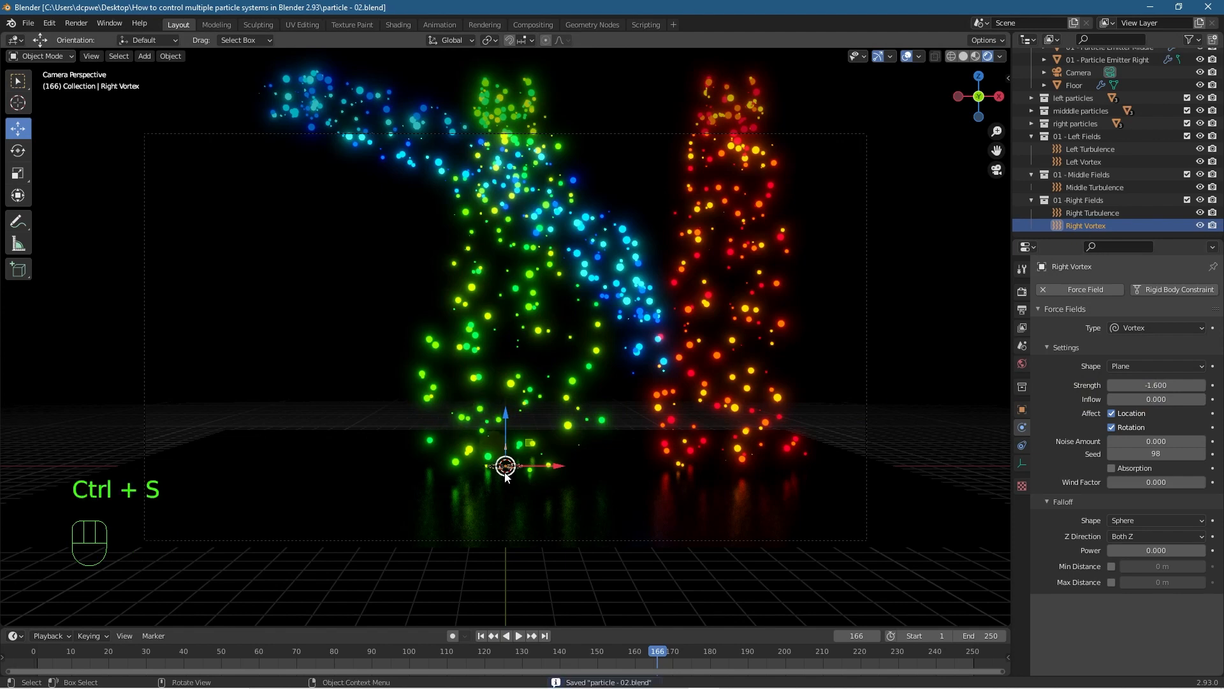
pyautogui.click(482, 636)
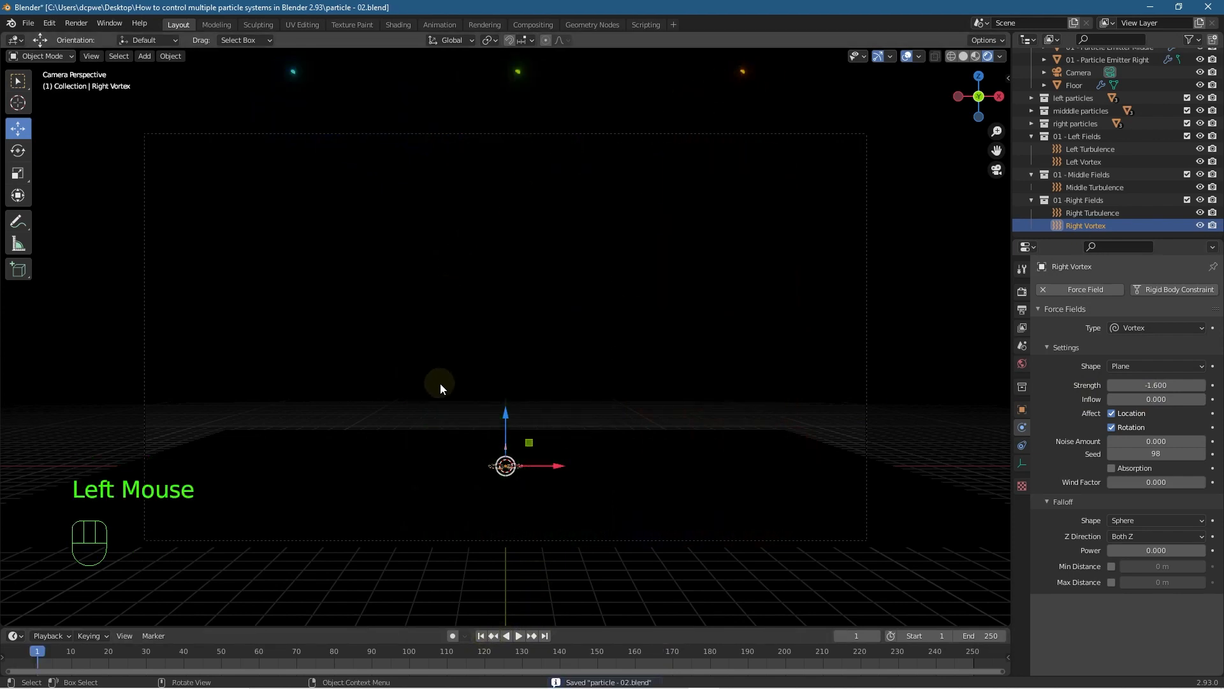
pyautogui.click(517, 635)
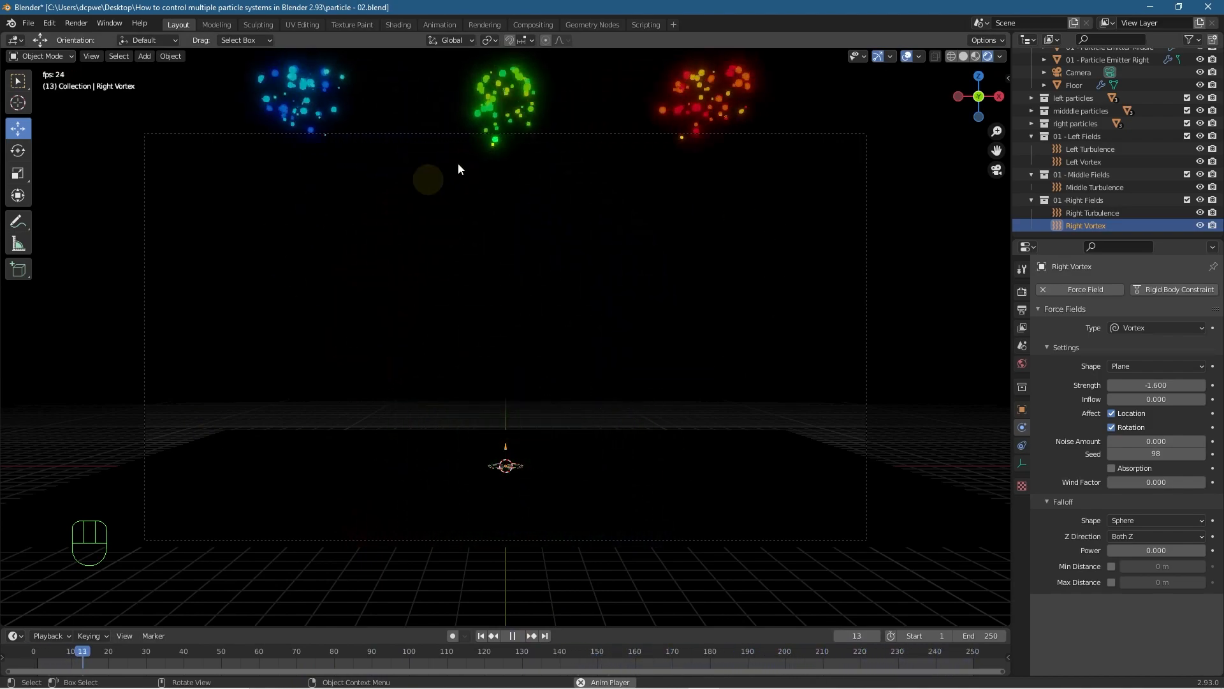
# - Set the particle lifetime of 01 - Particle Emitter Left to 100
pyautogui.click(303, 95)
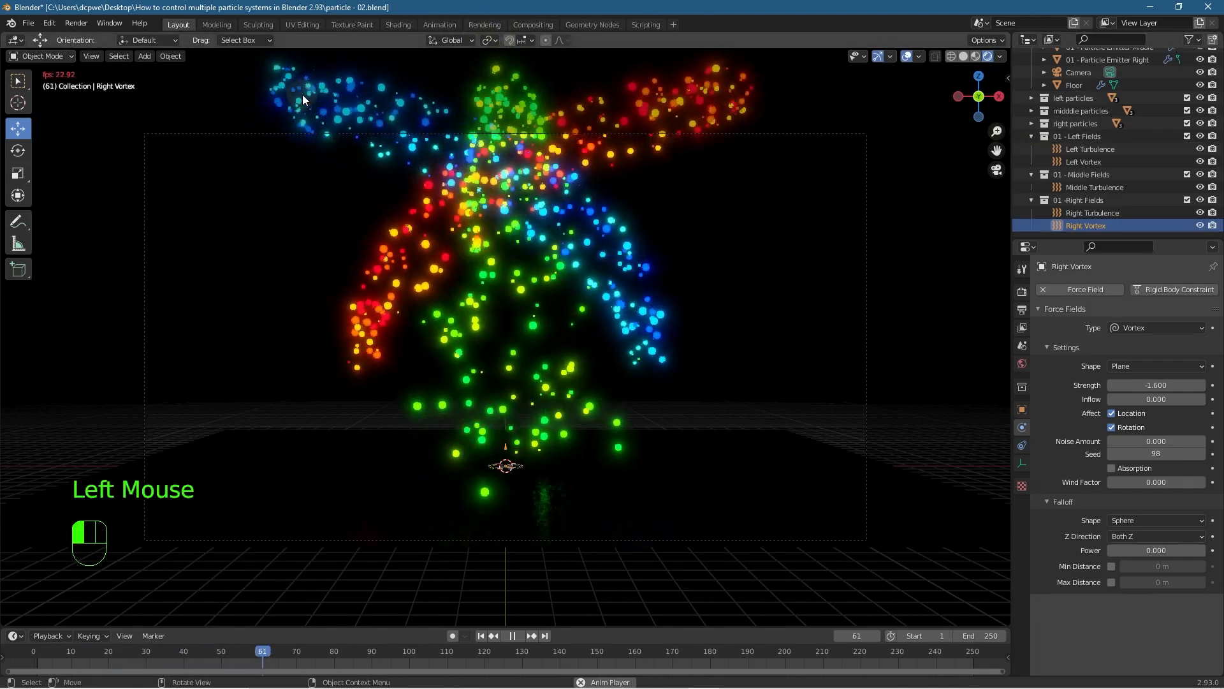
pyautogui.click(1022, 444)
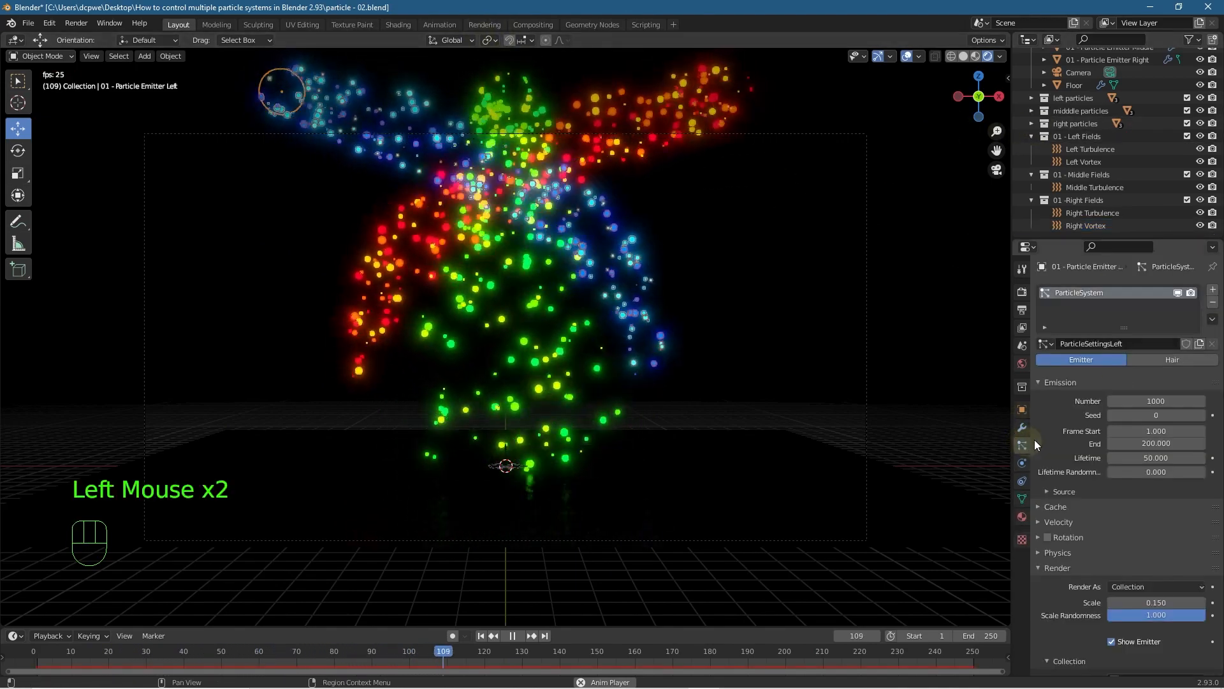
pyautogui.click(1170, 460)
pyautogui.write('10')
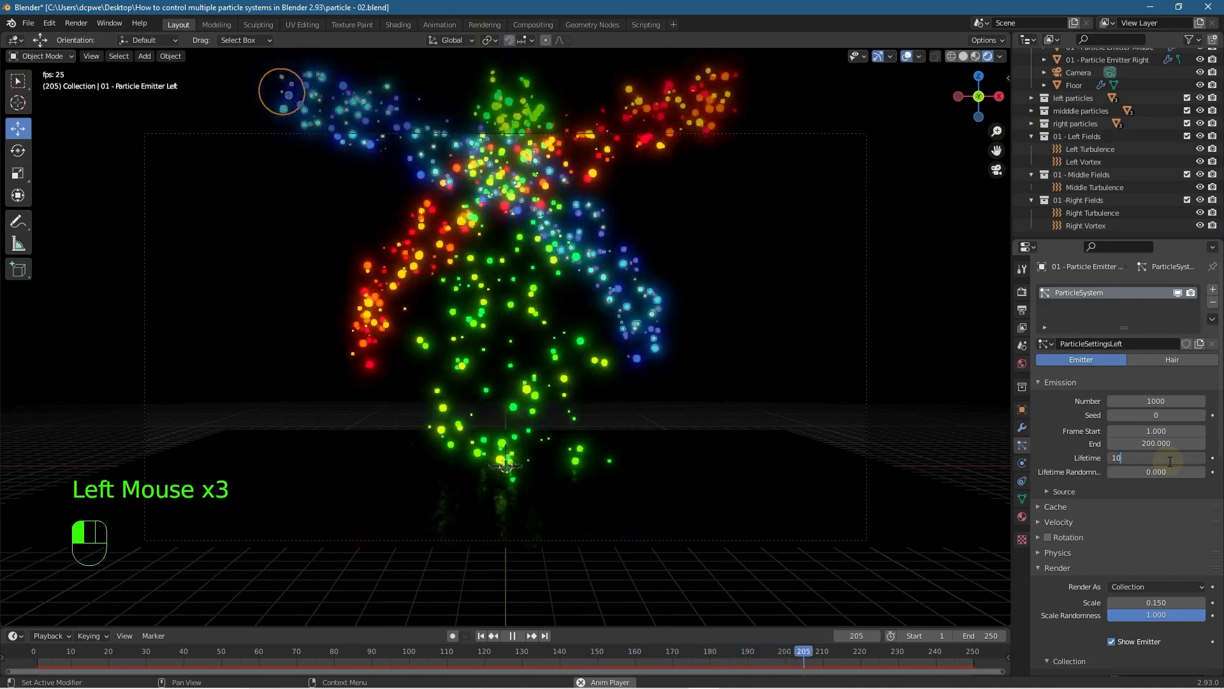
pyautogui.write('0')
pyautogui.press('Return')
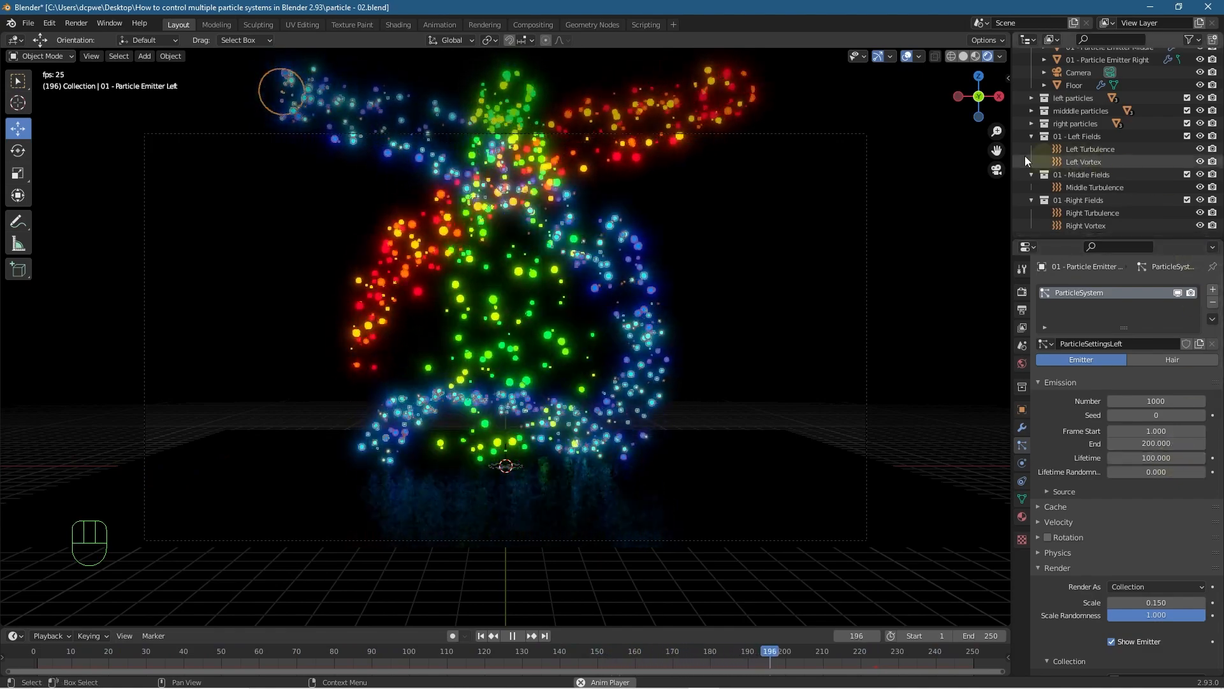
# - Set the particle lifetime of 01 - Particle Emitter Right to 100
pyautogui.click(697, 99)
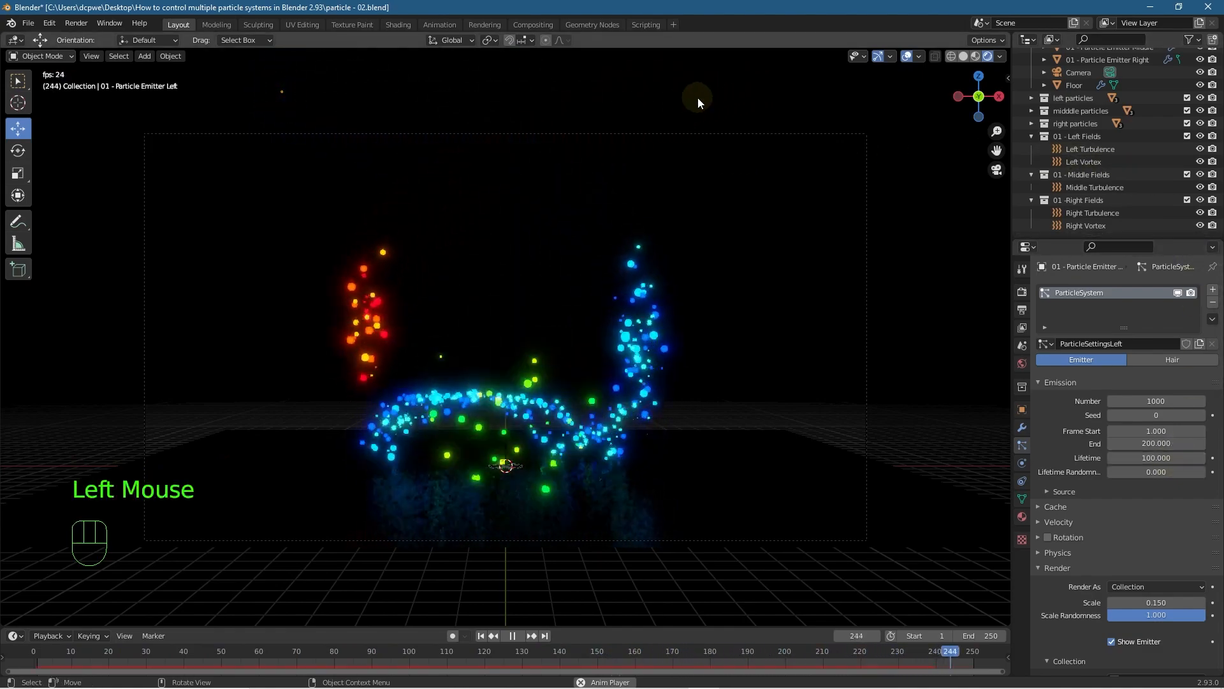
pyautogui.click(732, 86)
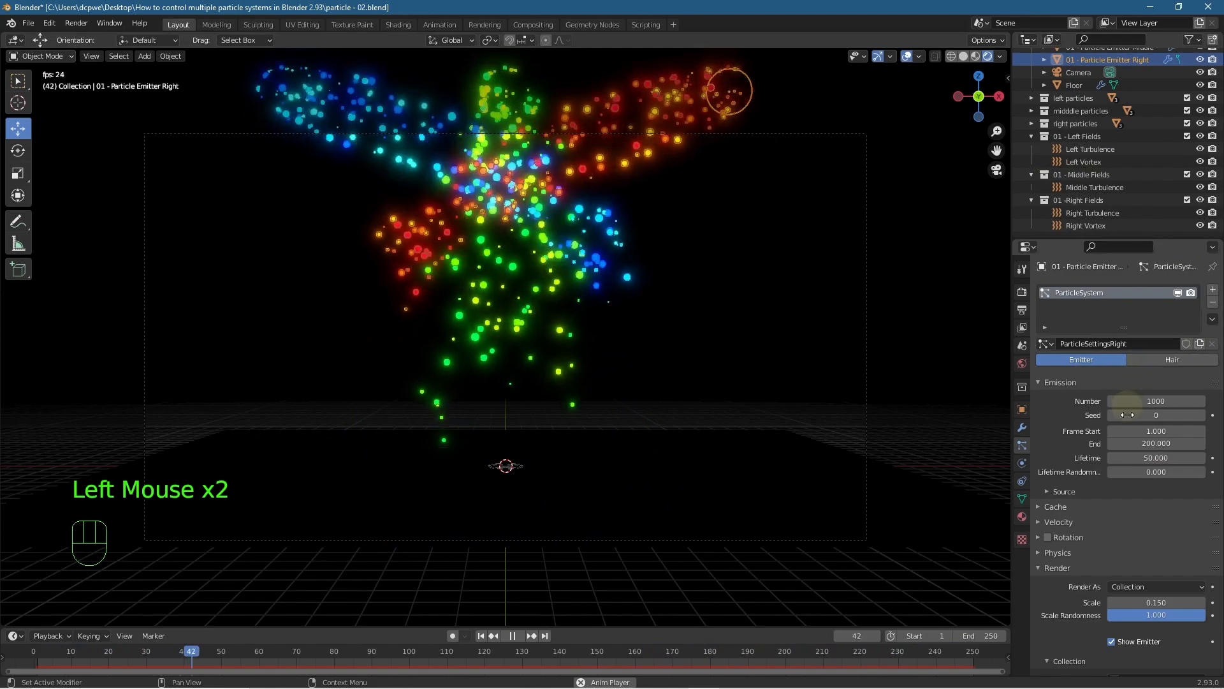
pyautogui.click(1151, 457)
pyautogui.write('100')
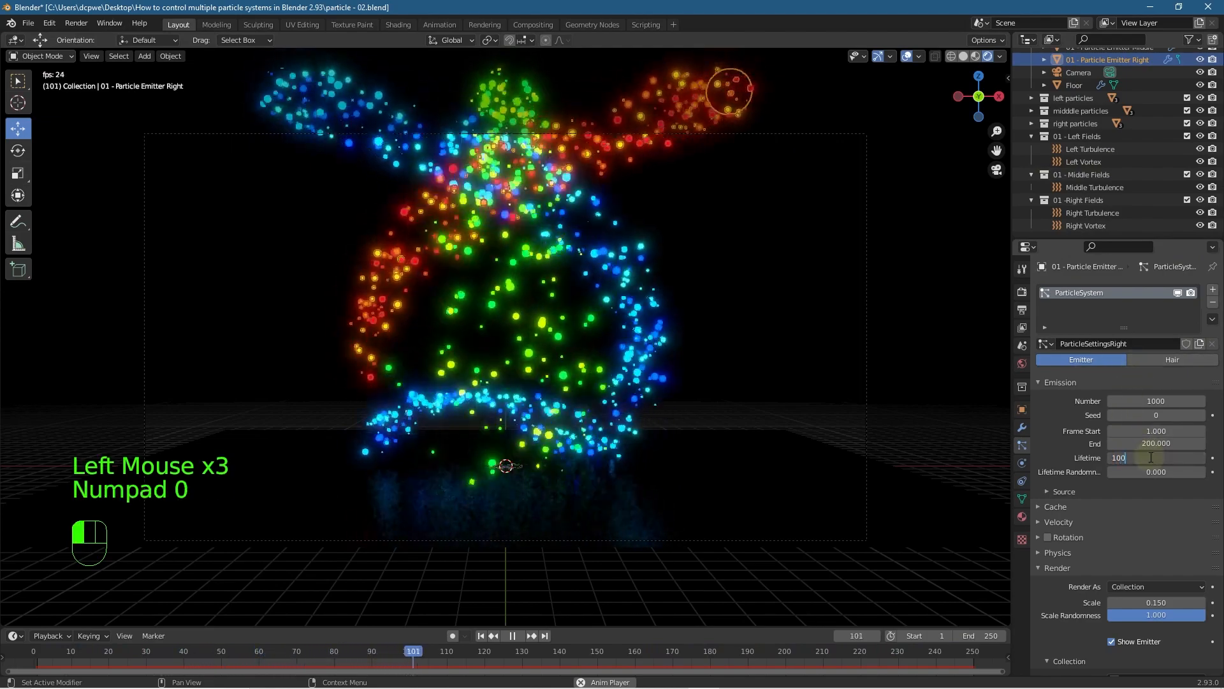
pyautogui.press('Return')
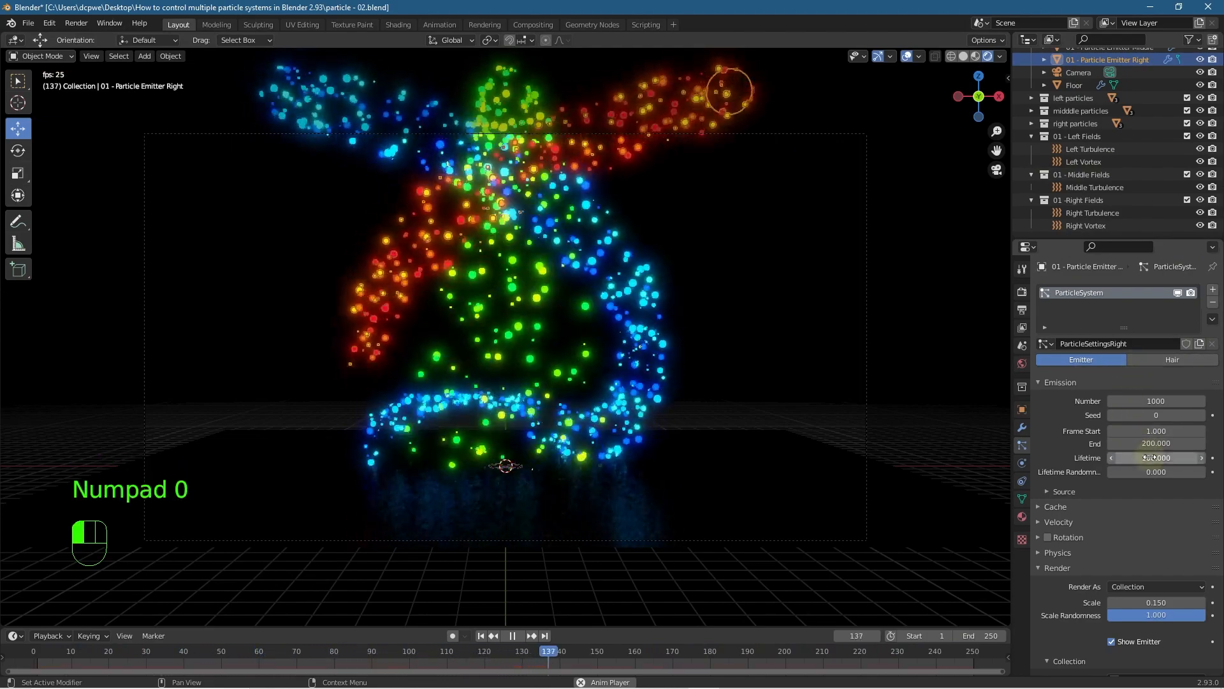
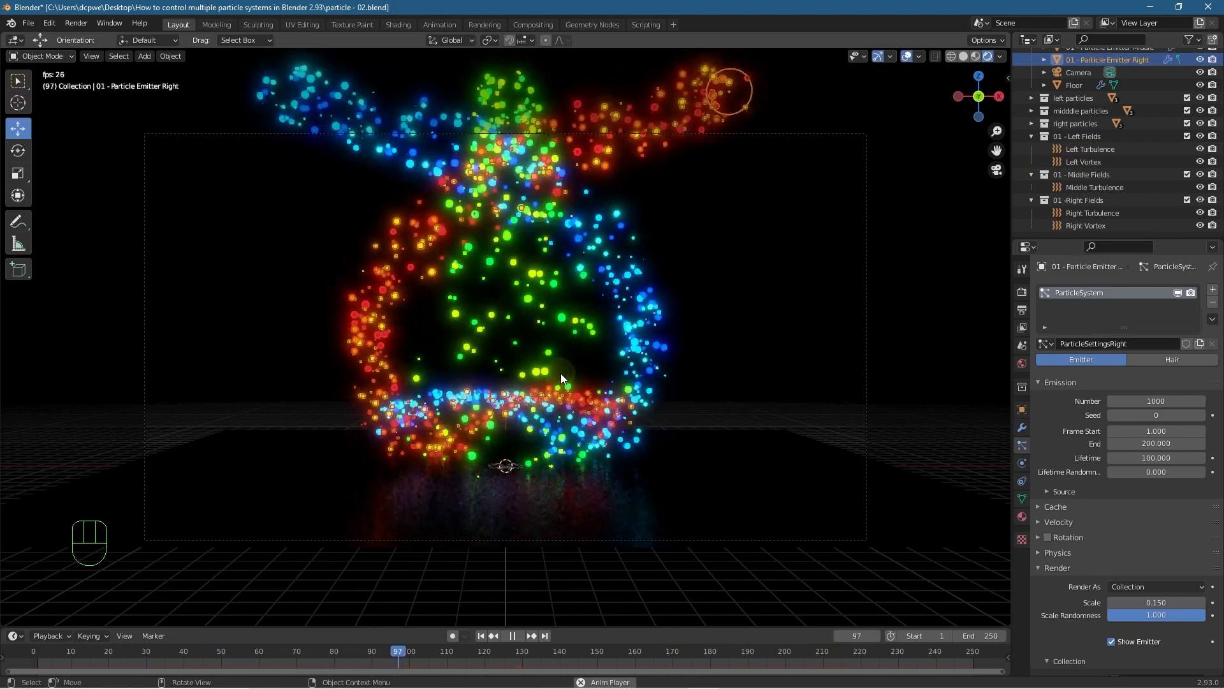
# - Add a Wind force field to the 01 - Middle Fields collection and rename it Middle Wind
pyautogui.click(1081, 138)
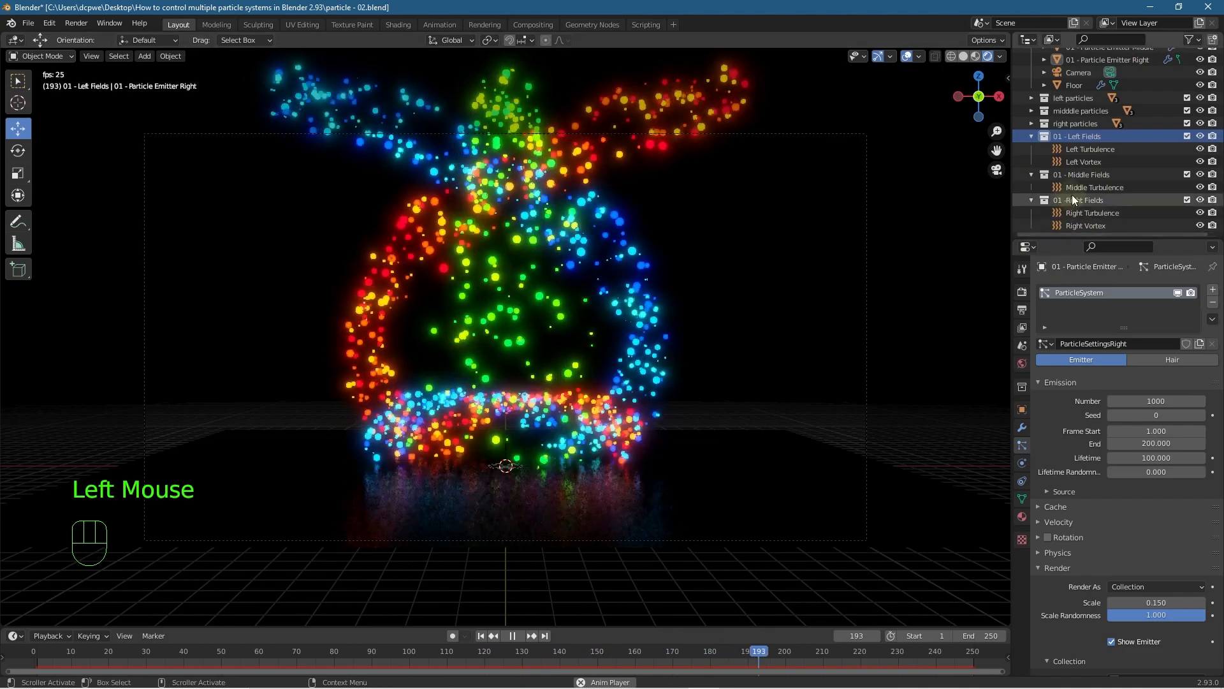
pyautogui.click(1074, 174)
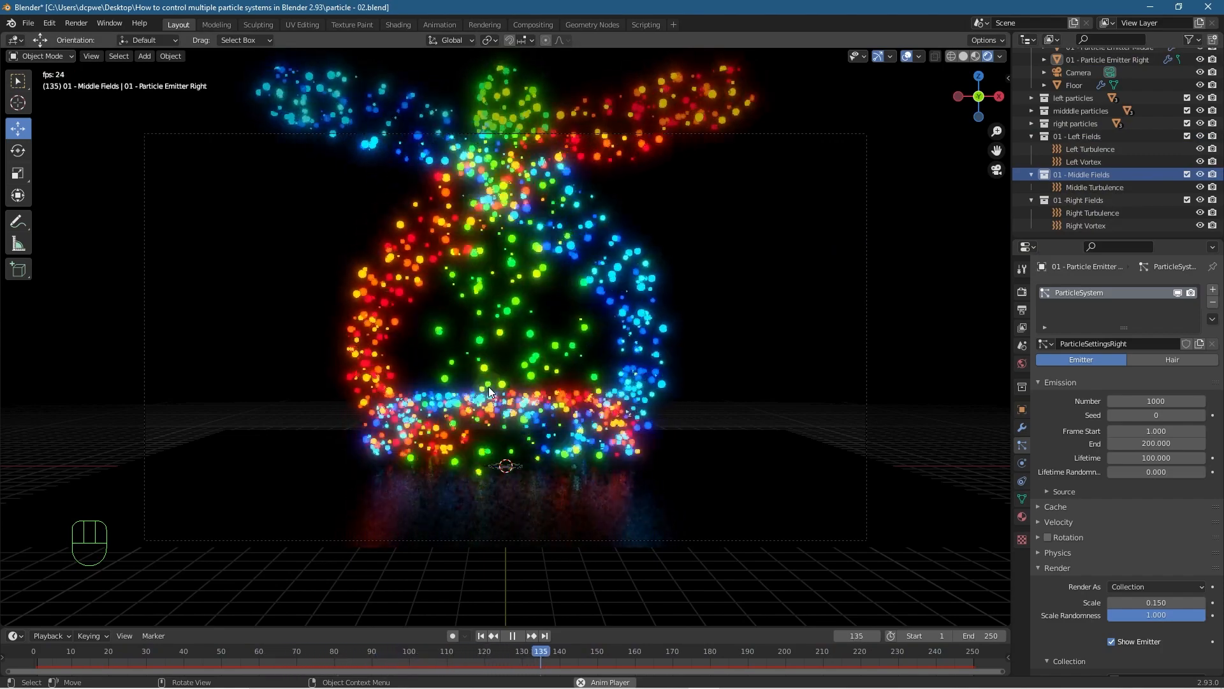
pyautogui.press('shift')
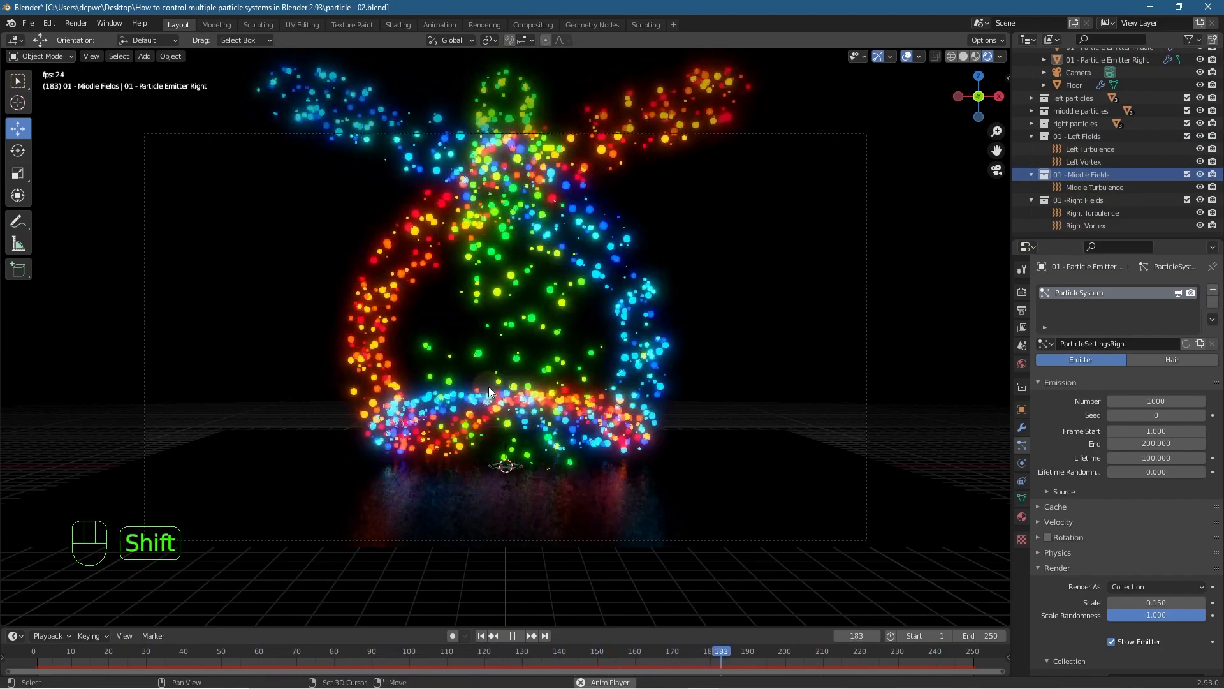
pyautogui.hotkey('shift', 'a')
pyautogui.moveTo(488, 387)
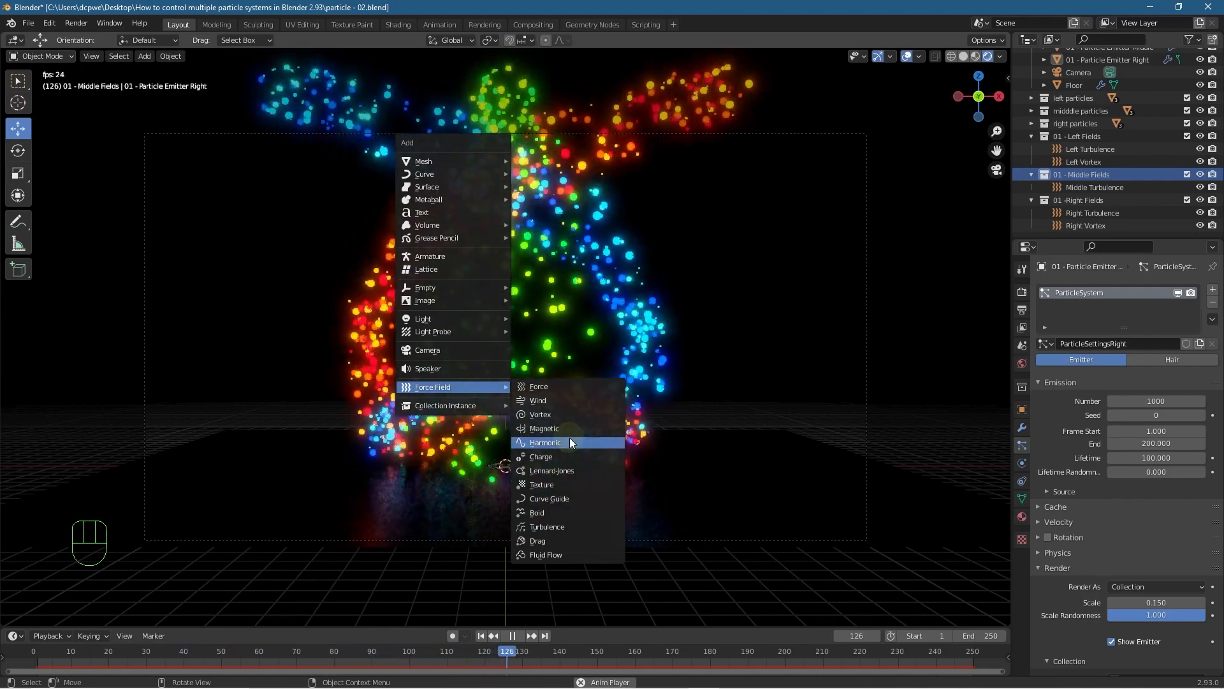
pyautogui.click(569, 402)
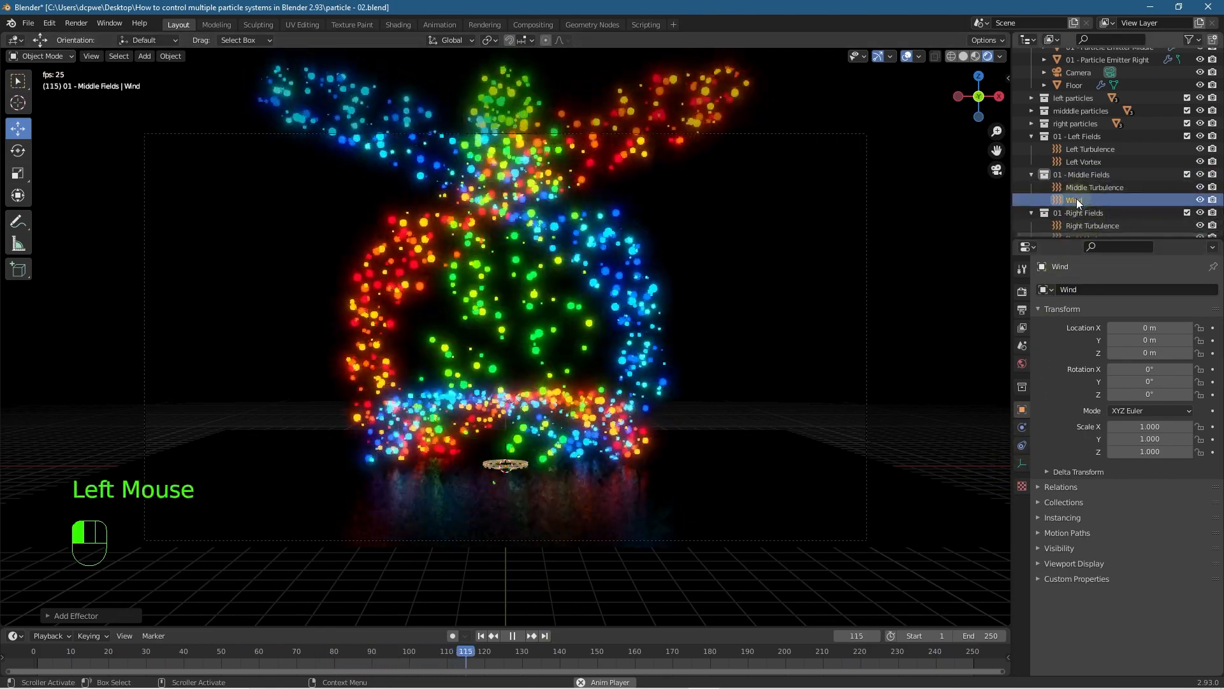
pyautogui.doubleClick(1076, 198)
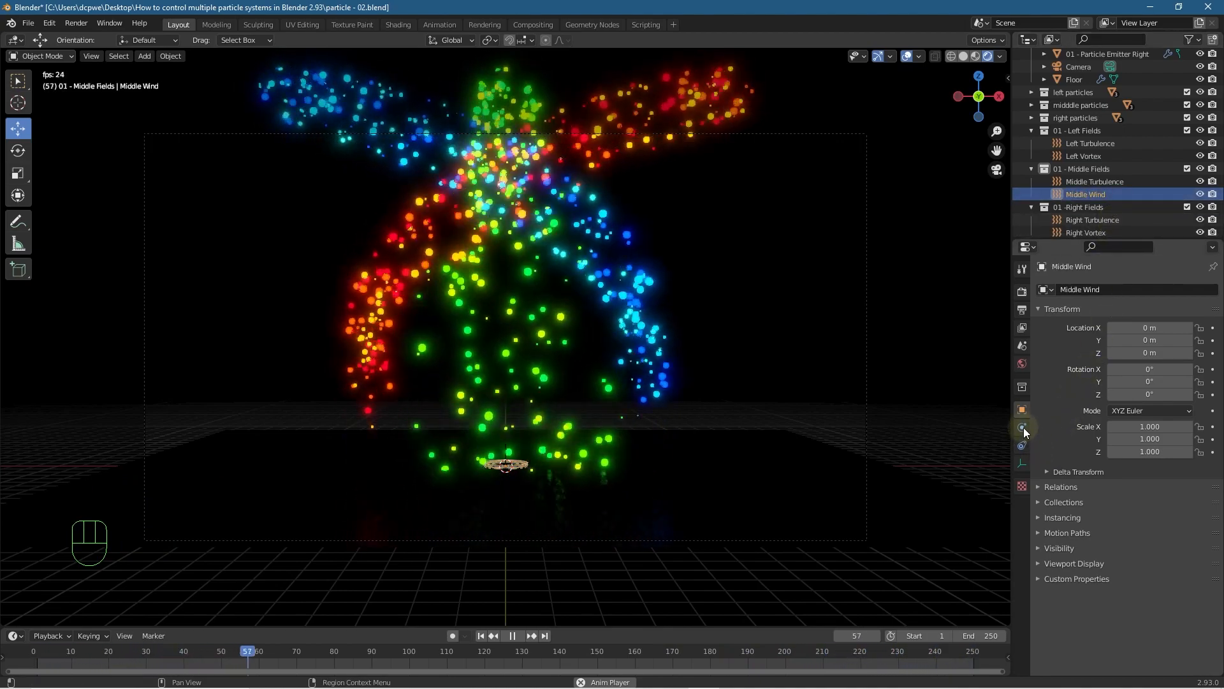
# - Set the Middle Wind force field's strength to 3 while the animation plays
pyautogui.click(1024, 428)
pyautogui.moveTo(1157, 385); pyautogui.dragTo(1208, 385)
pyautogui.moveTo(9, 386); pyautogui.dragTo(1177, 384)
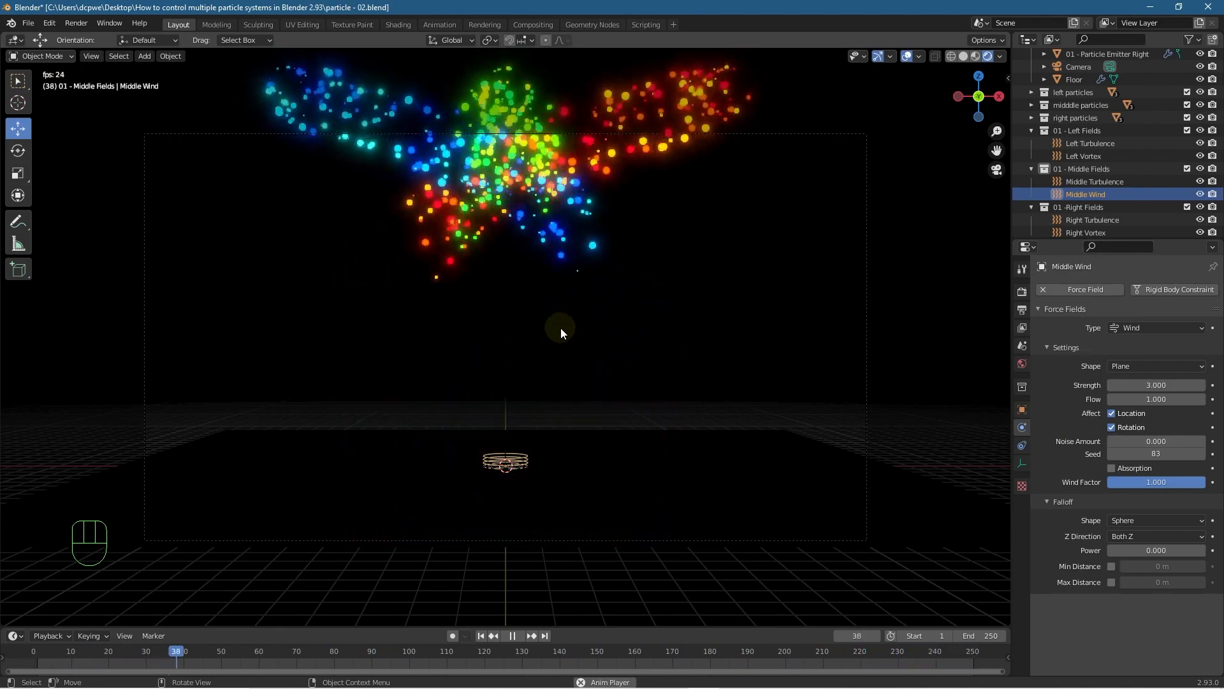
# - Stop playback, set the Middle Wind force field's X rotation to 90°, and replay the animation from the camera view
pyautogui.moveTo(288, 434); pyautogui.dragTo(506, 421, button='middle')
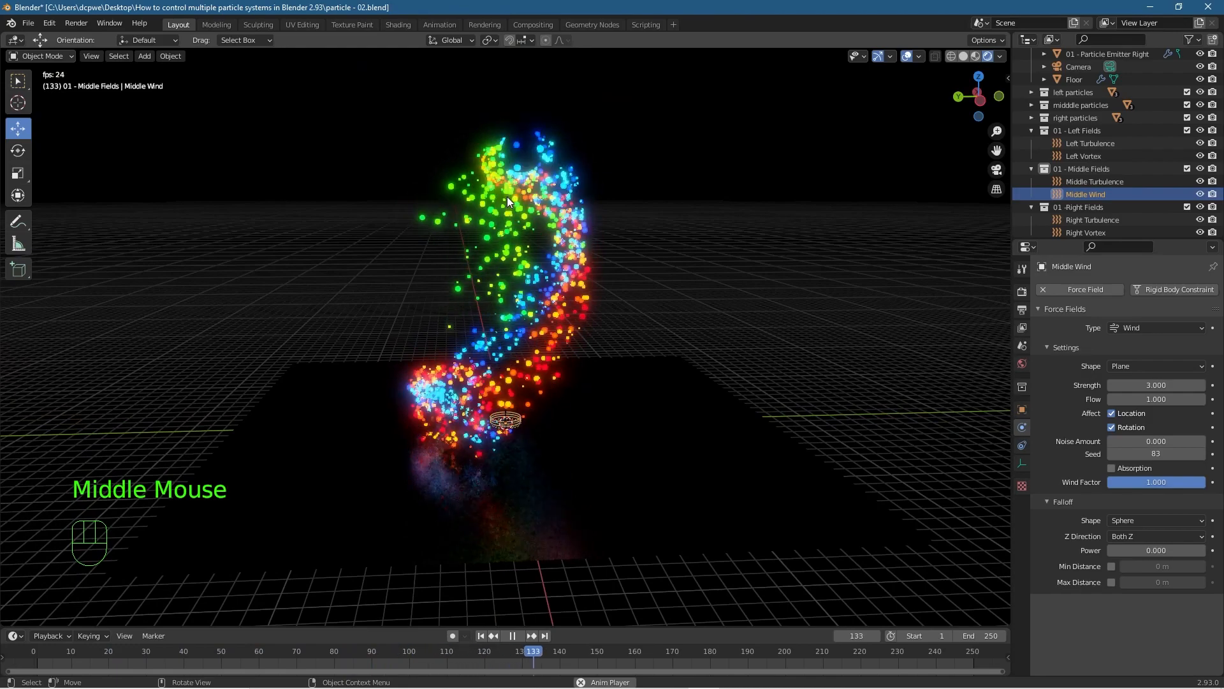
pyautogui.click(507, 636)
pyautogui.moveTo(523, 510); pyautogui.dragTo(422, 460, button='middle')
pyautogui.scroll(3, 466, 412)
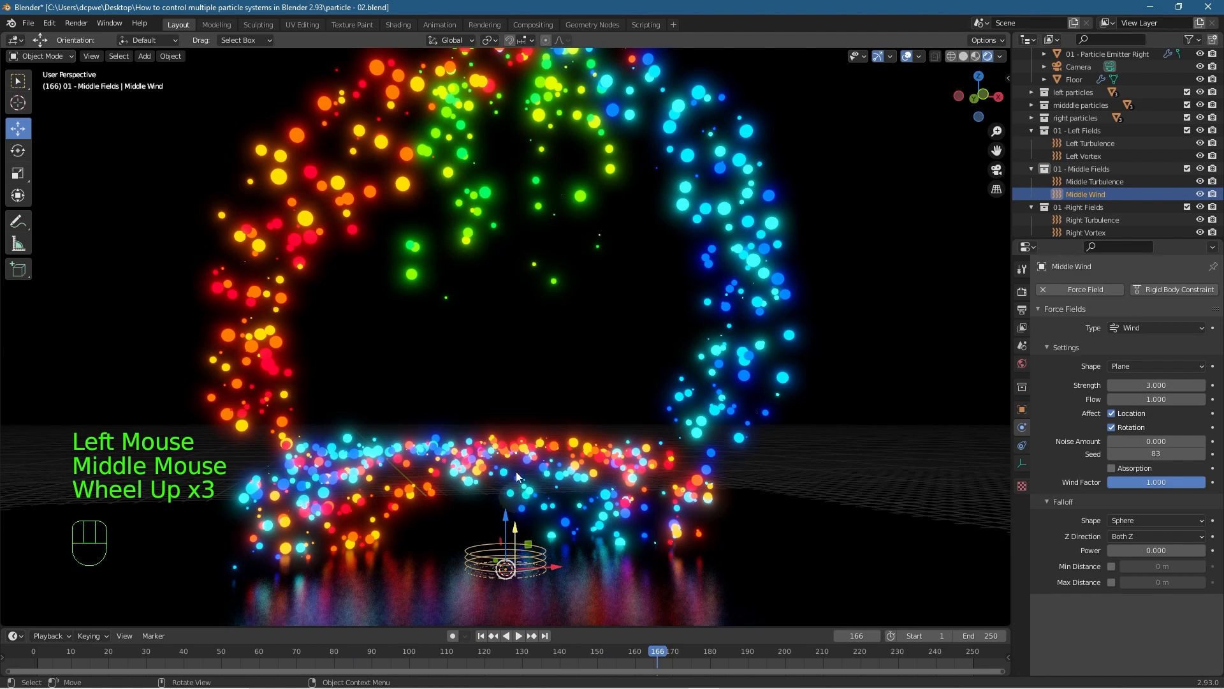
pyautogui.click(1022, 410)
pyautogui.moveTo(768, 433); pyautogui.dragTo(832, 439, button='middle')
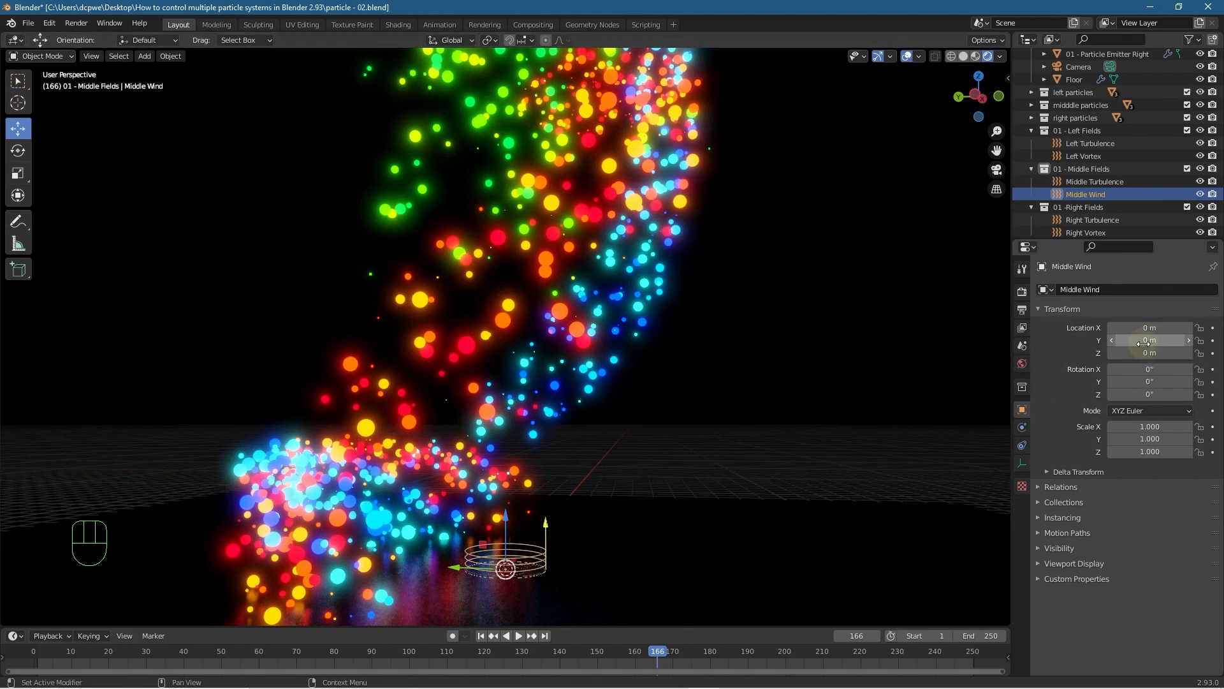
pyautogui.moveTo(1147, 327); pyautogui.dragTo(927, 373)
pyautogui.hotkey('ctrl', 'z')
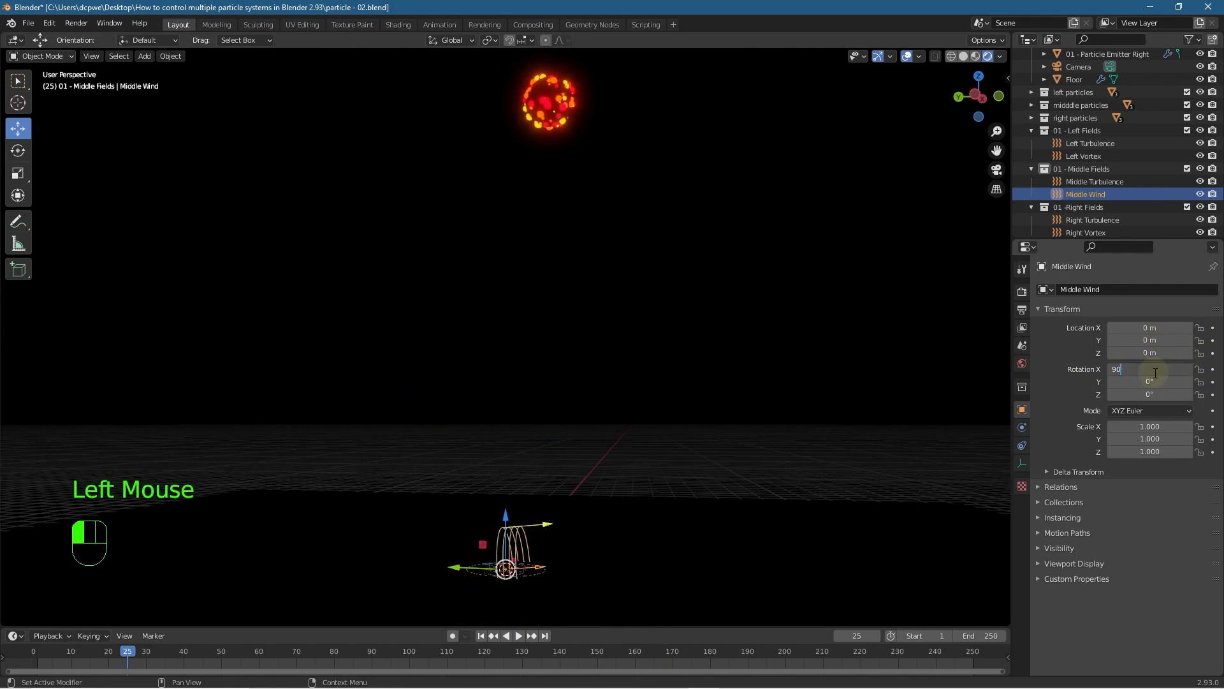
pyautogui.moveTo(705, 418); pyautogui.dragTo(592, 400, button='middle')
pyautogui.press('KP_0')
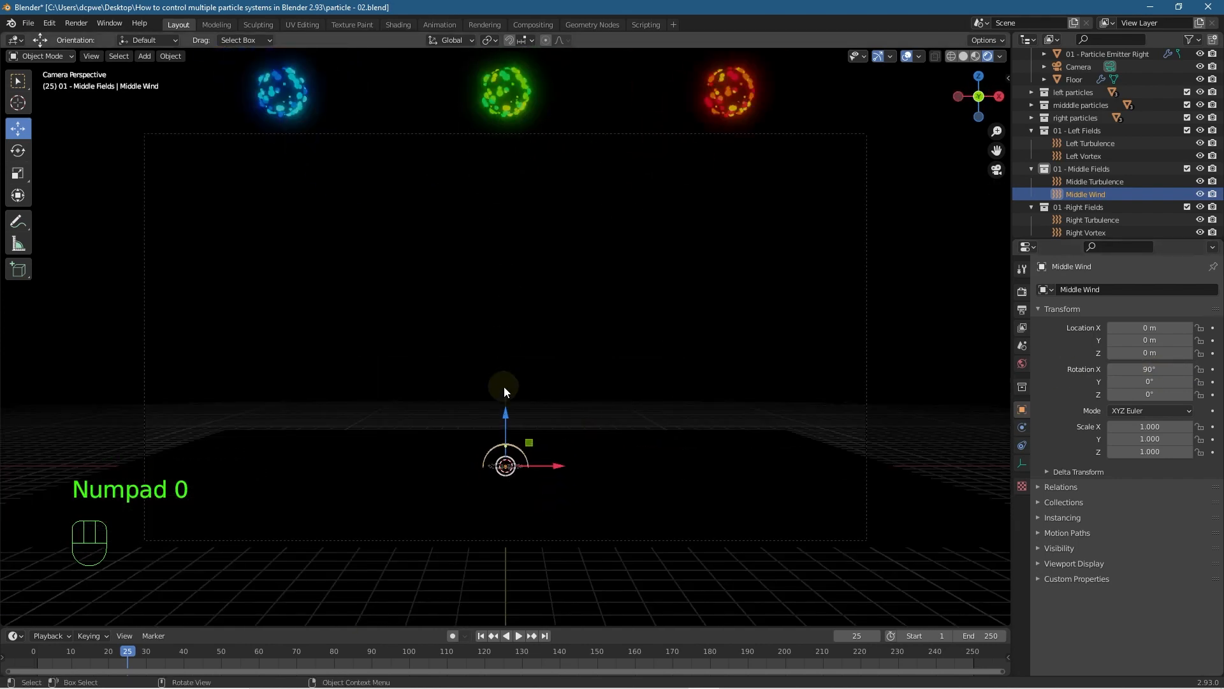
pyautogui.click(519, 637)
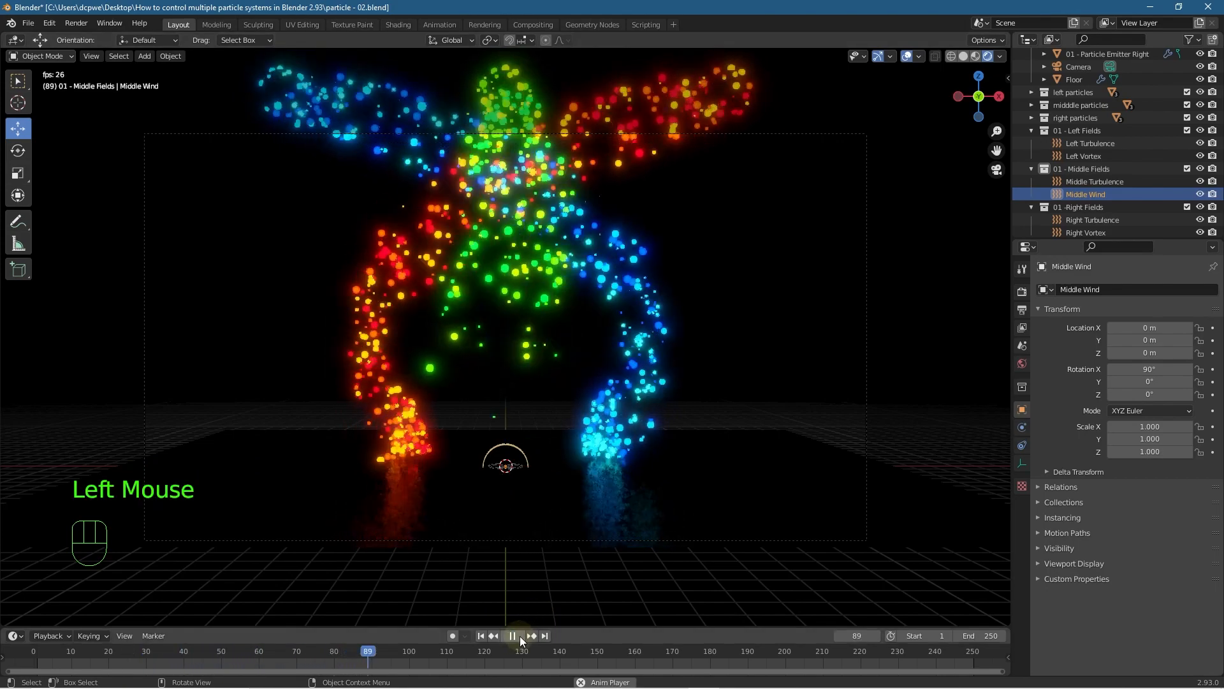
# - Set the particle lifetime of 01 - Particle Emitter Middle to 150 while the animation plays
pyautogui.moveTo(452, 507); pyautogui.dragTo(549, 425, button='middle')
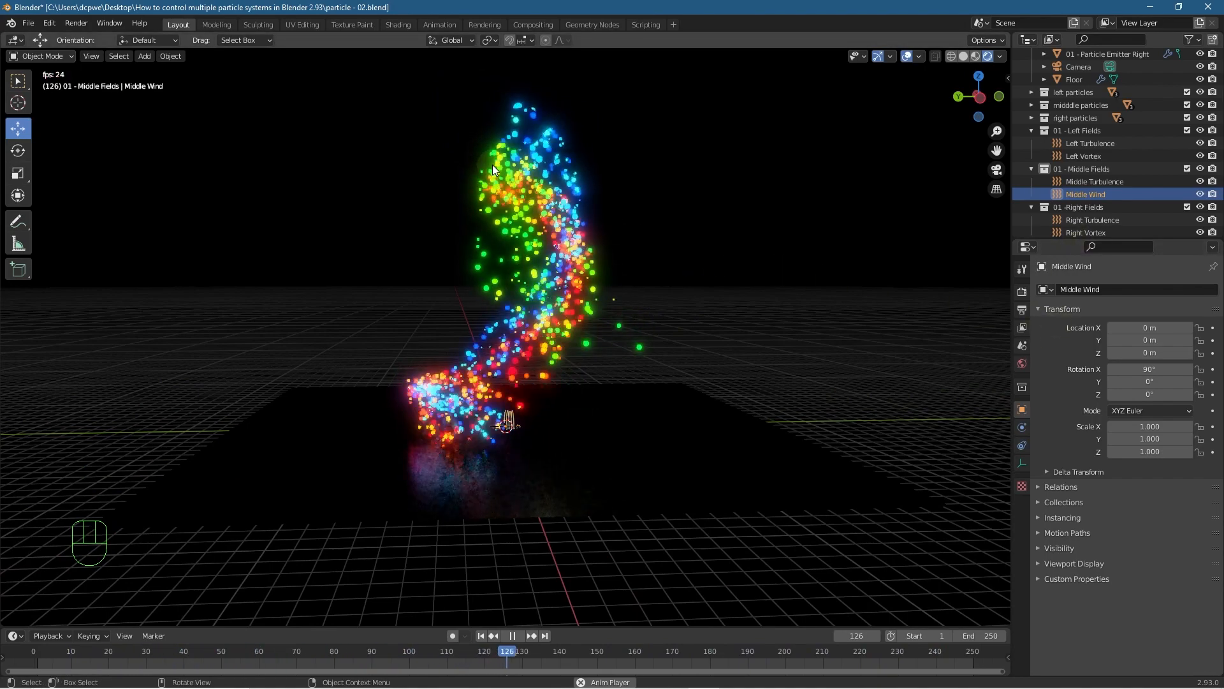
pyautogui.scroll(2, 1079, 86)
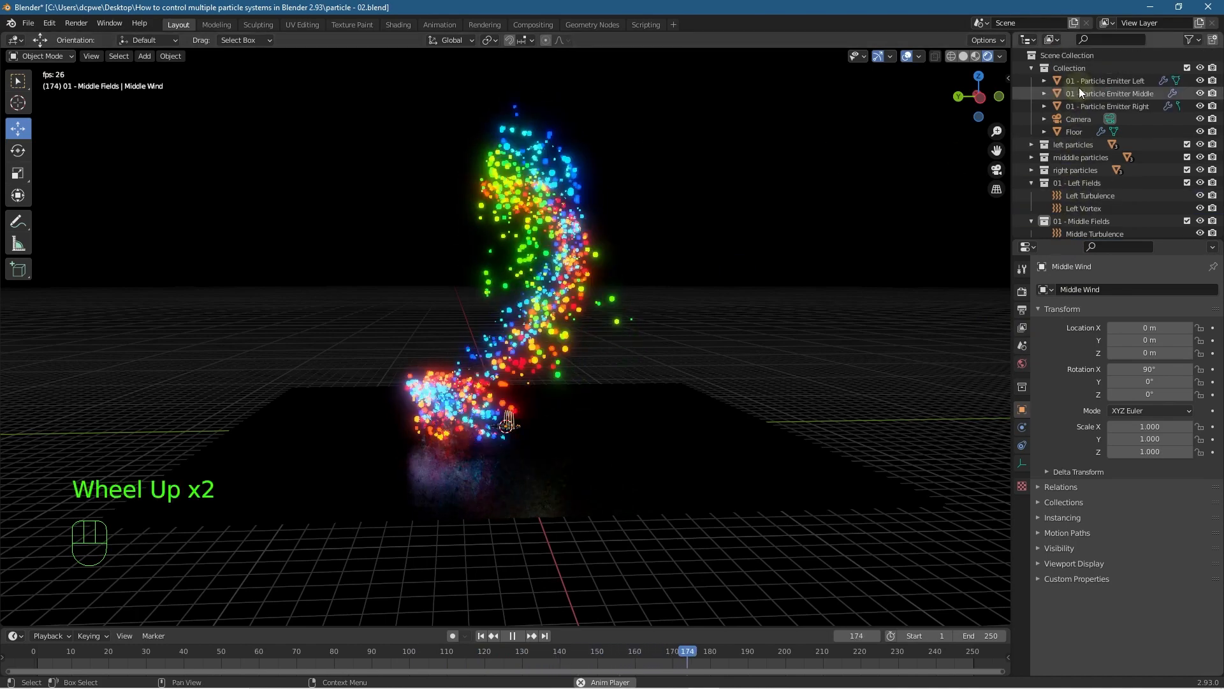
pyautogui.click(1080, 94)
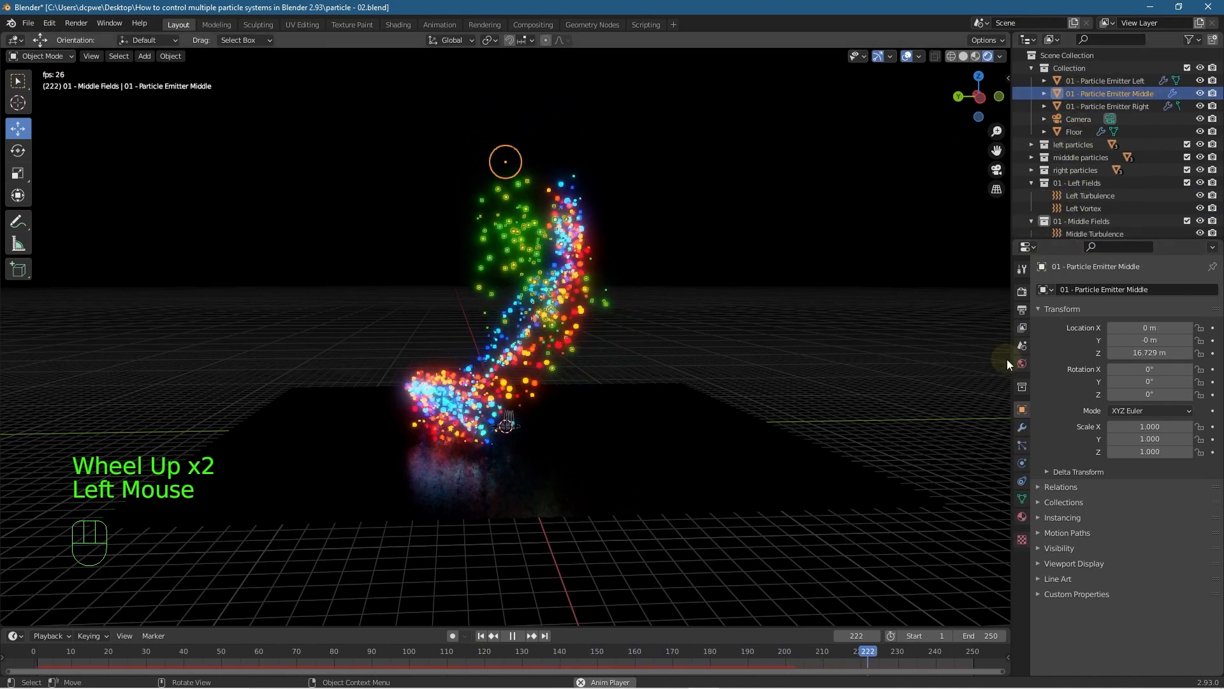
pyautogui.click(1022, 428)
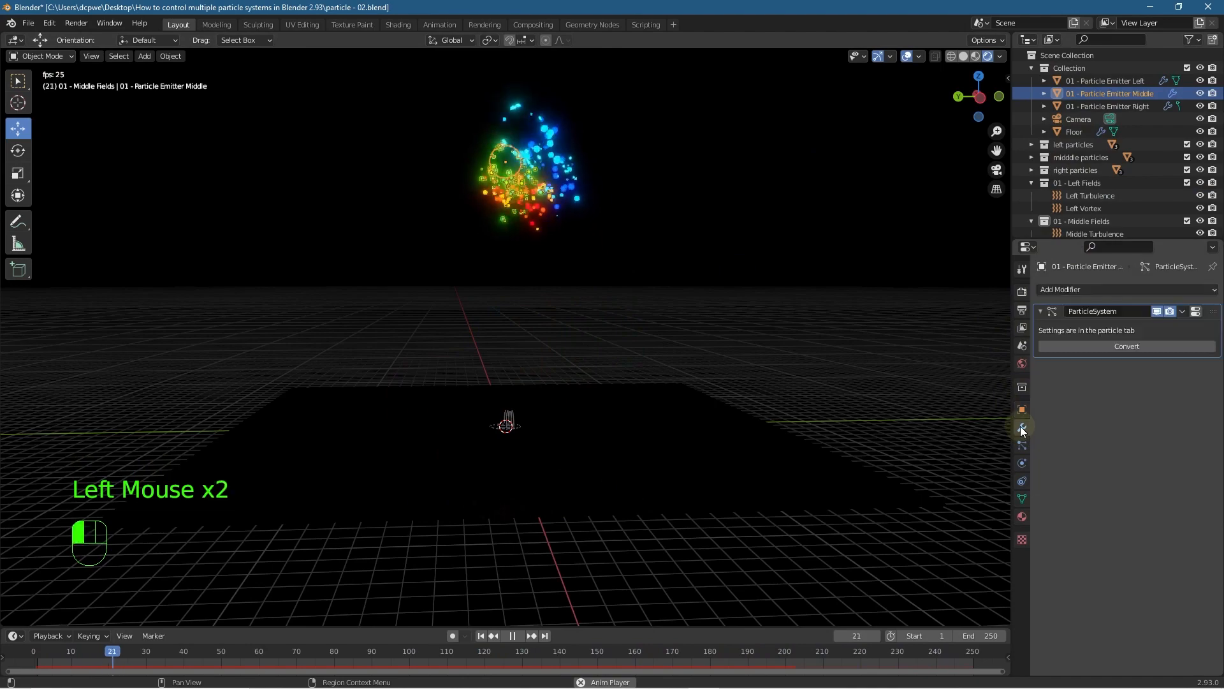
pyautogui.click(1021, 445)
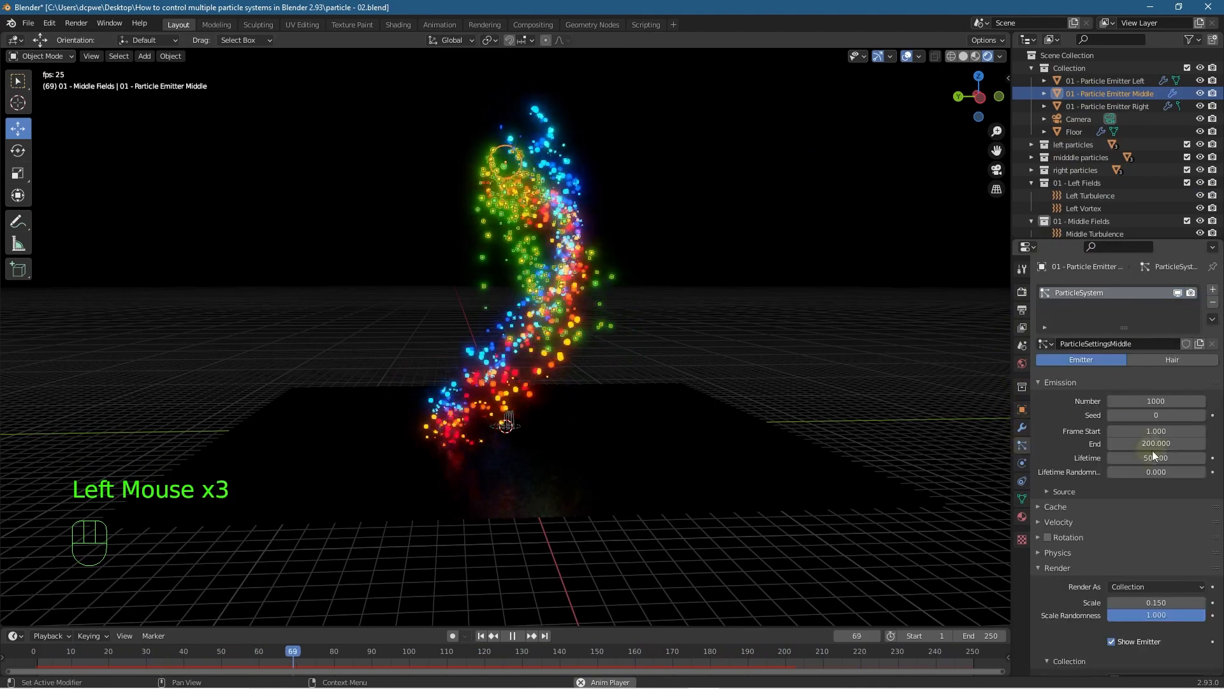
pyautogui.click(1181, 457)
pyautogui.write('150')
pyautogui.press('Return')
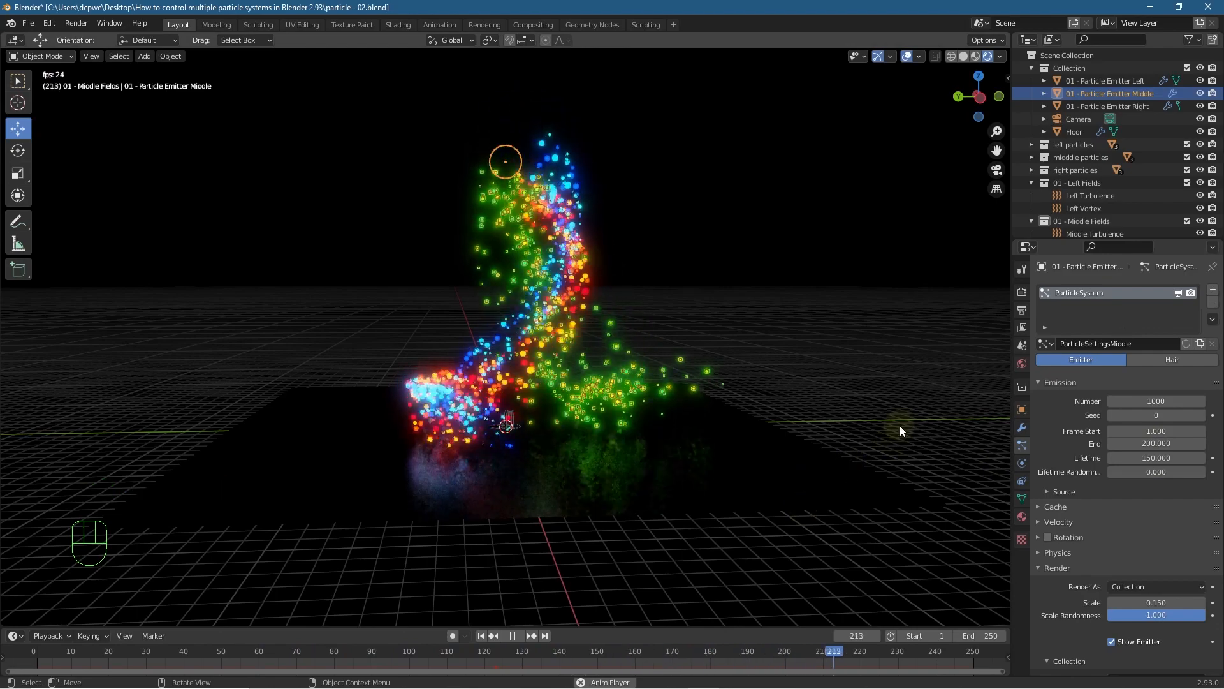
# - Review the playing particle animation from the camera and from the side, with the viewport overlays hidden and shown
pyautogui.press('KP_0')
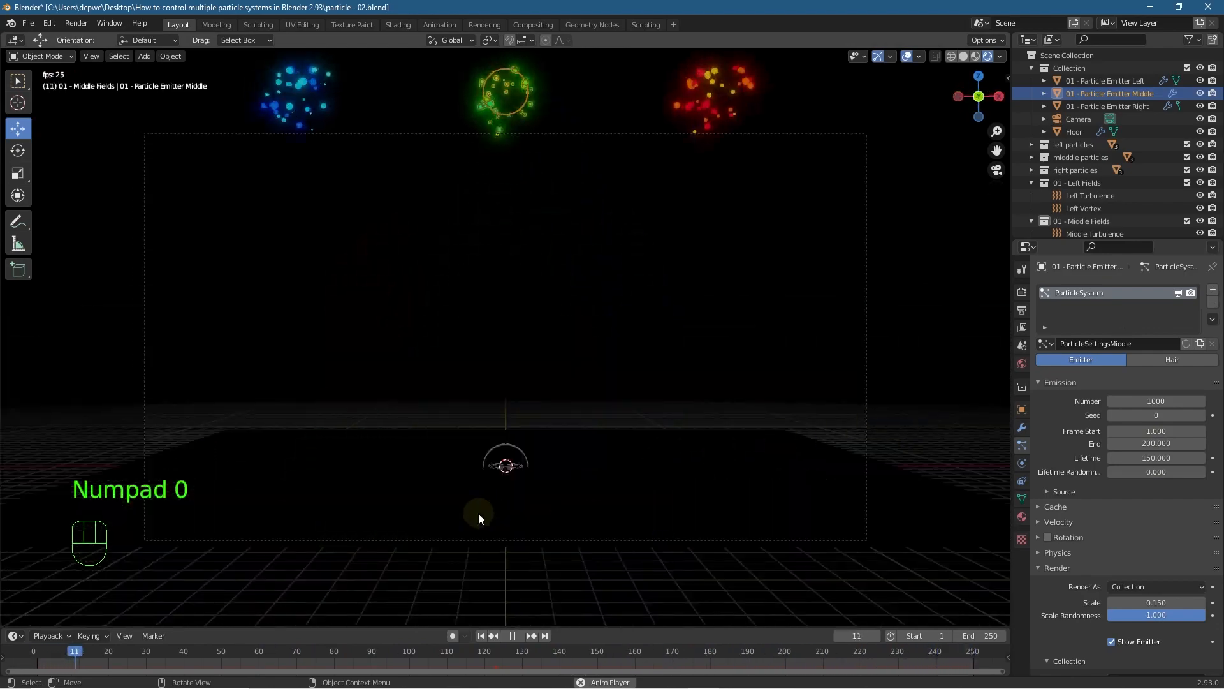
pyautogui.click(954, 314)
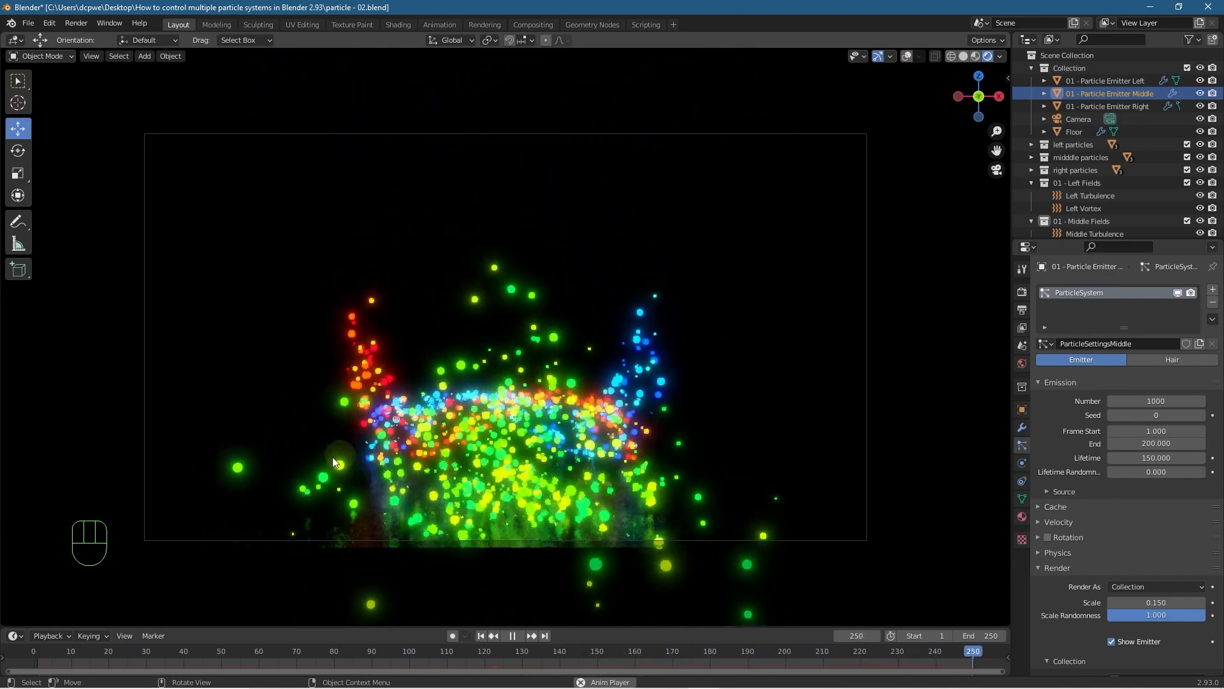
pyautogui.moveTo(332, 457); pyautogui.dragTo(462, 458, button='middle')
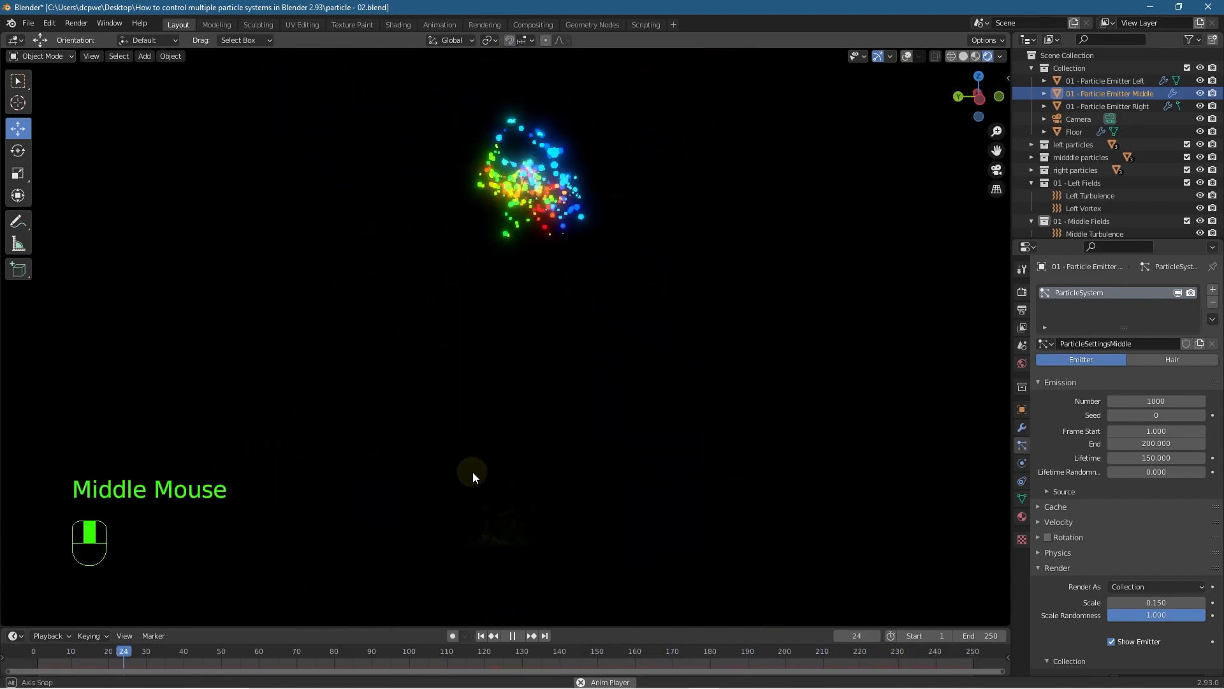
pyautogui.click(907, 56)
pyautogui.moveTo(773, 404); pyautogui.dragTo(673, 410, button='middle')
pyautogui.press('KP_0')
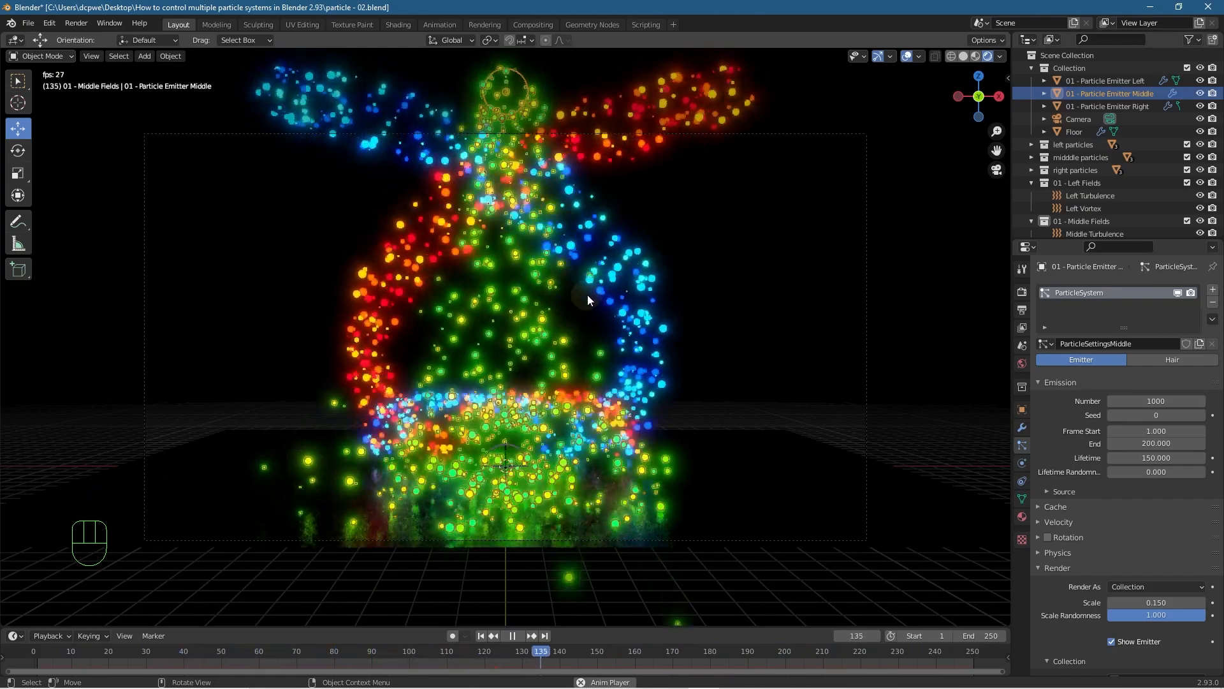
# - Save the current file and hide the viewport overlays
pyautogui.click(28, 23)
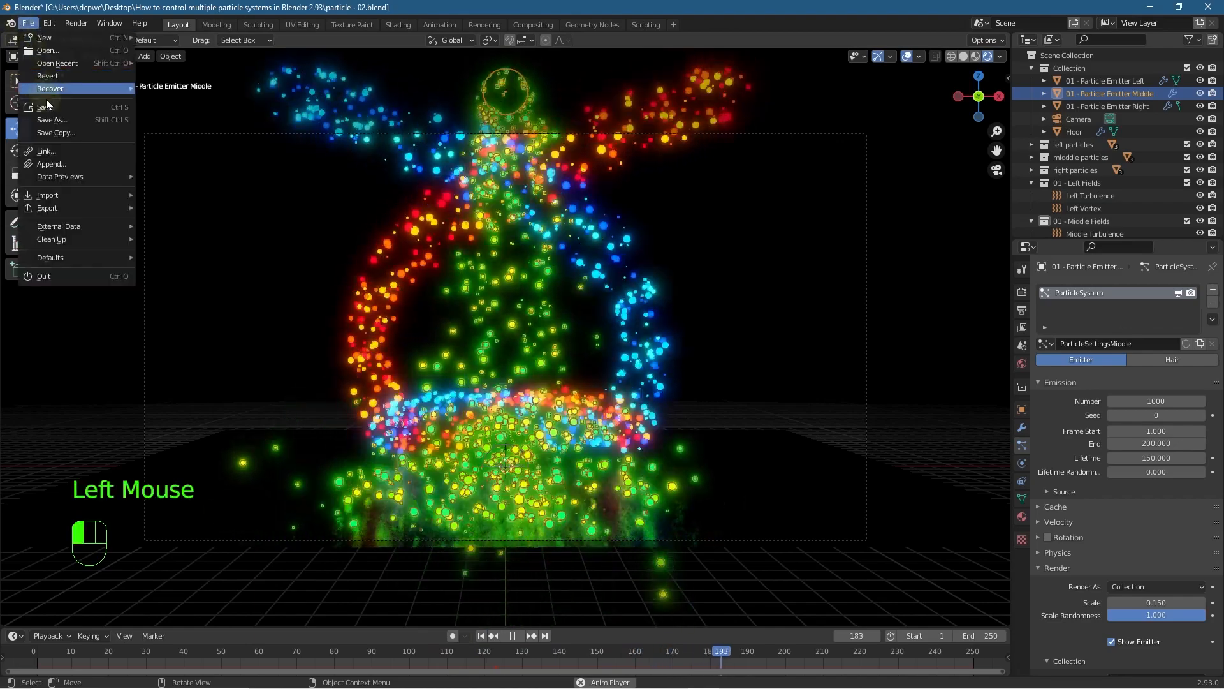
pyautogui.click(49, 109)
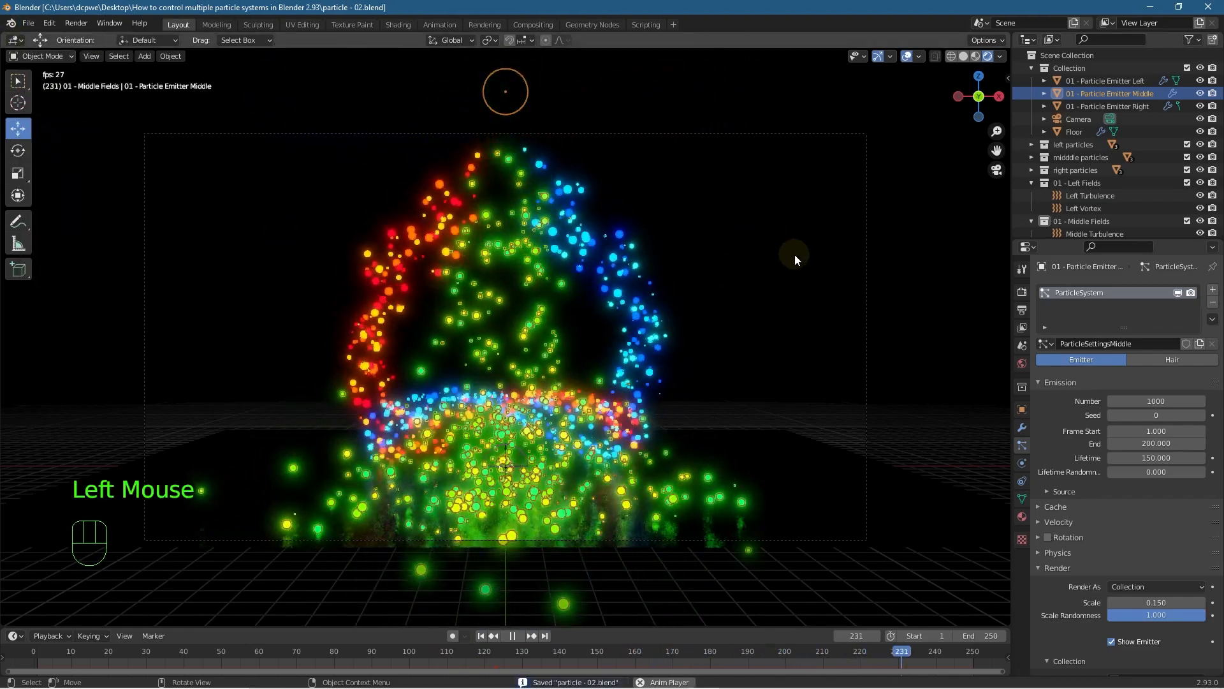
pyautogui.click(908, 58)
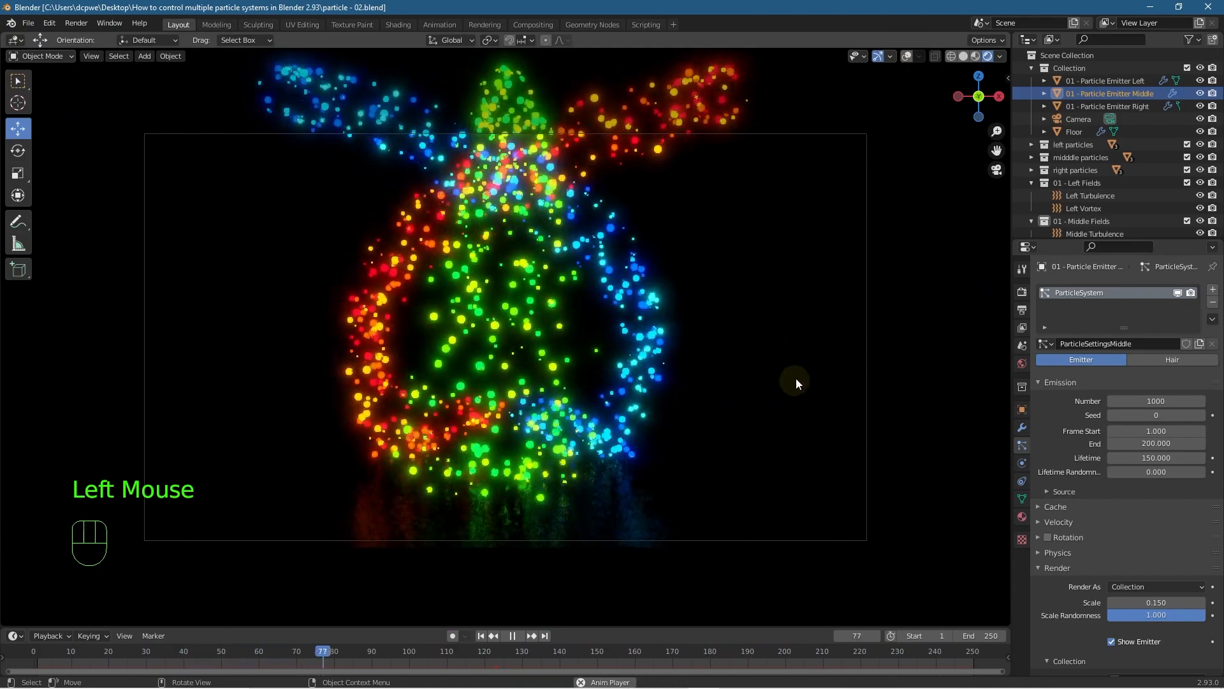
# - Stop playback at frame 117, render that frame as a still image, and close the render window
pyautogui.press('space')
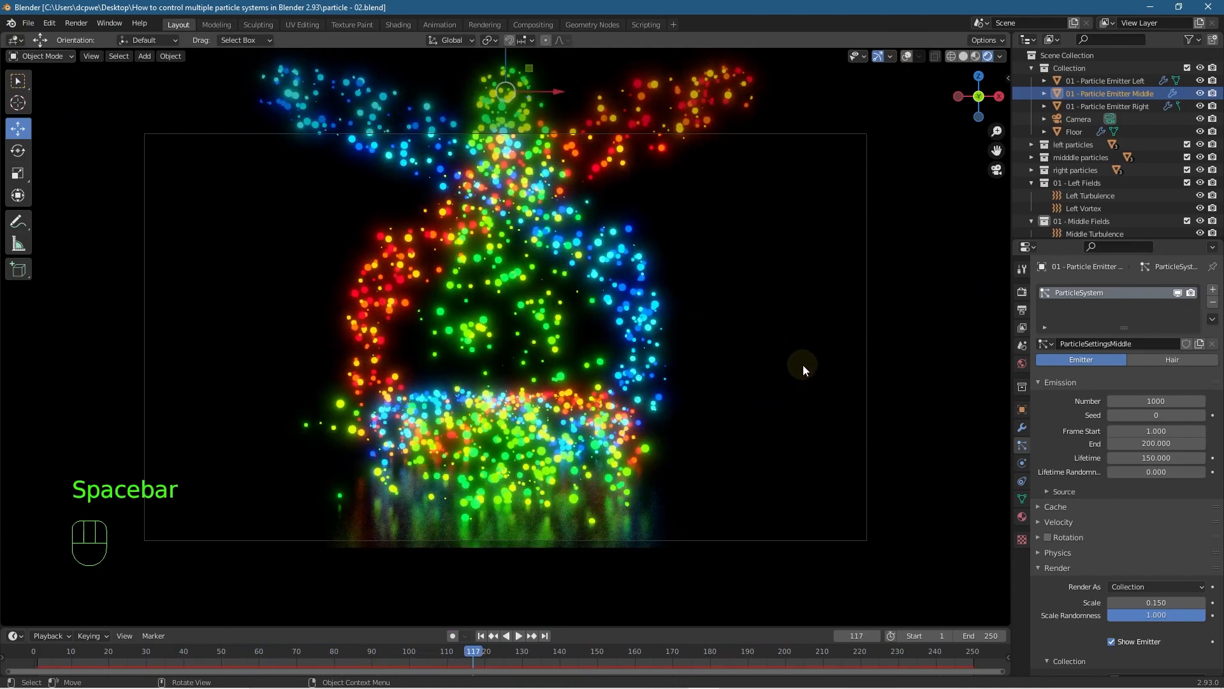
pyautogui.press('F12')
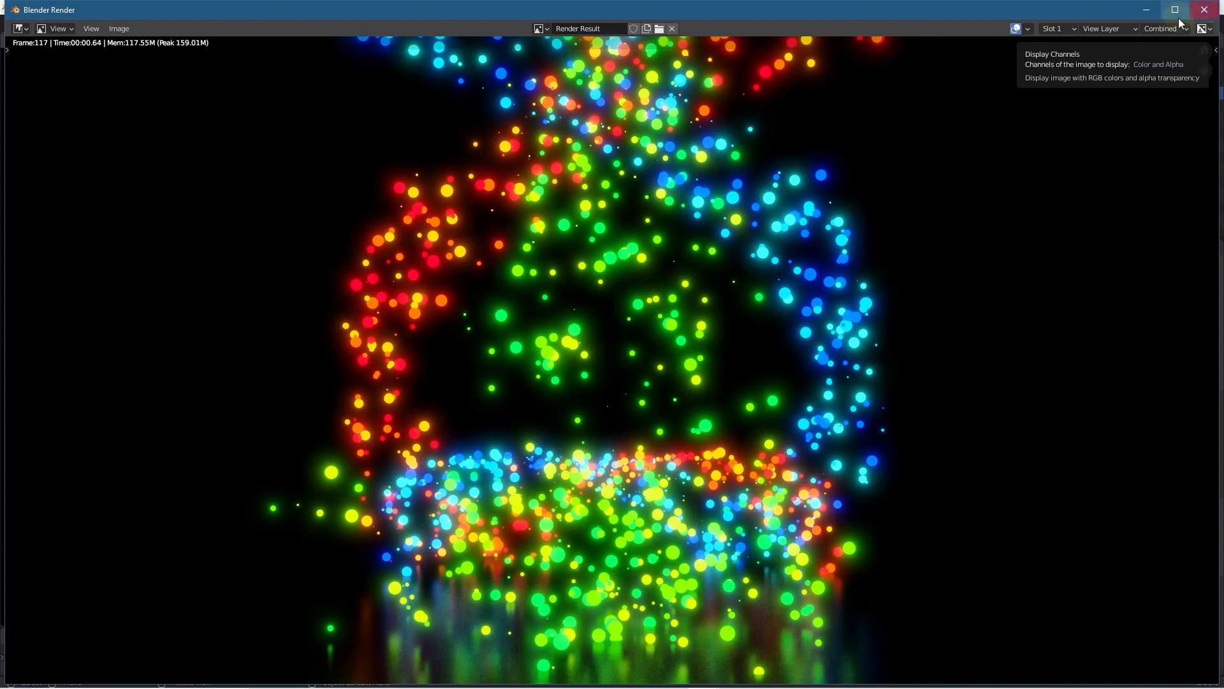
pyautogui.click(1204, 10)
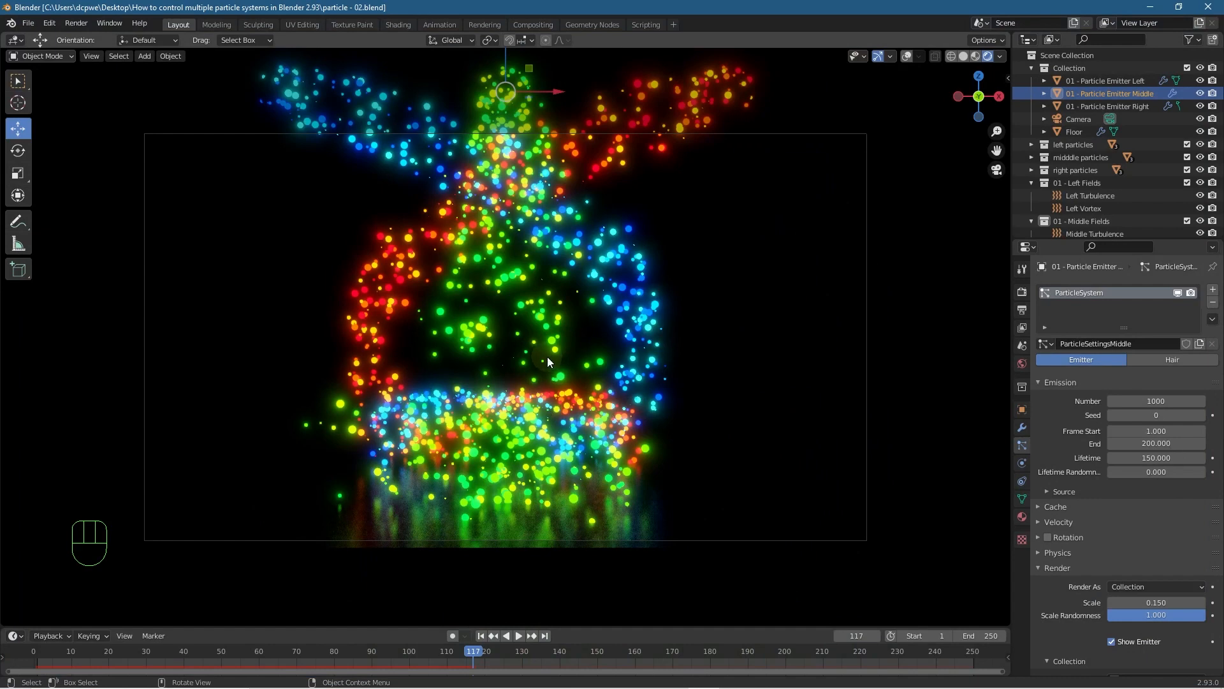
pyautogui.click(1086, 218)
pyautogui.scroll(-2, 1087, 217)
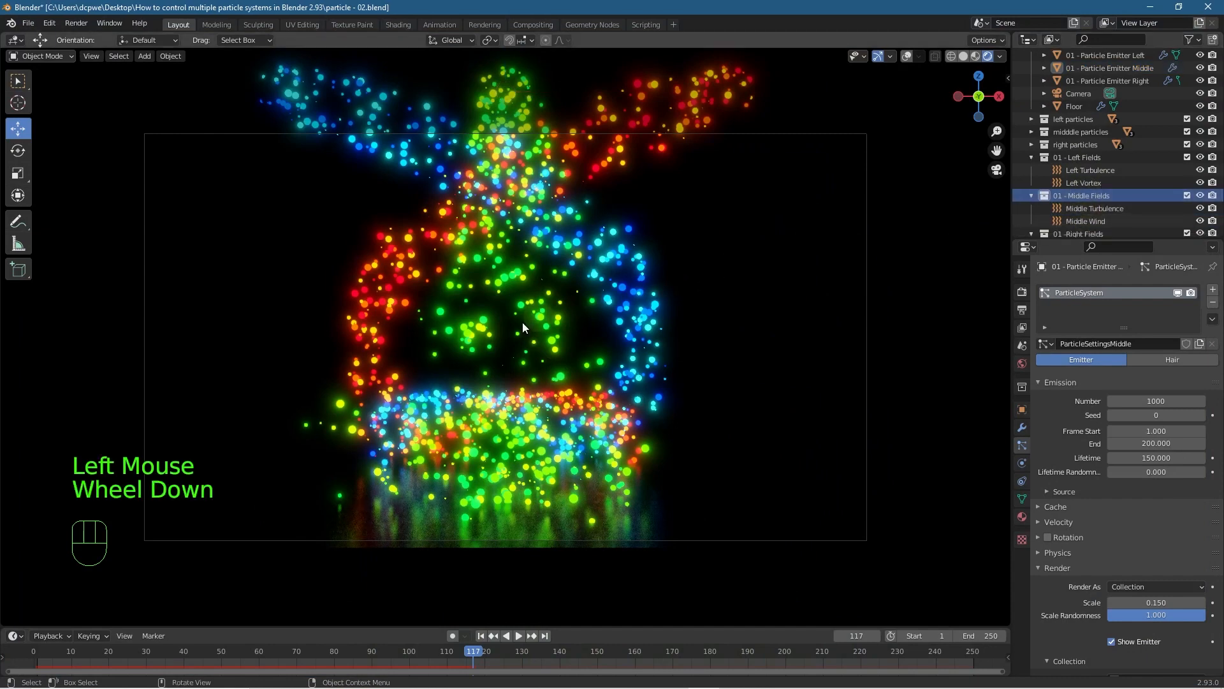
pyautogui.hotkey('shift', 'a')
pyautogui.moveTo(506, 331)
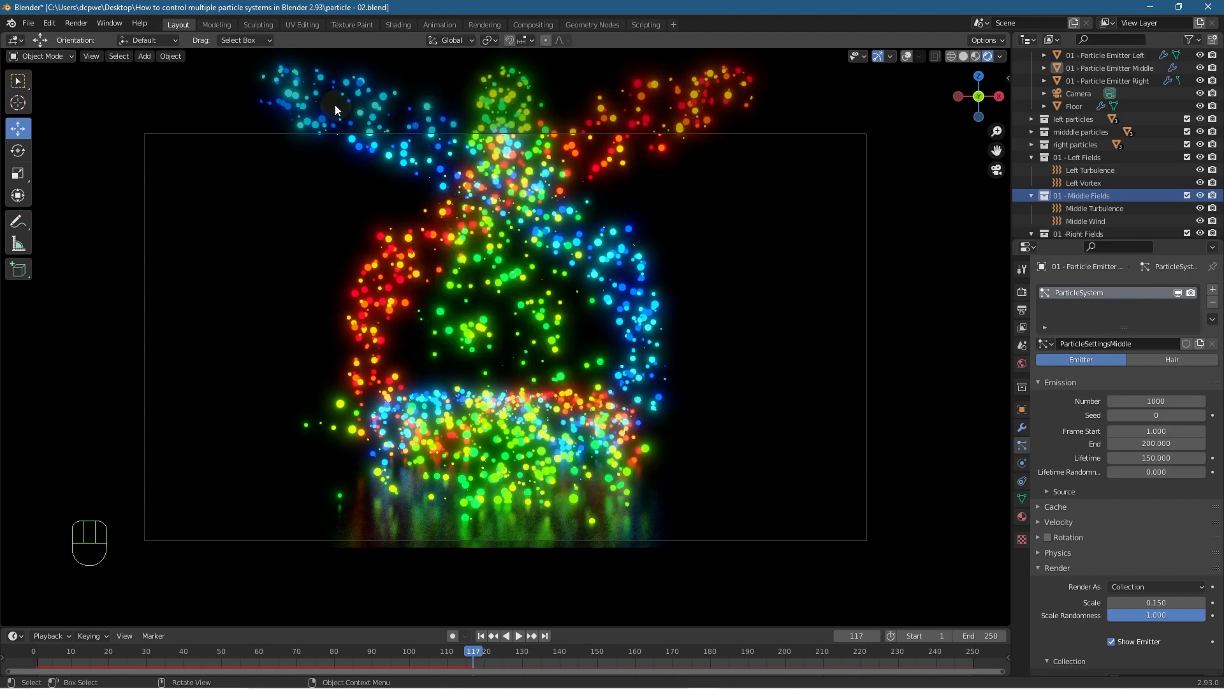
# - Check the effector collection assigned in the field weights of 01 - Particle Emitter Left and the collections available for it
pyautogui.click(315, 98)
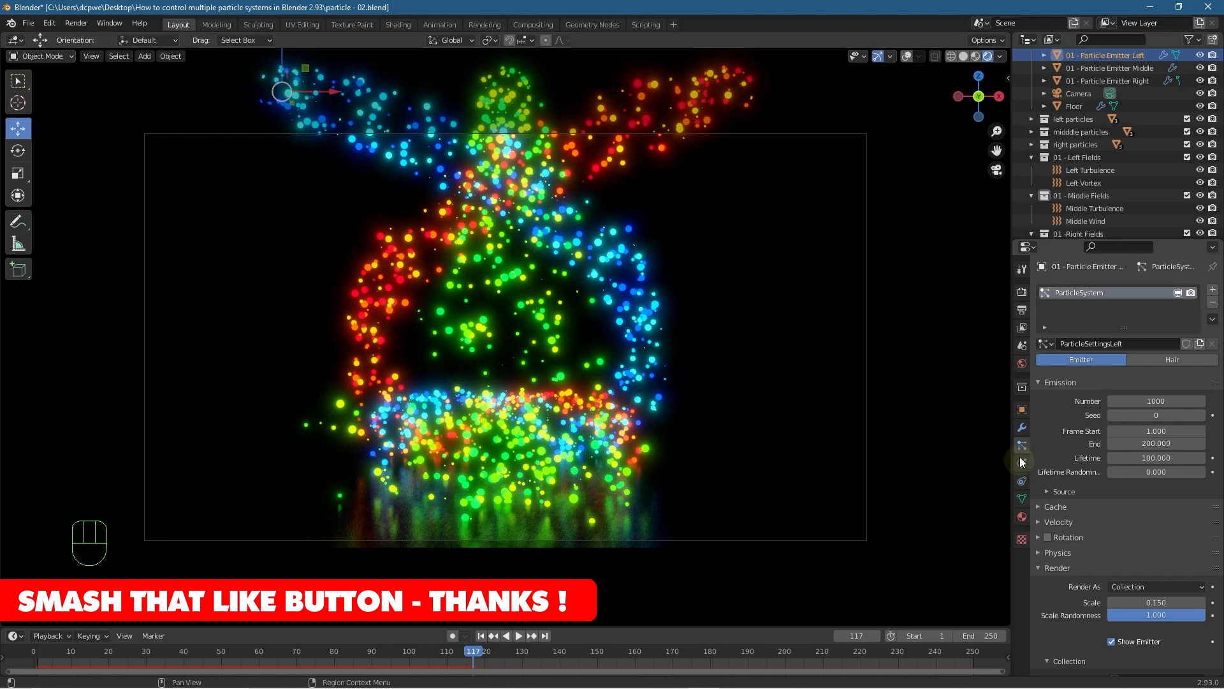
pyautogui.scroll(-4, 1141, 515)
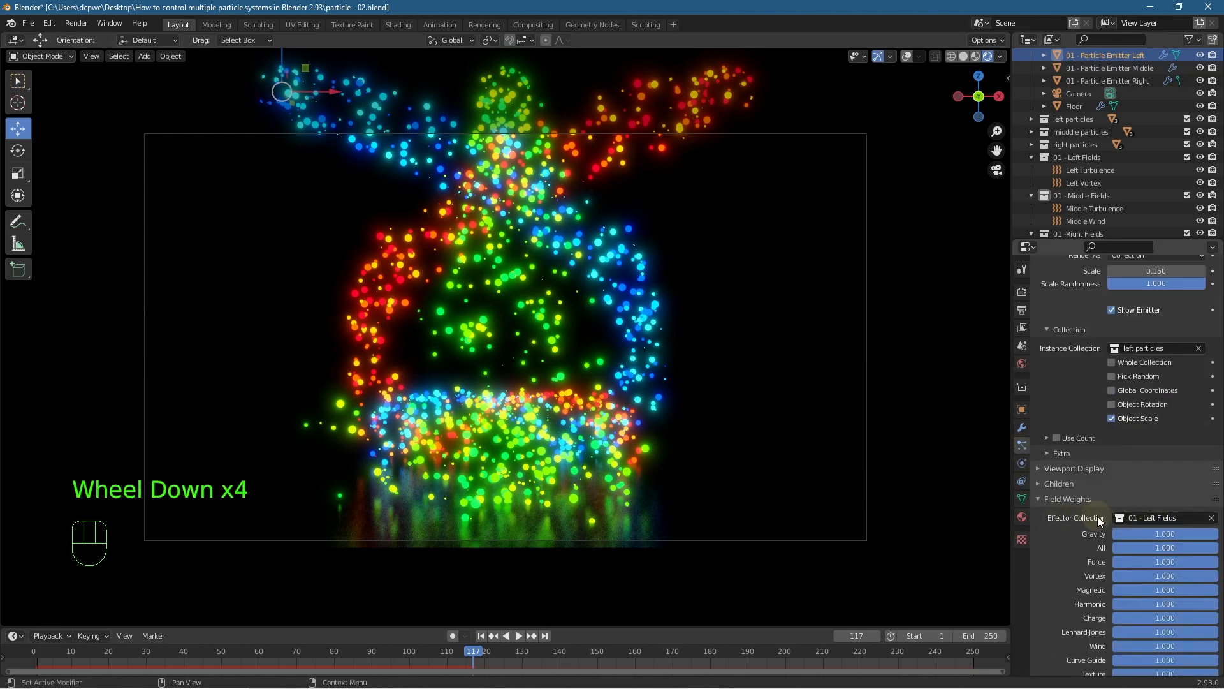
pyautogui.click(1158, 521)
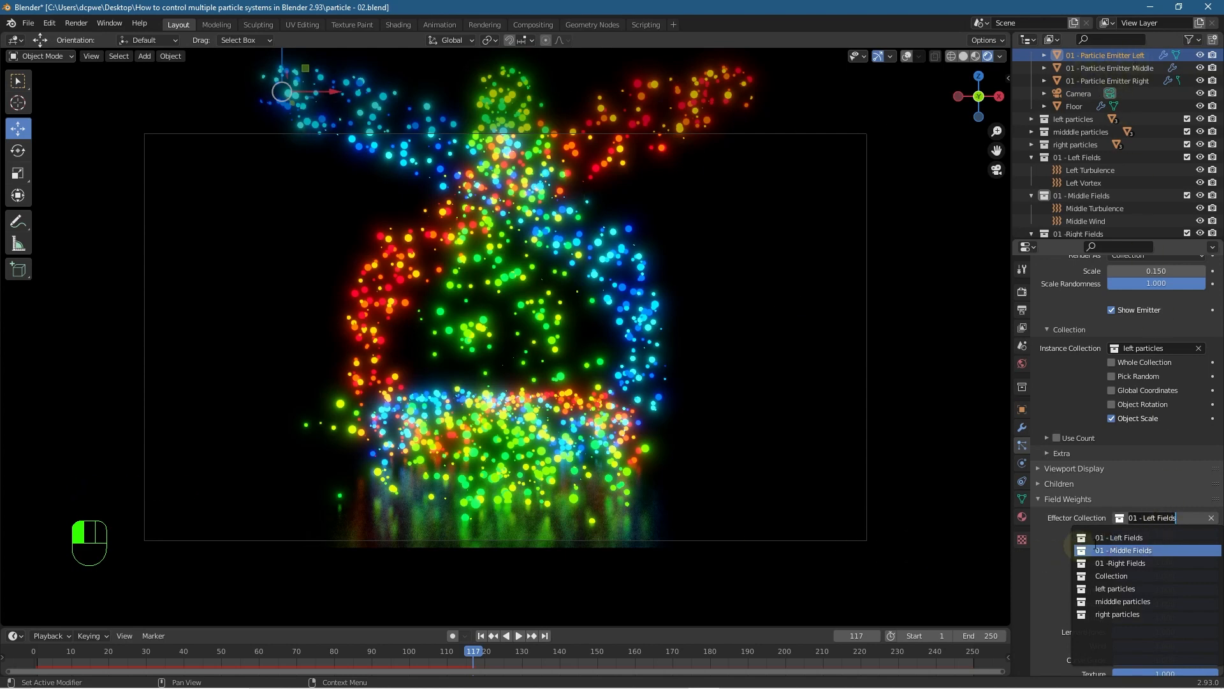
pyautogui.click(903, 343)
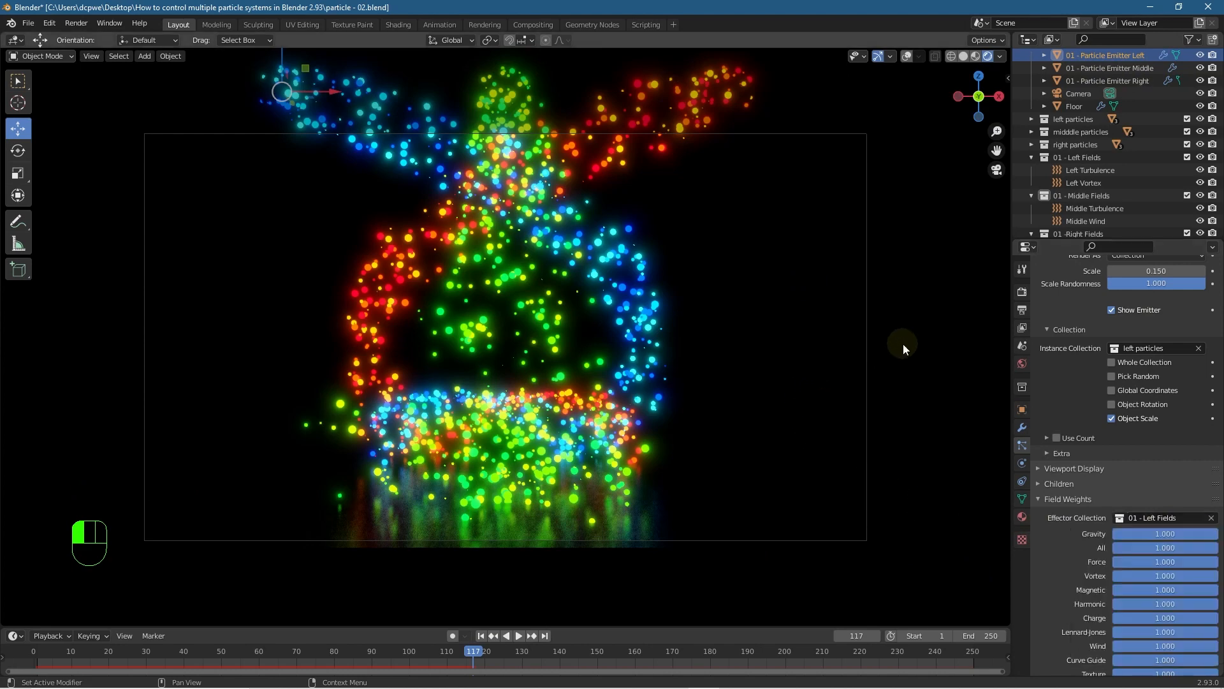
pyautogui.click(297, 93)
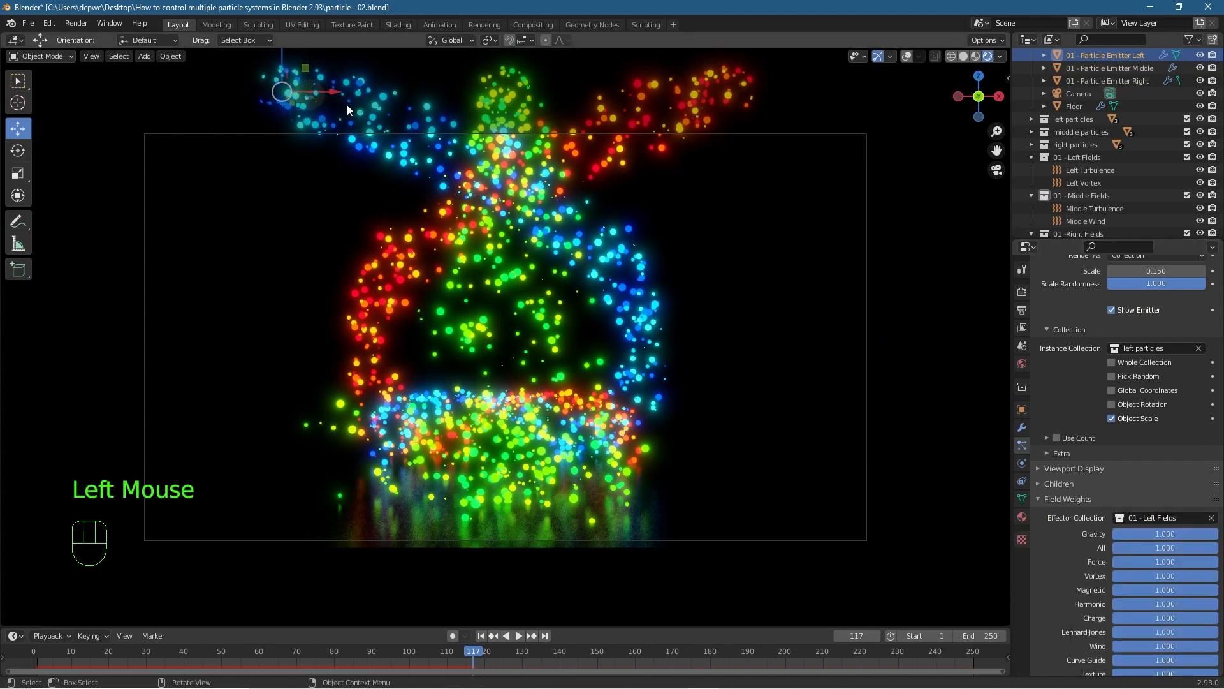
# - Set the Left Vortex force field's strength to 2.6 and play the animation from the start, stopping at frame 121
pyautogui.click(1078, 173)
pyautogui.click(1081, 180)
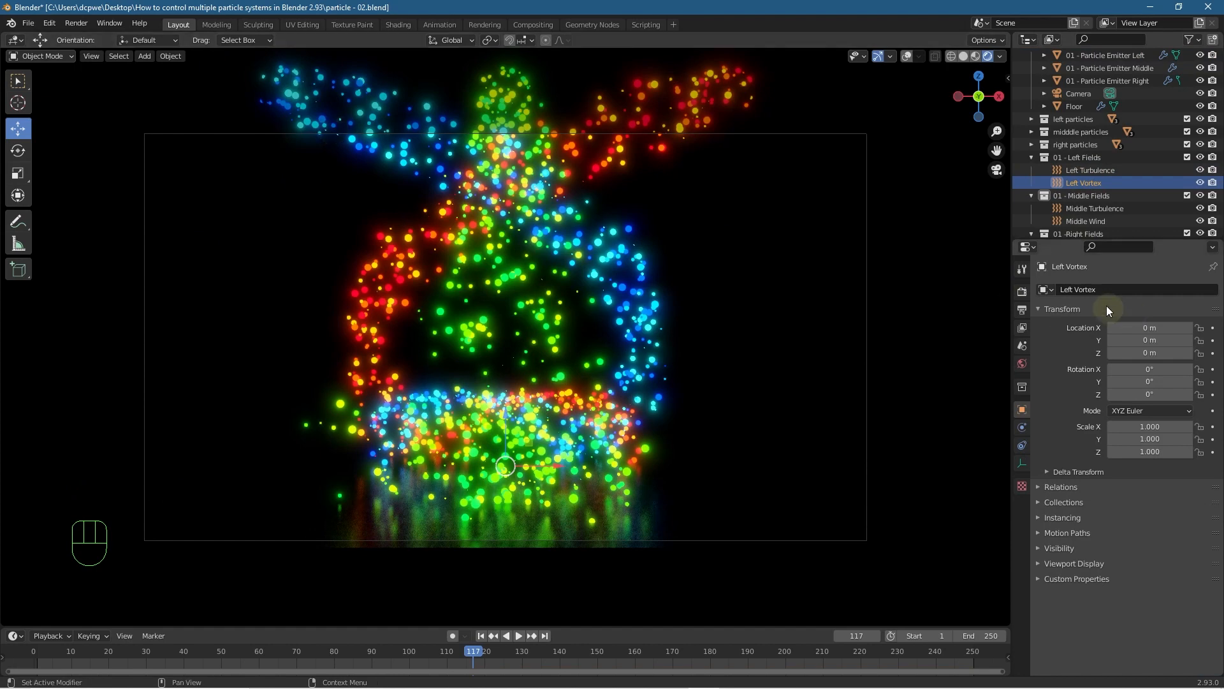
pyautogui.click(1088, 180)
pyautogui.click(1021, 429)
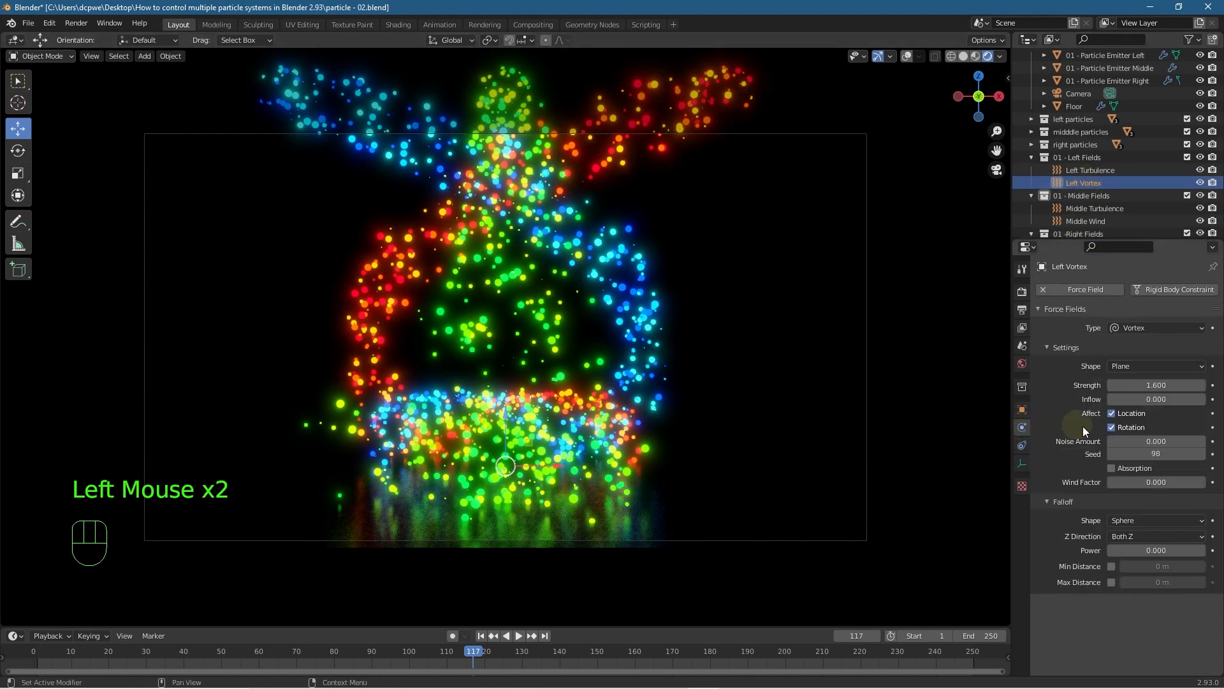
pyautogui.click(485, 635)
pyautogui.click(518, 635)
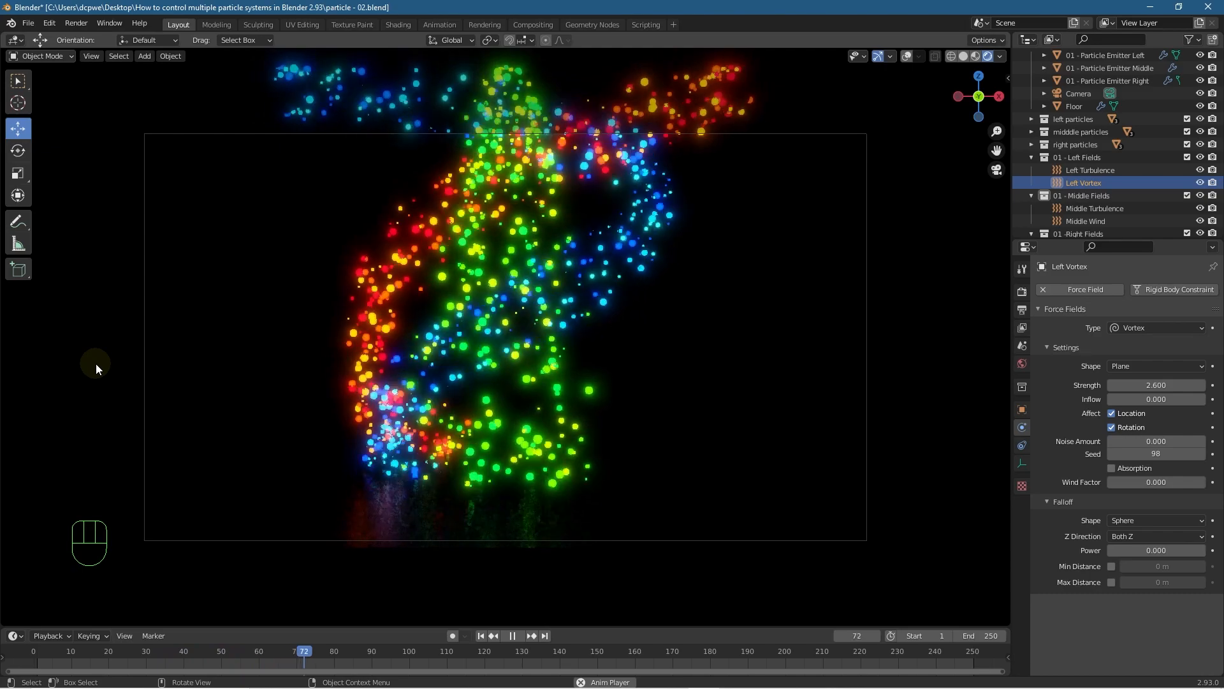
pyautogui.click(512, 636)
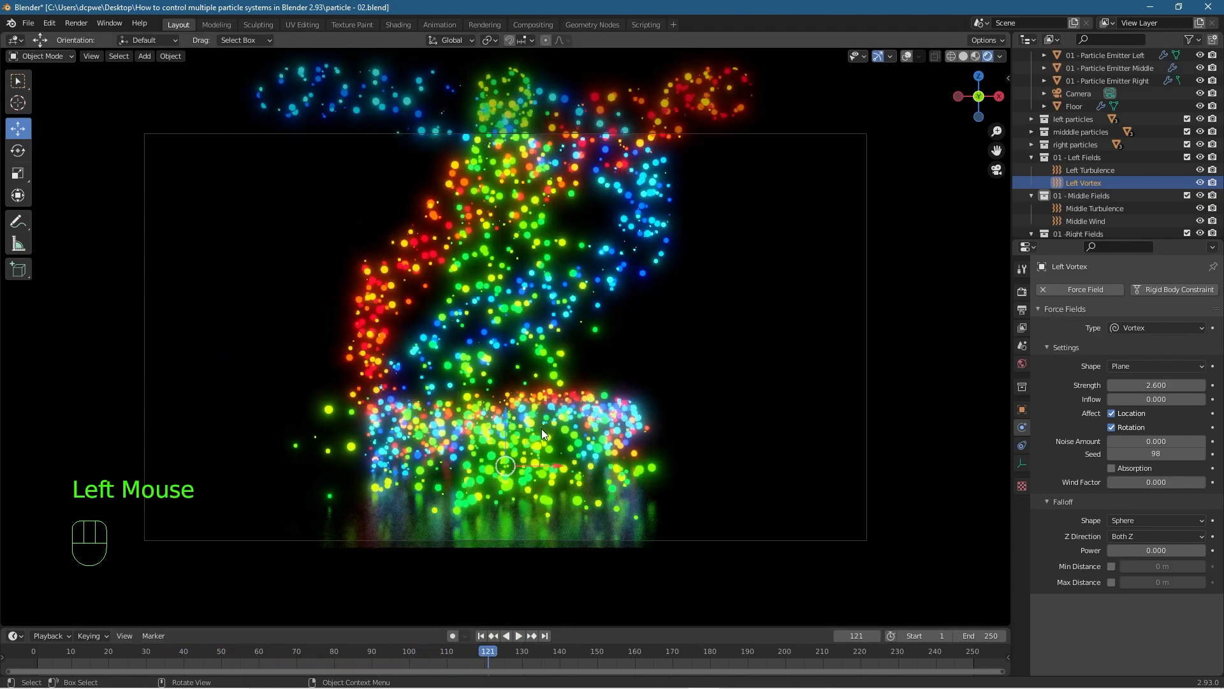
# - Add a Lennard-Jones force field to the 01 - Middle Fields collection and move it straight up above the floor
pyautogui.click(1082, 196)
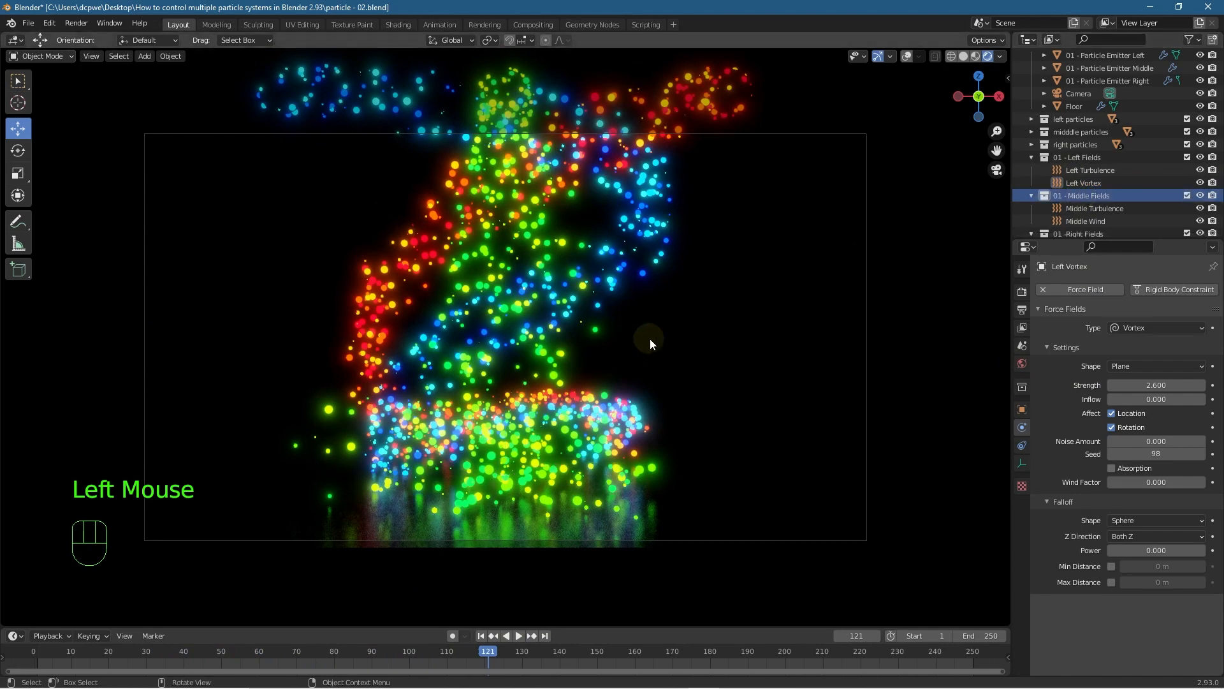
pyautogui.hotkey('shift', 'a')
pyautogui.moveTo(590, 350)
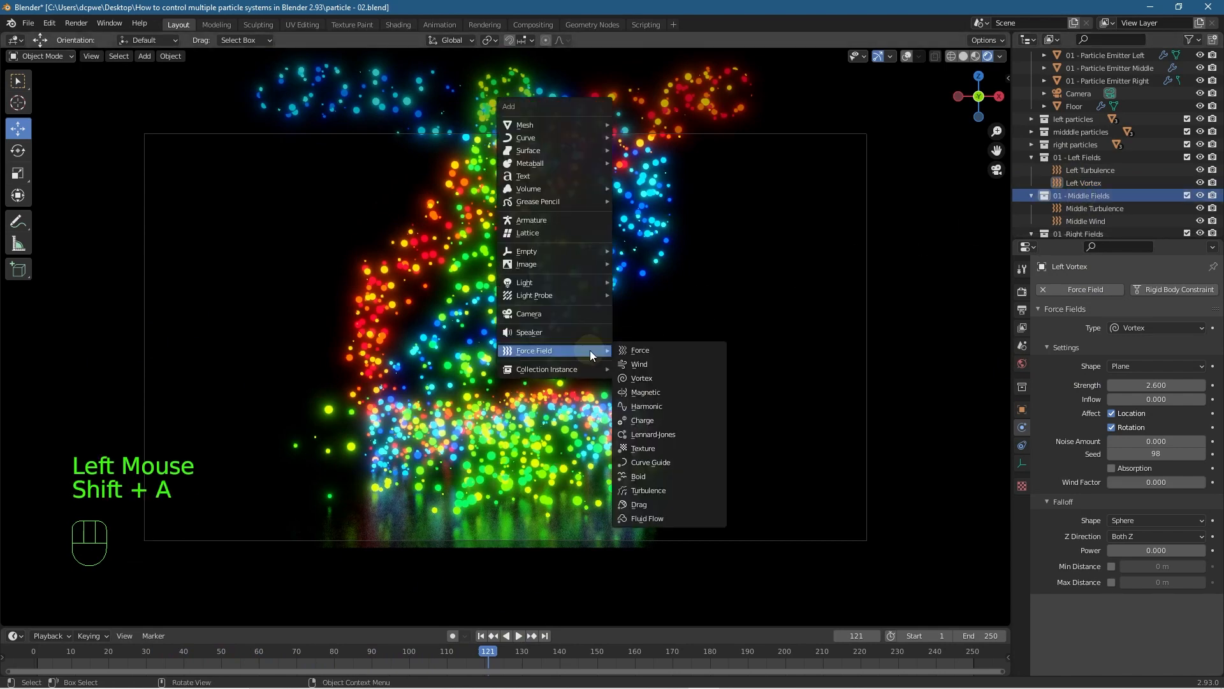
pyautogui.click(648, 434)
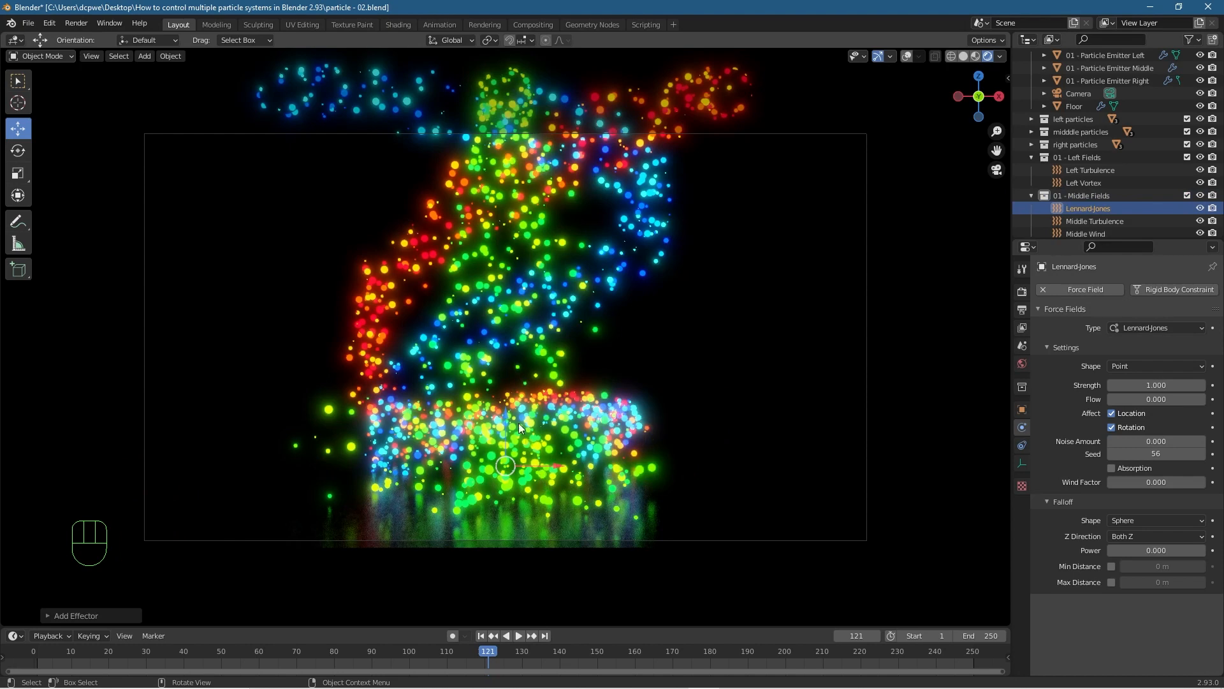
pyautogui.moveTo(507, 412); pyautogui.dragTo(510, 278)
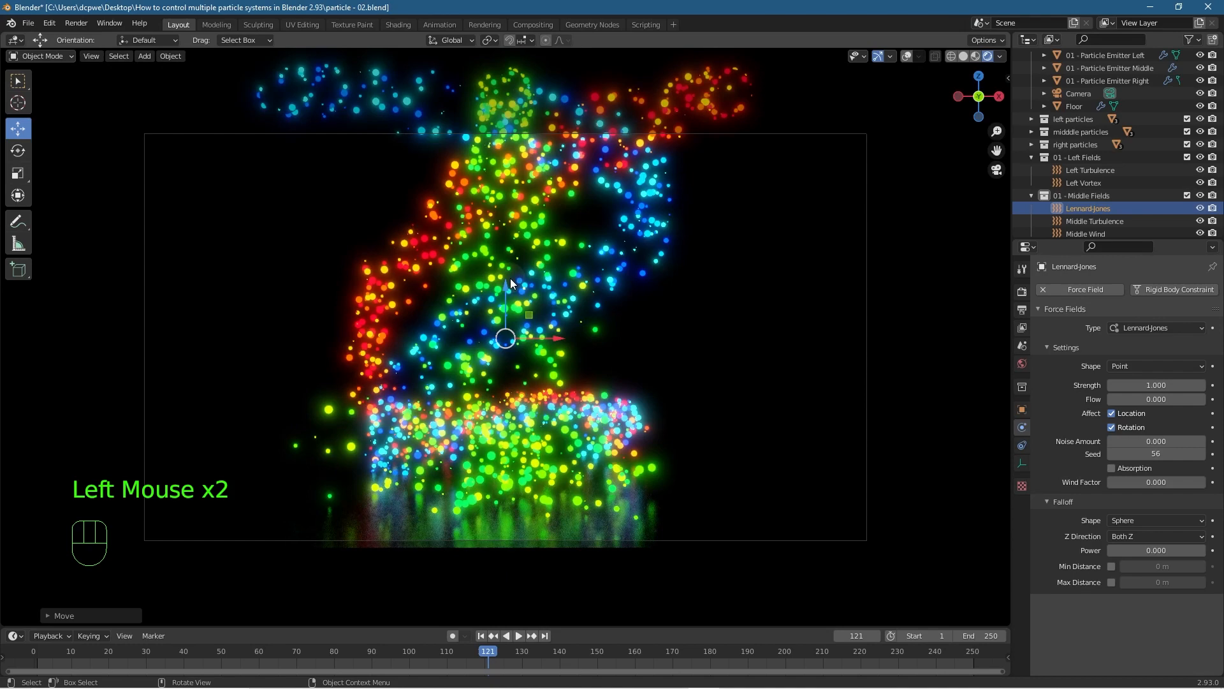
# - Set the Lennard-Jones force field's strength to 50 and return the timeline to the first frame
pyautogui.moveTo(464, 370); pyautogui.dragTo(584, 381, button='middle')
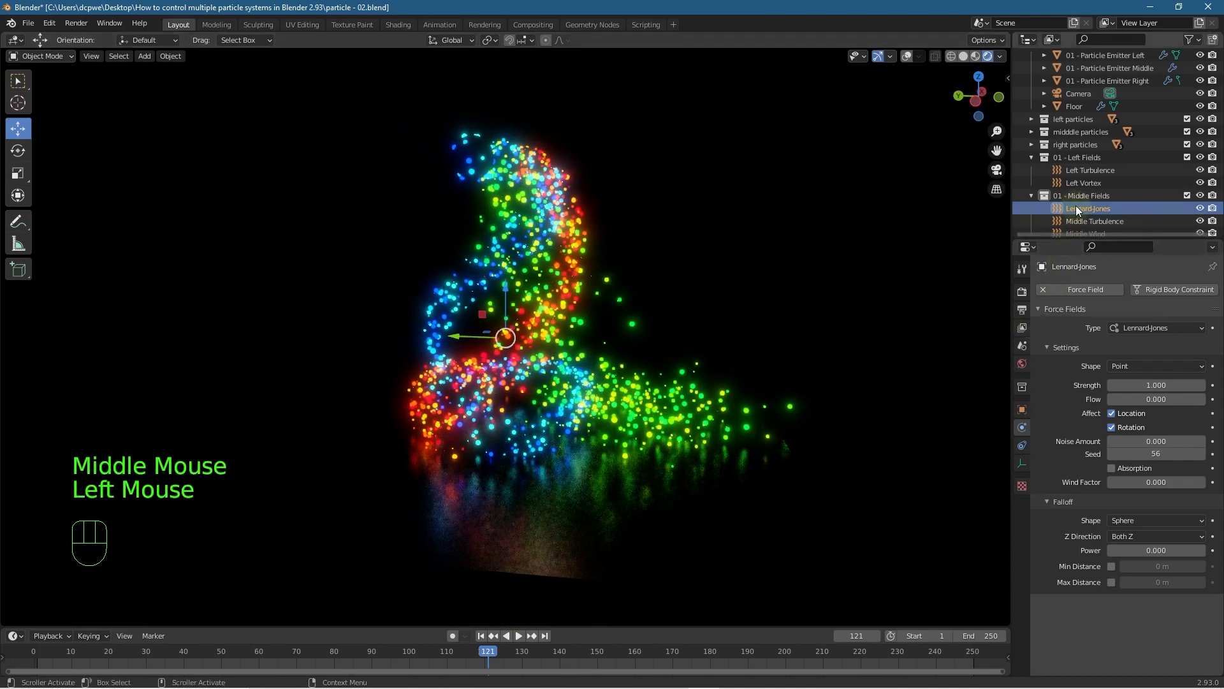
pyautogui.click(1022, 445)
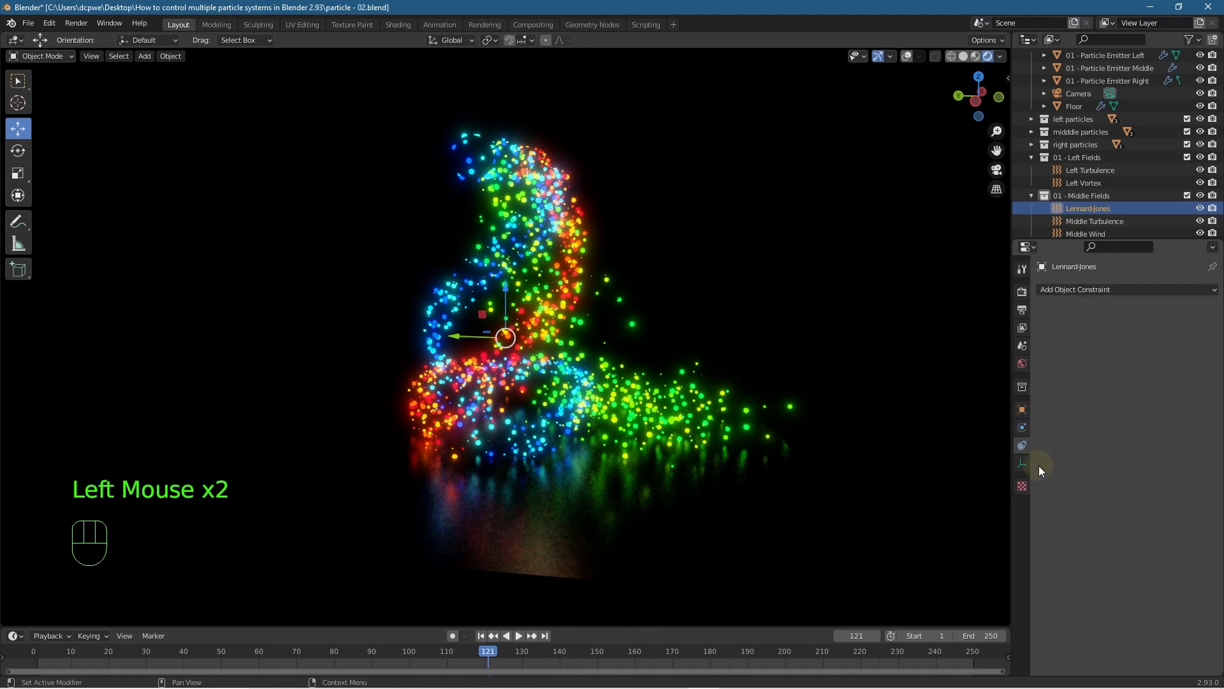
pyautogui.click(1027, 423)
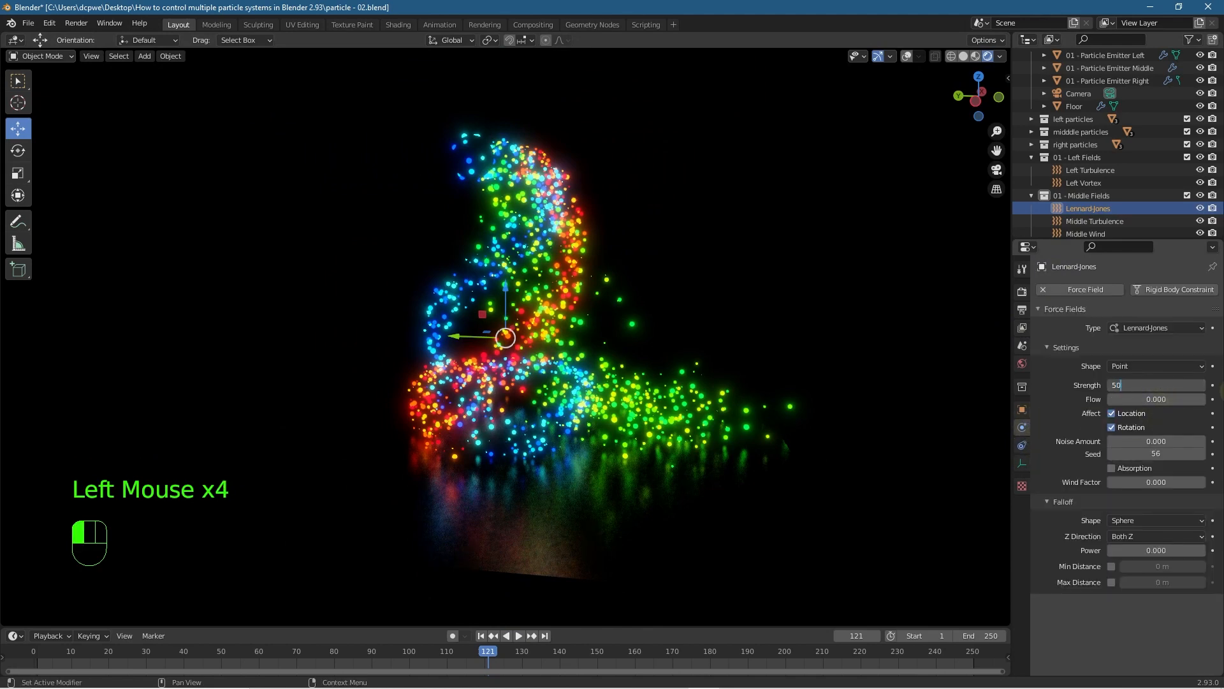
pyautogui.click(482, 637)
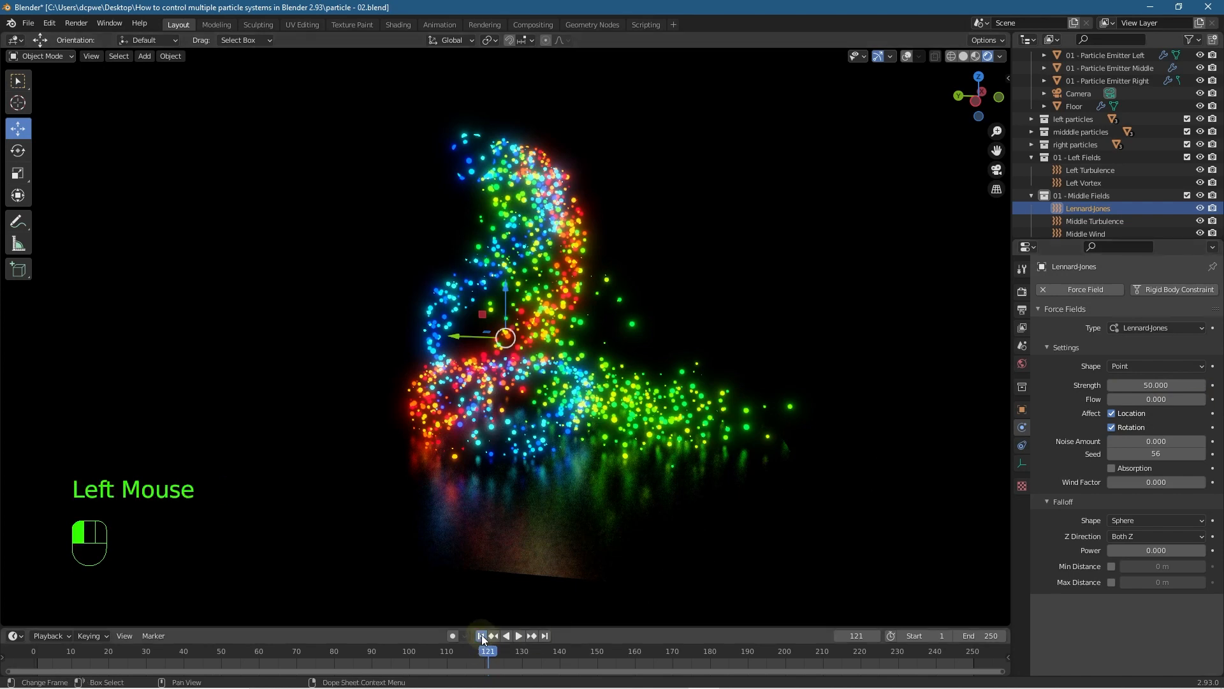
# - Play the animation with the Lennard-Jones force field active and examine the particle motion from another angle
pyautogui.click(518, 635)
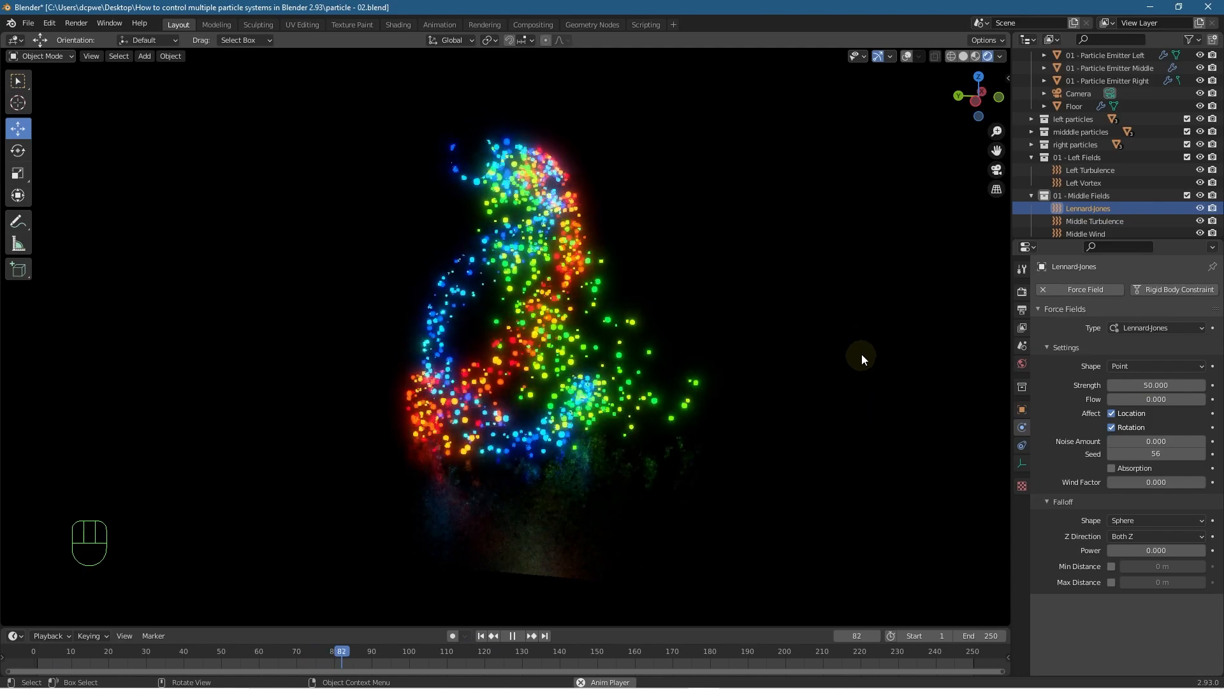
pyautogui.moveTo(867, 326); pyautogui.dragTo(737, 325, button='middle')
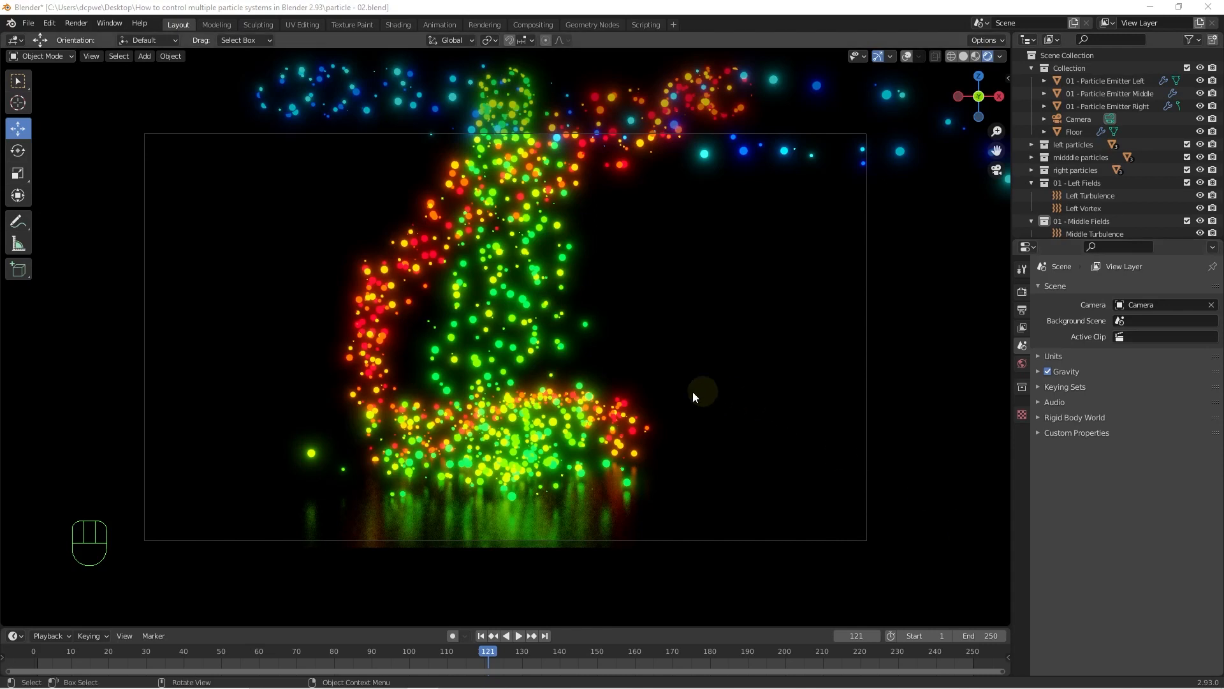
# - Hide the left and right particle emitters and play the animation from the first frame to examine the middle emitter's particles alone
pyautogui.click(1200, 81)
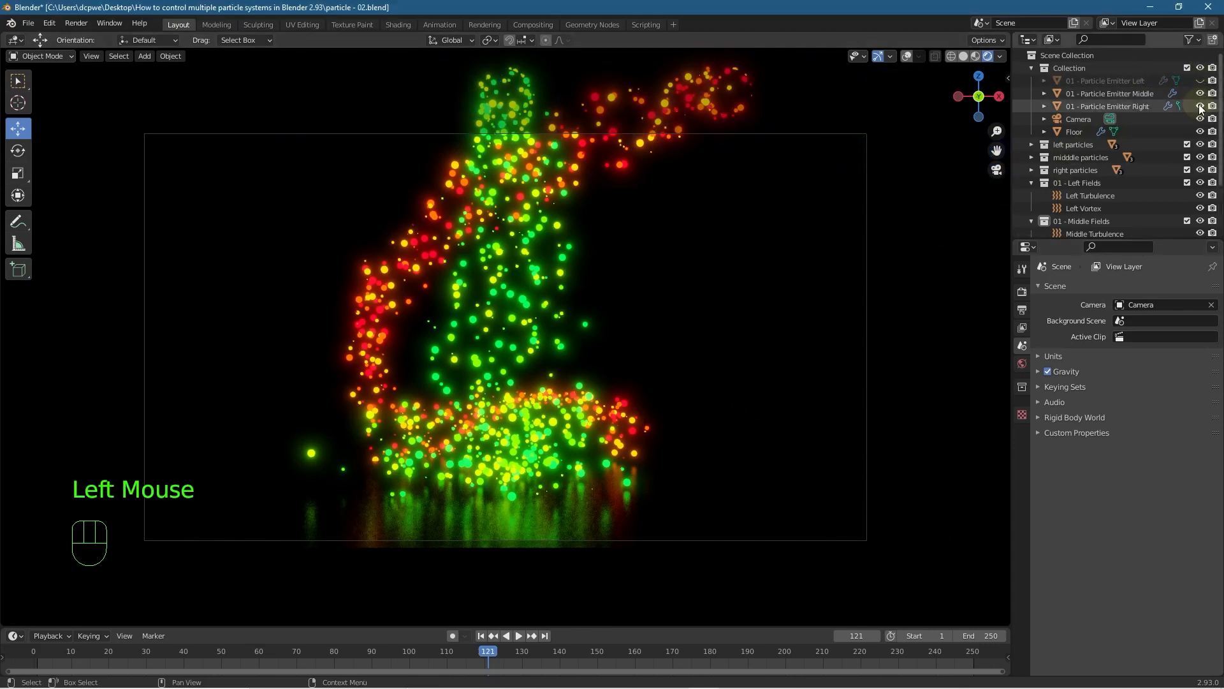
pyautogui.click(1200, 107)
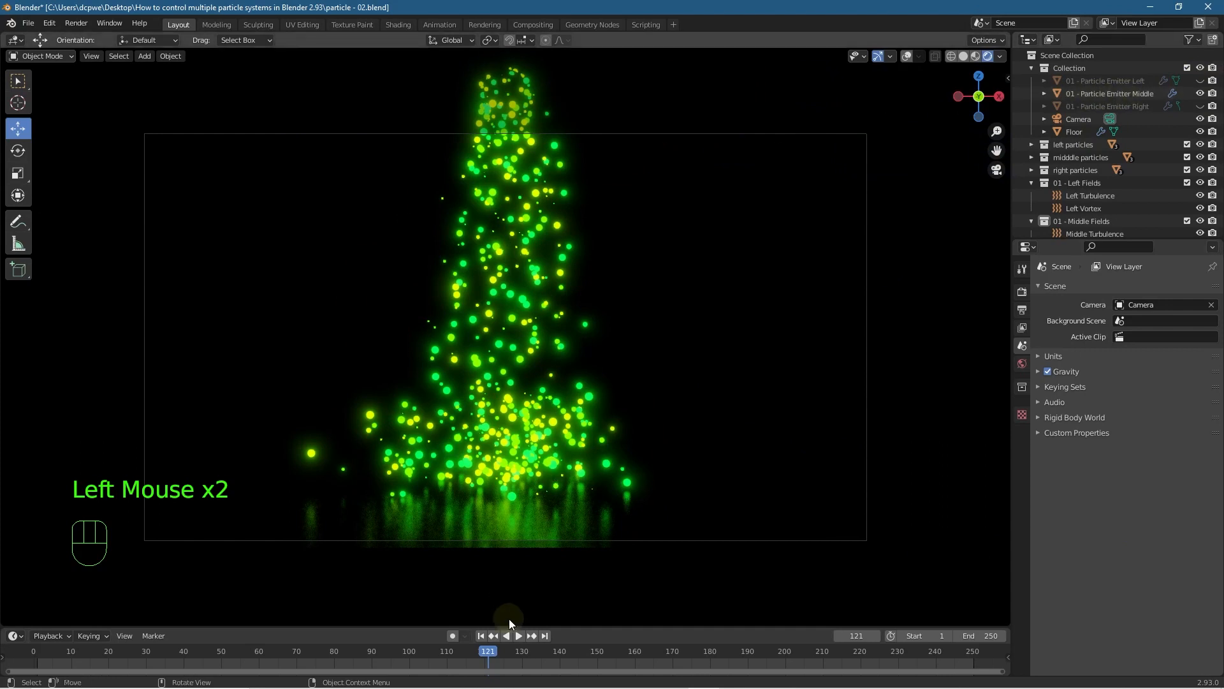
pyautogui.click(482, 636)
pyautogui.click(518, 636)
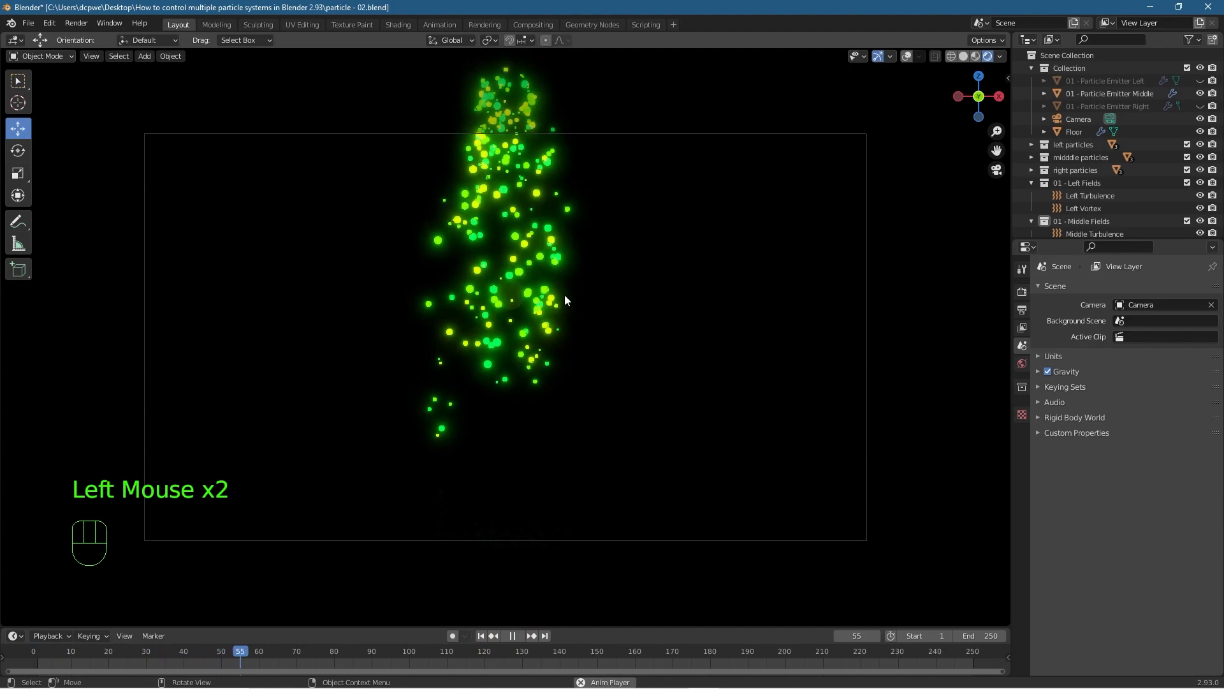
pyautogui.moveTo(411, 383); pyautogui.dragTo(467, 421, button='middle')
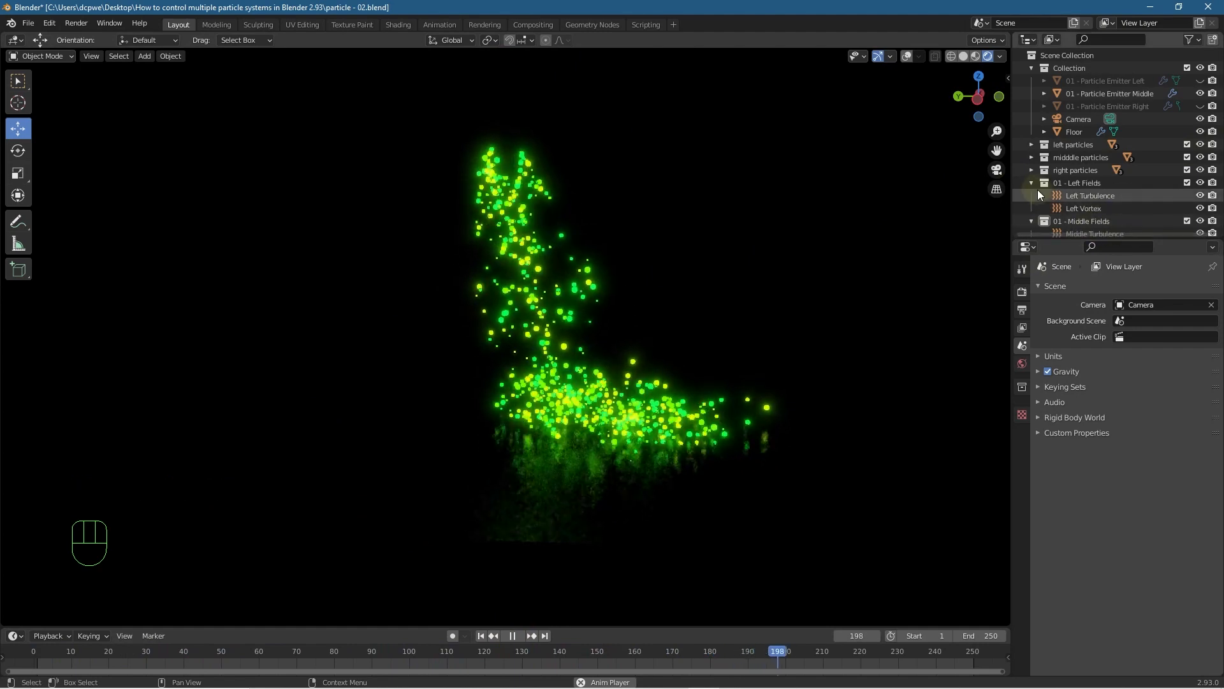
# - Isolate the left and right particle emitters one after the other during playback and examine each one's particles from different angles
pyautogui.click(1200, 93)
pyautogui.click(1201, 80)
pyautogui.moveTo(825, 306); pyautogui.dragTo(879, 315, button='middle')
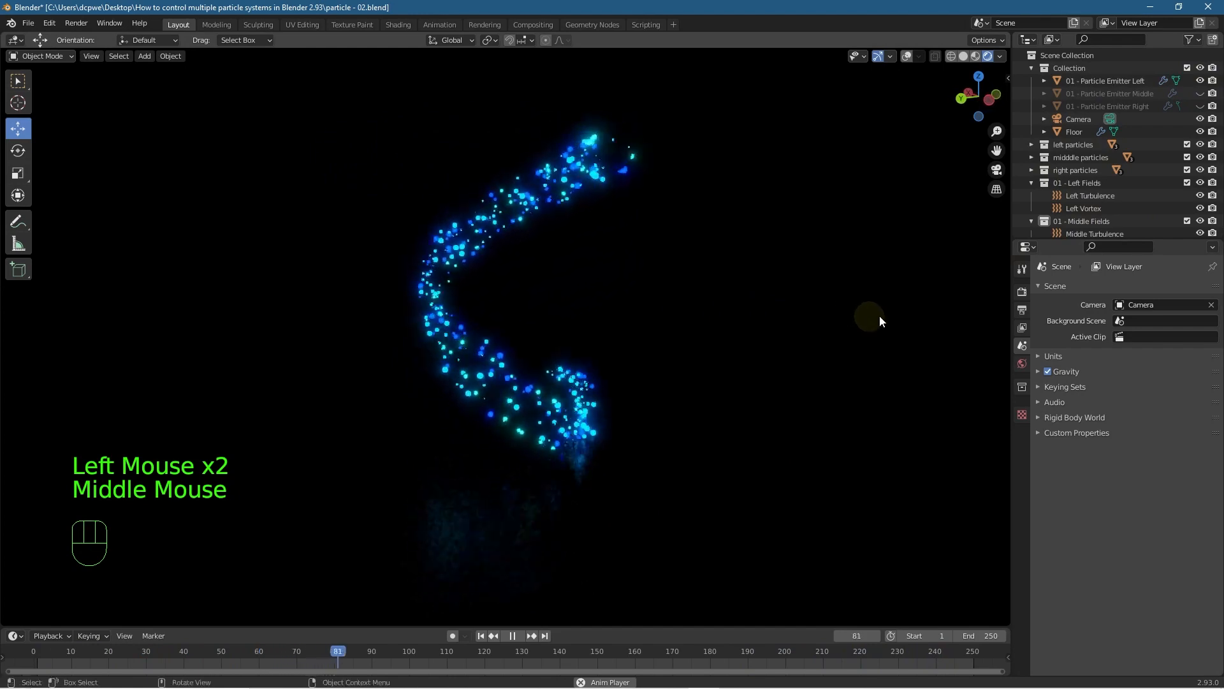
pyautogui.click(1200, 81)
pyautogui.click(1200, 106)
pyautogui.moveTo(837, 323); pyautogui.dragTo(668, 316, button='middle')
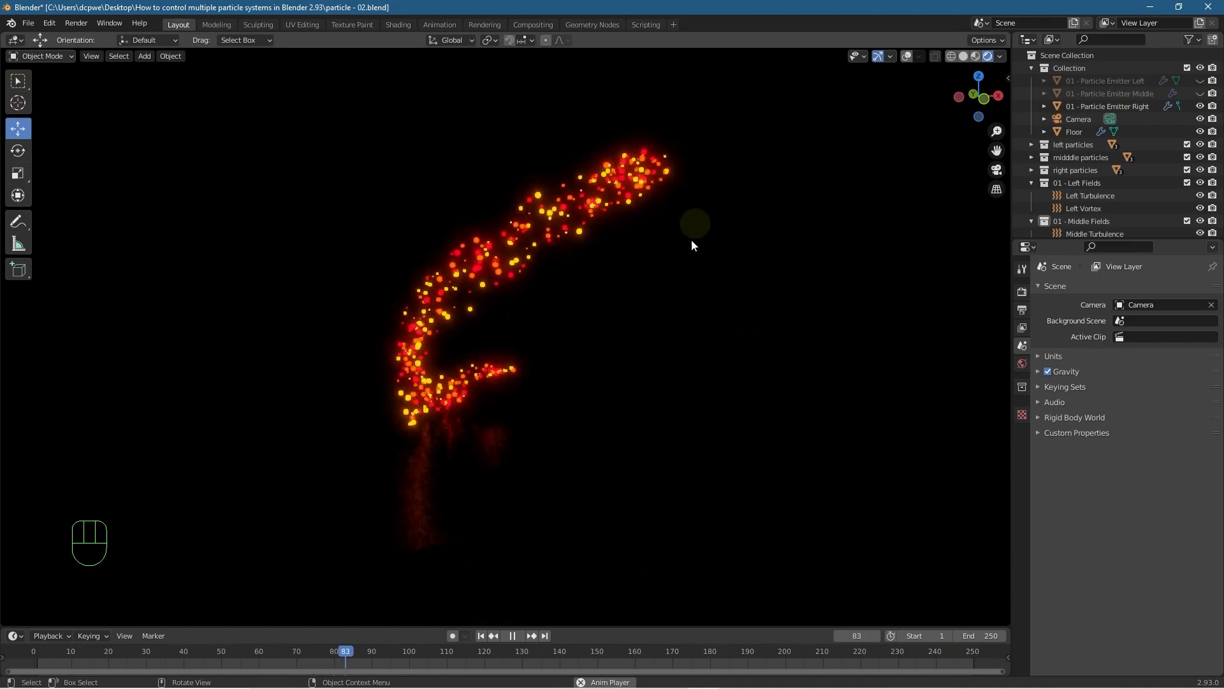
# - Make all three particle emitters visible together and return to the camera view while the animation plays
pyautogui.click(1201, 81)
pyautogui.click(1201, 107)
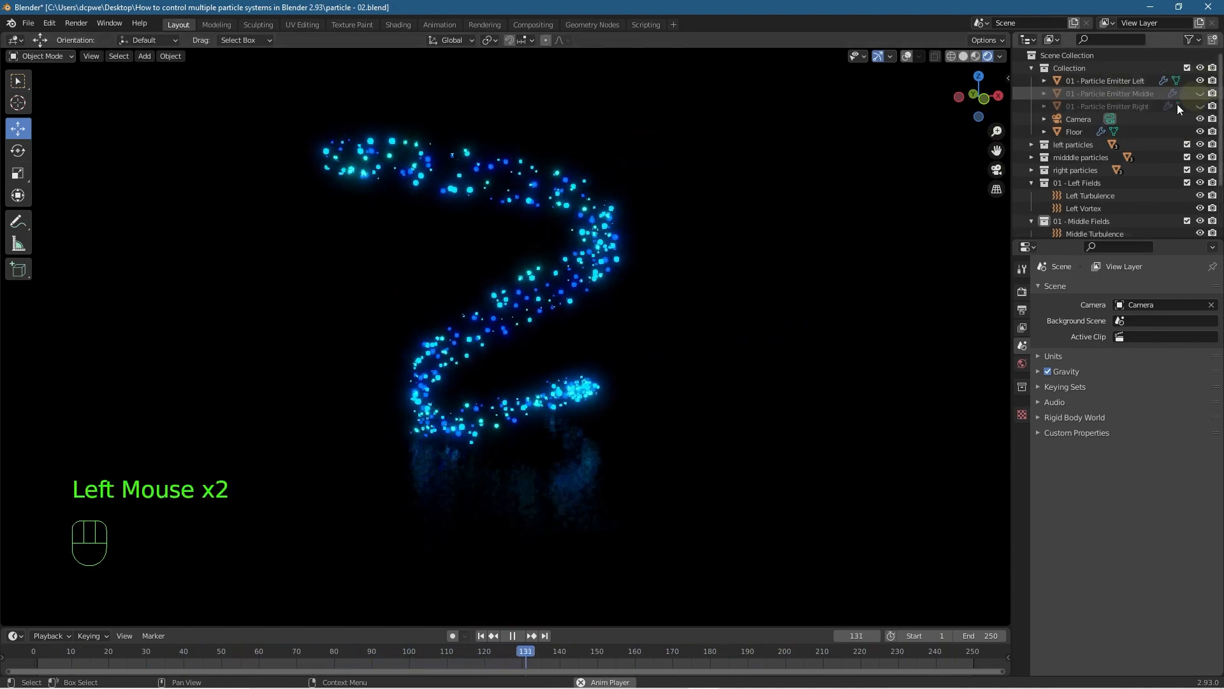
pyautogui.click(1201, 94)
pyautogui.click(1201, 106)
pyautogui.moveTo(779, 350); pyautogui.dragTo(722, 363, button='middle')
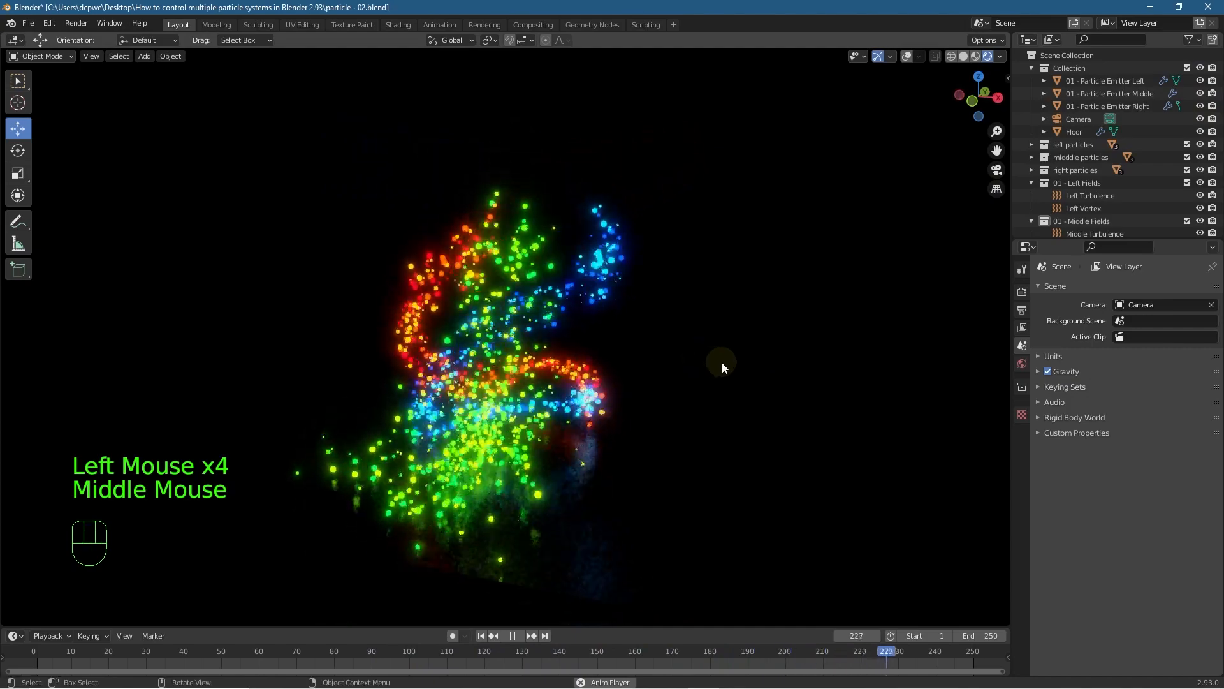
pyautogui.press('KP_0')
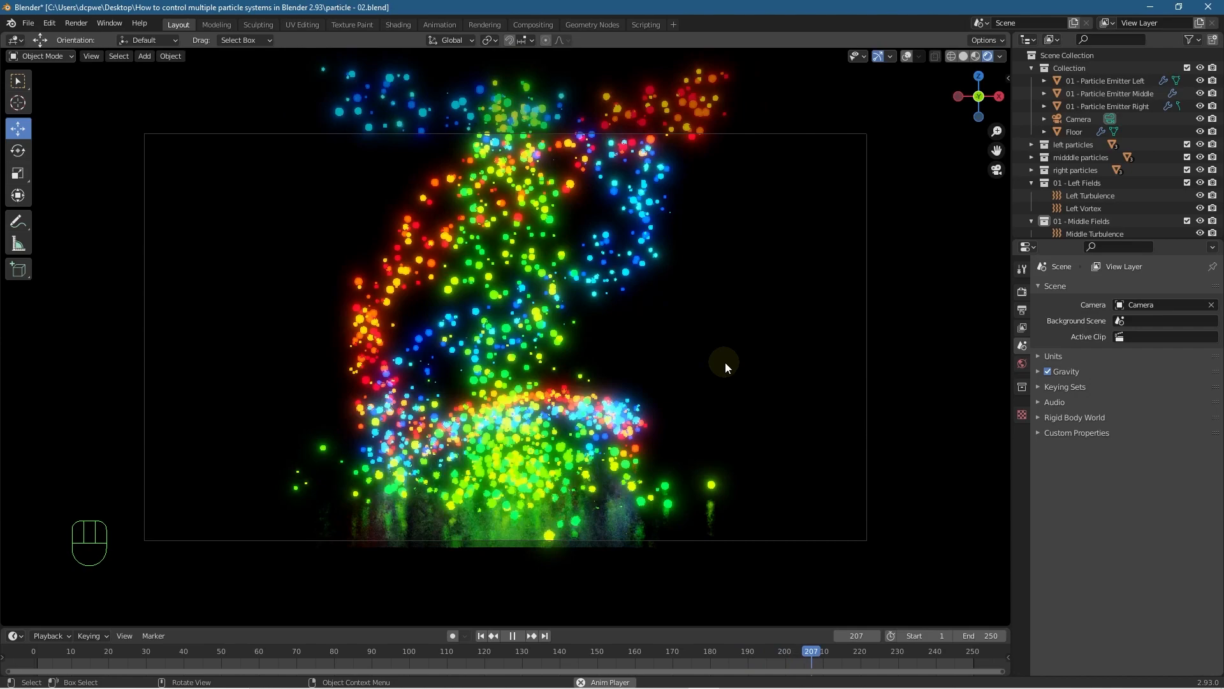
# - Collapse the 01 - Left Fields, 01 - Middle Fields and 01 - Right Fields collections in the outliner
pyautogui.click(1034, 184)
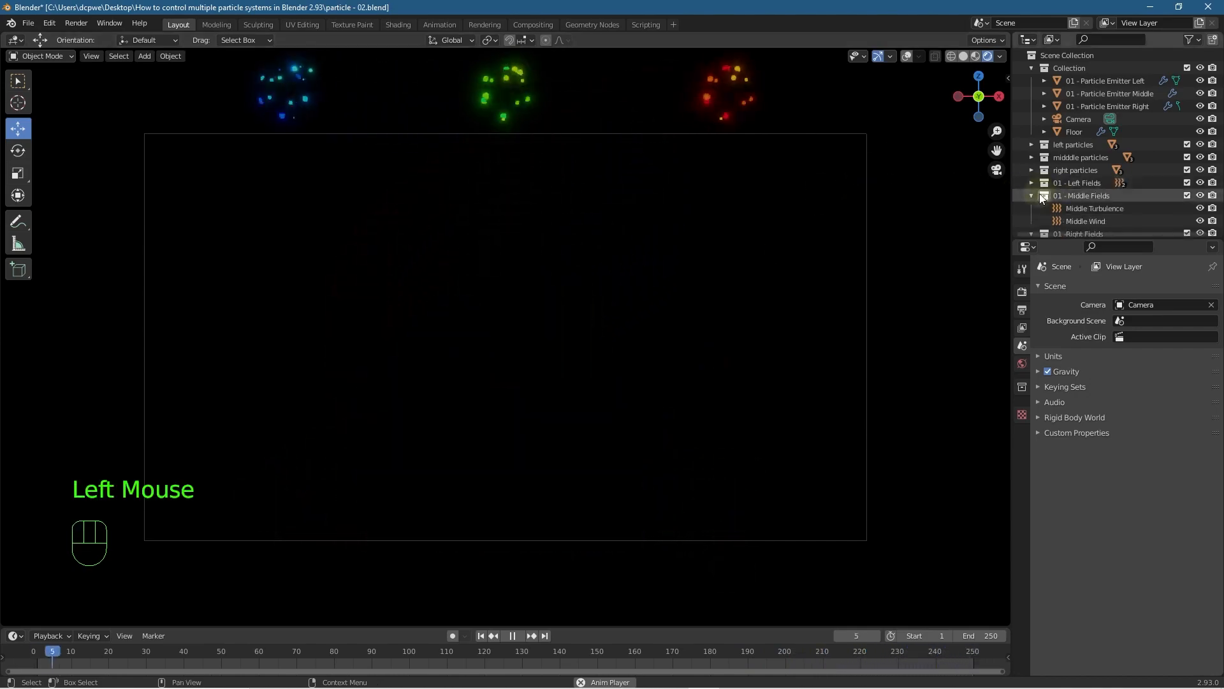
pyautogui.click(1033, 195)
pyautogui.click(1032, 208)
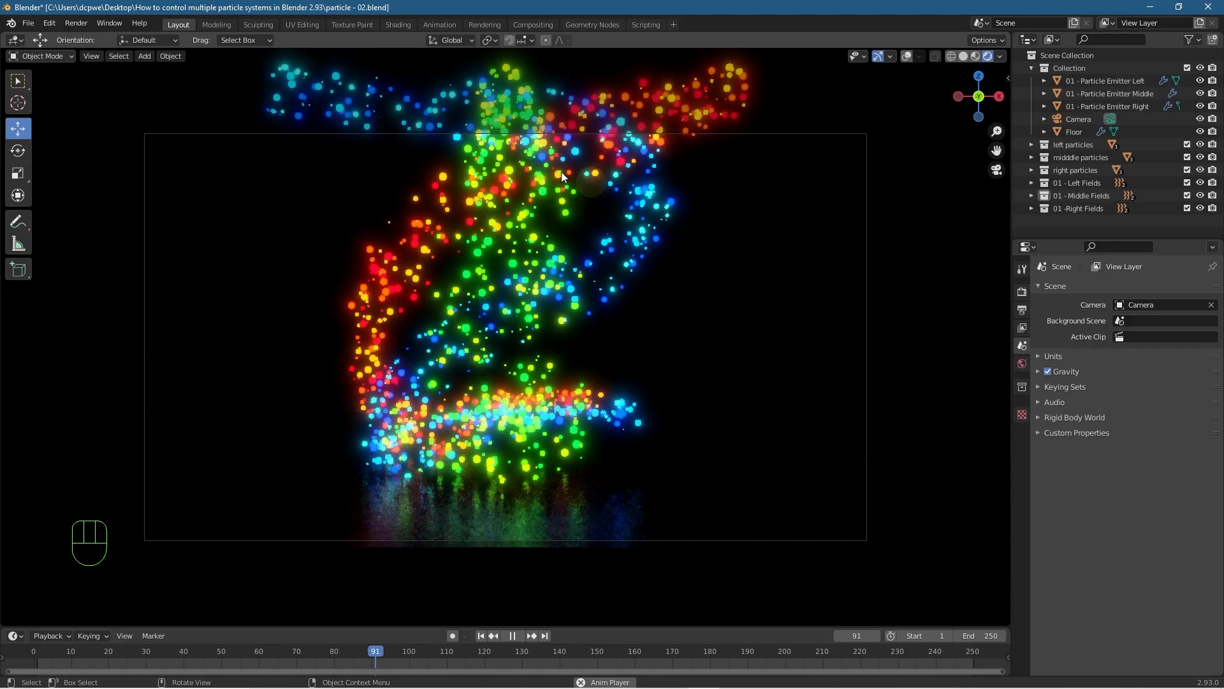
# - Display the particle settings of 01 - Particle Emitter Left, stop playback at frame 76, render that frame and close the render
pyautogui.click(306, 89)
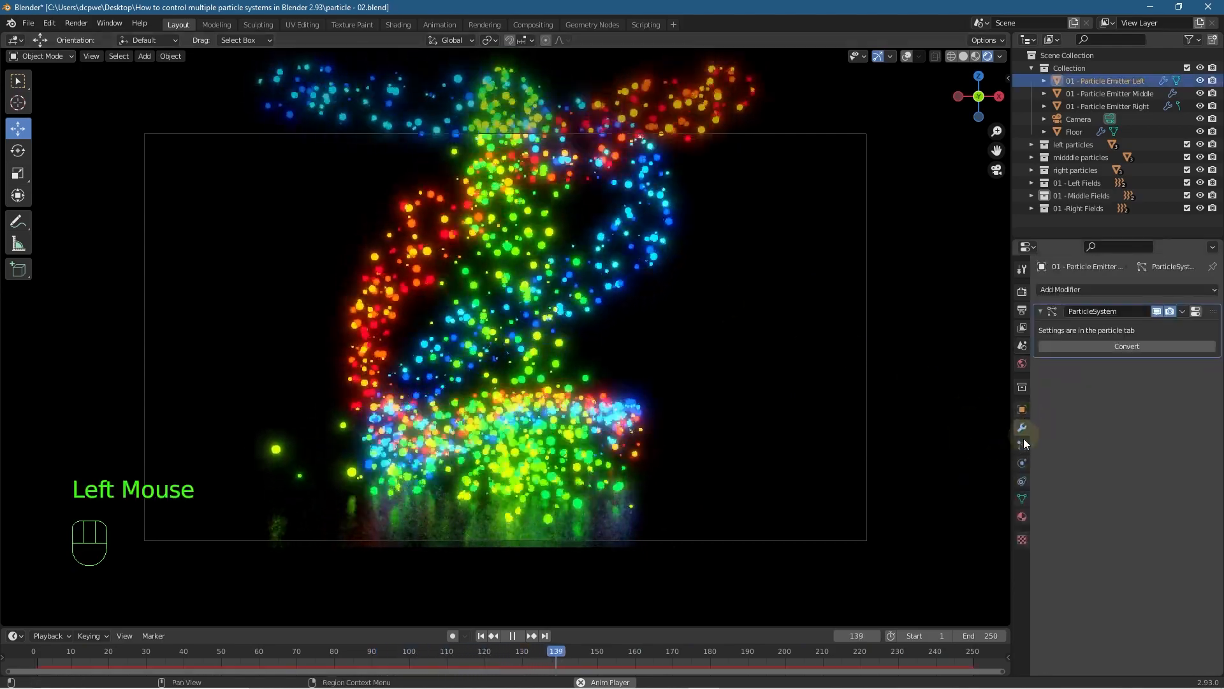
pyautogui.click(1022, 445)
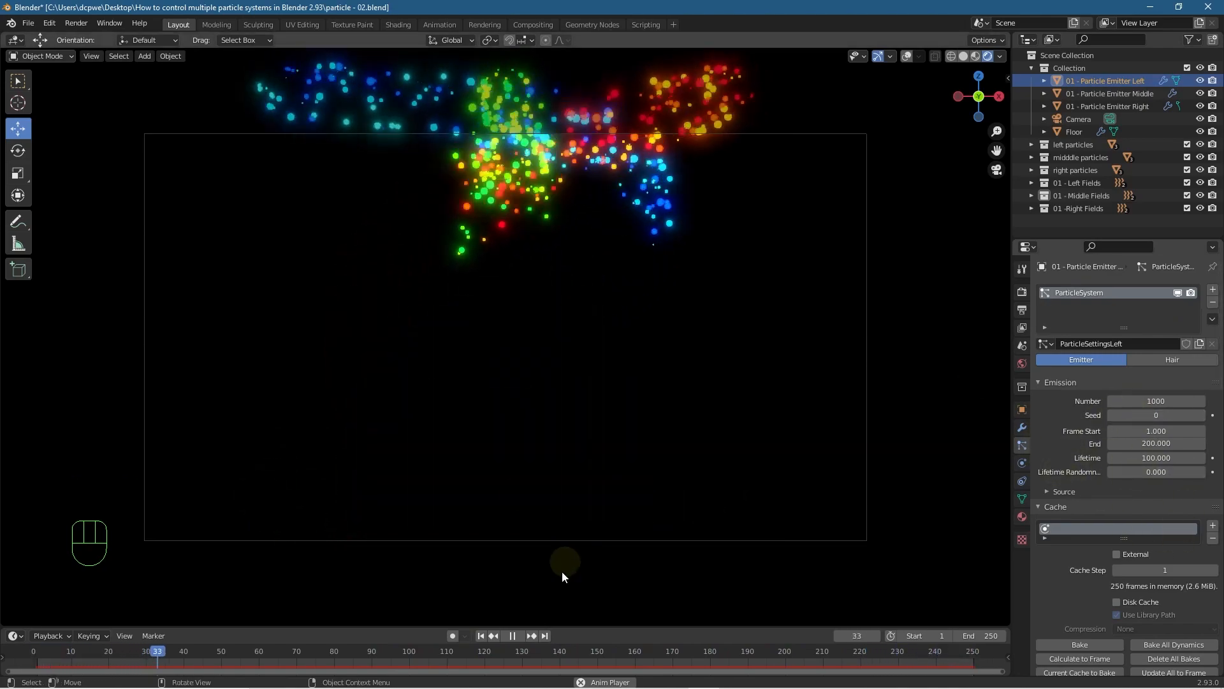
pyautogui.click(511, 641)
pyautogui.click(513, 635)
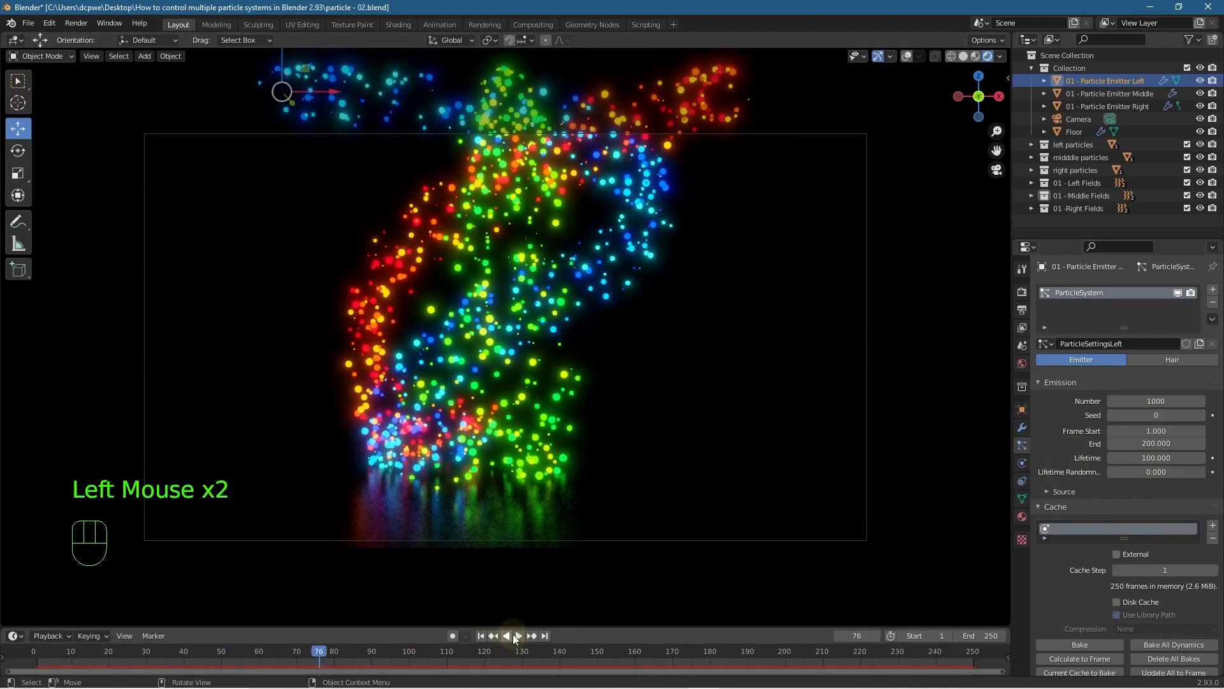
pyautogui.press('F12')
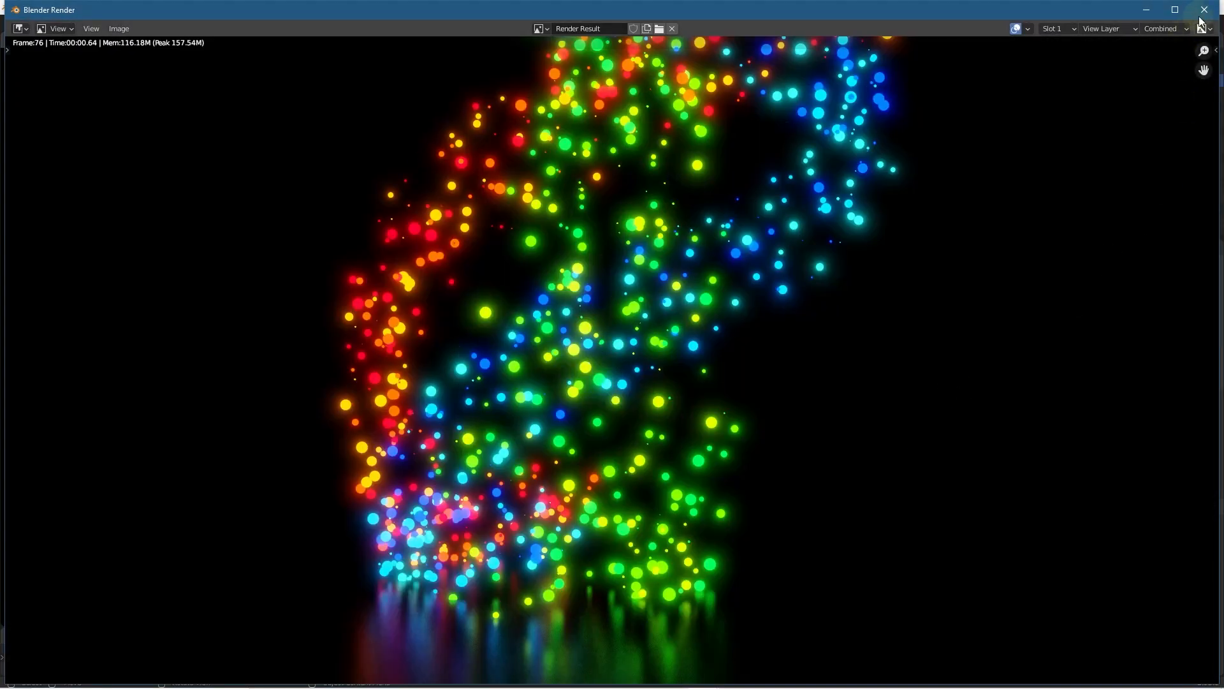
pyautogui.click(1204, 10)
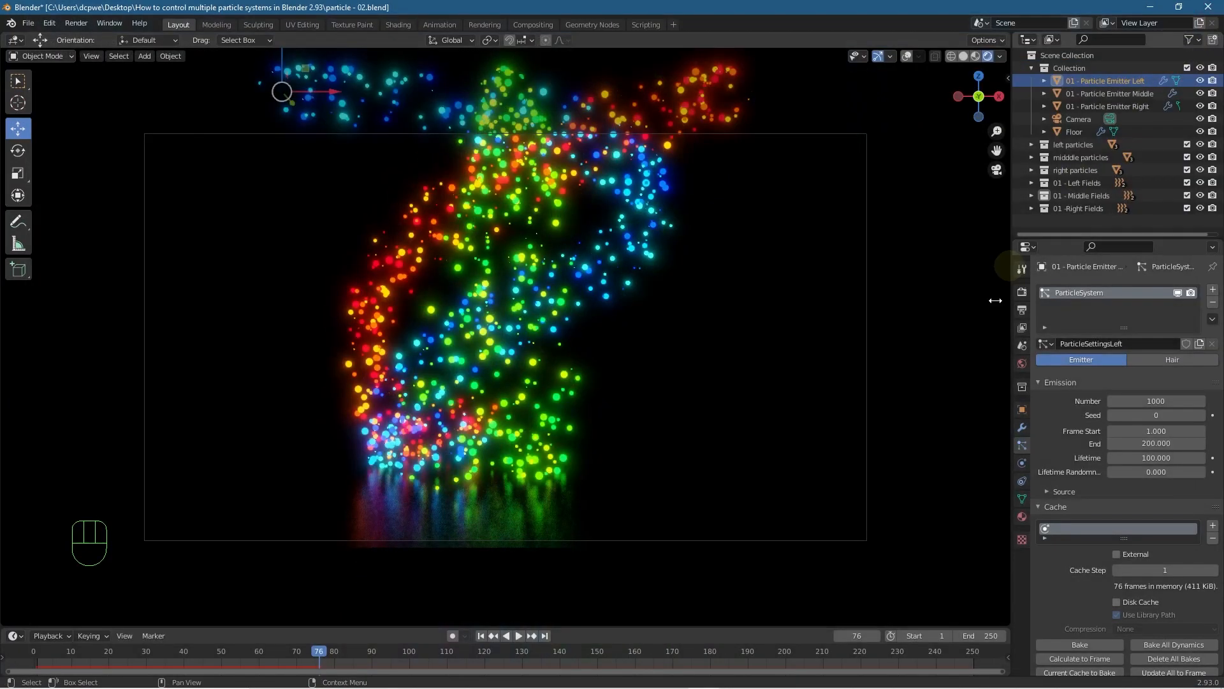
# - Bake the particle dynamics from the cache settings of 01 - Particle Emitter Left and scrub the timeline to frame 127
pyautogui.click(309, 78)
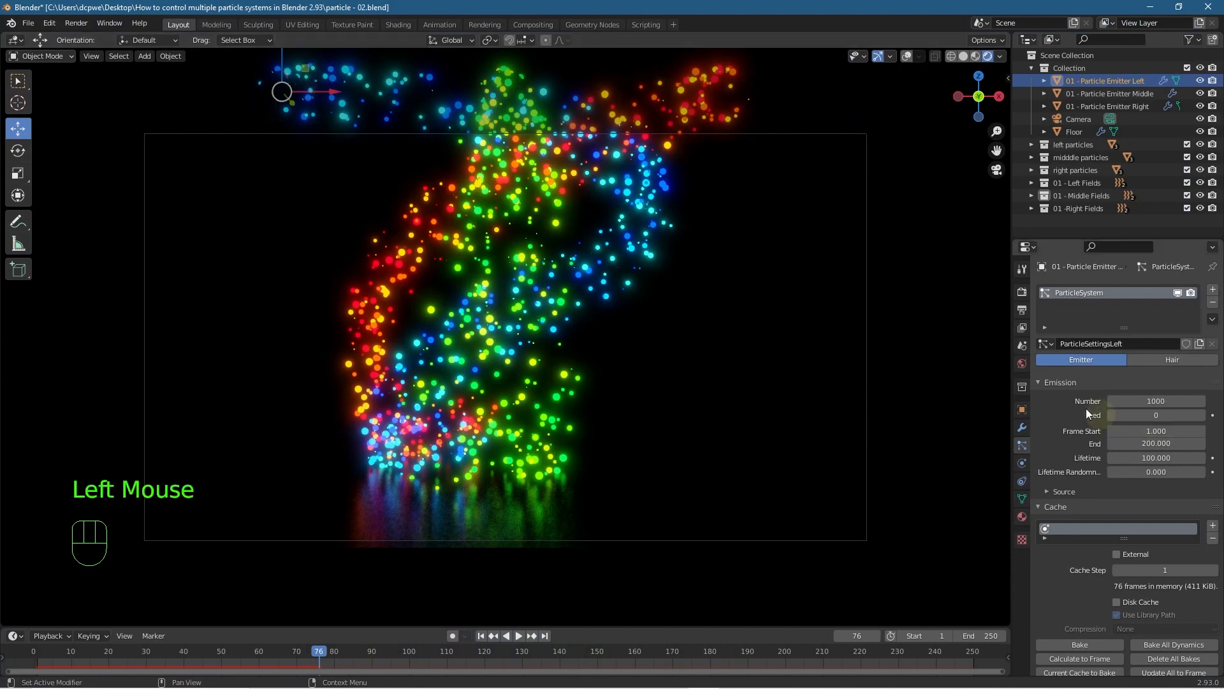
pyautogui.click(1020, 446)
pyautogui.scroll(-3, 1139, 490)
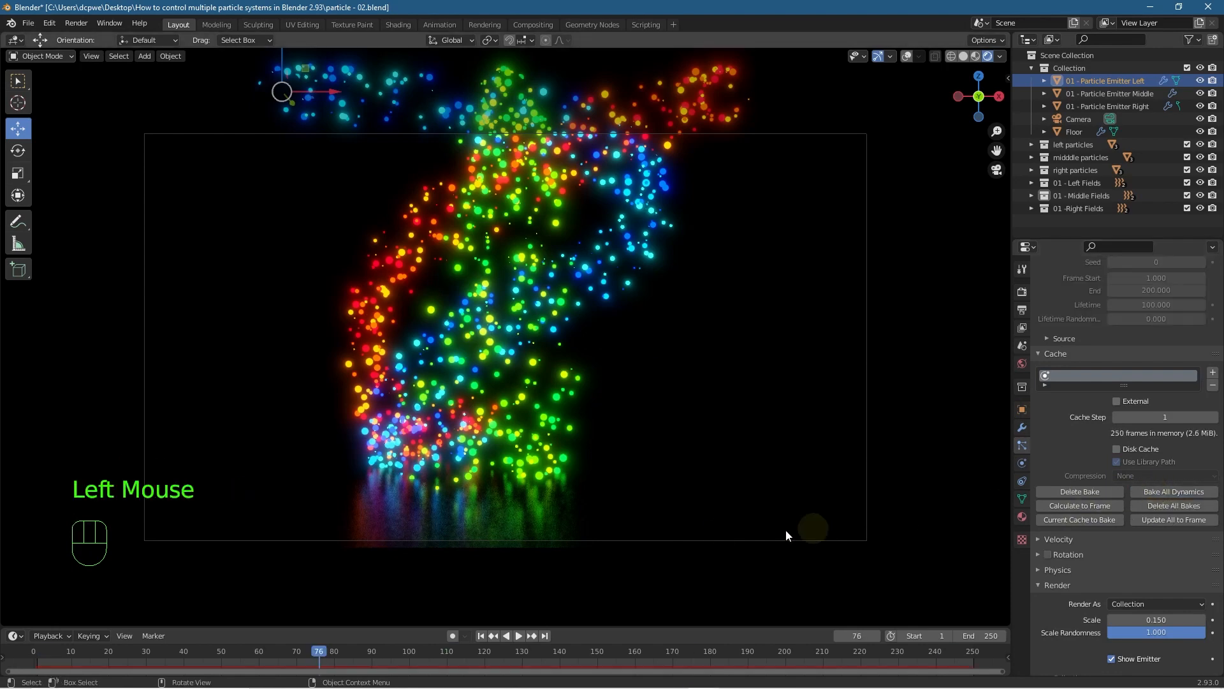
pyautogui.moveTo(318, 649); pyautogui.dragTo(539, 623)
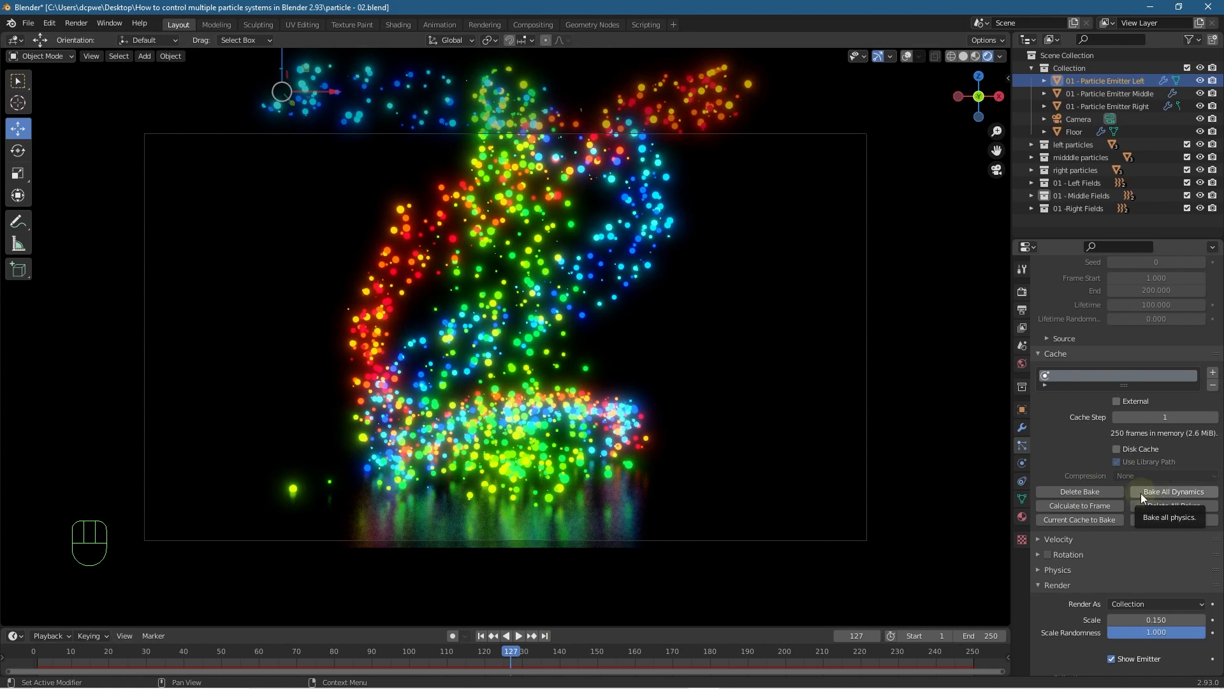
# - Delete the left emitter's bake and all other bakes, and scrub the timeline back to frame 84
pyautogui.click(1081, 491)
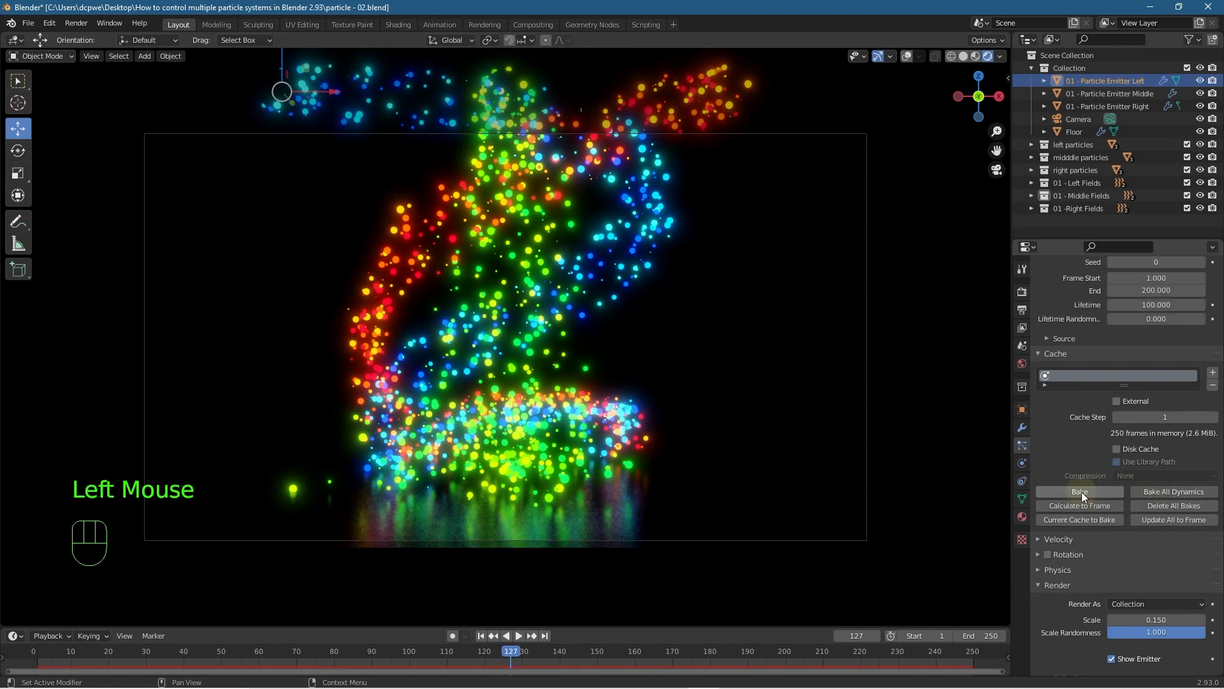
pyautogui.click(1172, 508)
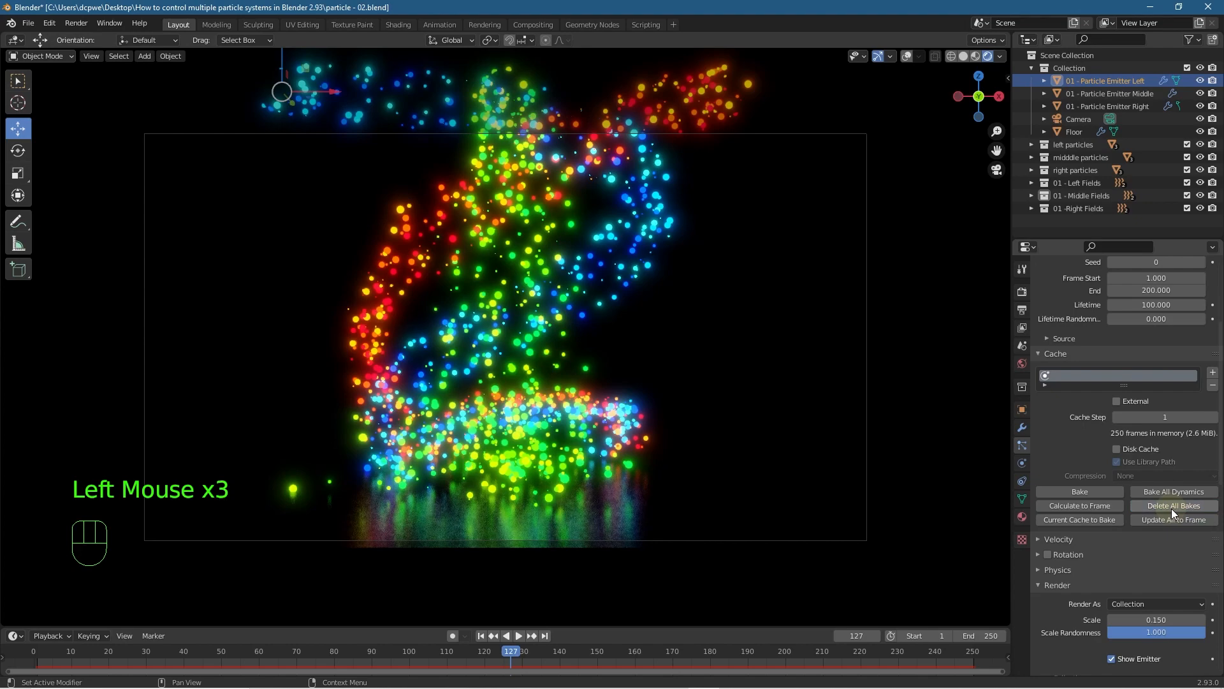
pyautogui.moveTo(510, 652); pyautogui.dragTo(394, 651)
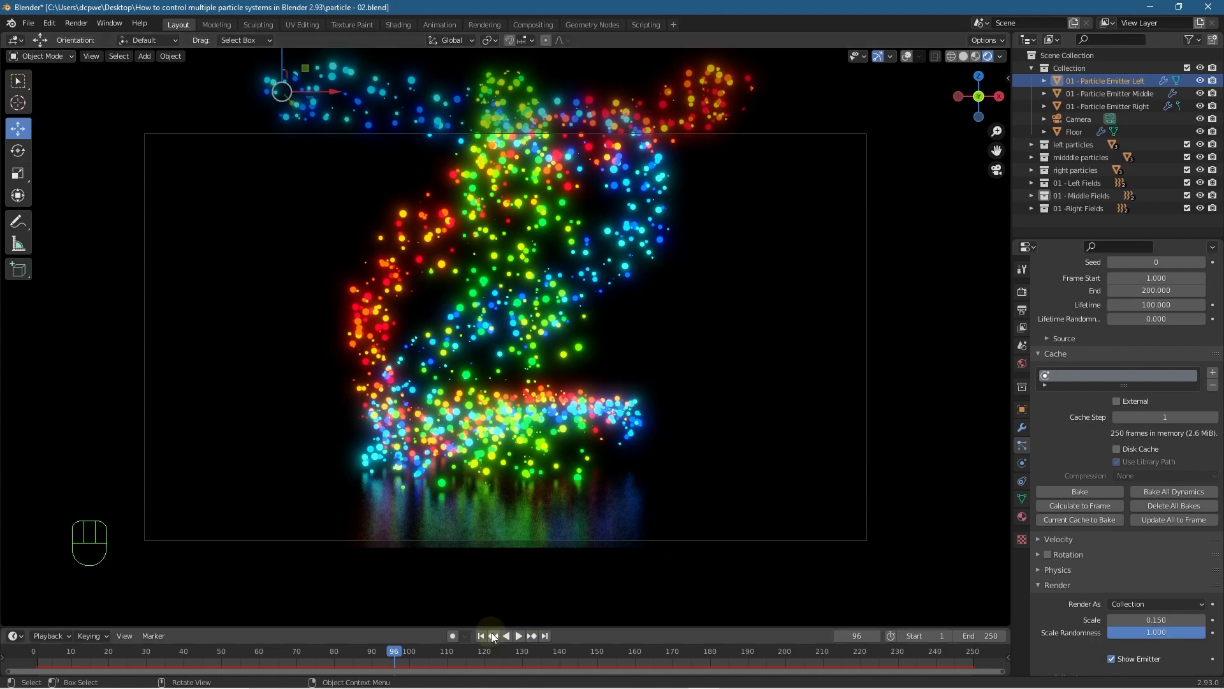
pyautogui.moveTo(391, 647); pyautogui.dragTo(351, 650)
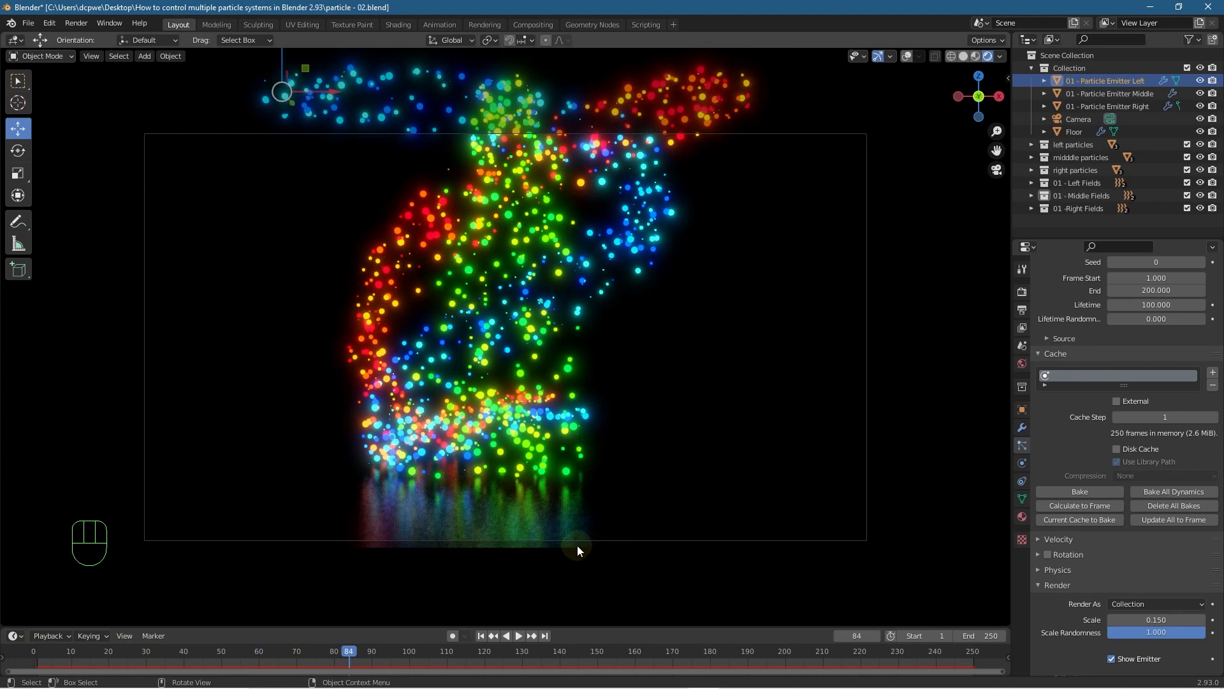
# - Save the current Blender file, minimise its window and close the browser showing the Lennard-Jones manual page
pyautogui.click(33, 24)
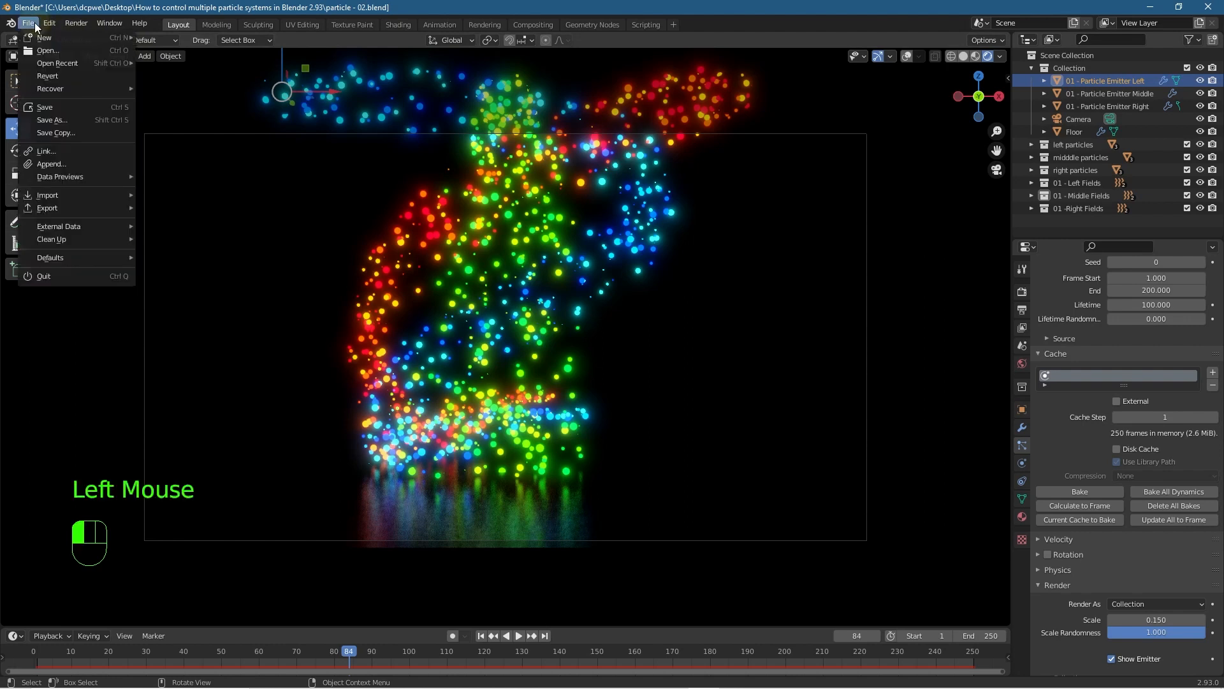
pyautogui.click(56, 111)
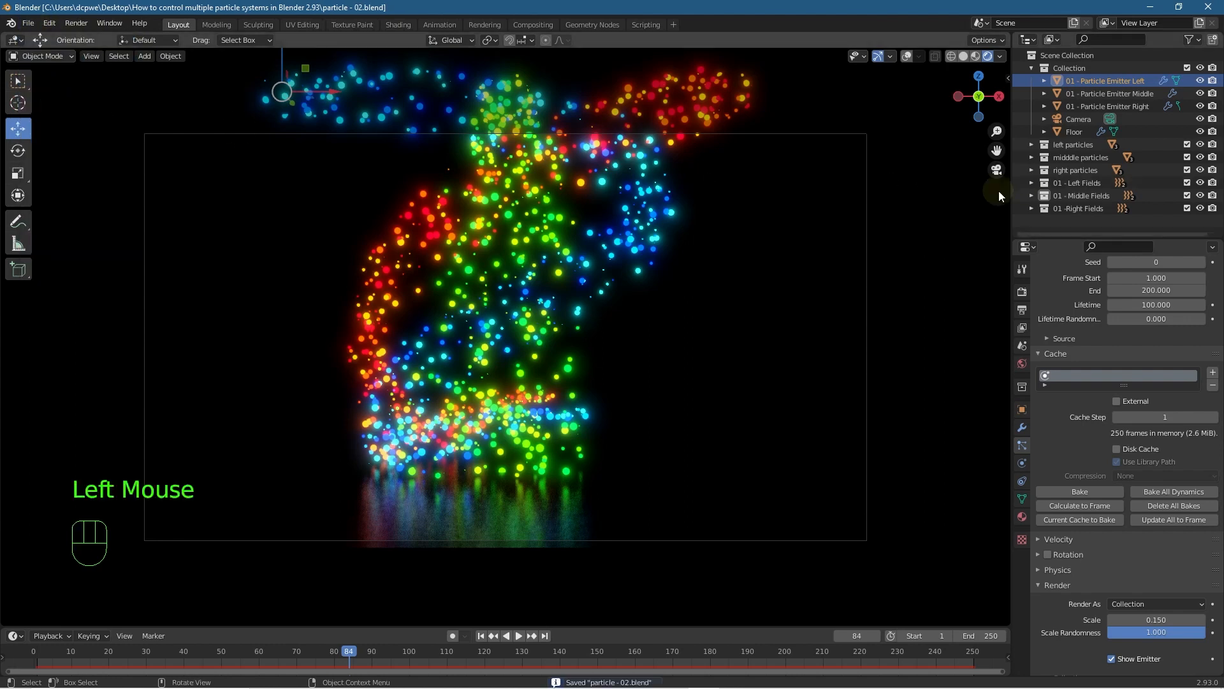
pyautogui.click(1151, 11)
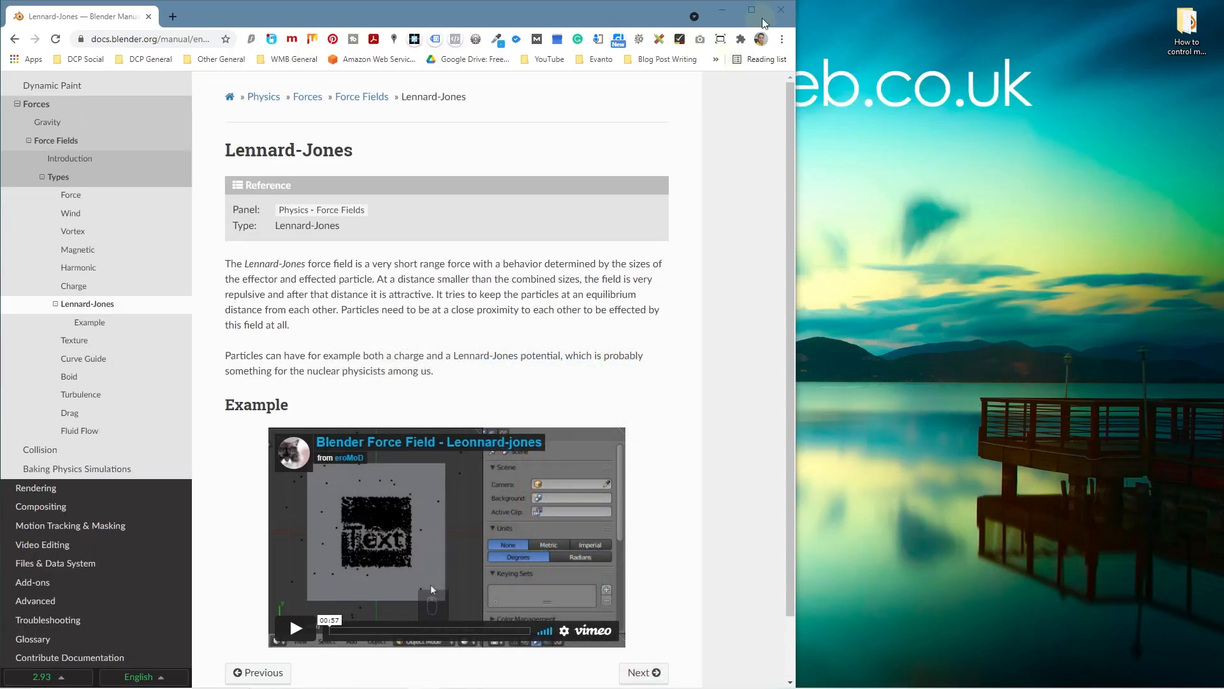
pyautogui.click(780, 11)
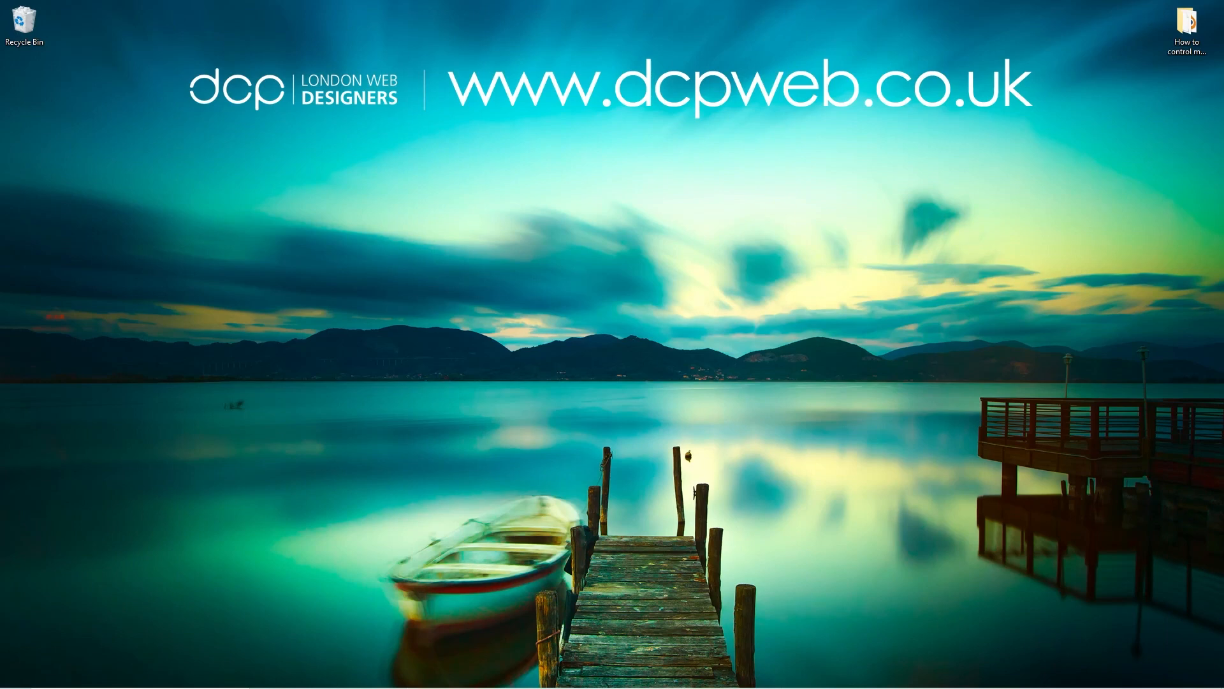